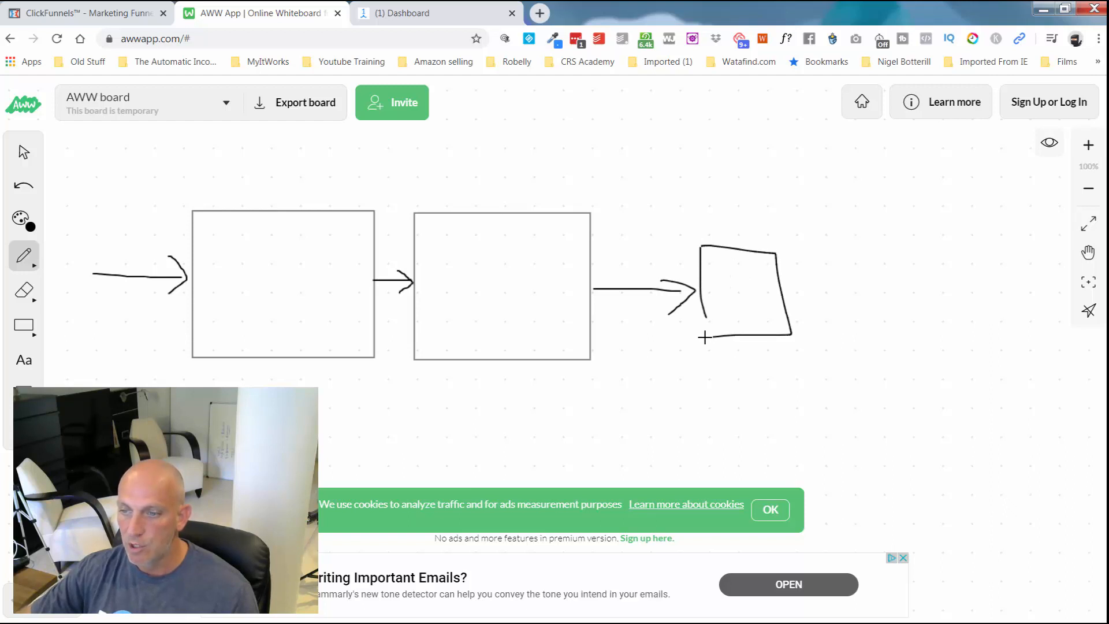
Close the outline of the hand-drawn square after the last arrow, and switch to the ClickFunnels funnel list
{"action": "left_click_drag", "start_coordinate": [705, 321], "coordinate": [700, 312]}
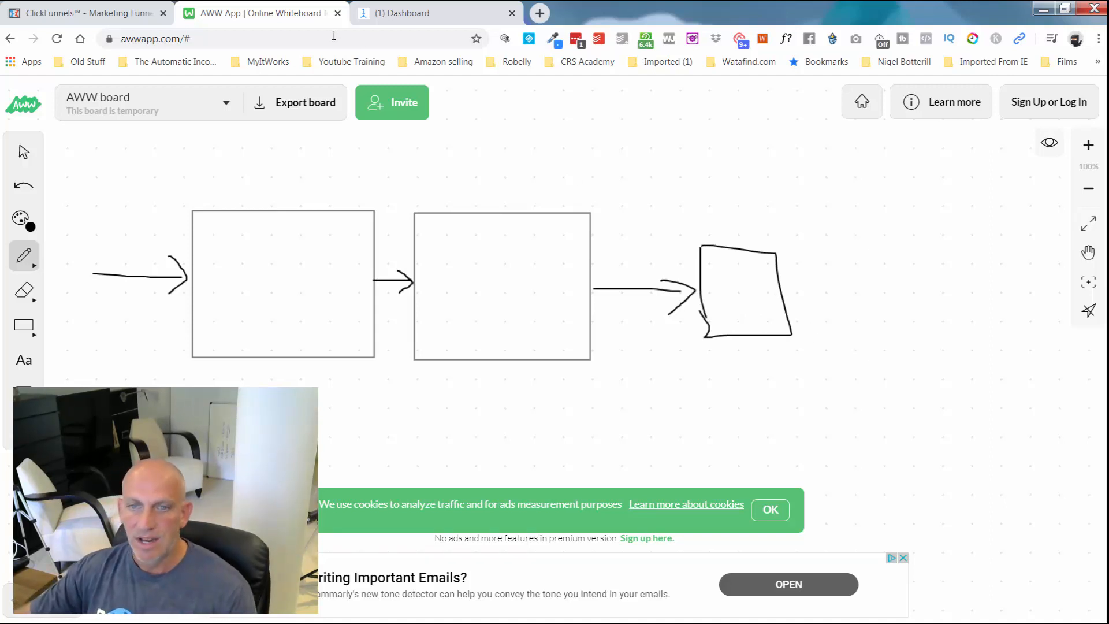
{"action": "left_click", "coordinate": [85, 14]}
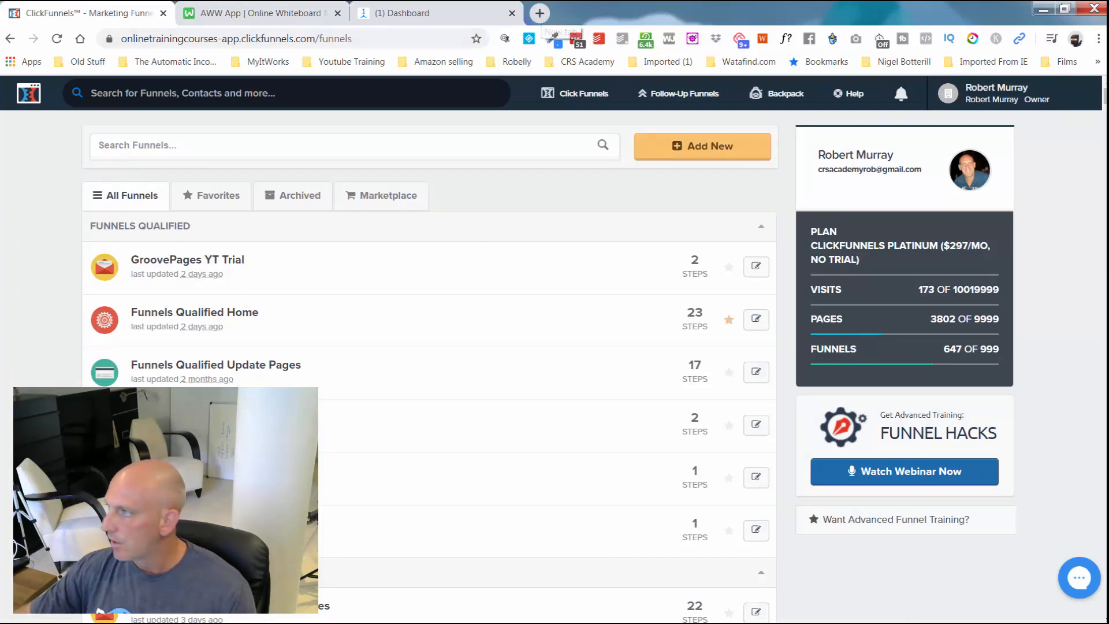
Open the bookmarked E.gg Timer countdown site from the CRS Academy Tools bookmarks in a new browser tab
{"action": "left_click", "coordinate": [543, 13]}
{"action": "left_click", "coordinate": [587, 61]}
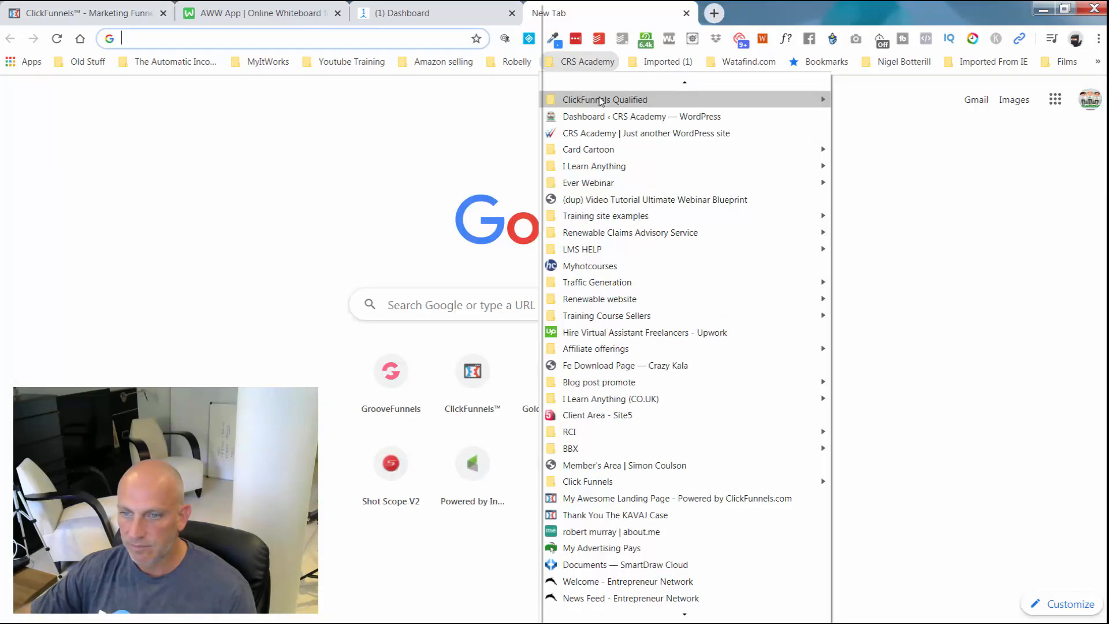
{"action": "mouse_move", "coordinate": [601, 100]}
{"action": "mouse_move", "coordinate": [421, 146]}
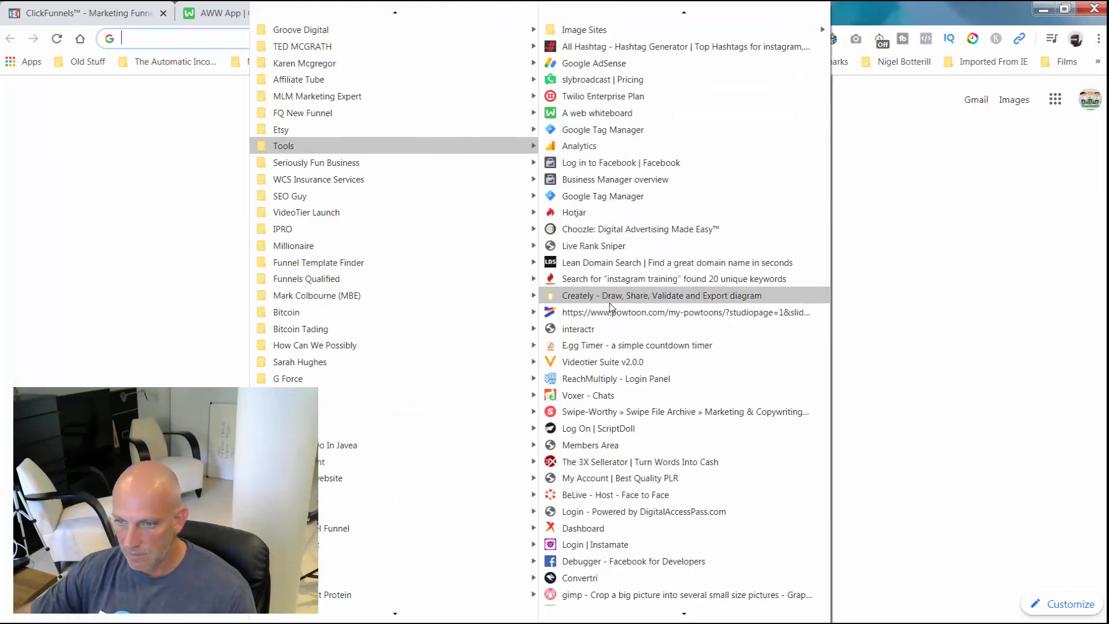
{"action": "left_click", "coordinate": [607, 346]}
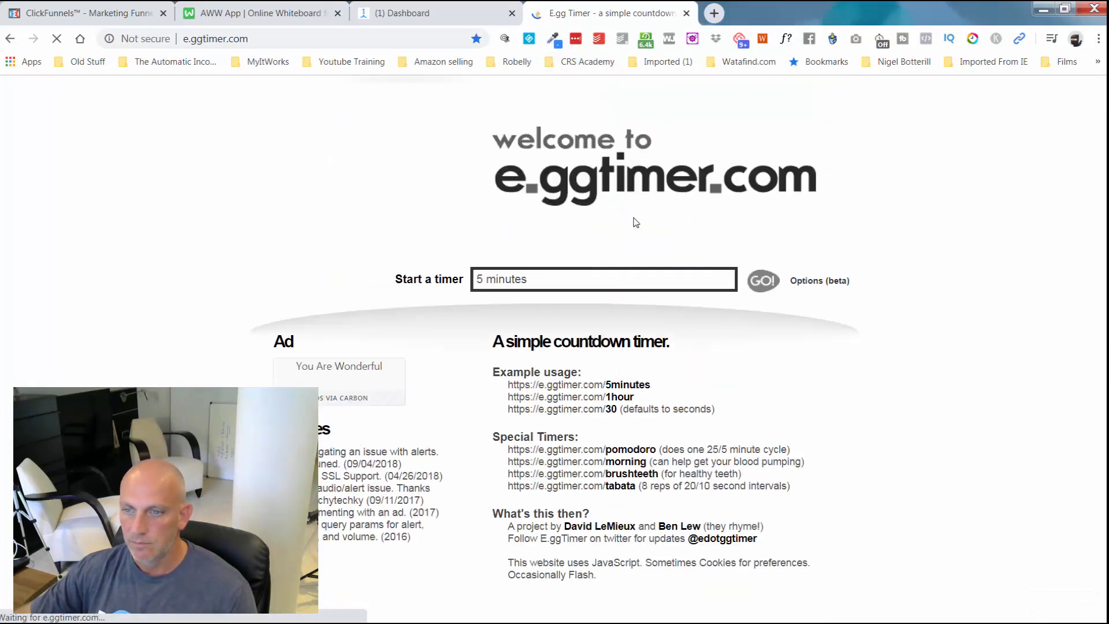
Start a 20 minutes countdown and move the timer out of the current browser window
{"action": "left_click", "coordinate": [474, 281]}
{"action": "key", "text": "BackSpace"}
{"action": "type", "text": "2"}
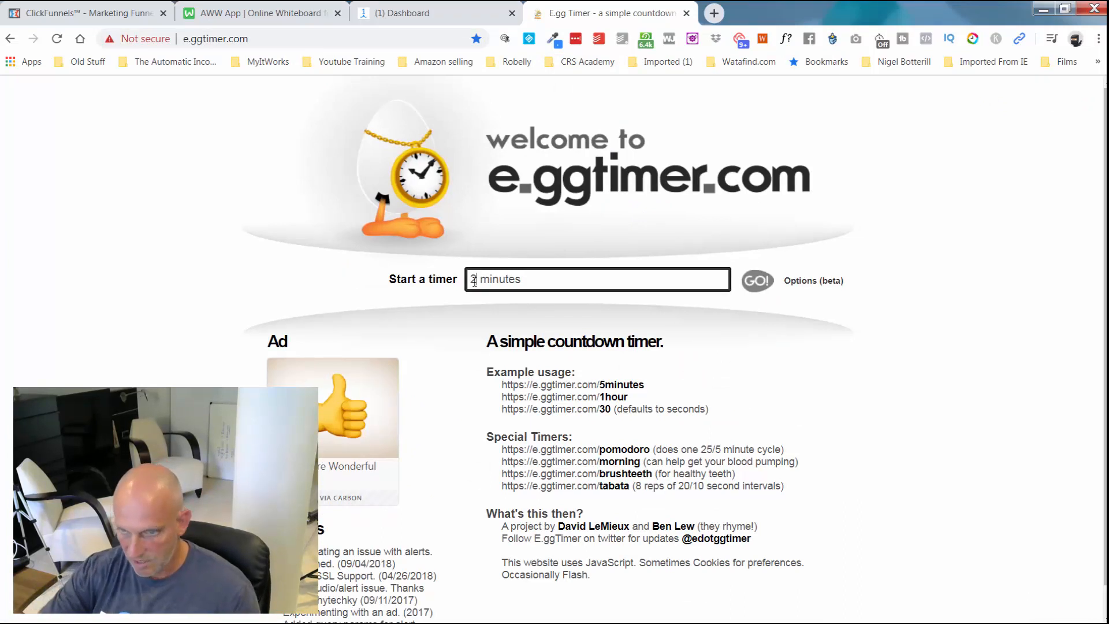
{"action": "type", "text": "0"}
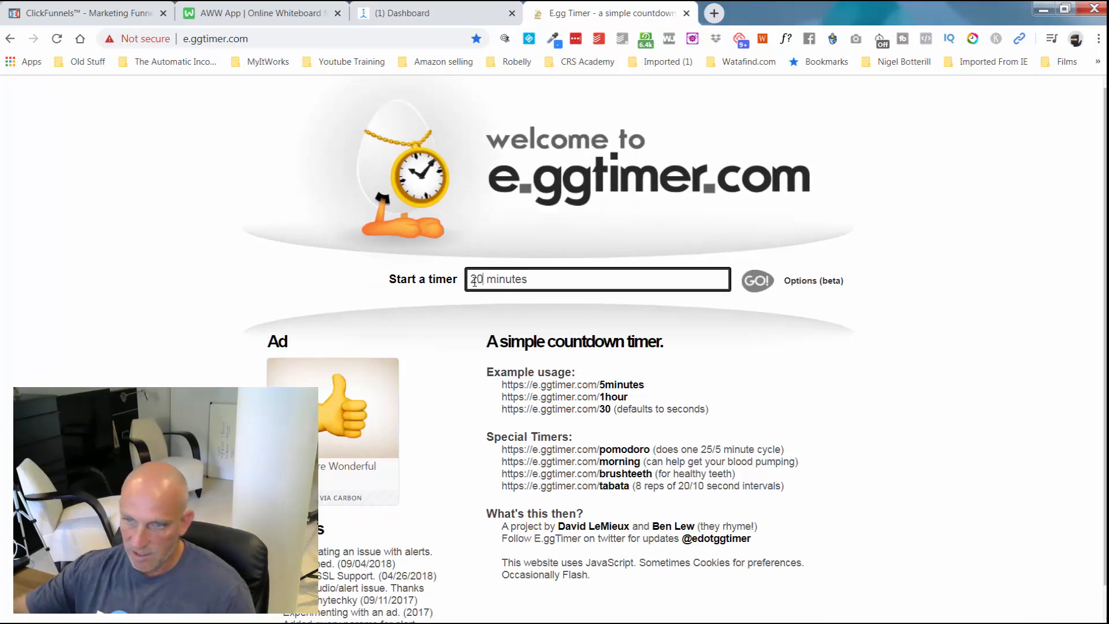
{"action": "left_click", "coordinate": [755, 286]}
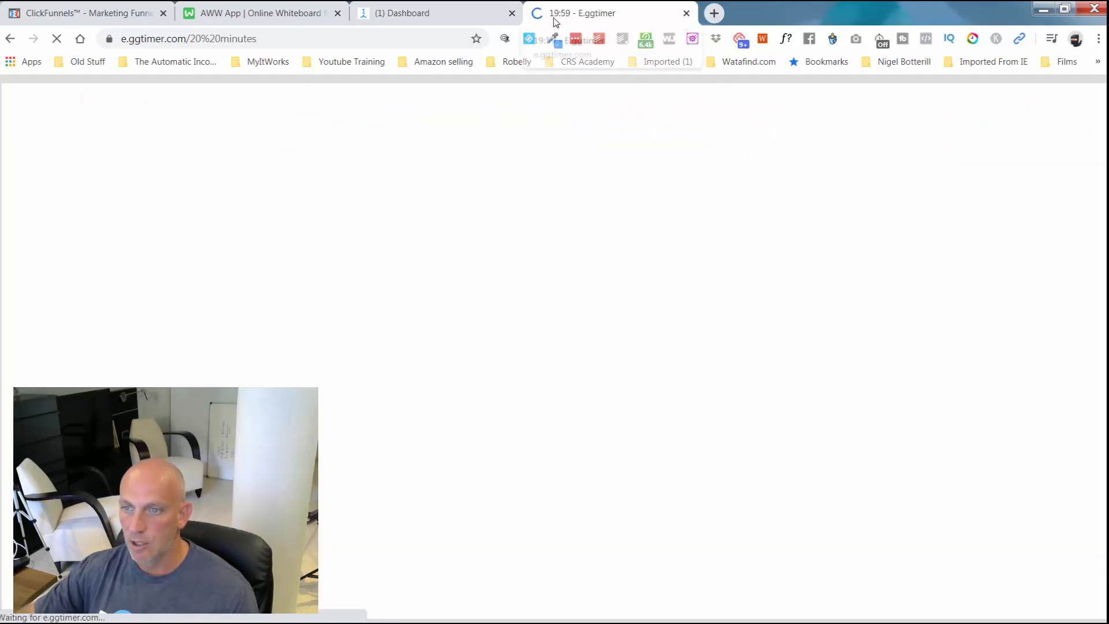
{"action": "left_click_drag", "start_coordinate": [601, 12], "coordinate": [601, 0]}
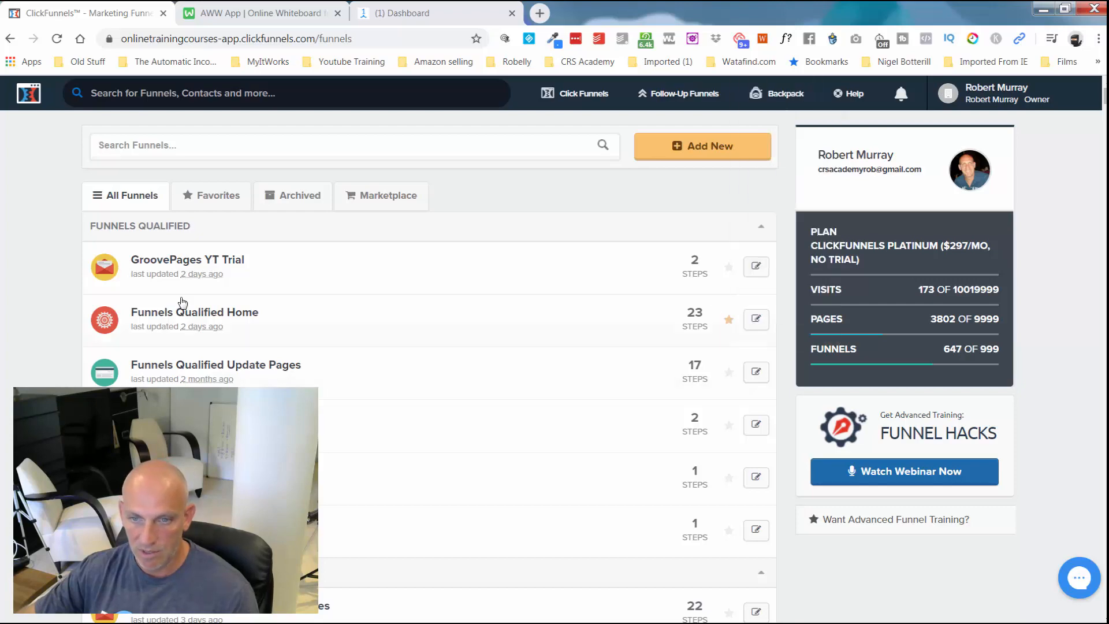
Build a new Collect Emails funnel with the Classic Funnel Builder and name it Challenge Demo
{"action": "left_click", "coordinate": [751, 158]}
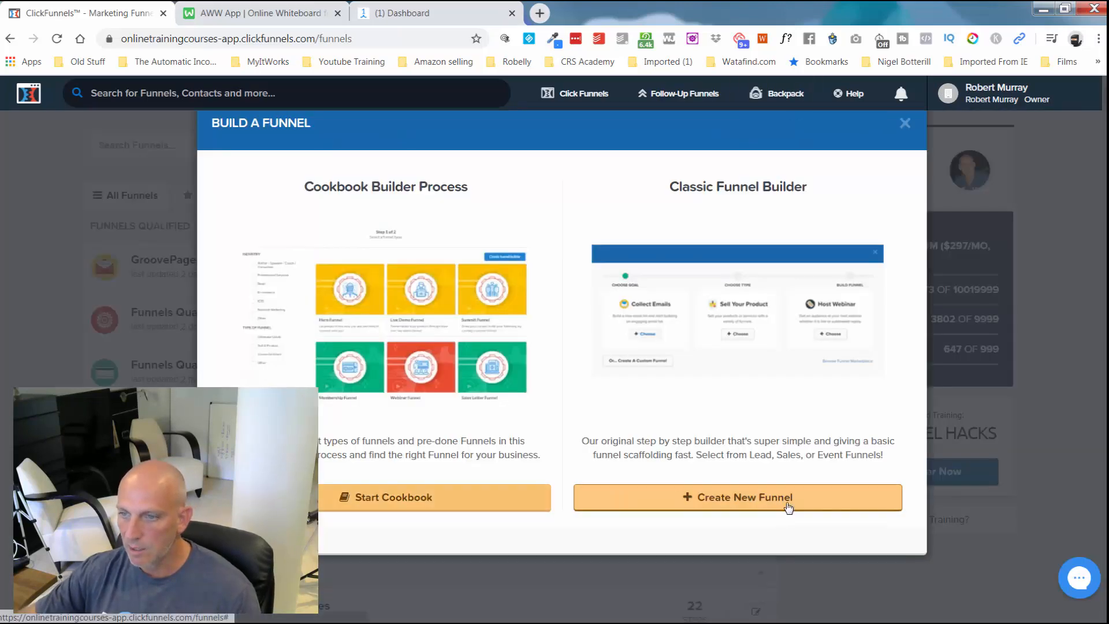
{"action": "left_click", "coordinate": [785, 501]}
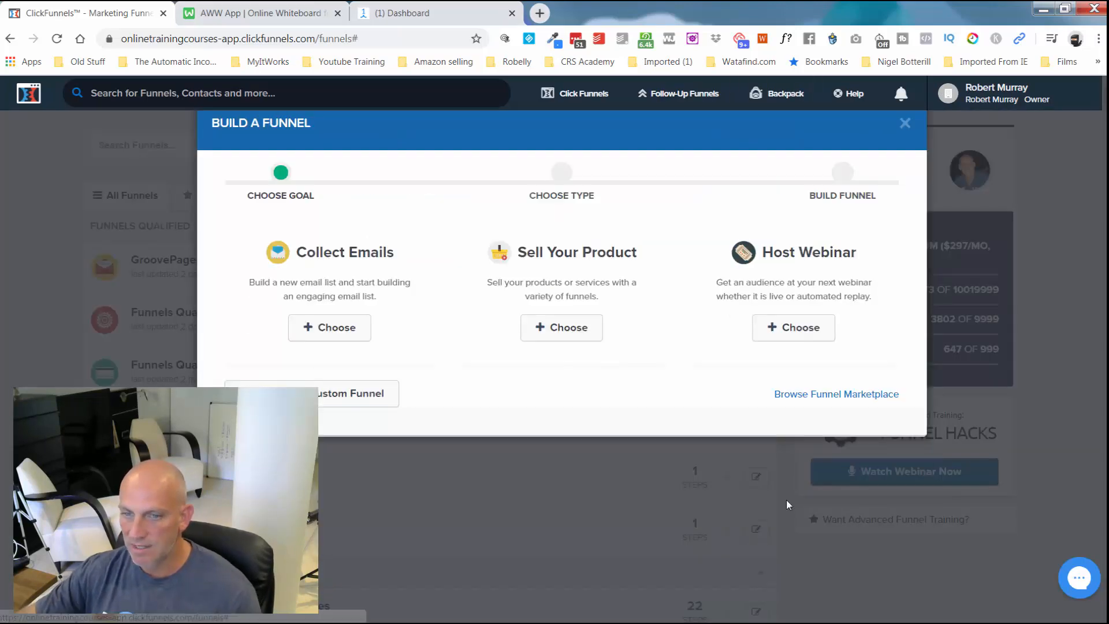
{"action": "left_click", "coordinate": [322, 329]}
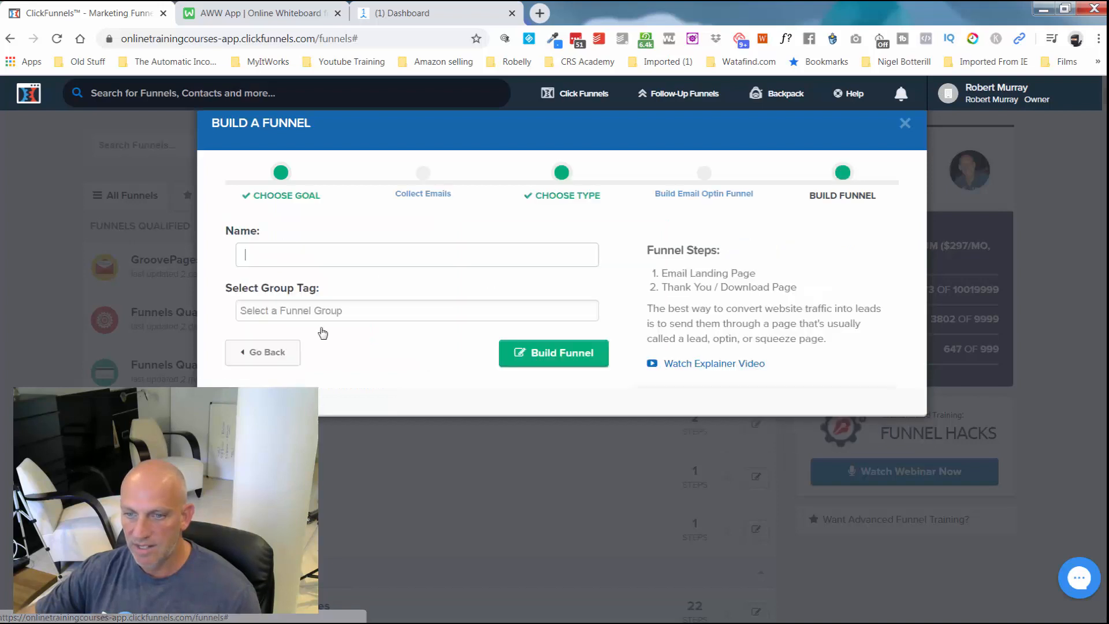
{"action": "left_click", "coordinate": [333, 248]}
{"action": "type", "text": "C"}
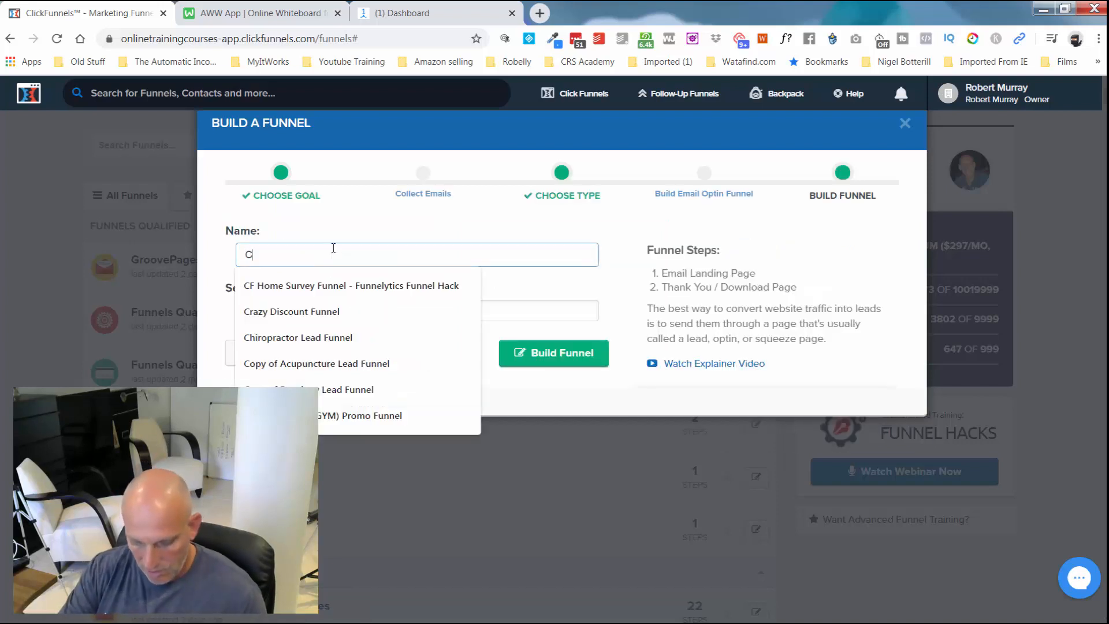
{"action": "type", "text": "hallenge Demo"}
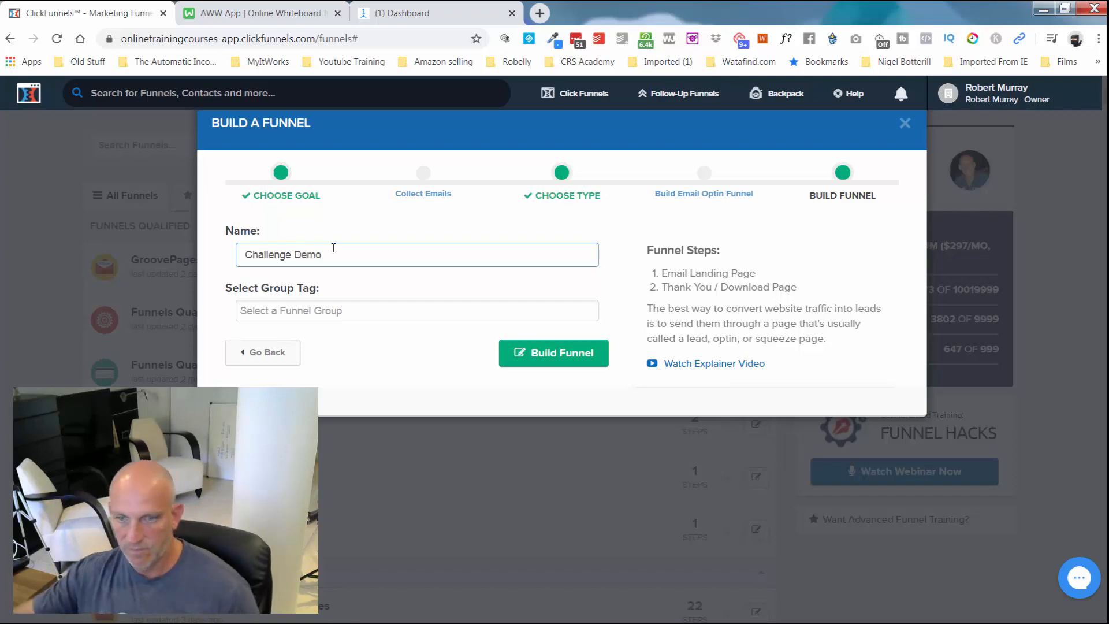
{"action": "left_click", "coordinate": [572, 352]}
Find the Optin Blank Start template and select it for the funnel's Optin step
{"action": "scroll", "coordinate": [554, 322], "scroll_direction": "down", "scroll_amount": 5}
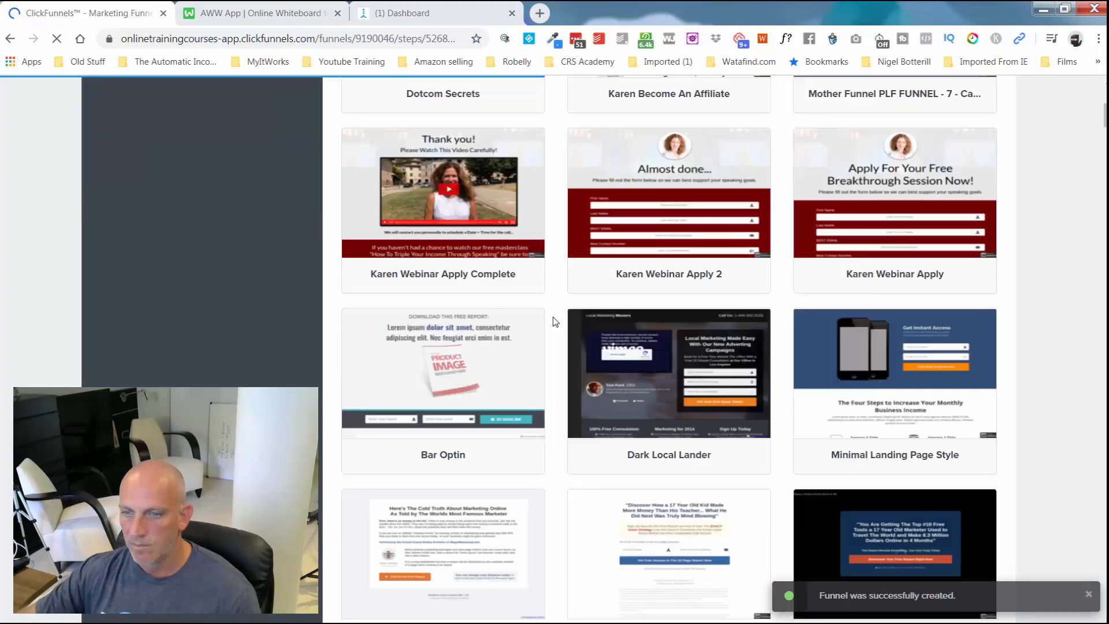
{"action": "scroll", "coordinate": [553, 322], "scroll_direction": "down", "scroll_amount": 20}
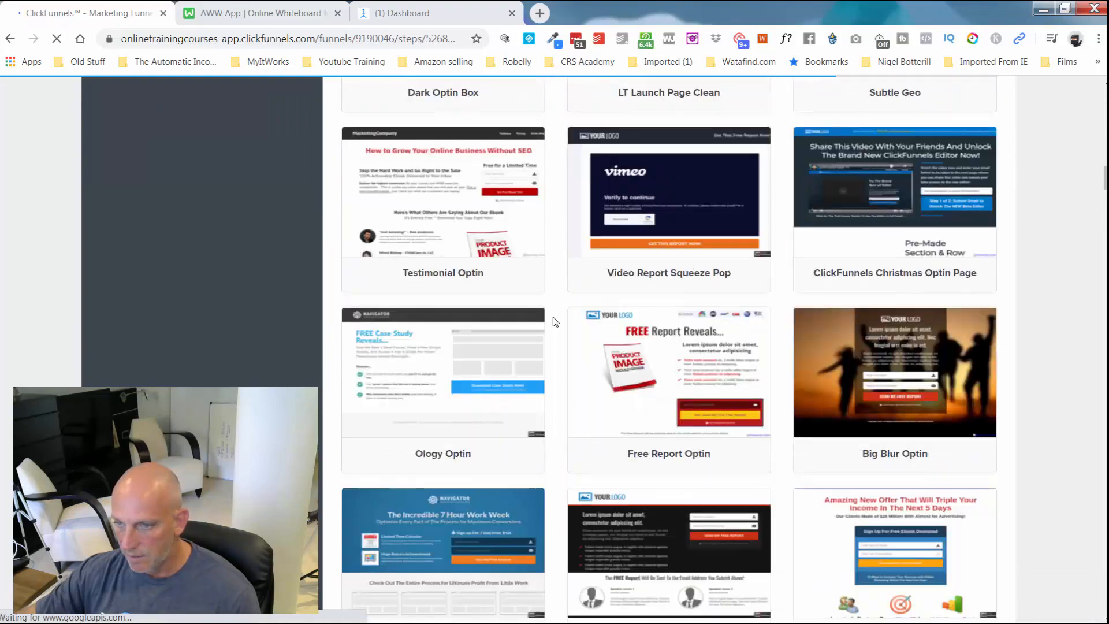
{"action": "scroll", "coordinate": [553, 322], "scroll_direction": "down", "scroll_amount": 20}
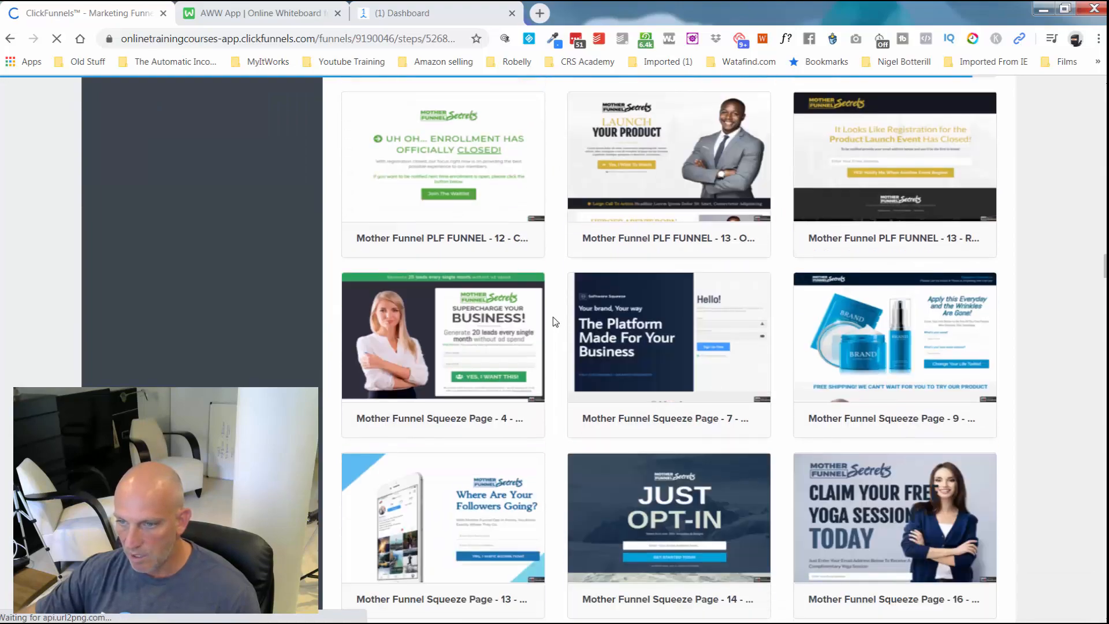
{"action": "scroll", "coordinate": [553, 322], "scroll_direction": "down", "scroll_amount": 20}
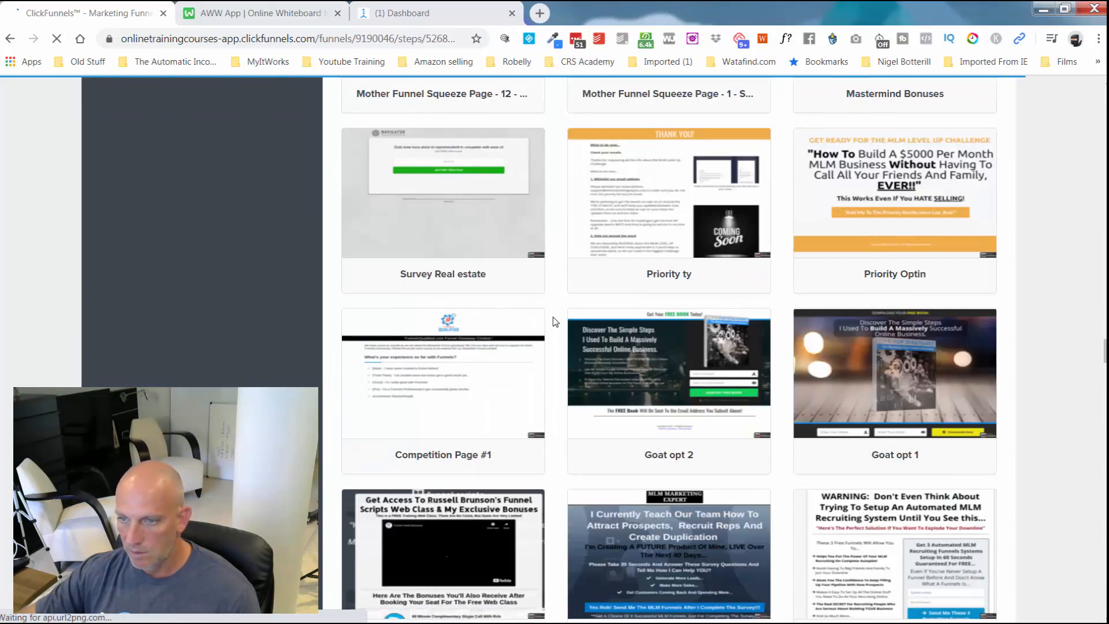
{"action": "scroll", "coordinate": [553, 322], "scroll_direction": "down", "scroll_amount": 20}
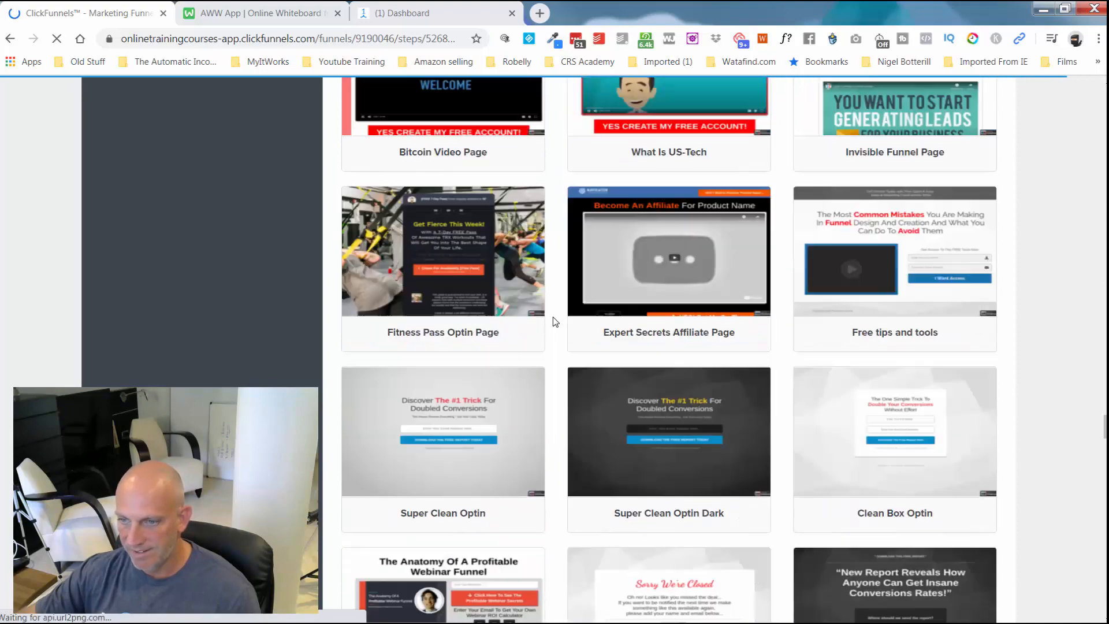
{"action": "scroll", "coordinate": [553, 322], "scroll_direction": "down", "scroll_amount": 20}
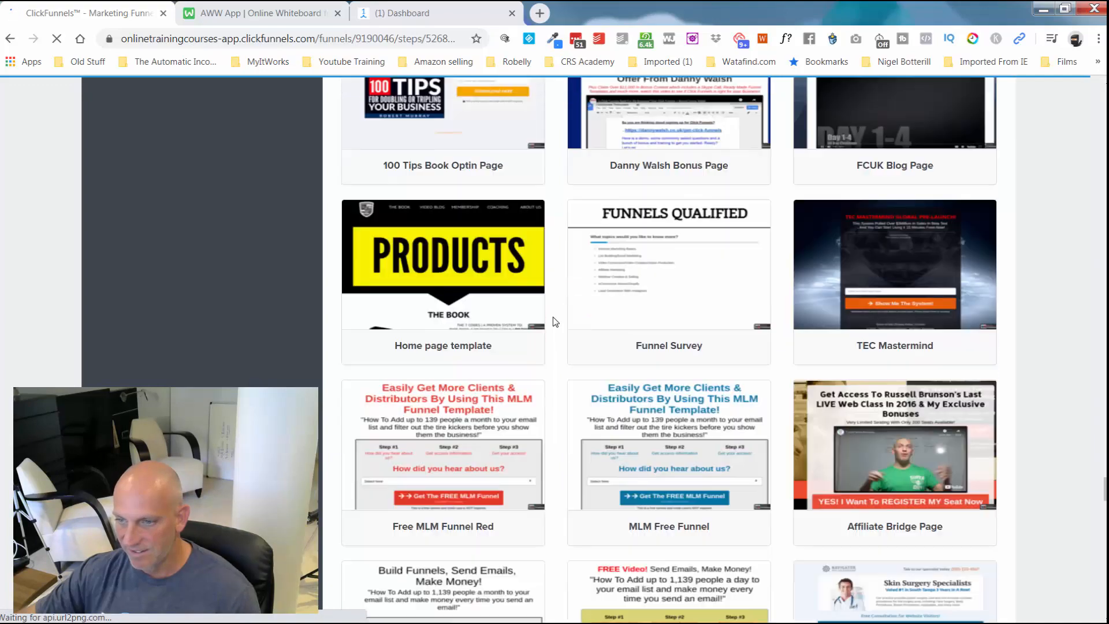
{"action": "scroll", "coordinate": [553, 322], "scroll_direction": "down", "scroll_amount": 6}
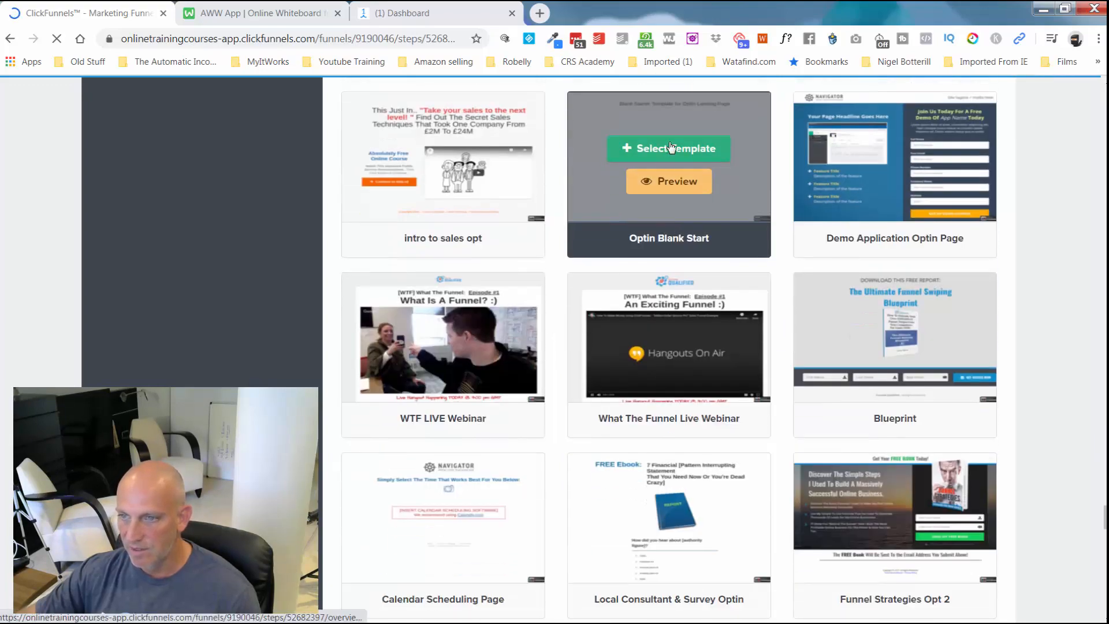
{"action": "left_click", "coordinate": [671, 148]}
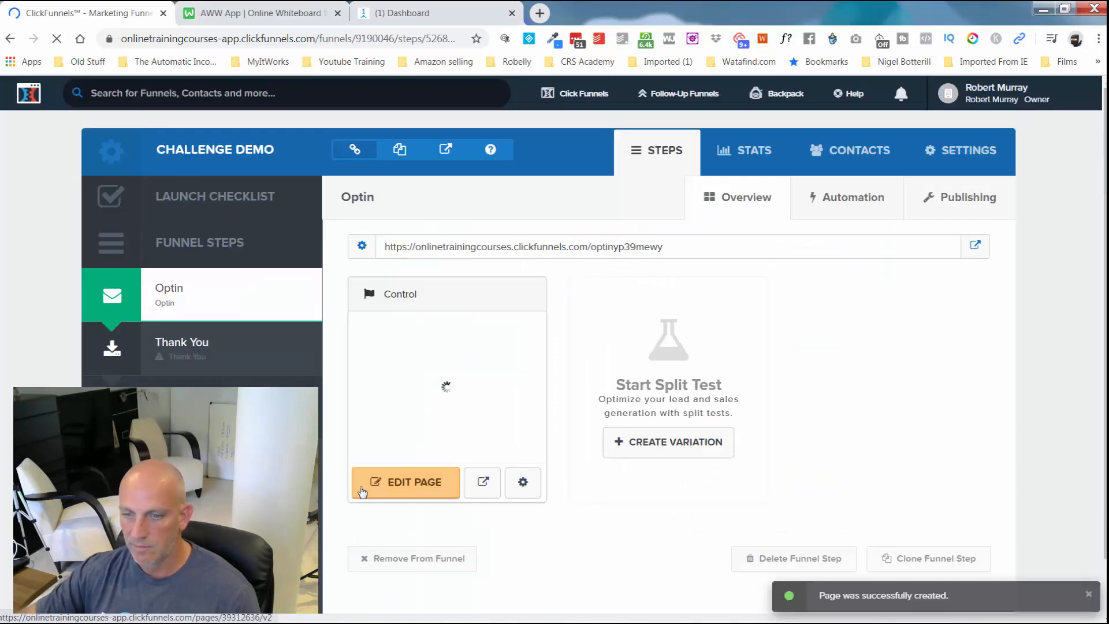
Change the page headline to "5 Day Challenge Reveals How To Use My Proven (And Free) Strategy To Get Started Generating Leads & Sales Using Funnels RIGHT NOW!"
{"action": "left_click", "coordinate": [404, 482]}
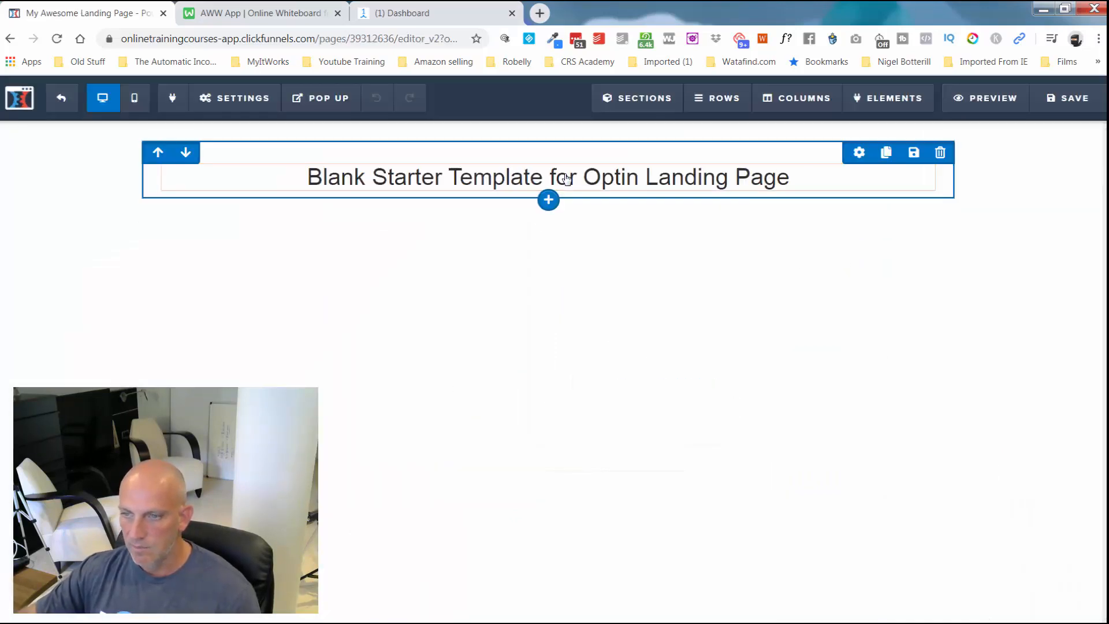
{"action": "left_click", "coordinate": [562, 178]}
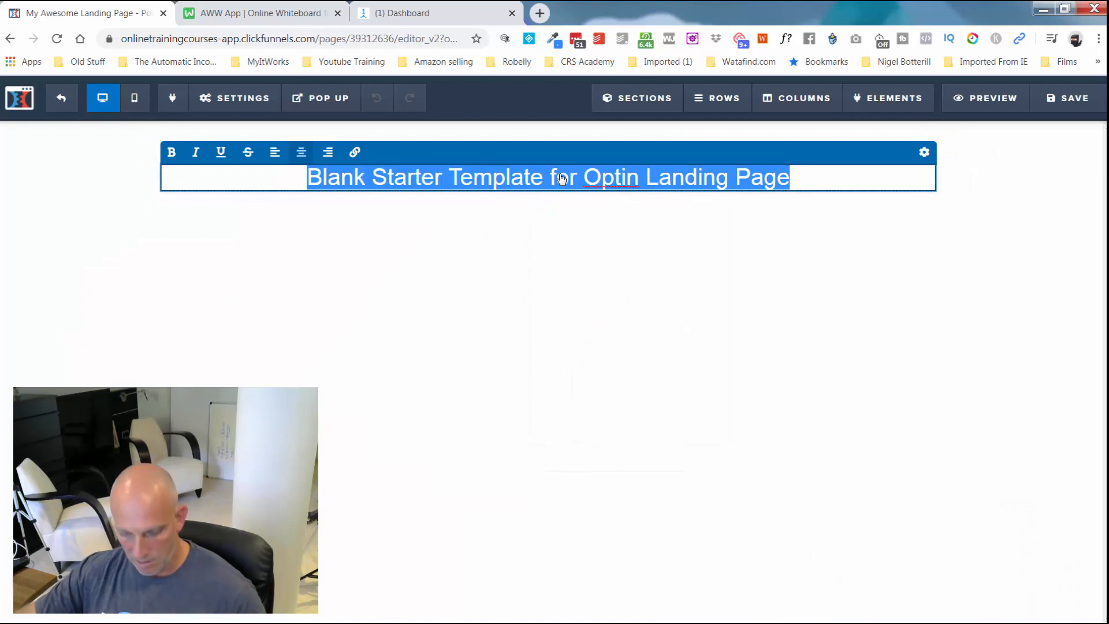
{"action": "type", "text": "5 Day Challenge Reveals How To Use My Proven (And Free) Strategy To Get Started Generating Leads & Sales Using Funnels RIGHT NOW!"}
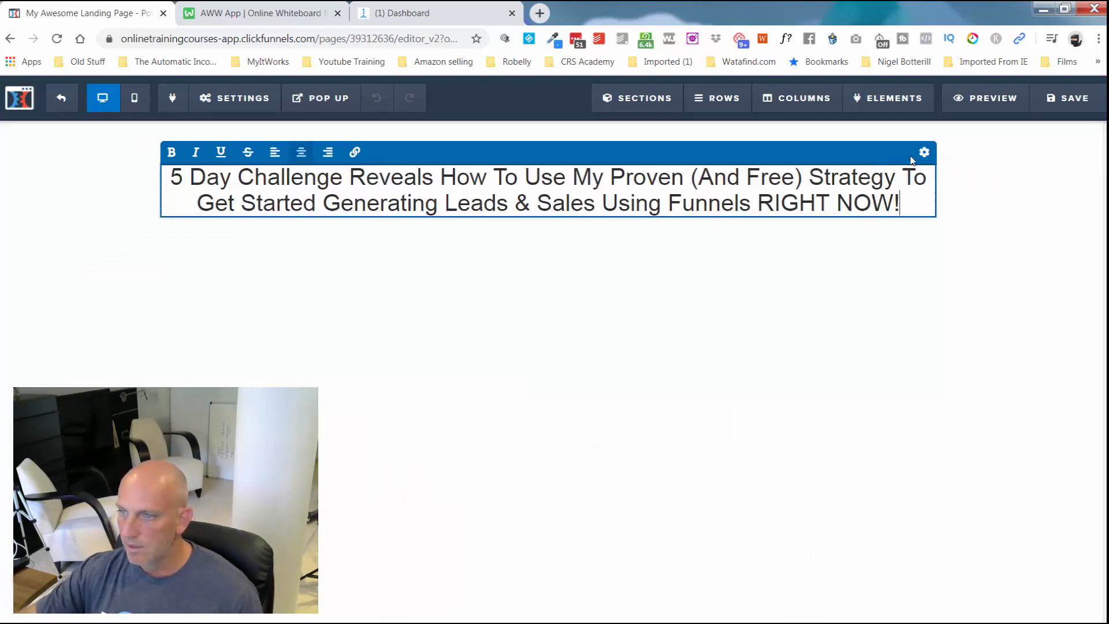
Set the headline's font size to 38 and close its settings
{"action": "left_click", "coordinate": [936, 232]}
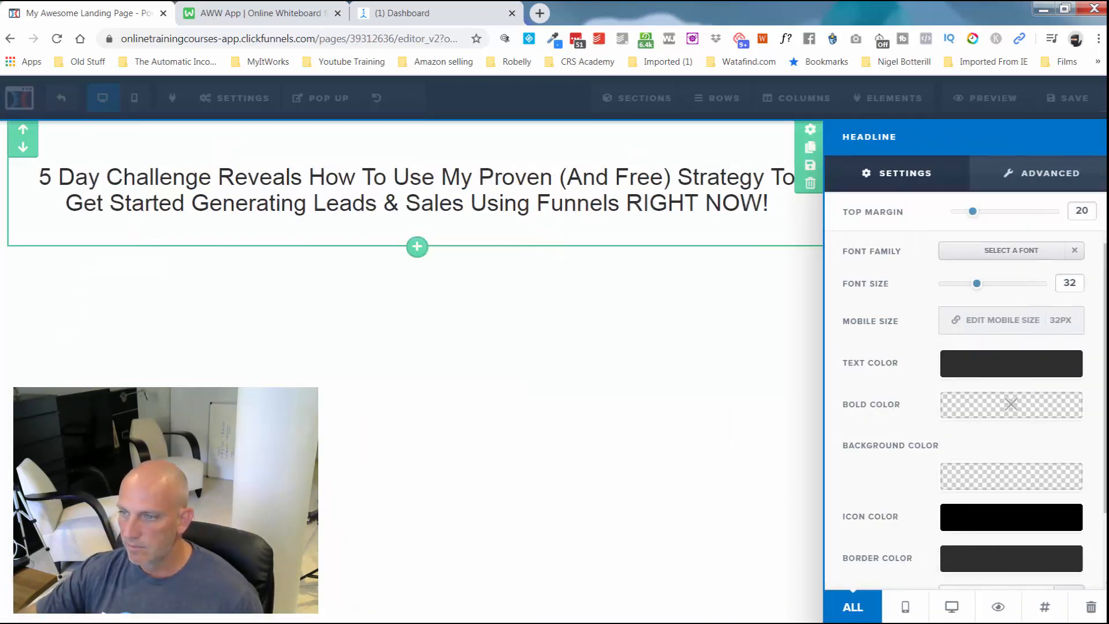
{"action": "left_click_drag", "start_coordinate": [978, 286], "coordinate": [988, 287]}
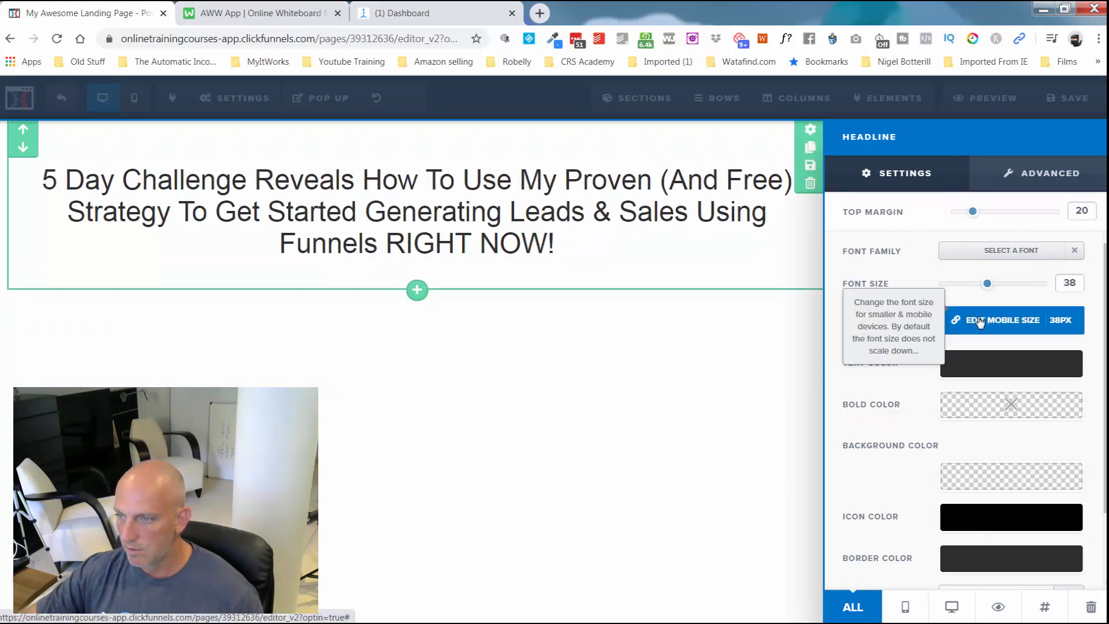
{"action": "left_click", "coordinate": [763, 312]}
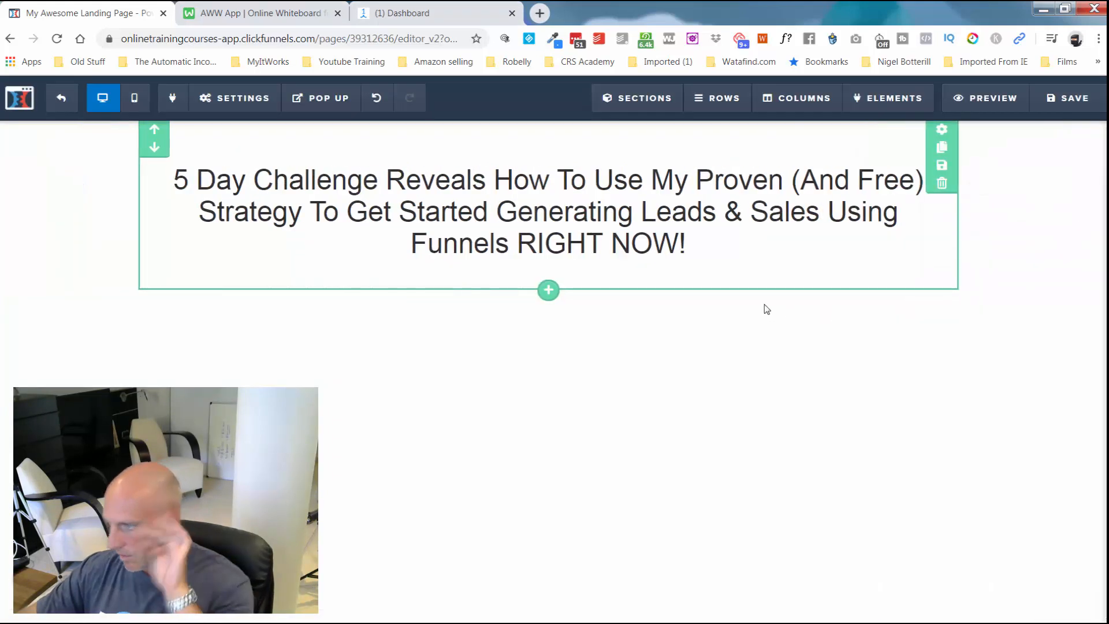
Make "Get Started Generating Leads & Sales Using Funnels RIGHT NOW!" bold in the headline
{"action": "left_click", "coordinate": [500, 219]}
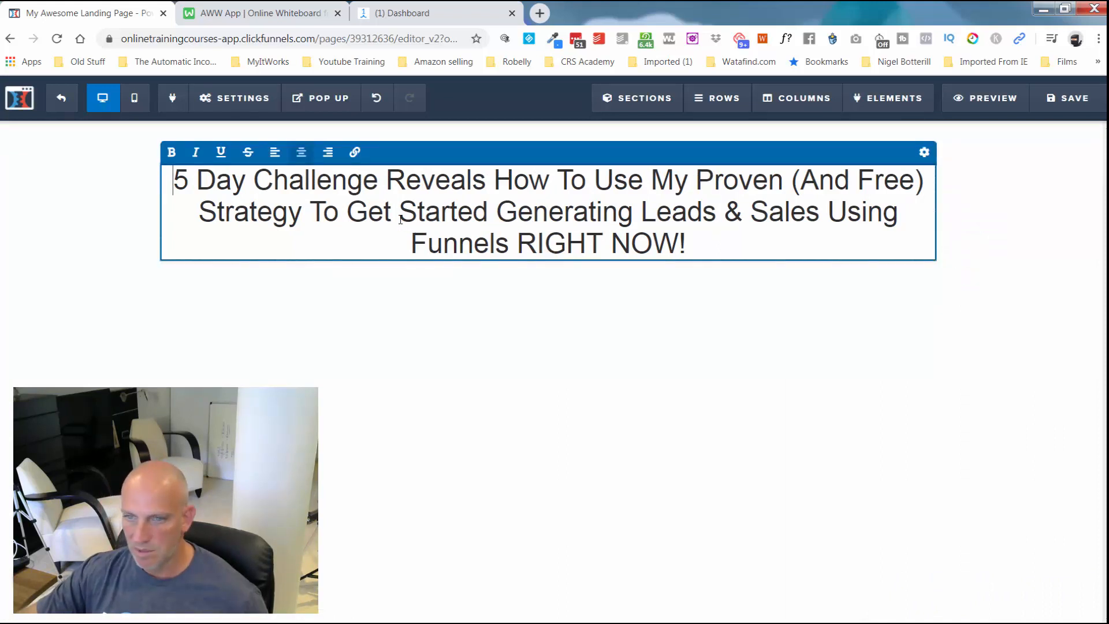
{"action": "left_click_drag", "start_coordinate": [358, 210], "coordinate": [693, 241]}
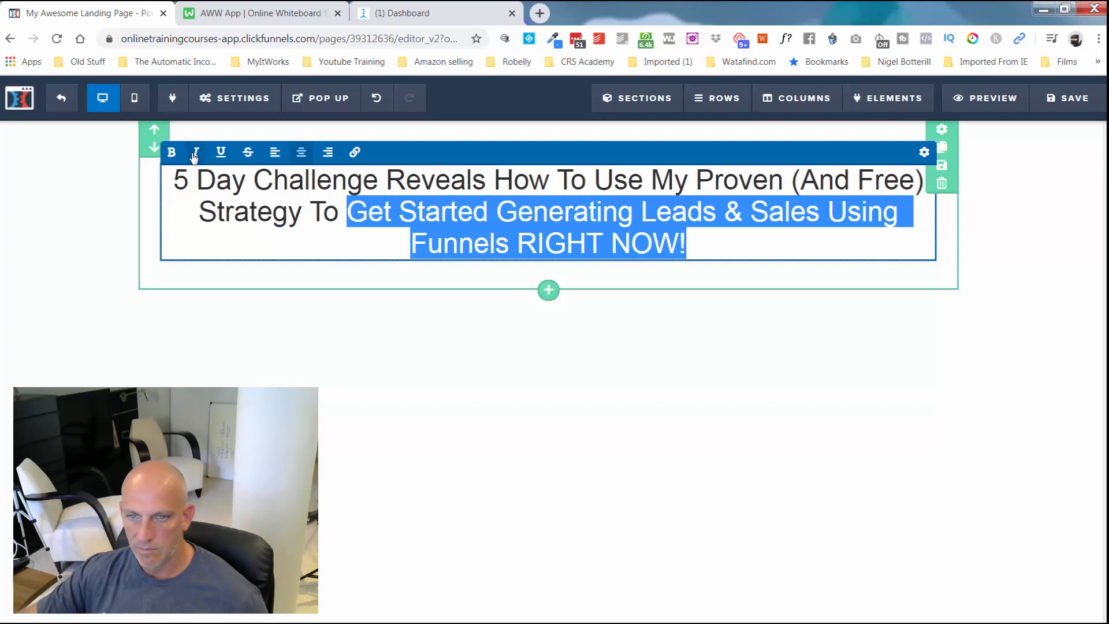
{"action": "left_click", "coordinate": [171, 152]}
{"action": "left_click", "coordinate": [442, 242]}
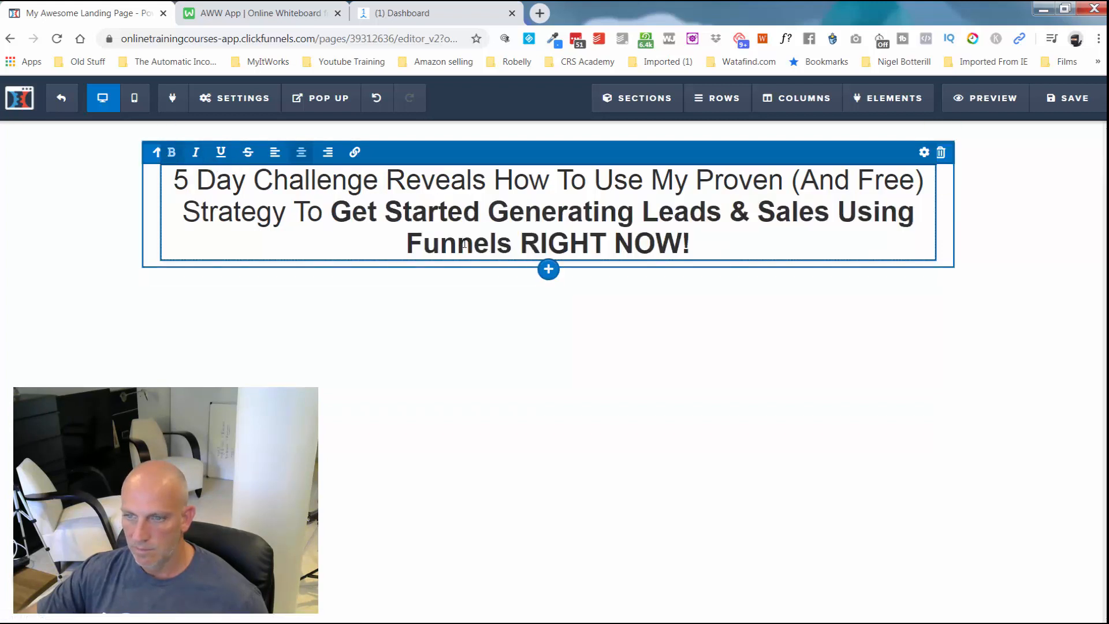
Underline "RIGHT NOW" in the headline and leave text editing
{"action": "left_click_drag", "start_coordinate": [520, 242], "coordinate": [677, 243]}
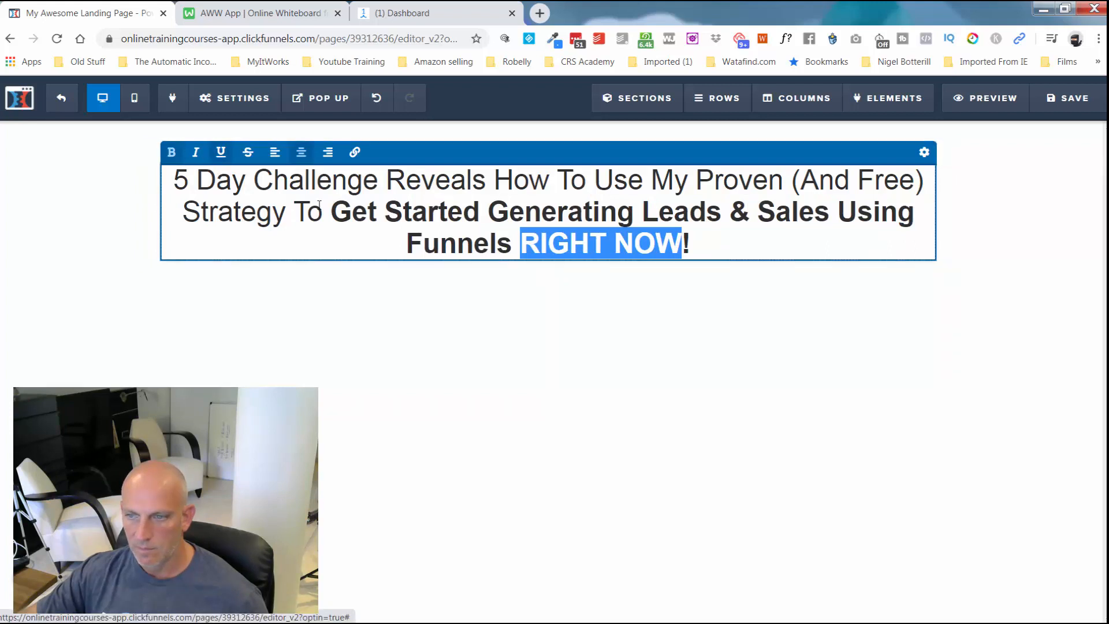
{"action": "left_click", "coordinate": [221, 152]}
{"action": "left_click", "coordinate": [1011, 255]}
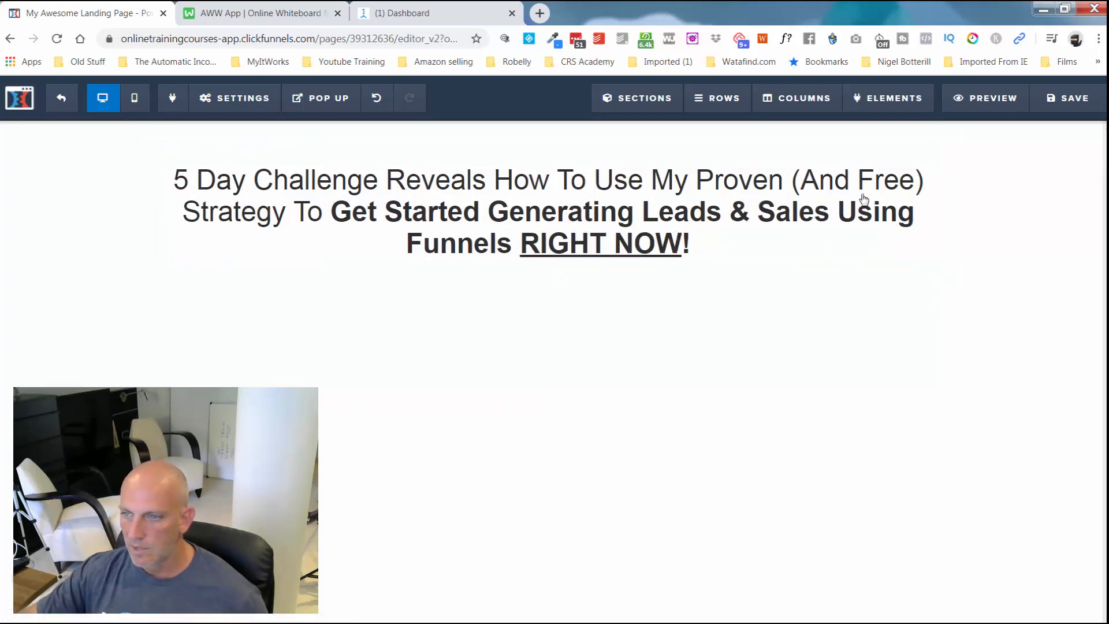
Set the headline's text color to the near-black recently used swatch and its bold color to black
{"action": "left_click", "coordinate": [871, 156]}
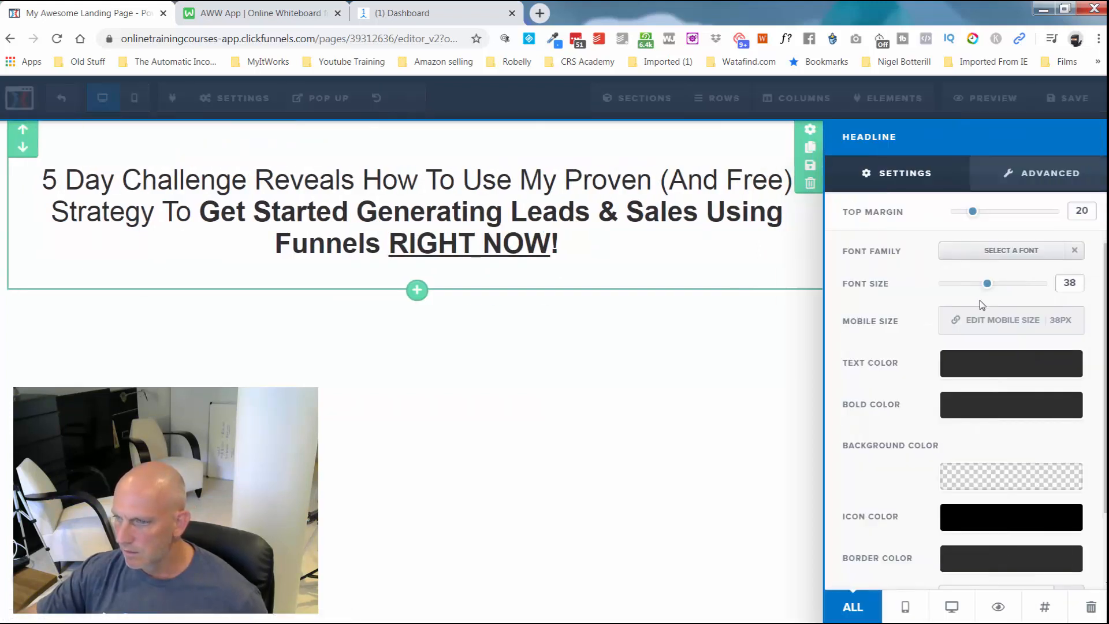
{"action": "left_click", "coordinate": [986, 404]}
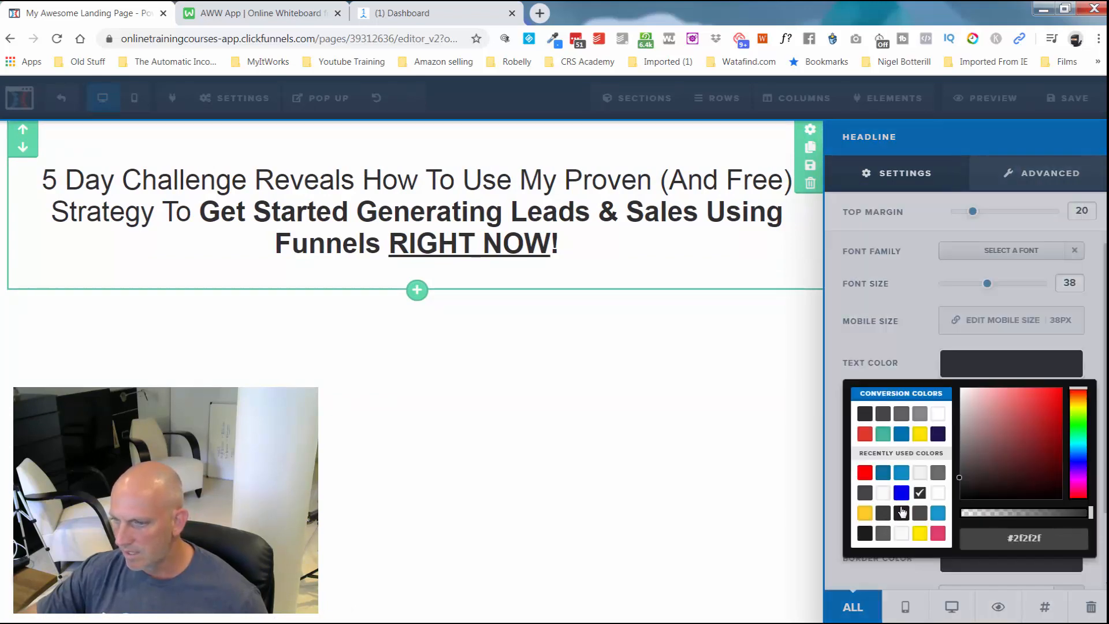
{"action": "left_click", "coordinate": [902, 512]}
{"action": "left_click", "coordinate": [961, 401]}
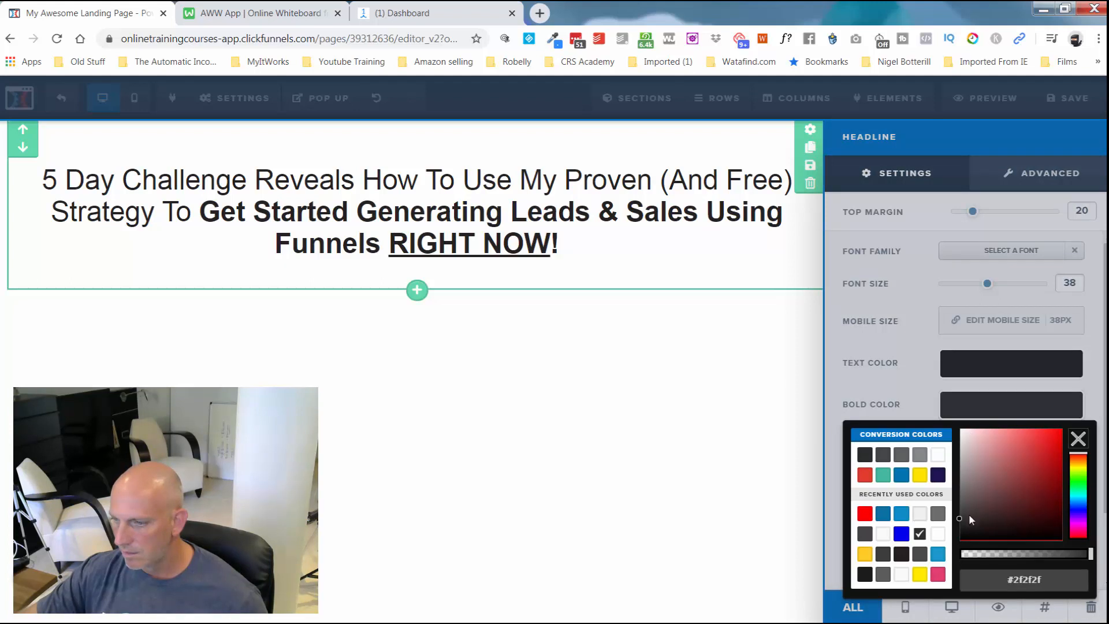
{"action": "left_click_drag", "start_coordinate": [969, 519], "coordinate": [955, 548]}
{"action": "left_click", "coordinate": [895, 370]}
{"action": "left_click", "coordinate": [779, 333]}
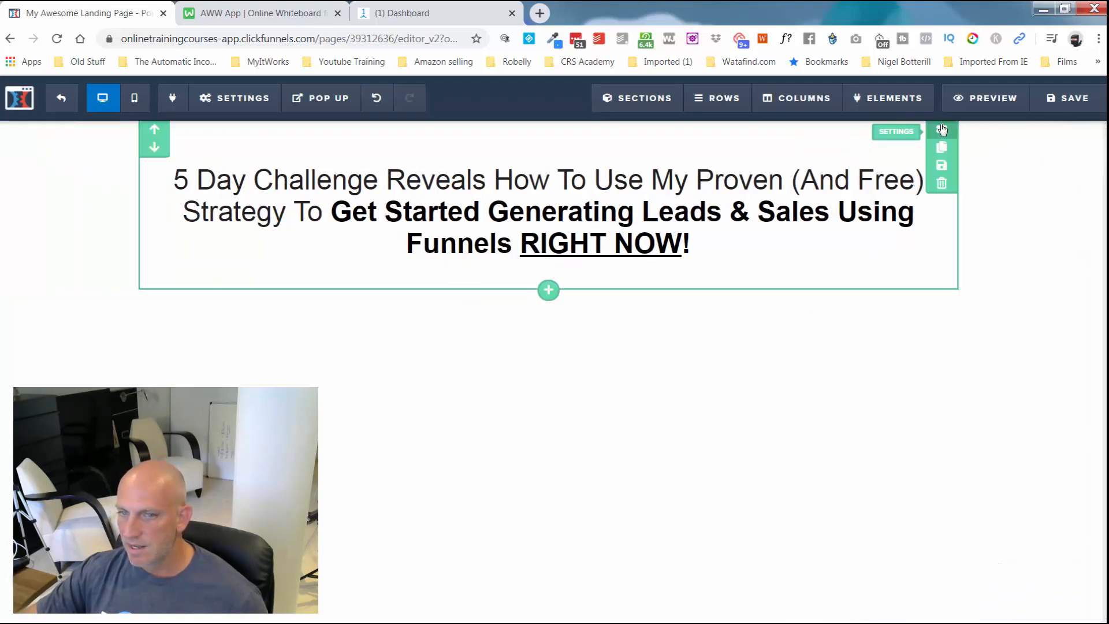
Set the width of the section containing the headline to Full Page
{"action": "left_click", "coordinate": [942, 129]}
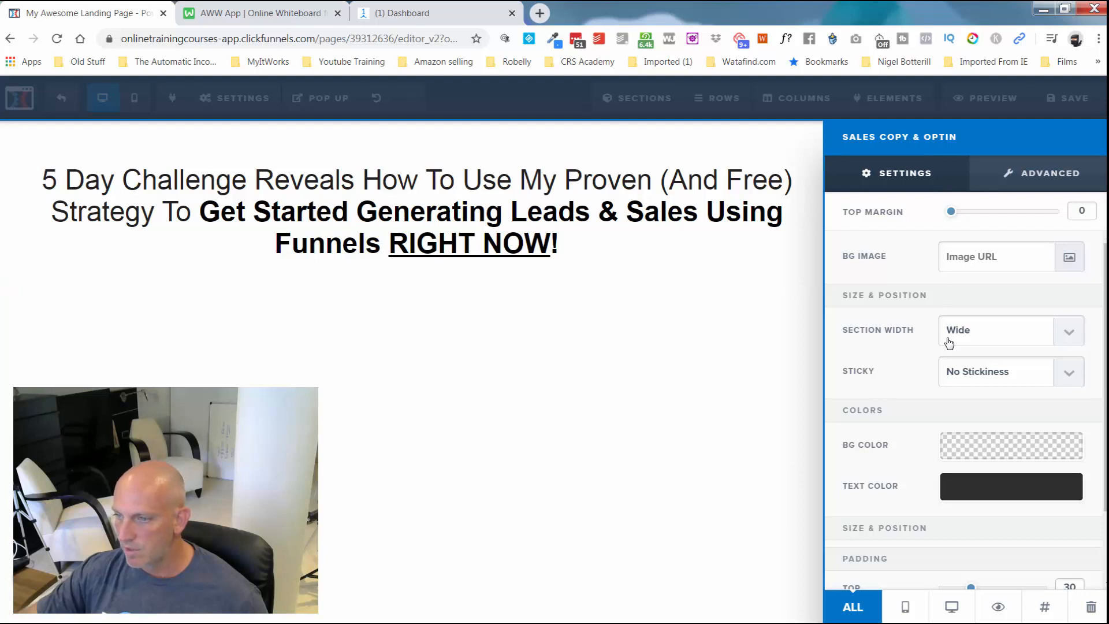
{"action": "left_click", "coordinate": [958, 338]}
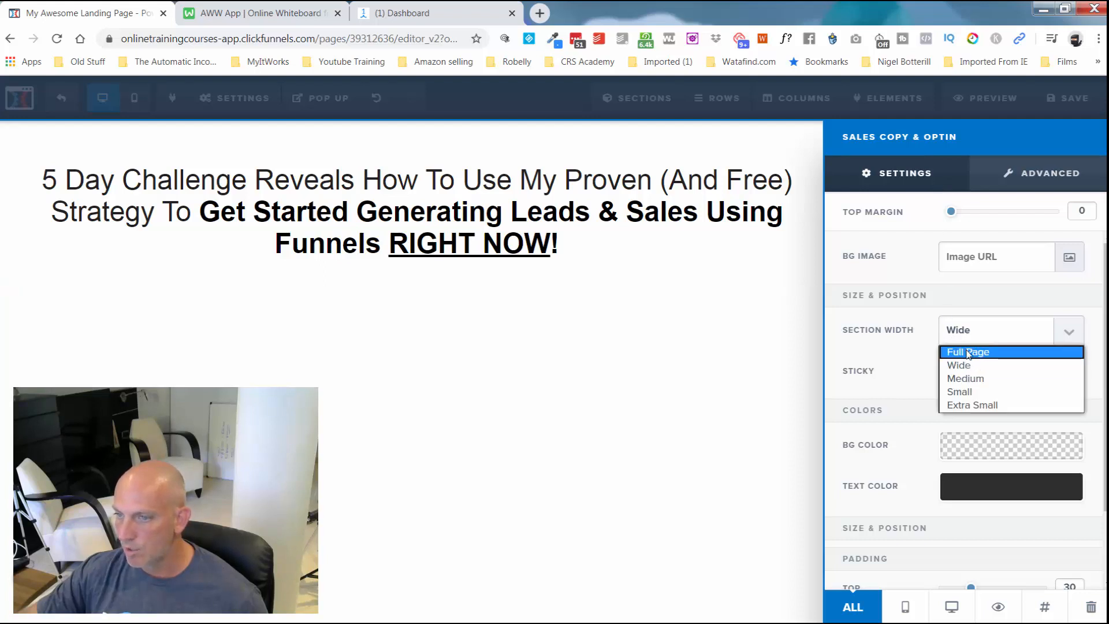
{"action": "left_click", "coordinate": [968, 352]}
{"action": "left_click", "coordinate": [816, 276]}
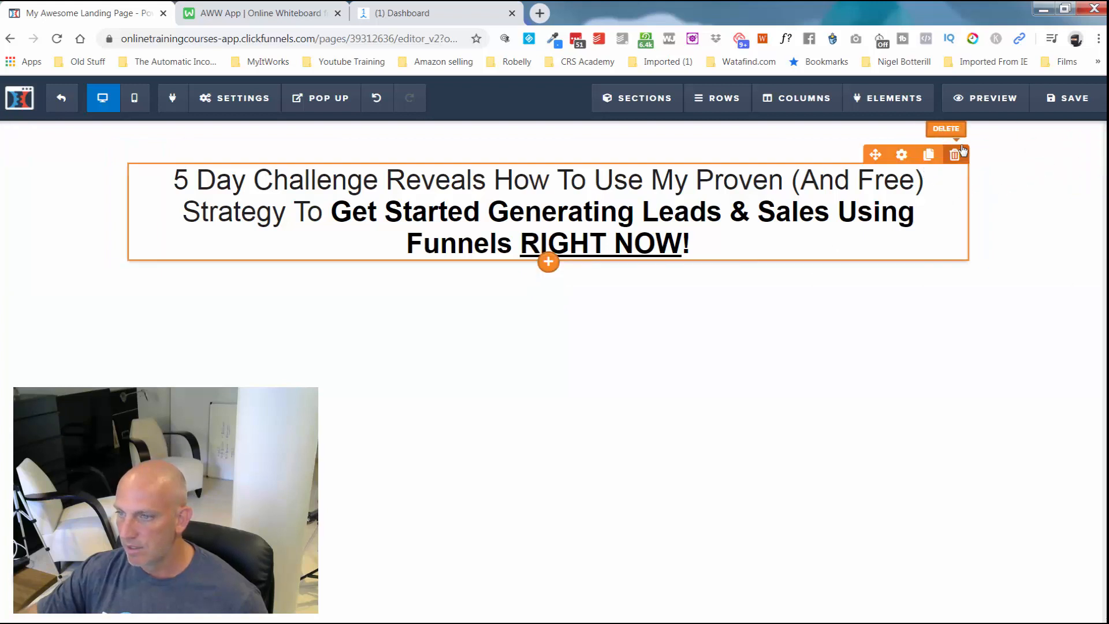
Reduce the top padding of the headline's one-column row to 0
{"action": "left_click", "coordinate": [893, 153]}
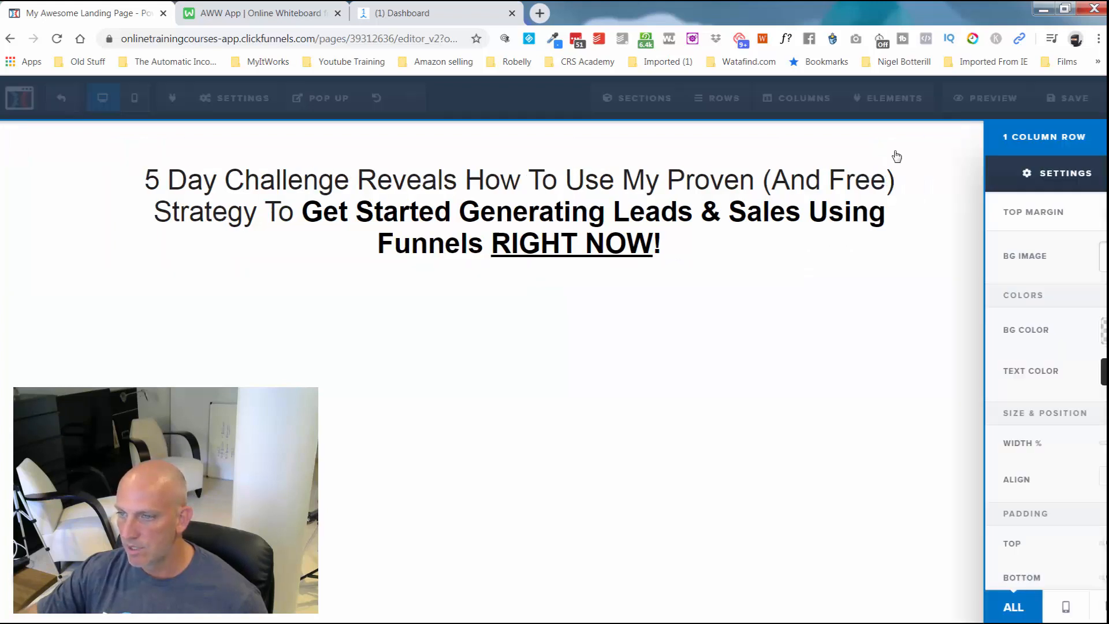
{"action": "left_click_drag", "start_coordinate": [951, 544], "coordinate": [926, 552]}
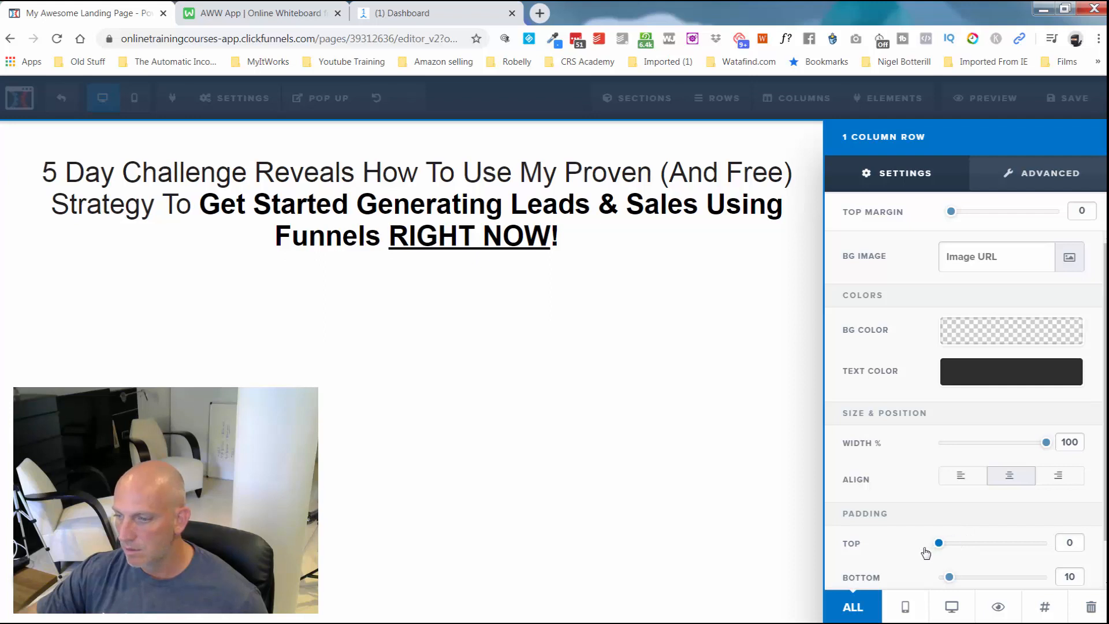
{"action": "left_click", "coordinate": [798, 393]}
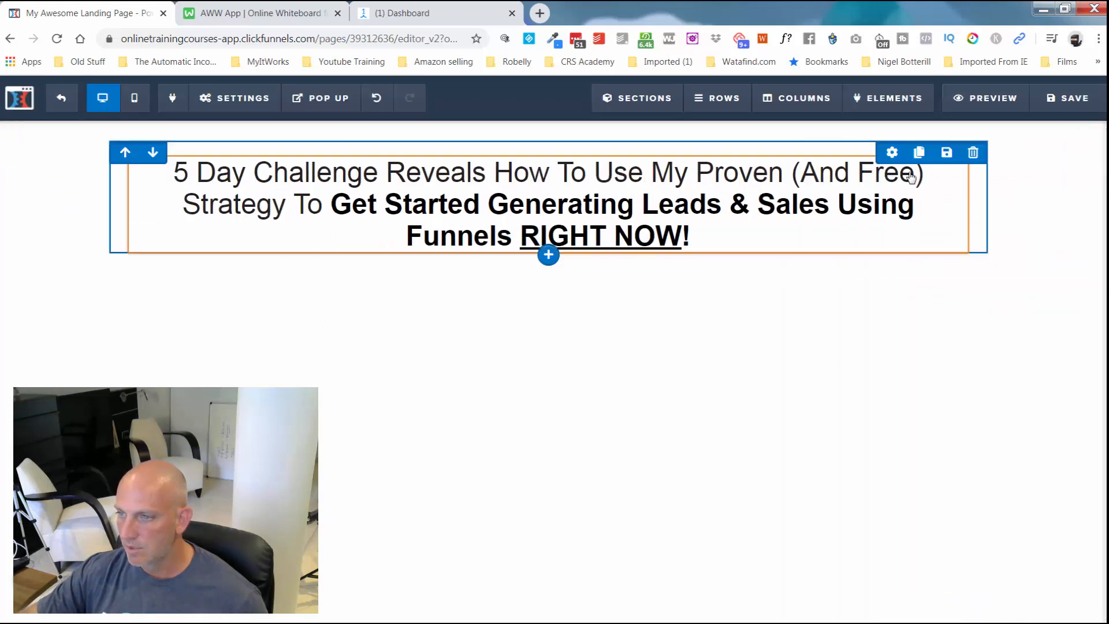
Reduce the top padding of the section containing the headline to 10
{"action": "left_click", "coordinate": [1087, 131]}
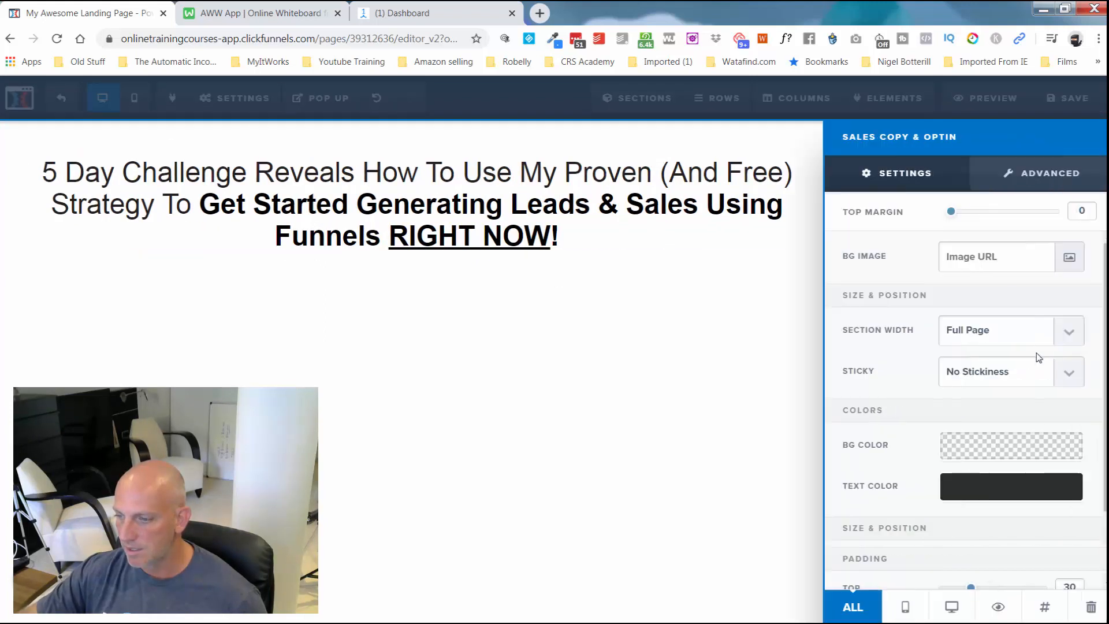
{"action": "scroll", "coordinate": [972, 532], "scroll_direction": "down", "scroll_amount": 2}
{"action": "left_click_drag", "start_coordinate": [972, 503], "coordinate": [953, 509]}
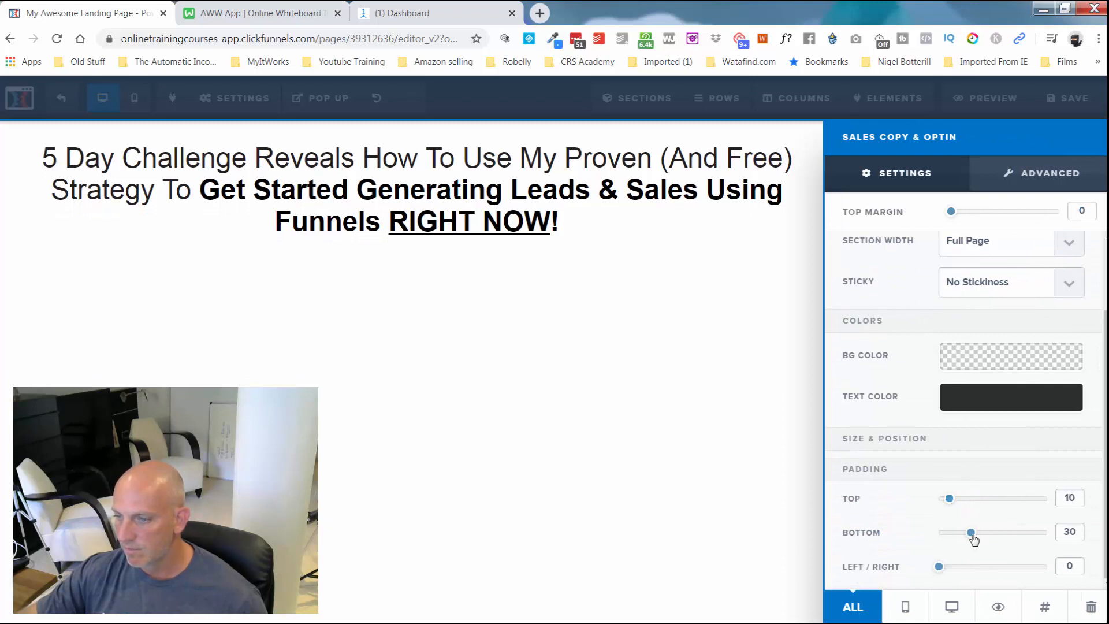
{"action": "left_click", "coordinate": [768, 414]}
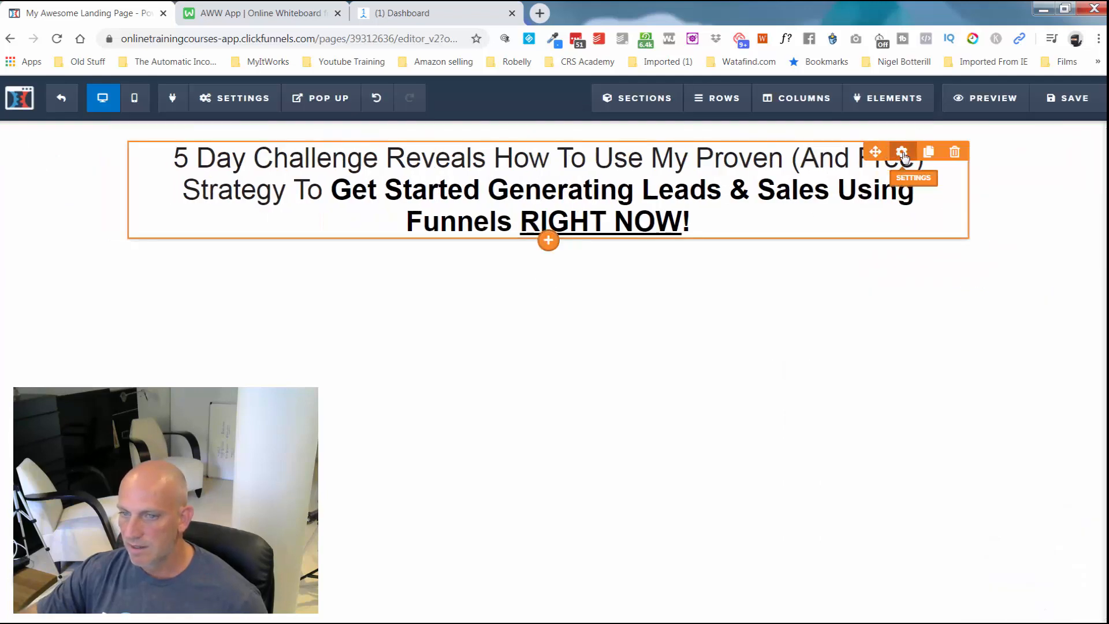
Increase the headline's font size to 44 and close its settings
{"action": "left_click", "coordinate": [901, 152]}
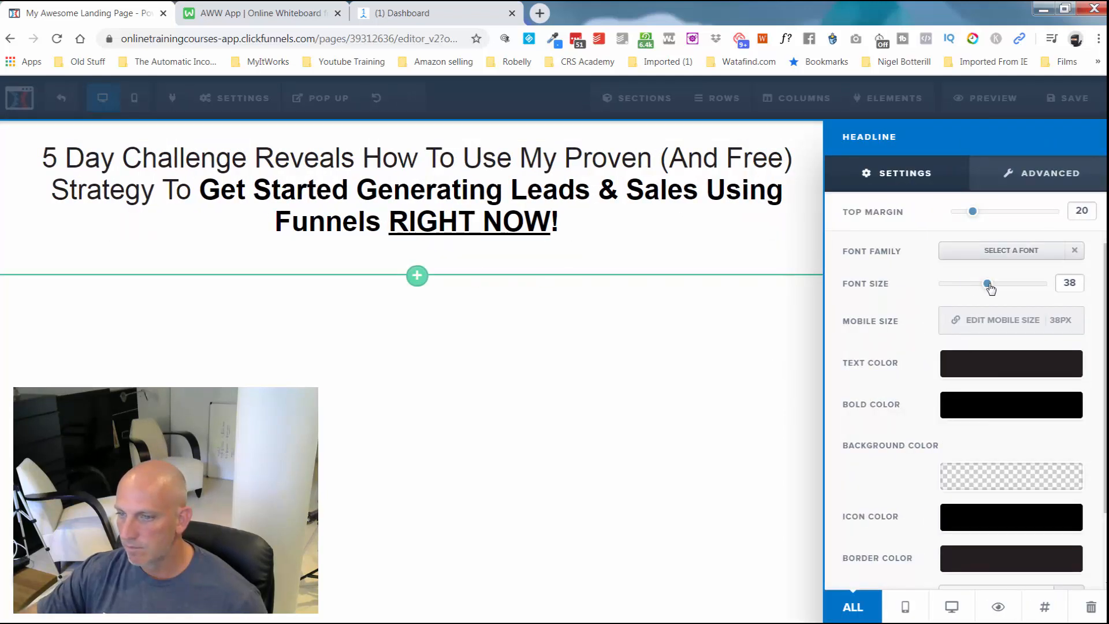
{"action": "left_click_drag", "start_coordinate": [989, 287], "coordinate": [1001, 289]}
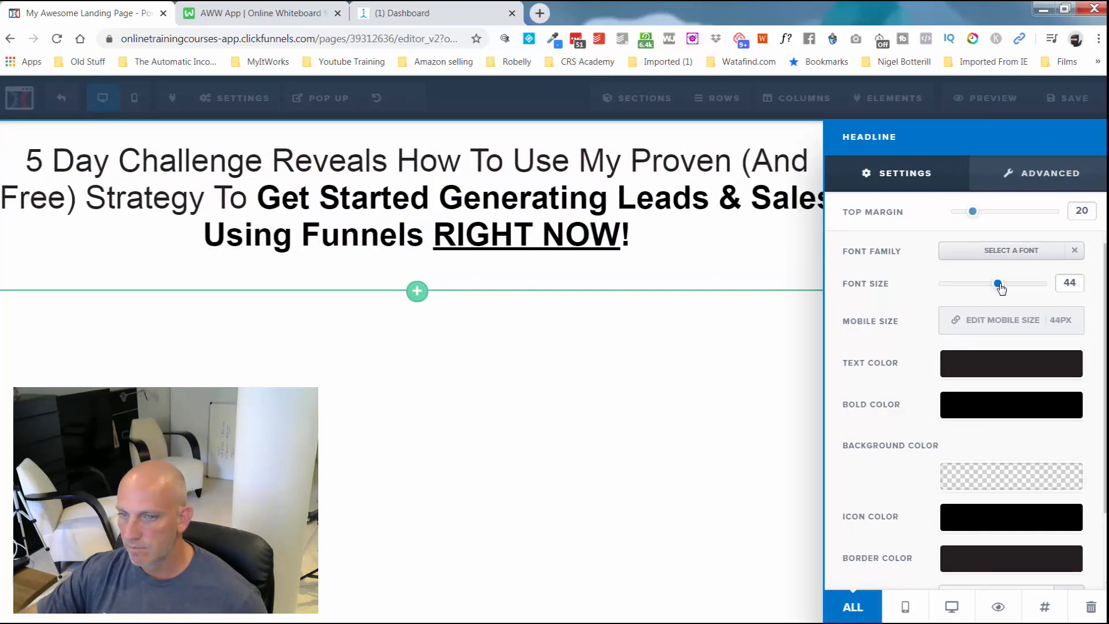
{"action": "left_click", "coordinate": [739, 312]}
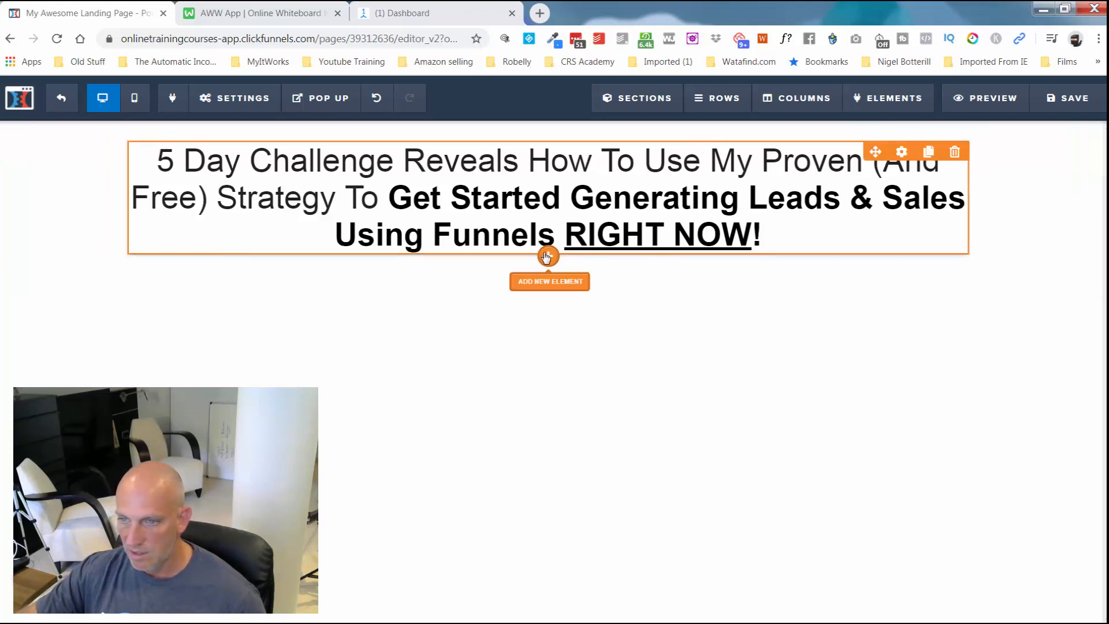
Add a sub-headline reading "Join the FREE Funnel Challenge and learn how to generate leads & sales in 5 simple, easy & repeatable steps"
{"action": "left_click", "coordinate": [547, 257]}
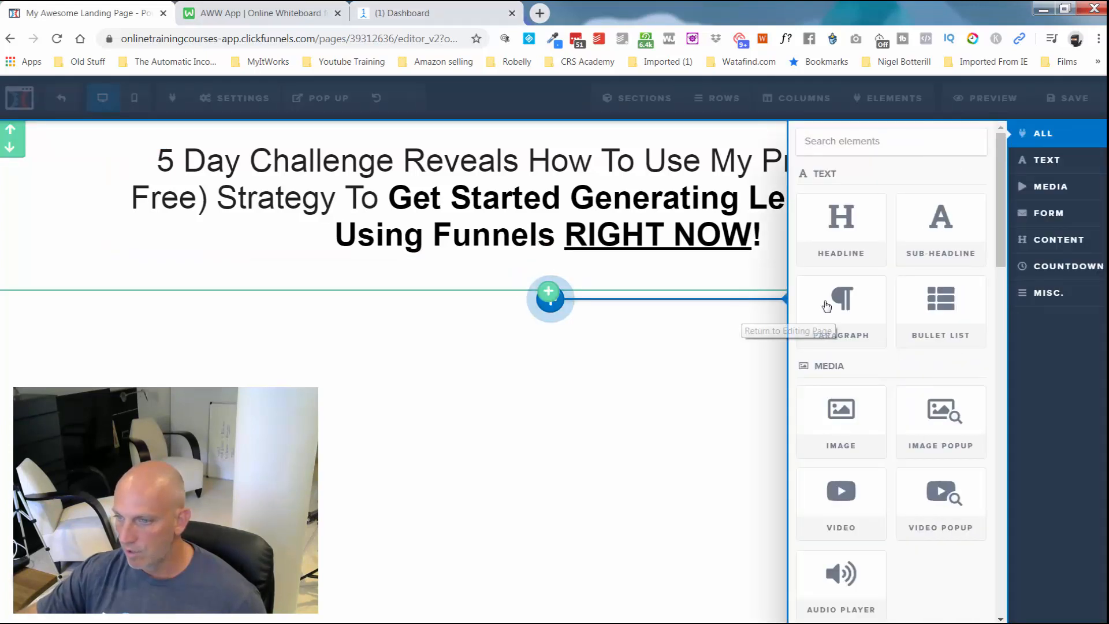
{"action": "left_click_drag", "start_coordinate": [762, 265], "coordinate": [508, 272]}
{"action": "double_click", "coordinate": [509, 272]}
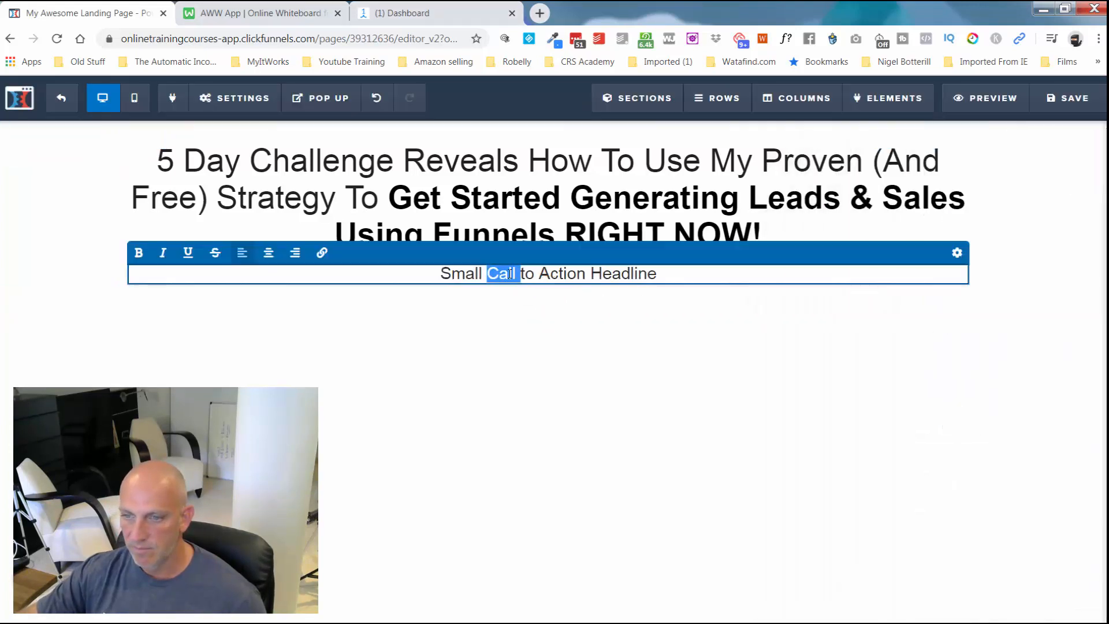
{"action": "key", "text": "ctrl+a"}
{"action": "type", "text": "Join the FREE Funnel Challenge and learn how to generate leads & sales in 5 simple, easy & repeatable steps"}
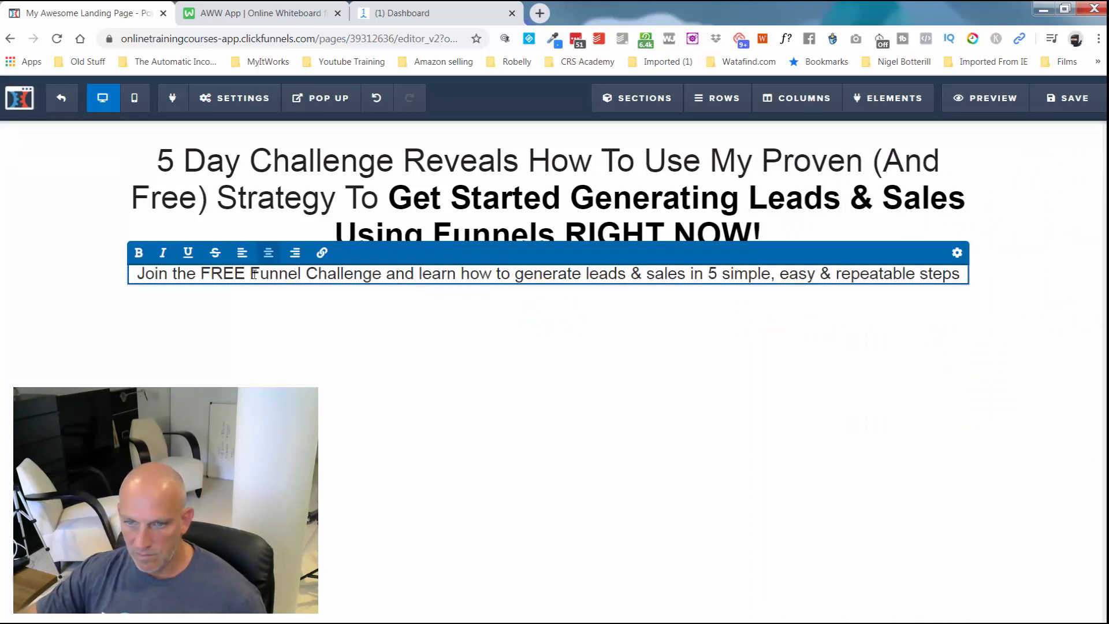
Make "Funnel Challenge" bold in the sub-headline and leave text editing
{"action": "left_click_drag", "start_coordinate": [253, 273], "coordinate": [372, 272]}
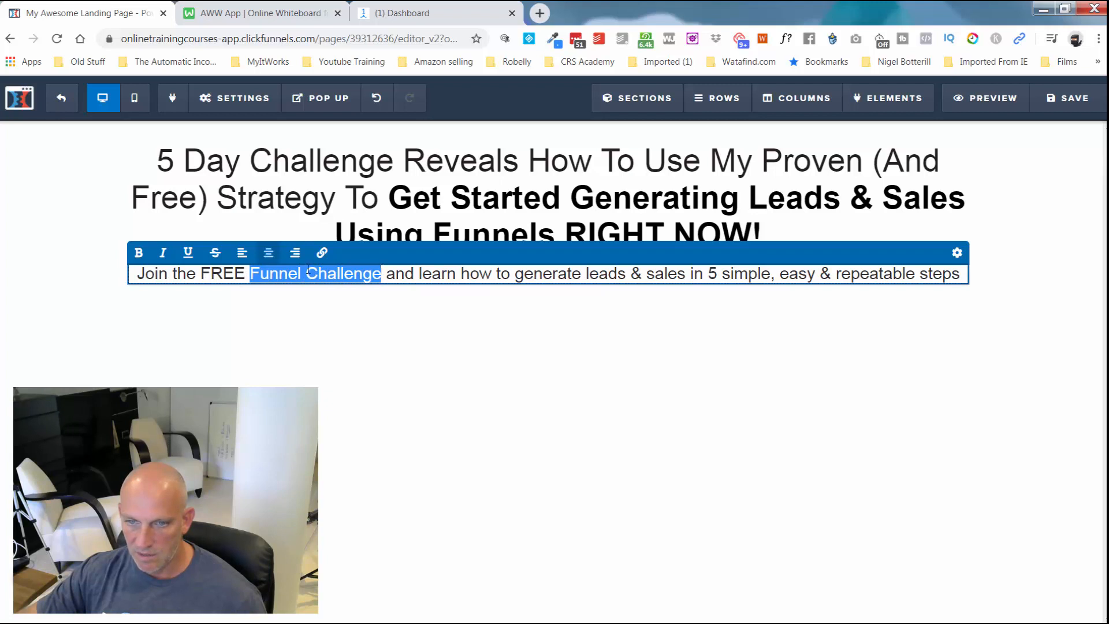
{"action": "left_click", "coordinate": [139, 252]}
{"action": "left_click", "coordinate": [97, 274]}
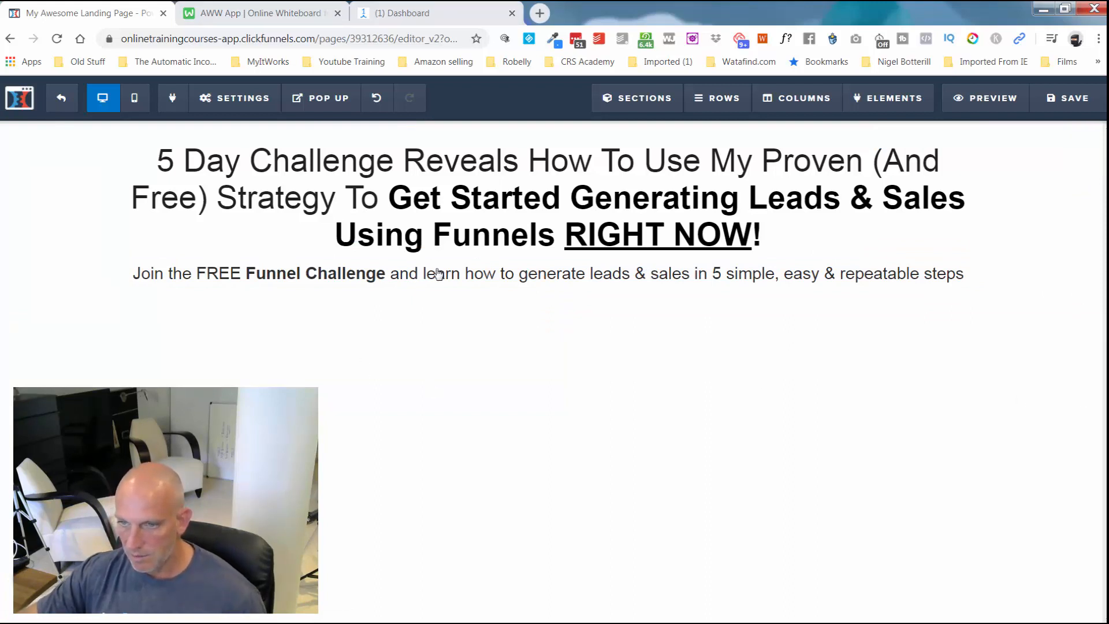
Duplicate the sub-headline and change the copy's text to "CHALLENGE STARTS ON MARCH 30th 2020. REGISTRATION CLOSES IN:"
{"action": "left_click", "coordinate": [928, 255]}
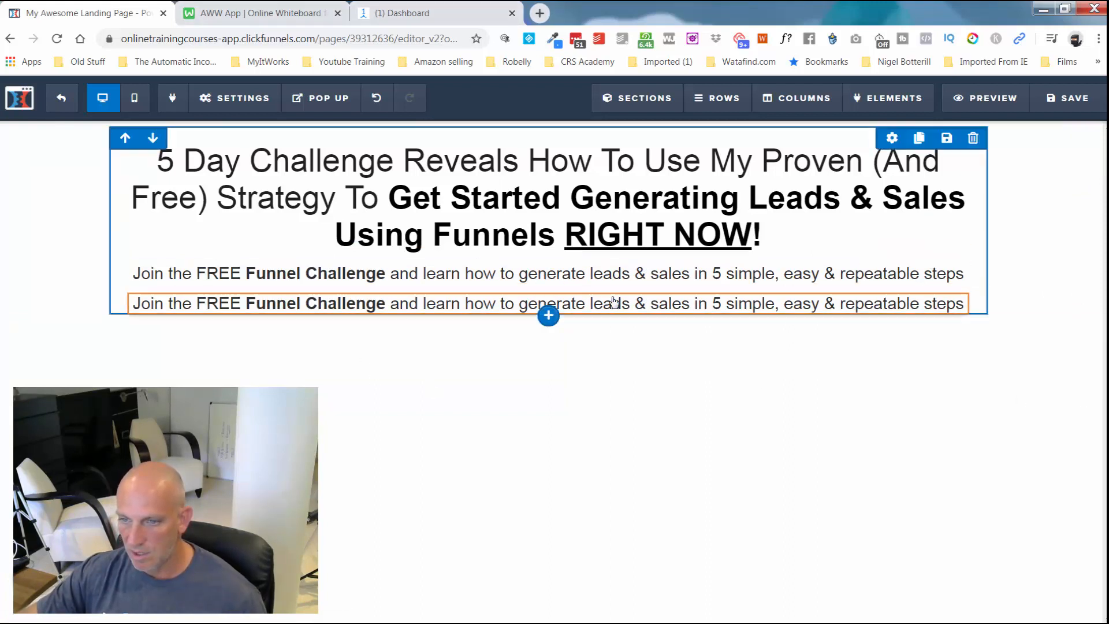
{"action": "left_click", "coordinate": [605, 297]}
{"action": "type", "text": "CHALLENGE STARTS ON MARCH 30th 2020. REGISTRATION CLOSES IN:"}
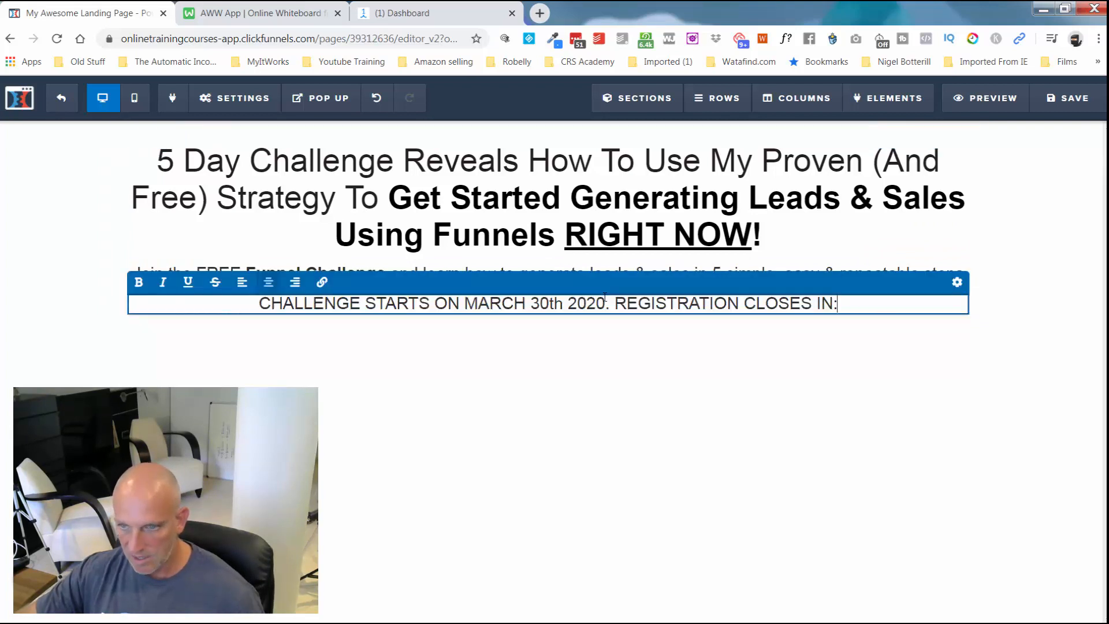
Make the entire challenge start and registration line bold
{"action": "double_click", "coordinate": [601, 302]}
{"action": "triple_click", "coordinate": [599, 303]}
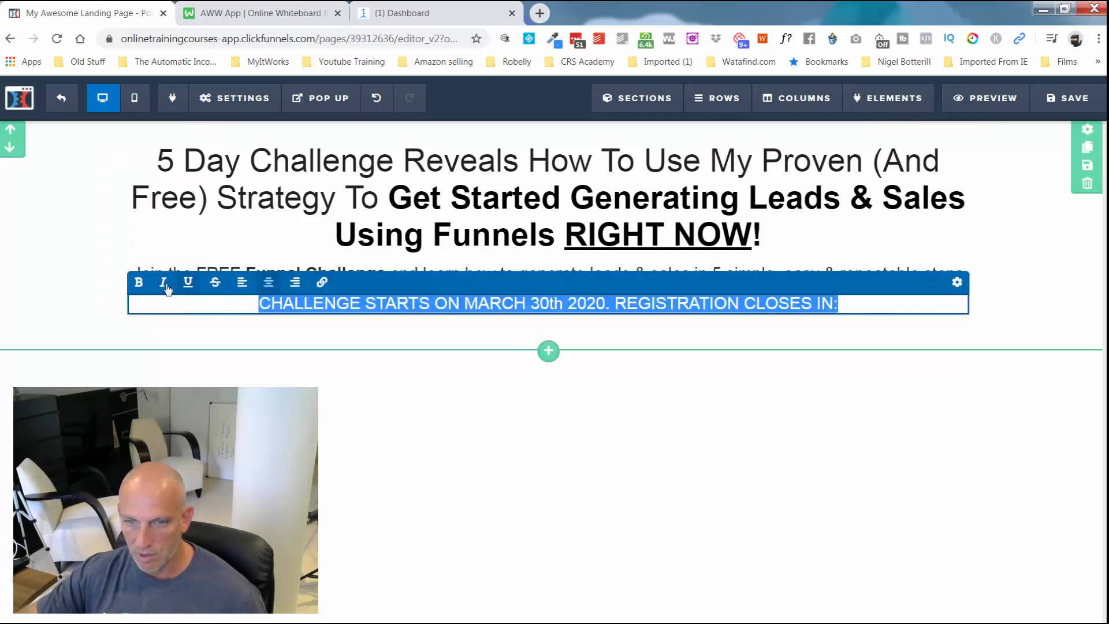
{"action": "left_click", "coordinate": [139, 282]}
{"action": "left_click", "coordinate": [395, 303]}
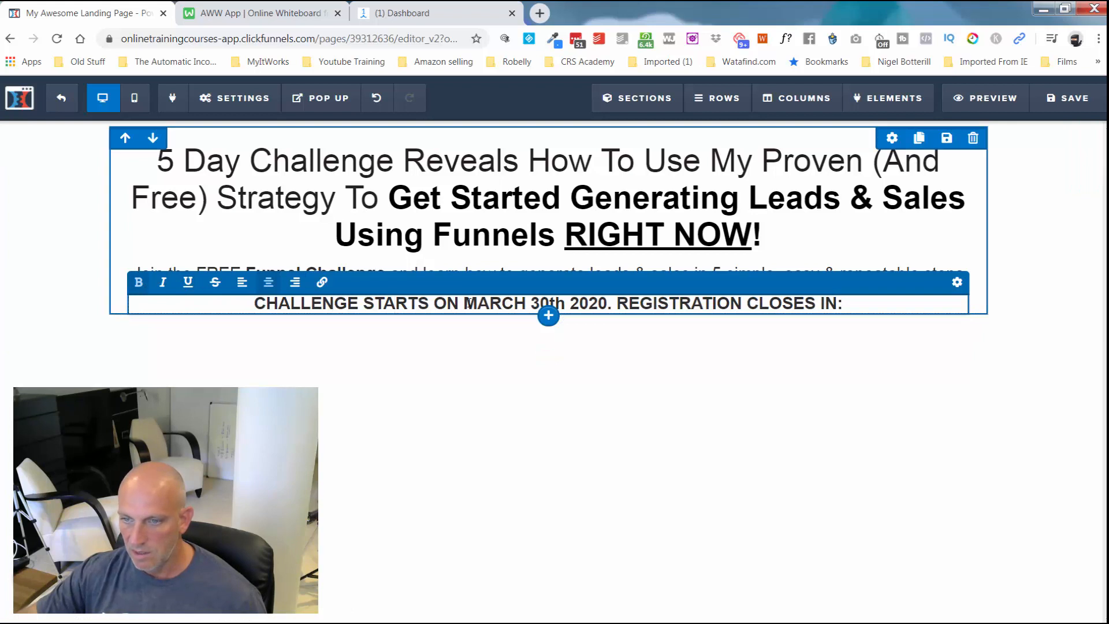
Replace the month in the challenge start line with "MAY" and leave text editing
{"action": "left_click_drag", "start_coordinate": [467, 303], "coordinate": [516, 304]}
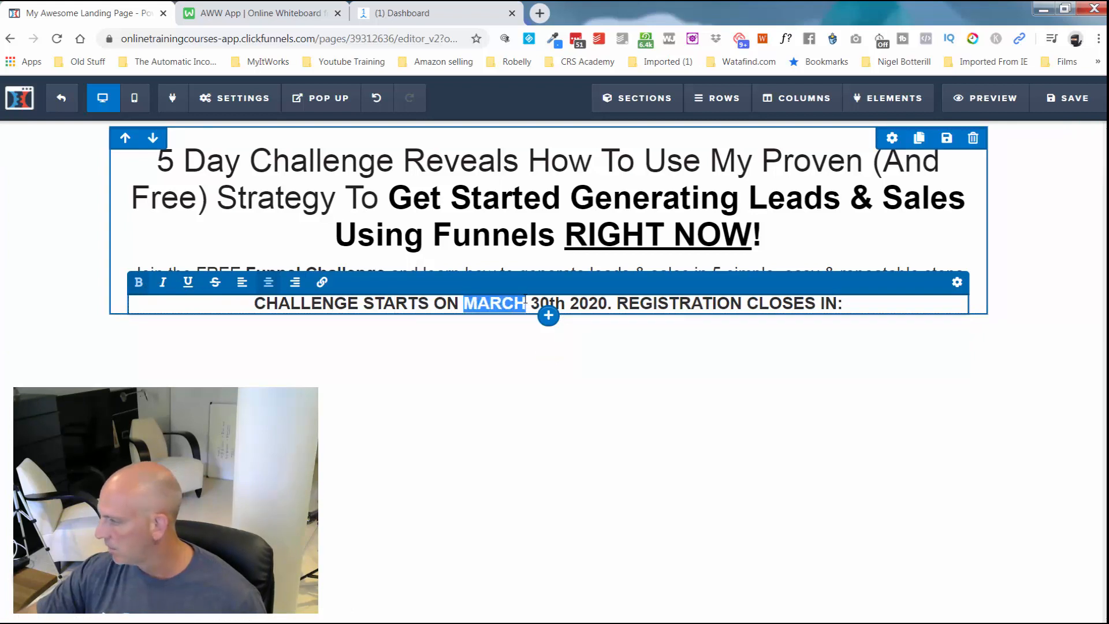
{"action": "type", "text": "M"}
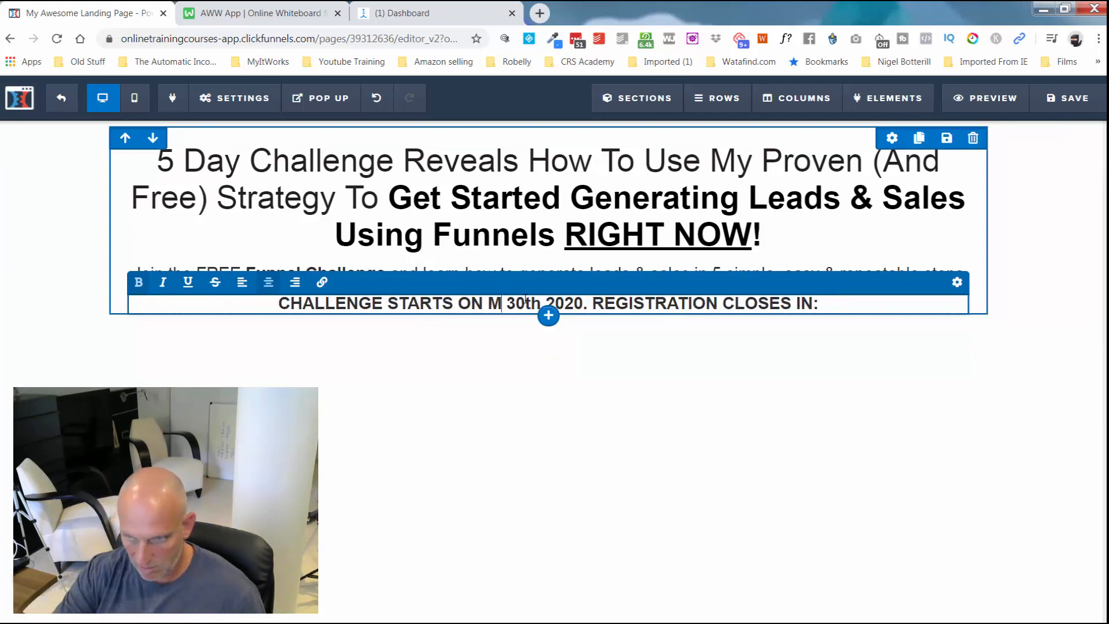
{"action": "type", "text": "AY"}
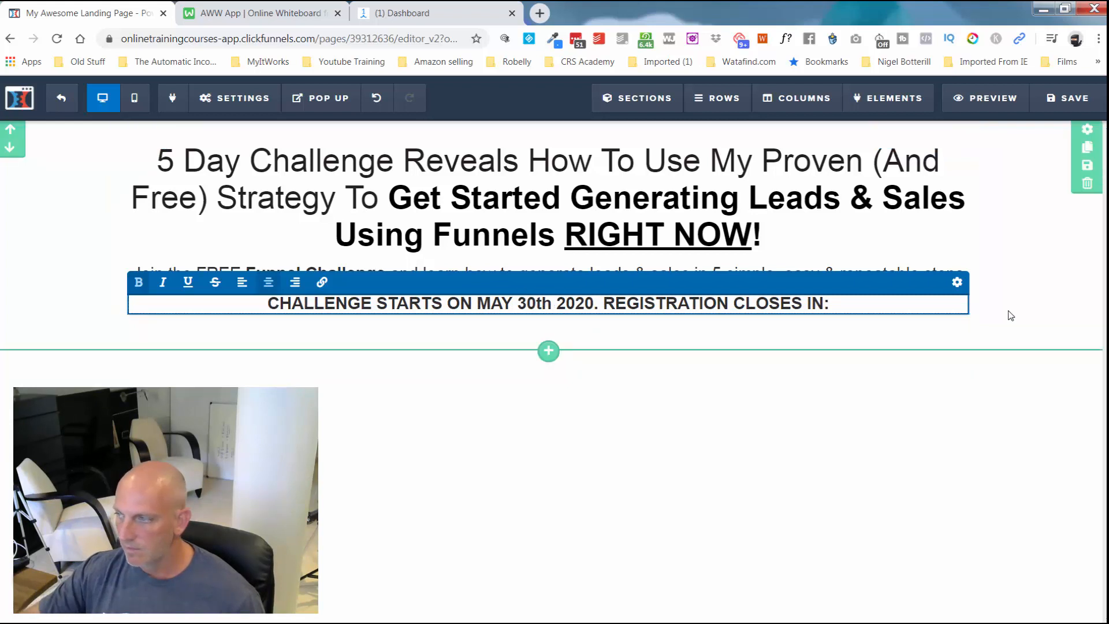
{"action": "left_click", "coordinate": [1011, 315]}
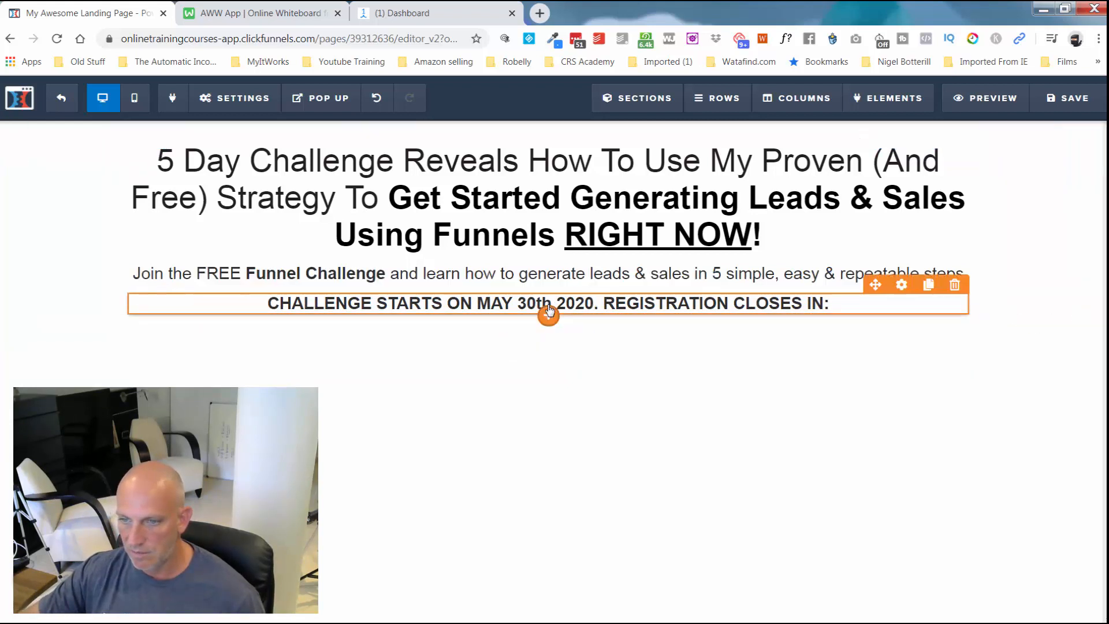
Add a Date Countdown 2.0 element below the "REGISTRATION CLOSES IN:" line
{"action": "left_click", "coordinate": [549, 311]}
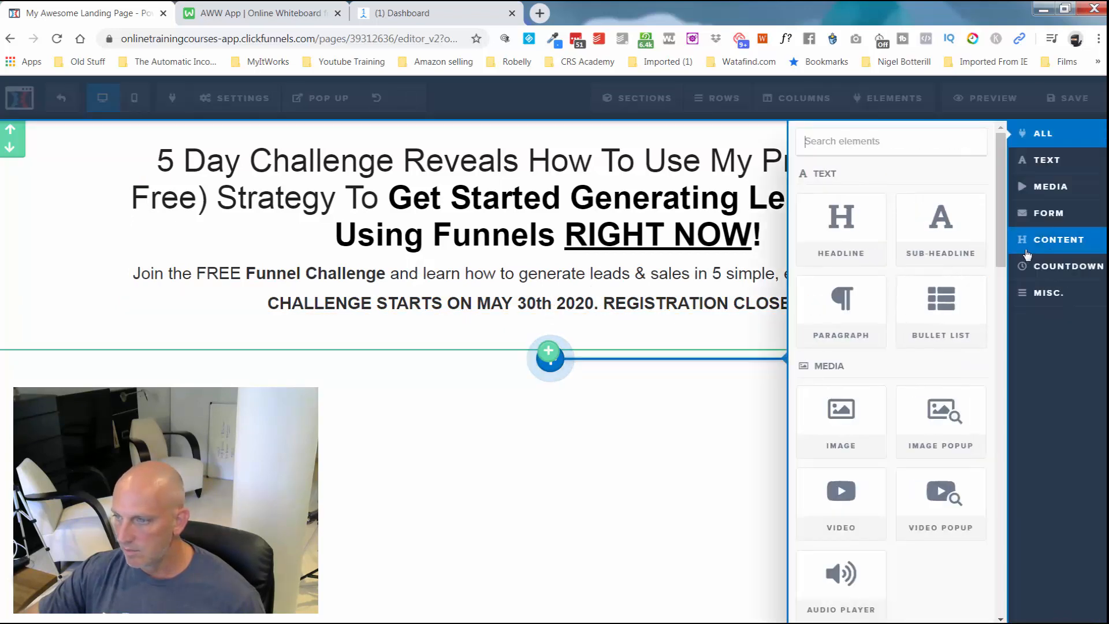
{"action": "left_click", "coordinate": [1072, 267]}
{"action": "left_click", "coordinate": [841, 229]}
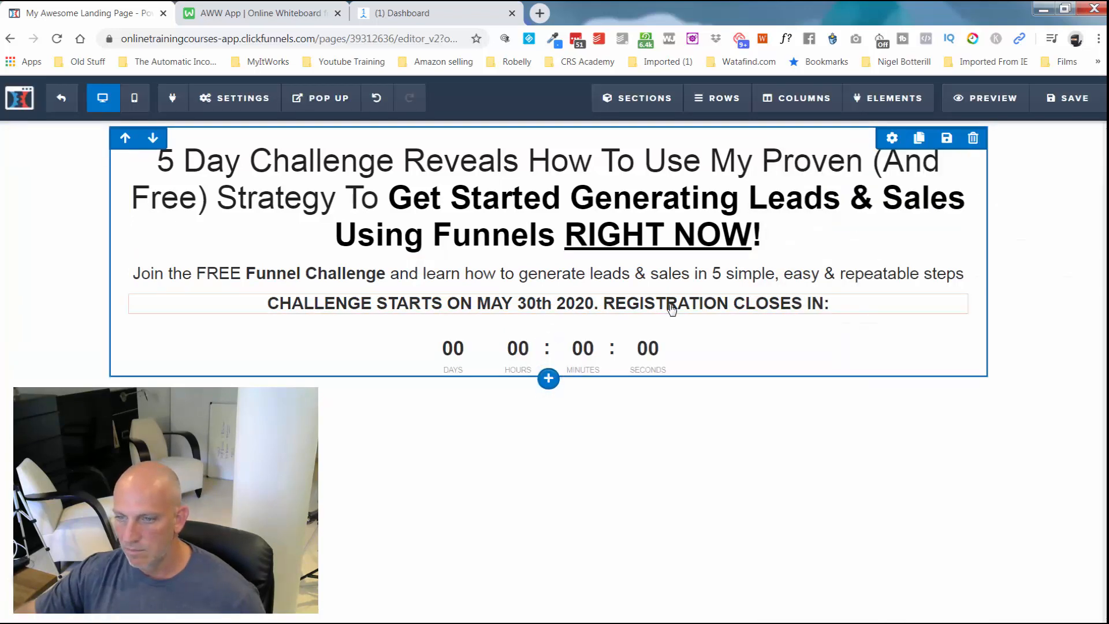
Apply the blue square theme with white digits to the date countdown
{"action": "left_click", "coordinate": [645, 354]}
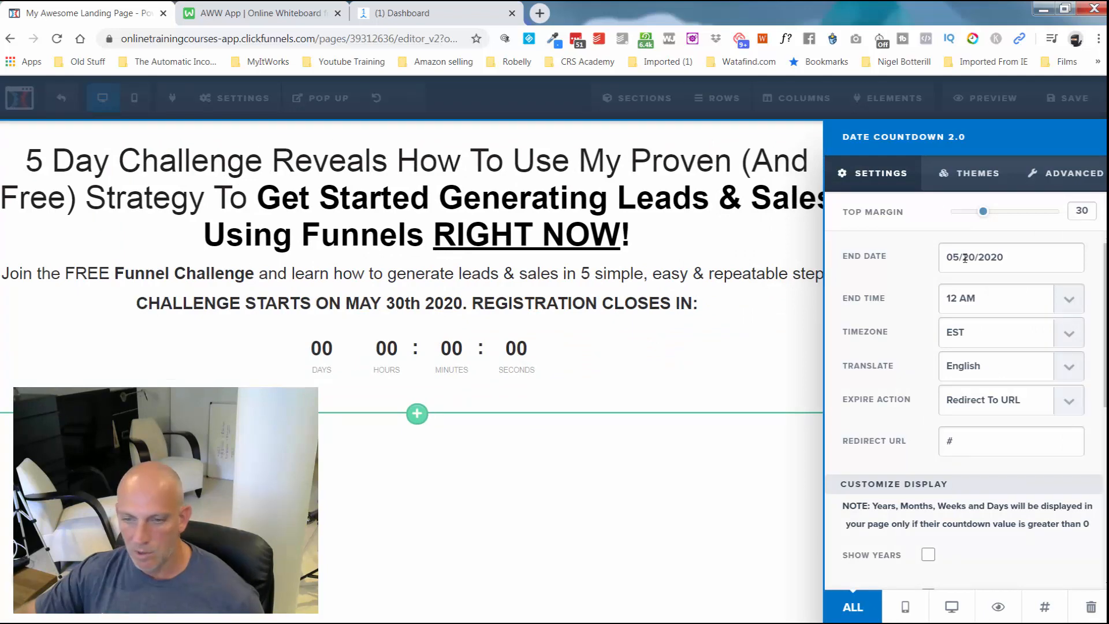
{"action": "left_click", "coordinate": [974, 188]}
{"action": "scroll", "coordinate": [963, 344], "scroll_direction": "down", "scroll_amount": 8}
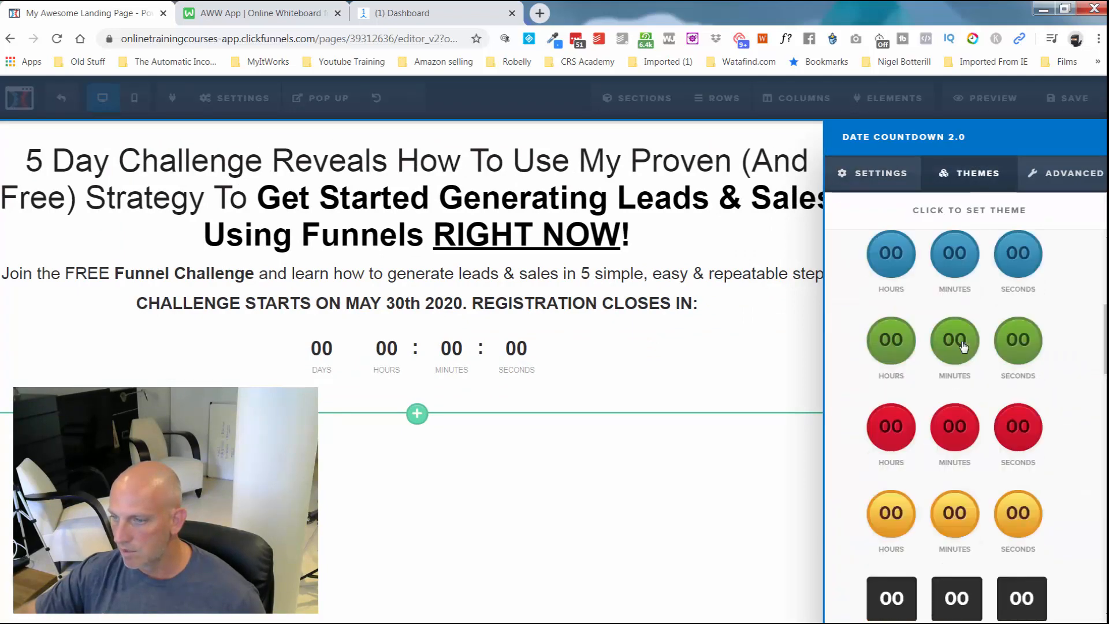
{"action": "left_click", "coordinate": [977, 534]}
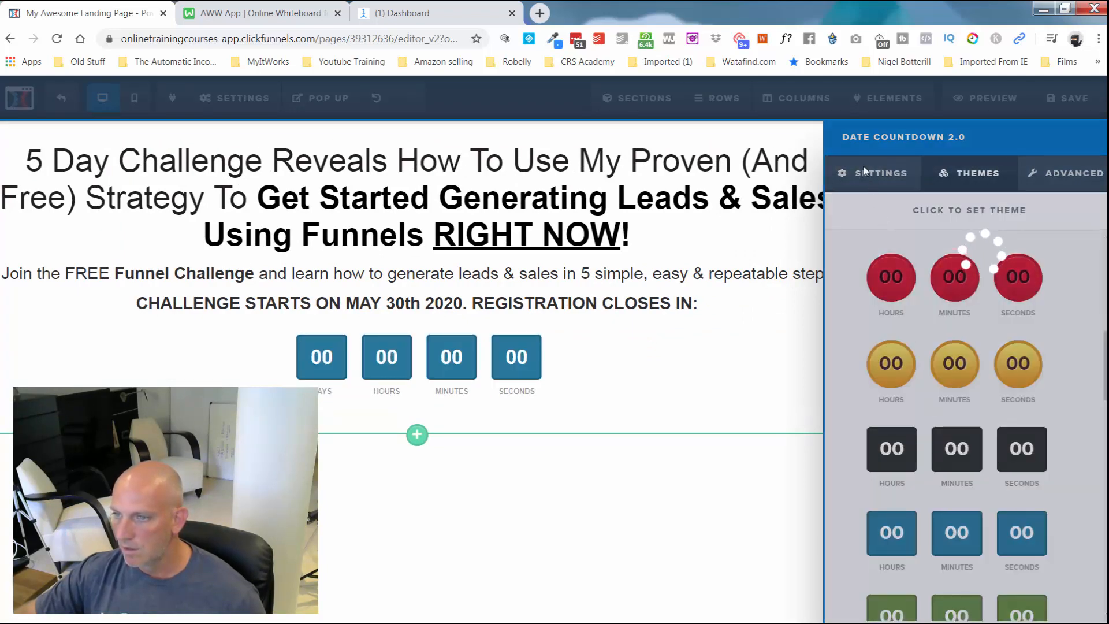
Set the date countdown to end on 05/31/2020 at 11 PM, then close its settings and save the page
{"action": "left_click", "coordinate": [972, 260]}
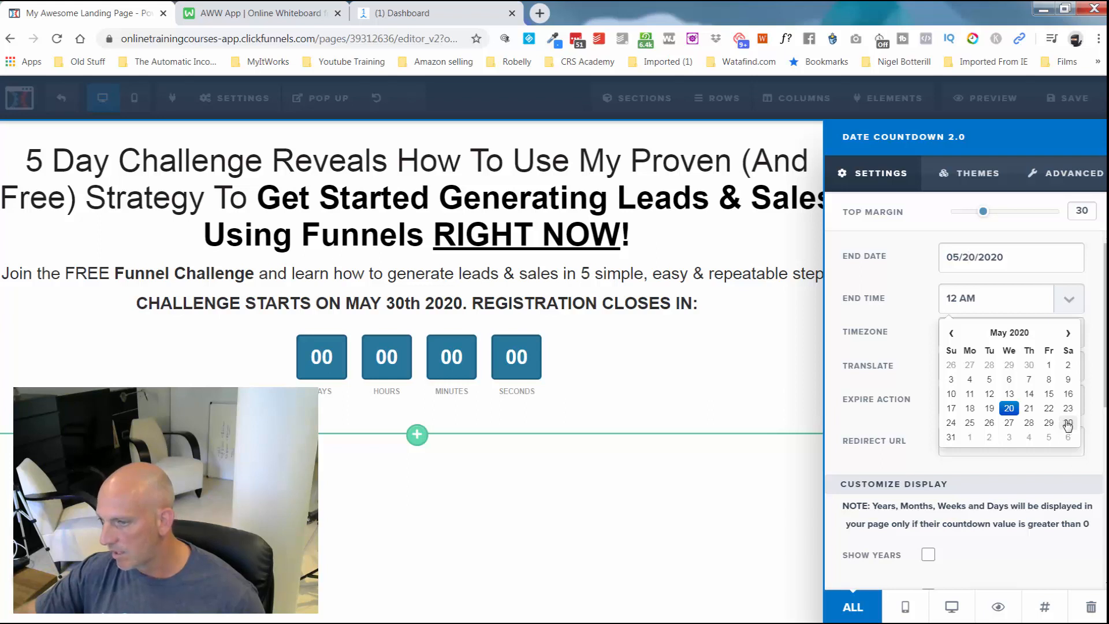
{"action": "left_click", "coordinate": [951, 437]}
{"action": "left_click", "coordinate": [1005, 302]}
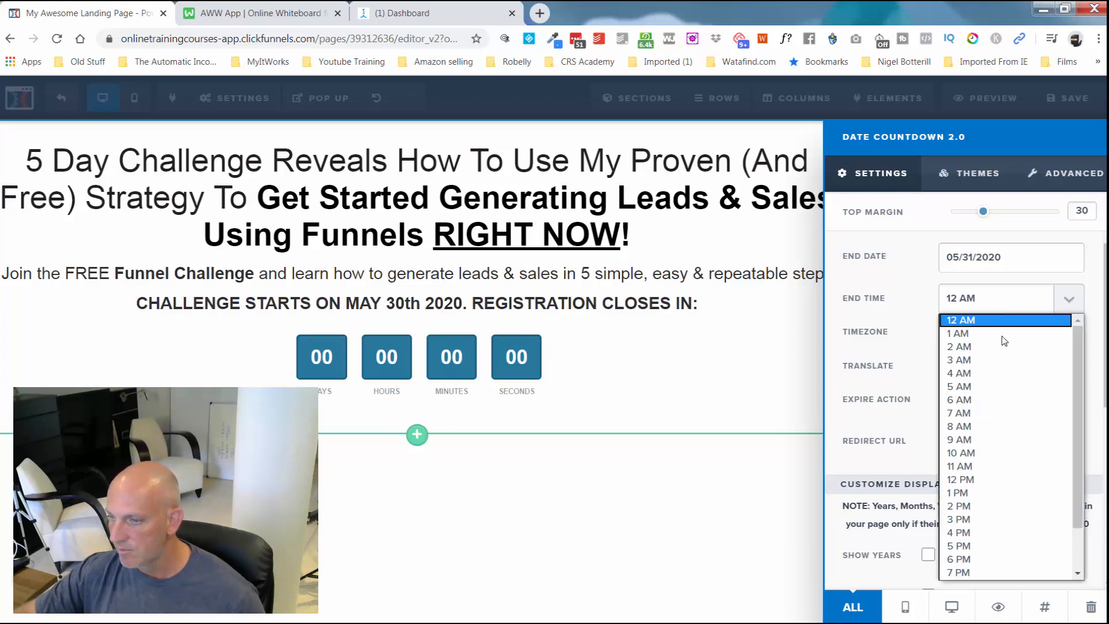
{"action": "scroll", "coordinate": [980, 514], "scroll_direction": "down", "scroll_amount": 2}
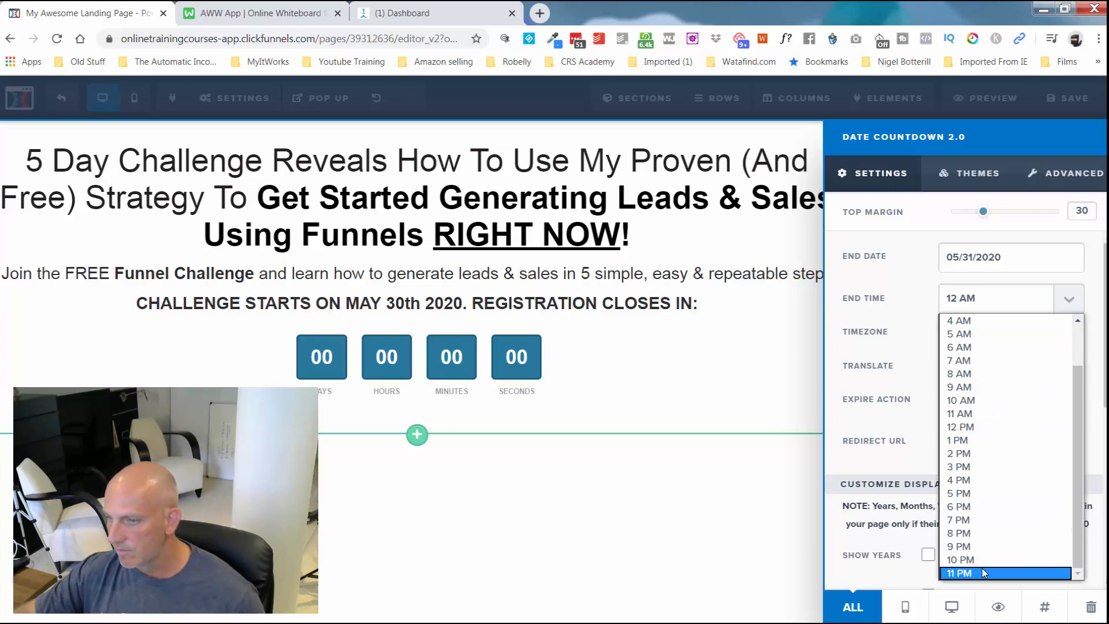
{"action": "left_click", "coordinate": [982, 571]}
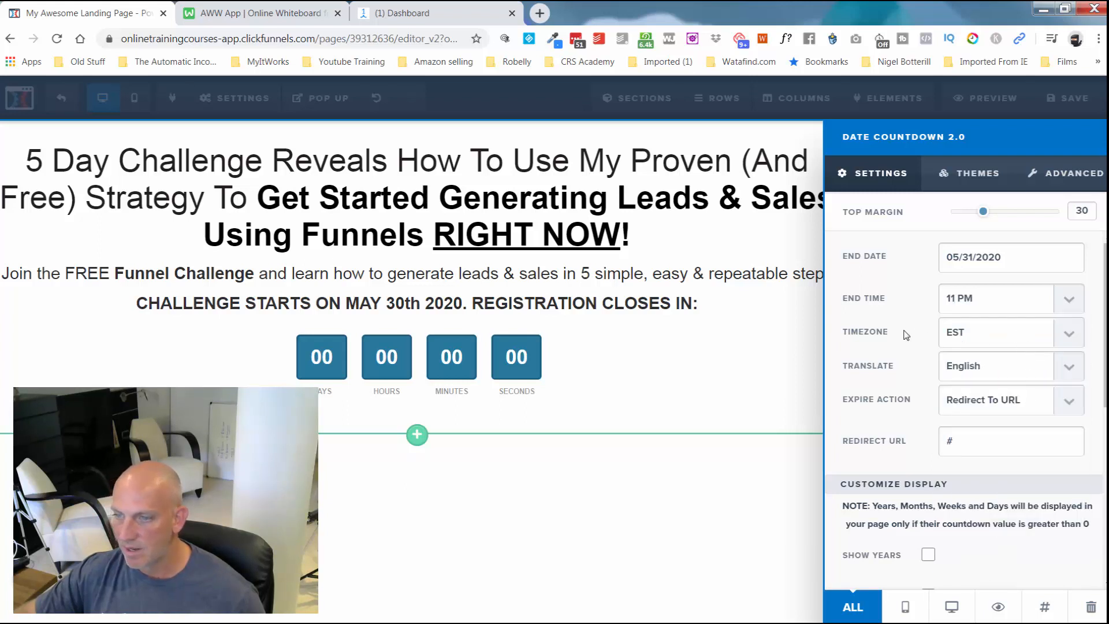
{"action": "left_click", "coordinate": [763, 377]}
{"action": "left_click", "coordinate": [668, 361]}
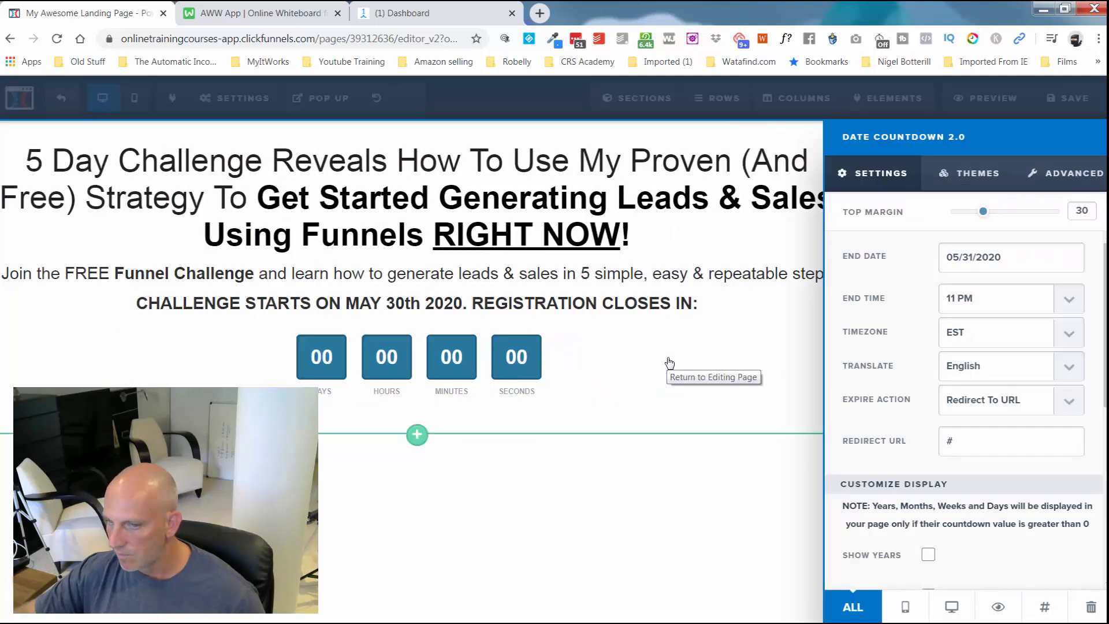
{"action": "left_click", "coordinate": [670, 363]}
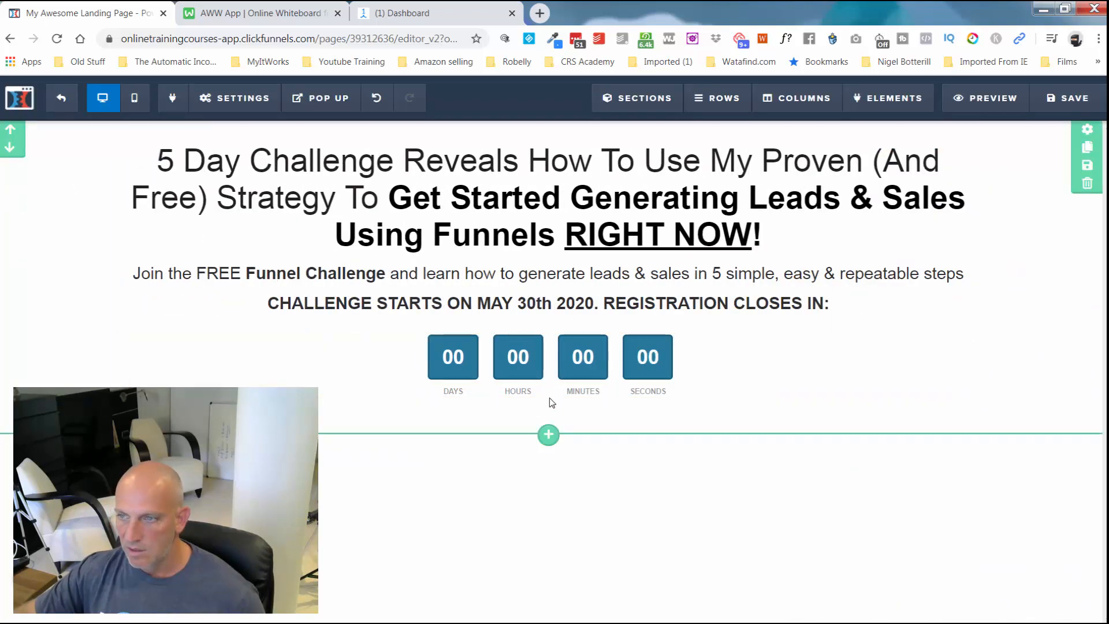
{"action": "left_click", "coordinate": [1067, 98]}
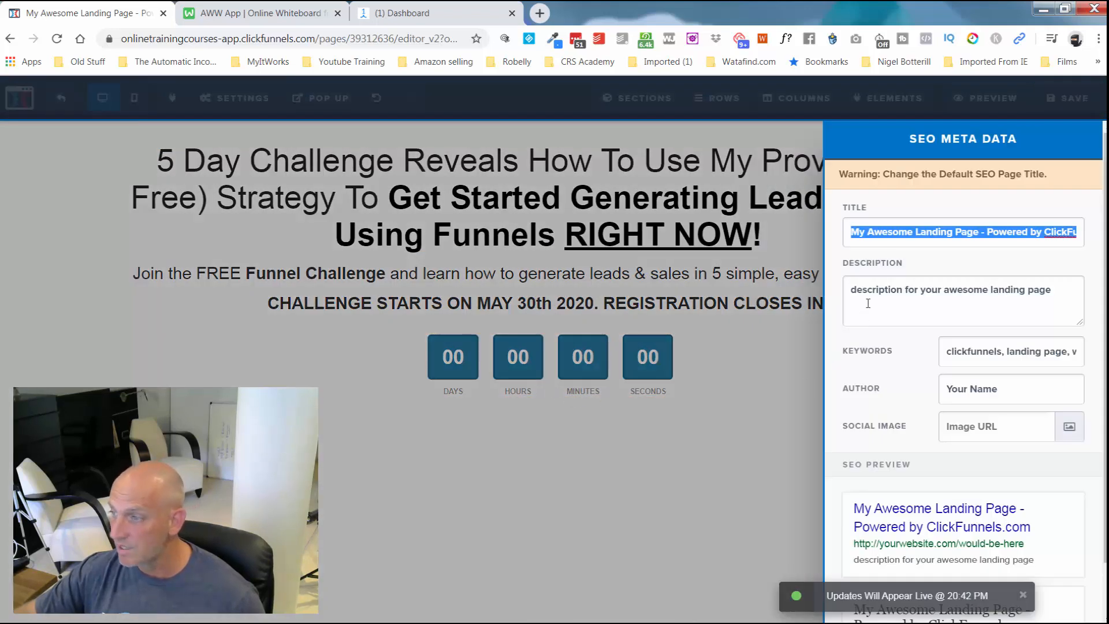
{"action": "left_click", "coordinate": [777, 337]}
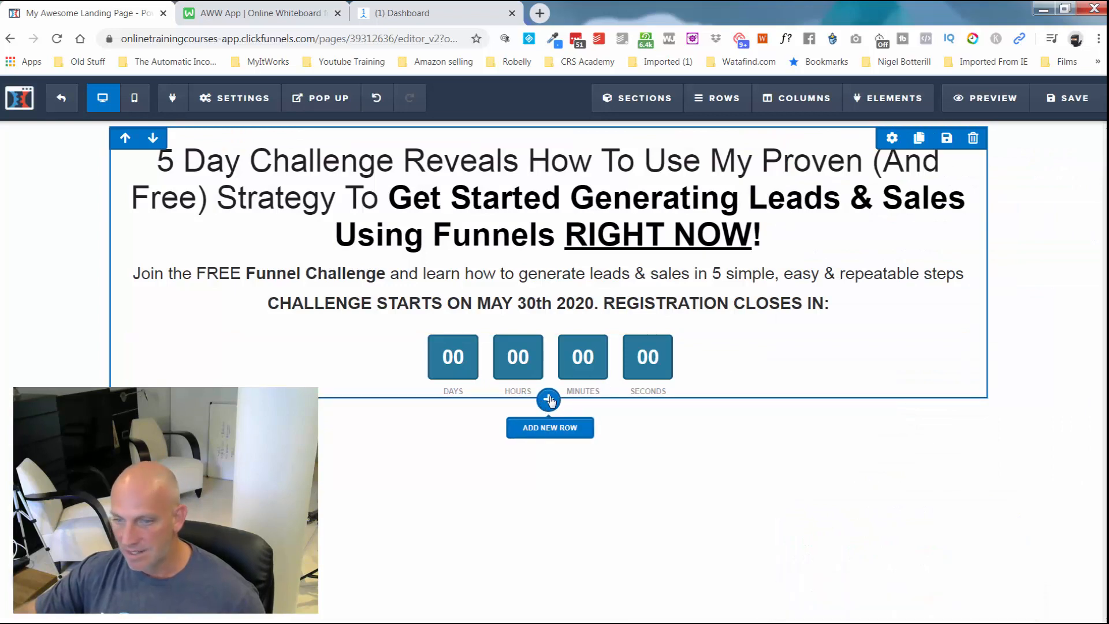
Add a one-column row below the countdown and place a Button element in it
{"action": "left_click", "coordinate": [550, 400]}
{"action": "left_click", "coordinate": [844, 159]}
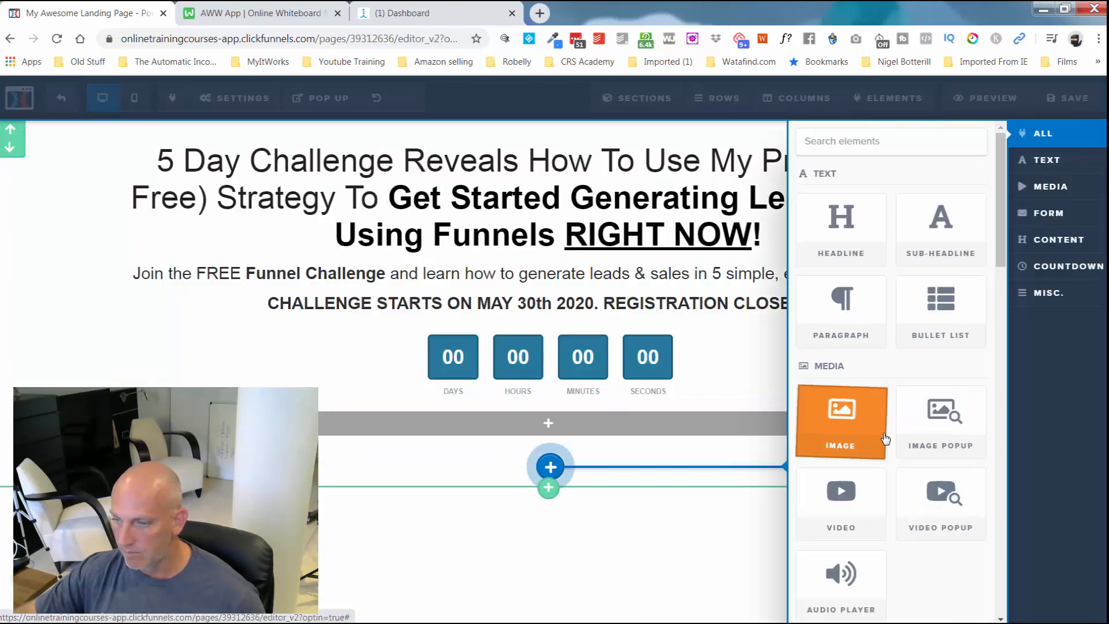
{"action": "scroll", "coordinate": [880, 452], "scroll_direction": "down", "scroll_amount": 3}
{"action": "scroll", "coordinate": [880, 453], "scroll_direction": "down", "scroll_amount": 3}
{"action": "left_click", "coordinate": [843, 332]}
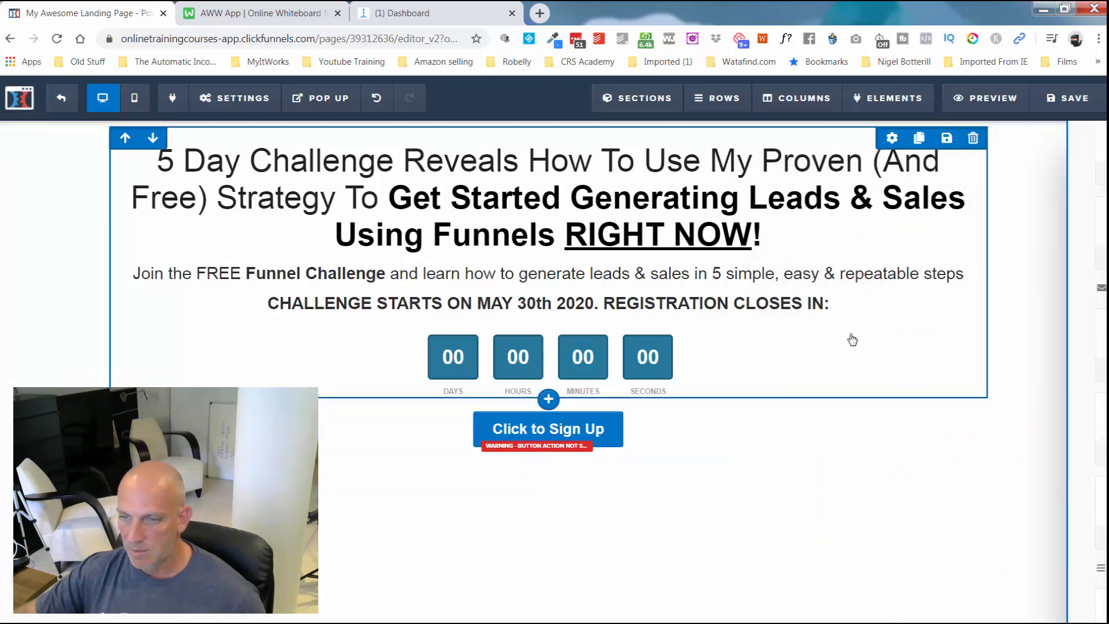
Change the sign-up button's text to "YES! RESERVE MY FREE PLACE BEFORE THEY GO"
{"action": "left_click", "coordinate": [688, 426]}
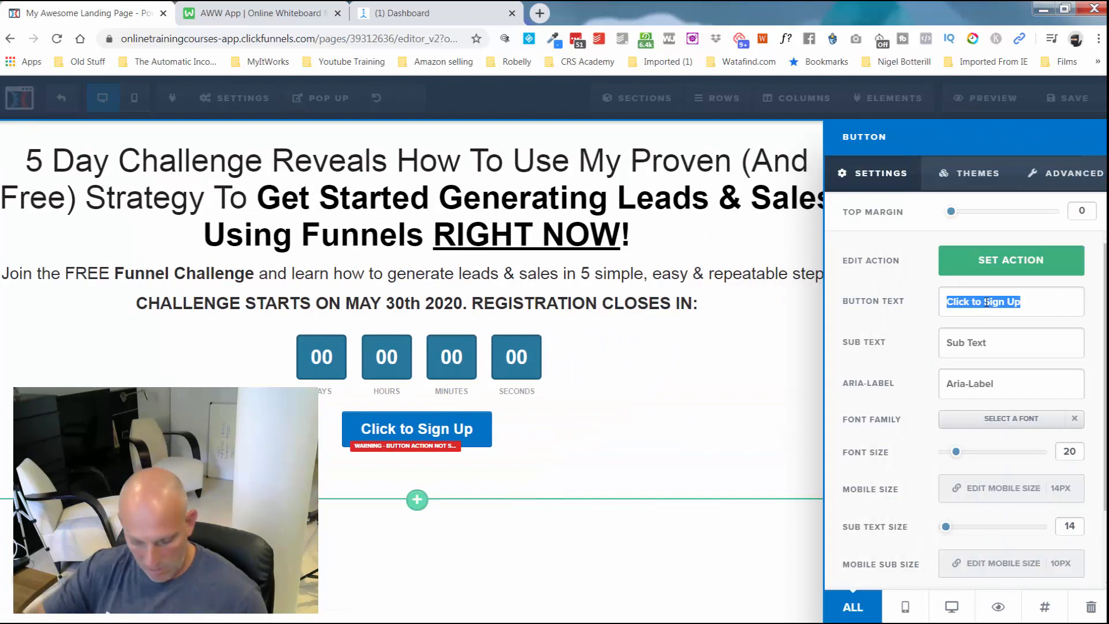
{"action": "type", "text": "YES"}
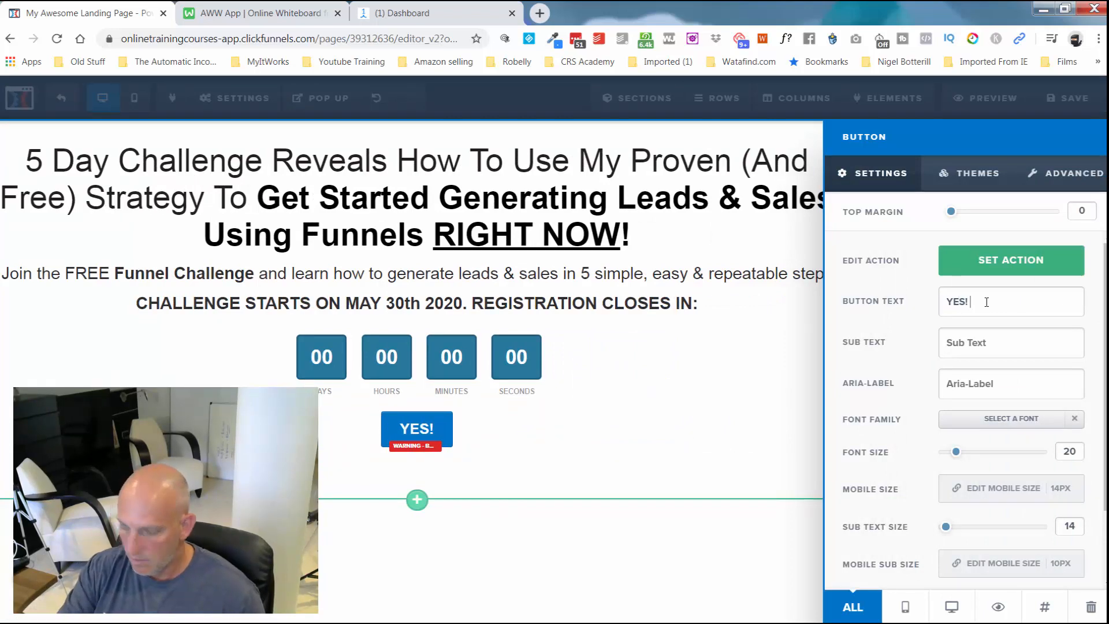
{"action": "type", "text": "! RESE"}
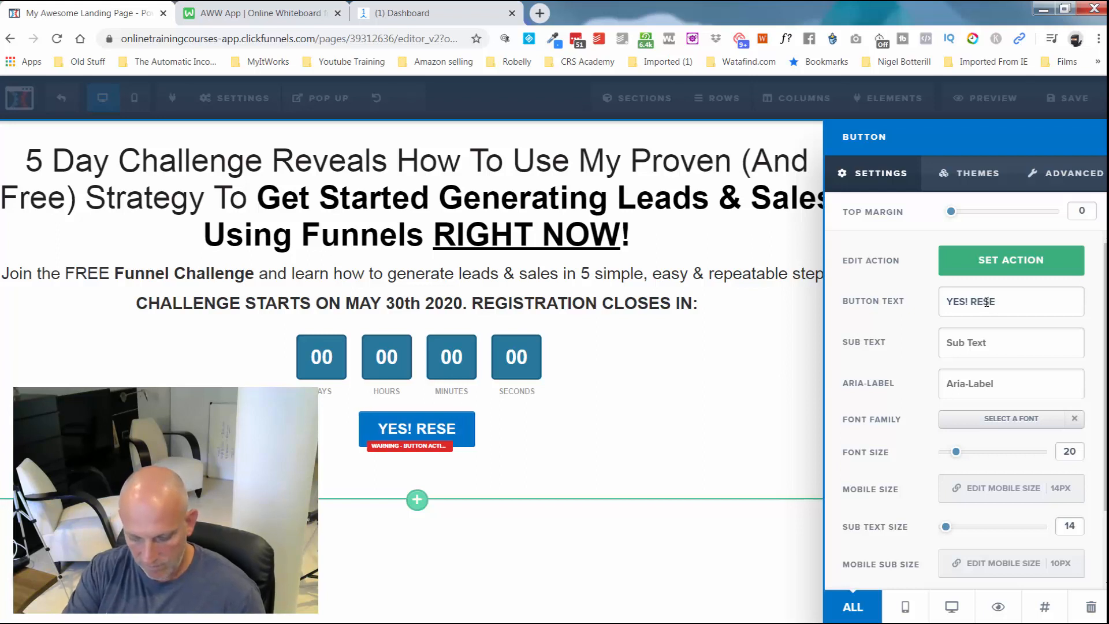
{"action": "type", "text": "RVE MY FREE"}
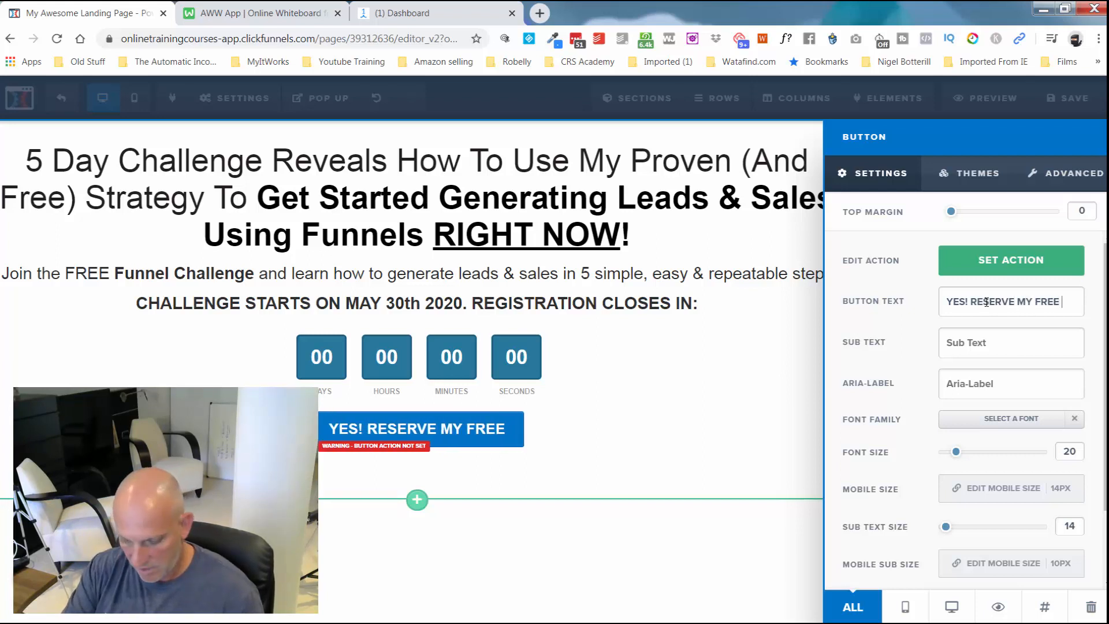
{"action": "type", "text": " PLACE"}
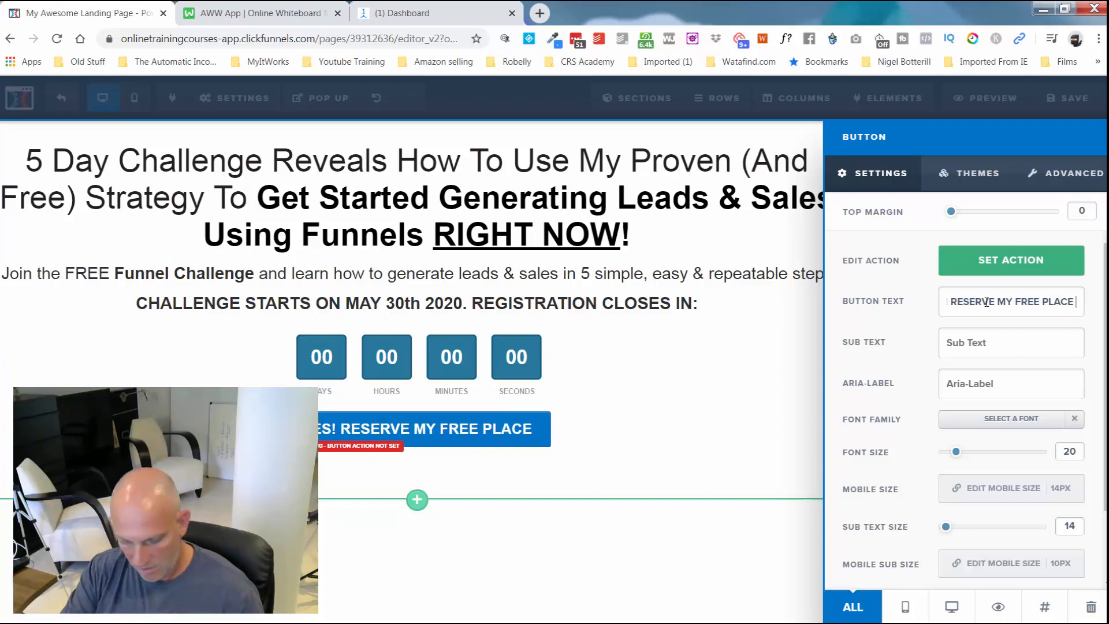
{"action": "type", "text": " BEFORE"}
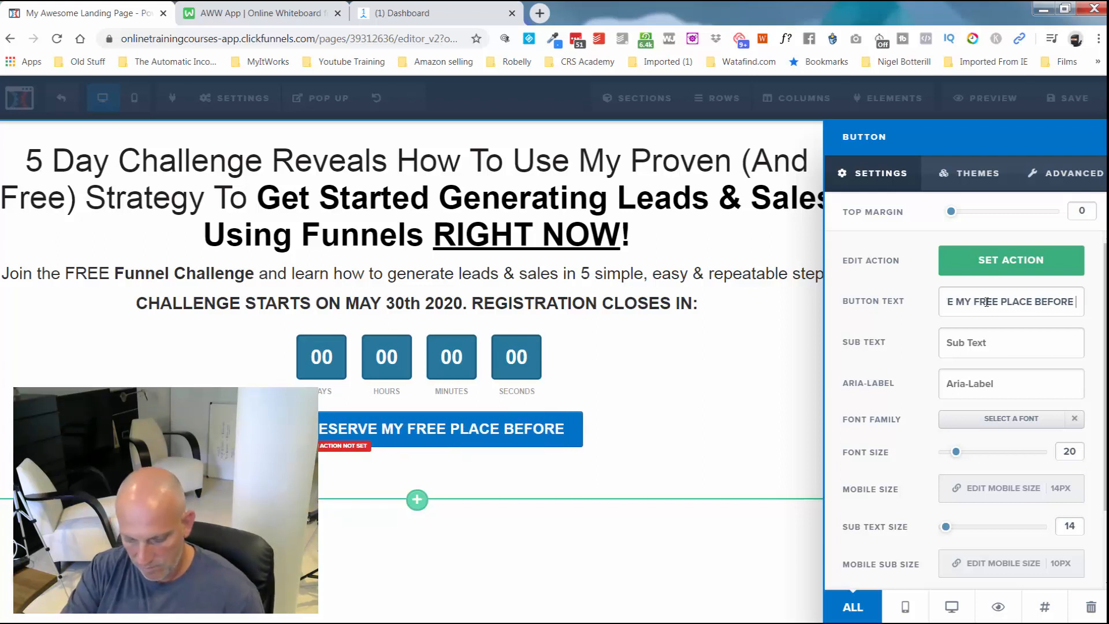
{"action": "type", "text": " THEY"}
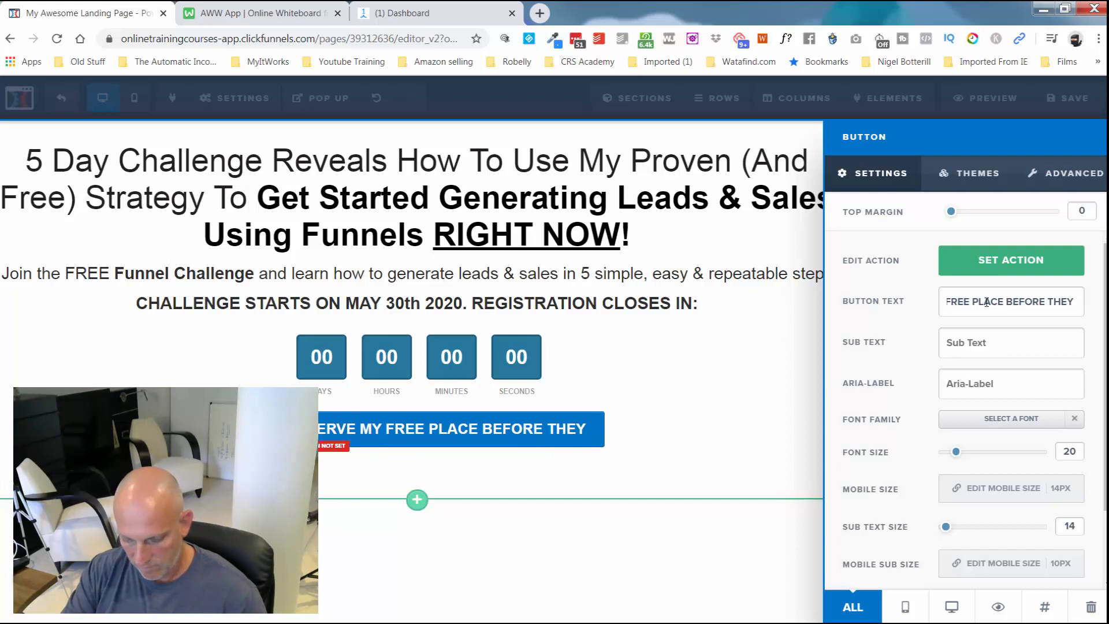
{"action": "type", "text": " GO"}
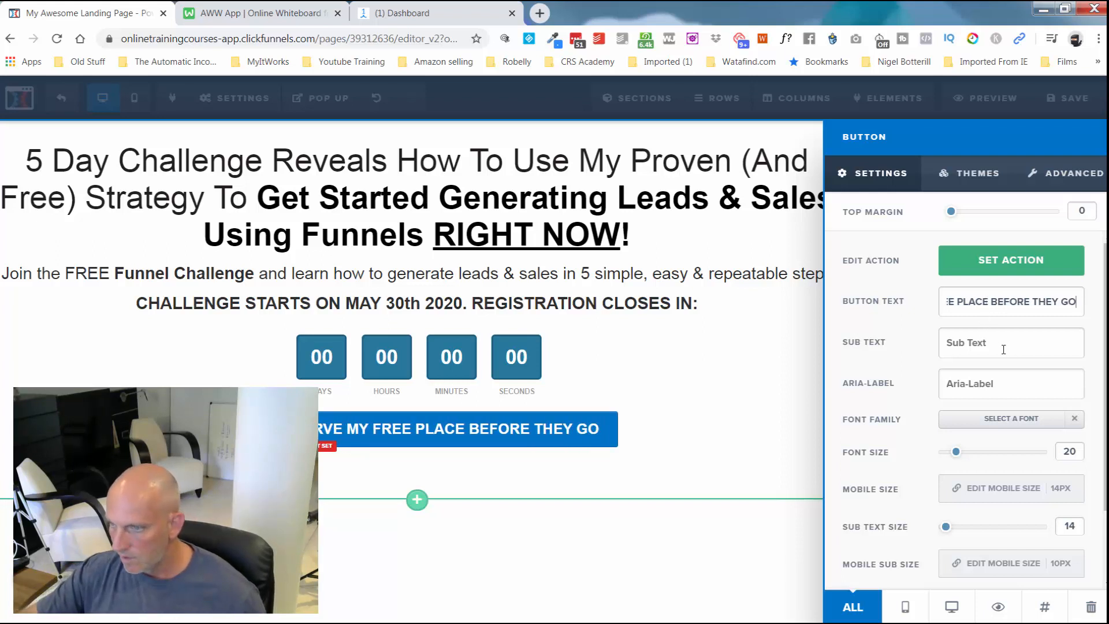
Set the button's font size to 26 and its background color to #84c926, and close its settings
{"action": "left_click_drag", "start_coordinate": [958, 455], "coordinate": [969, 457]}
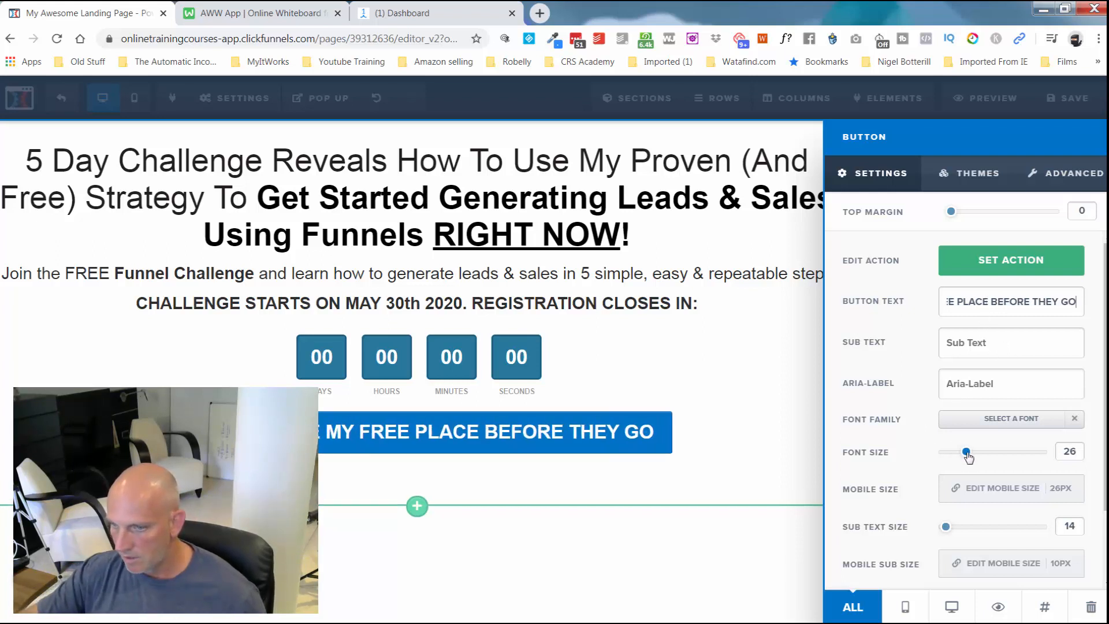
{"action": "scroll", "coordinate": [934, 480], "scroll_direction": "down", "scroll_amount": 2}
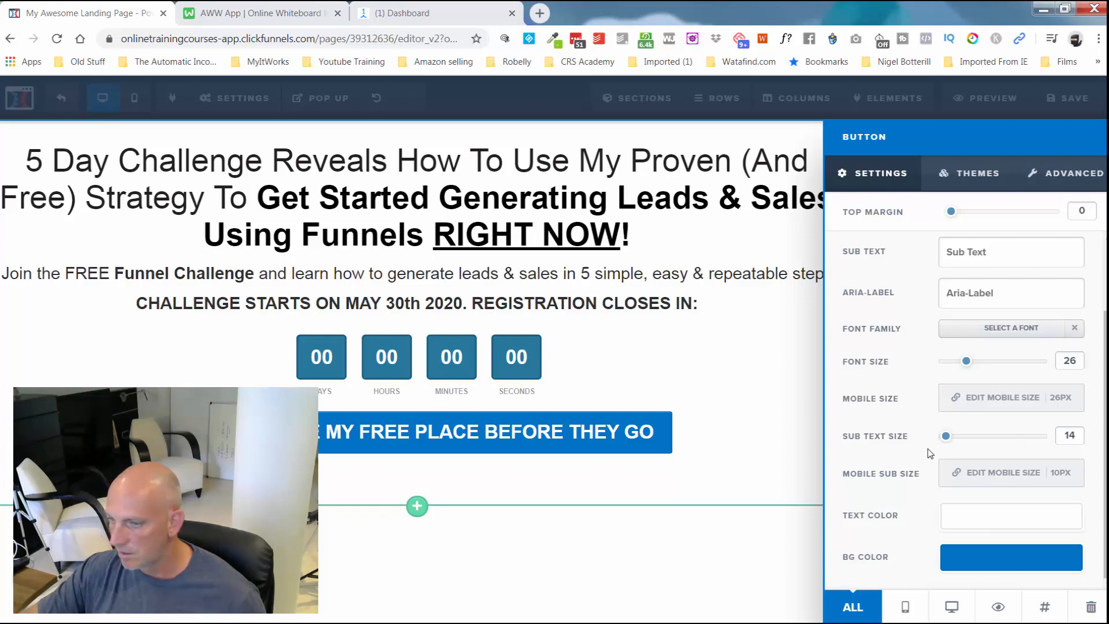
{"action": "left_click", "coordinate": [997, 552]}
{"action": "left_click_drag", "start_coordinate": [996, 523], "coordinate": [1057, 524]}
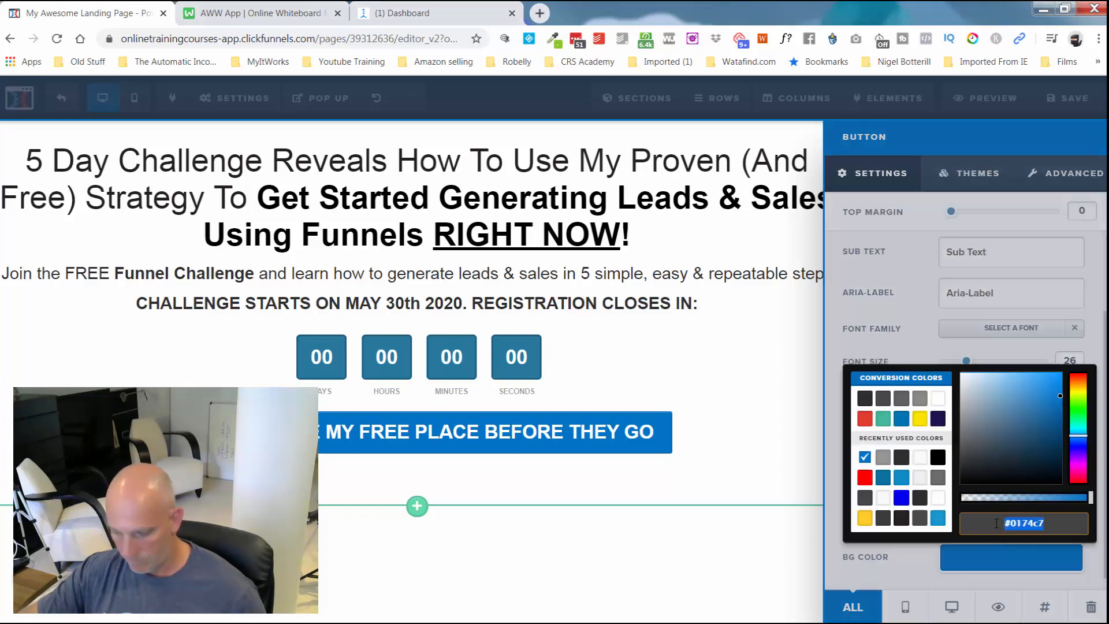
{"action": "type", "text": "#84c926"}
{"action": "left_click", "coordinate": [807, 366]}
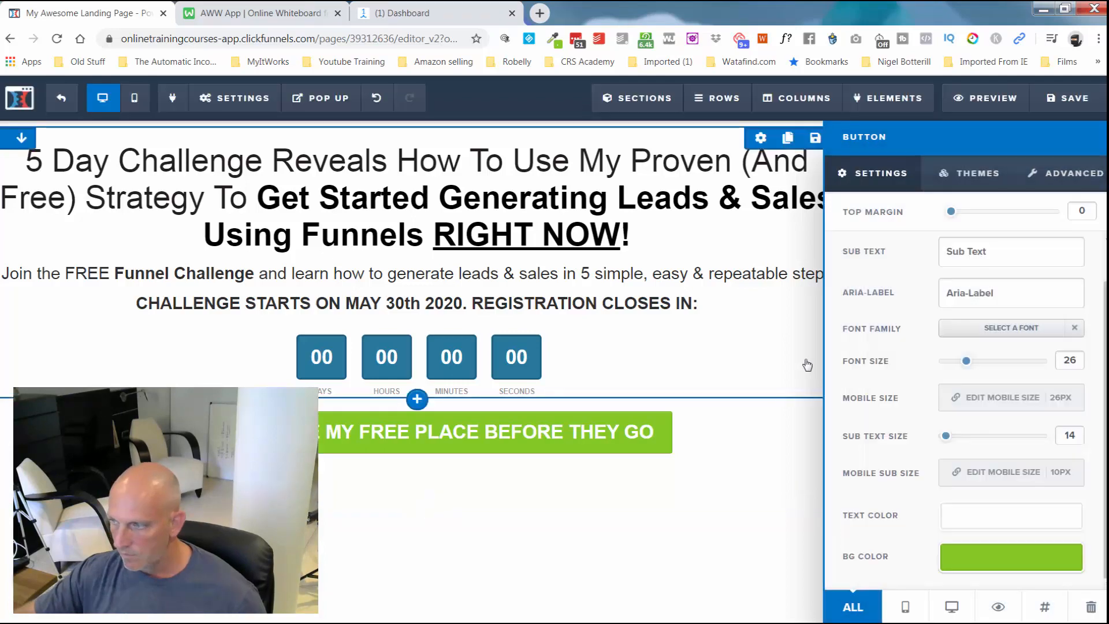
{"action": "left_click", "coordinate": [807, 370]}
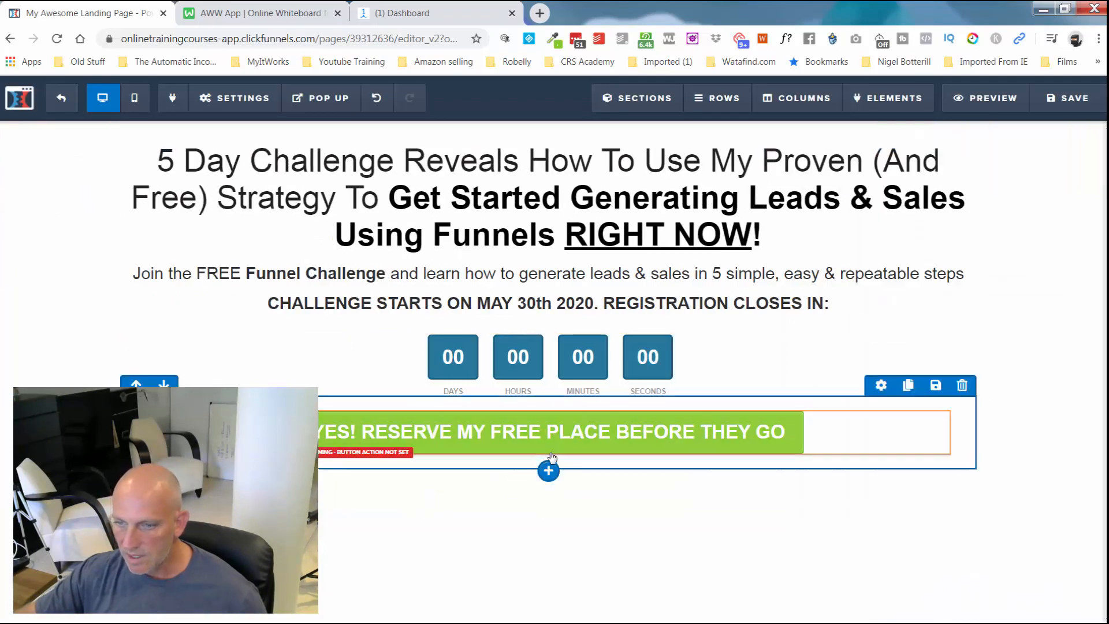
Add an Image element below the green button and open its settings
{"action": "left_click", "coordinate": [550, 456]}
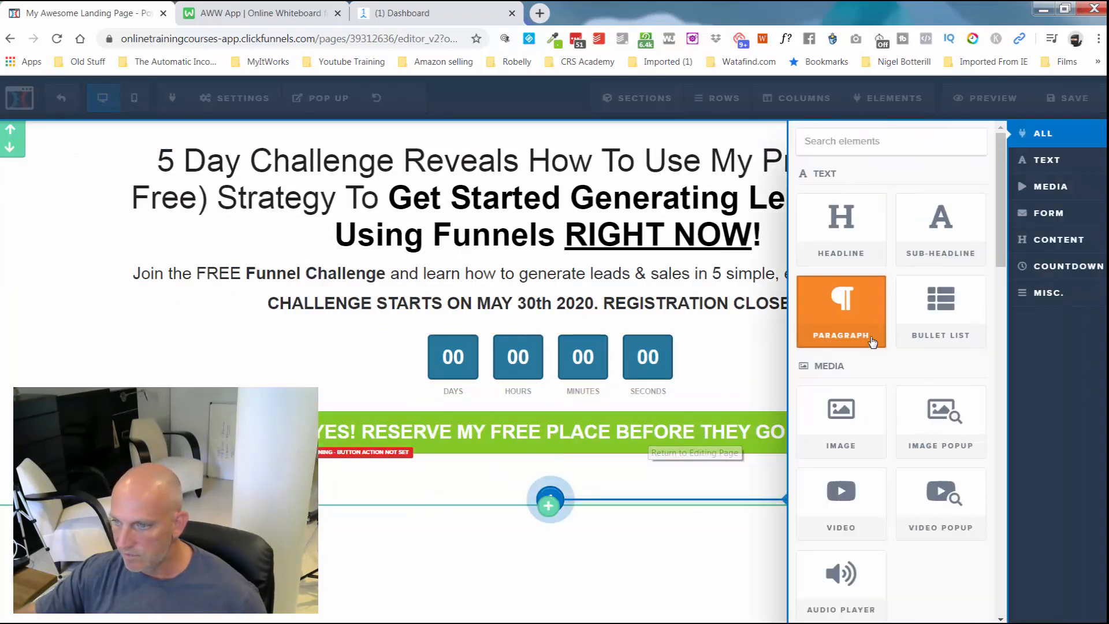
{"action": "left_click", "coordinate": [865, 439]}
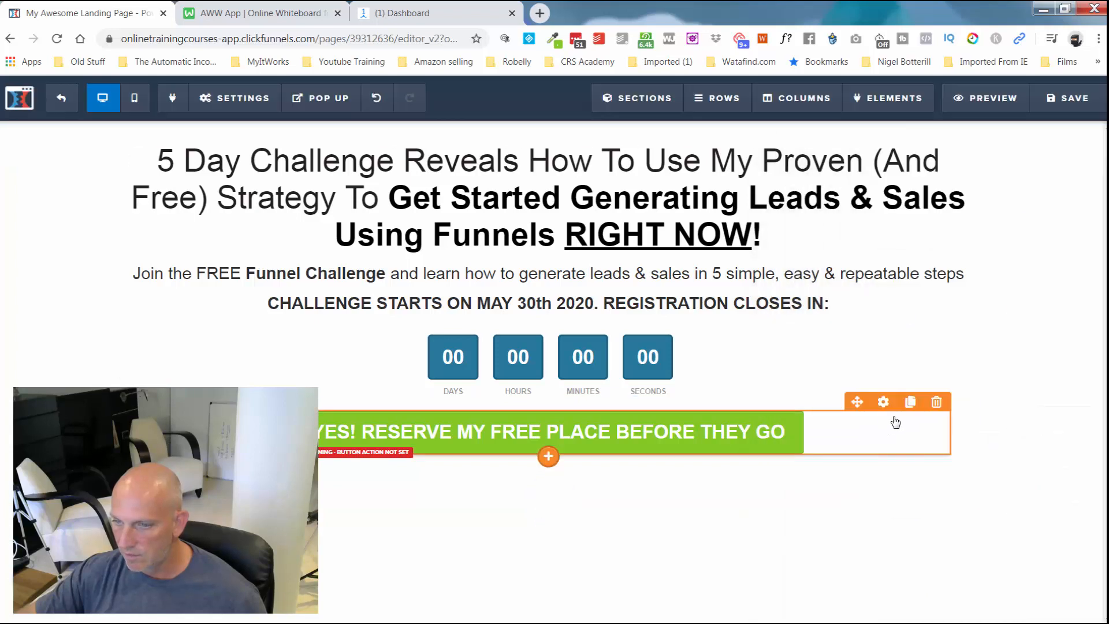
{"action": "left_click", "coordinate": [564, 526]}
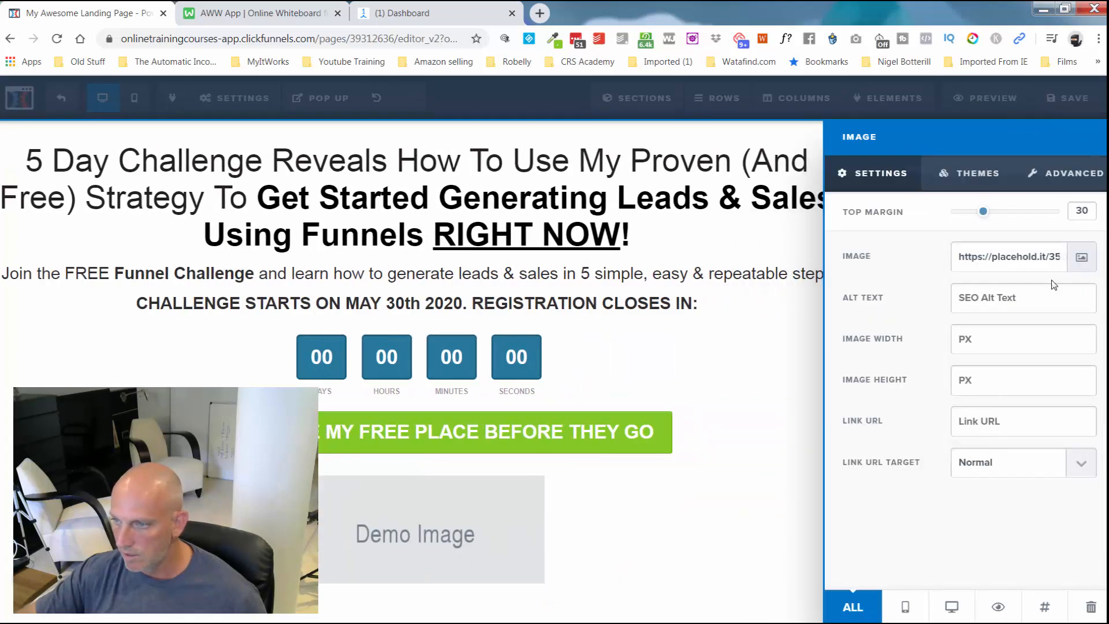
Upload the laptop mockup image from Dropbox > Affiliate Tube > Funnels Click Tutorial > Video 12 and use it in the image element
{"action": "left_click", "coordinate": [1081, 259]}
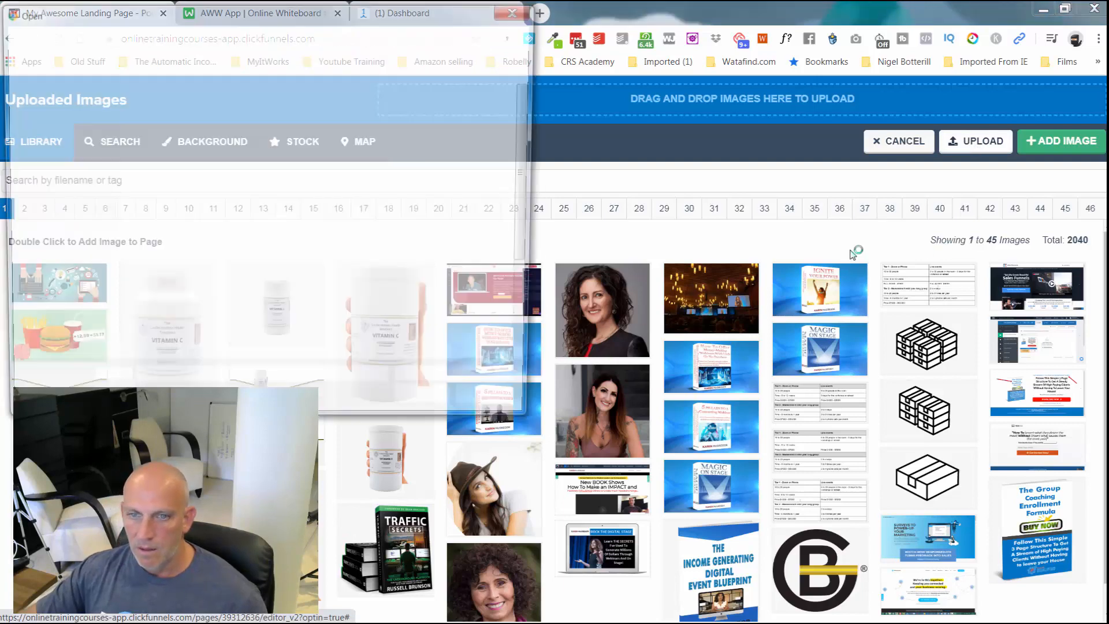
{"action": "left_click", "coordinate": [162, 34]}
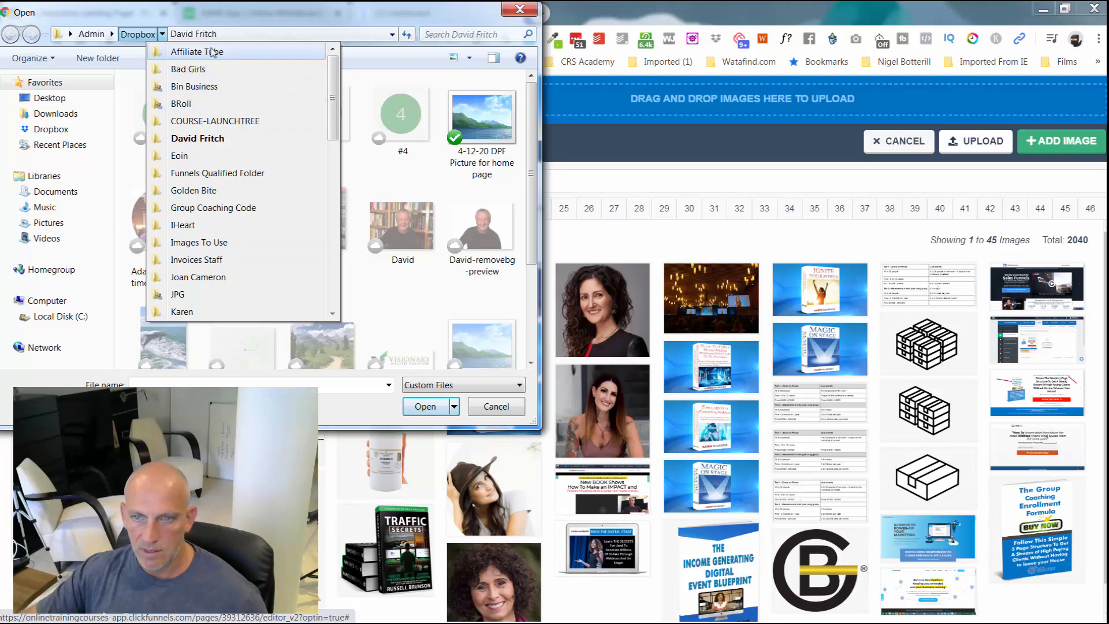
{"action": "left_click", "coordinate": [190, 51]}
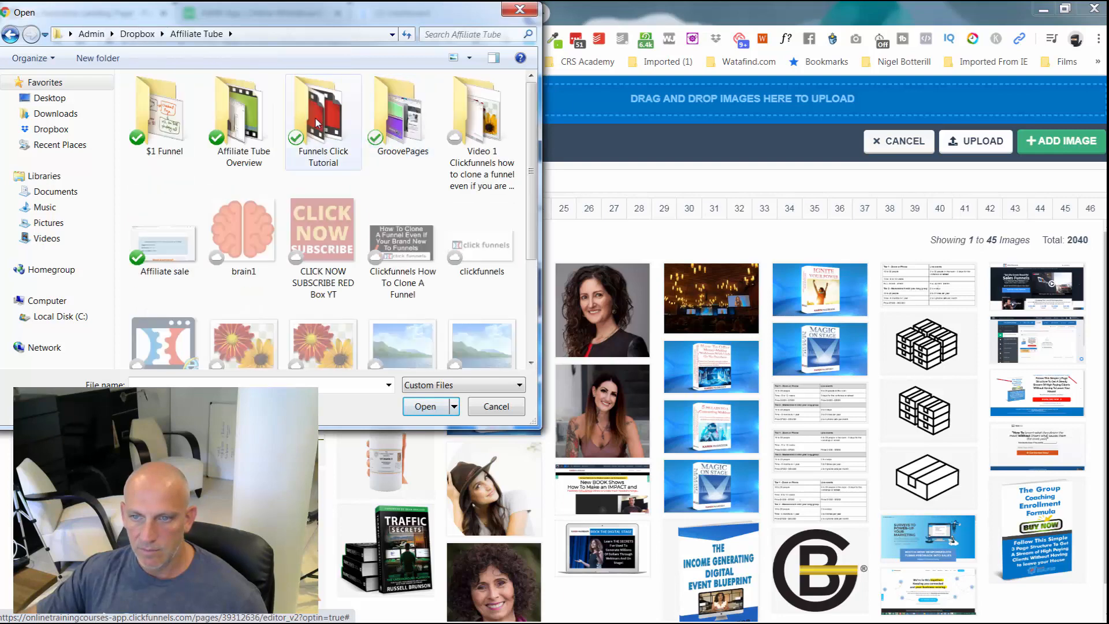
{"action": "double_click", "coordinate": [355, 139]}
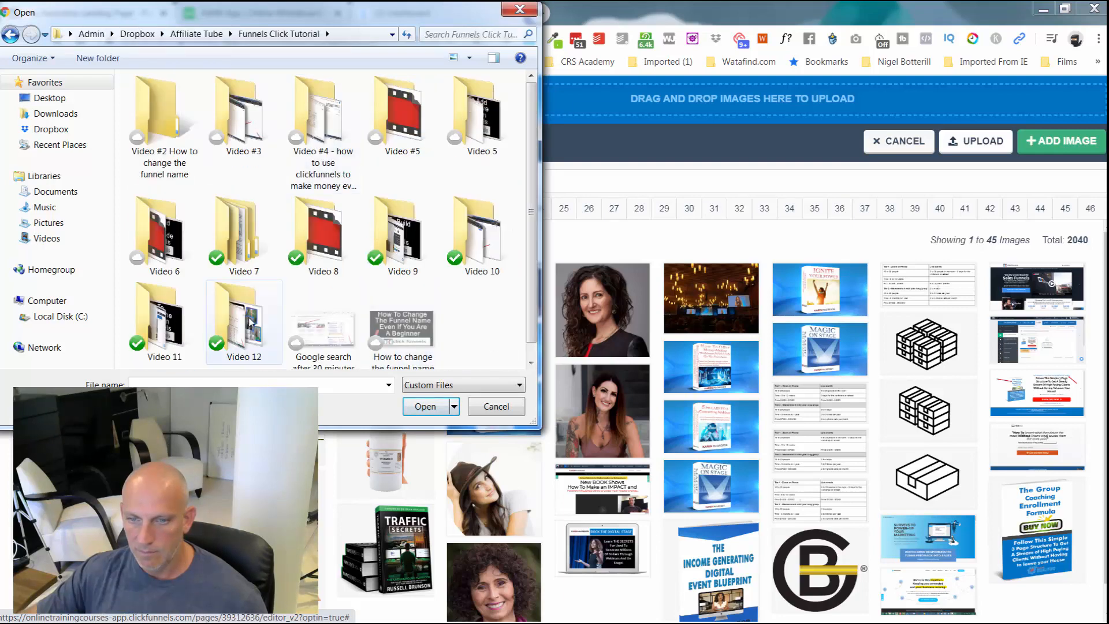
{"action": "double_click", "coordinate": [244, 322]}
{"action": "left_click", "coordinate": [173, 105]}
{"action": "double_click", "coordinate": [174, 105]}
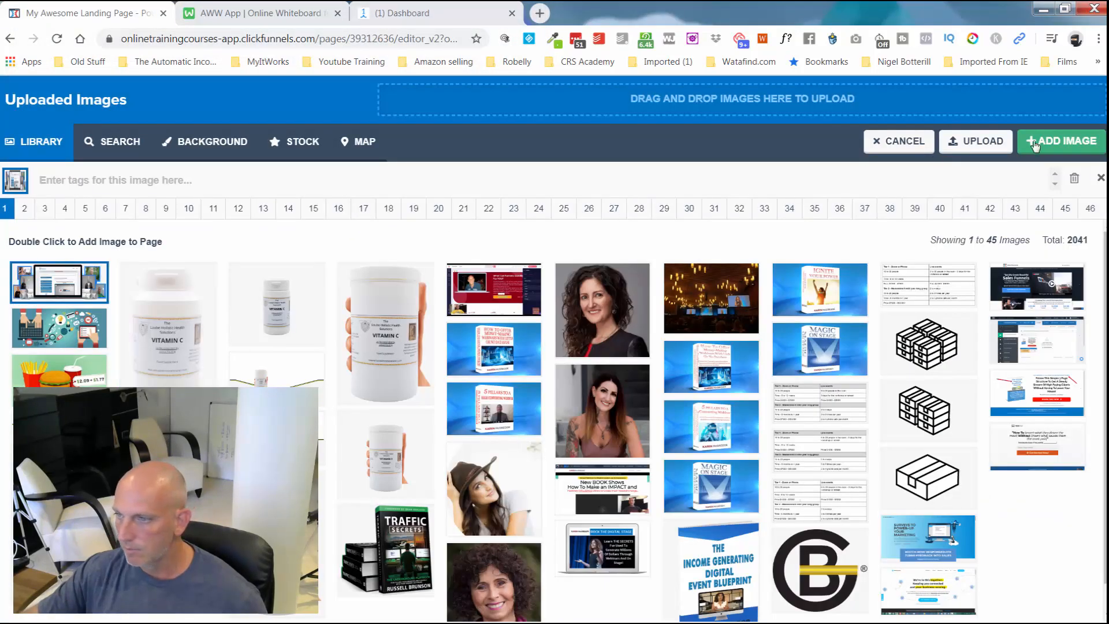
{"action": "left_click", "coordinate": [1054, 141]}
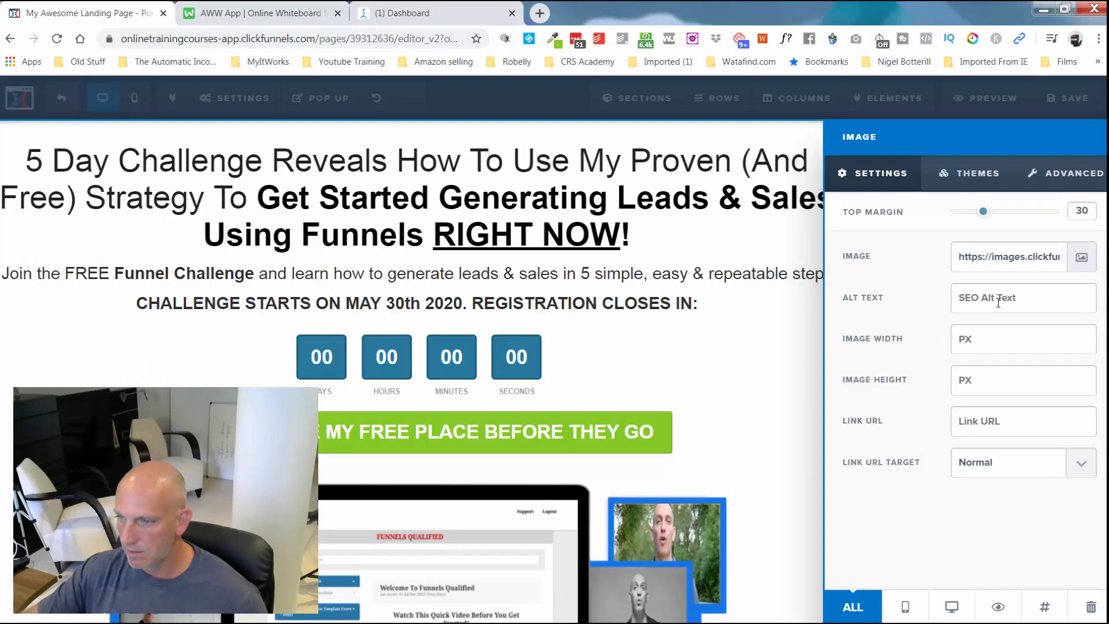
Set the laptop mockup image's width to 400 px
{"action": "left_click", "coordinate": [994, 347]}
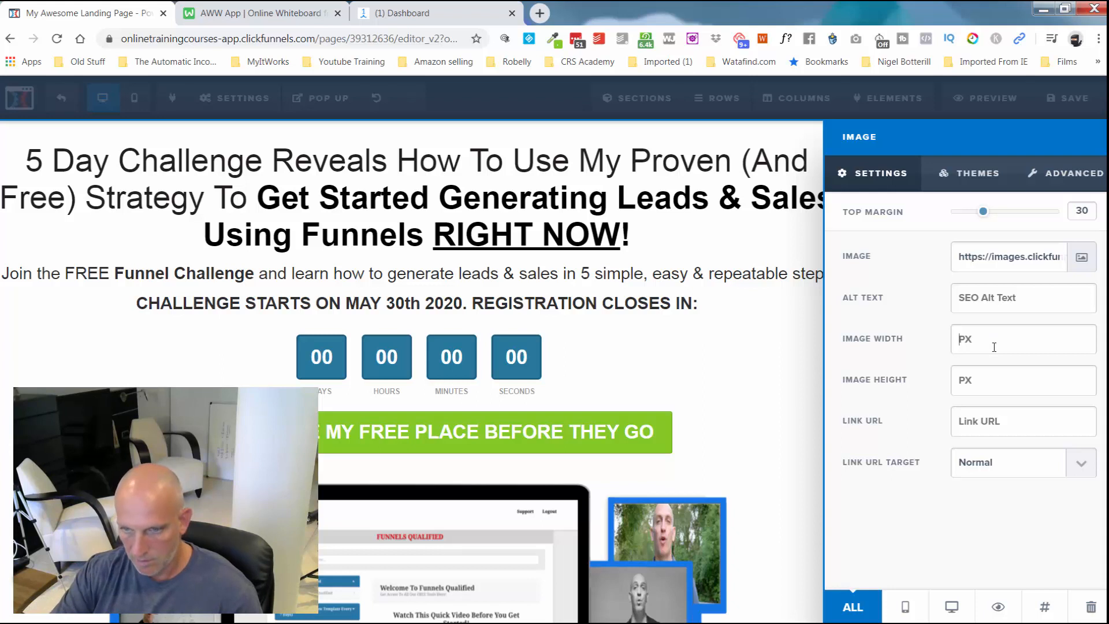
{"action": "type", "text": "300"}
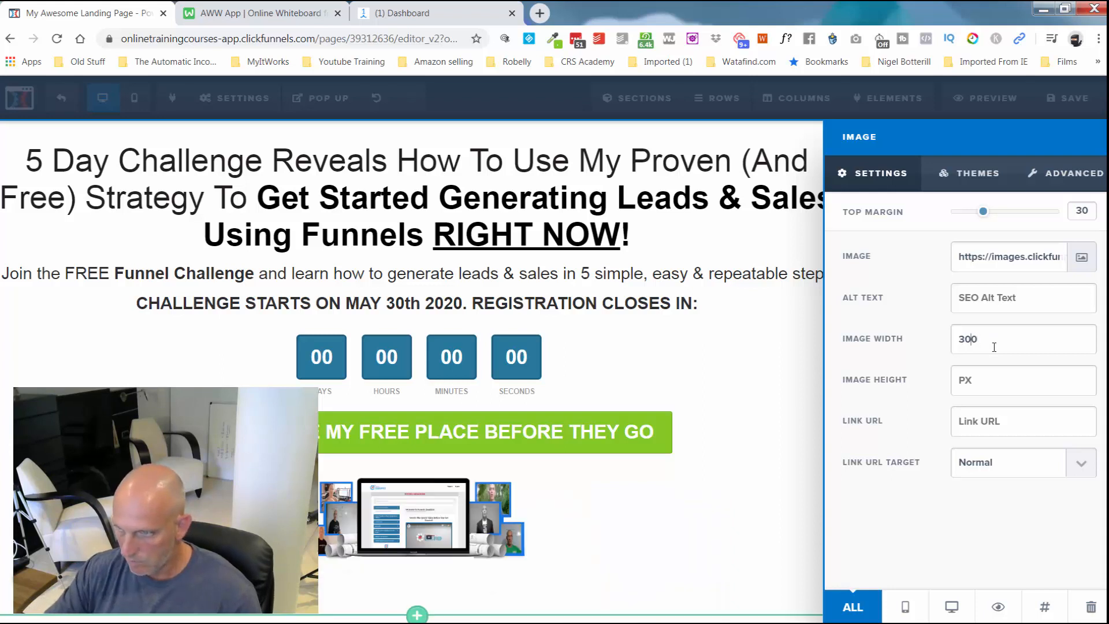
{"action": "key", "text": "BackSpace"}
{"action": "type", "text": "4"}
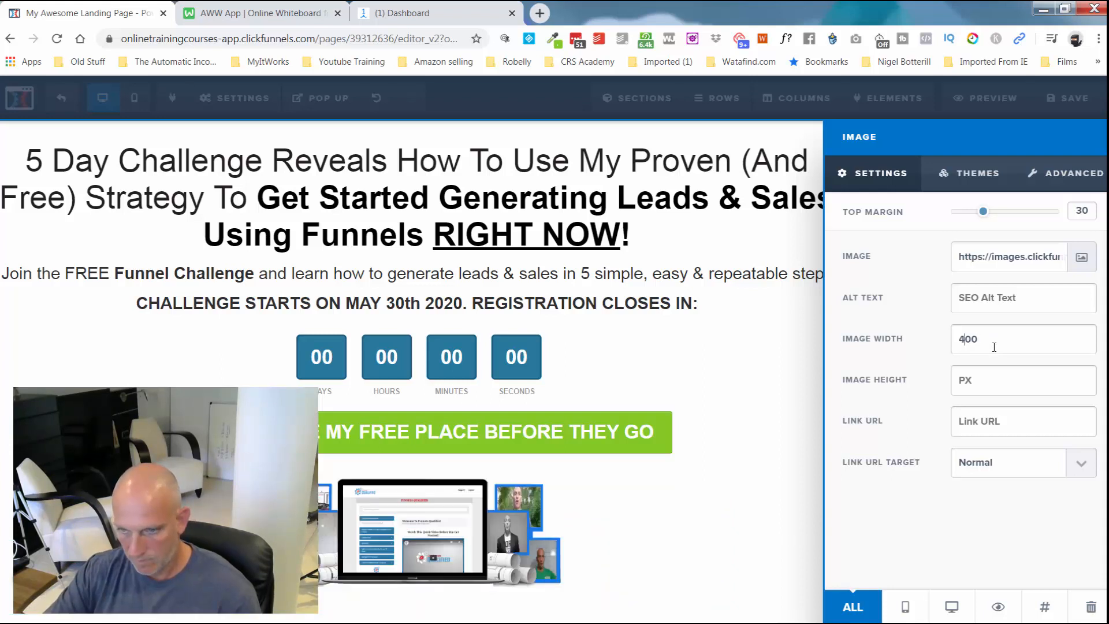
Change the laptop mockup image's width to 500 px and save the page, dismissing the SEO settings
{"action": "key", "text": "BackSpace"}
{"action": "type", "text": "5"}
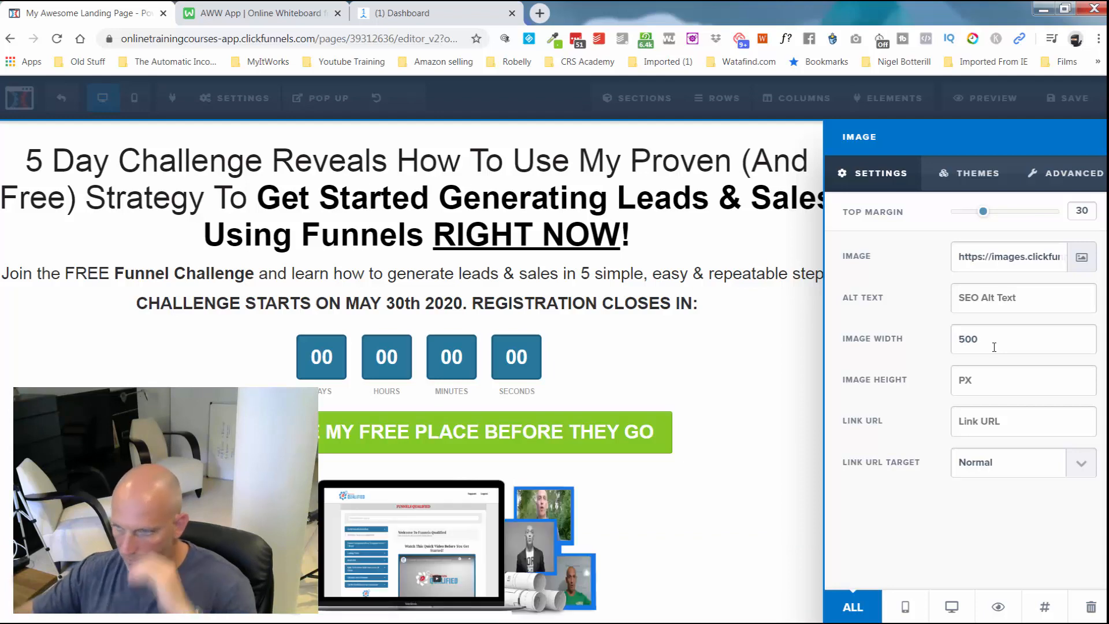
{"action": "left_click", "coordinate": [765, 343]}
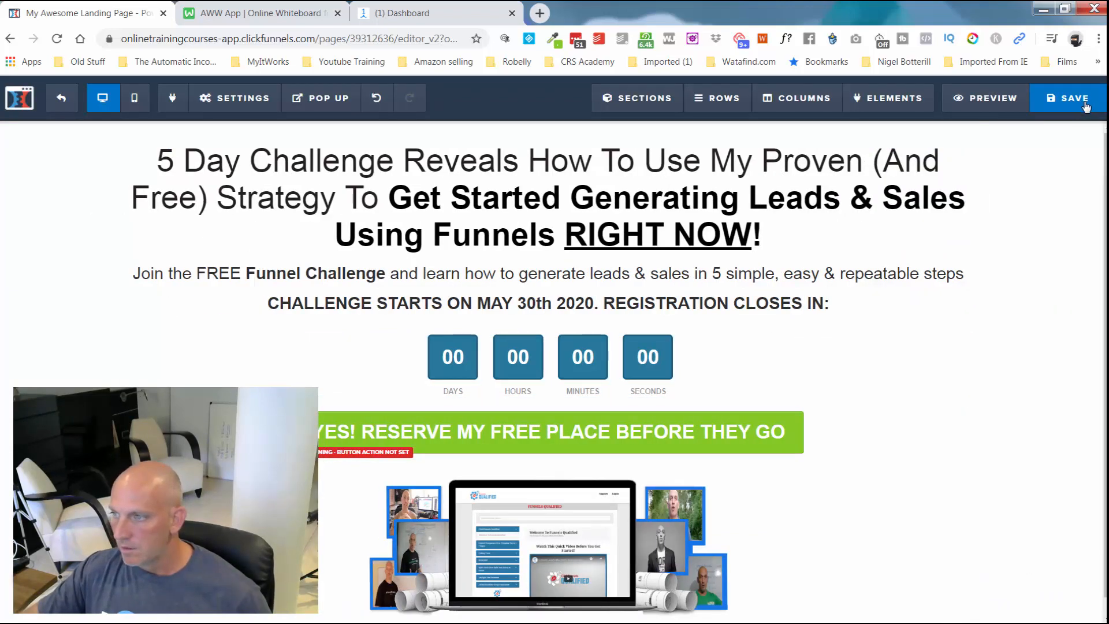
{"action": "scroll", "coordinate": [565, 530], "scroll_direction": "down", "scroll_amount": 1}
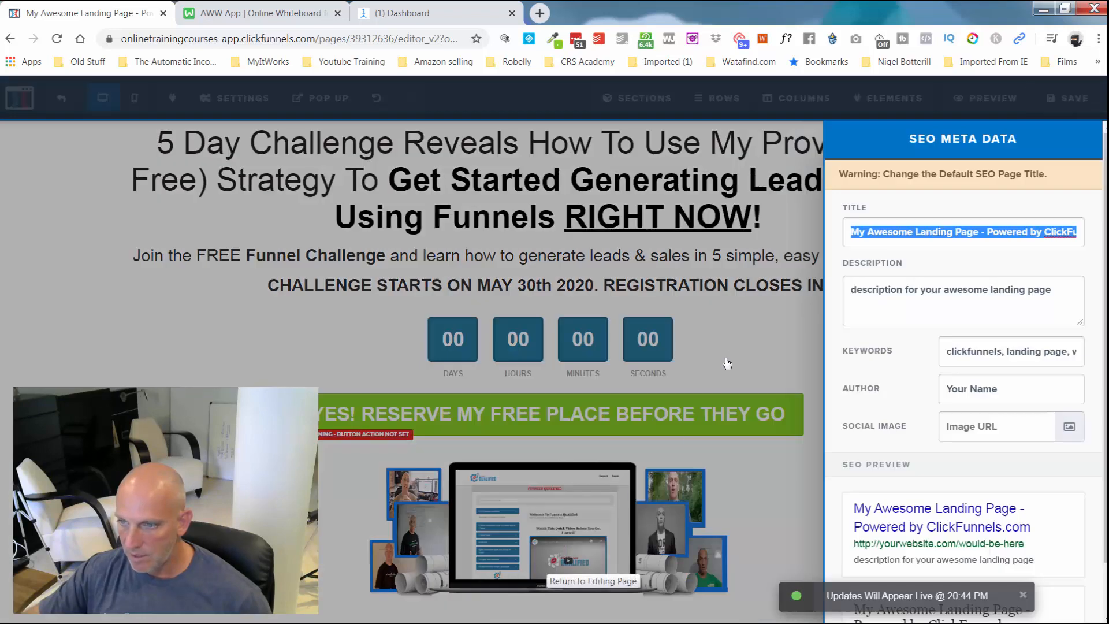
{"action": "left_click", "coordinate": [639, 458]}
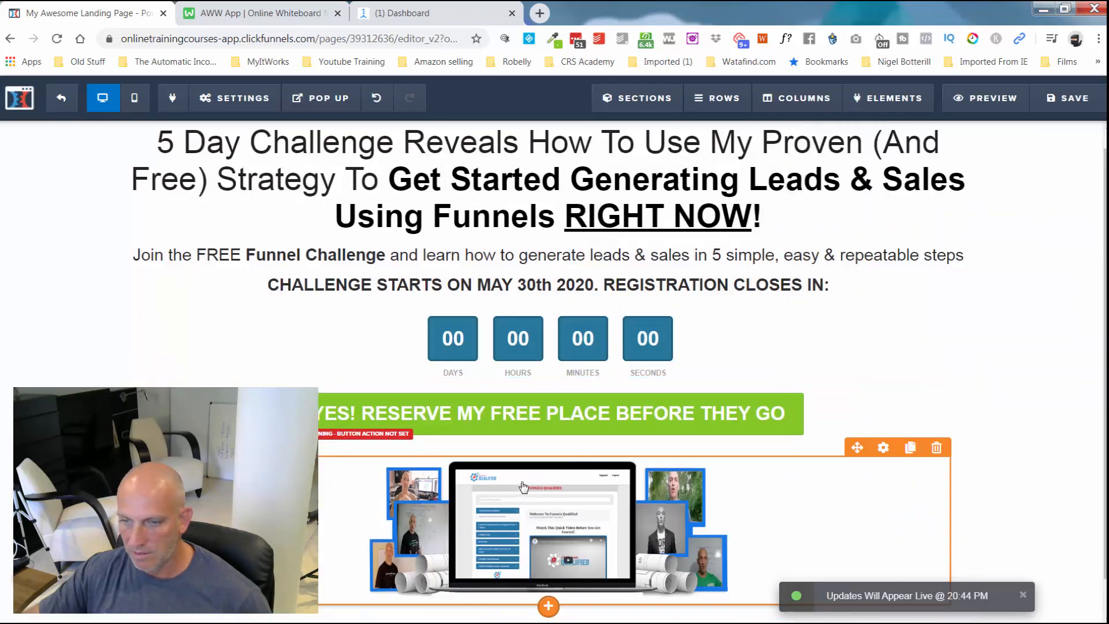
Add a Video element below the laptop mockup image
{"action": "left_click", "coordinate": [548, 606]}
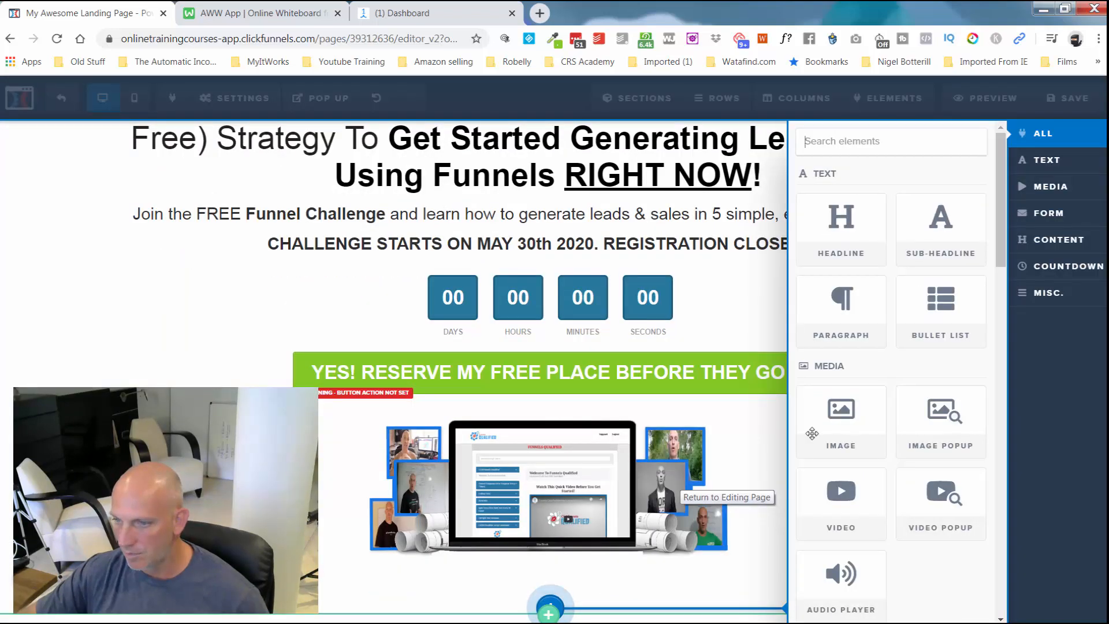
{"action": "left_click", "coordinate": [846, 504]}
{"action": "scroll", "coordinate": [966, 429], "scroll_direction": "down", "scroll_amount": 5}
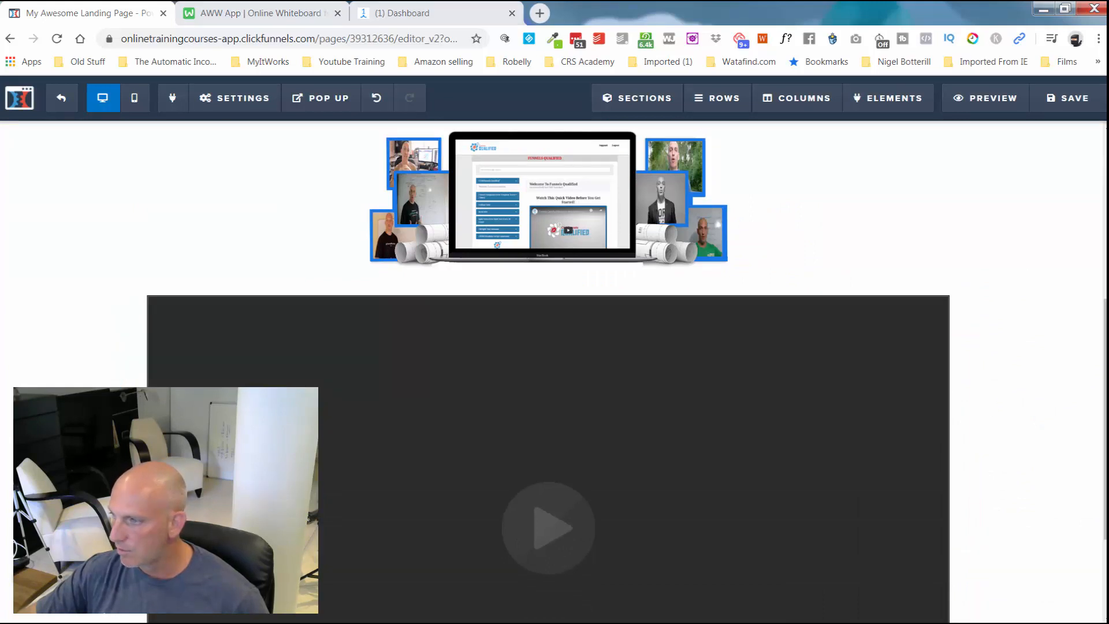
Set the new video element's type to YouTube, paste in the copied video URL, and close its settings
{"action": "mouse_move", "coordinate": [831, 365]}
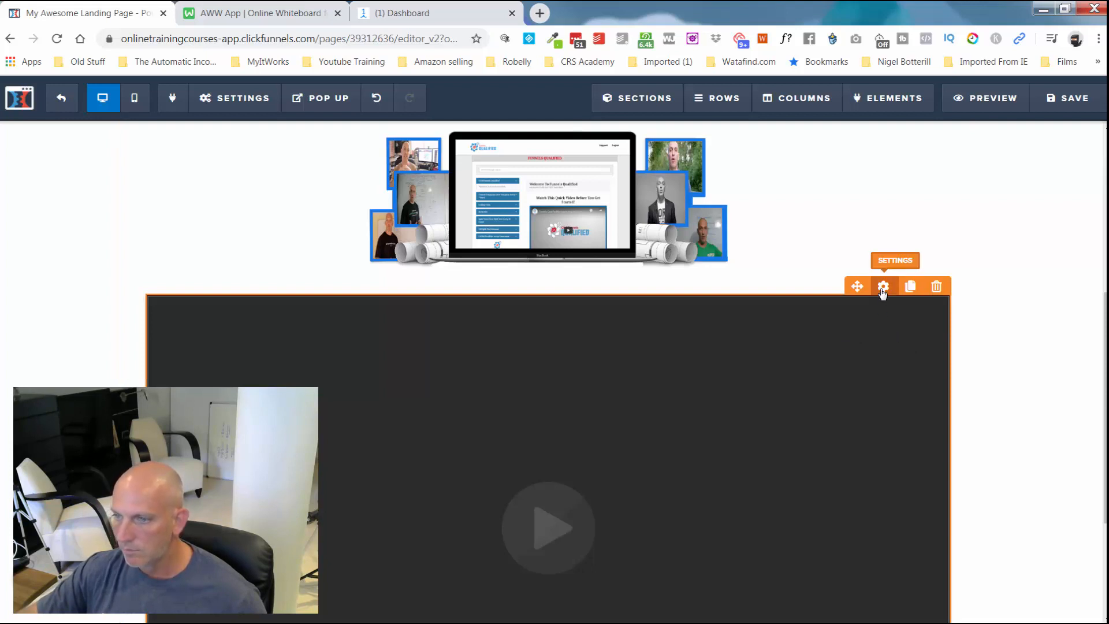
{"action": "left_click", "coordinate": [876, 417]}
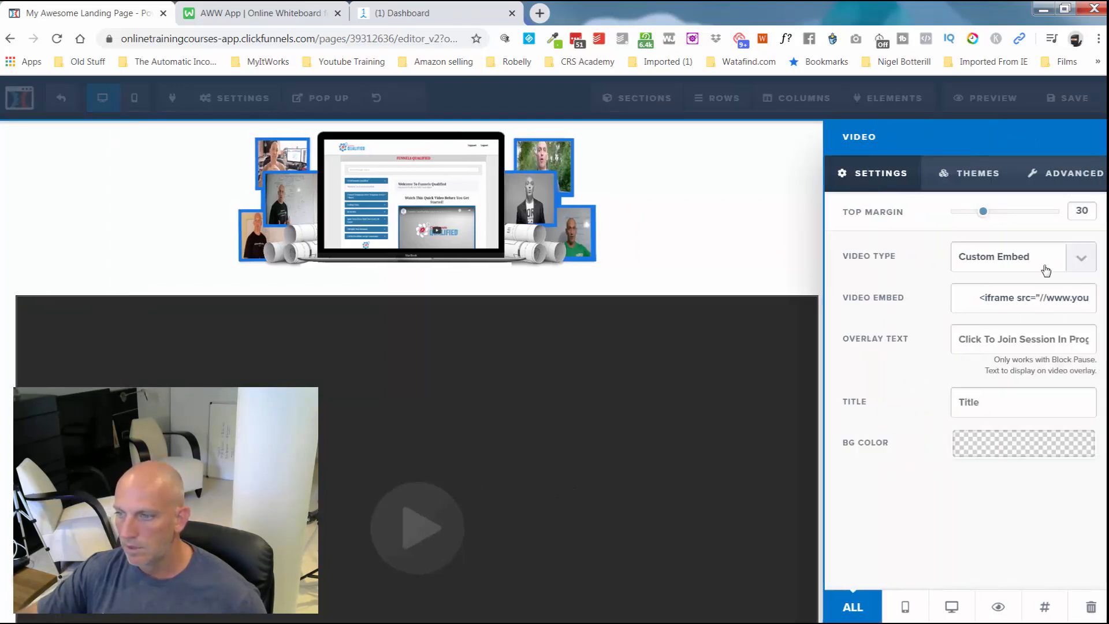
{"action": "left_click", "coordinate": [1046, 269]}
{"action": "left_click", "coordinate": [1038, 293]}
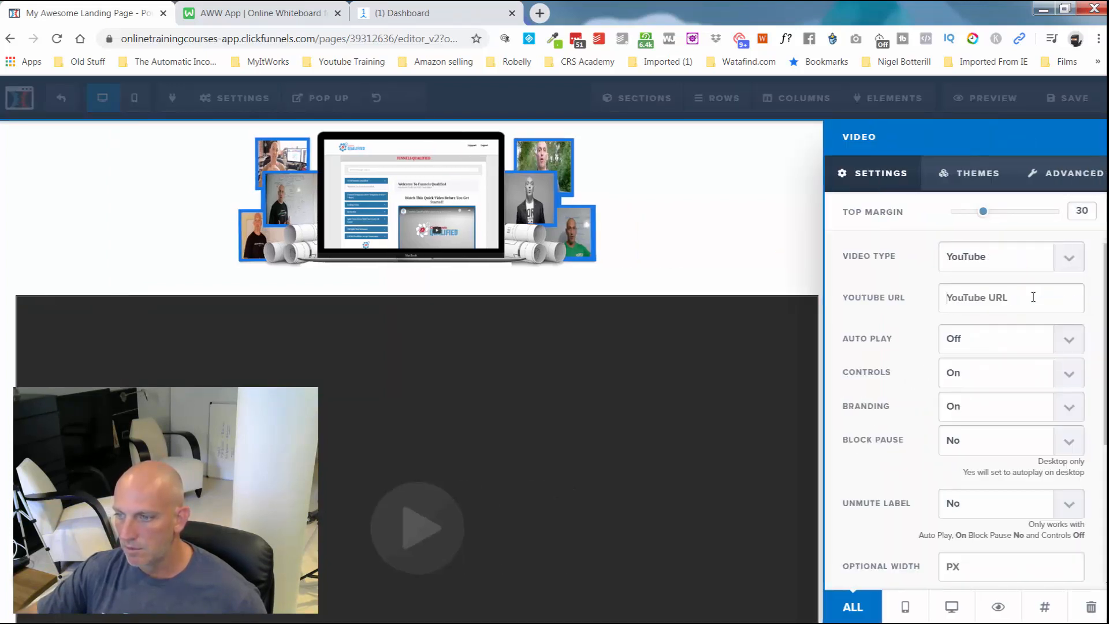
{"action": "key", "text": "ctrl+v"}
{"action": "left_click", "coordinate": [797, 255]}
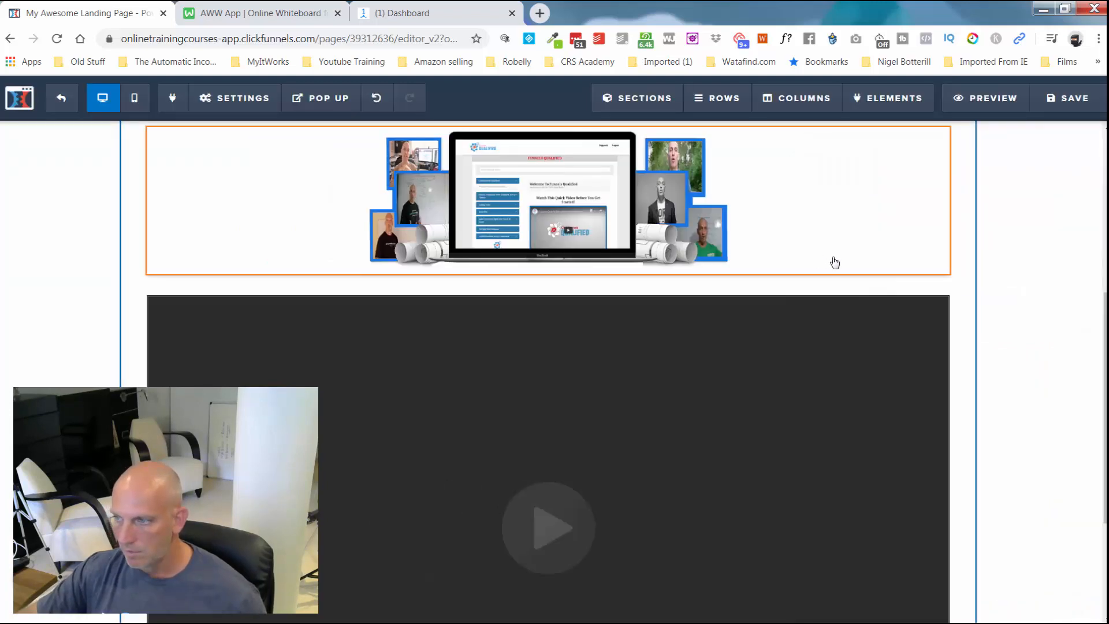
Duplicate the green "YES! RESERVE MY FREE PLACE BEFORE THEY GO" button and move the copy below the video
{"action": "scroll", "coordinate": [905, 313], "scroll_direction": "down", "scroll_amount": 3}
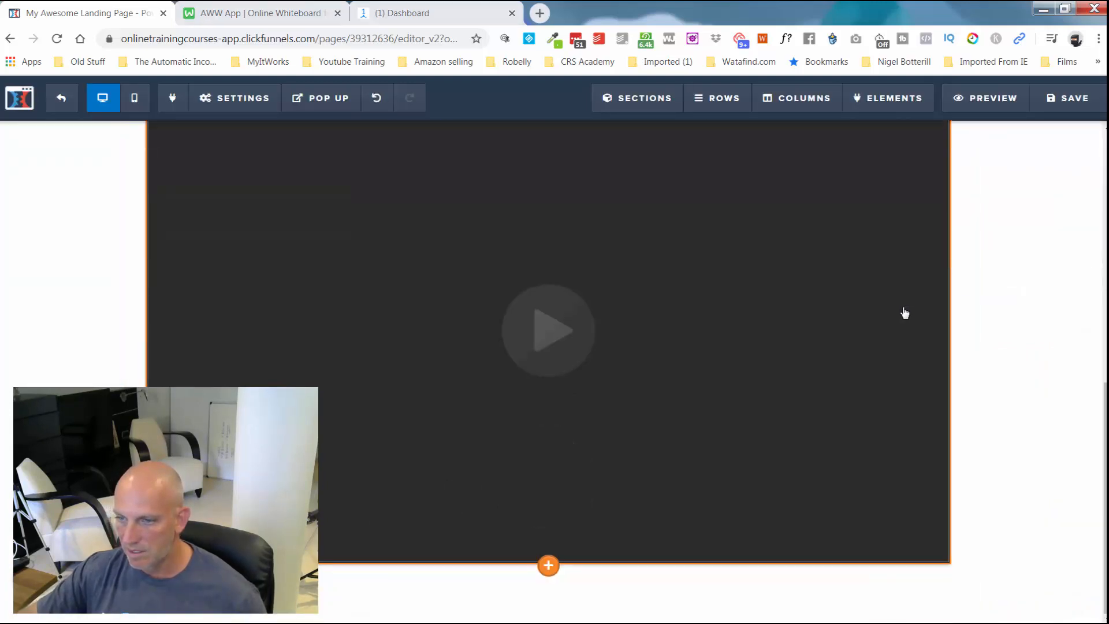
{"action": "scroll", "coordinate": [904, 313], "scroll_direction": "up", "scroll_amount": 9}
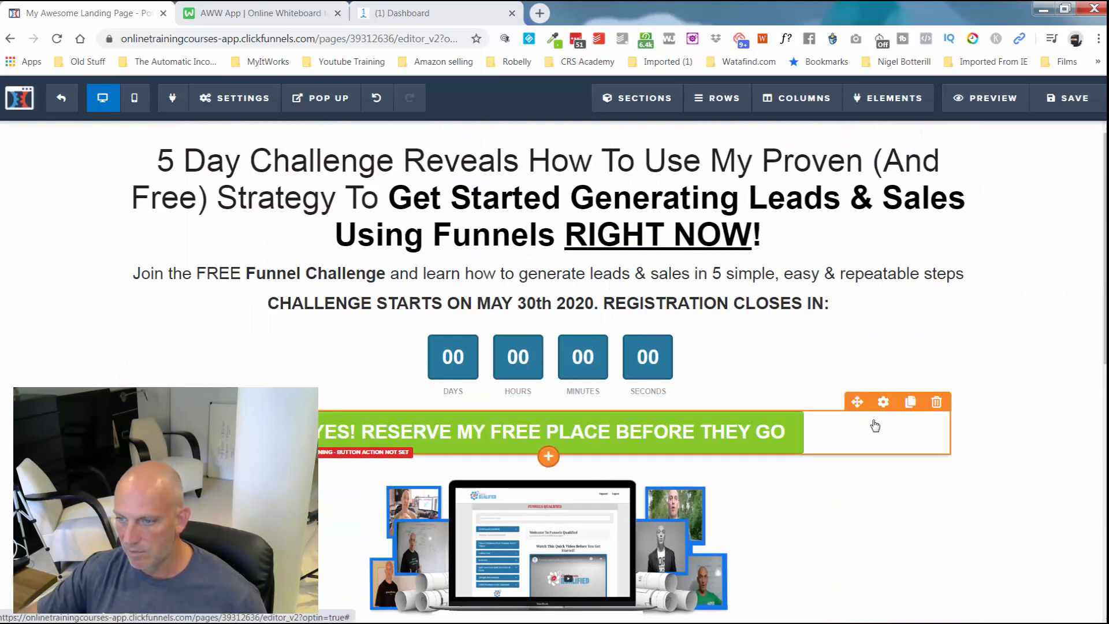
{"action": "left_click", "coordinate": [910, 401]}
{"action": "scroll", "coordinate": [923, 352], "scroll_direction": "down", "scroll_amount": 3}
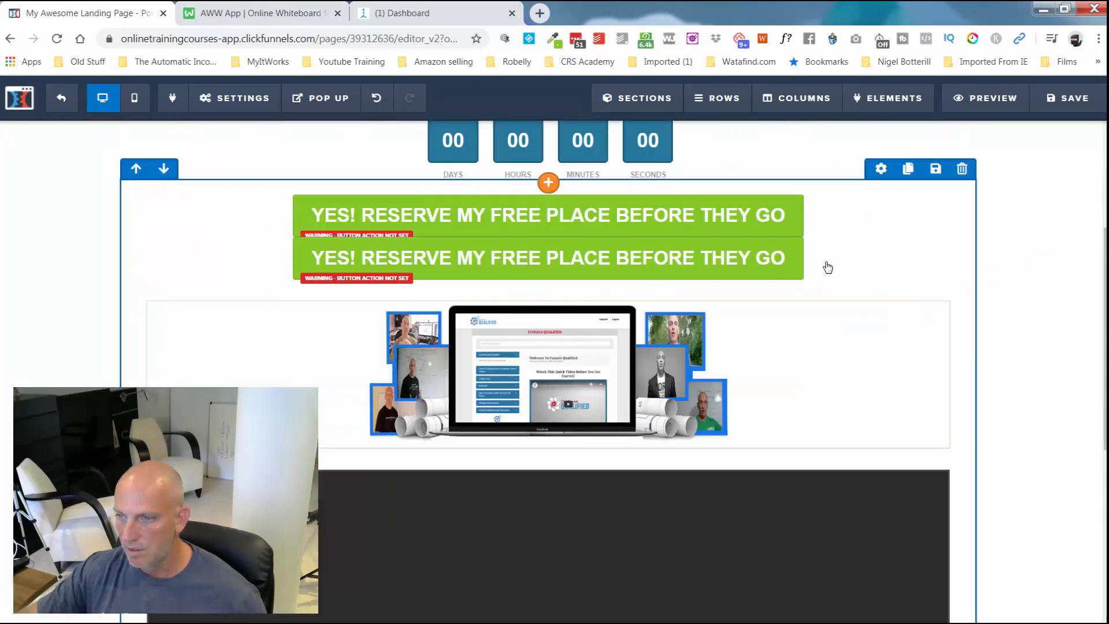
{"action": "mouse_move", "coordinate": [856, 227]}
{"action": "left_mouse_down"}
{"action": "mouse_move", "coordinate": [869, 614]}
{"action": "mouse_move", "coordinate": [805, 174]}
{"action": "mouse_move", "coordinate": [834, 290]}
{"action": "mouse_move", "coordinate": [889, 287]}
{"action": "left_mouse_up"}
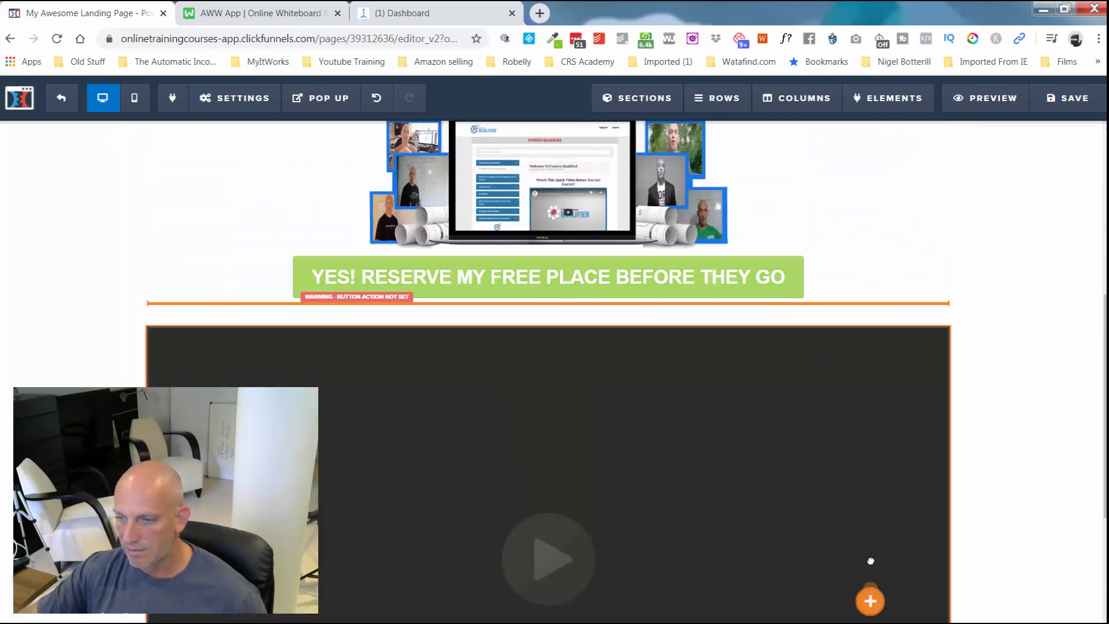
{"action": "mouse_move", "coordinate": [871, 561]}
{"action": "left_mouse_down"}
{"action": "mouse_move", "coordinate": [873, 577]}
{"action": "mouse_move", "coordinate": [931, 426]}
{"action": "mouse_move", "coordinate": [866, 538]}
{"action": "left_mouse_up"}
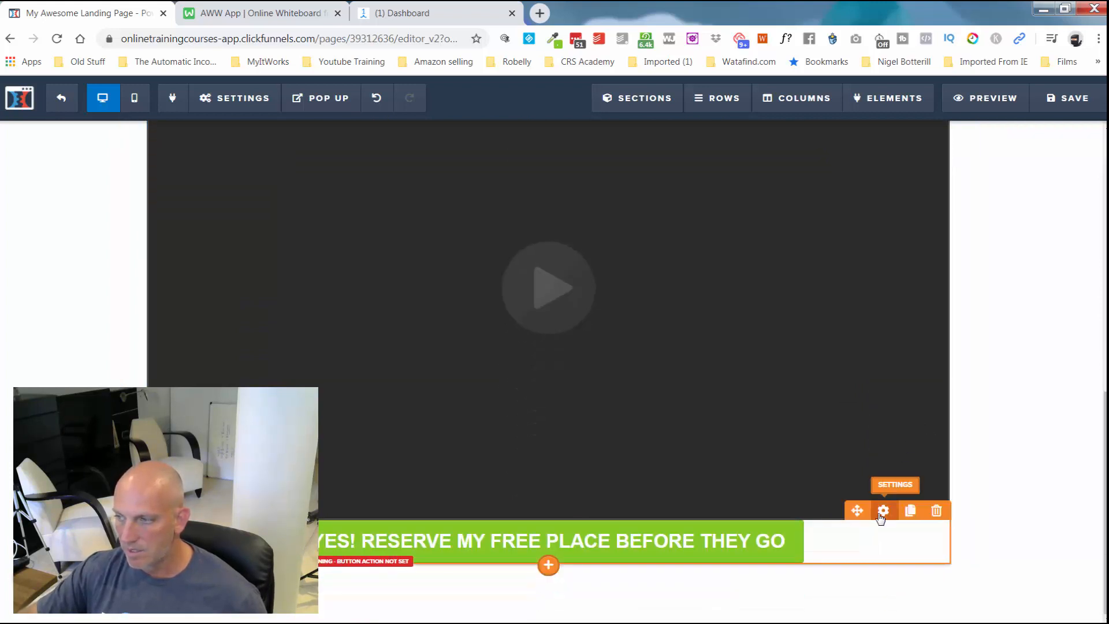
Set the lower green button's top margin to 40 and save the page, dismissing the SEO settings
{"action": "left_click", "coordinate": [883, 511]}
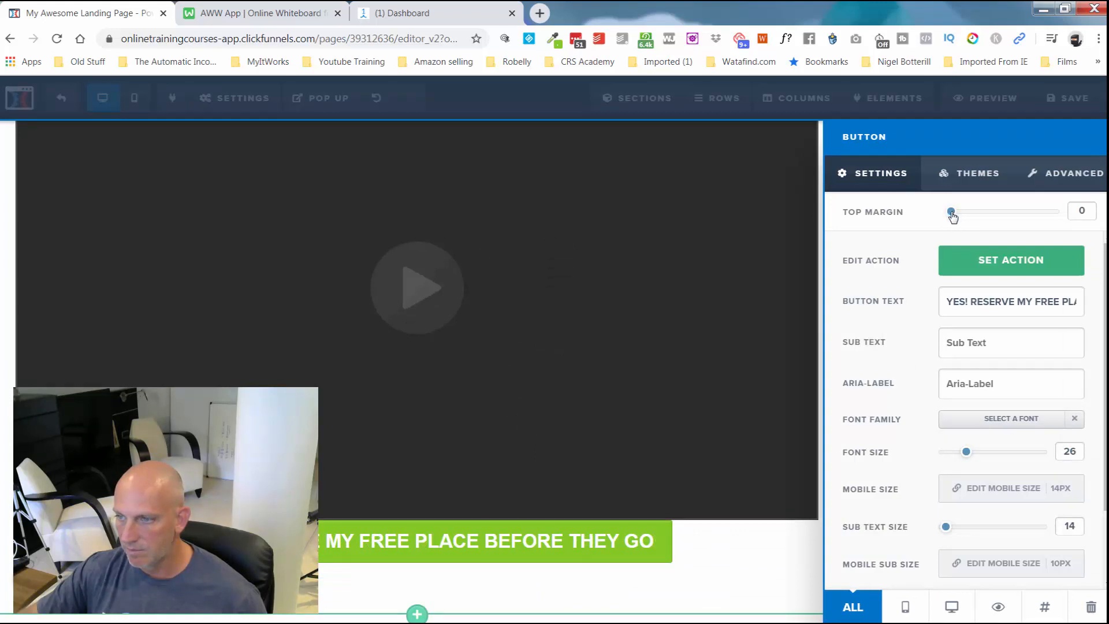
{"action": "left_click_drag", "start_coordinate": [953, 216], "coordinate": [995, 212]}
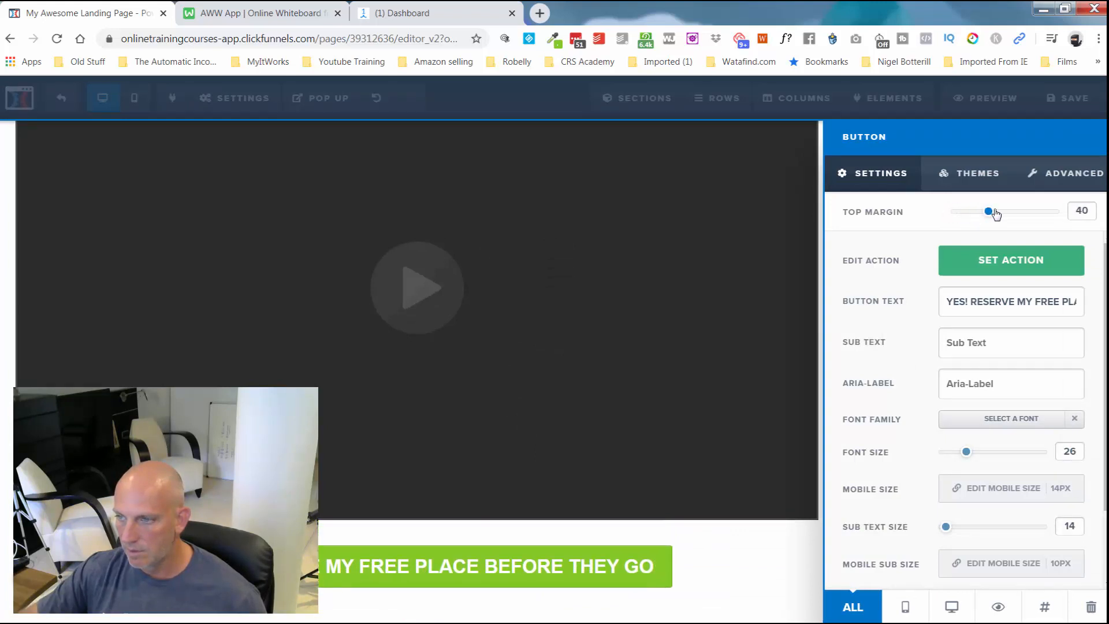
{"action": "left_click", "coordinate": [798, 295]}
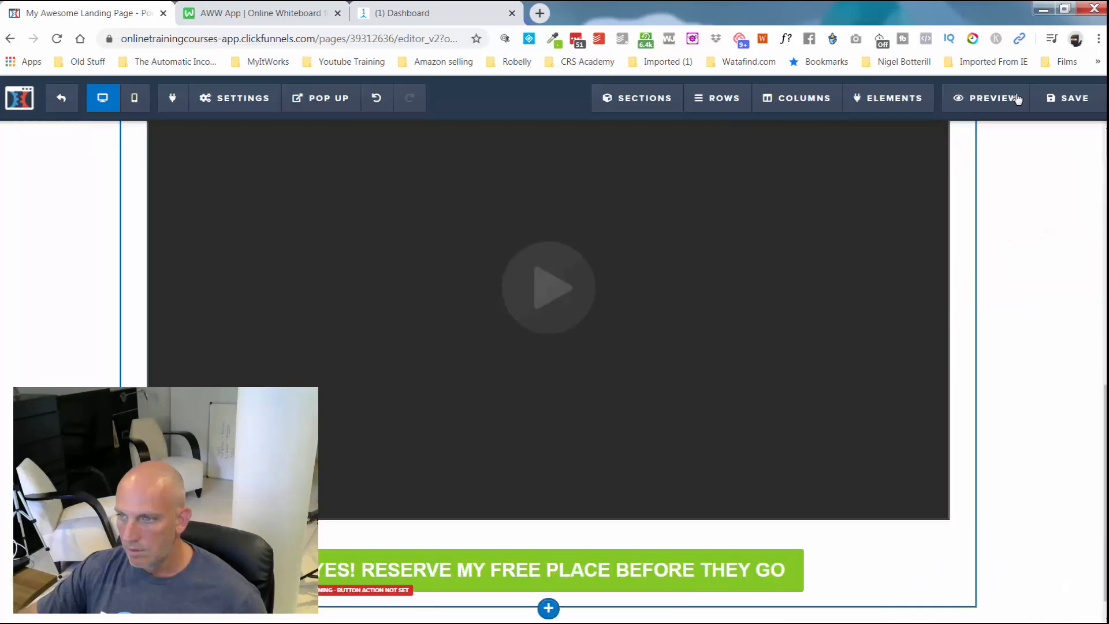
{"action": "left_click", "coordinate": [1069, 98]}
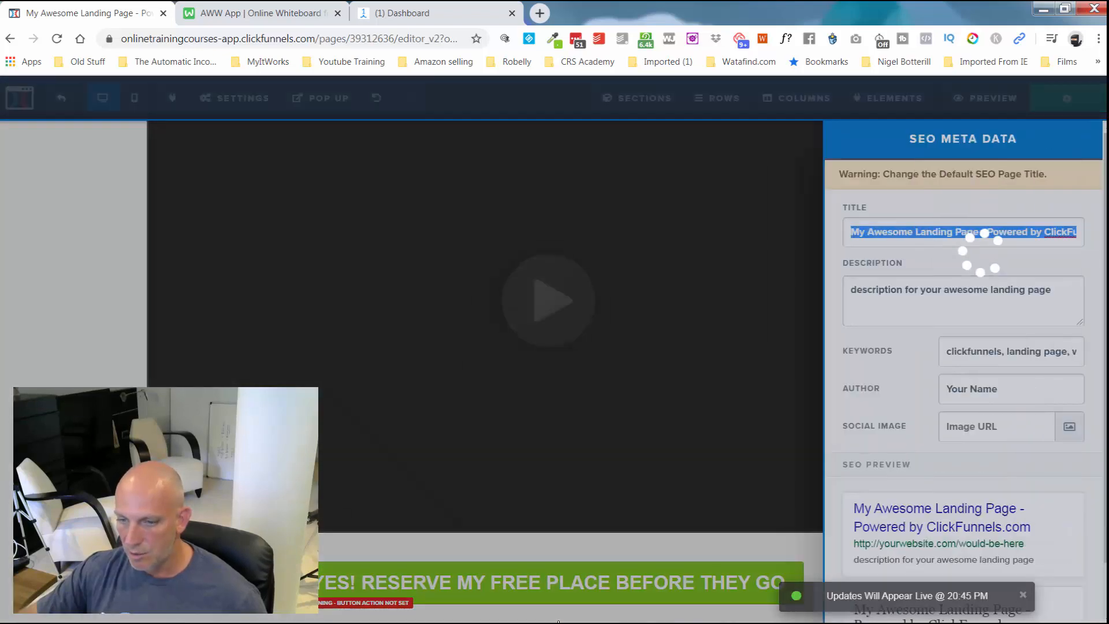
{"action": "left_click", "coordinate": [787, 462]}
Add a full-width section below the lower green button and insert a two-column row in it
{"action": "scroll", "coordinate": [635, 520], "scroll_direction": "down", "scroll_amount": 1}
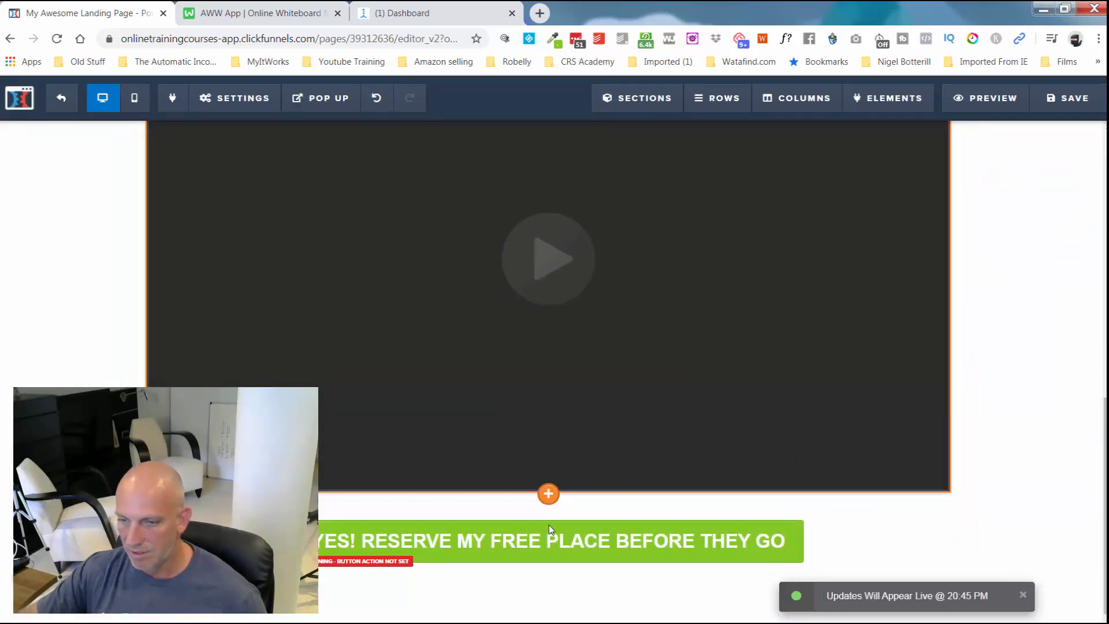
{"action": "left_click", "coordinate": [548, 614]}
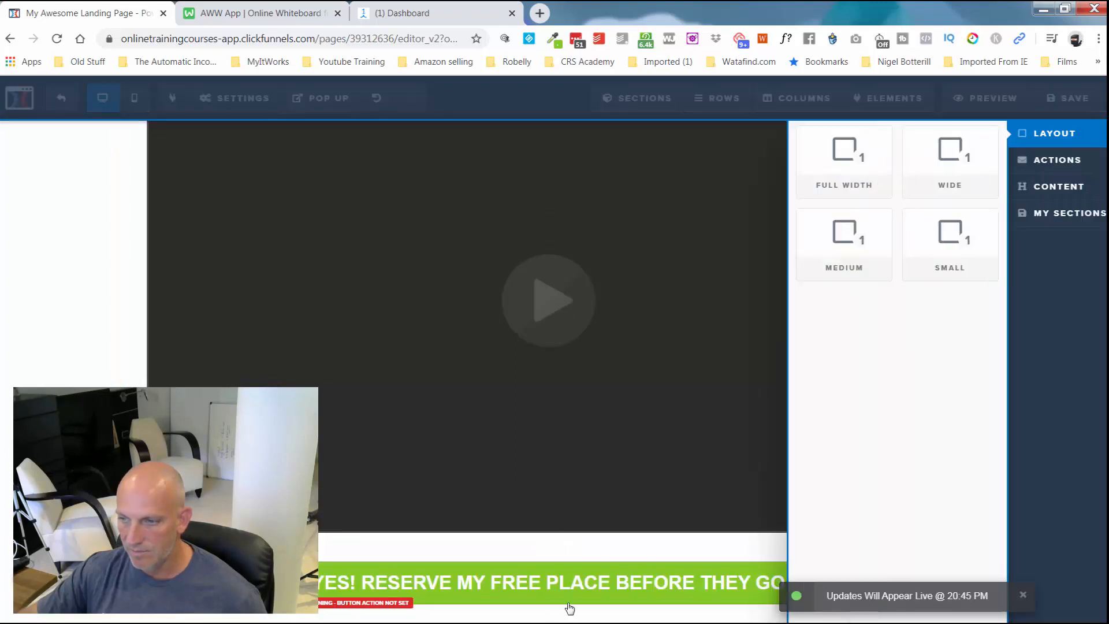
{"action": "left_click", "coordinate": [871, 166]}
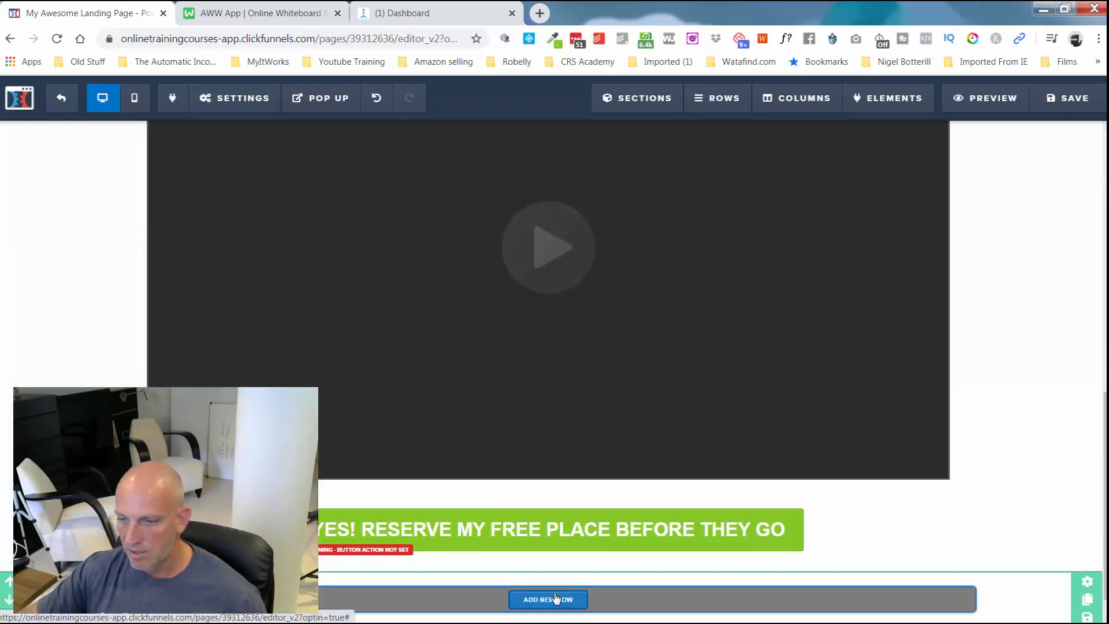
{"action": "left_click", "coordinate": [557, 598]}
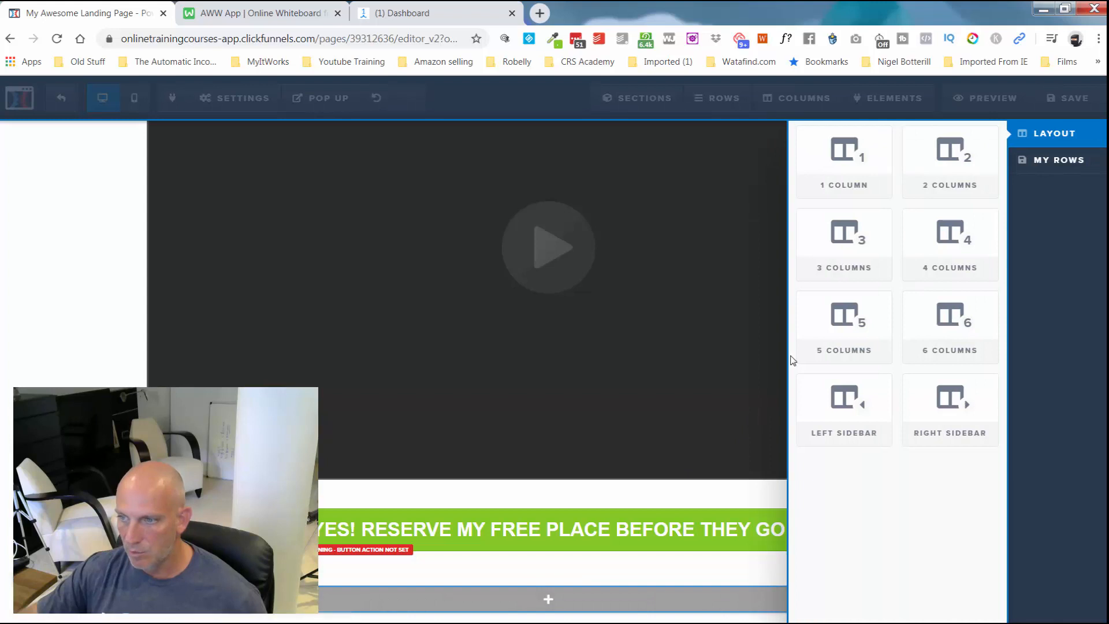
{"action": "left_click", "coordinate": [951, 158]}
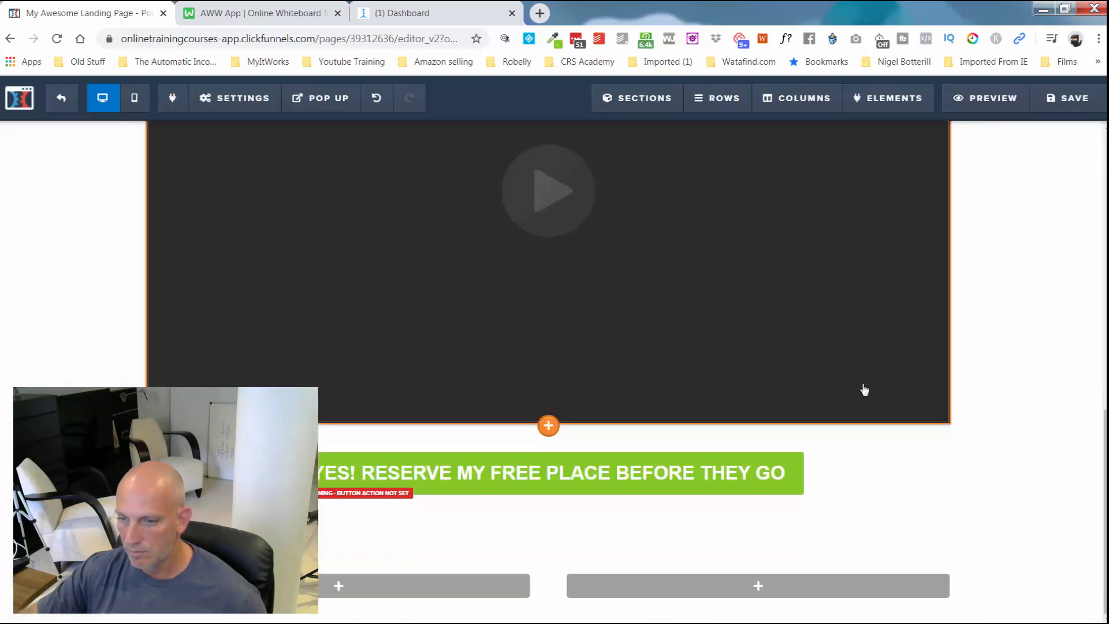
Add an Image element to the right column of the new row
{"action": "mouse_move", "coordinate": [590, 592]}
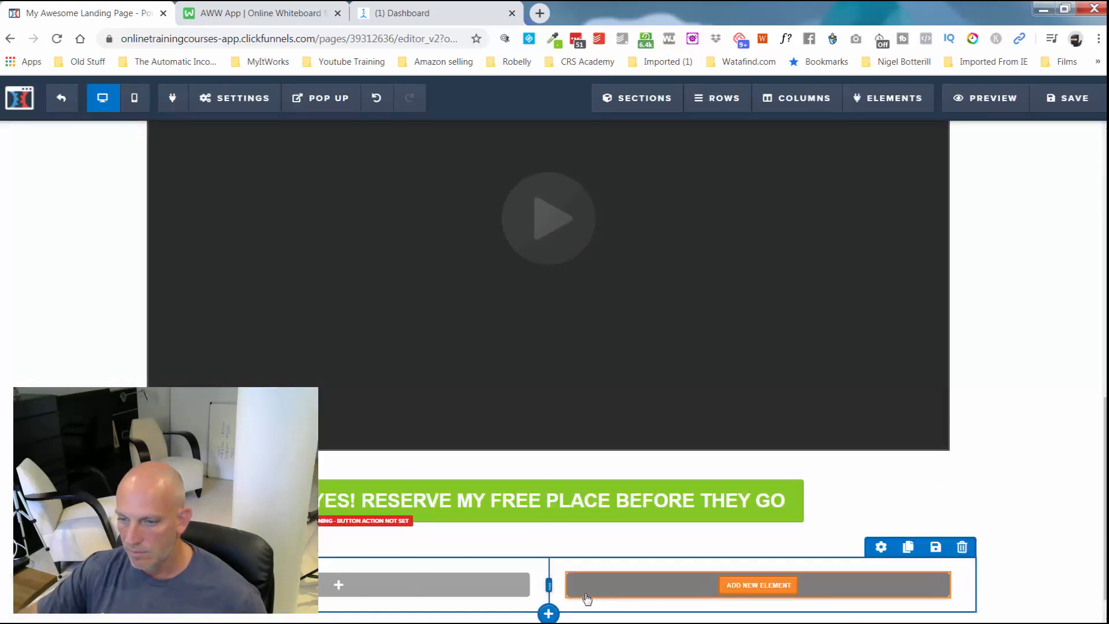
{"action": "left_click", "coordinate": [641, 586]}
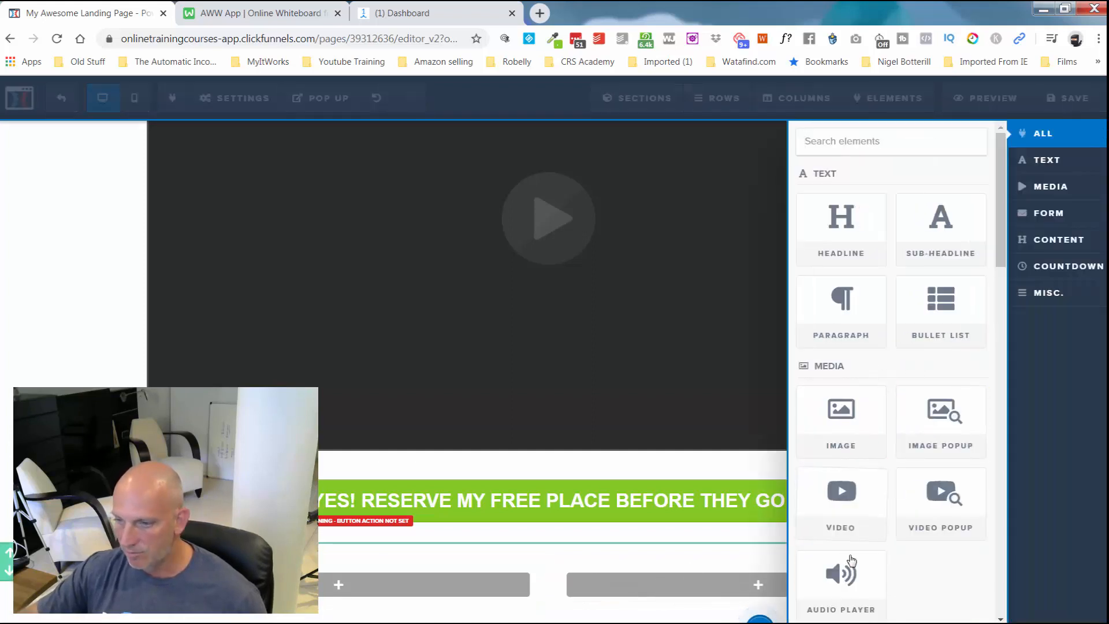
{"action": "left_click", "coordinate": [846, 429]}
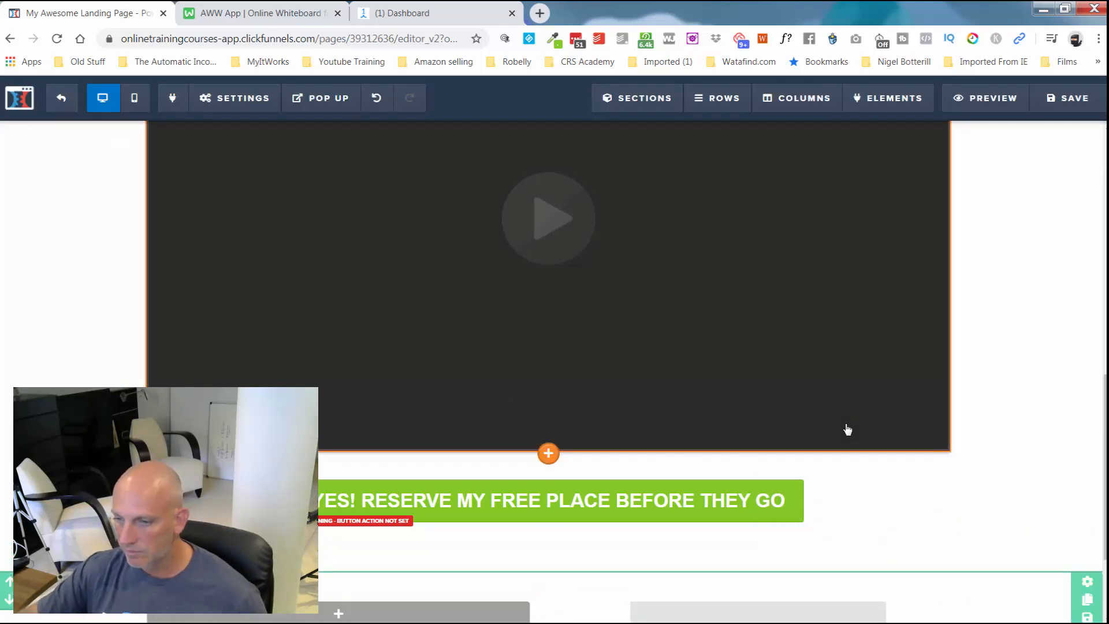
{"action": "scroll", "coordinate": [848, 428], "scroll_direction": "down", "scroll_amount": 2}
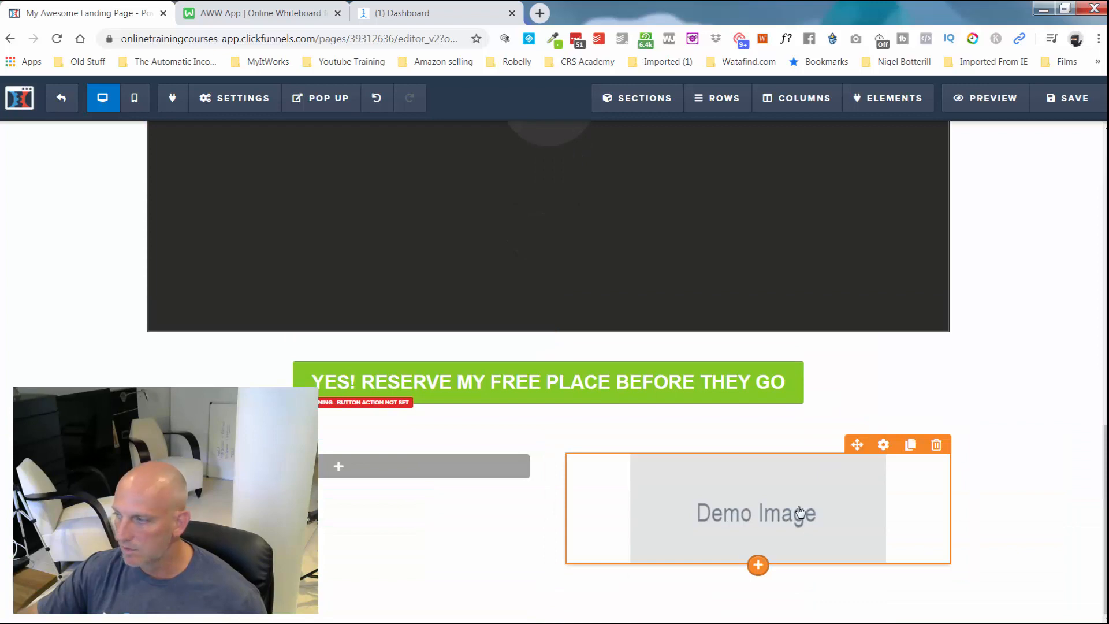
Replace the demo image with the man's portrait photo from page 3 of the uploaded images library
{"action": "left_click", "coordinate": [800, 511]}
{"action": "left_click", "coordinate": [1075, 261]}
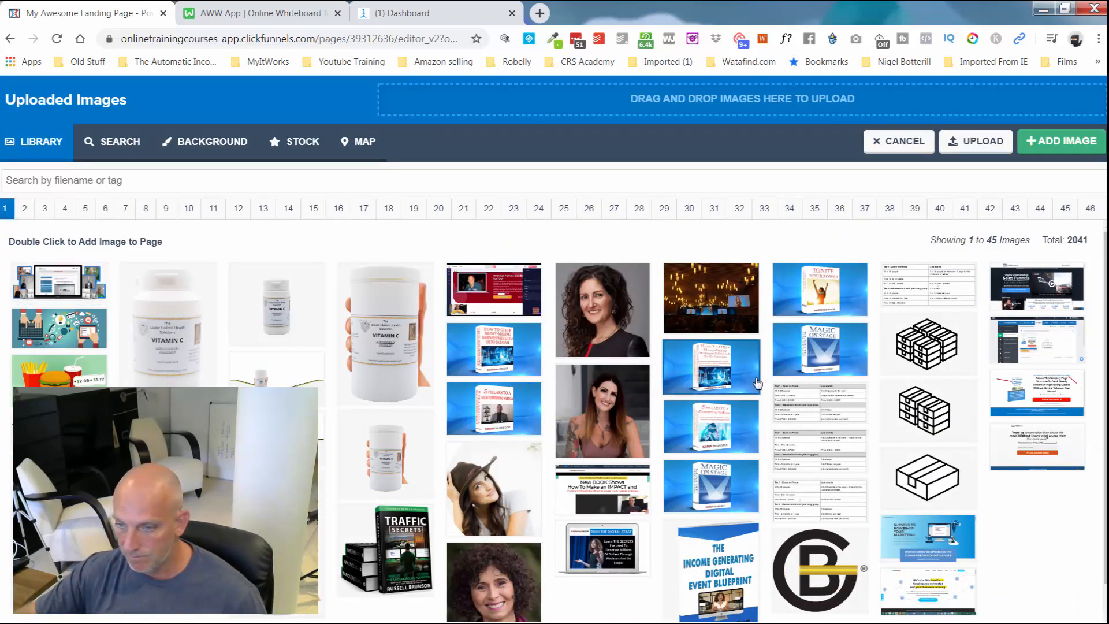
{"action": "left_click", "coordinate": [25, 210]}
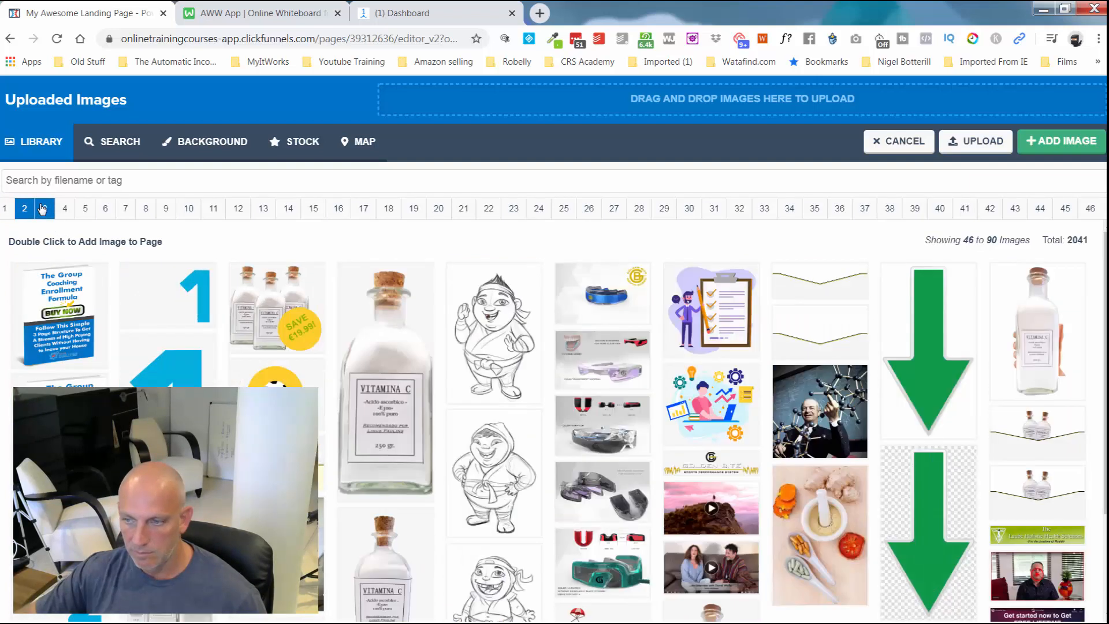
{"action": "left_click", "coordinate": [43, 209]}
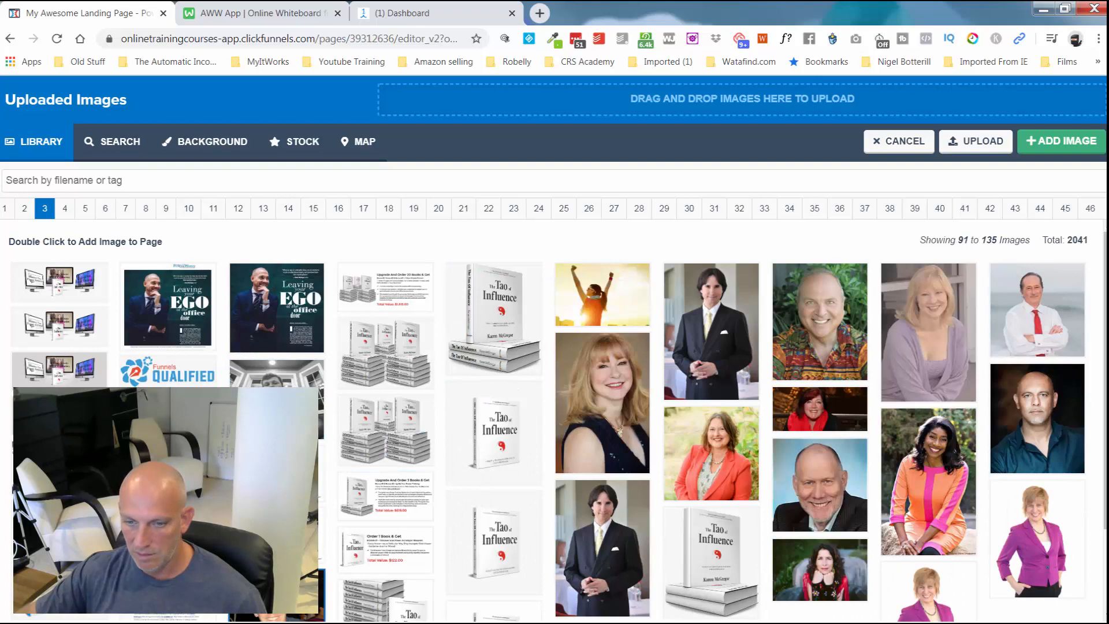
{"action": "left_click", "coordinate": [322, 587]}
{"action": "left_click", "coordinate": [1071, 142]}
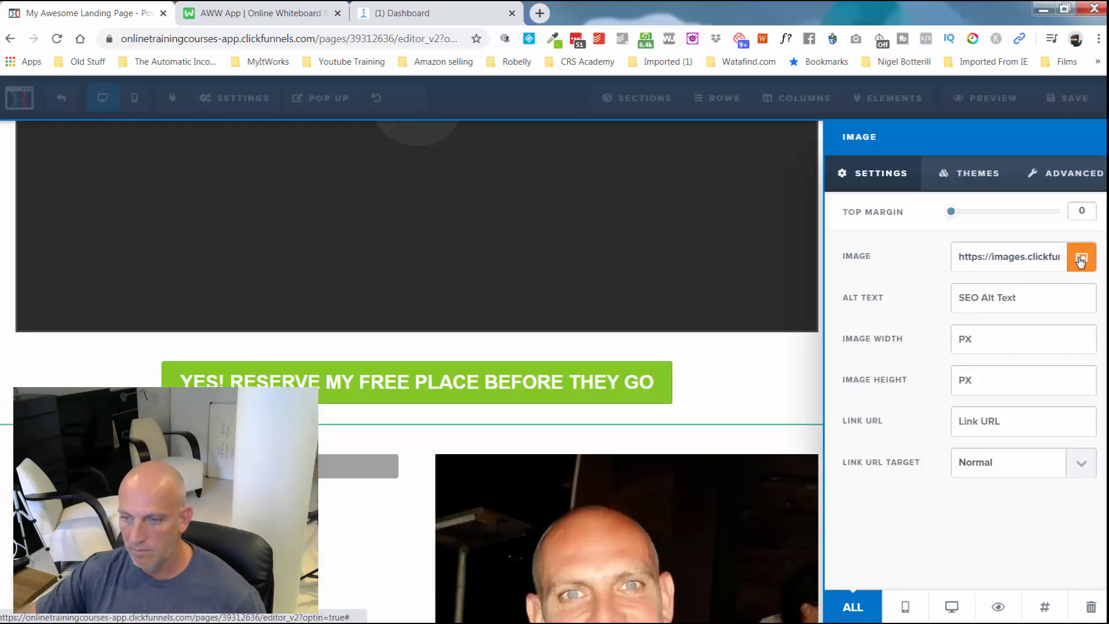
{"action": "left_click", "coordinate": [754, 392]}
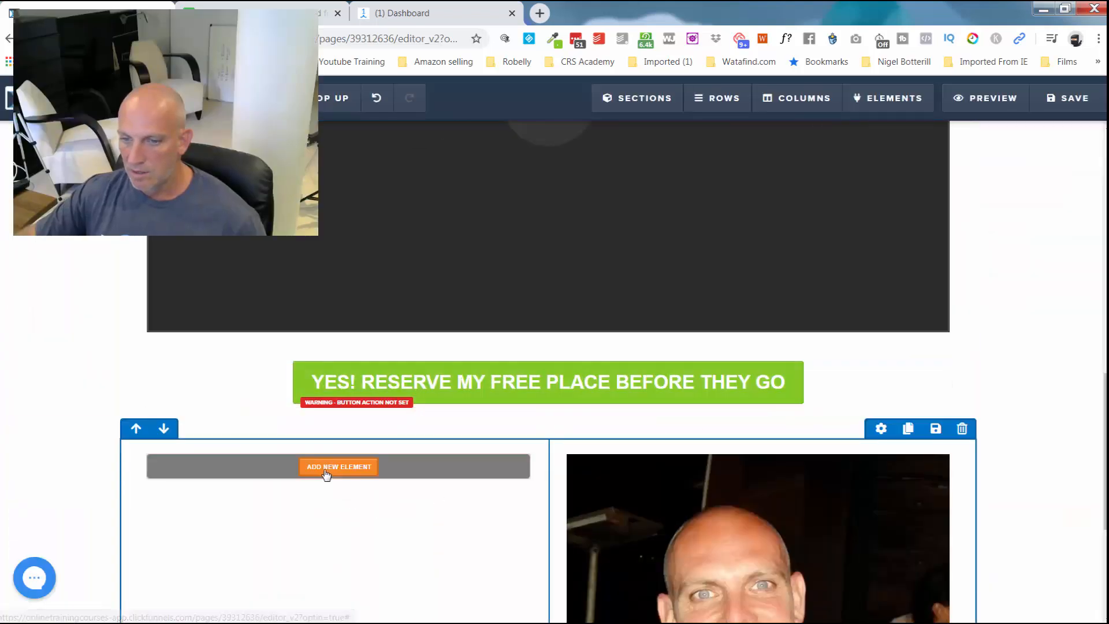
Add a Bullet List to the row's left column and replace its placeholder text with the copied challenge benefits
{"action": "left_click", "coordinate": [325, 474]}
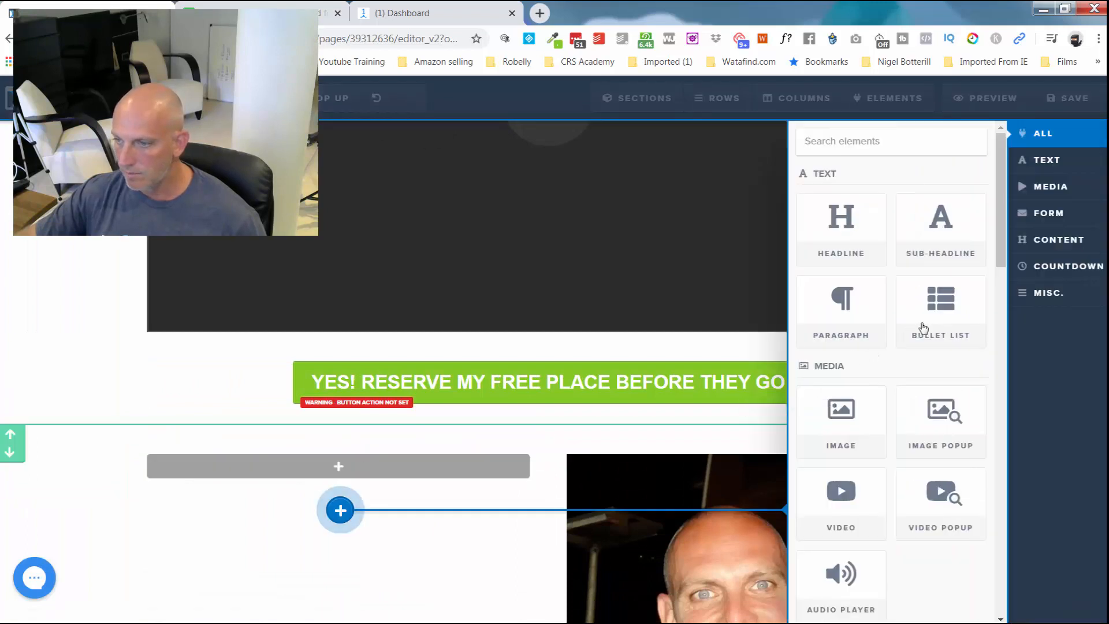
{"action": "left_click", "coordinate": [941, 299]}
{"action": "left_click", "coordinate": [292, 508]}
{"action": "left_click_drag", "start_coordinate": [366, 512], "coordinate": [185, 467]}
{"action": "key", "text": "ctrl+v"}
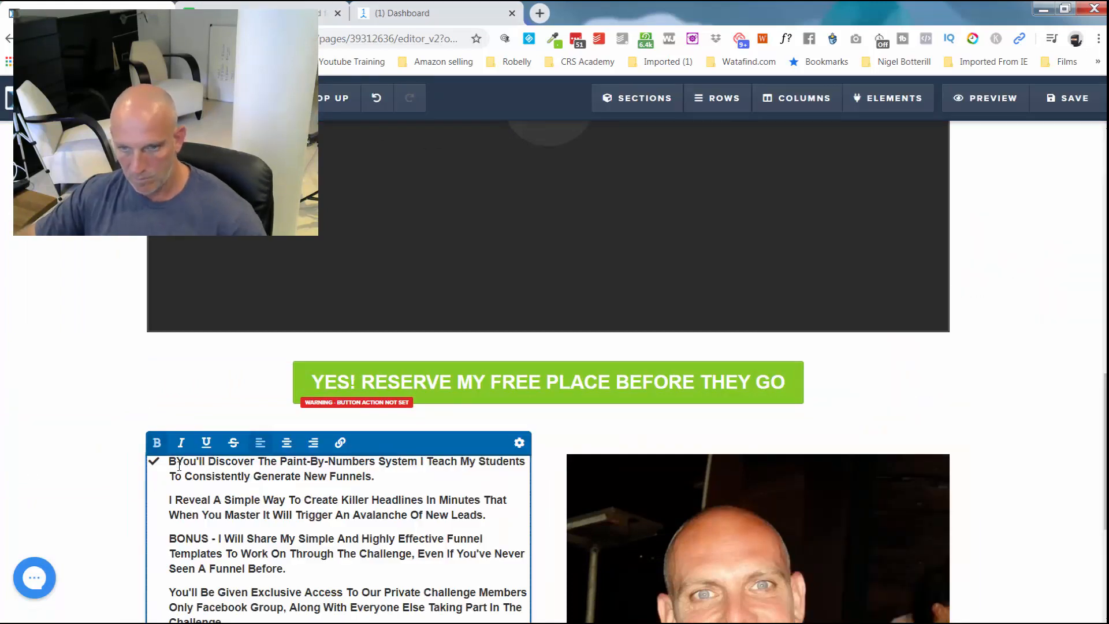
Remove the stray letter before the first benefit and paste the copied benefits again as a new bullet below it
{"action": "key", "text": "BackSpace"}
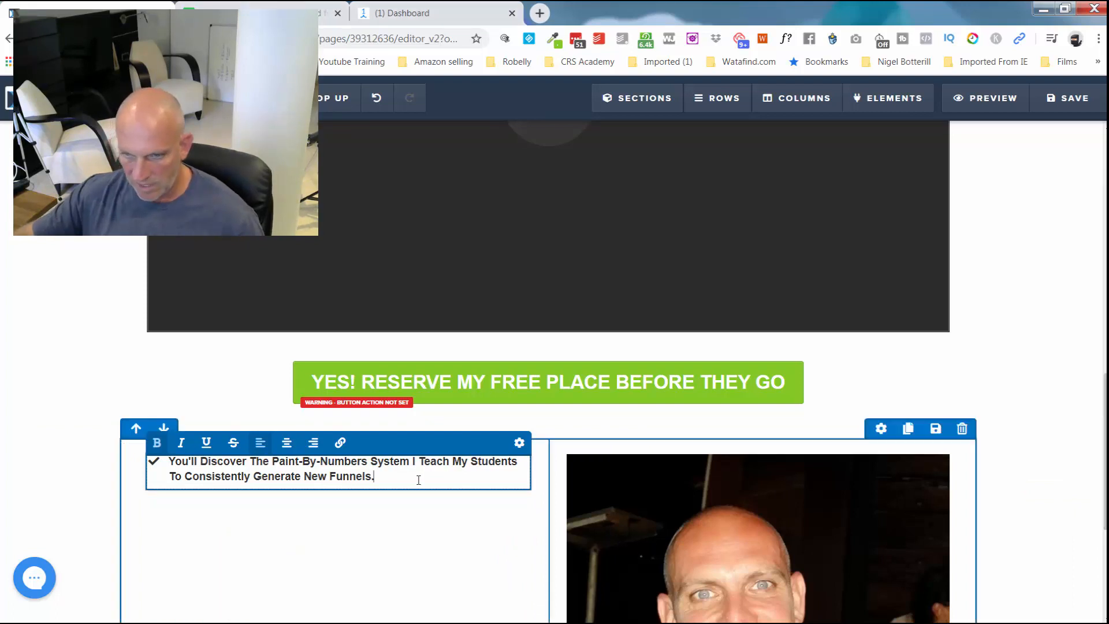
{"action": "key", "text": "Return"}
{"action": "key", "text": "ctrl+v"}
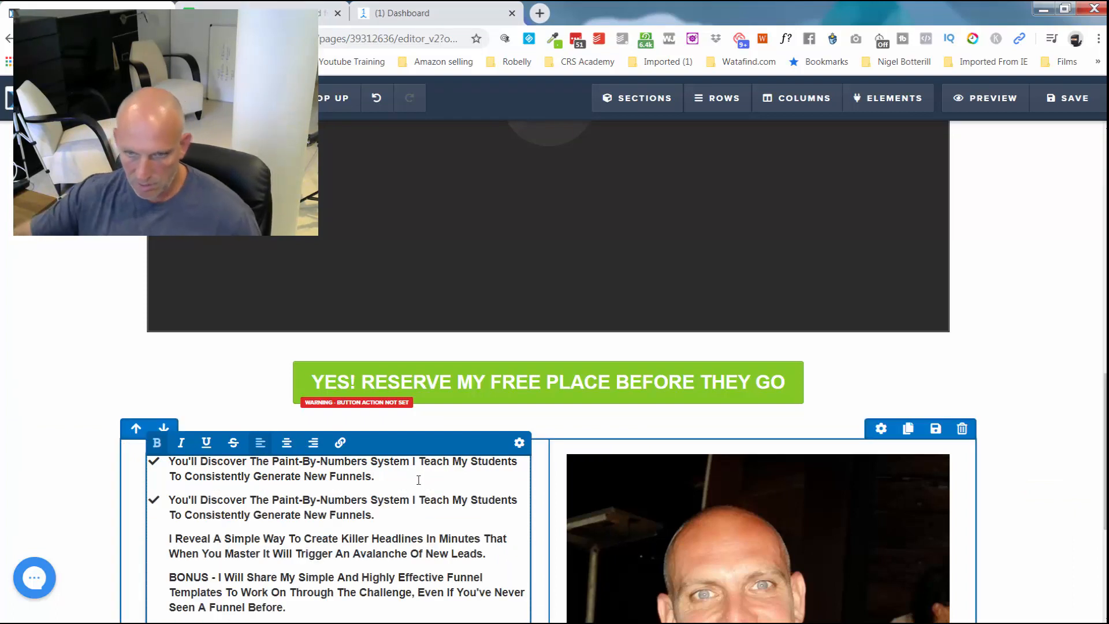
Cut the benefits from "I Reveal A Simple Way" onward and paste them back so that this line gets its own check-mark bullet
{"action": "scroll", "coordinate": [317, 453], "scroll_direction": "down", "scroll_amount": 1}
{"action": "scroll", "coordinate": [244, 480], "scroll_direction": "down", "scroll_amount": 1}
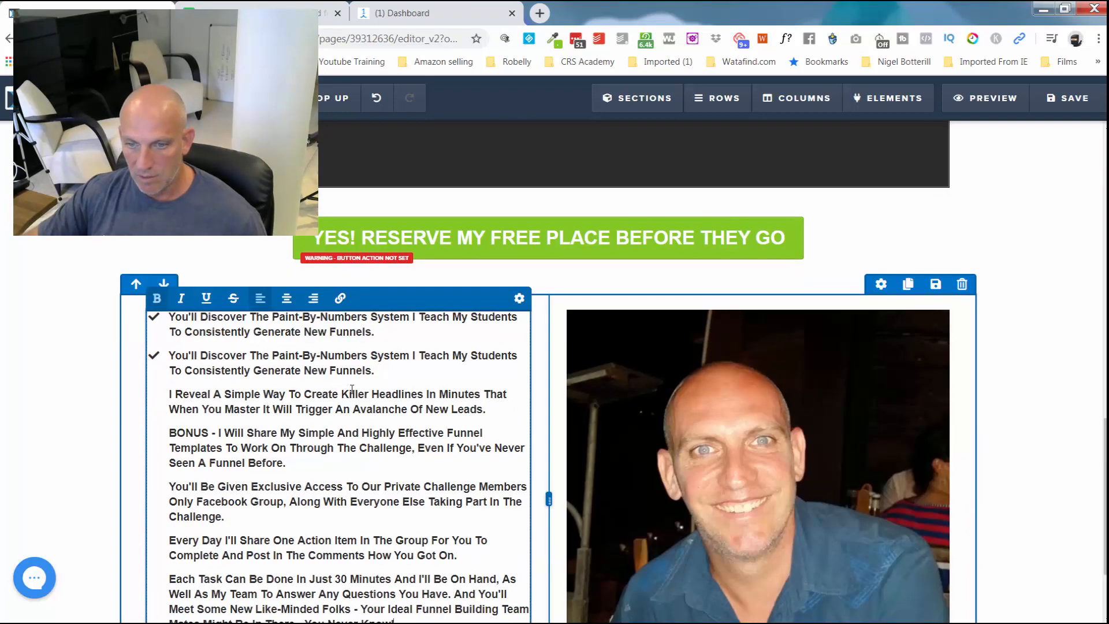
{"action": "left_click_drag", "start_coordinate": [170, 395], "coordinate": [418, 502]}
{"action": "key", "text": "ctrl+c"}
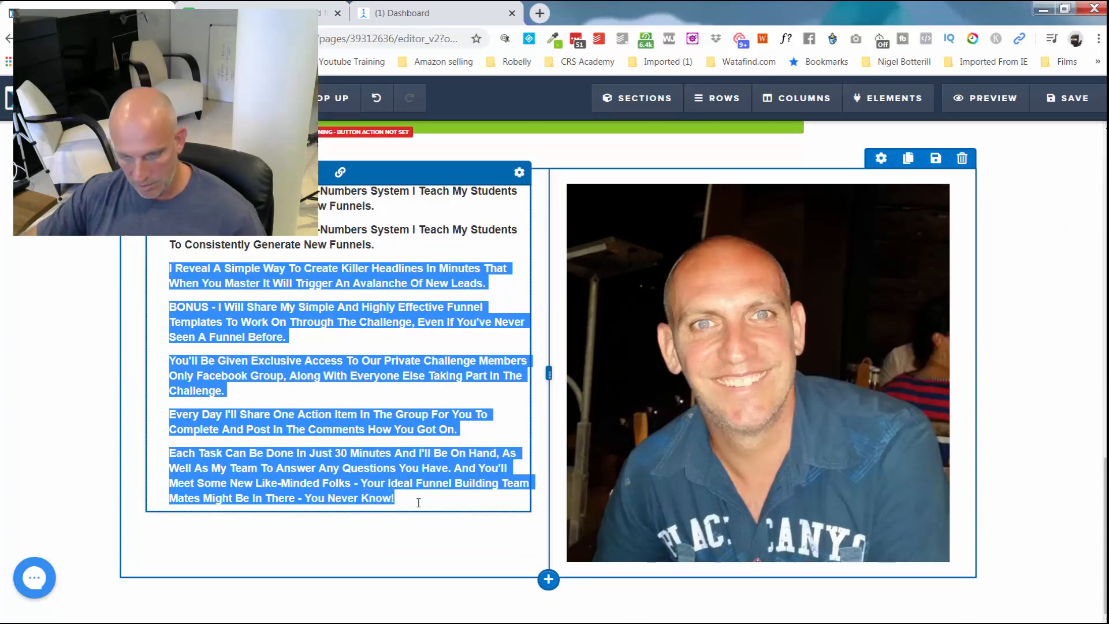
{"action": "key", "text": "BackSpace"}
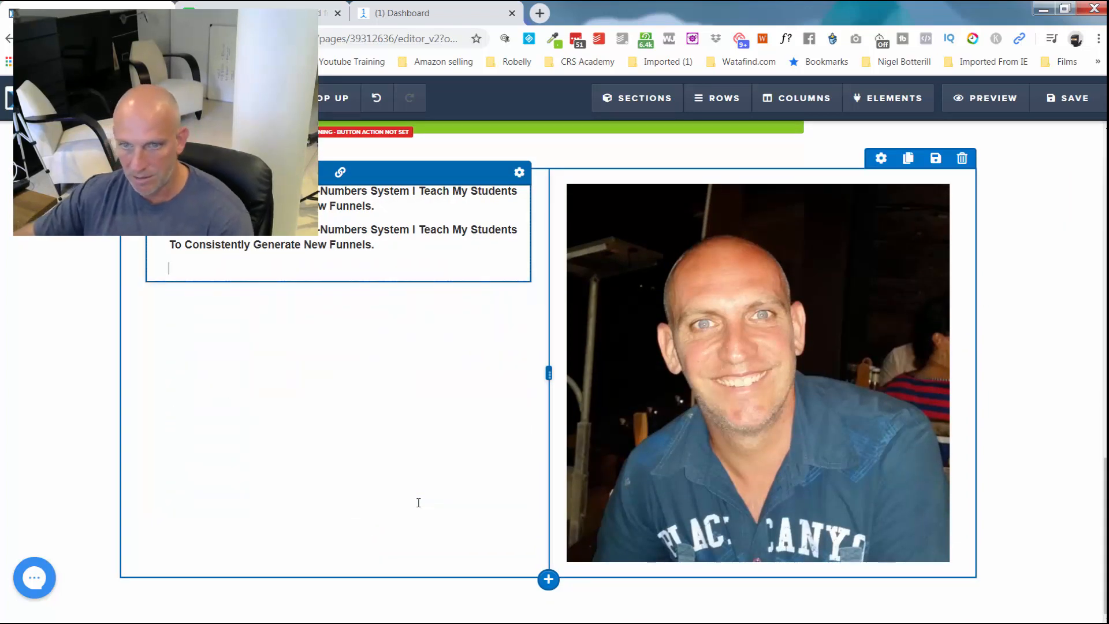
{"action": "key", "text": "ctrl+v"}
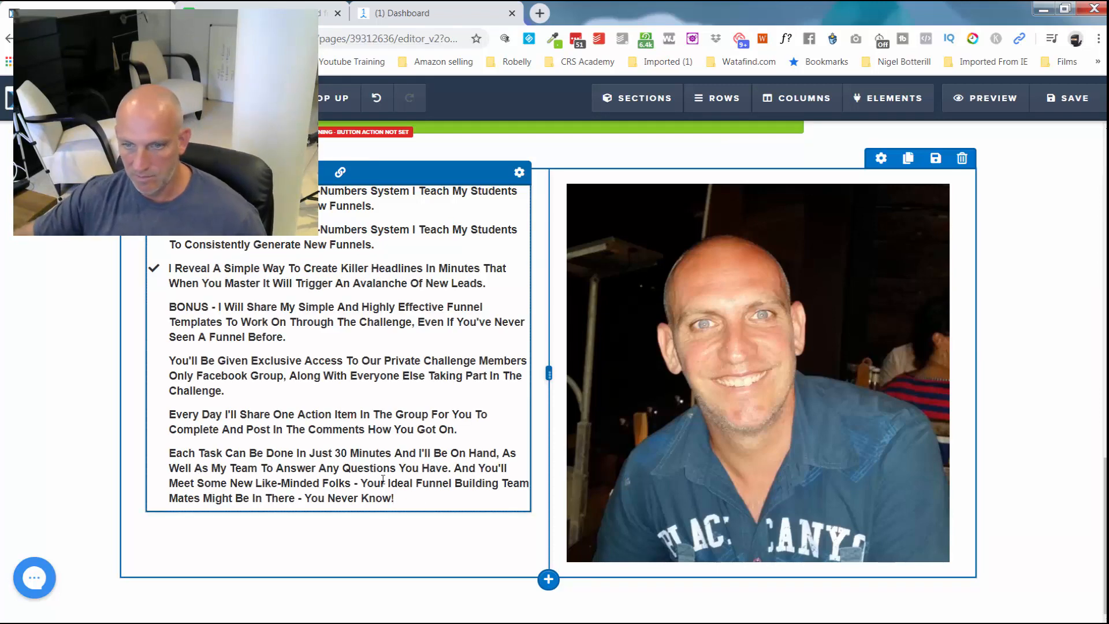
Cut the lines from "BONUS - I Will Share" onward and paste them back as a separate bullet in the benefits list
{"action": "left_click_drag", "start_coordinate": [395, 498], "coordinate": [173, 303]}
{"action": "key", "text": "ctrl+x"}
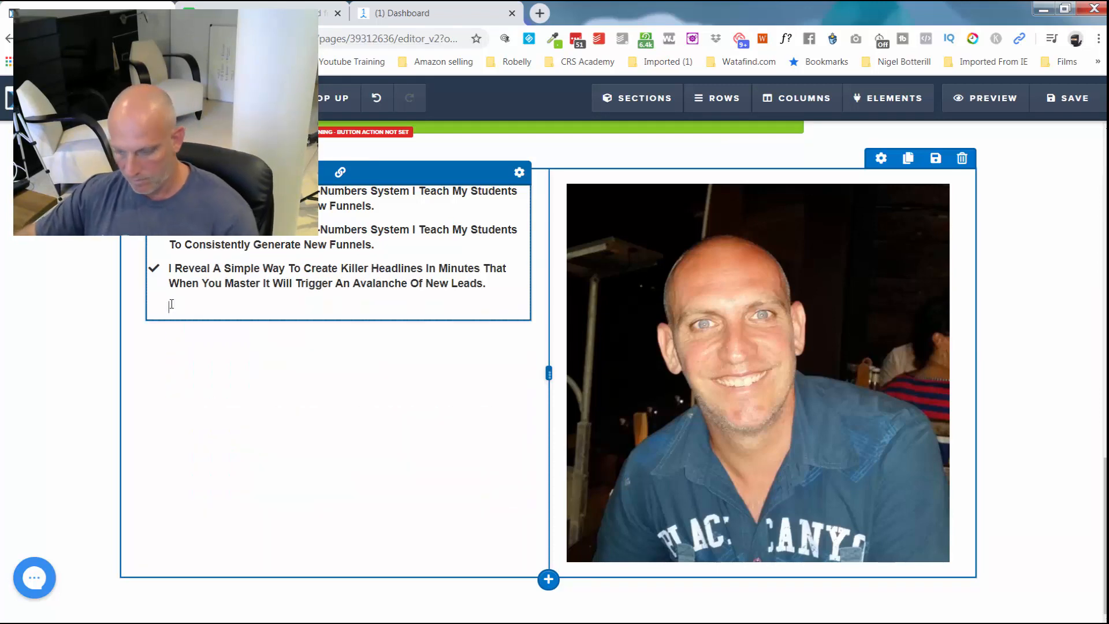
{"action": "key", "text": "BackSpace"}
{"action": "key", "text": "Return"}
{"action": "key", "text": "ctrl+v"}
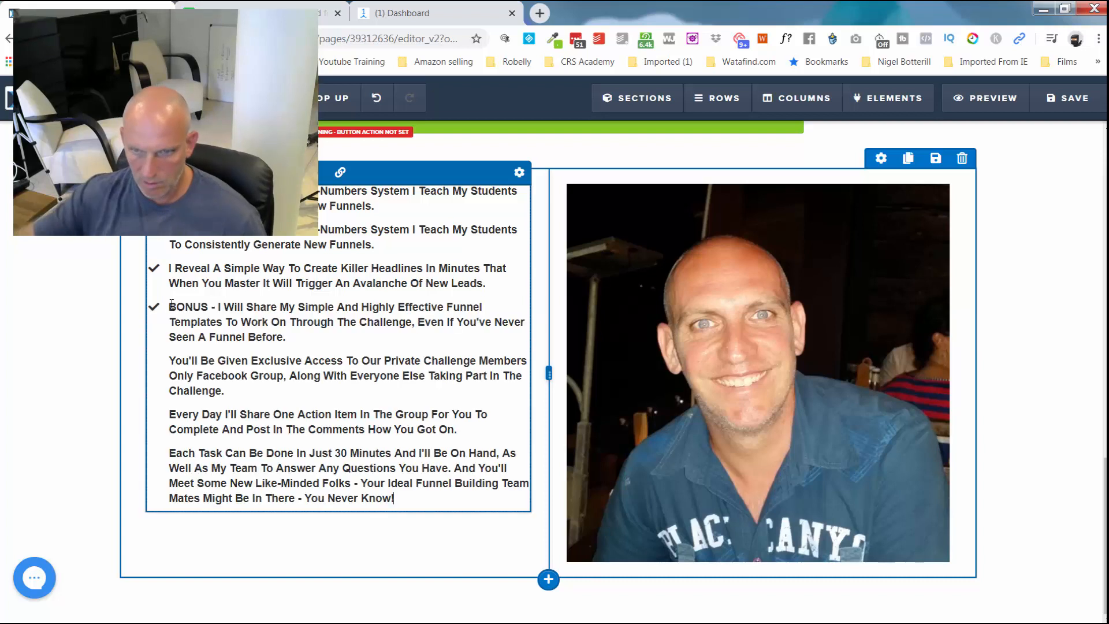
Remove and restore the lines from "You'll Be Given Exclusive Access" onward so that this benefit gets its own bullet
{"action": "left_click_drag", "start_coordinate": [168, 361], "coordinate": [421, 498]}
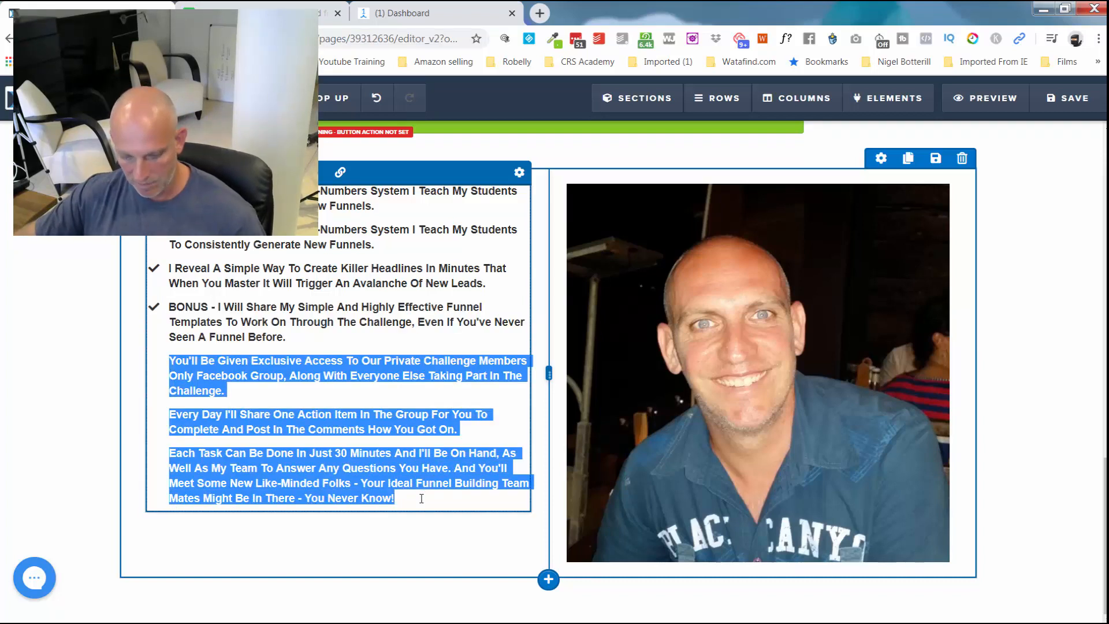
{"action": "key", "text": "BackSpace"}
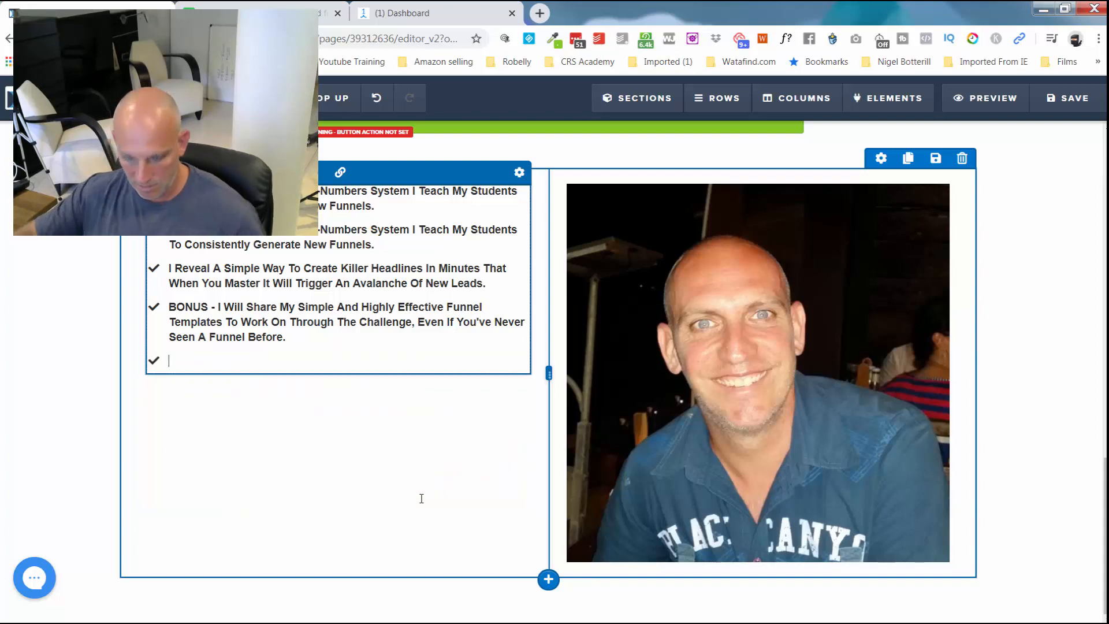
{"action": "key", "text": "ctrl+z"}
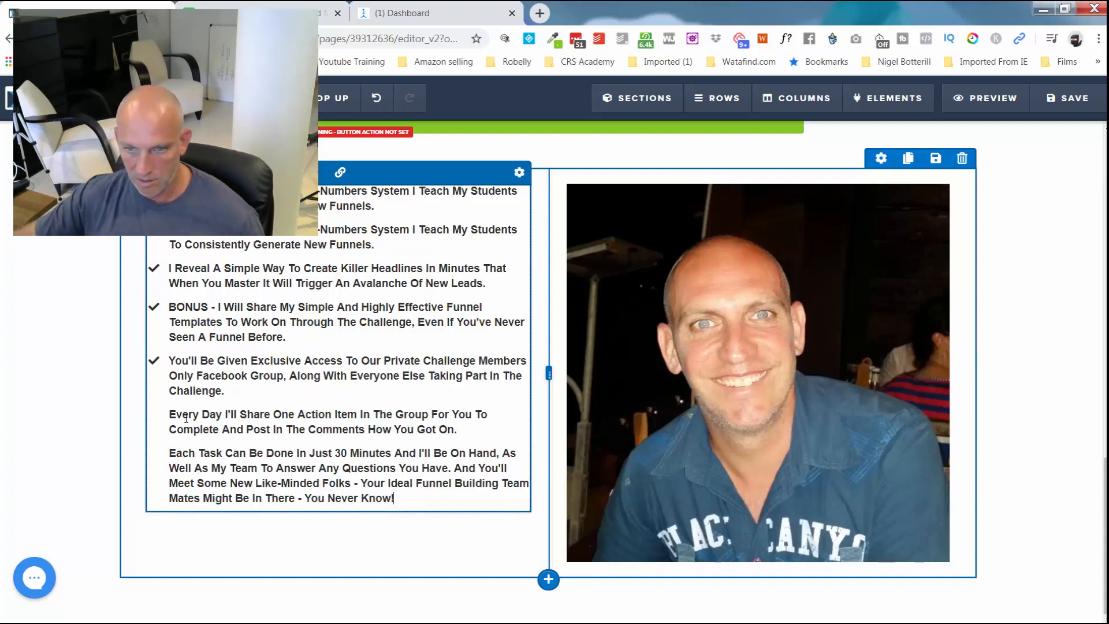
Cut the last two benefits and paste them back on a new bullet starting with "Every Day I'll Share One Action Item"
{"action": "left_click_drag", "start_coordinate": [248, 454], "coordinate": [403, 503]}
{"action": "key", "text": "ctrl+c"}
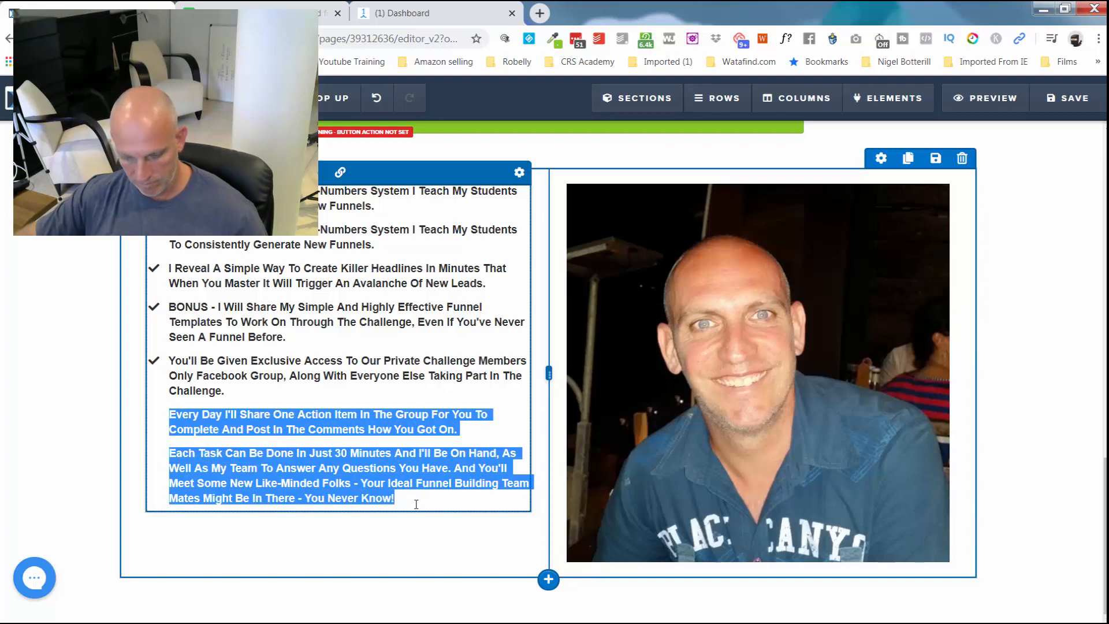
{"action": "key", "text": "BackSpace"}
{"action": "key", "text": "BackSpace"}
{"action": "key", "text": "Return"}
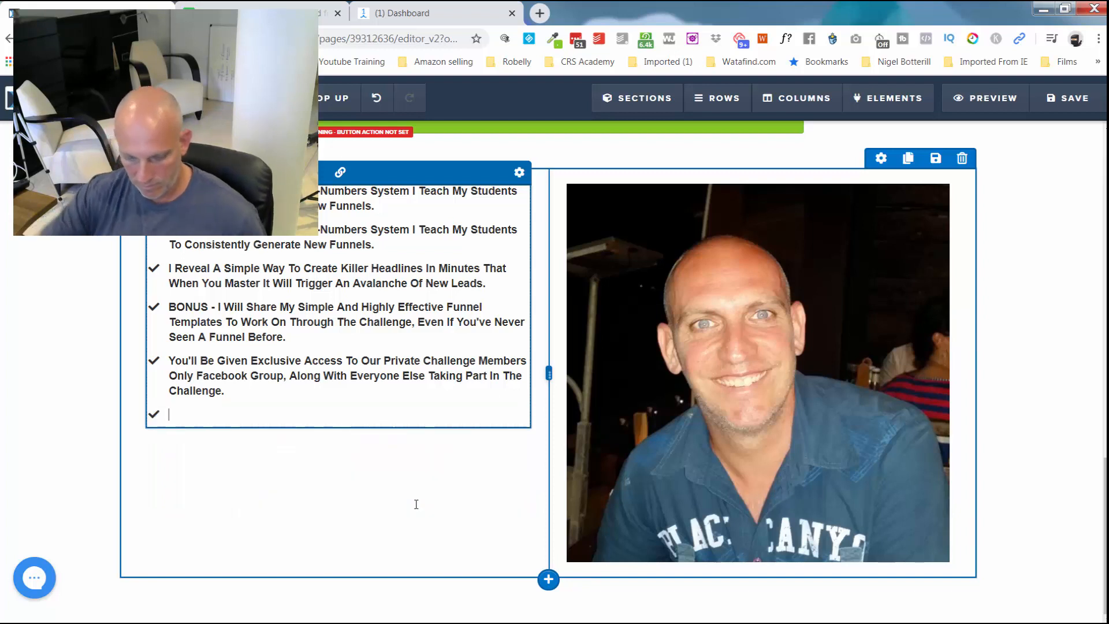
{"action": "key", "text": "ctrl+v"}
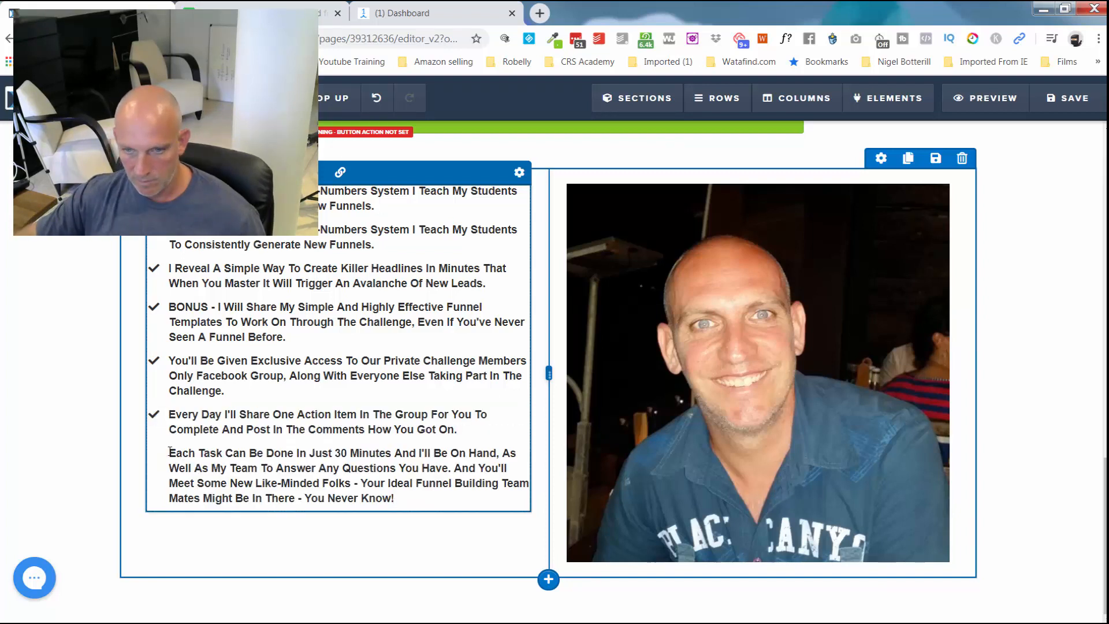
Cut the final "Each Task Can Be Done In Just 30 Minutes" paragraph, paste it back as its own bullet and finish editing the list
{"action": "left_click_drag", "start_coordinate": [169, 452], "coordinate": [441, 494]}
{"action": "key", "text": "ctrl+c"}
{"action": "key", "text": "BackSpace"}
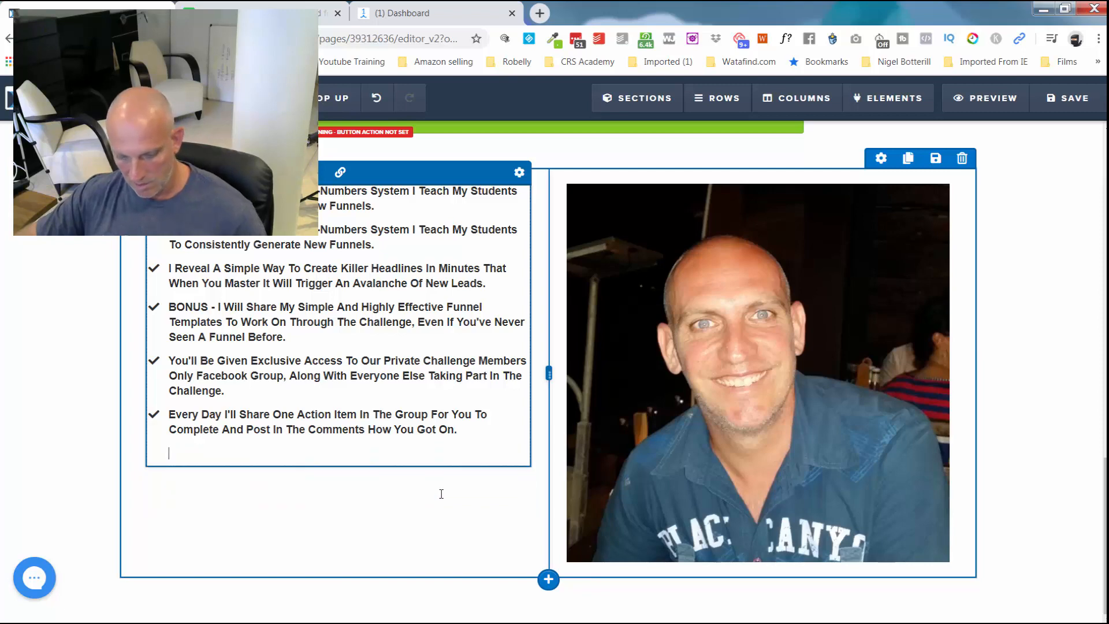
{"action": "key", "text": "ctrl+v"}
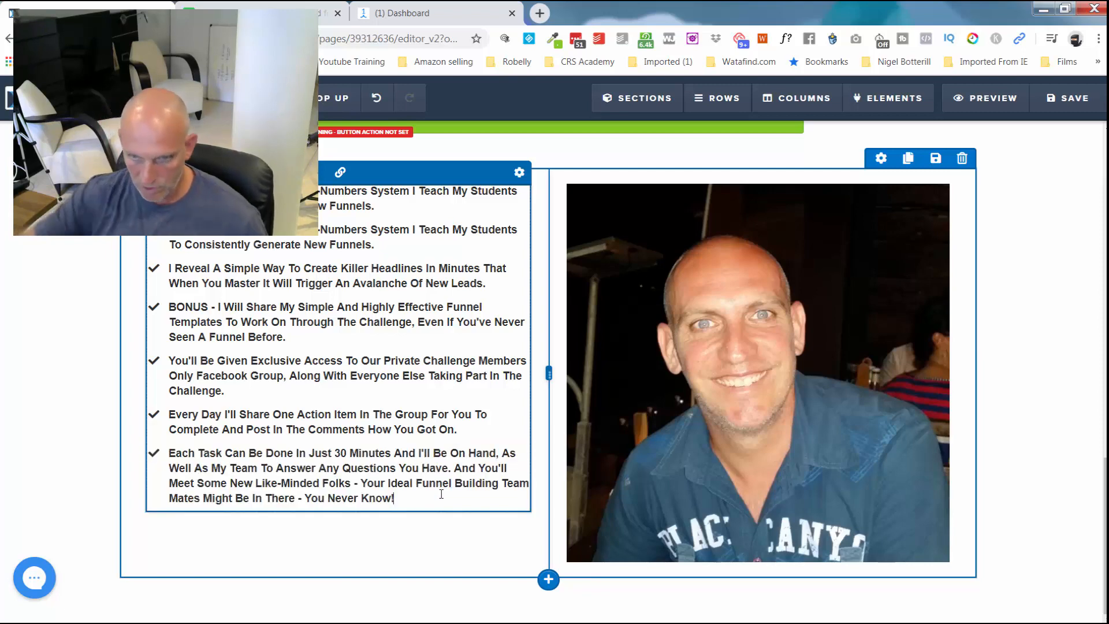
{"action": "left_click", "coordinate": [1066, 310]}
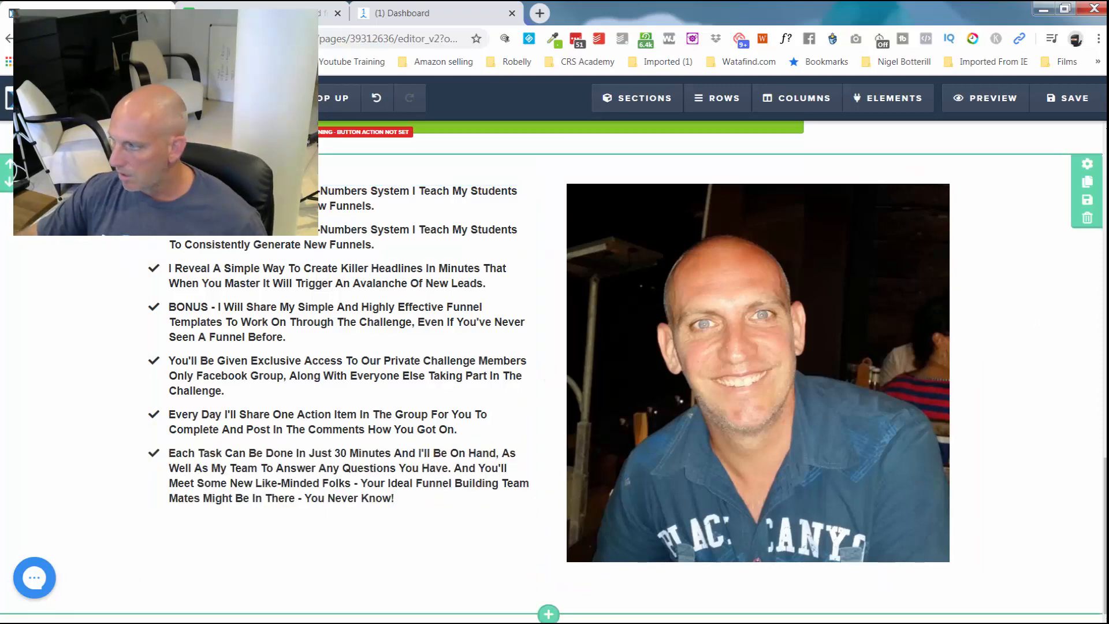
Give the section containing the benefits list and portrait the dark grey textured image from the Gradient / Simple Color backgrounds
{"action": "left_click", "coordinate": [1085, 166]}
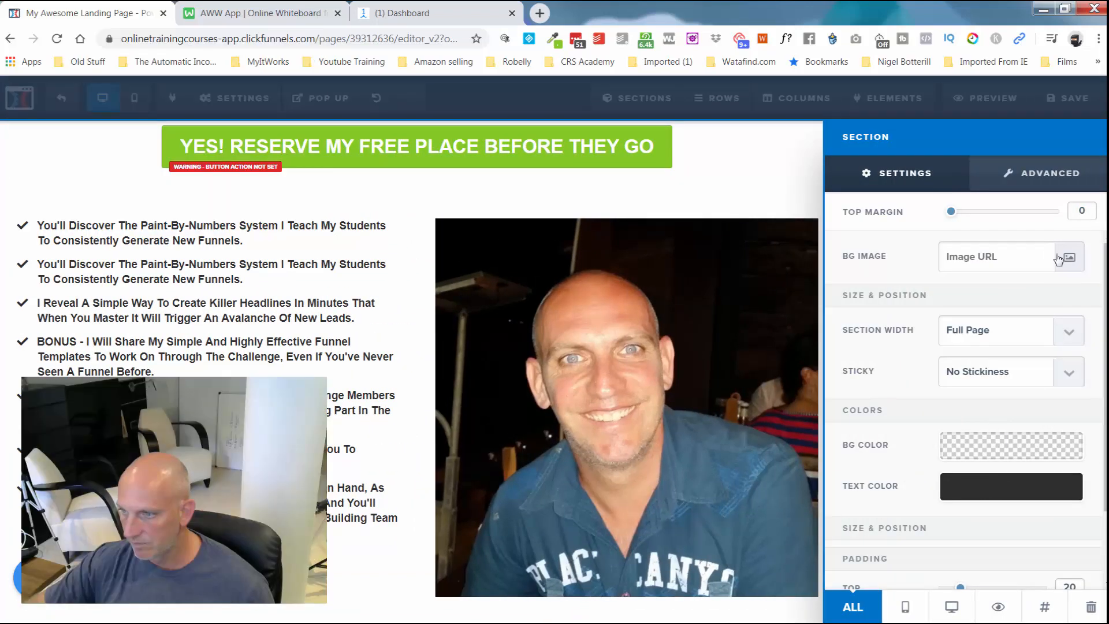
{"action": "left_click", "coordinate": [1059, 259]}
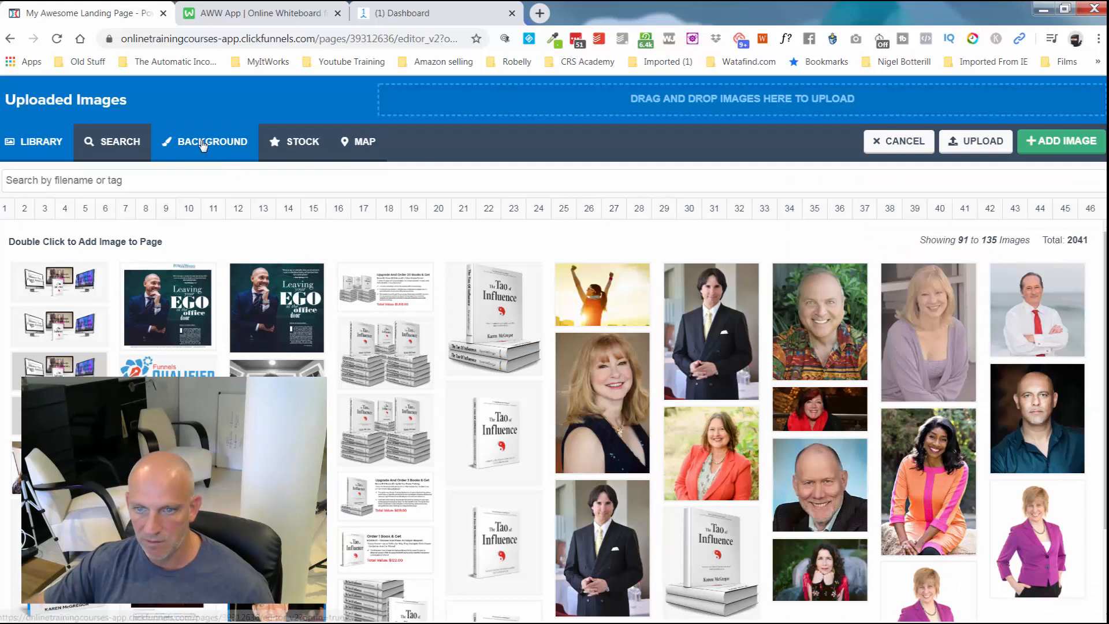
{"action": "left_click", "coordinate": [202, 144]}
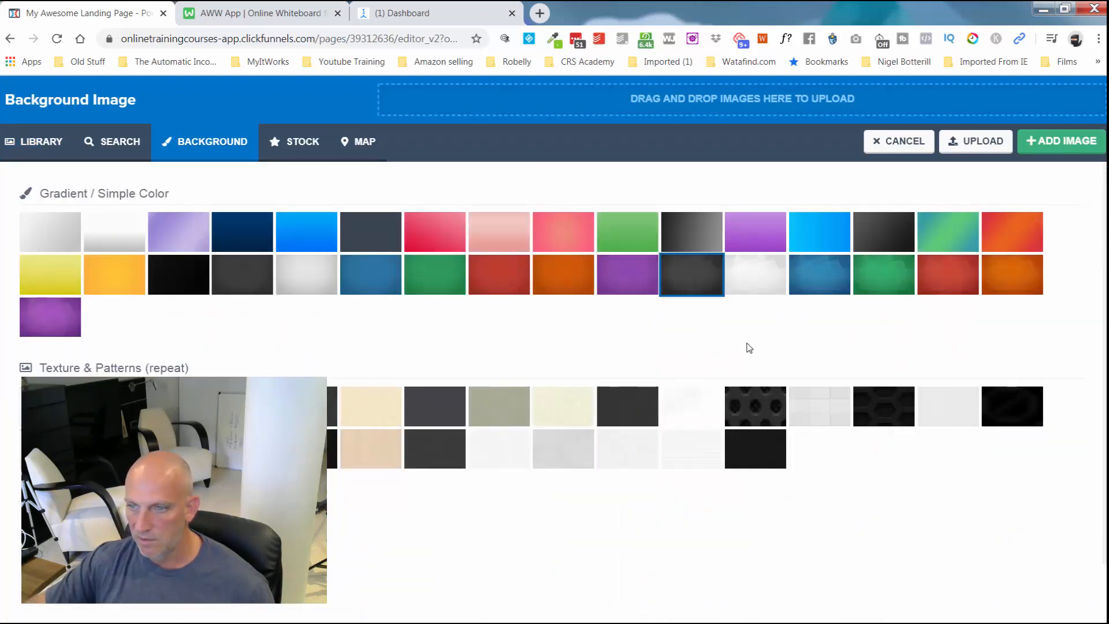
{"action": "left_click", "coordinate": [1065, 143]}
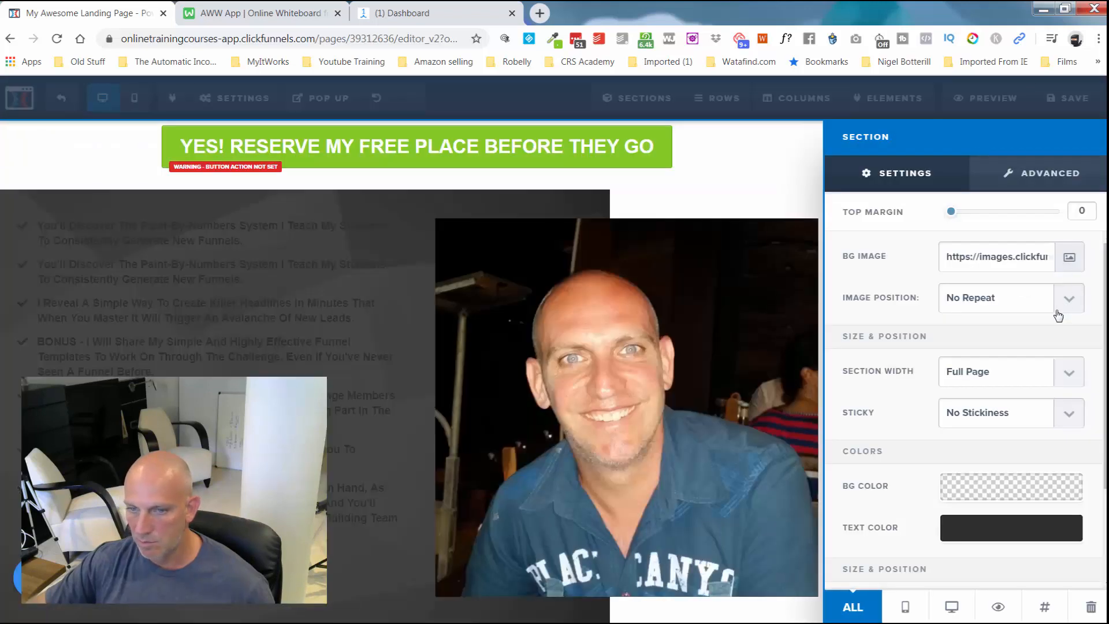
{"action": "left_click", "coordinate": [370, 329]}
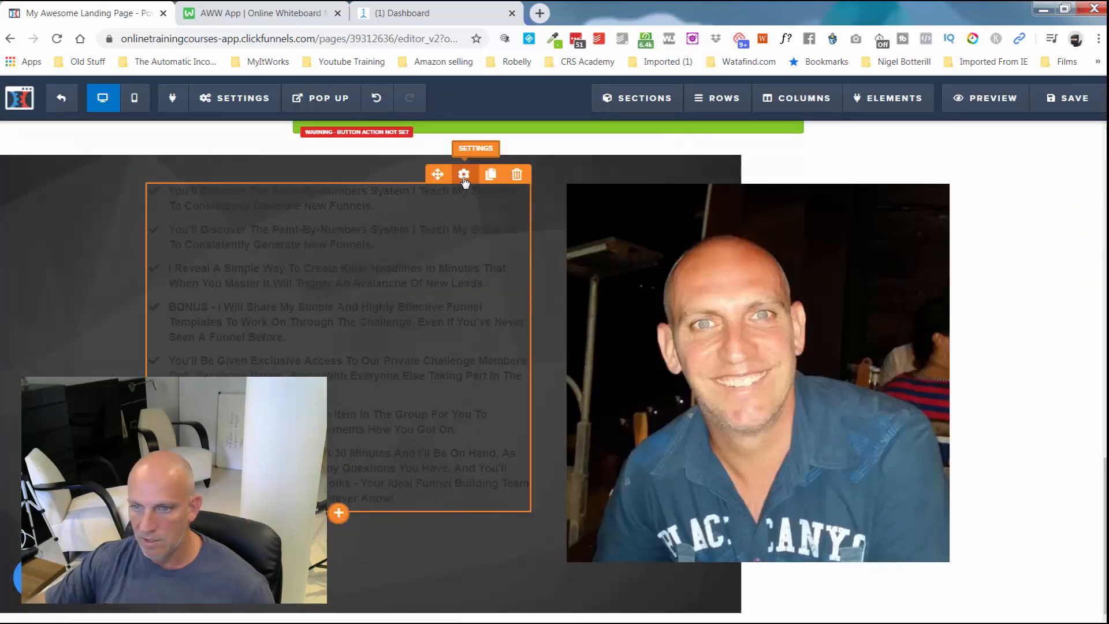
Set the bullet list's text color and bold color to white (#ffffff)
{"action": "left_click", "coordinate": [467, 303]}
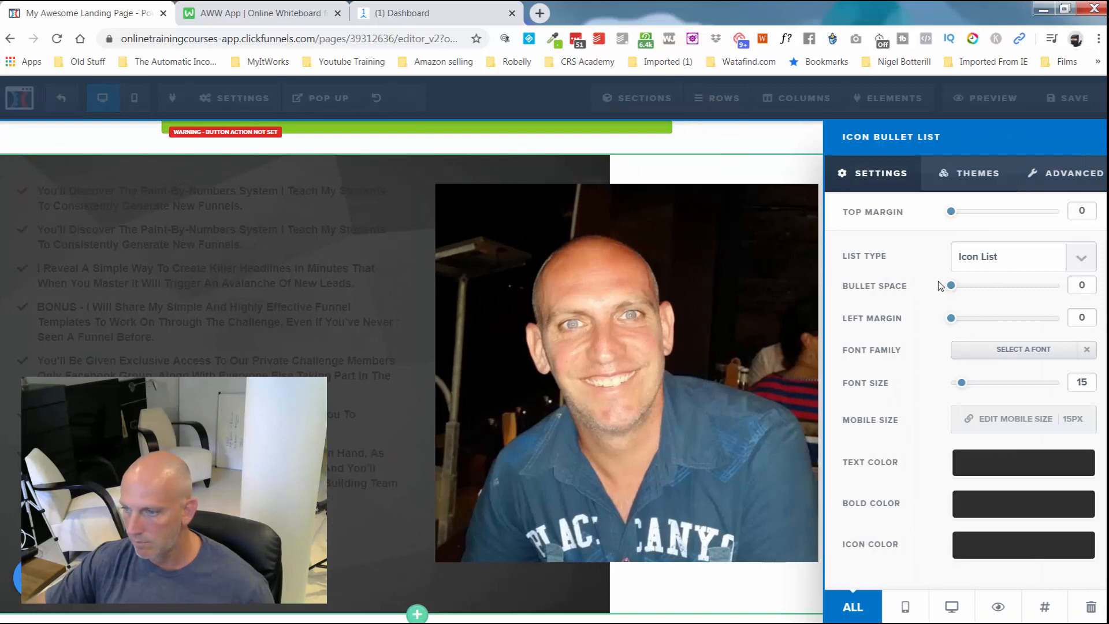
{"action": "left_click", "coordinate": [1015, 464]}
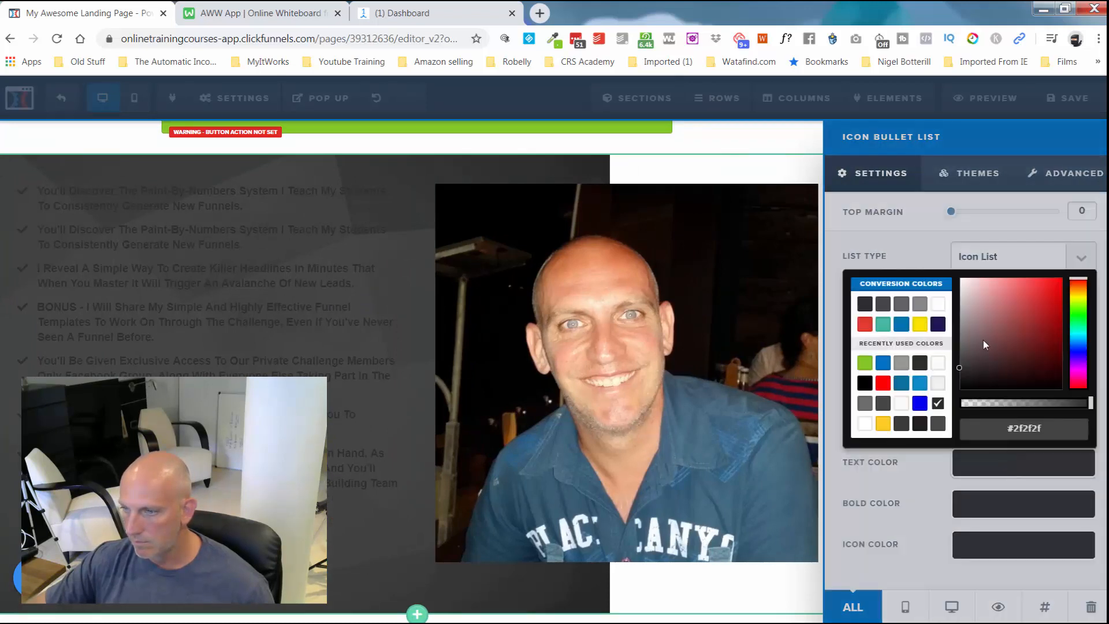
{"action": "left_click", "coordinate": [937, 304]}
{"action": "left_click", "coordinate": [969, 508]}
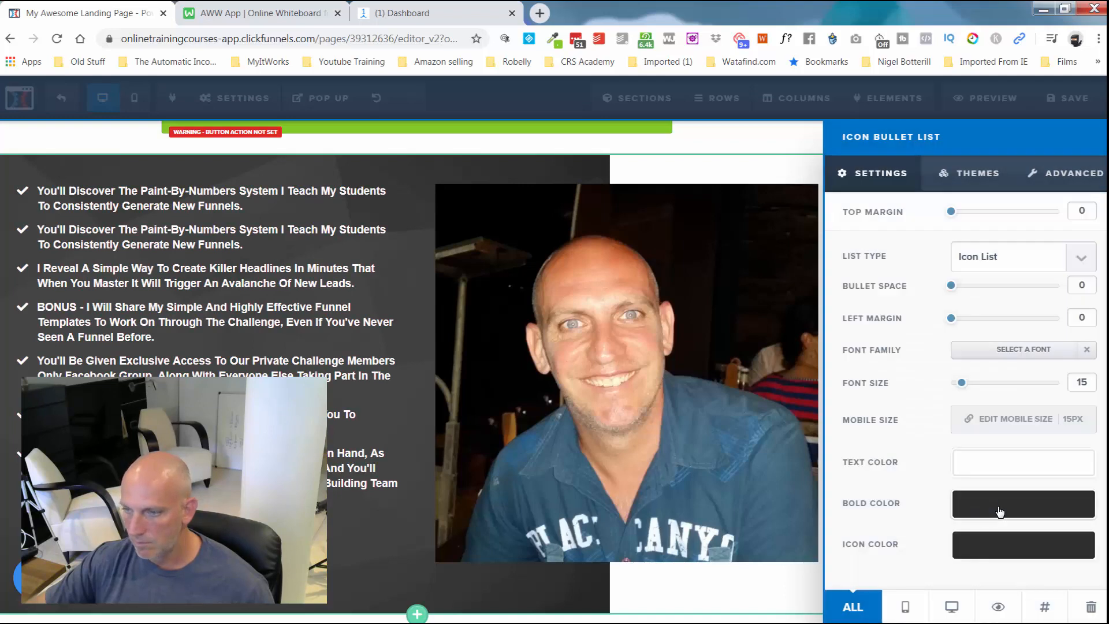
{"action": "left_click", "coordinate": [1000, 511]}
{"action": "left_click", "coordinate": [969, 339]}
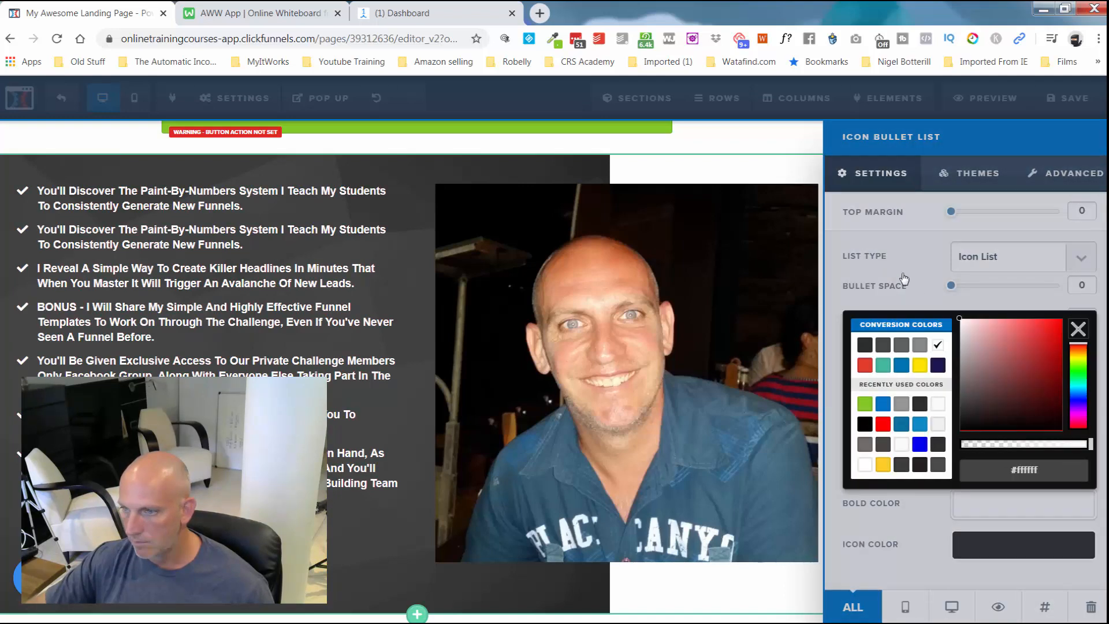
{"action": "left_click", "coordinate": [874, 256]}
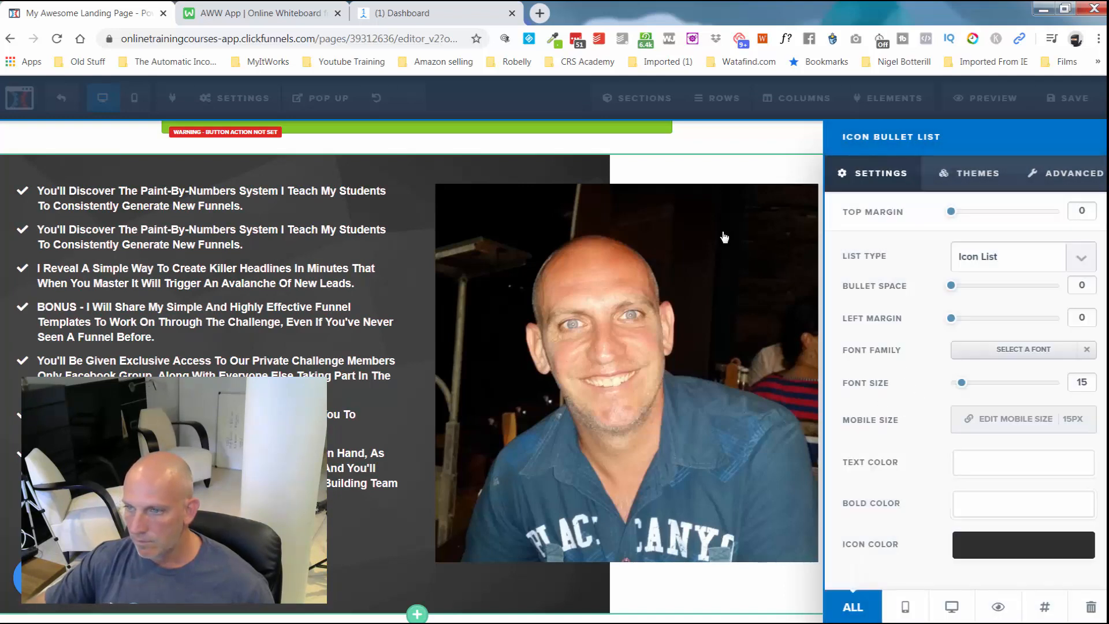
{"action": "left_click", "coordinate": [723, 168]}
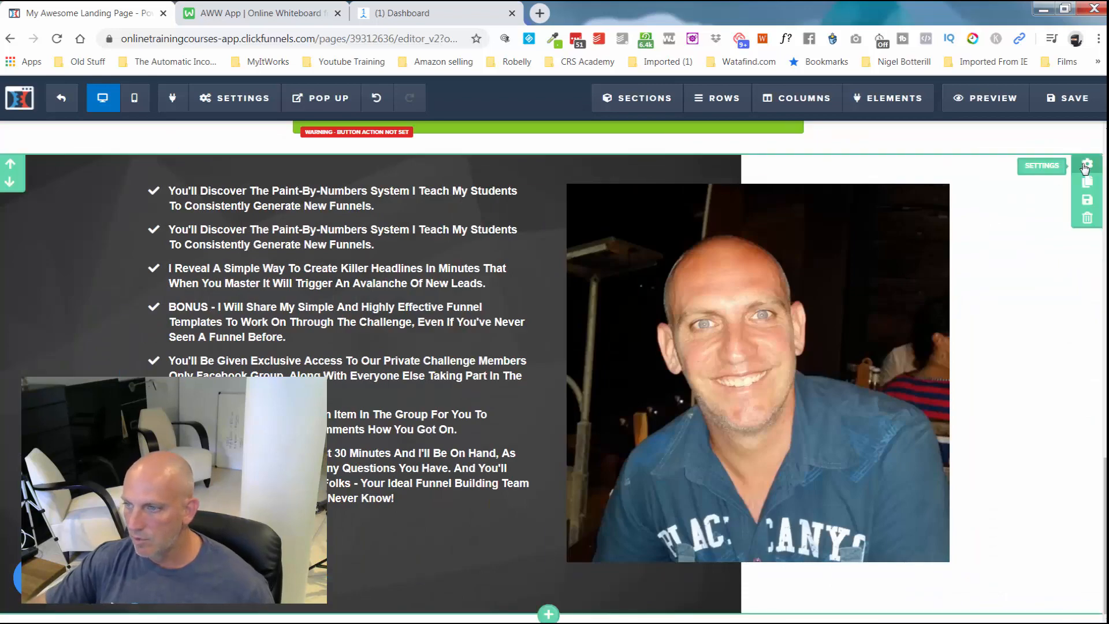
Set the benefits section's background image position to Full Center (Parallax)
{"action": "left_click", "coordinate": [1088, 167]}
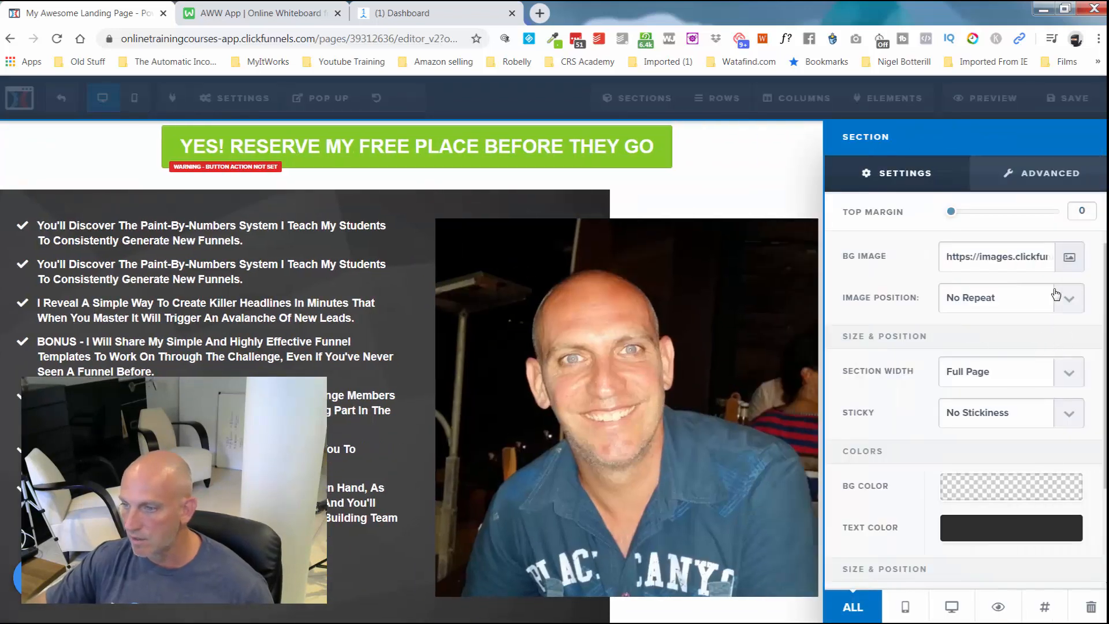
{"action": "left_click", "coordinate": [1063, 299]}
{"action": "left_click", "coordinate": [1042, 319]}
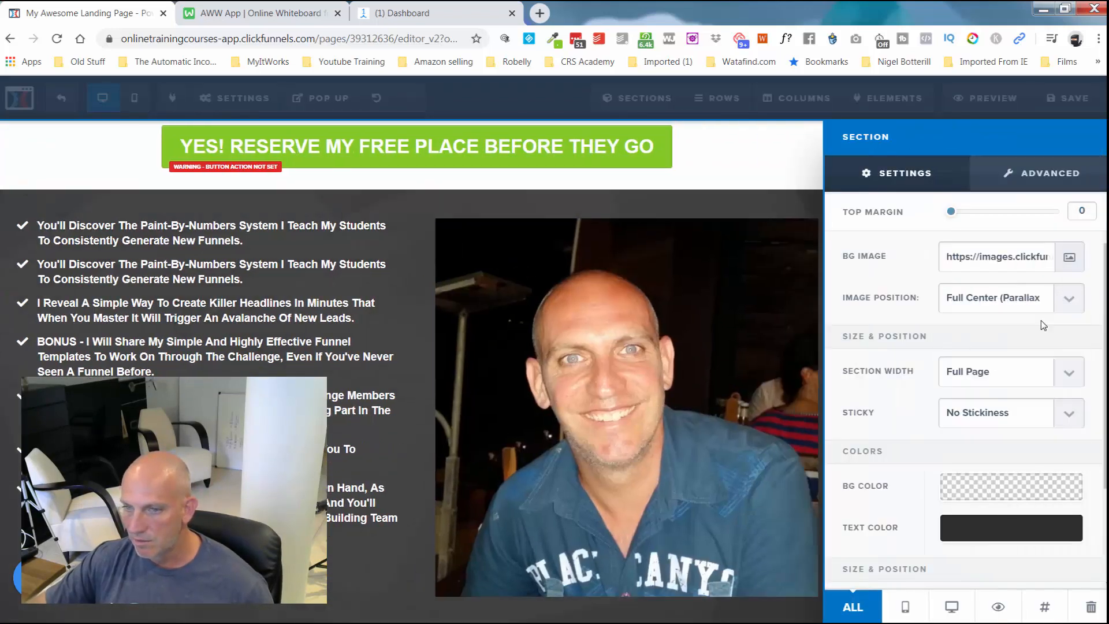
{"action": "left_click", "coordinate": [500, 319]}
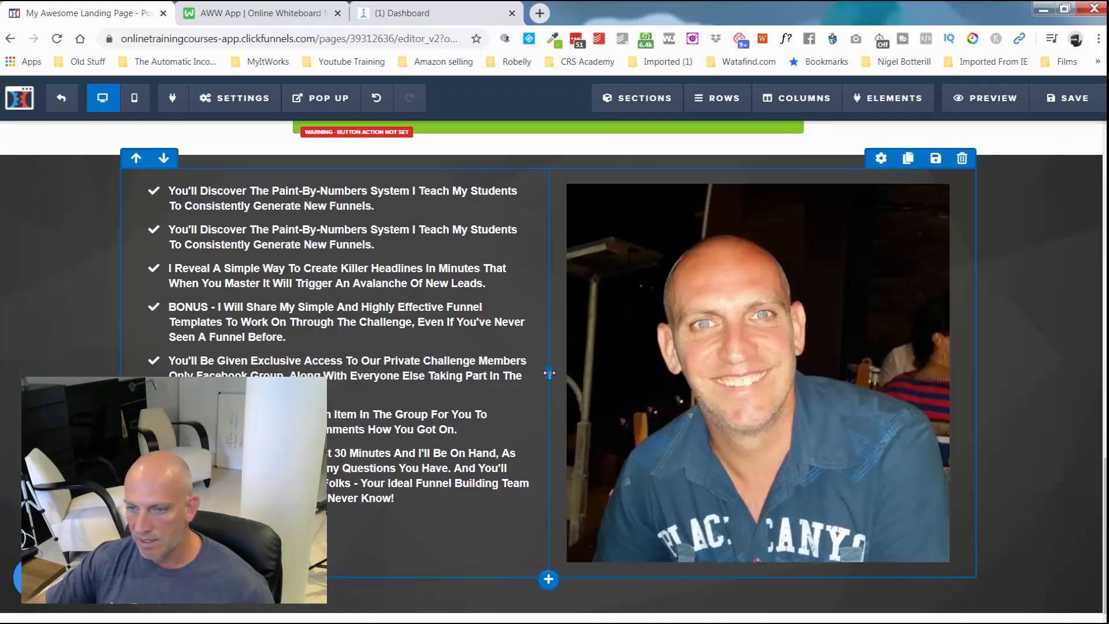
Widen the benefits column by shifting the column divider toward the portrait, and set the bullet list's font size to 18
{"action": "left_click_drag", "start_coordinate": [582, 377], "coordinate": [622, 374]}
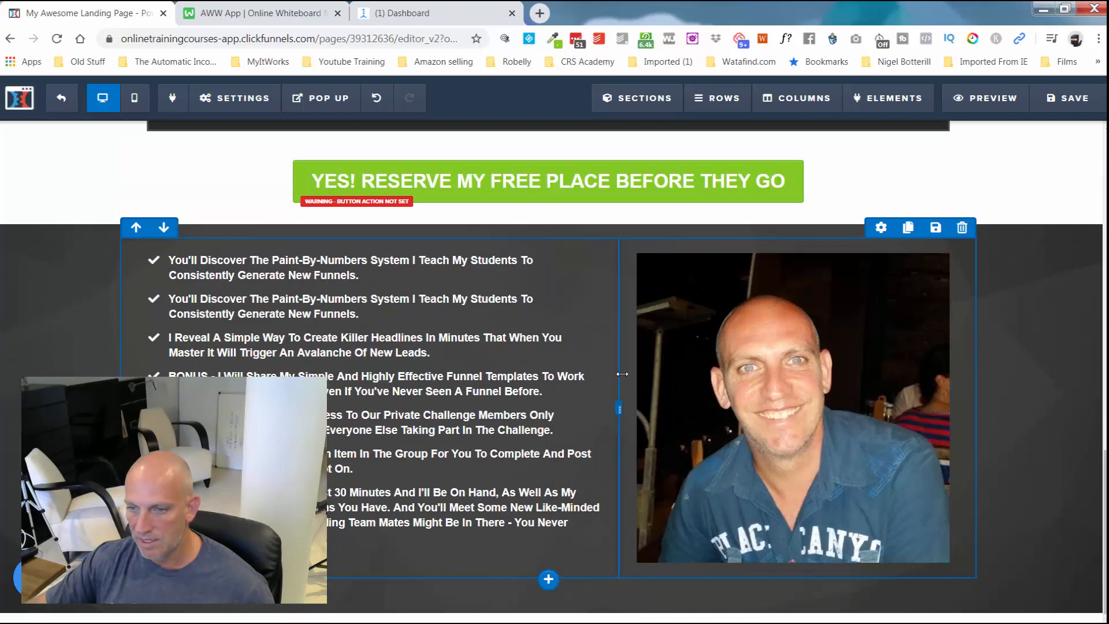
{"action": "left_click", "coordinate": [541, 296]}
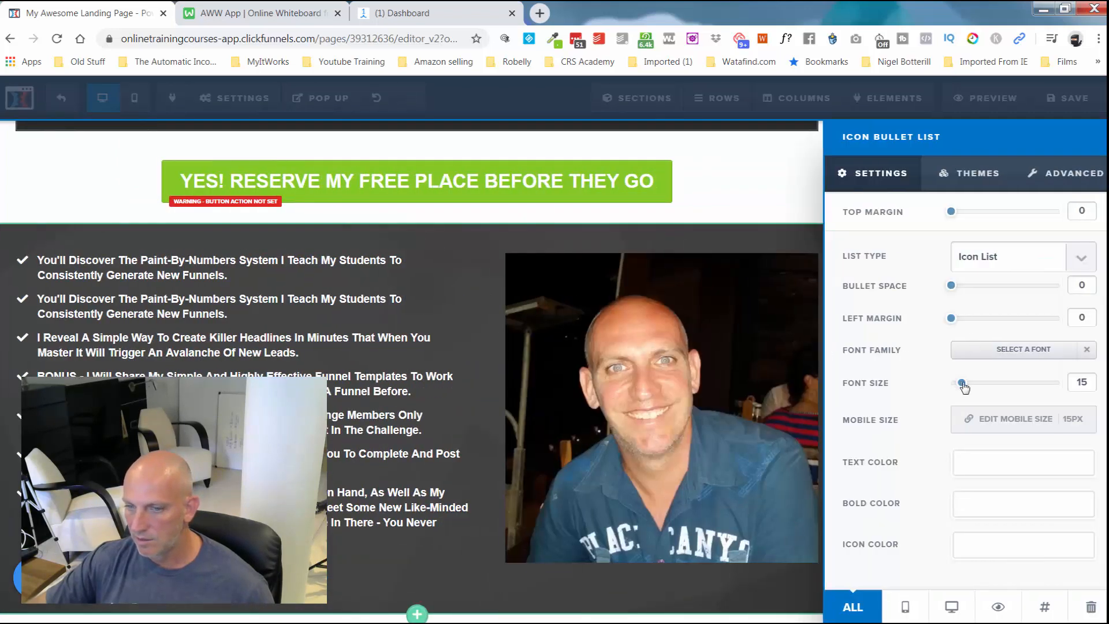
{"action": "left_click_drag", "start_coordinate": [963, 387], "coordinate": [966, 390]}
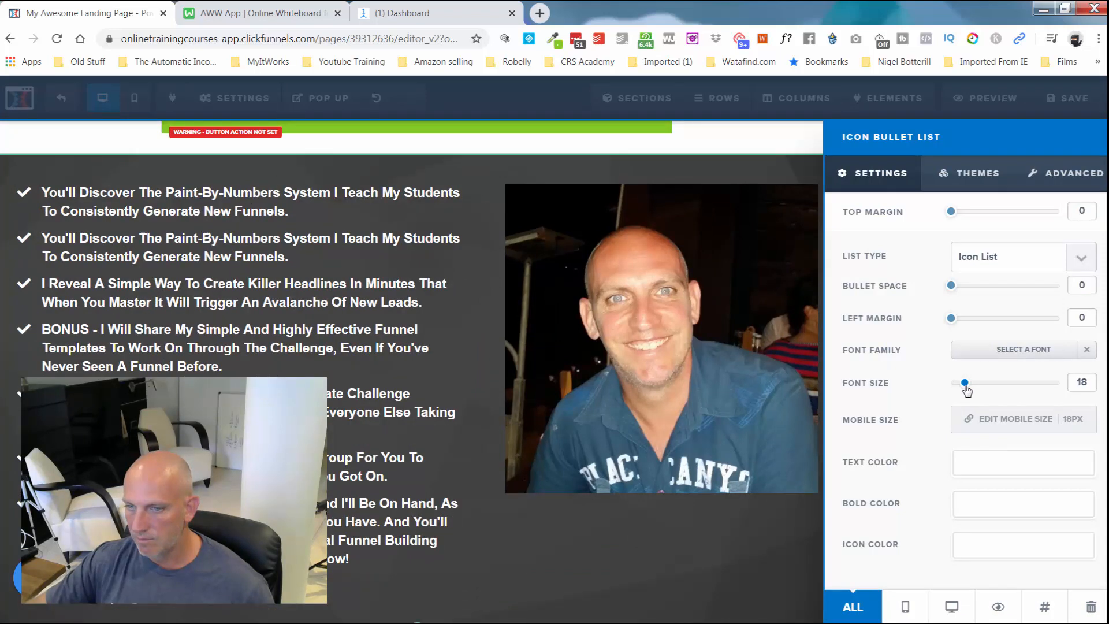
{"action": "left_click", "coordinate": [744, 547]}
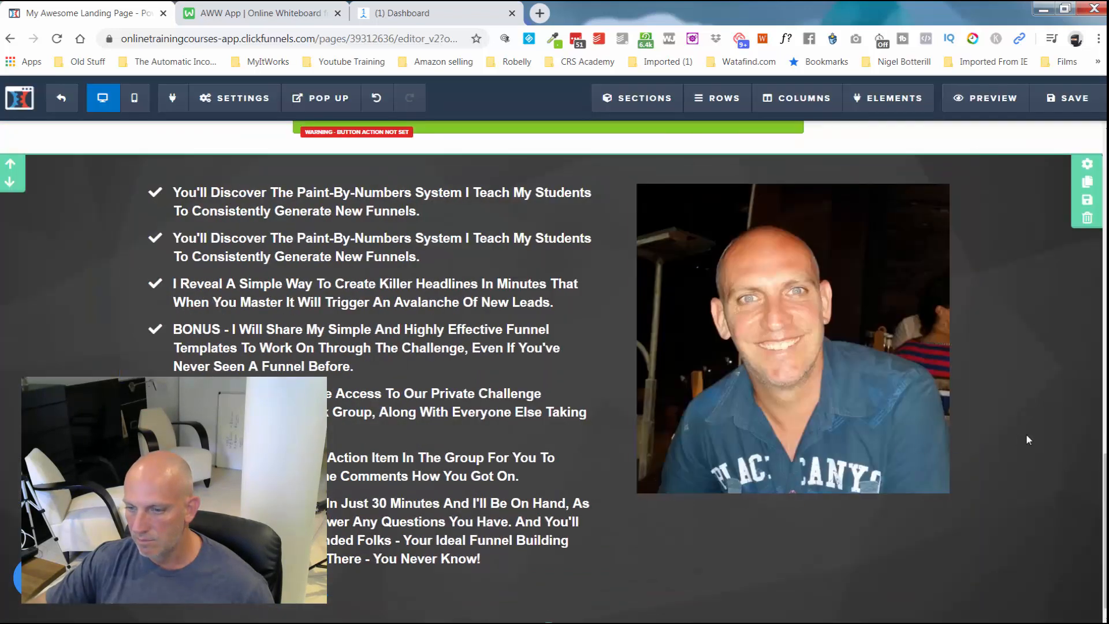
Add a sub-headline below the portrait and replace its placeholder text with "Hosted By:" followed by the host's full name
{"action": "scroll", "coordinate": [1027, 432], "scroll_direction": "up", "scroll_amount": 3}
{"action": "scroll", "coordinate": [1029, 439], "scroll_direction": "down", "scroll_amount": 1}
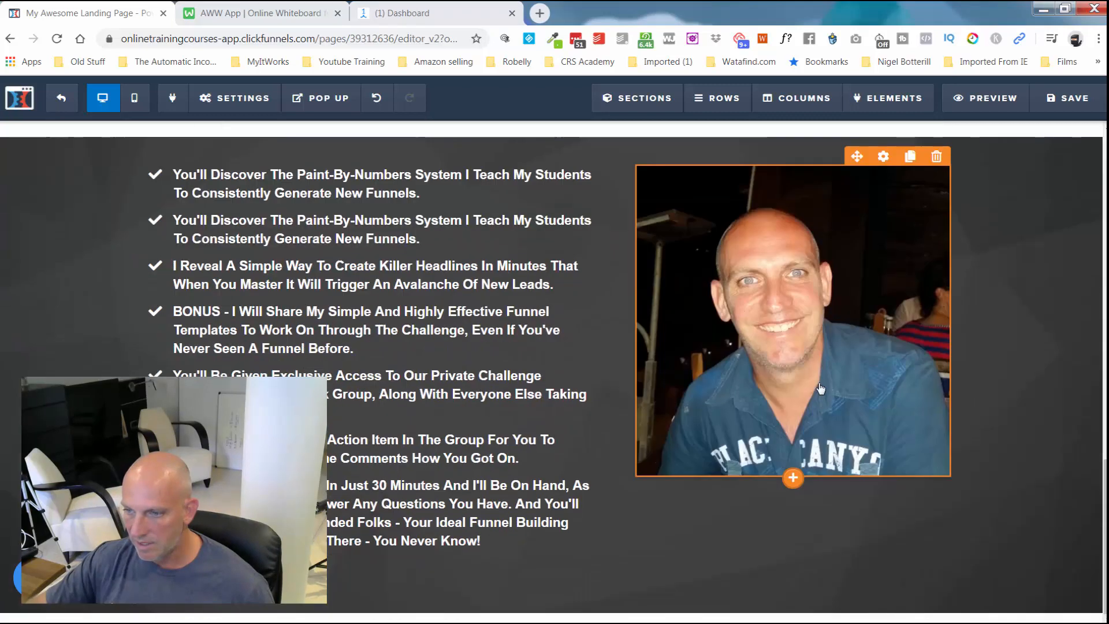
{"action": "scroll", "coordinate": [826, 372], "scroll_direction": "down", "scroll_amount": 3}
{"action": "left_click", "coordinate": [792, 479]}
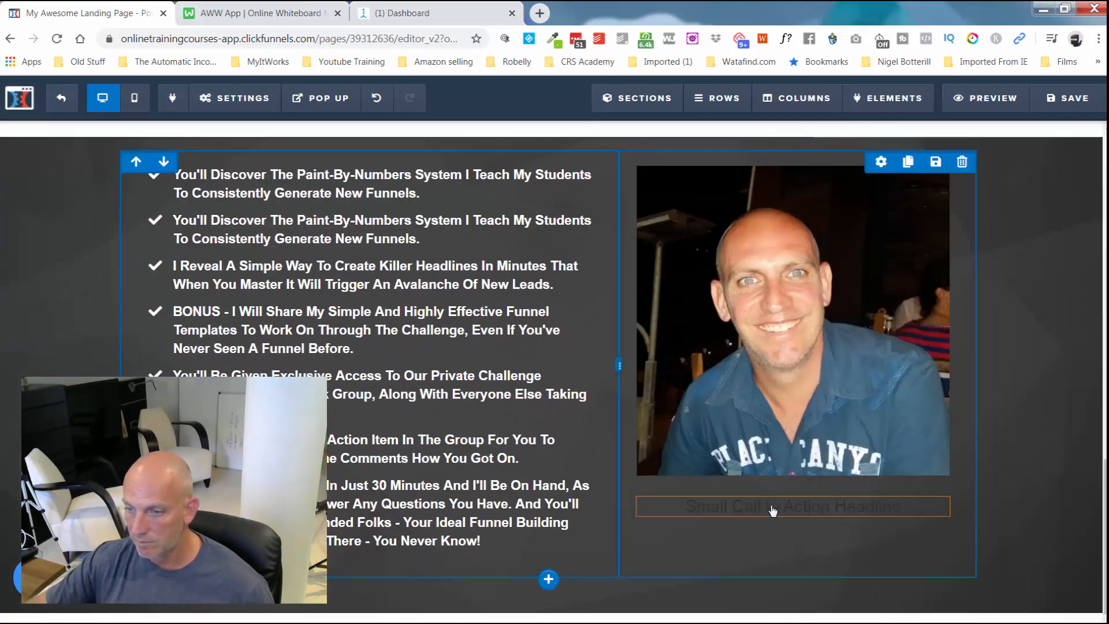
{"action": "left_click", "coordinate": [771, 508]}
{"action": "triple_click", "coordinate": [773, 506]}
{"action": "key", "text": "BackSpace"}
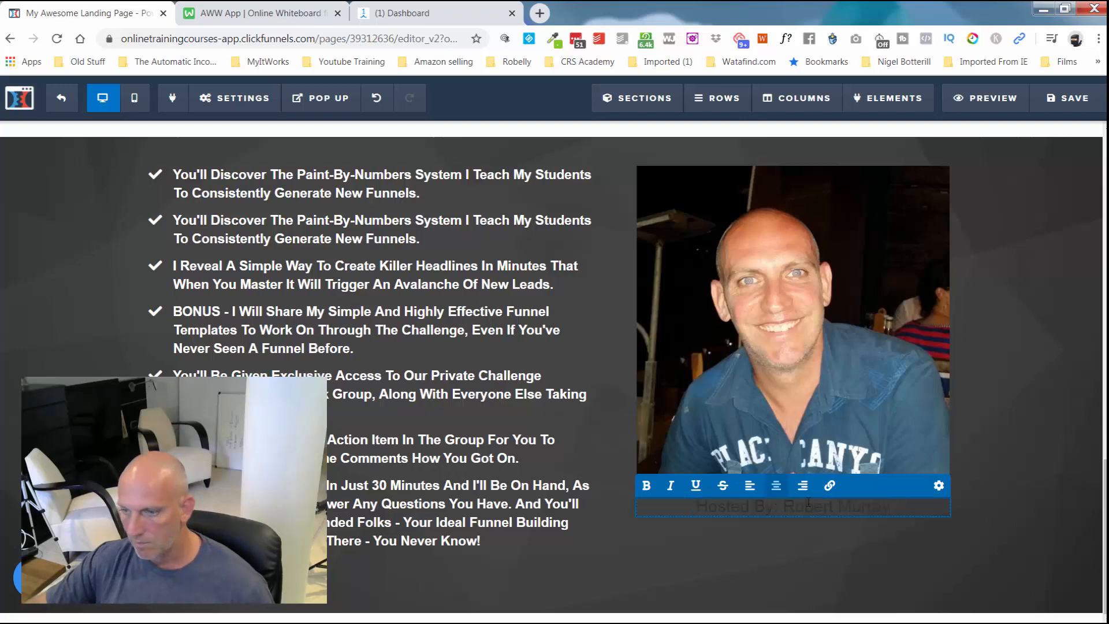
Set the text color of the "Hosted By" sub-headline to white
{"action": "left_click", "coordinate": [939, 486]}
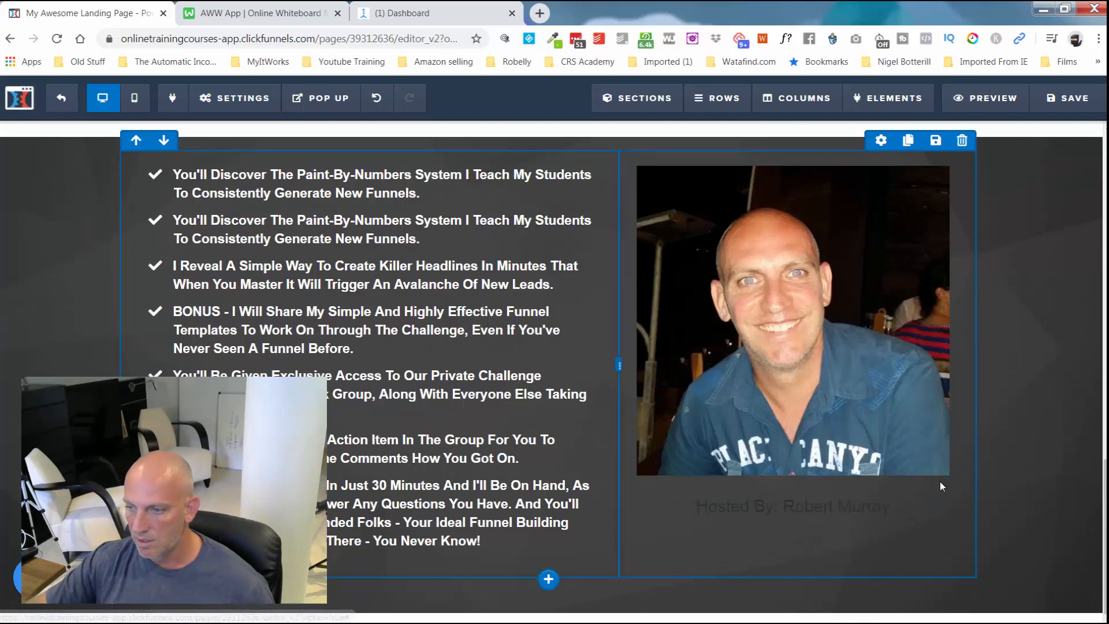
{"action": "mouse_move", "coordinate": [925, 502]}
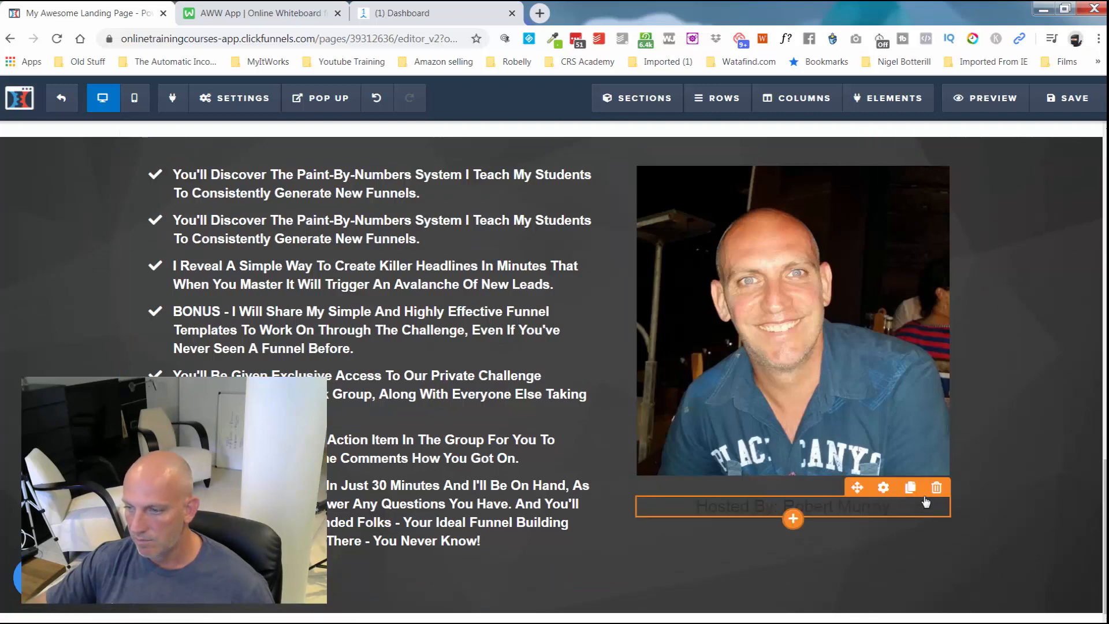
{"action": "left_click", "coordinate": [884, 487]}
{"action": "left_click", "coordinate": [982, 363]}
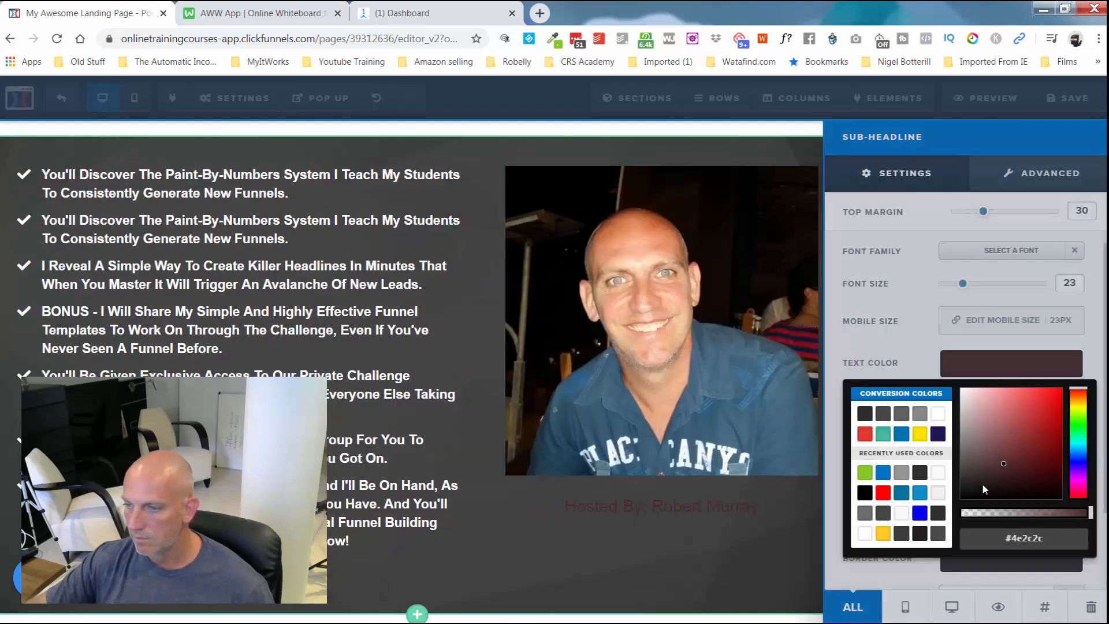
{"action": "left_click_drag", "start_coordinate": [983, 485], "coordinate": [922, 359]}
{"action": "left_click", "coordinate": [893, 335]}
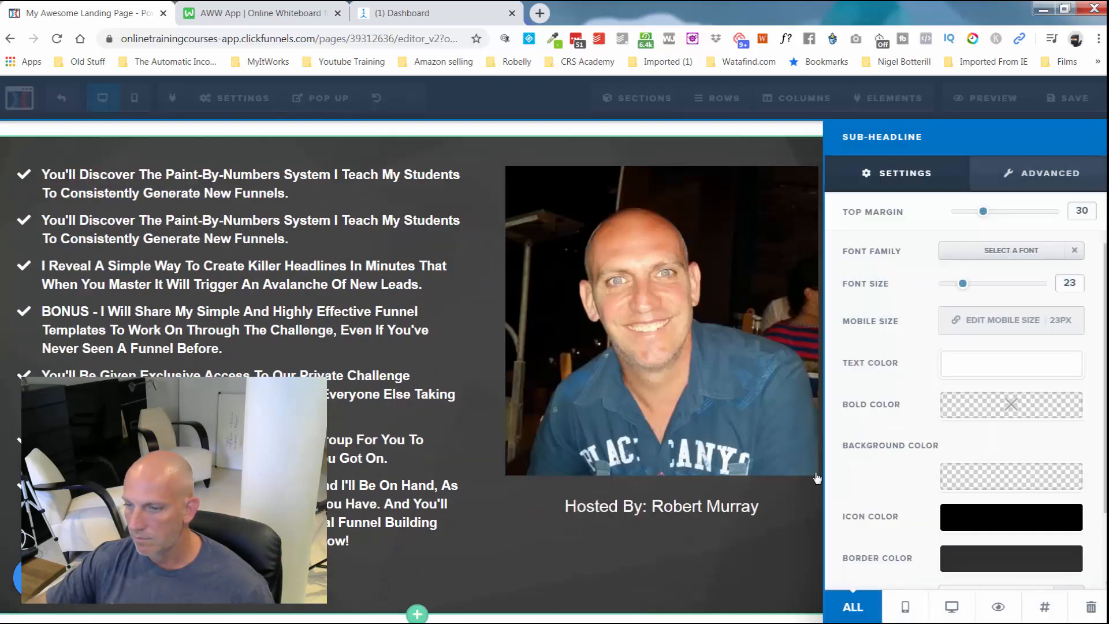
{"action": "left_click", "coordinate": [784, 310]}
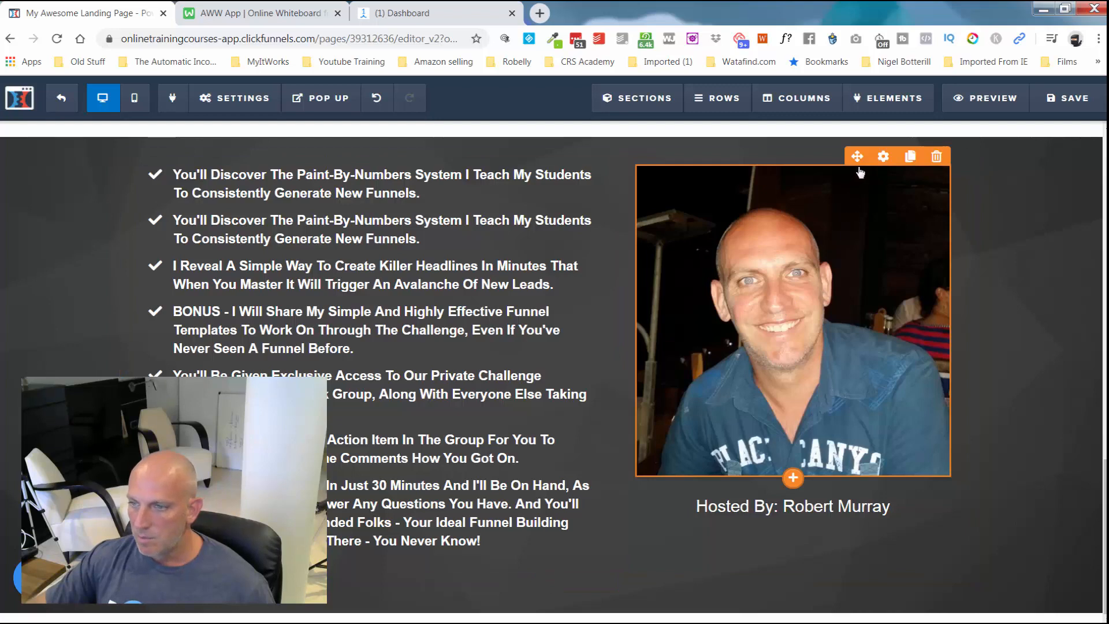
Set the portrait image's top margin to 20
{"action": "left_click", "coordinate": [882, 155]}
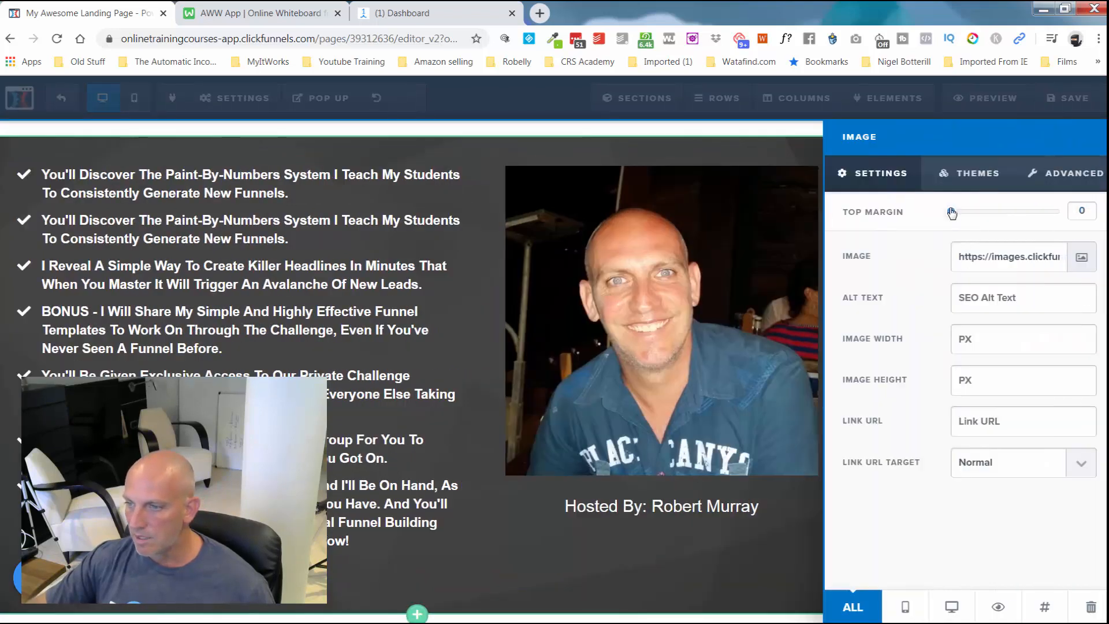
{"action": "left_click_drag", "start_coordinate": [951, 213], "coordinate": [968, 213]}
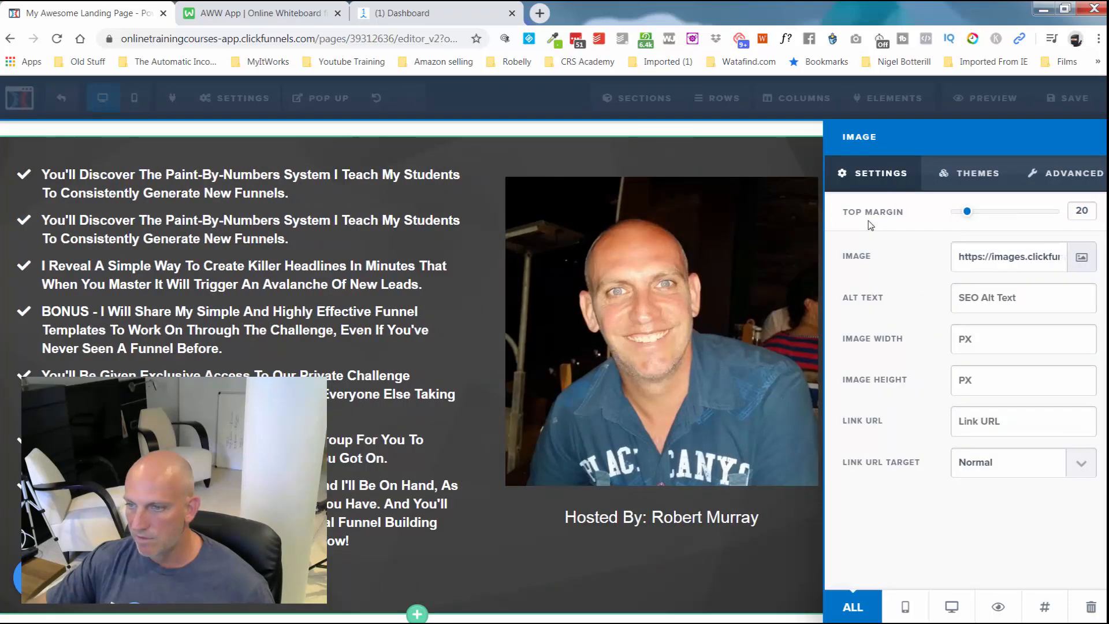
{"action": "left_click", "coordinate": [732, 163]}
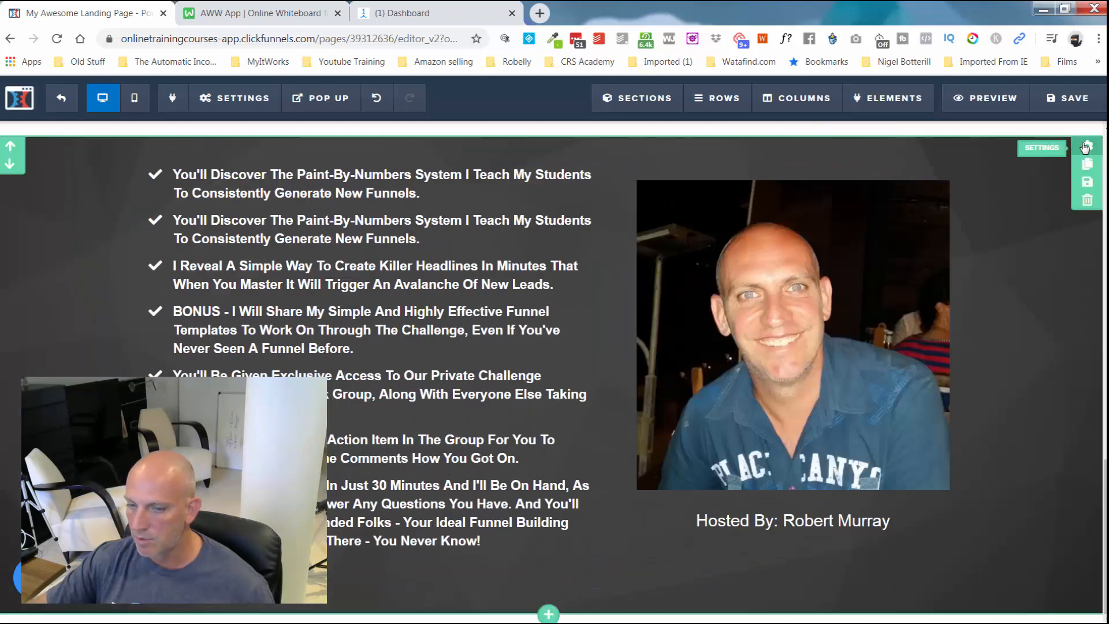
Set the benefits section's bottom padding to 0 and save the page, leaving the SEO meta data as it is
{"action": "left_click", "coordinate": [1049, 428]}
{"action": "scroll", "coordinate": [1007, 482], "scroll_direction": "down", "scroll_amount": 2}
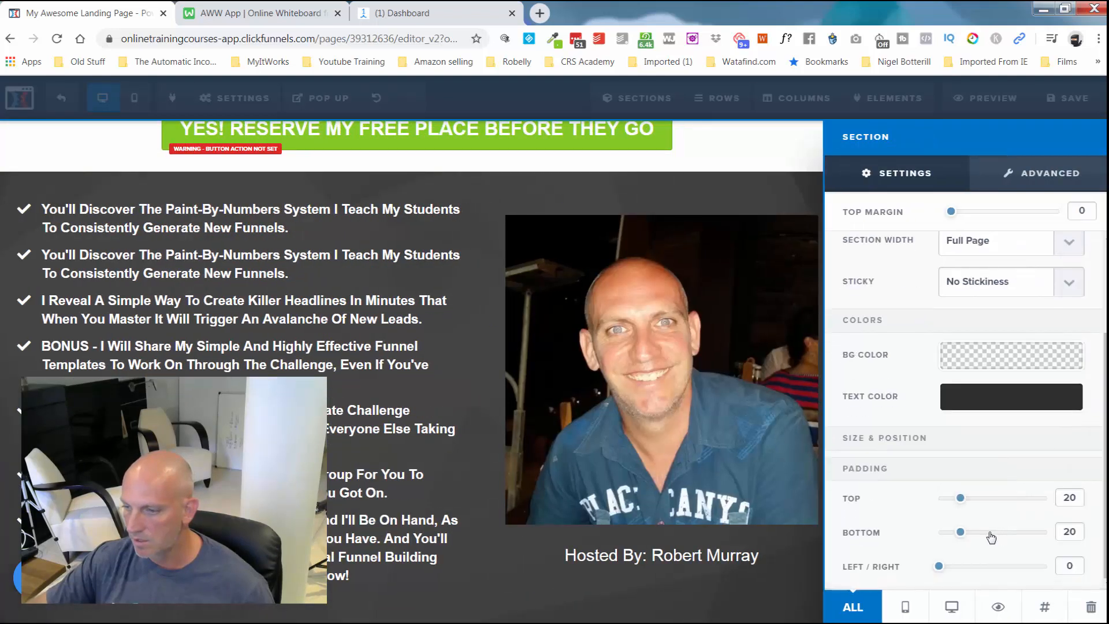
{"action": "left_click_drag", "start_coordinate": [961, 532], "coordinate": [930, 547]}
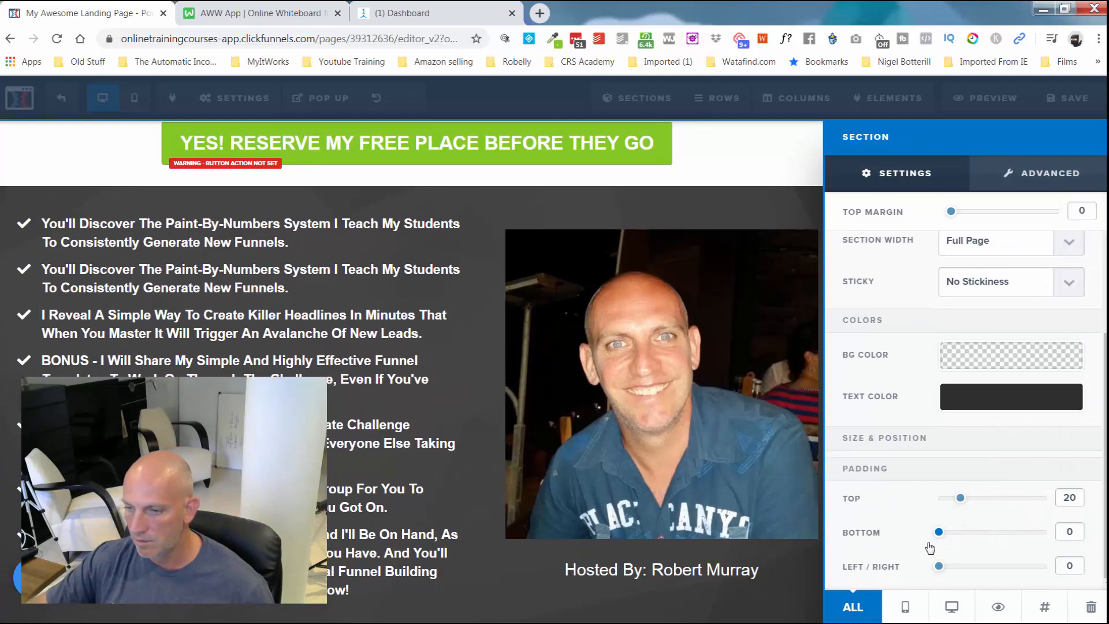
{"action": "left_click", "coordinate": [807, 552]}
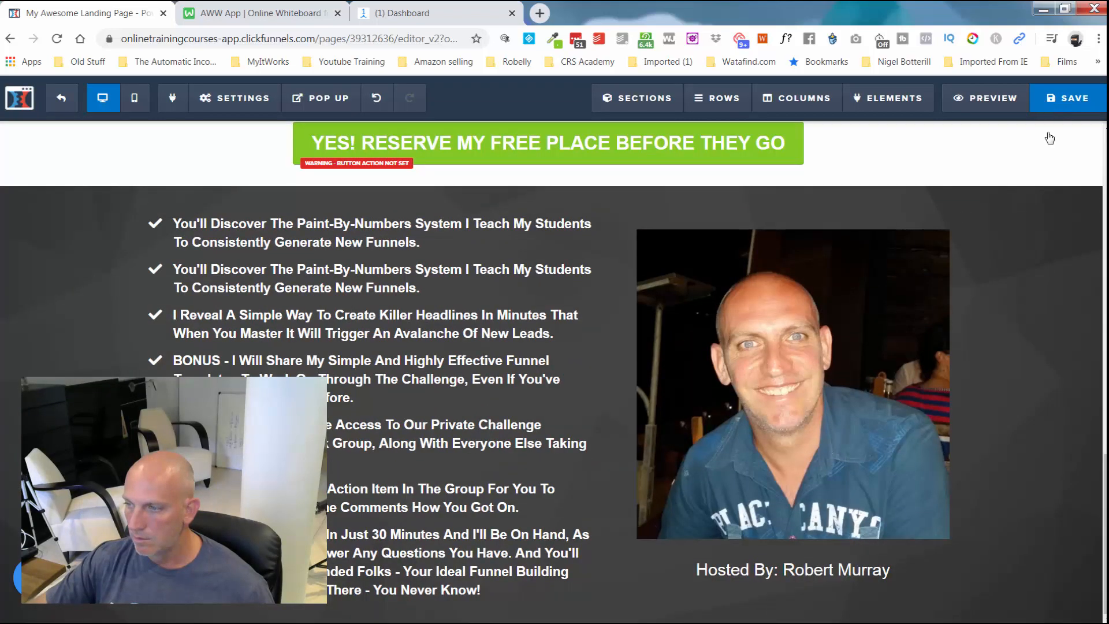
{"action": "left_click", "coordinate": [1068, 98]}
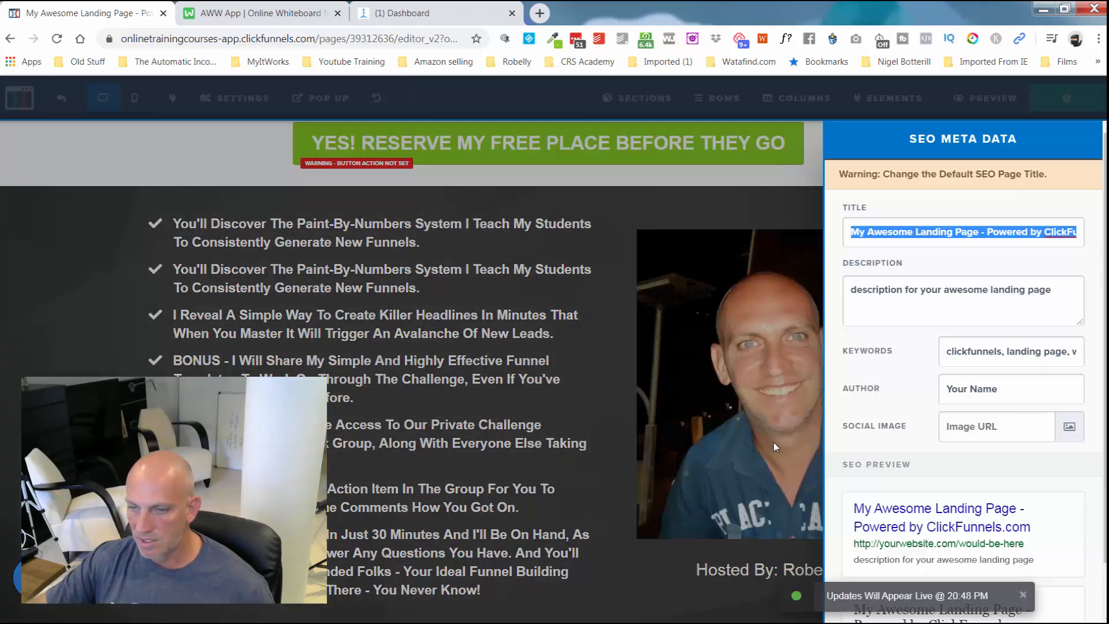
{"action": "left_click", "coordinate": [519, 492]}
Add a new full-width section below the benefits section and insert a one-column row in it
{"action": "scroll", "coordinate": [569, 501], "scroll_direction": "down", "scroll_amount": 1}
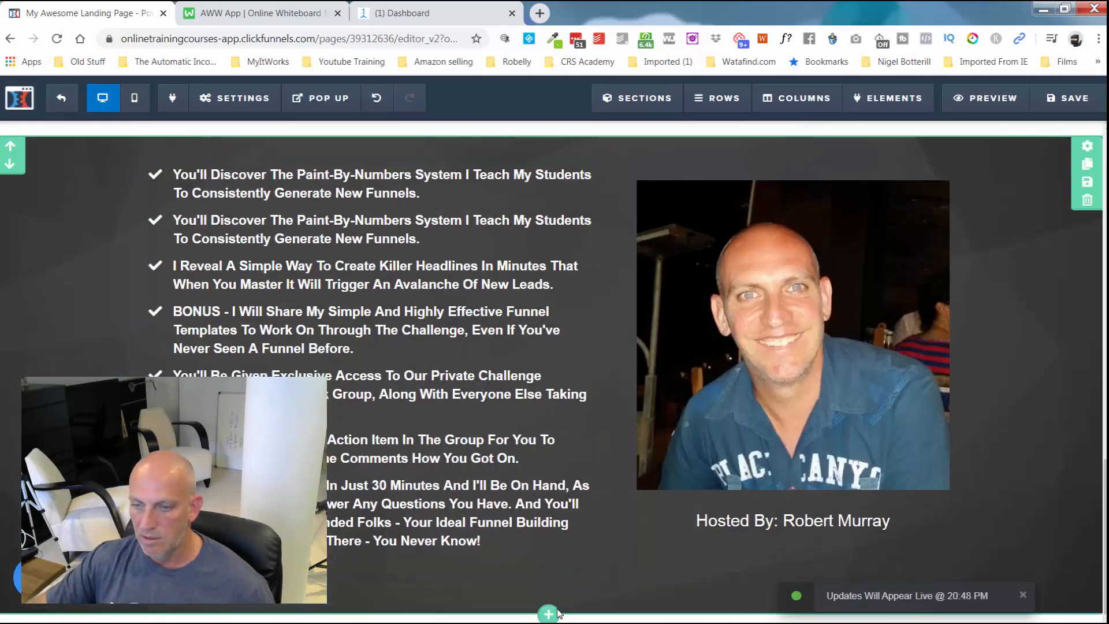
{"action": "left_click", "coordinate": [549, 614]}
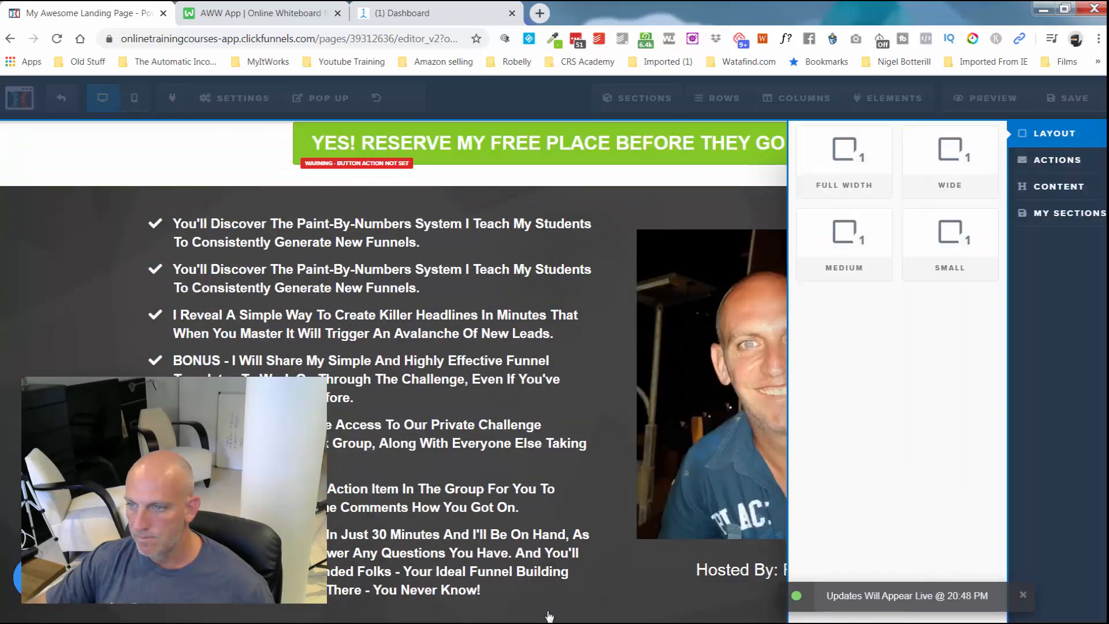
{"action": "left_click", "coordinate": [881, 272]}
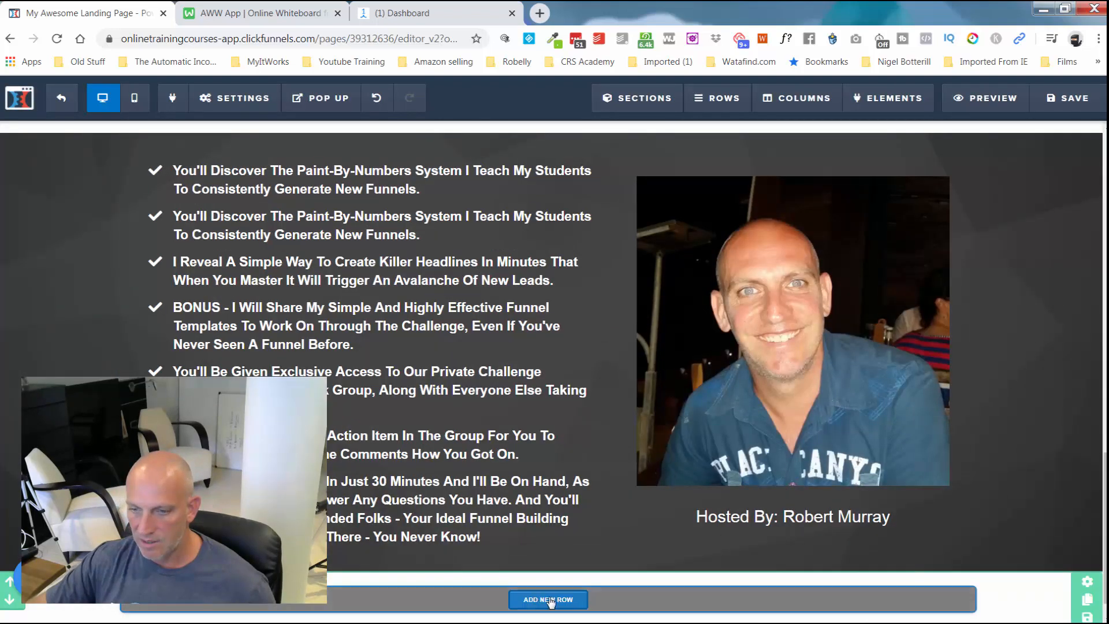
{"action": "left_click", "coordinate": [548, 600]}
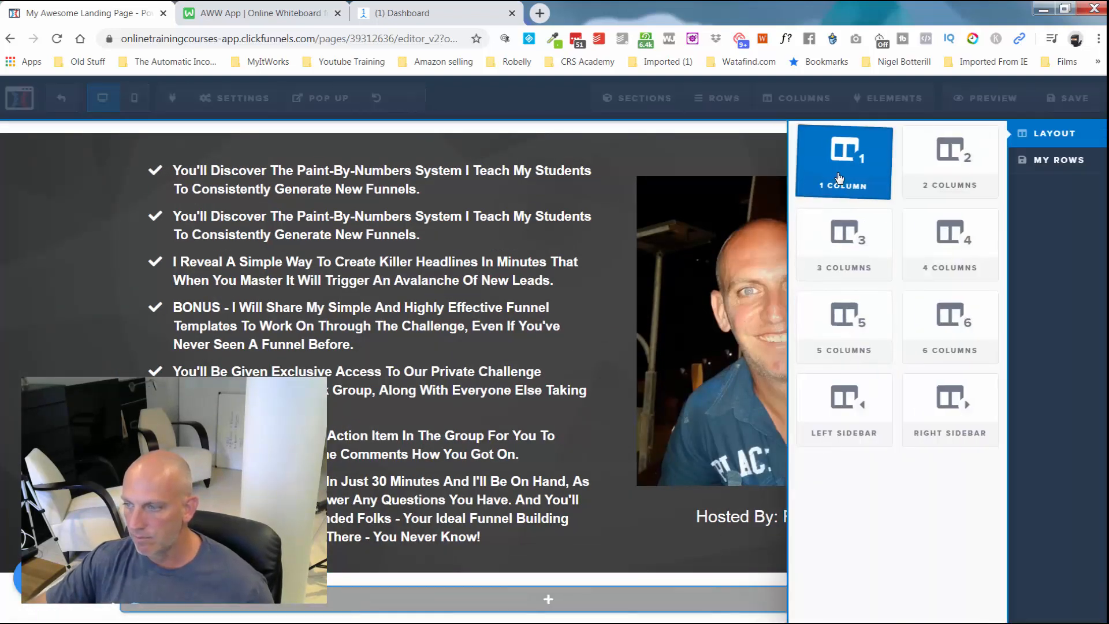
{"action": "left_click", "coordinate": [842, 171]}
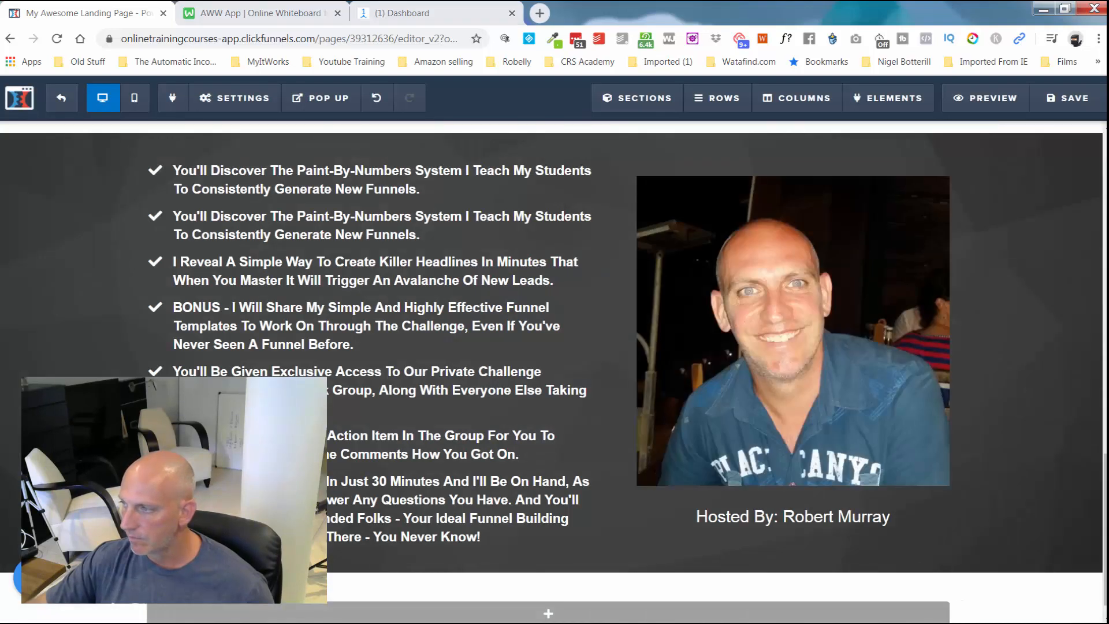
Add a headline to the new row reading "What Results Recent Students Experienced After Following My Strategies"
{"action": "scroll", "coordinate": [759, 503], "scroll_direction": "down", "scroll_amount": 1}
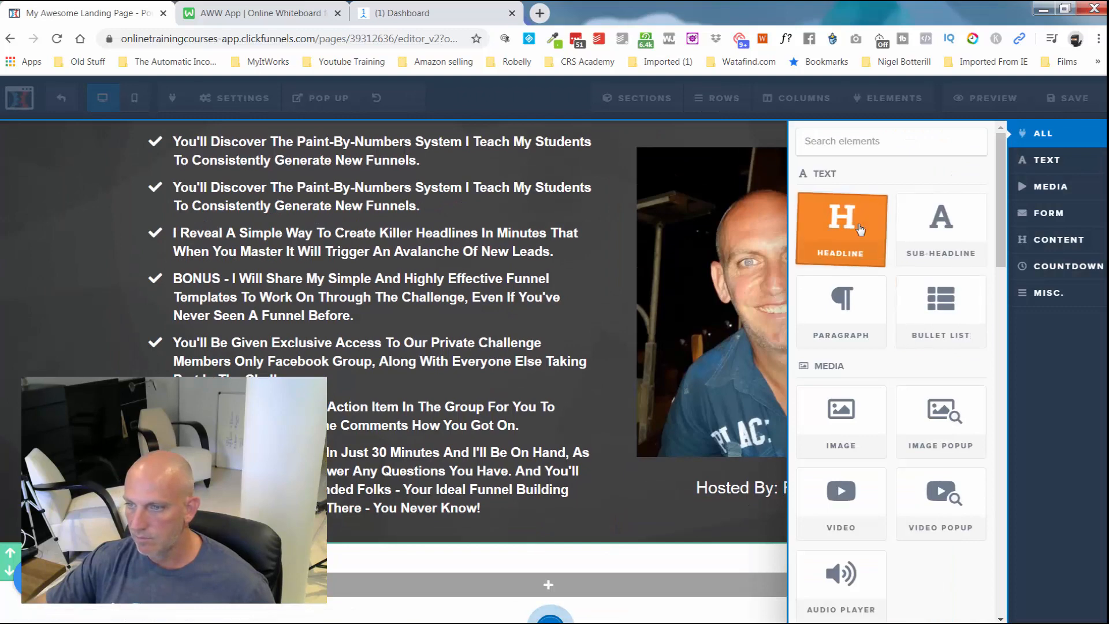
{"action": "left_click", "coordinate": [859, 228]}
{"action": "scroll", "coordinate": [644, 547], "scroll_direction": "down", "scroll_amount": 1}
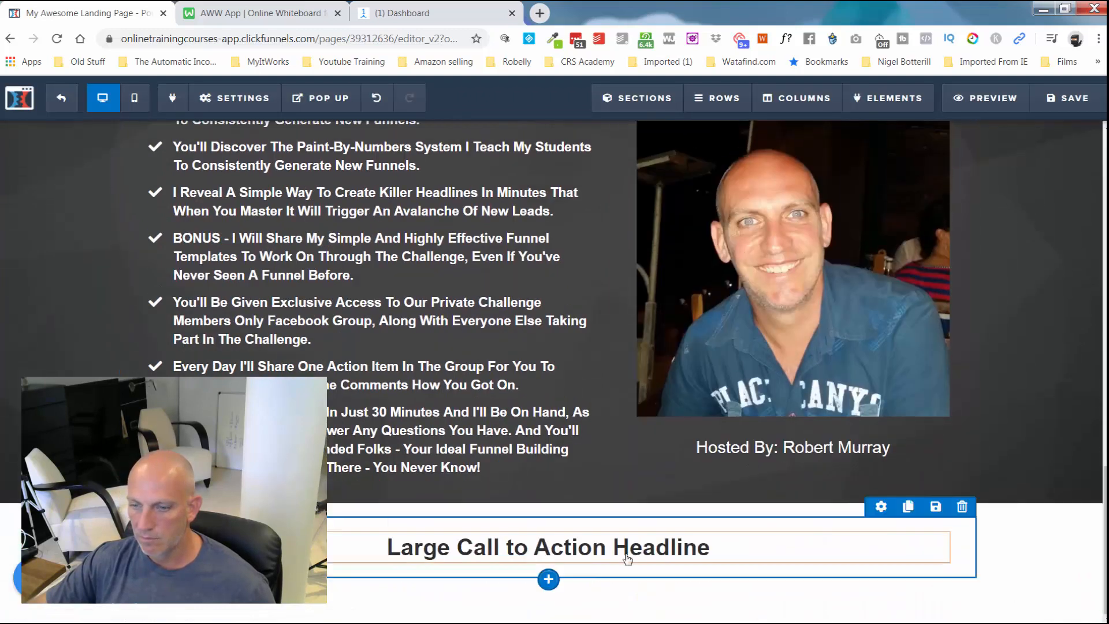
{"action": "left_click", "coordinate": [589, 547]}
{"action": "key", "text": "ctrl+v"}
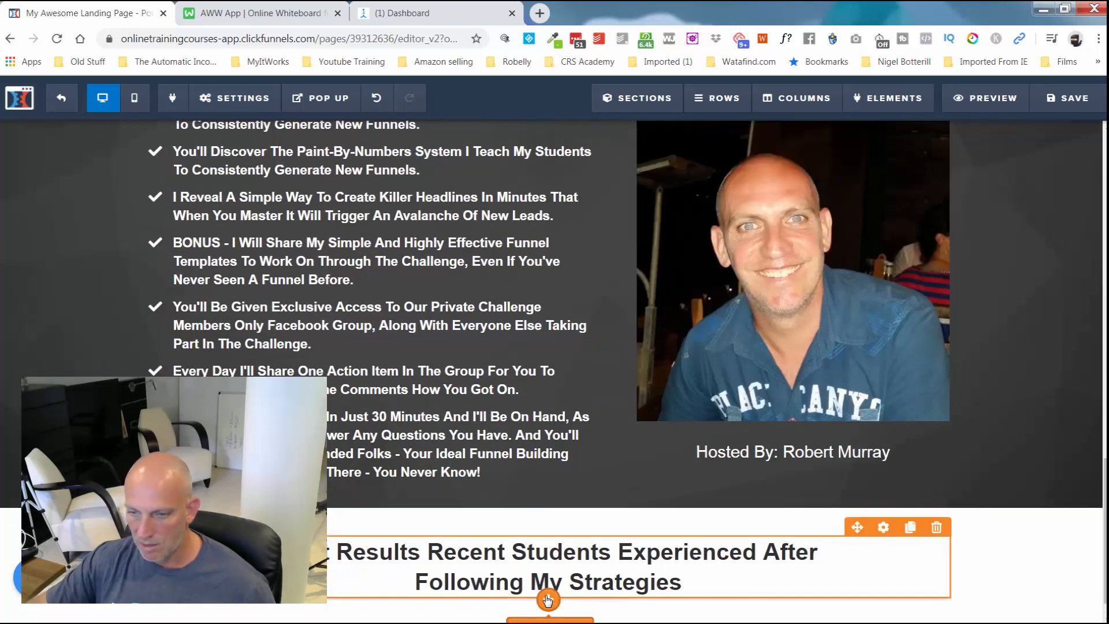
Add an image element below the results headline and fill it with a newly uploaded five-star testimonial screenshot
{"action": "left_click", "coordinate": [548, 601]}
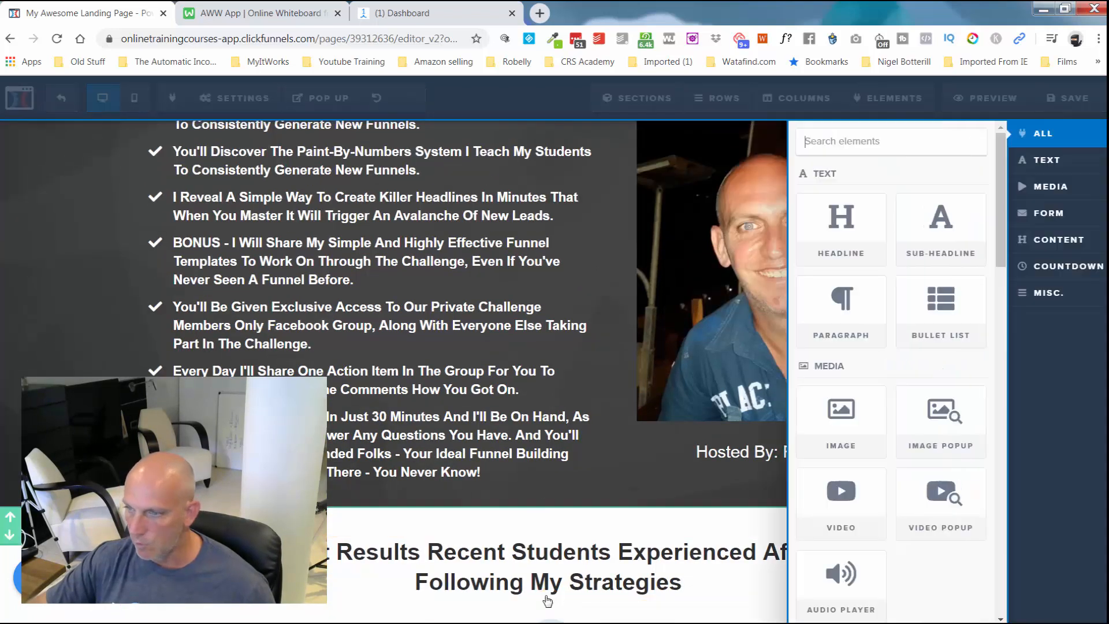
{"action": "left_click", "coordinate": [846, 432]}
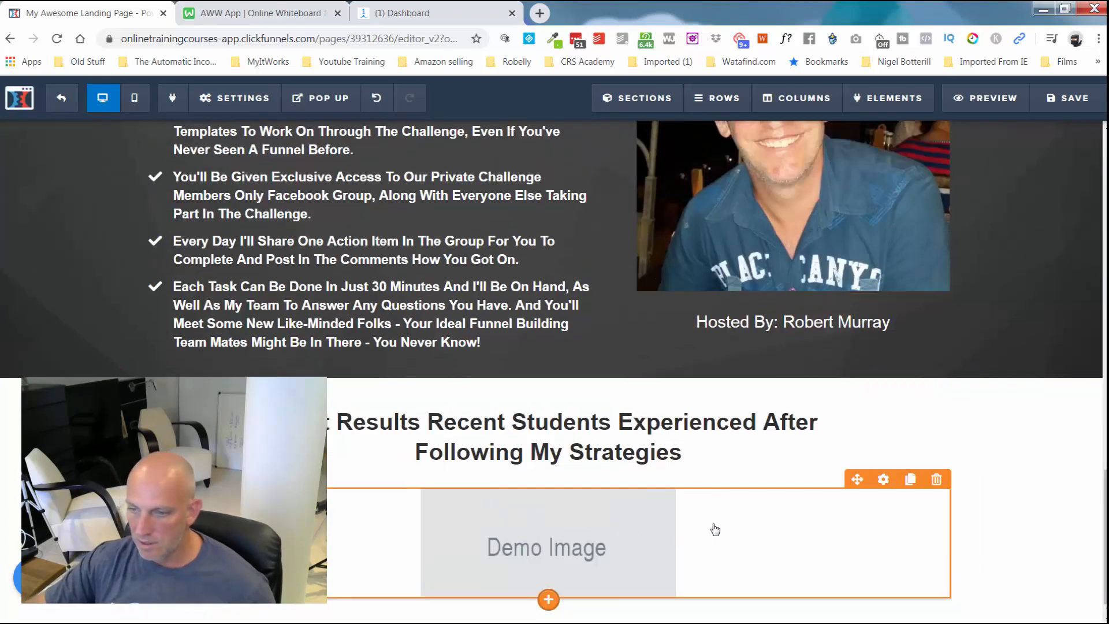
{"action": "left_click", "coordinate": [878, 525]}
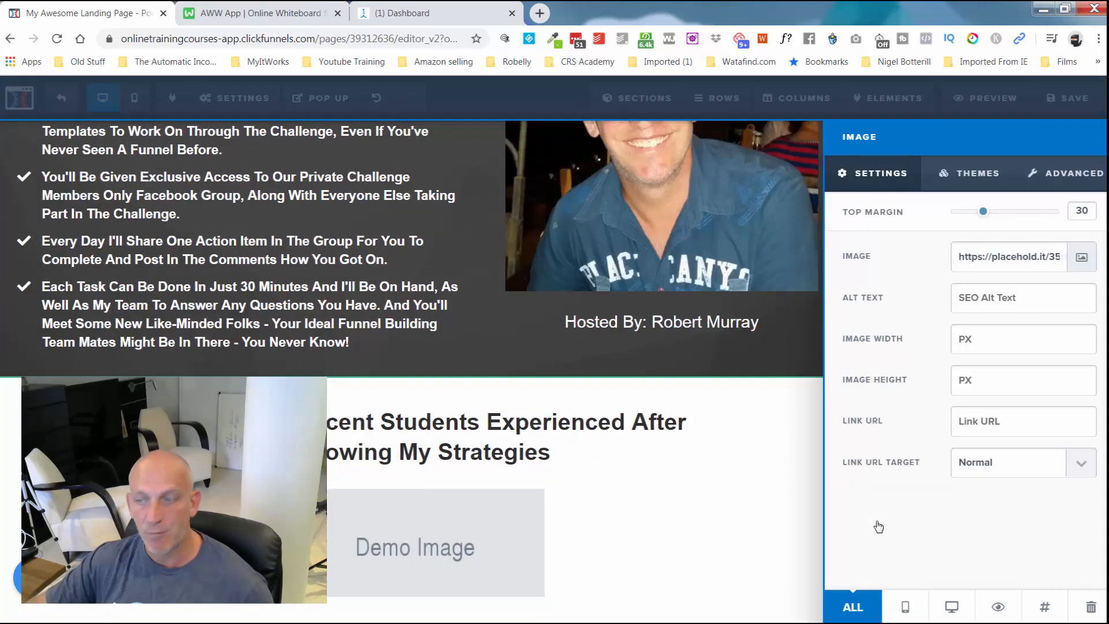
{"action": "left_click", "coordinate": [1081, 255]}
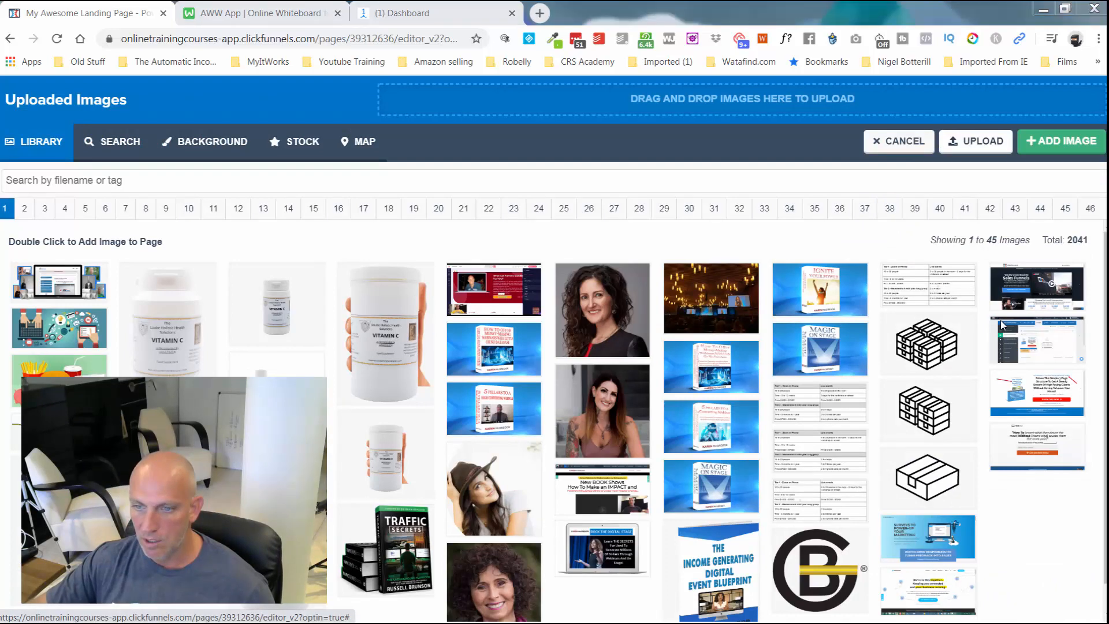
{"action": "double_click", "coordinate": [327, 110]}
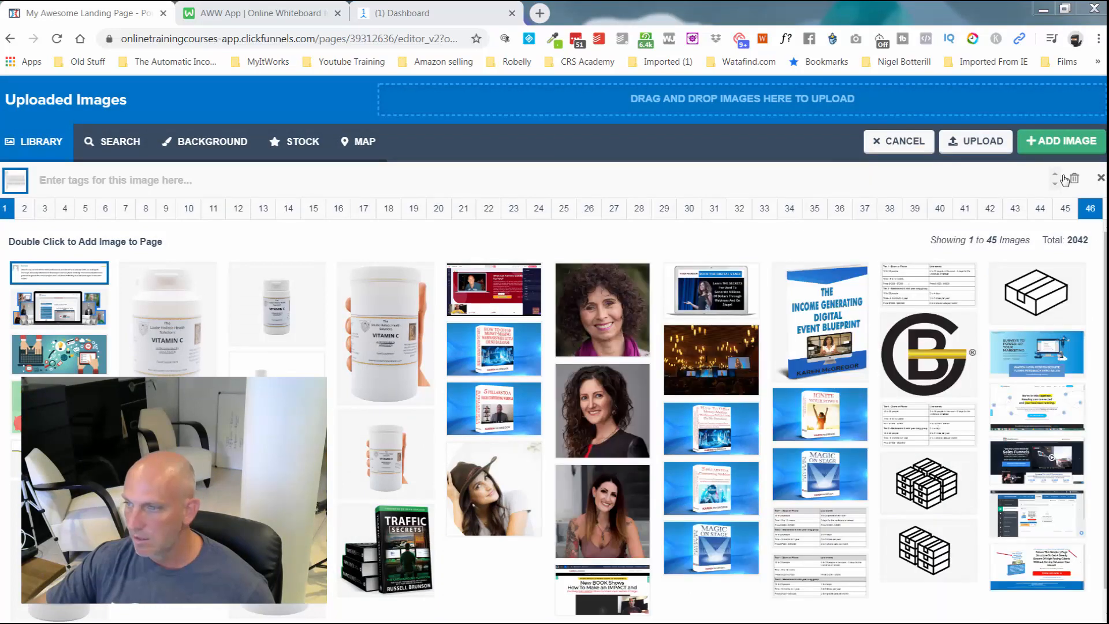
{"action": "left_click", "coordinate": [1062, 148]}
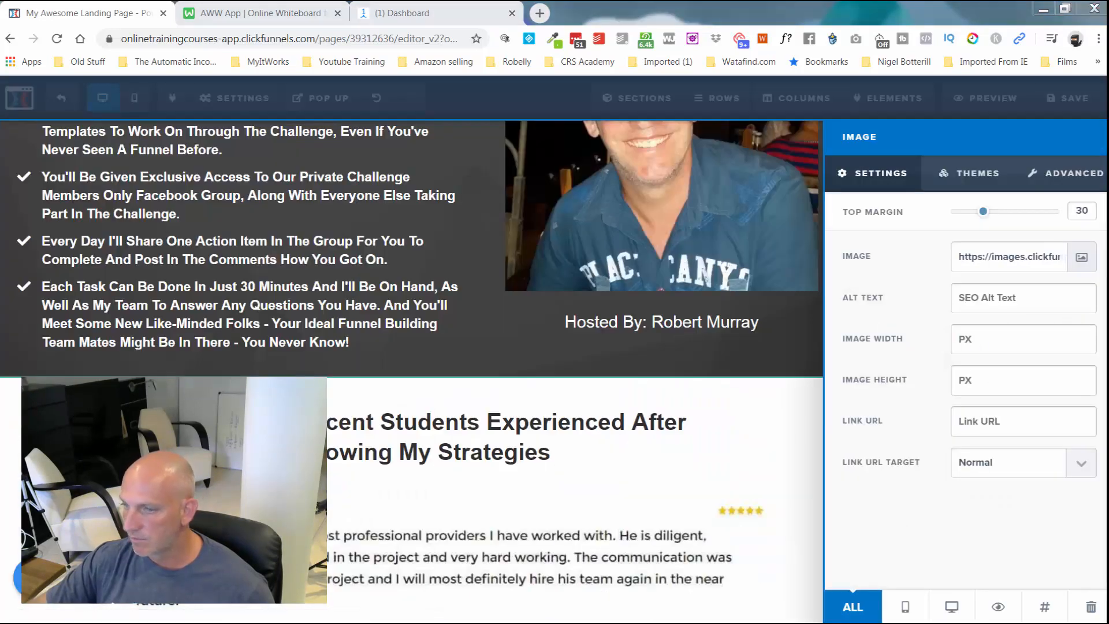
{"action": "left_click", "coordinate": [767, 484]}
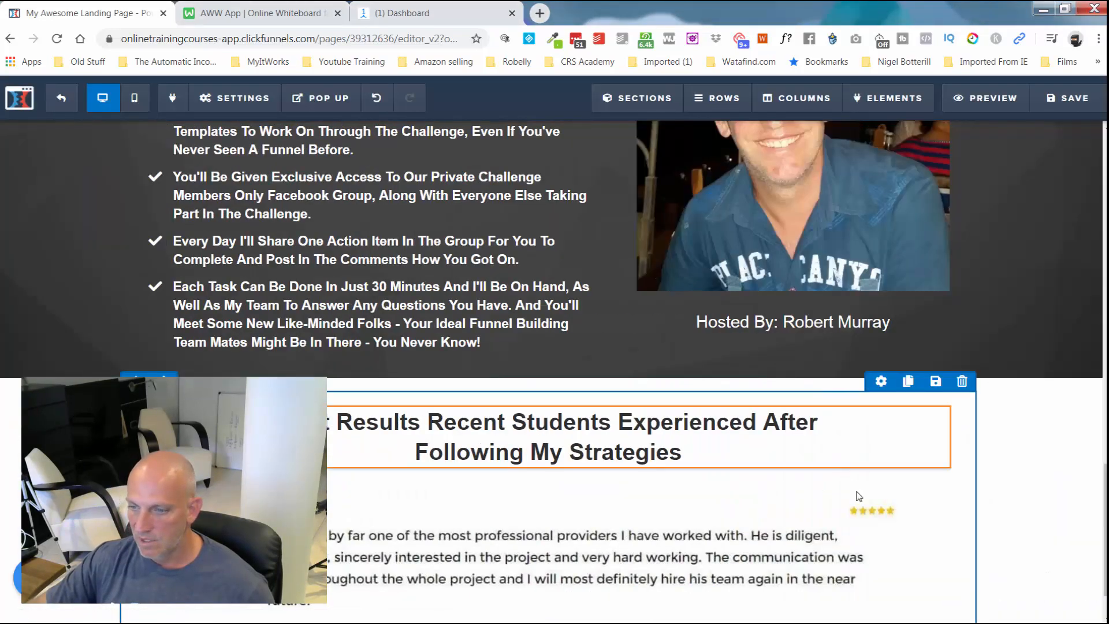
Duplicate the testimonial image in the results section and replace the copy with a newly uploaded second five-star testimonial screenshot
{"action": "left_click", "coordinate": [910, 479]}
{"action": "scroll", "coordinate": [889, 479], "scroll_direction": "down", "scroll_amount": 4}
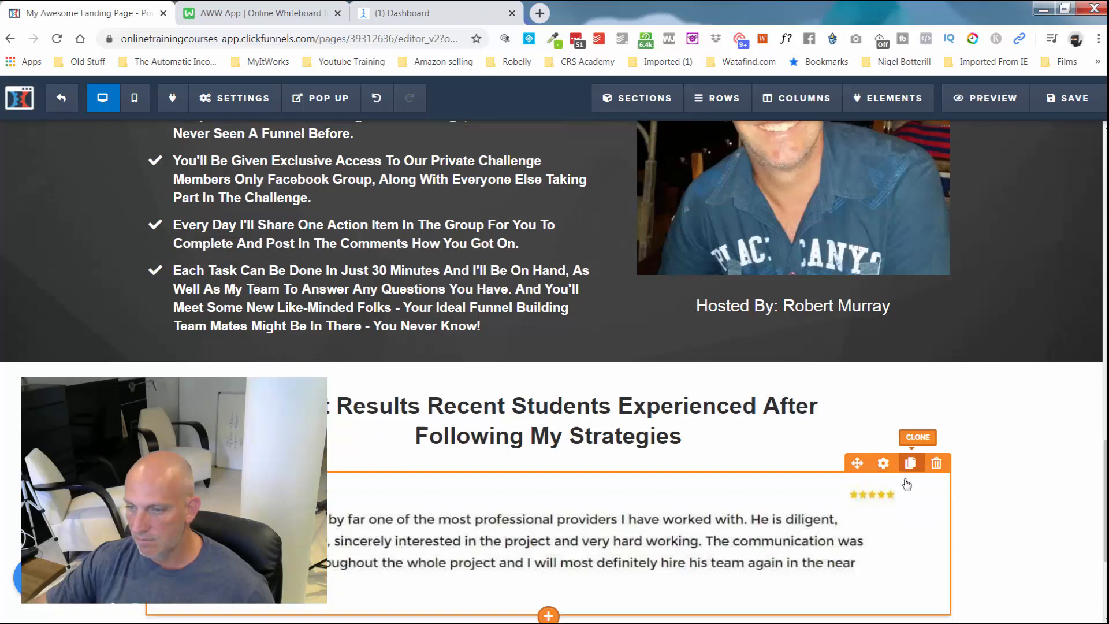
{"action": "left_click", "coordinate": [801, 466]}
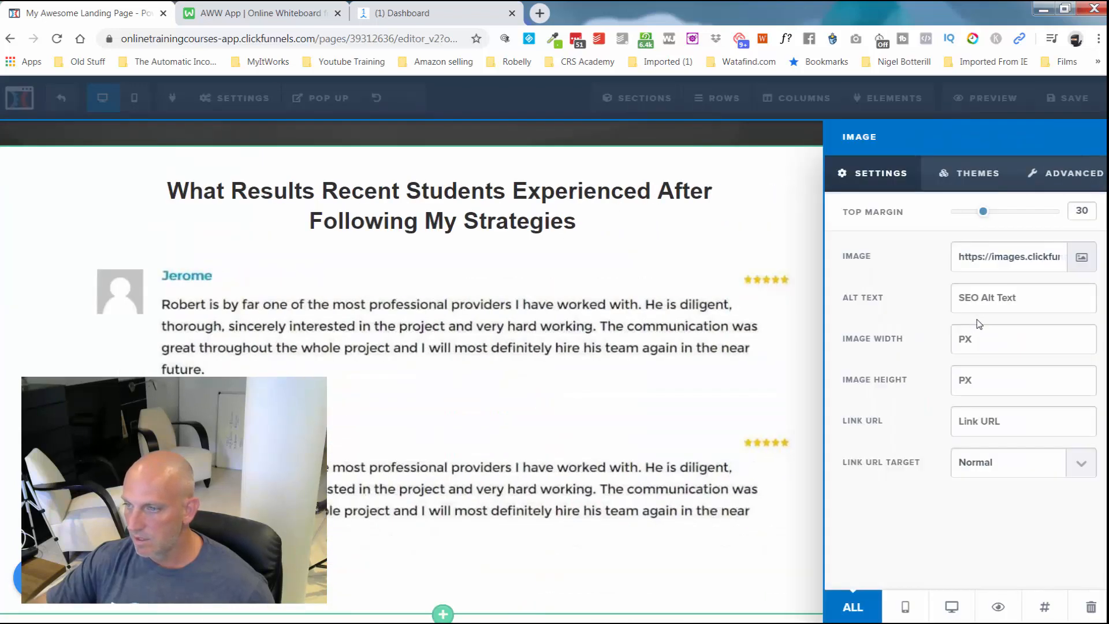
{"action": "left_click", "coordinate": [1082, 255]}
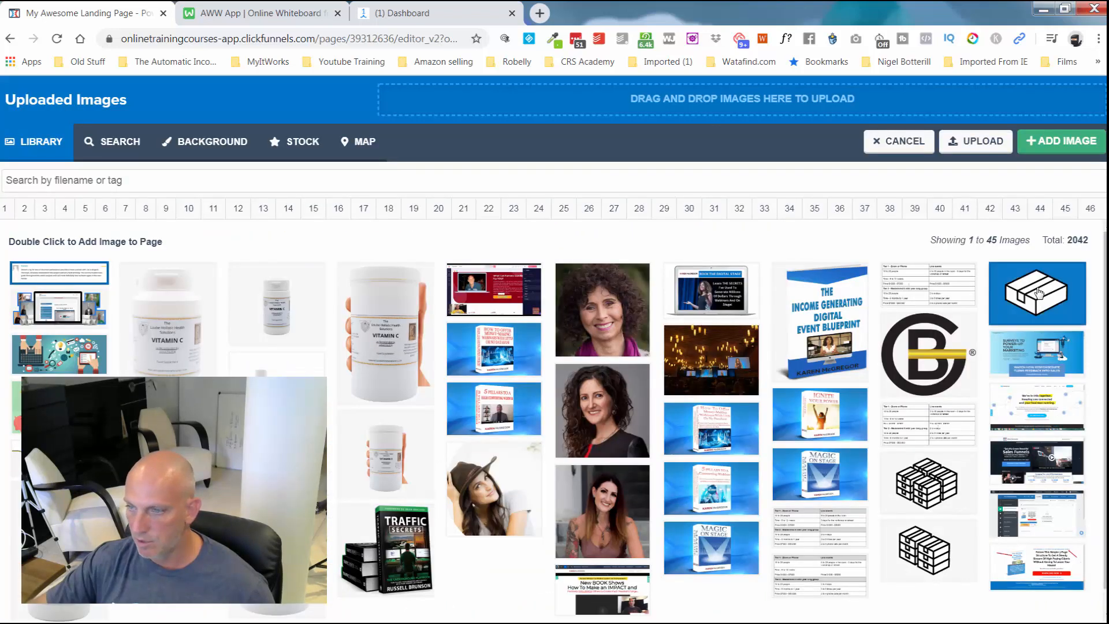
{"action": "left_click", "coordinate": [985, 149]}
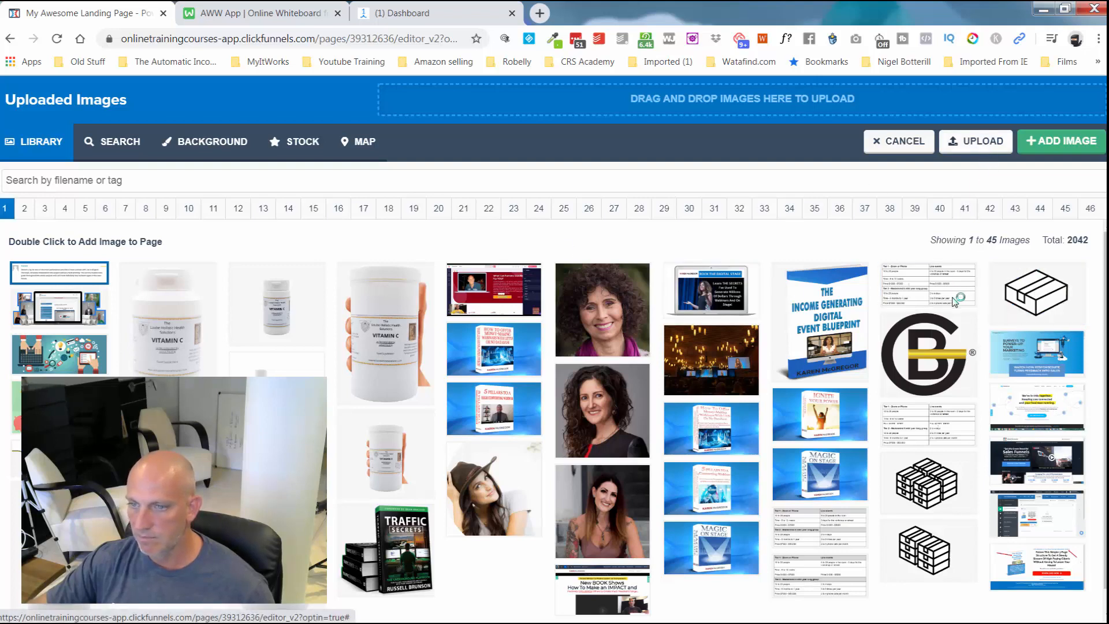
{"action": "double_click", "coordinate": [165, 109]}
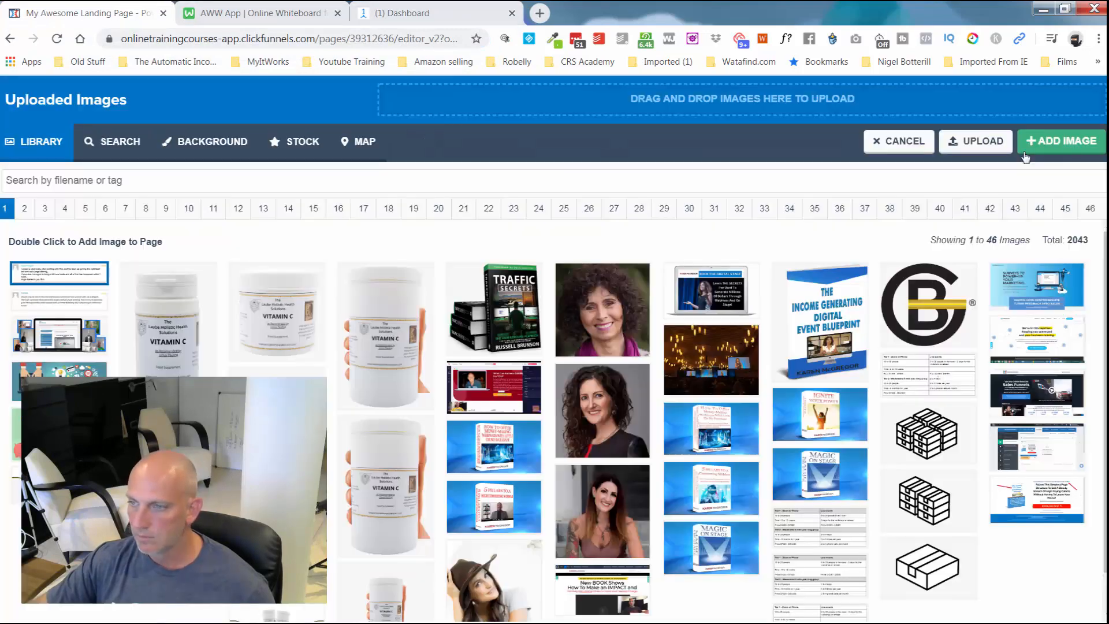
{"action": "left_click", "coordinate": [1075, 154]}
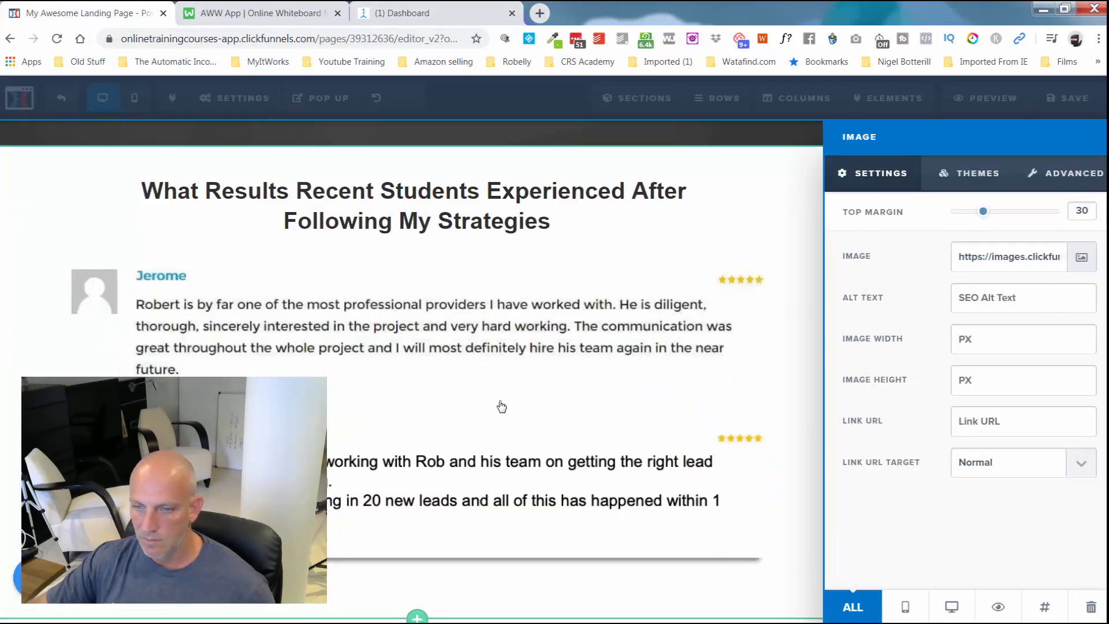
{"action": "left_click", "coordinate": [559, 421]}
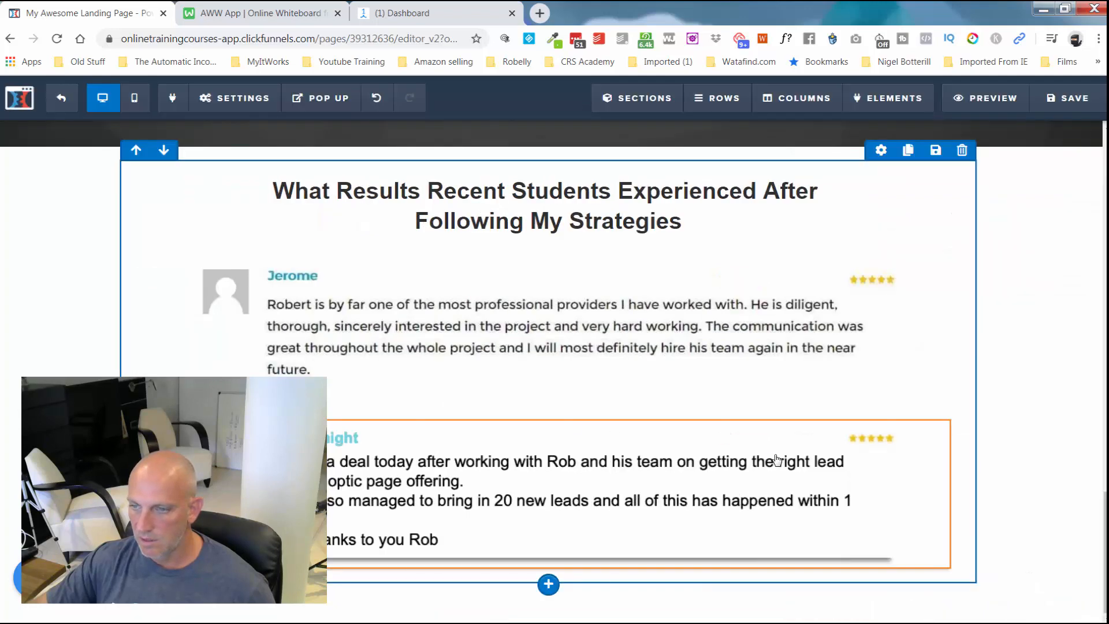
Duplicate the "YES! RESERVE MY FREE PLACE BEFORE THEY GO" button and move the copy between the two testimonial images
{"action": "scroll", "coordinate": [775, 447], "scroll_direction": "up", "scroll_amount": 12}
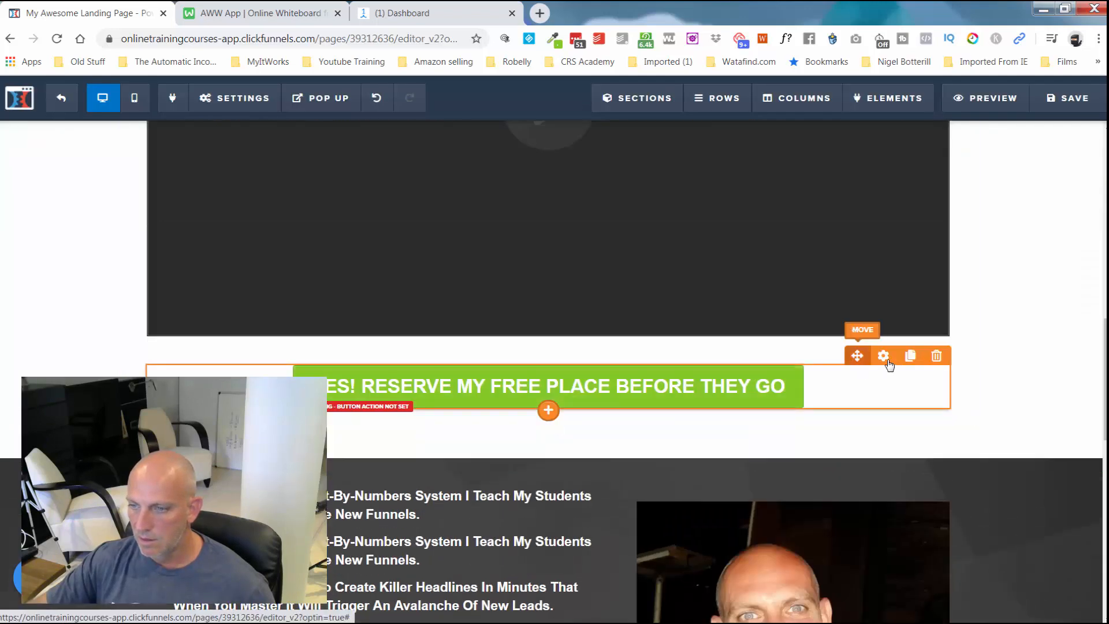
{"action": "left_click", "coordinate": [911, 355]}
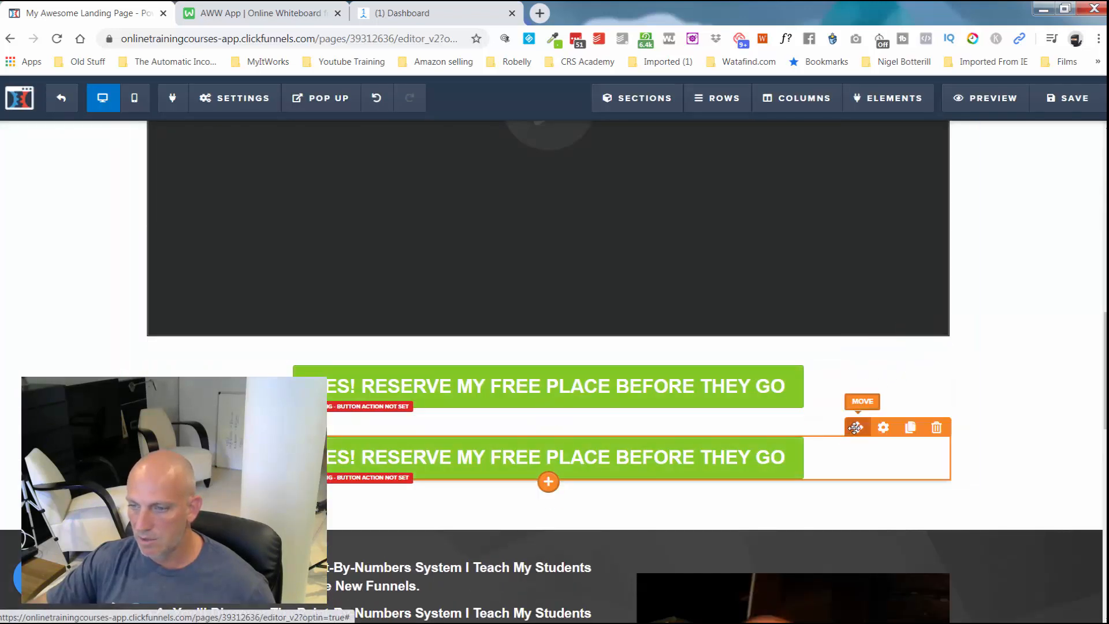
{"action": "scroll", "coordinate": [854, 599], "scroll_direction": "down", "scroll_amount": 2}
{"action": "scroll", "coordinate": [739, 562], "scroll_direction": "down", "scroll_amount": 8}
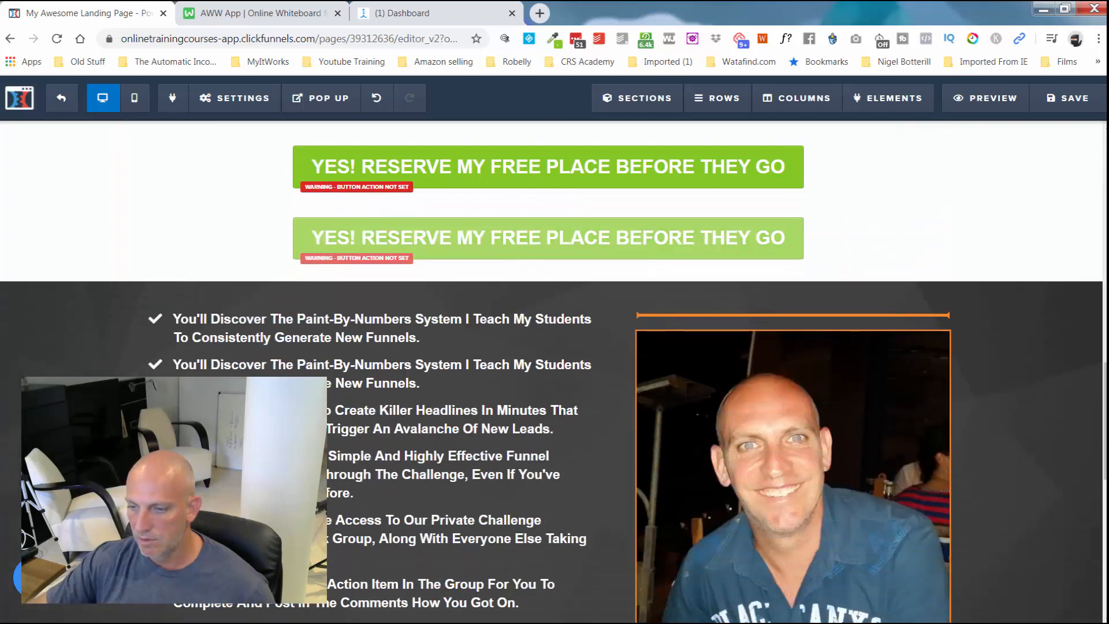
{"action": "scroll", "coordinate": [739, 562], "scroll_direction": "down", "scroll_amount": 2}
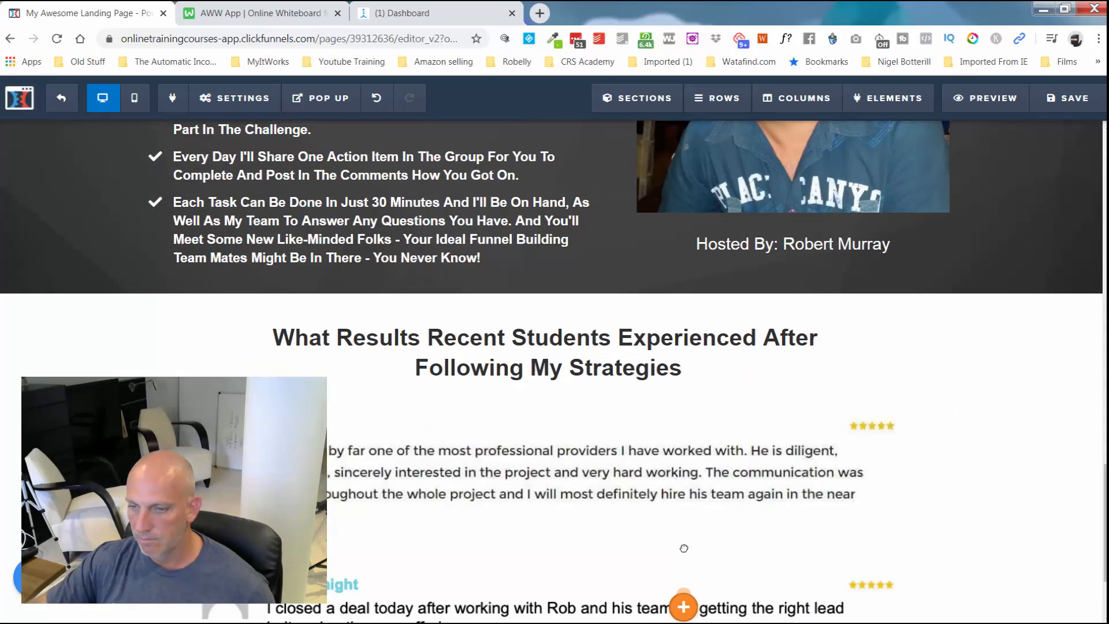
{"action": "left_click_drag", "start_coordinate": [669, 556], "coordinate": [603, 549]}
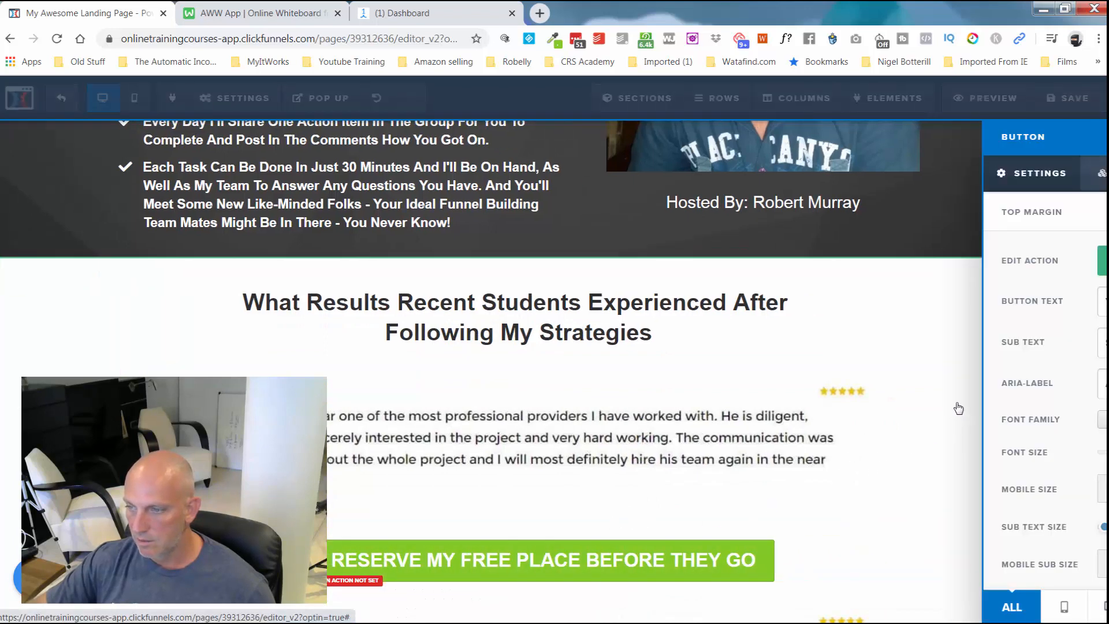
Change the text of the button between the testimonials to "I WANT SOME OF THIS"
{"action": "triple_click", "coordinate": [1013, 302]}
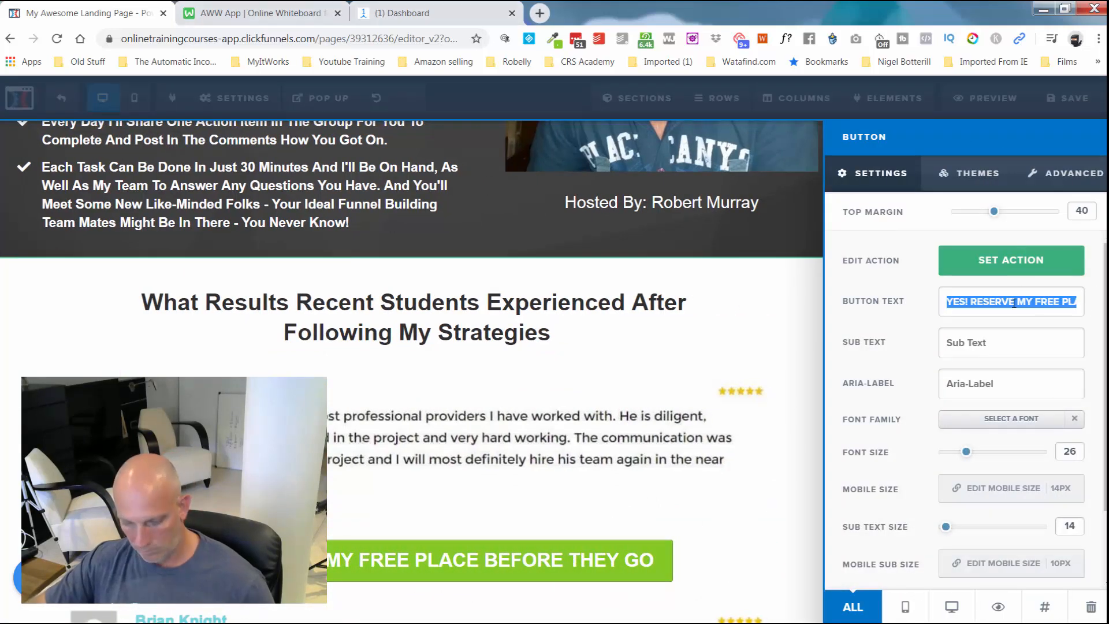
{"action": "type", "text": "I WANT SOME OF THIS"}
{"action": "left_click", "coordinate": [766, 477]}
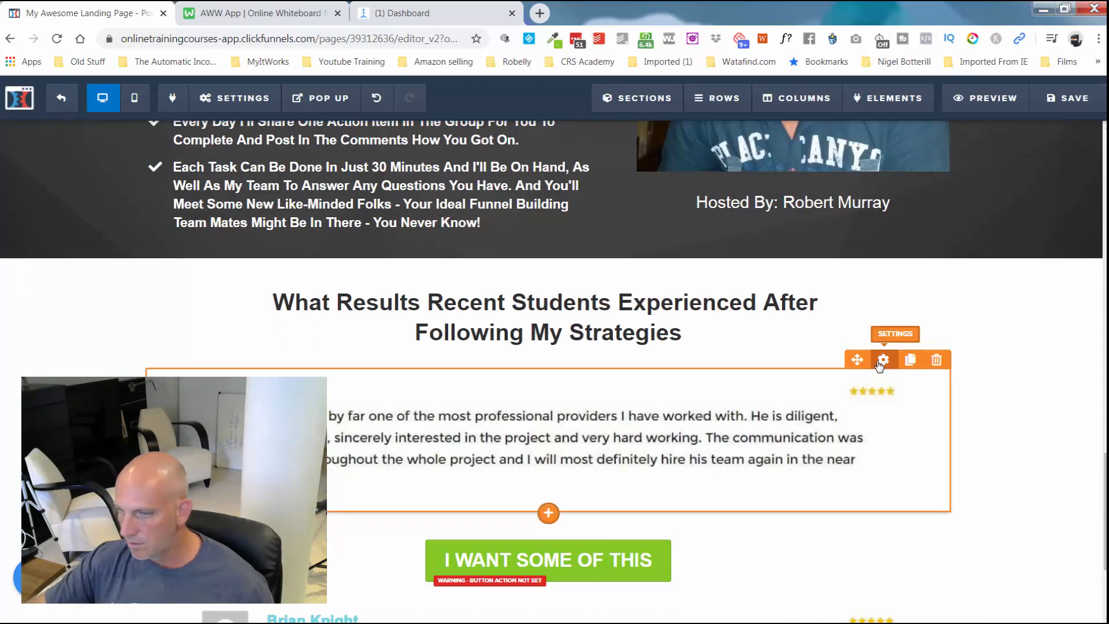
Give the first testimonial image a Dark Shadow
{"action": "left_click", "coordinate": [882, 360]}
{"action": "left_click", "coordinate": [1071, 173]}
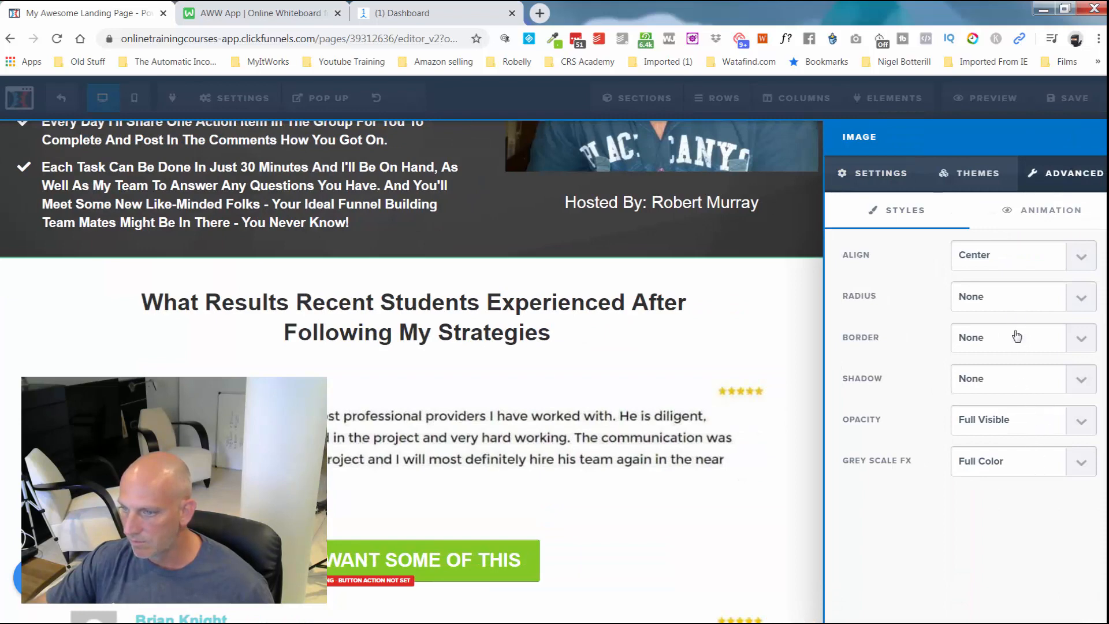
{"action": "left_click", "coordinate": [1019, 383]}
{"action": "left_click", "coordinate": [1025, 439]}
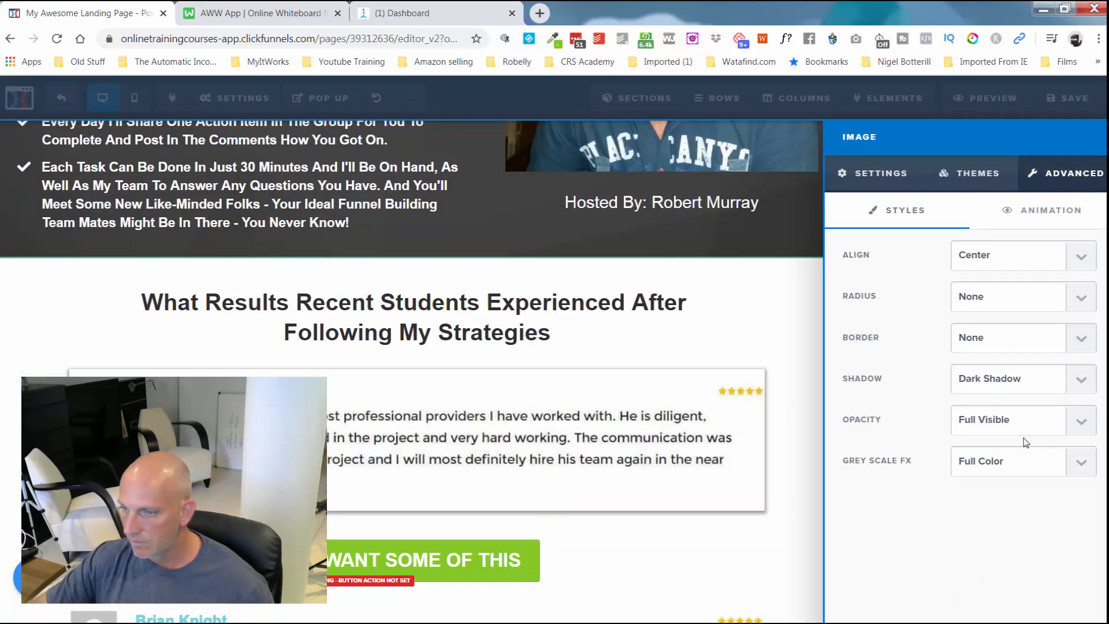
{"action": "left_click", "coordinate": [796, 502]}
Try a Dark Shadow on the second testimonial image and undo it
{"action": "scroll", "coordinate": [1026, 467], "scroll_direction": "down", "scroll_amount": 3}
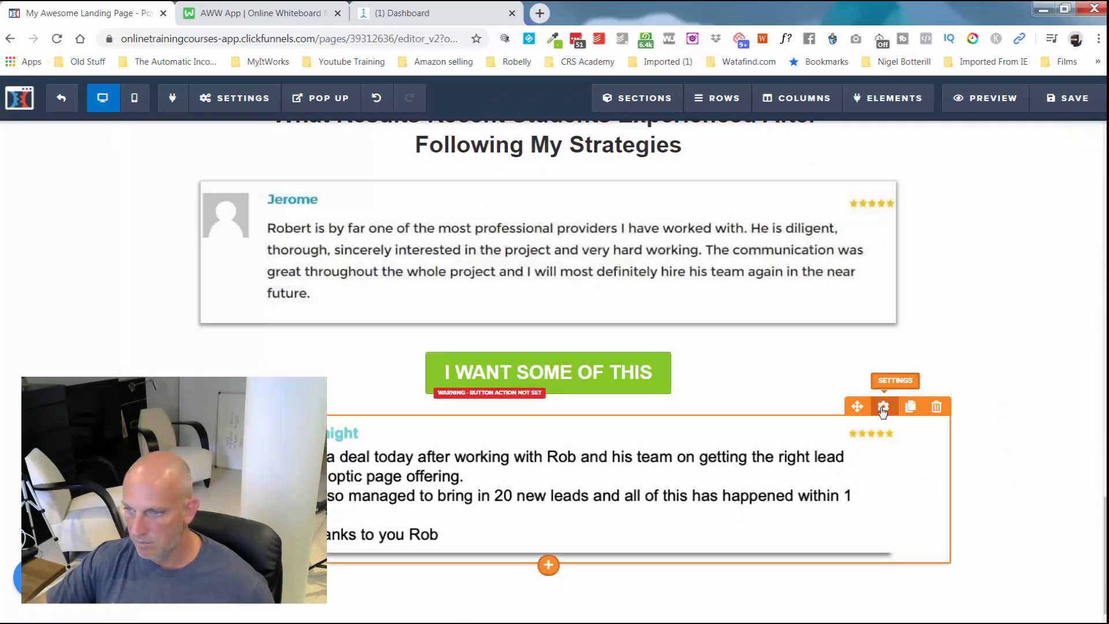
{"action": "left_click", "coordinate": [883, 408]}
{"action": "left_click", "coordinate": [1057, 174]}
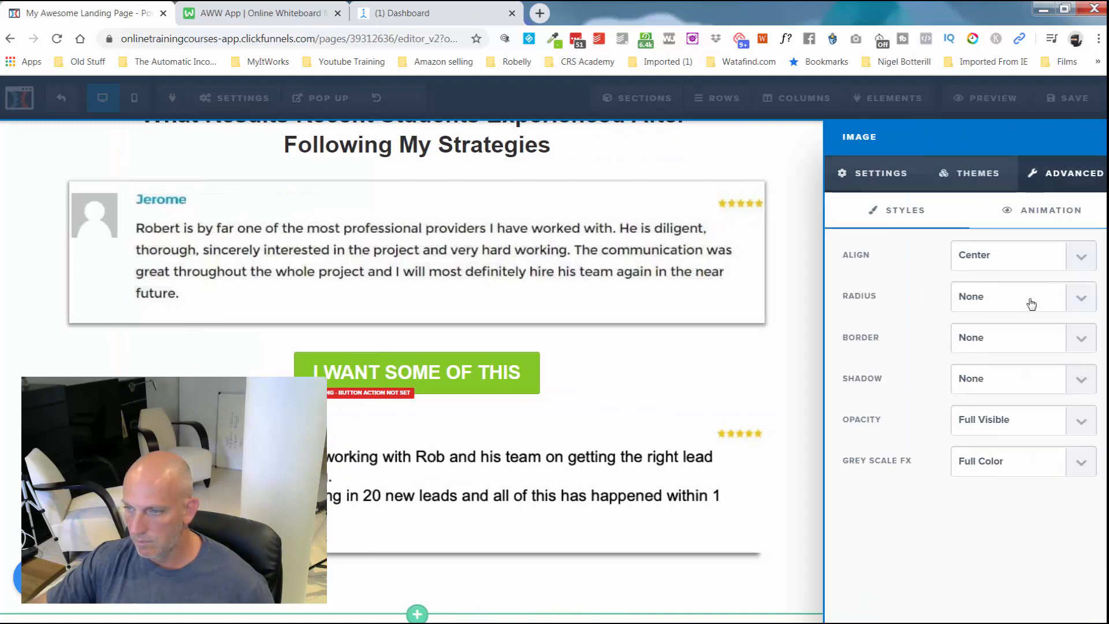
{"action": "left_click", "coordinate": [989, 377]}
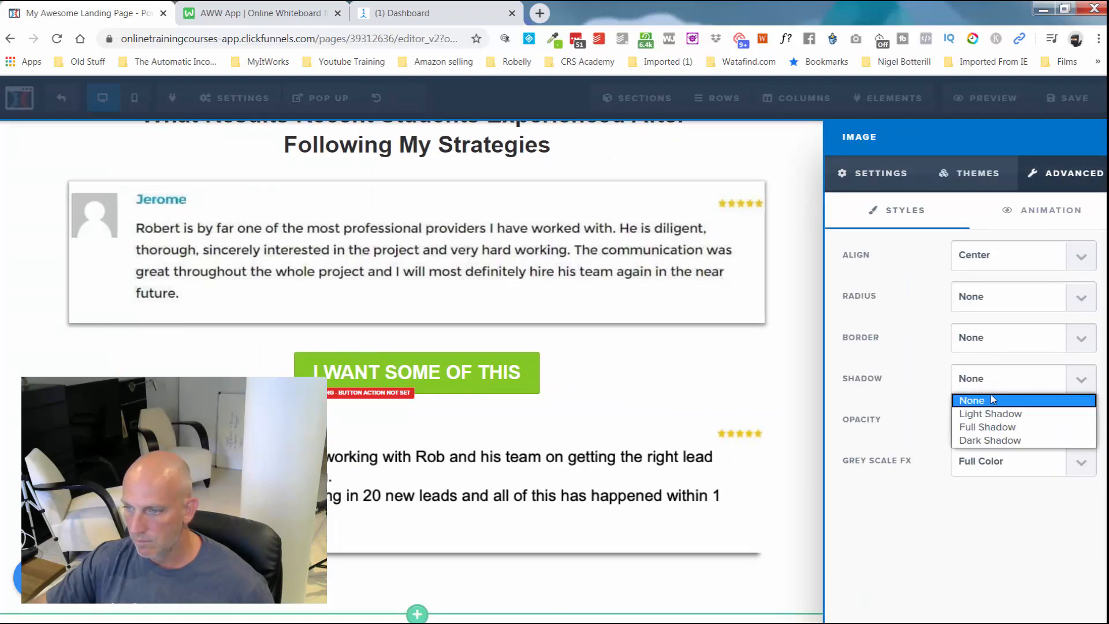
{"action": "left_click", "coordinate": [988, 442]}
{"action": "left_click", "coordinate": [806, 460]}
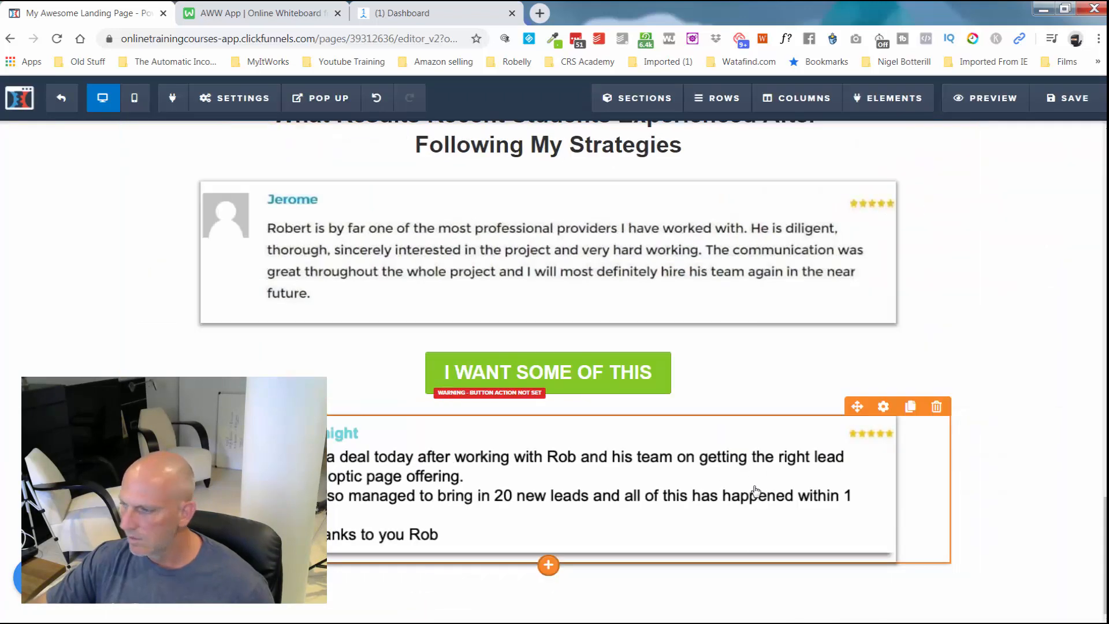
{"action": "scroll", "coordinate": [1100, 428], "scroll_direction": "up", "scroll_amount": 1}
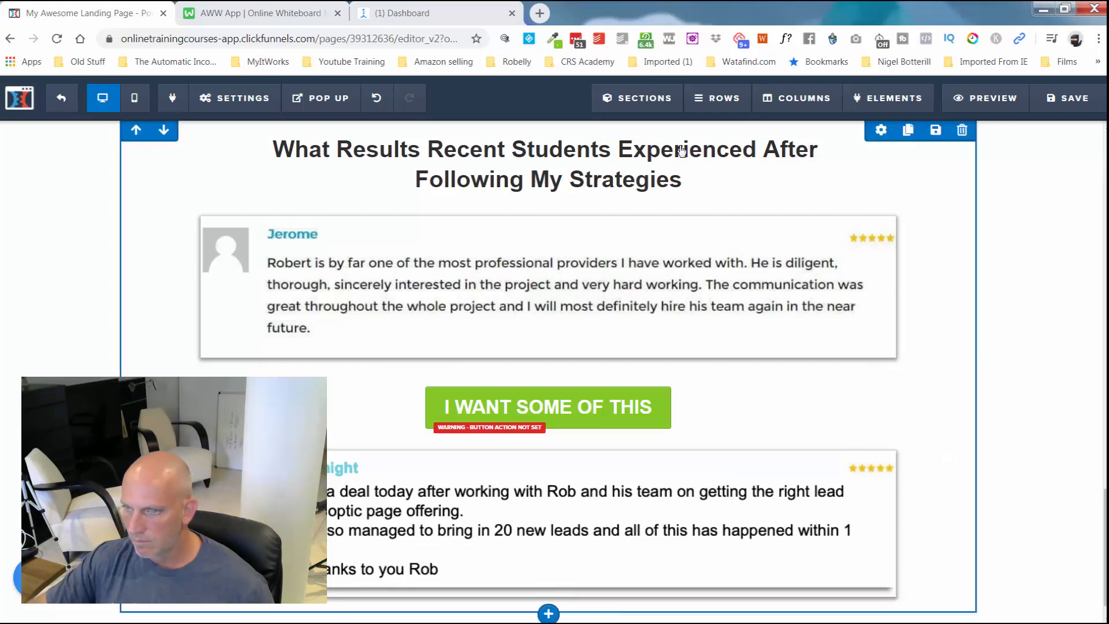
{"action": "left_click", "coordinate": [381, 108]}
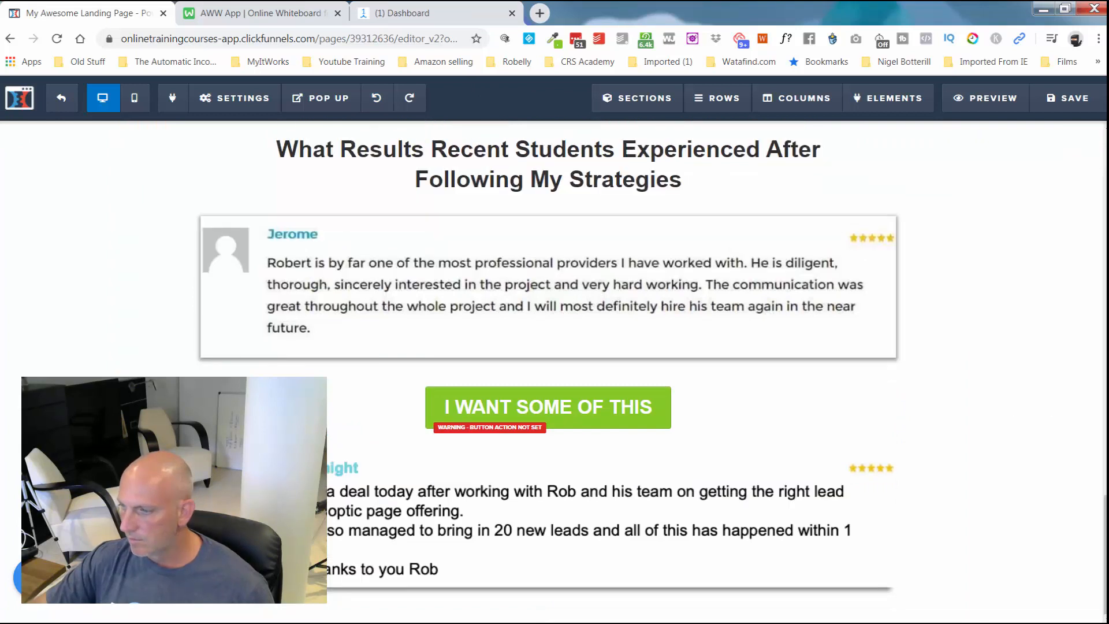
Add a new full-width section below the results section and insert a two-column row in it
{"action": "scroll", "coordinate": [543, 589], "scroll_direction": "down", "scroll_amount": 1}
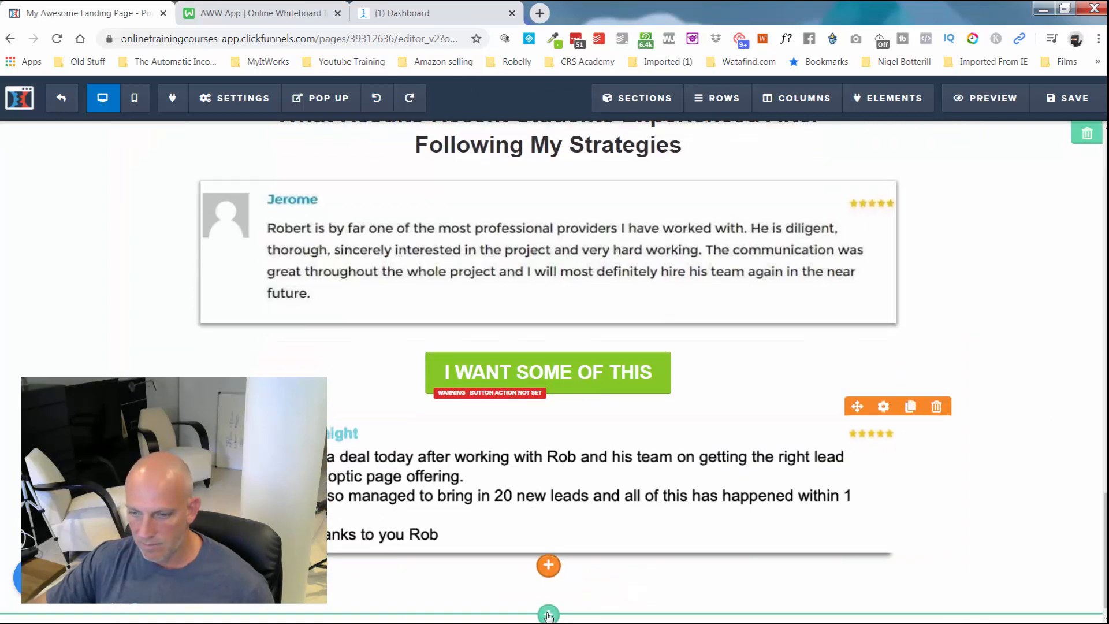
{"action": "left_click", "coordinate": [548, 615]}
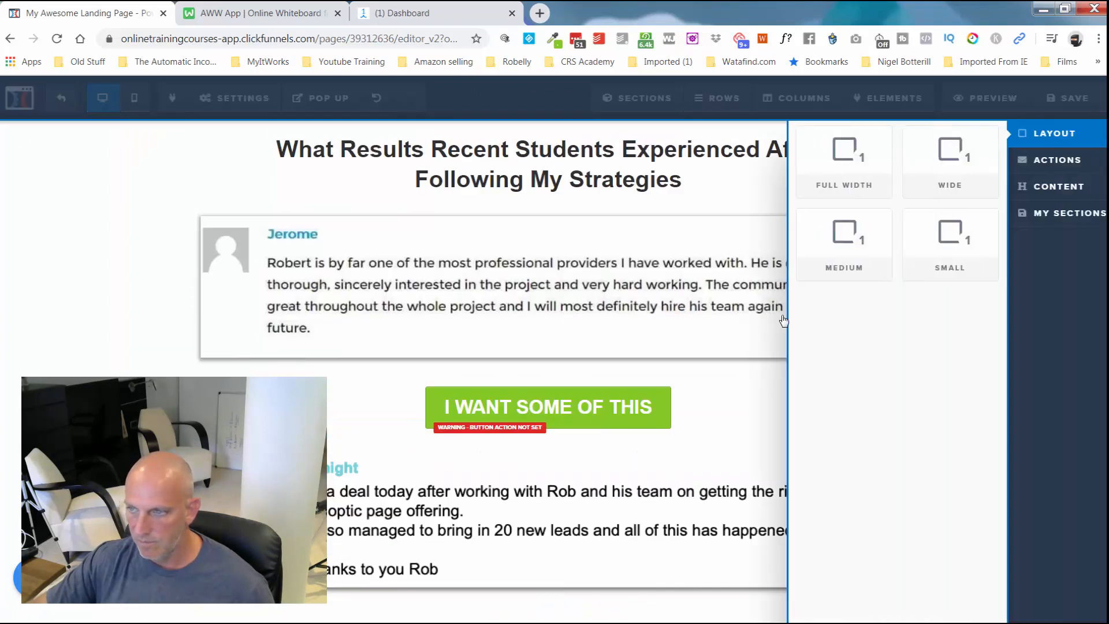
{"action": "left_click", "coordinate": [859, 166]}
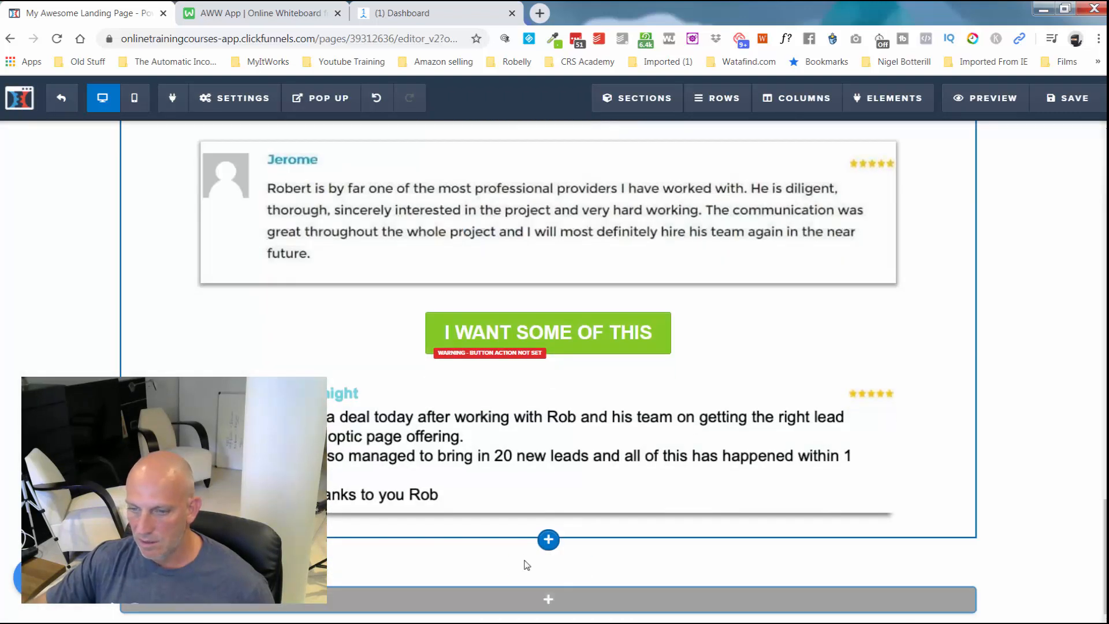
{"action": "left_click", "coordinate": [545, 601]}
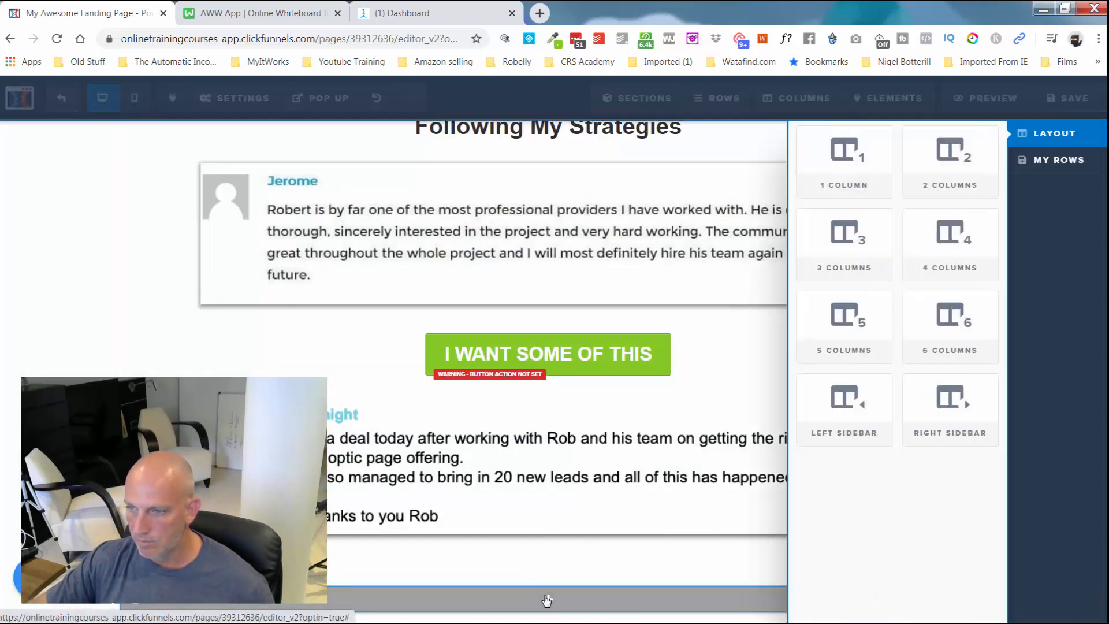
{"action": "left_click", "coordinate": [948, 167]}
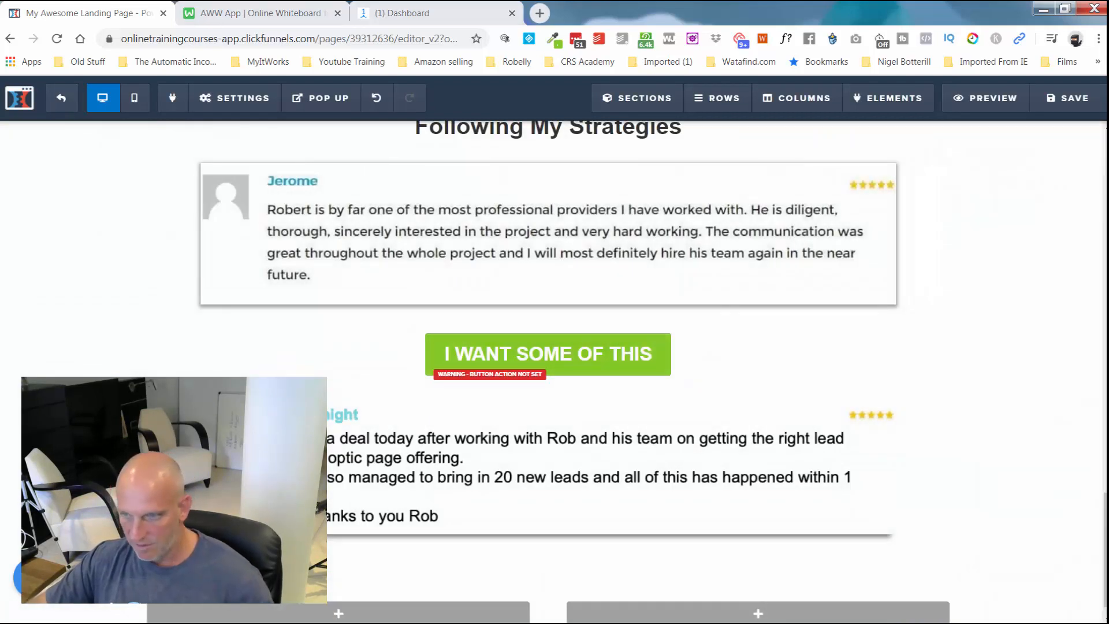
Add a sub-headline to the new row's right column with the host's introduction about 16 years learning funnels and 6 yrs building the lead & sales system
{"action": "scroll", "coordinate": [913, 519], "scroll_direction": "down", "scroll_amount": 1}
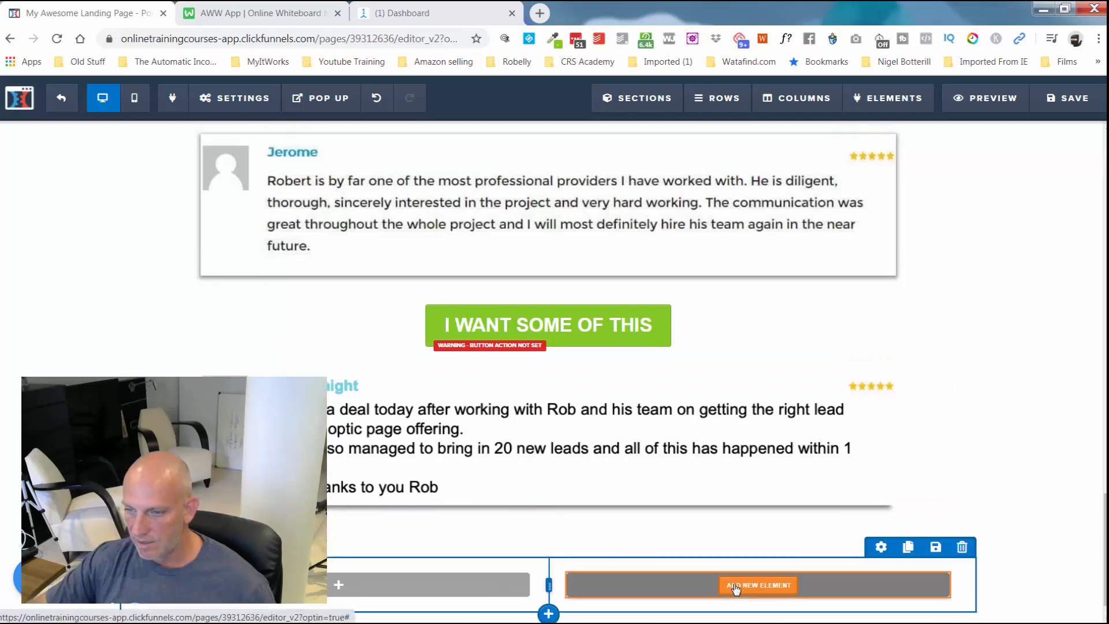
{"action": "scroll", "coordinate": [985, 435], "scroll_direction": "up", "scroll_amount": 15}
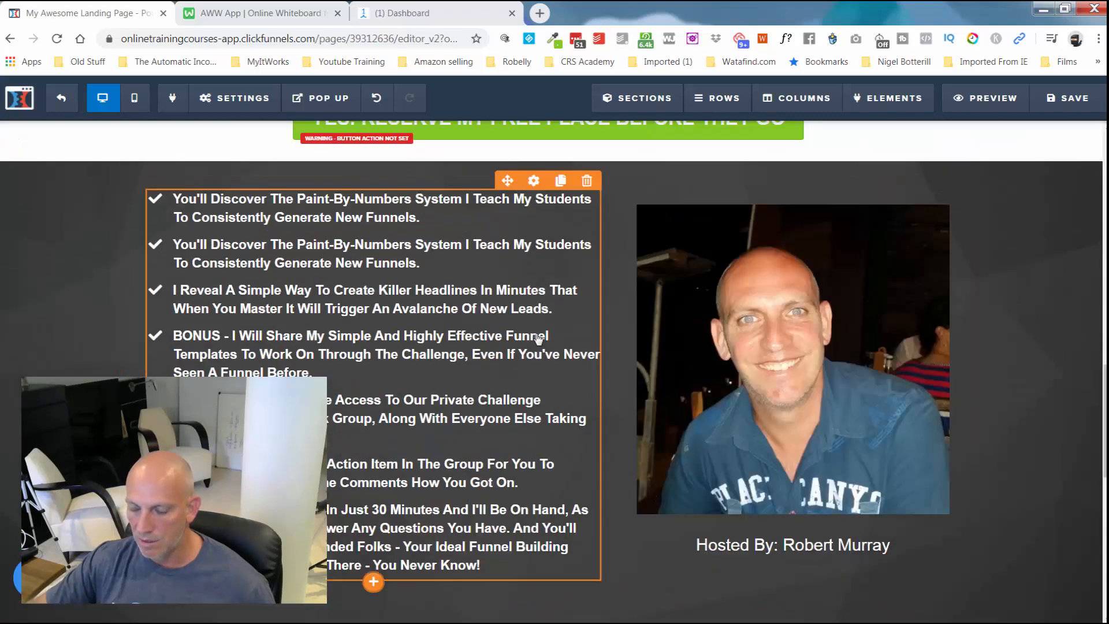
{"action": "scroll", "coordinate": [537, 338], "scroll_direction": "down", "scroll_amount": 15}
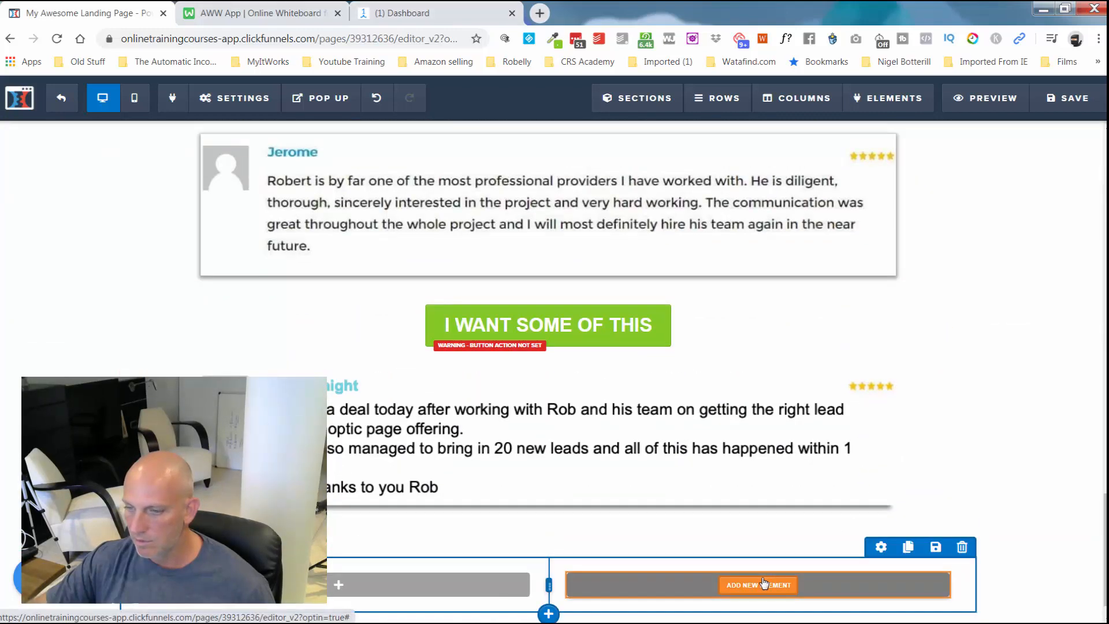
{"action": "left_click", "coordinate": [764, 584]}
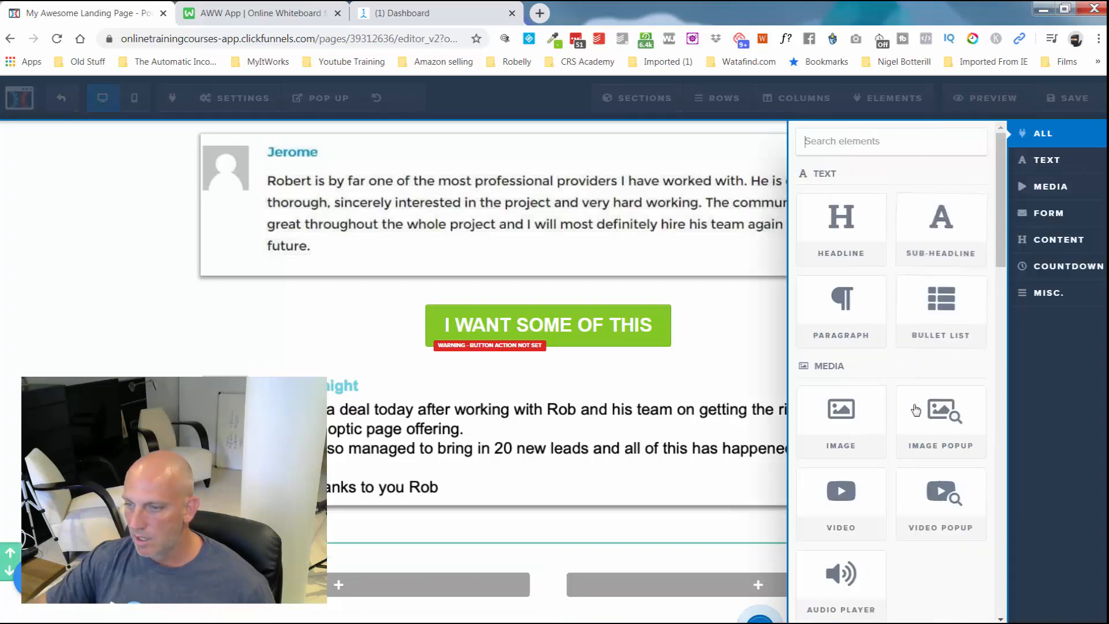
{"action": "left_click", "coordinate": [945, 227]}
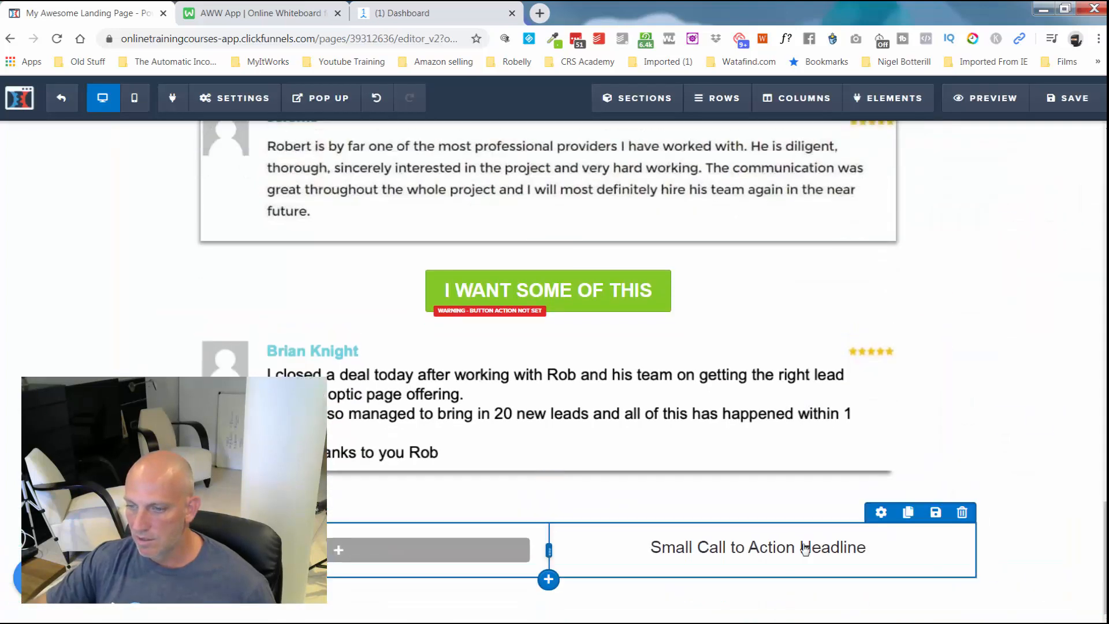
{"action": "left_click", "coordinate": [804, 548]}
{"action": "type", "text": "Robert Murray here!! Over the last 16 years I've learned the ins and outs of funnels. It took 6 yrs to put together my lead & sales system that you will learn the basics of in this challenge."}
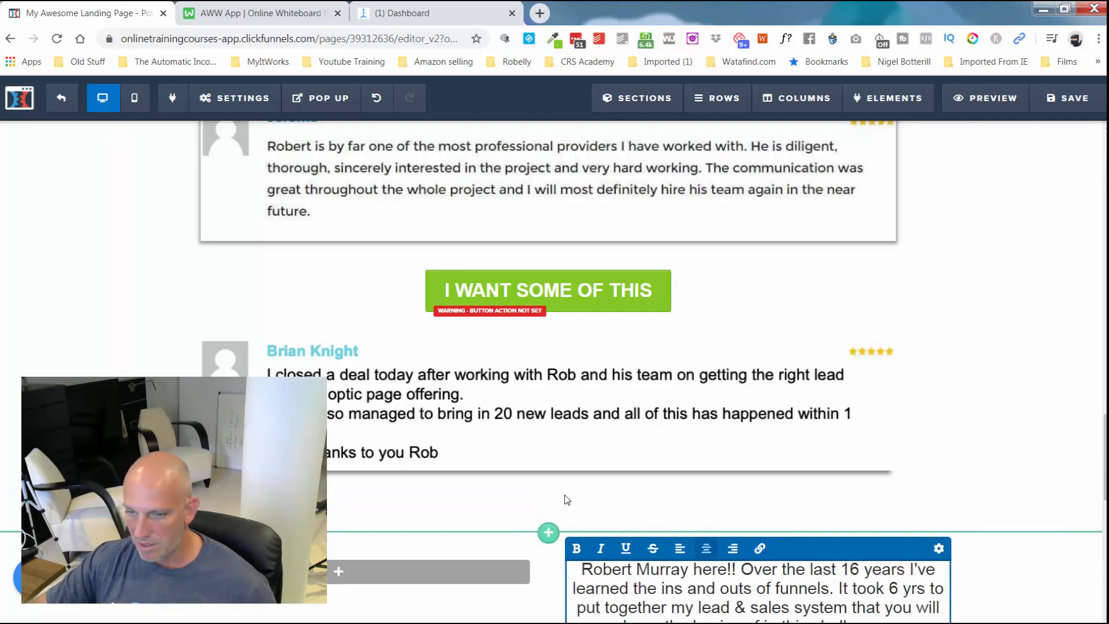
Add an image element to the new row's empty column and upload the rob-12 photo into it
{"action": "left_click", "coordinate": [370, 549]}
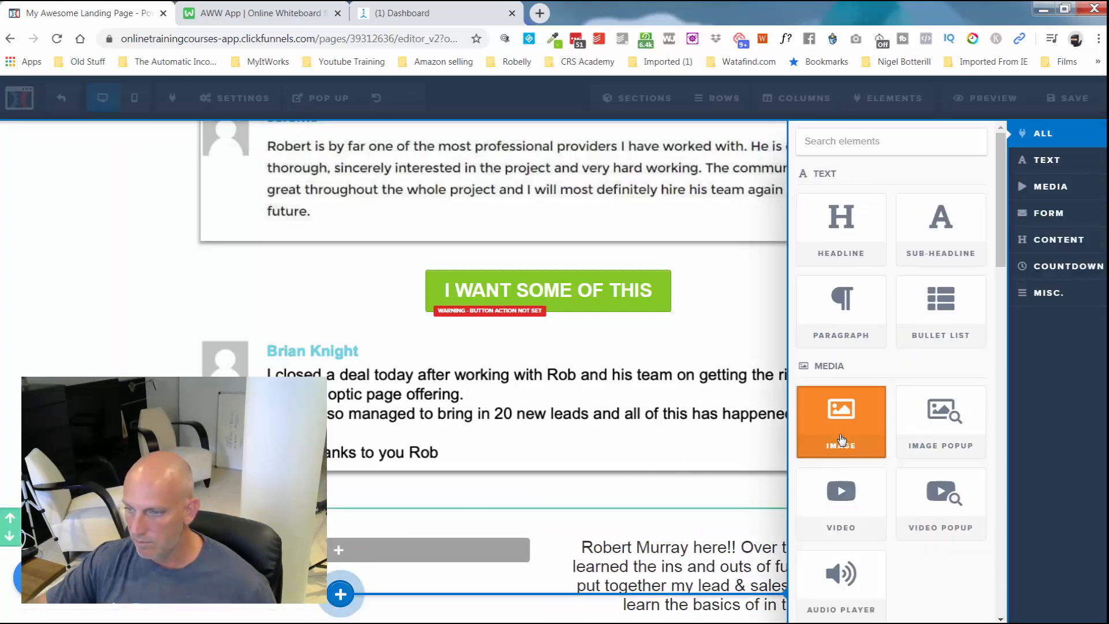
{"action": "left_click_drag", "start_coordinate": [841, 440], "coordinate": [341, 592]}
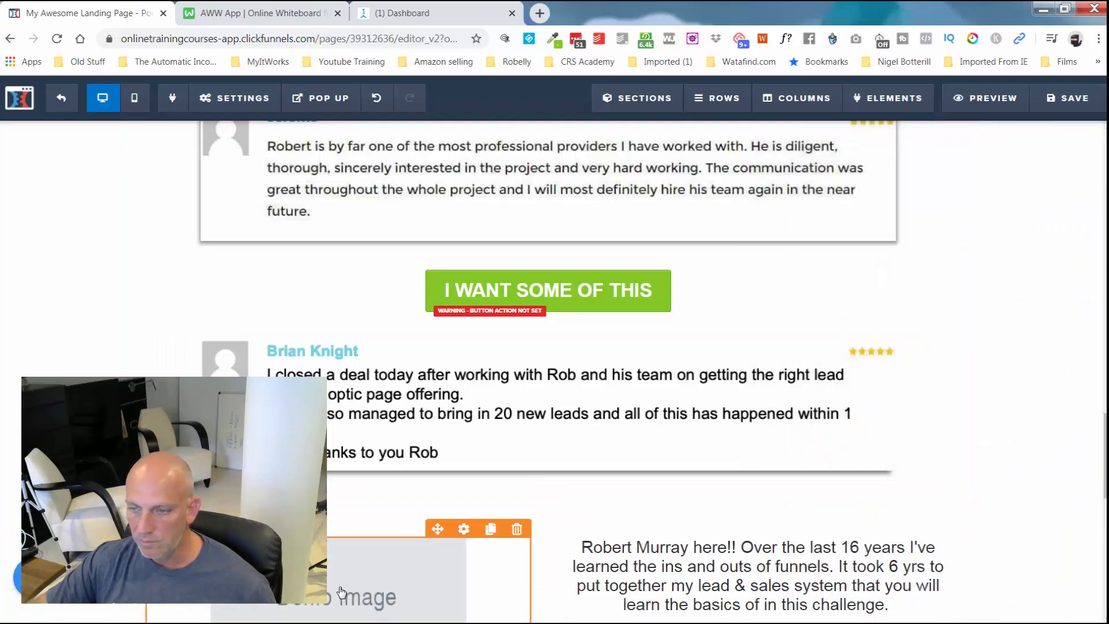
{"action": "left_click", "coordinate": [341, 592]}
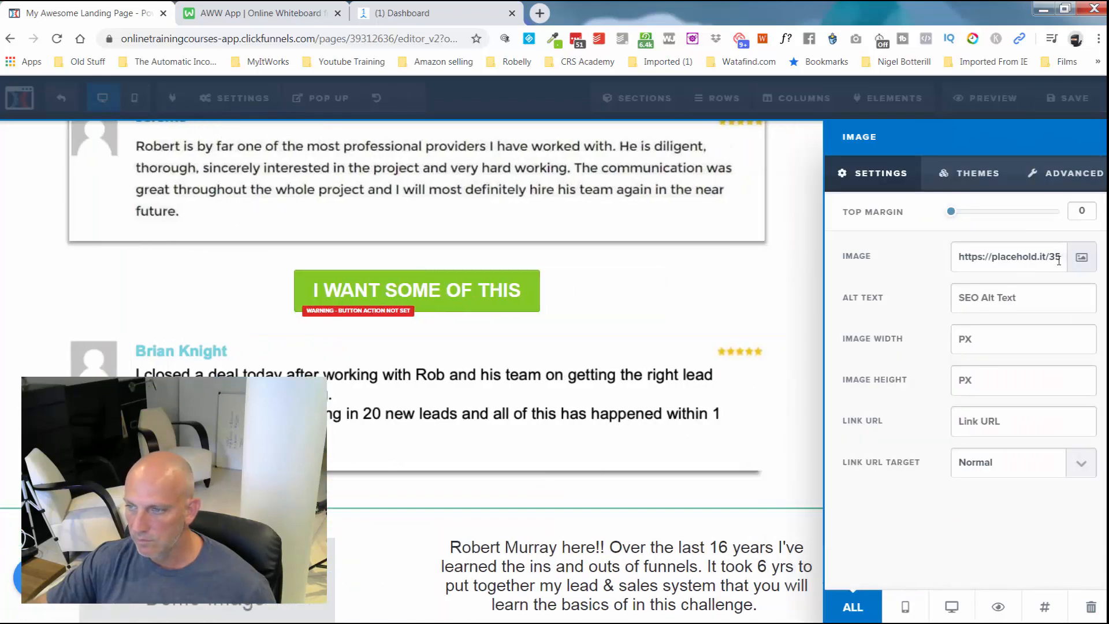
{"action": "left_click", "coordinate": [1081, 258]}
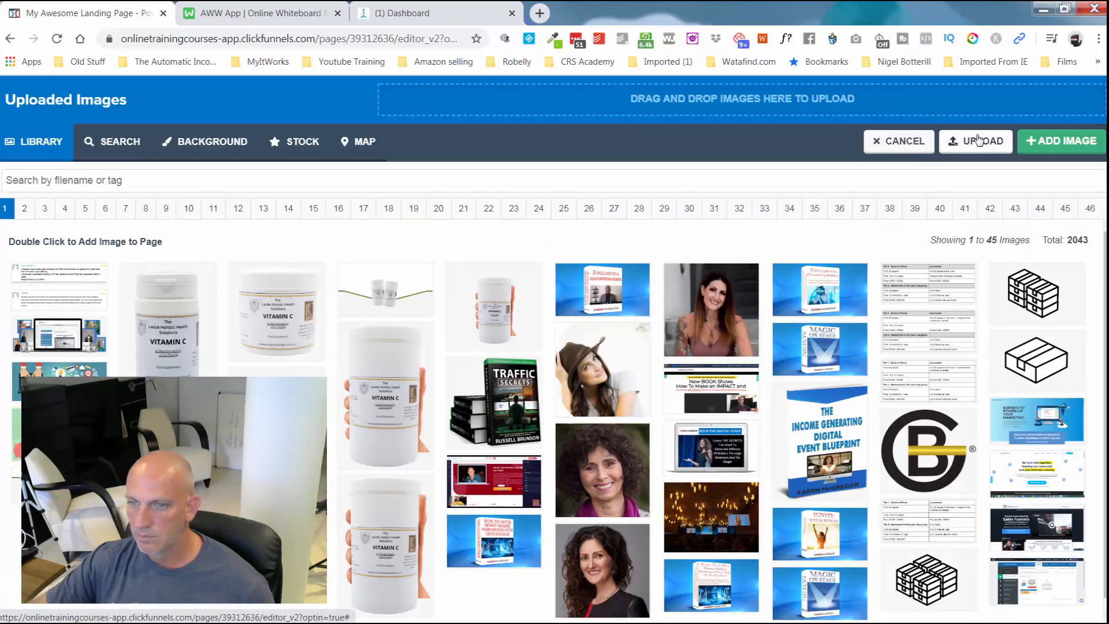
{"action": "left_click", "coordinate": [978, 140]}
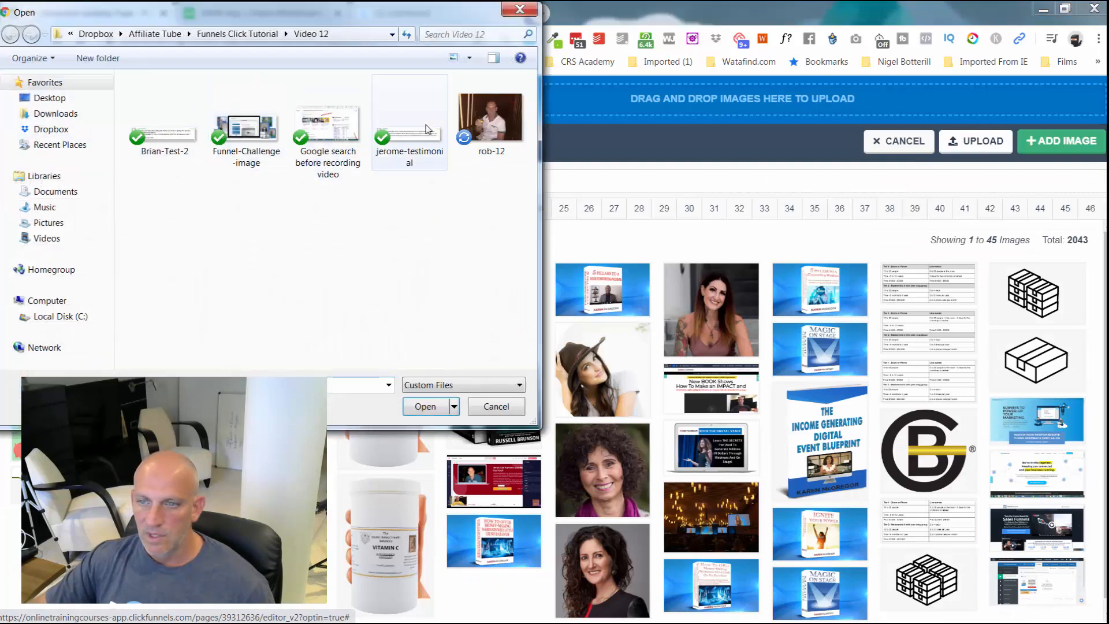
{"action": "double_click", "coordinate": [491, 119]}
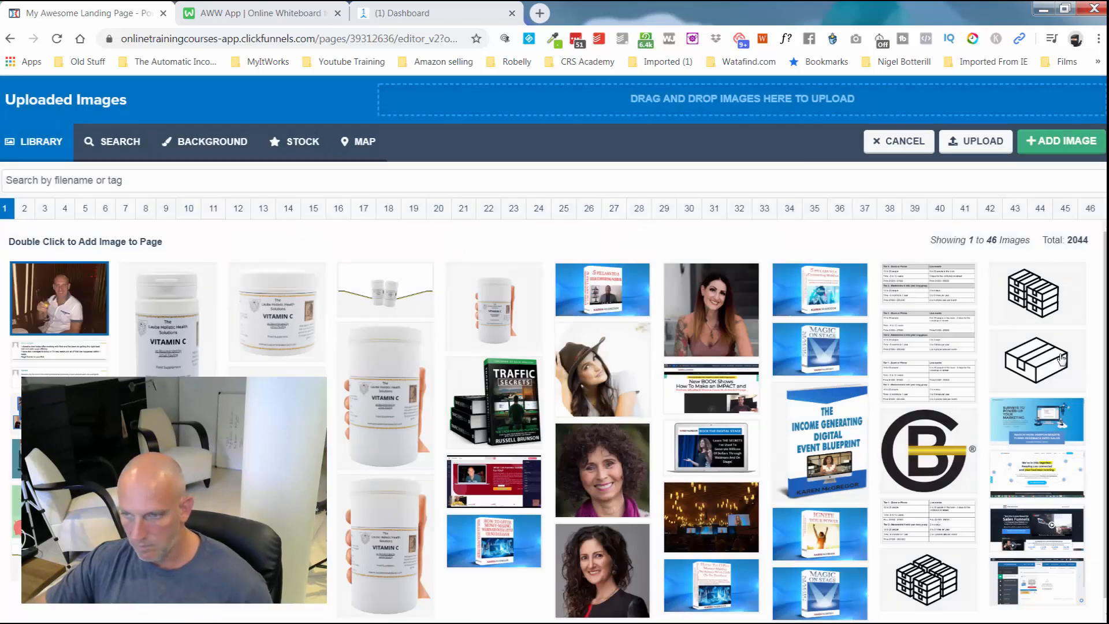
{"action": "left_click", "coordinate": [1094, 148]}
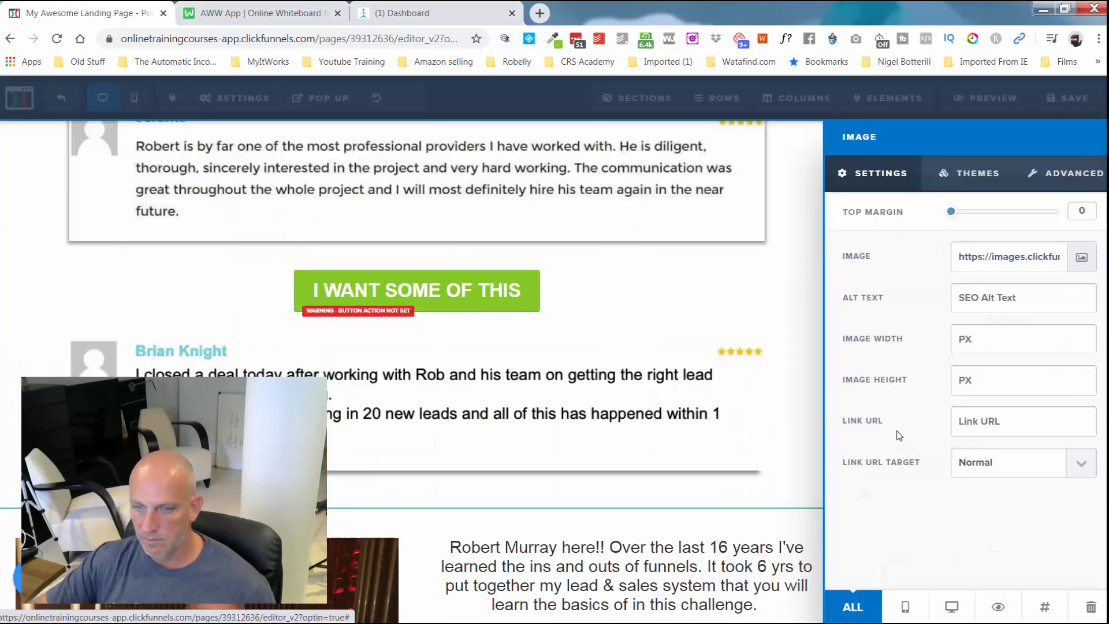
{"action": "left_click", "coordinate": [820, 410]}
Narrow the photo column of the two-column row so the introduction text gets more width
{"action": "scroll", "coordinate": [564, 529], "scroll_direction": "down", "scroll_amount": 4}
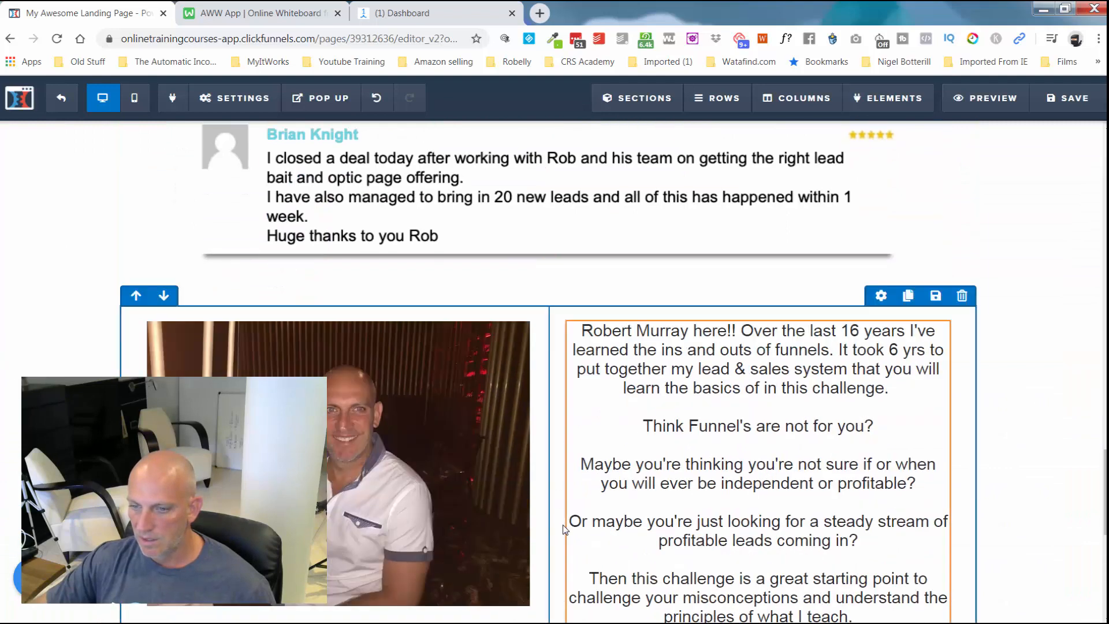
{"action": "scroll", "coordinate": [547, 554], "scroll_direction": "down", "scroll_amount": 4}
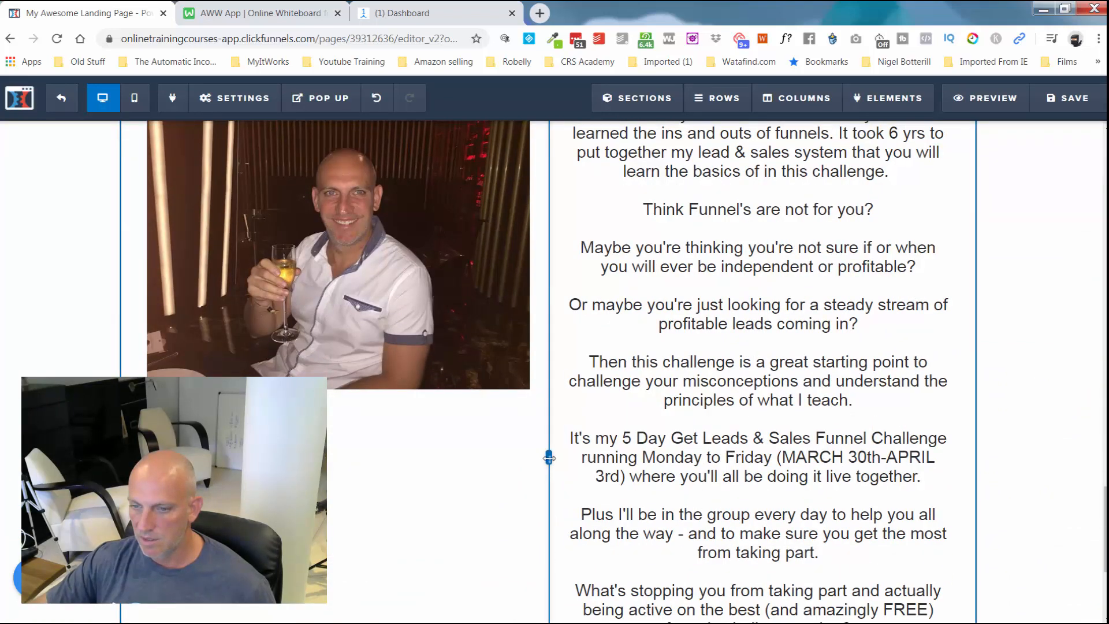
{"action": "left_click_drag", "start_coordinate": [548, 458], "coordinate": [529, 462]}
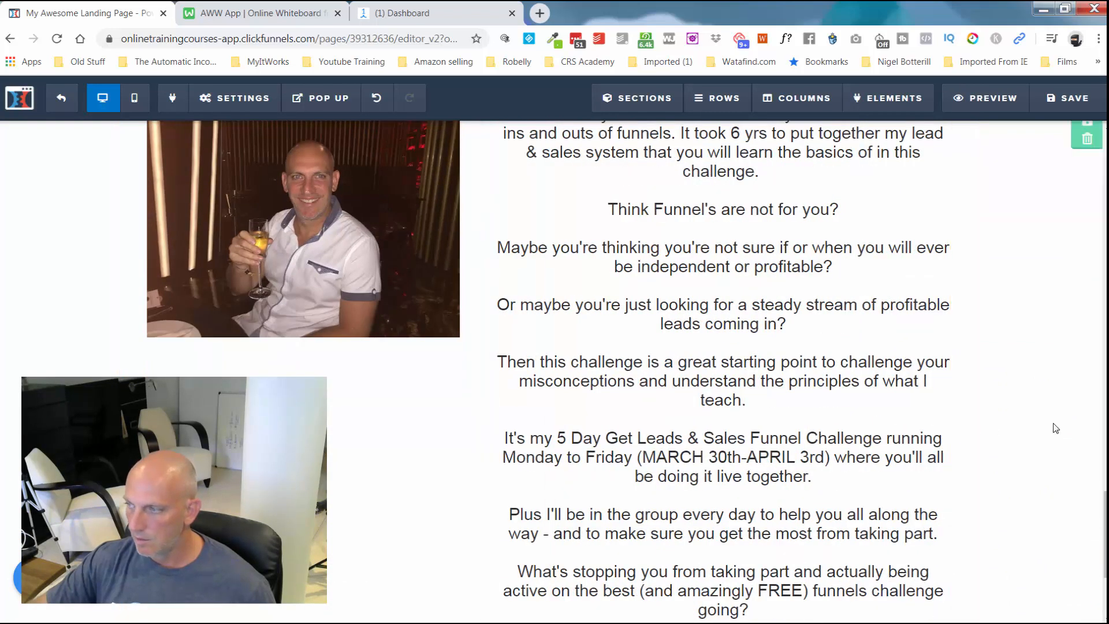
Set the two-column row's left/right padding to 0 and save the page
{"action": "scroll", "coordinate": [775, 434], "scroll_direction": "up", "scroll_amount": 5}
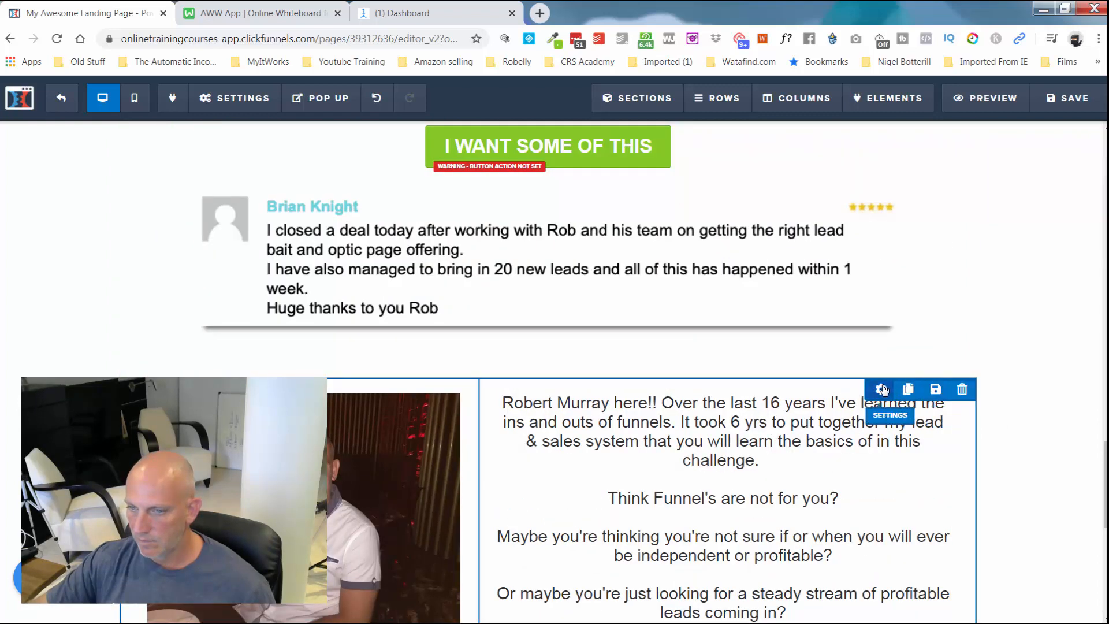
{"action": "left_click", "coordinate": [882, 390]}
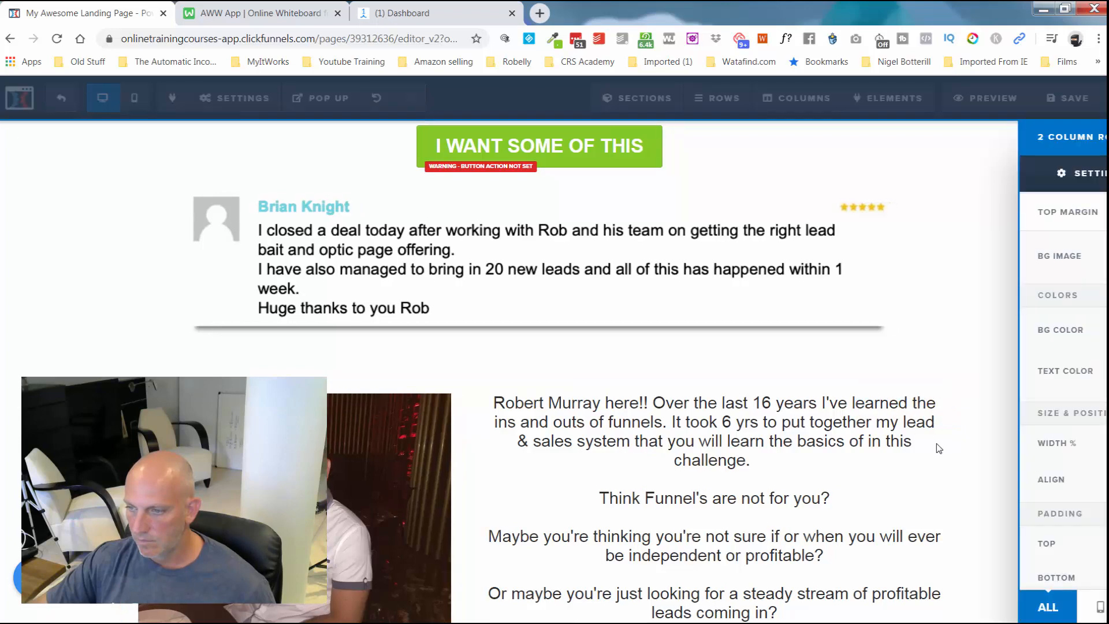
{"action": "left_click_drag", "start_coordinate": [949, 567], "coordinate": [916, 570]}
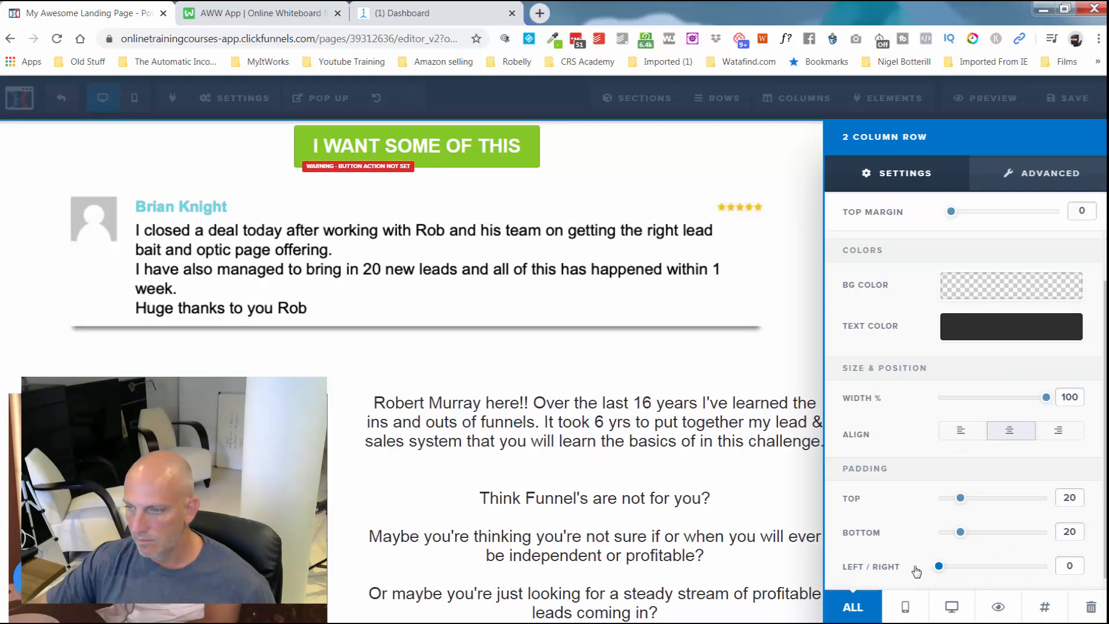
{"action": "left_click", "coordinate": [775, 393]}
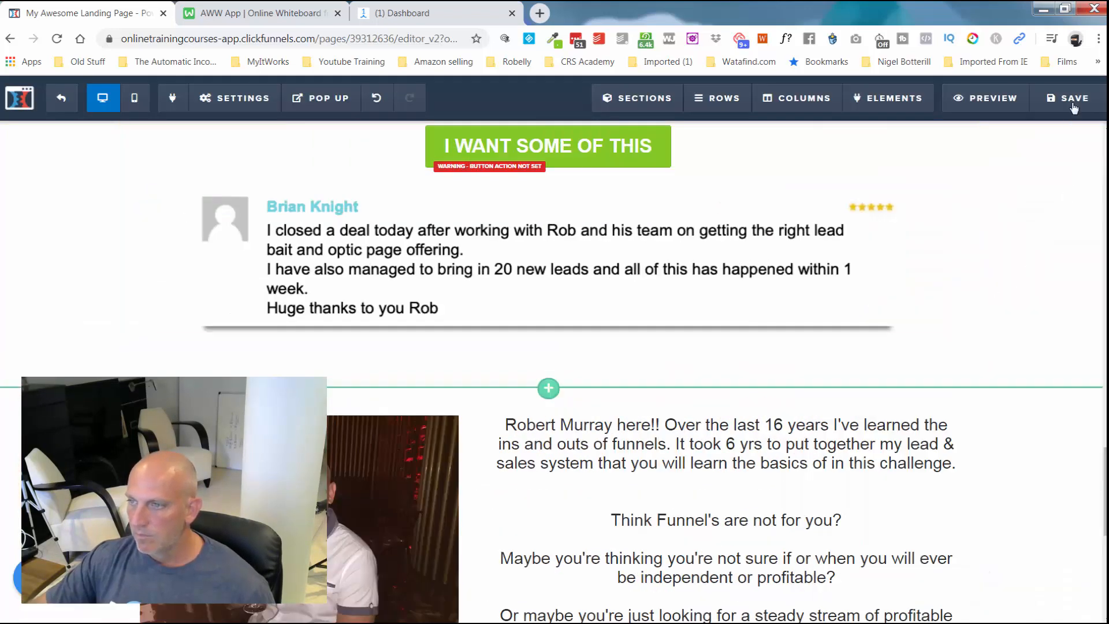
{"action": "scroll", "coordinate": [1038, 305], "scroll_direction": "down", "scroll_amount": 6}
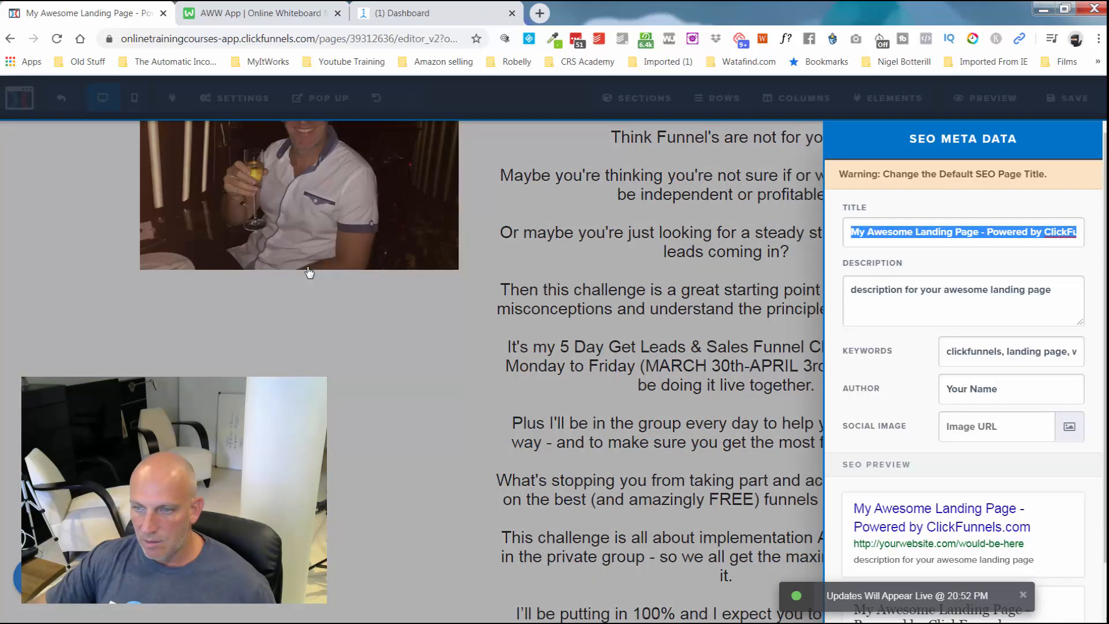
{"action": "left_click", "coordinate": [309, 272]}
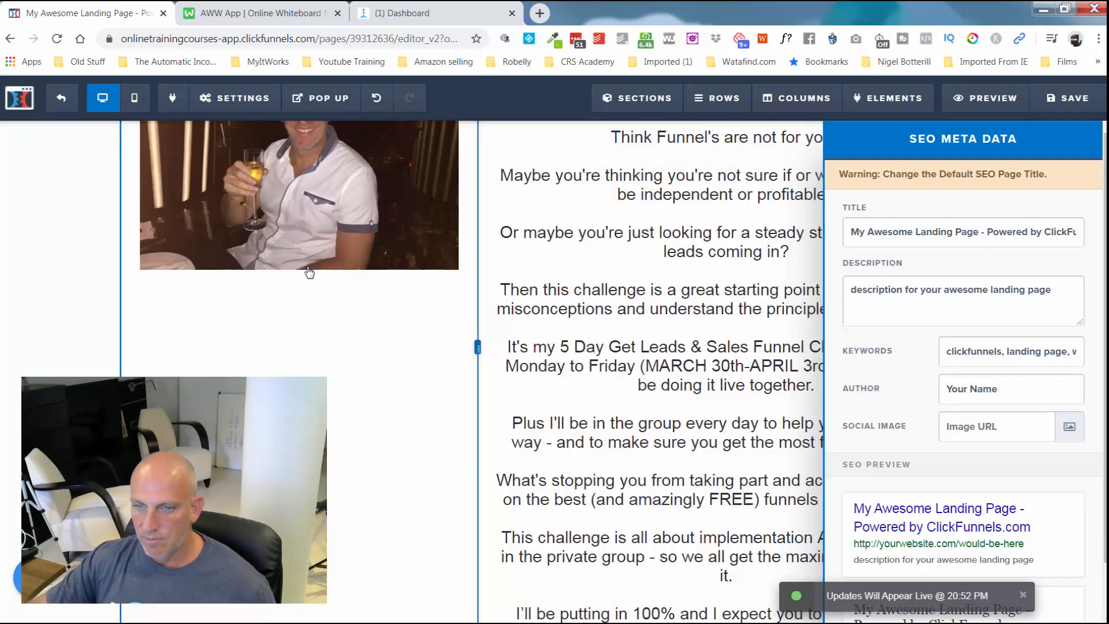
Add a sub-headline below the host's photo containing the host's full name in bold
{"action": "left_click", "coordinate": [299, 273]}
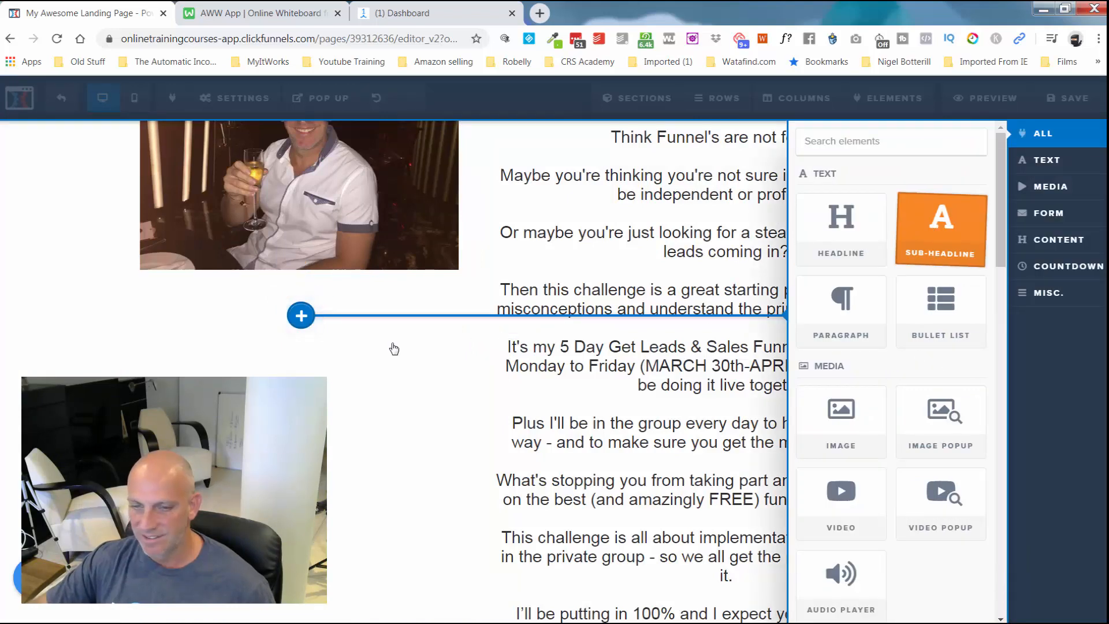
{"action": "triple_click", "coordinate": [279, 300]}
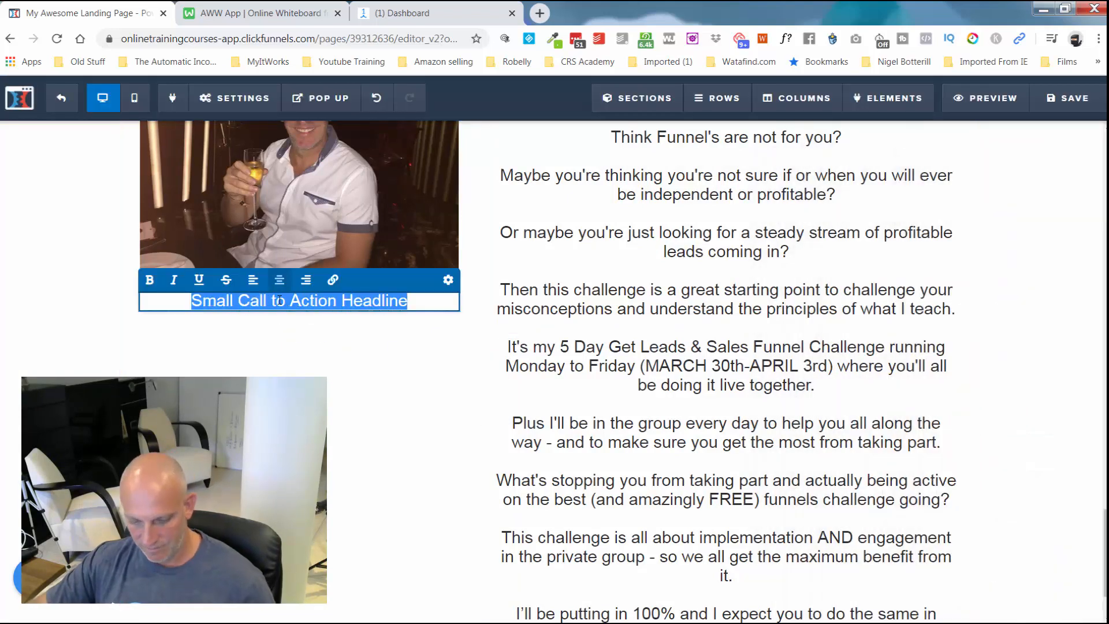
{"action": "type", "text": "Robert Murray"}
{"action": "triple_click", "coordinate": [280, 300]}
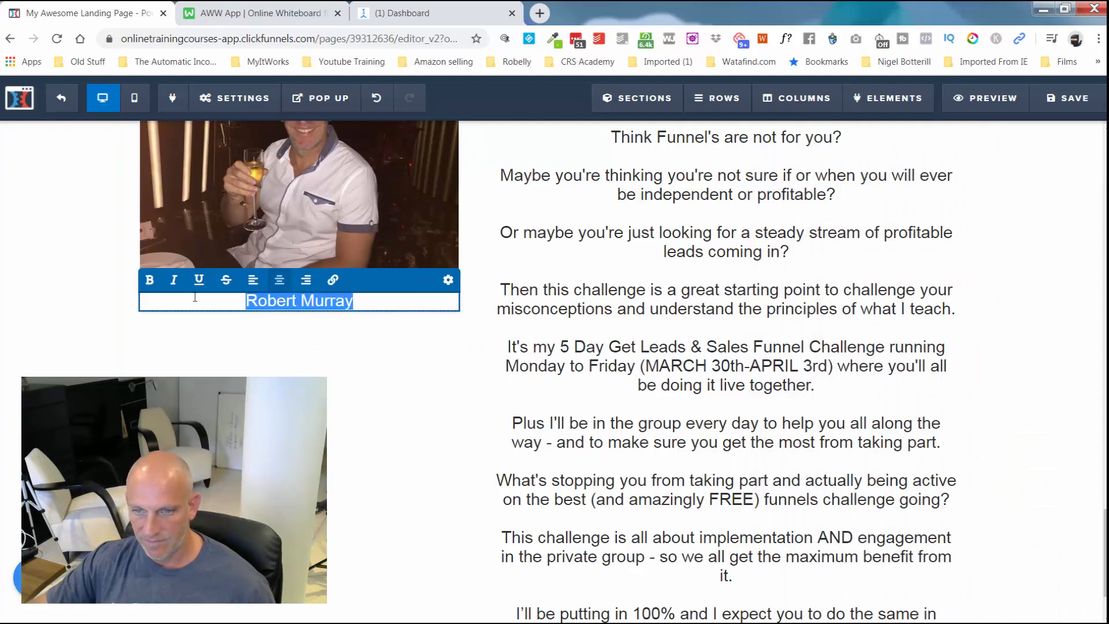
{"action": "left_click", "coordinate": [161, 278]}
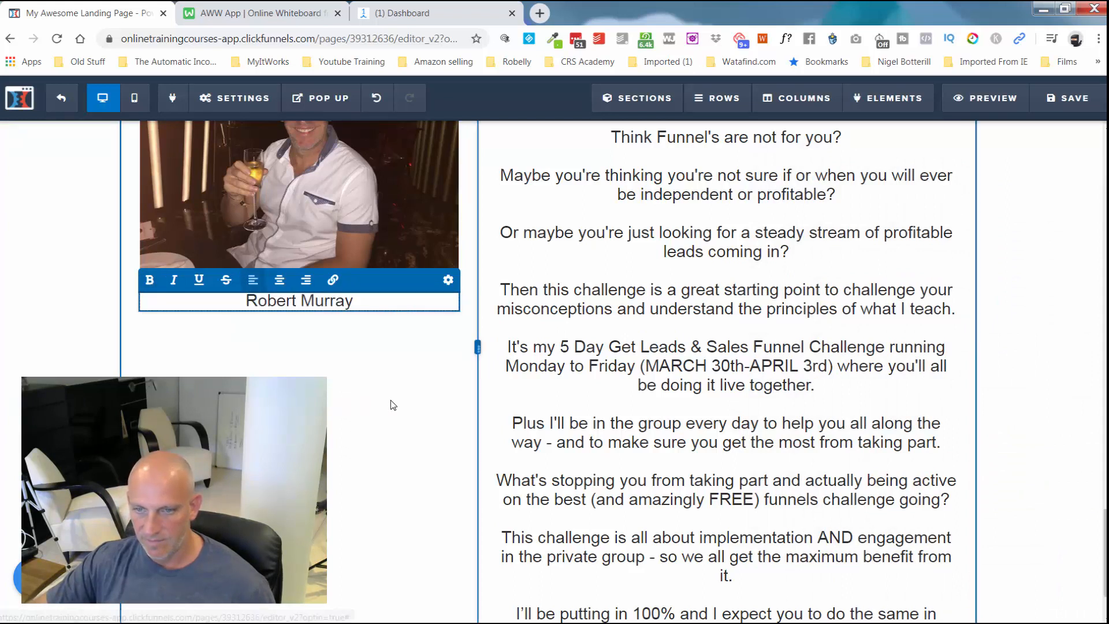
{"action": "triple_click", "coordinate": [267, 301]}
{"action": "left_click", "coordinate": [150, 280]}
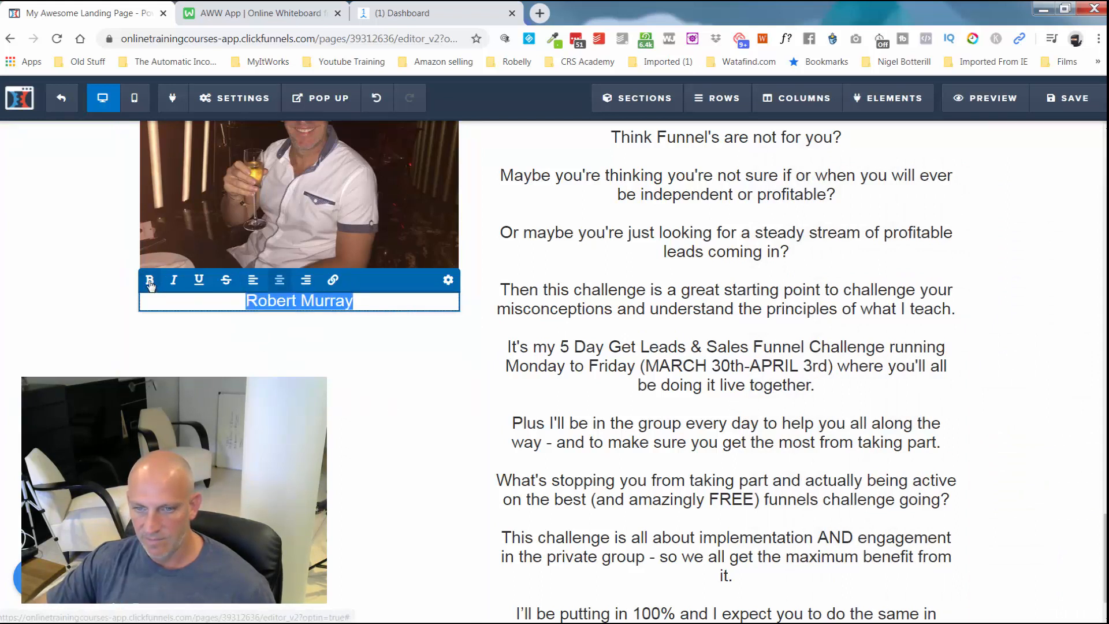
{"action": "left_click", "coordinate": [393, 395]}
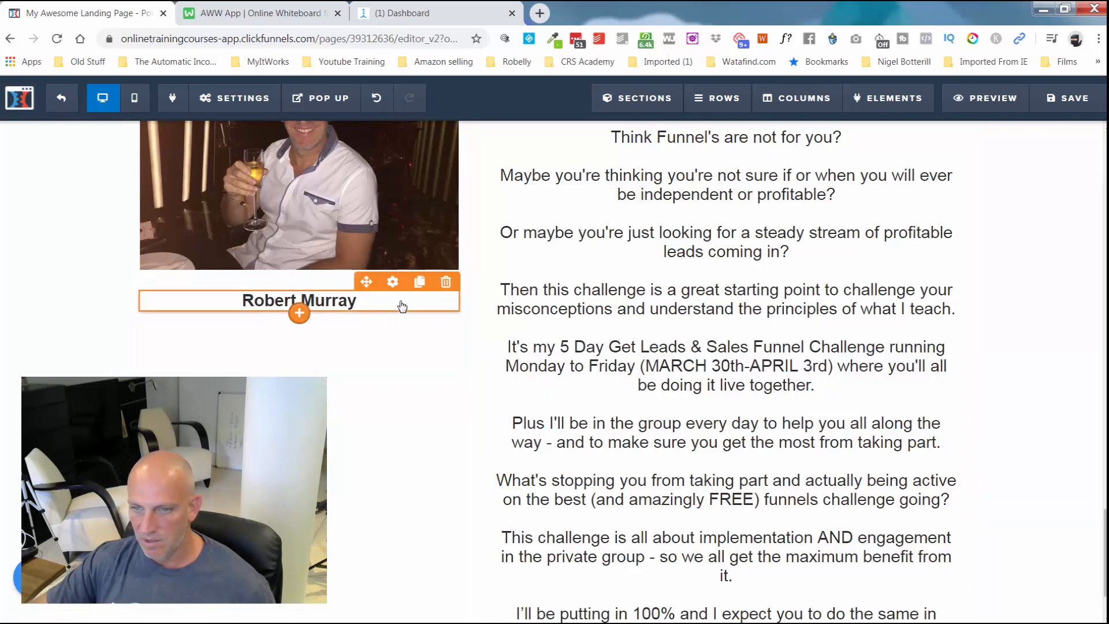
Duplicate the name sub-headline and replace the copy's text with "Founder Of The 5 Day Get Leads & Sales Funnel Challenge"
{"action": "left_click", "coordinate": [421, 281]}
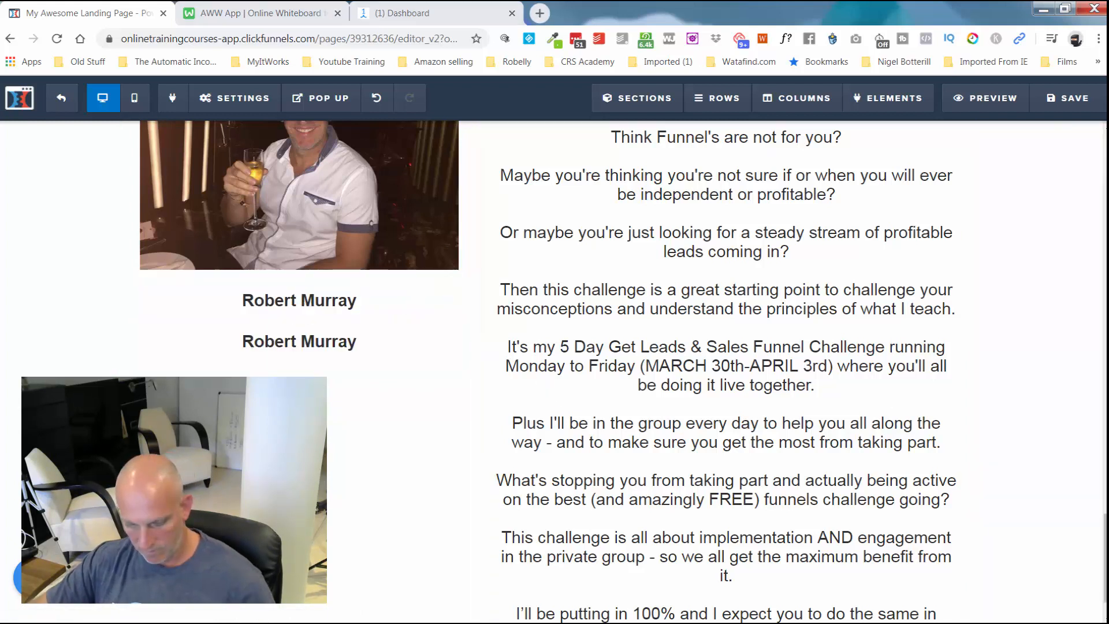
{"action": "triple_click", "coordinate": [275, 344]}
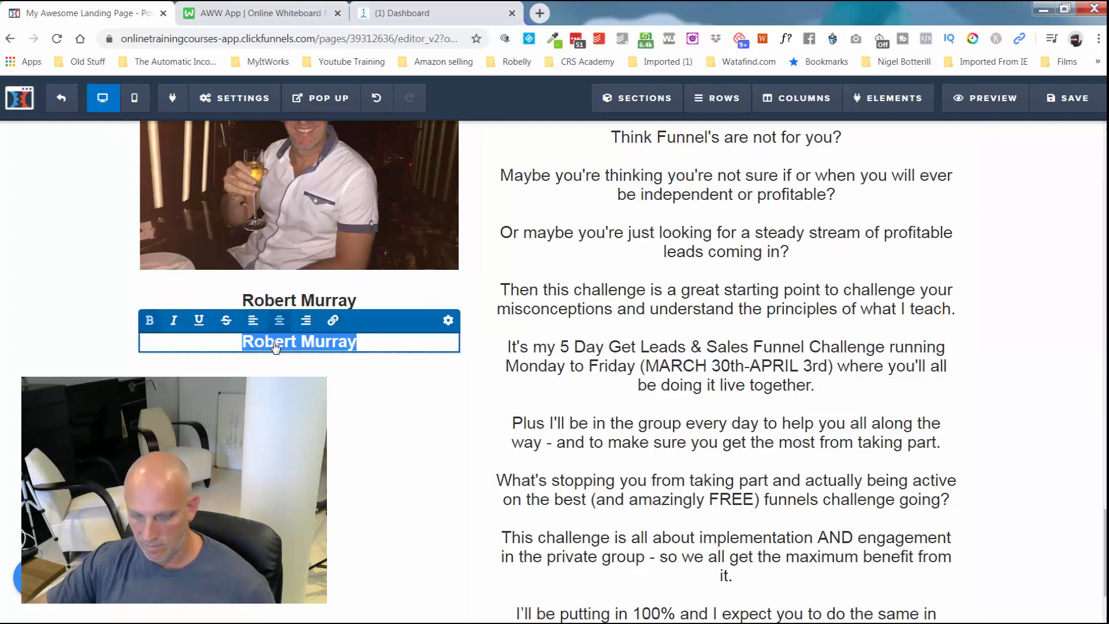
{"action": "type", "text": "Founder Of The 5 Day Get Leads & Sales Funnel Challenge"}
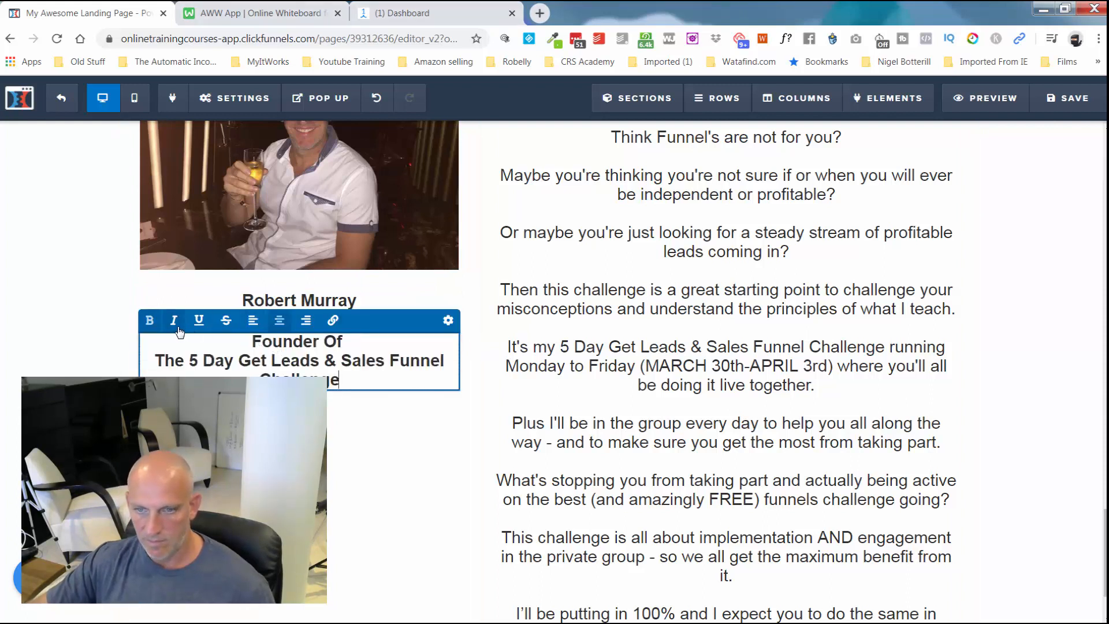
Remove the bold formatting from the founder sub-headline and delete the line break after "Founder Of"
{"action": "triple_click", "coordinate": [215, 358]}
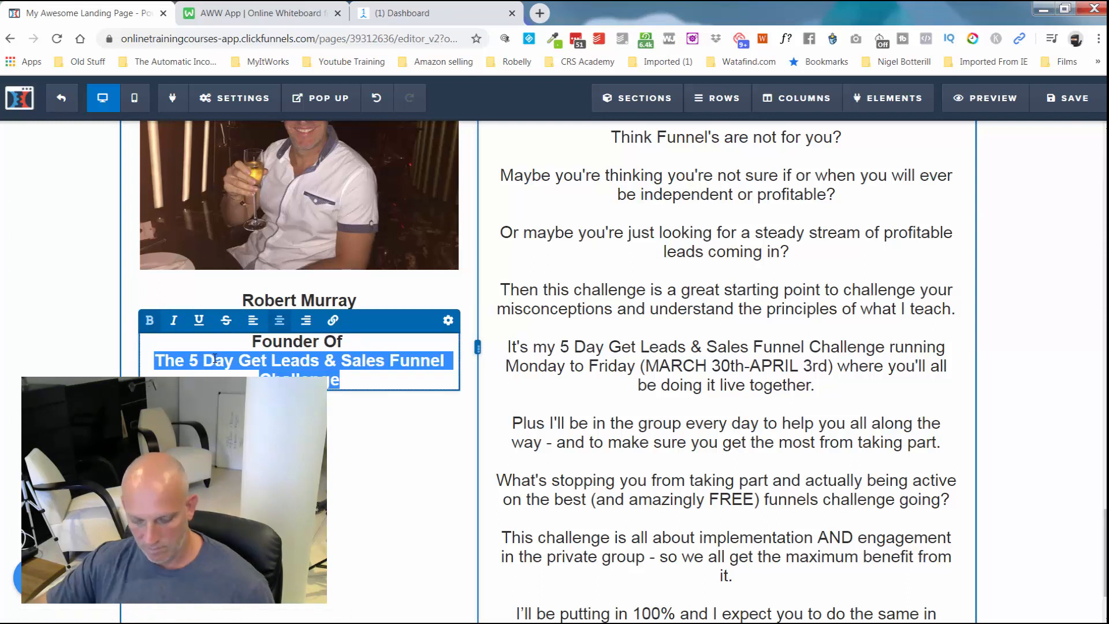
{"action": "key", "text": "ctrl+a"}
{"action": "left_click", "coordinate": [150, 322]}
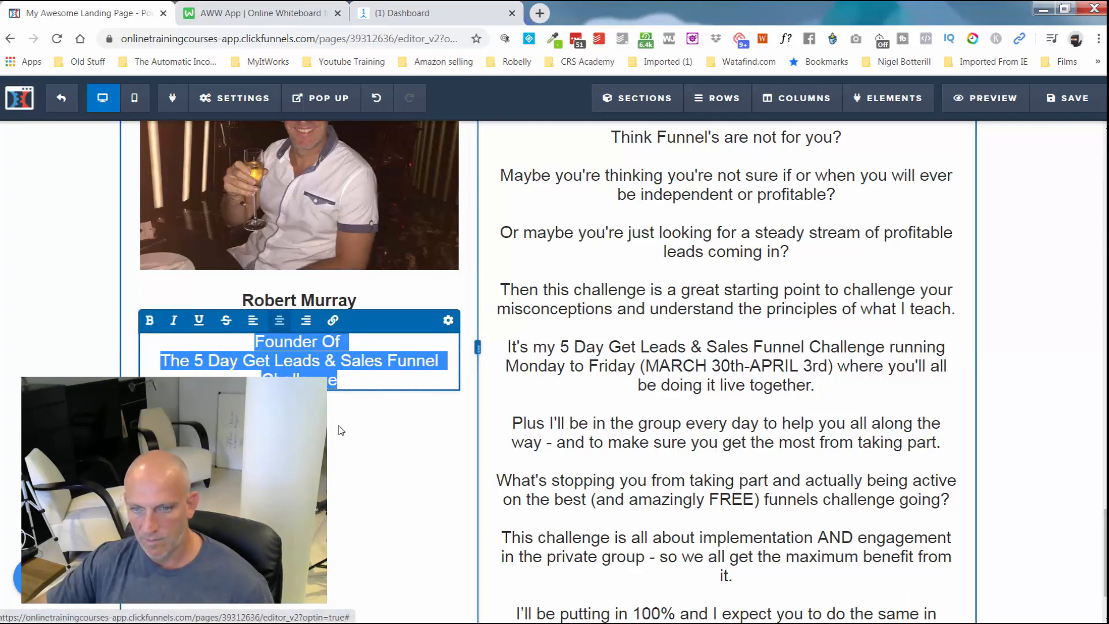
{"action": "left_click", "coordinate": [463, 454]}
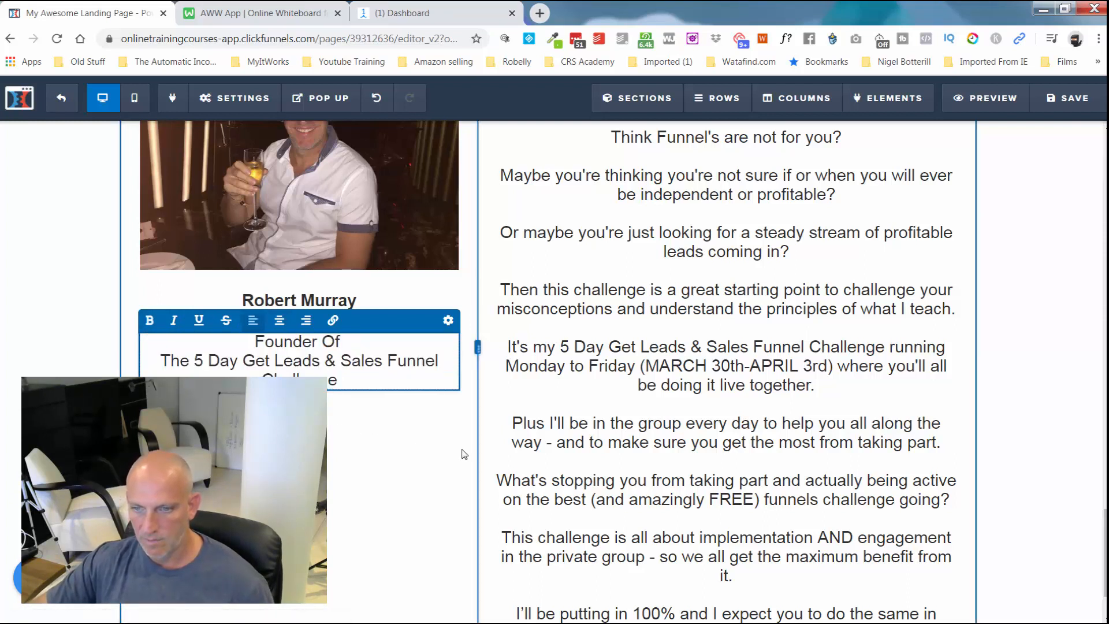
{"action": "left_click", "coordinate": [355, 347]}
{"action": "key", "text": "Delete"}
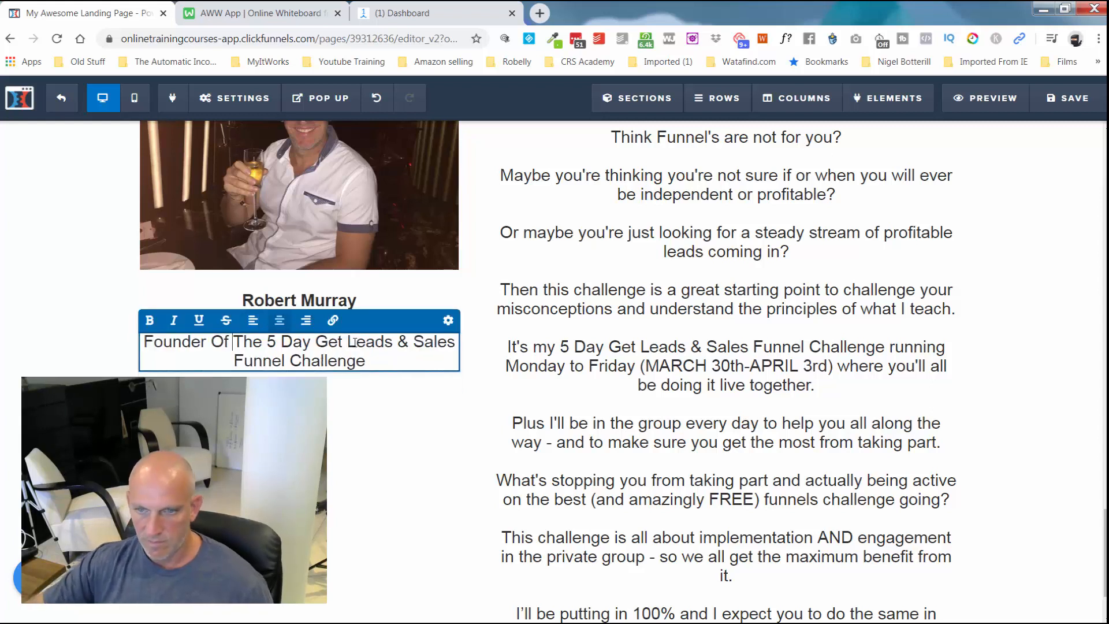
{"action": "left_click", "coordinate": [482, 410]}
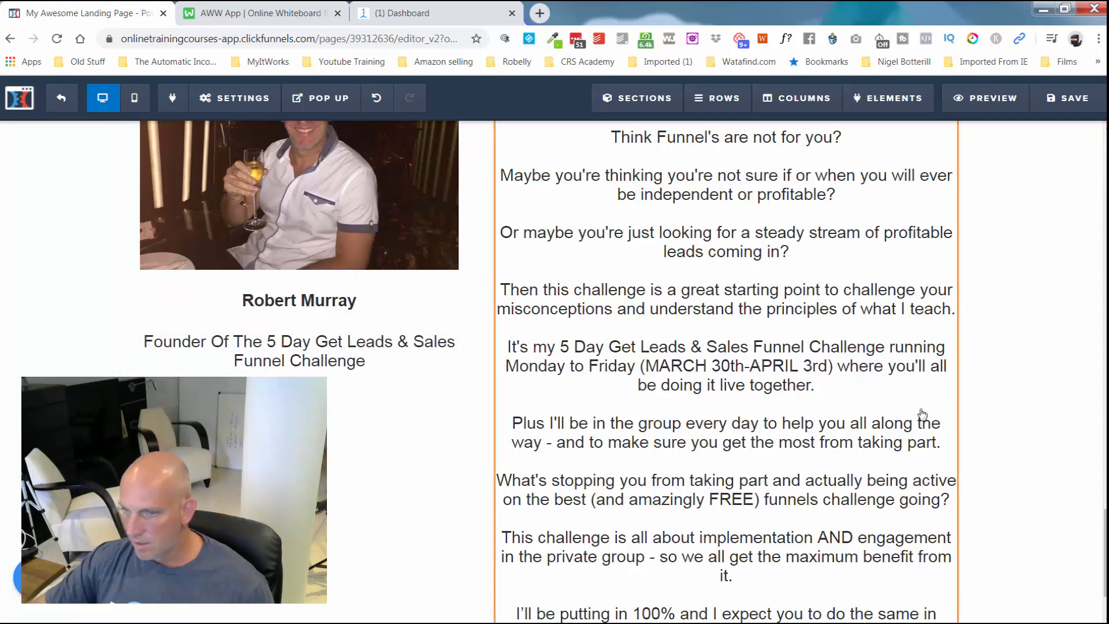
Set the host photo's top margin to 100 and save the page
{"action": "scroll", "coordinate": [943, 409], "scroll_direction": "up", "scroll_amount": 3}
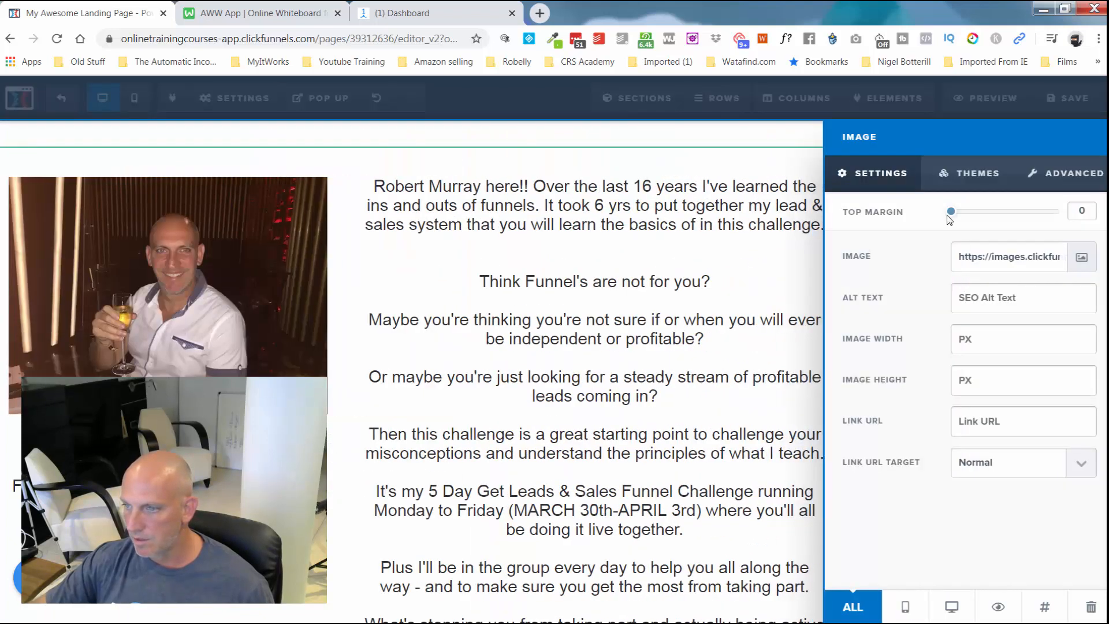
{"action": "left_click_drag", "start_coordinate": [980, 220], "coordinate": [1060, 212]}
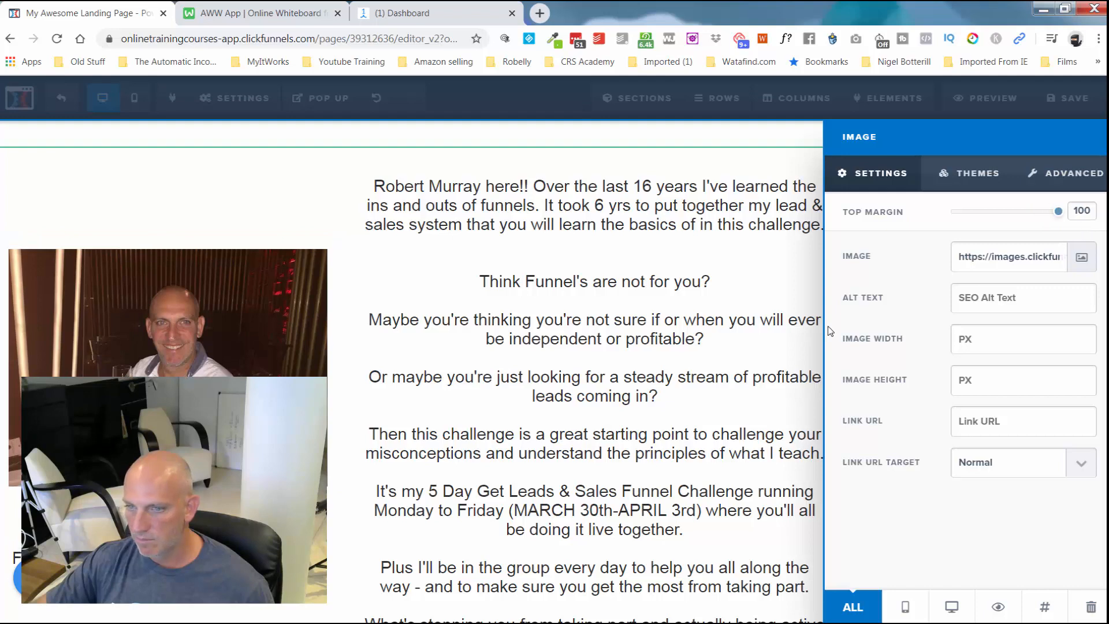
{"action": "left_click", "coordinate": [686, 352]}
{"action": "left_click", "coordinate": [1063, 102]}
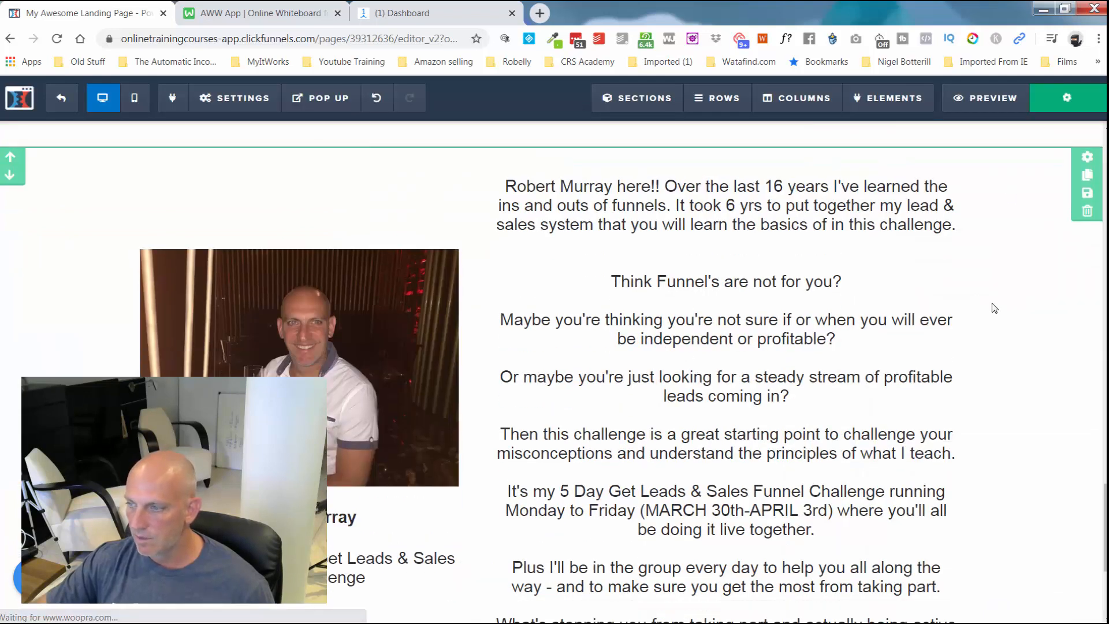
{"action": "scroll", "coordinate": [995, 310], "scroll_direction": "down", "scroll_amount": 1}
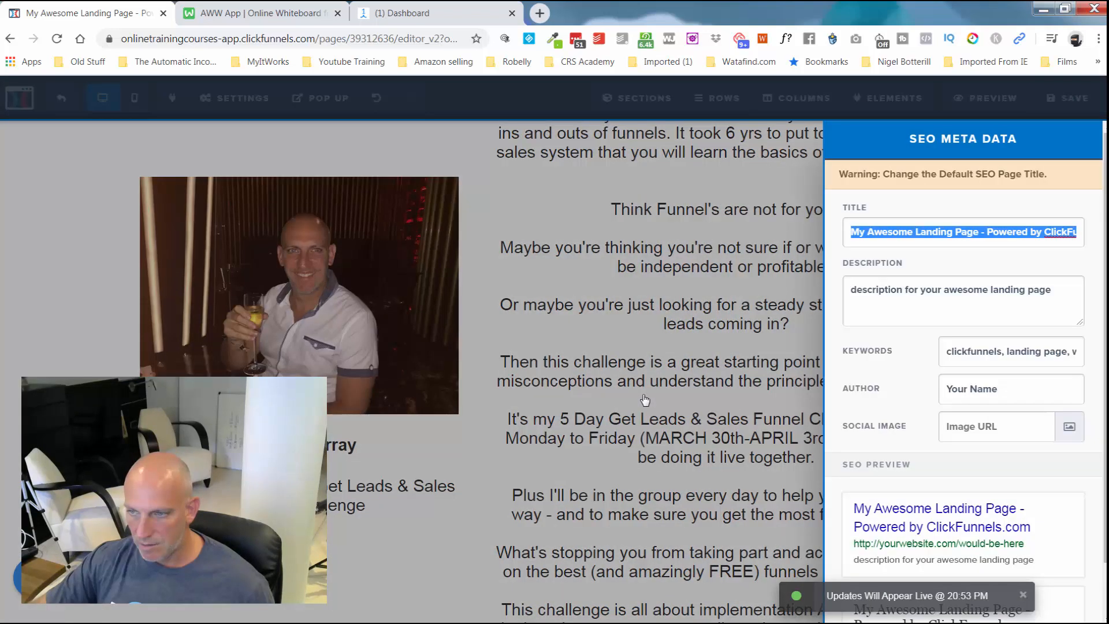
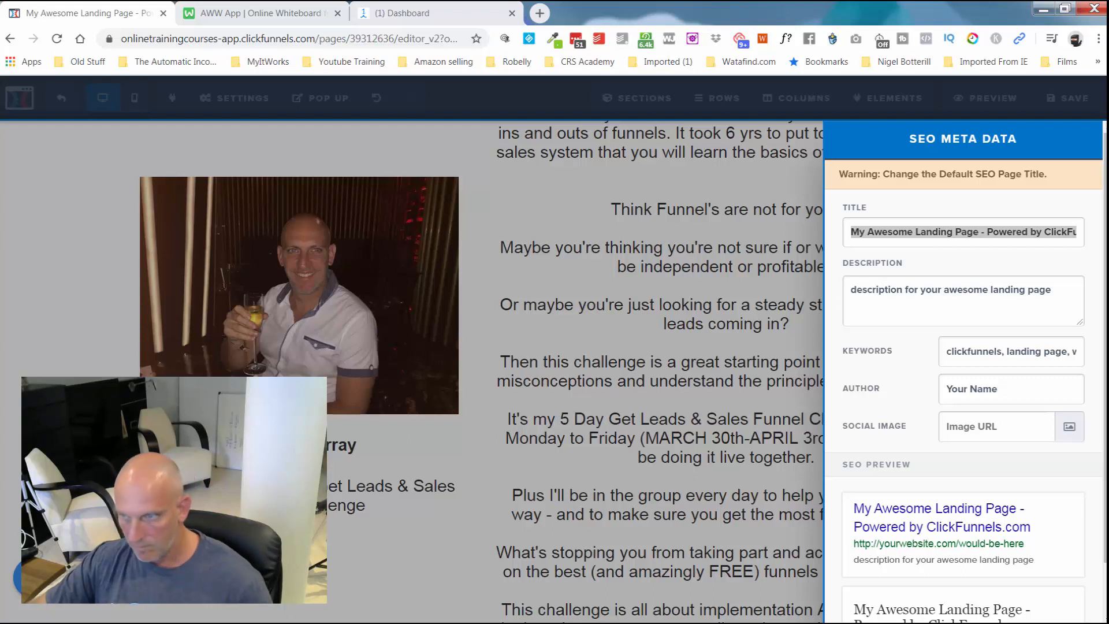
Set the page's SEO title to "The 5 Day Get Leads & Sales Funnel Challenge"
{"action": "triple_click", "coordinate": [1010, 227]}
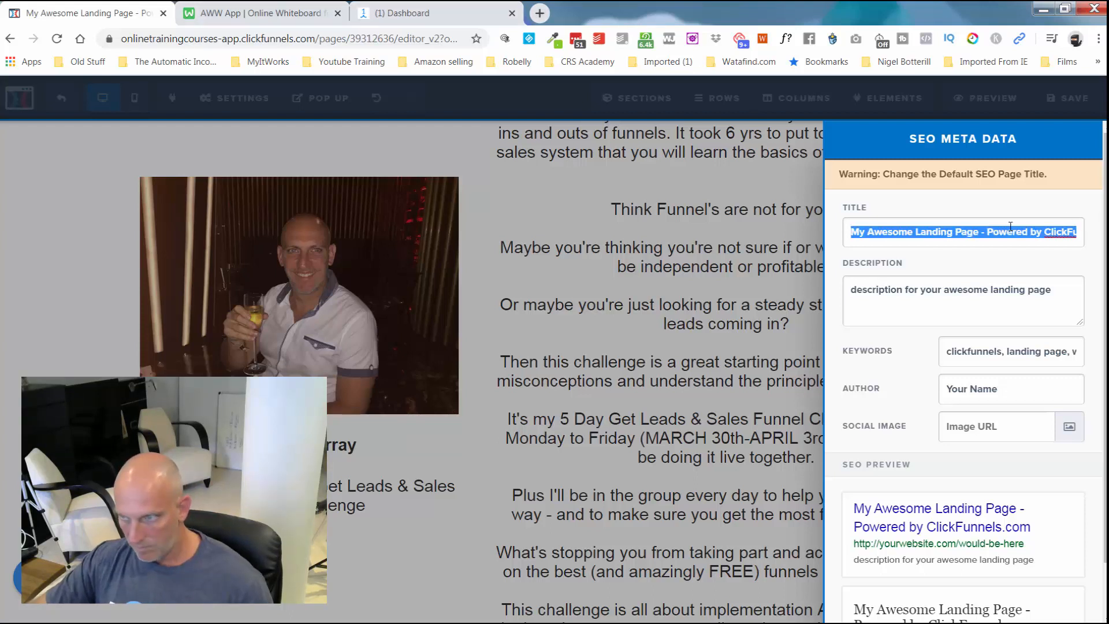
{"action": "triple_click", "coordinate": [1010, 227]}
{"action": "type", "text": "The 5 Day Get Leads & Sales Funnel Challenge"}
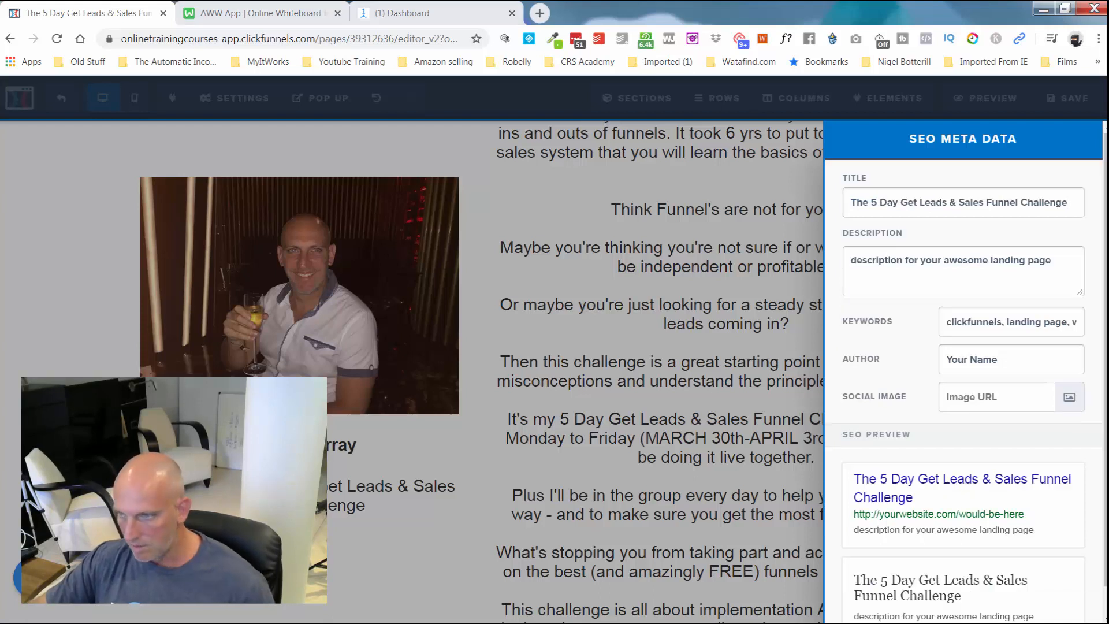
Replace the SEO description with the "5 Day Challenge Reveals How To Use My Proven (And Free) Strategy..." text and save the page
{"action": "triple_click", "coordinate": [946, 256]}
{"action": "type", "text": "5 Day Challenge Reveals How To Use My Proven (And Free) Strategy To Get Started Generating More Leads And Sales Per Month RIGHT NOW!"}
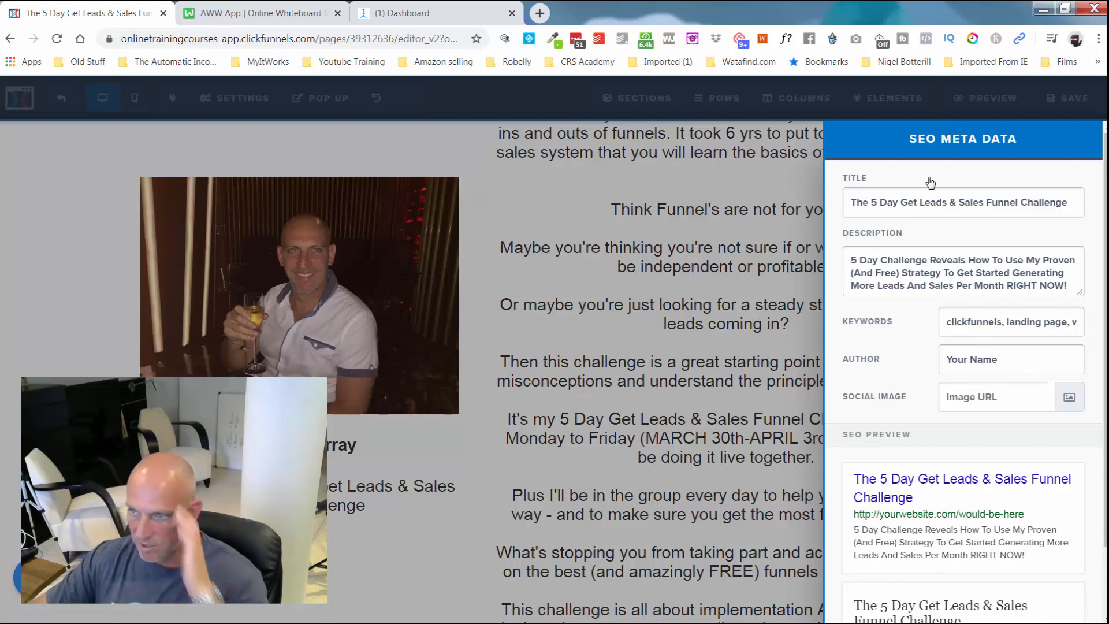
{"action": "left_click", "coordinate": [1062, 103]}
{"action": "left_click", "coordinate": [1063, 103]}
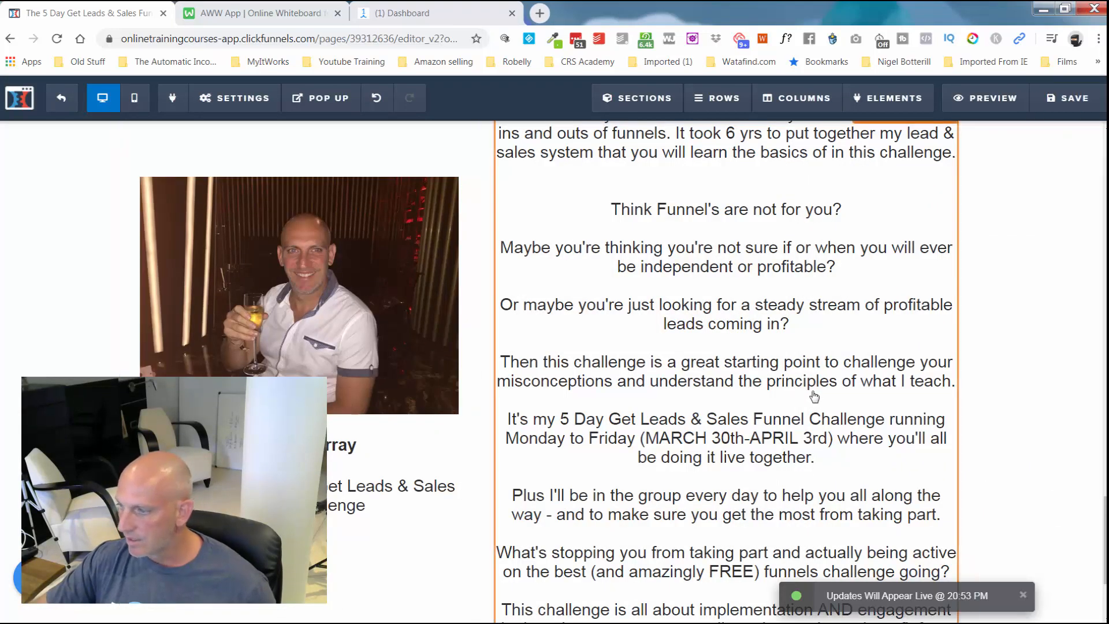
Duplicate the testimonial above the host introduction and move the copy into a new one-column row below that introduction
{"action": "scroll", "coordinate": [815, 396], "scroll_direction": "up", "scroll_amount": 5}
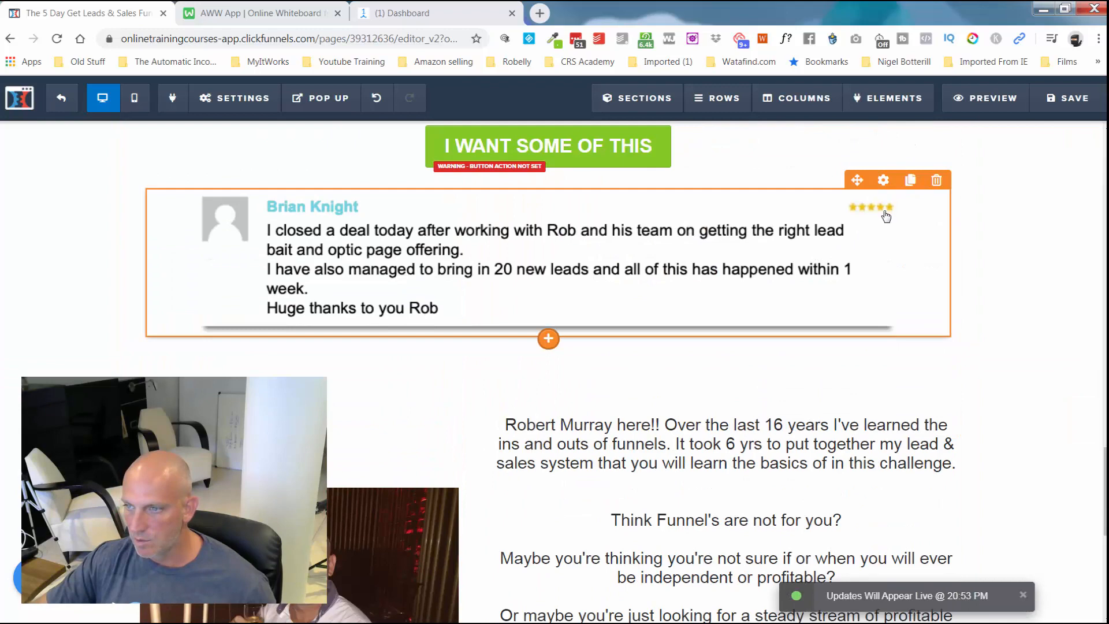
{"action": "left_click", "coordinate": [909, 179]}
{"action": "scroll", "coordinate": [694, 532], "scroll_direction": "down", "scroll_amount": 5}
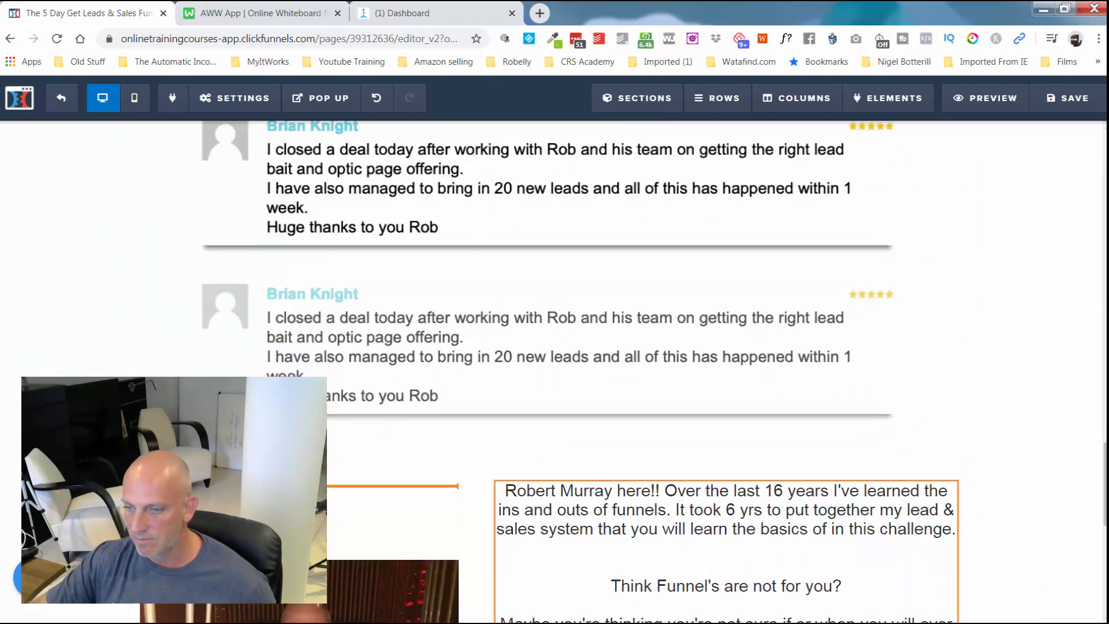
{"action": "scroll", "coordinate": [691, 604], "scroll_direction": "down", "scroll_amount": 6}
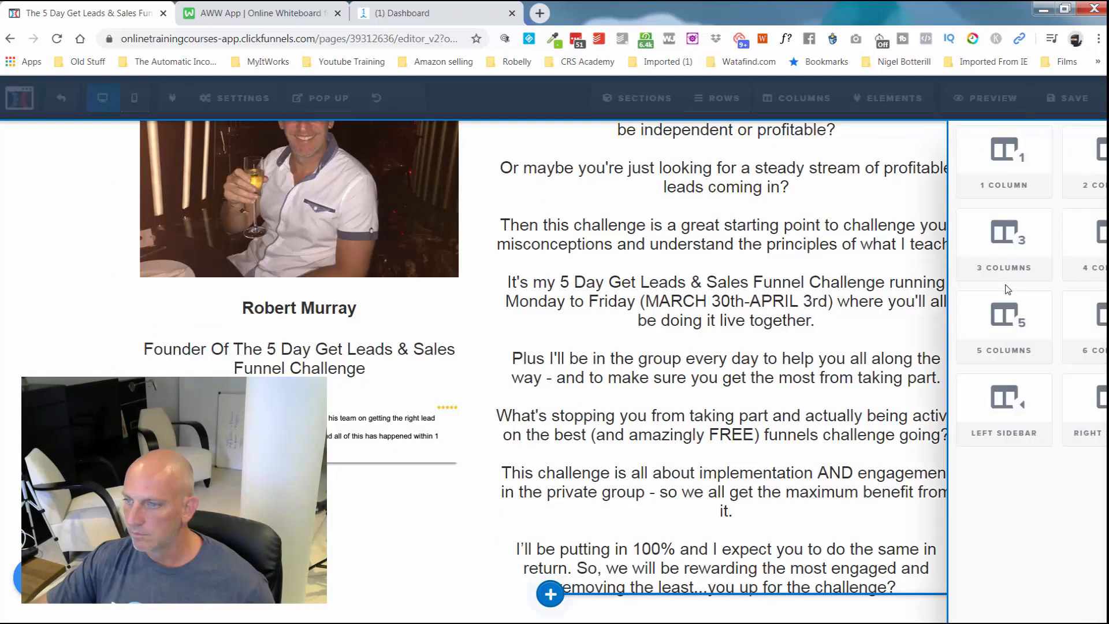
{"action": "left_click", "coordinate": [873, 173]}
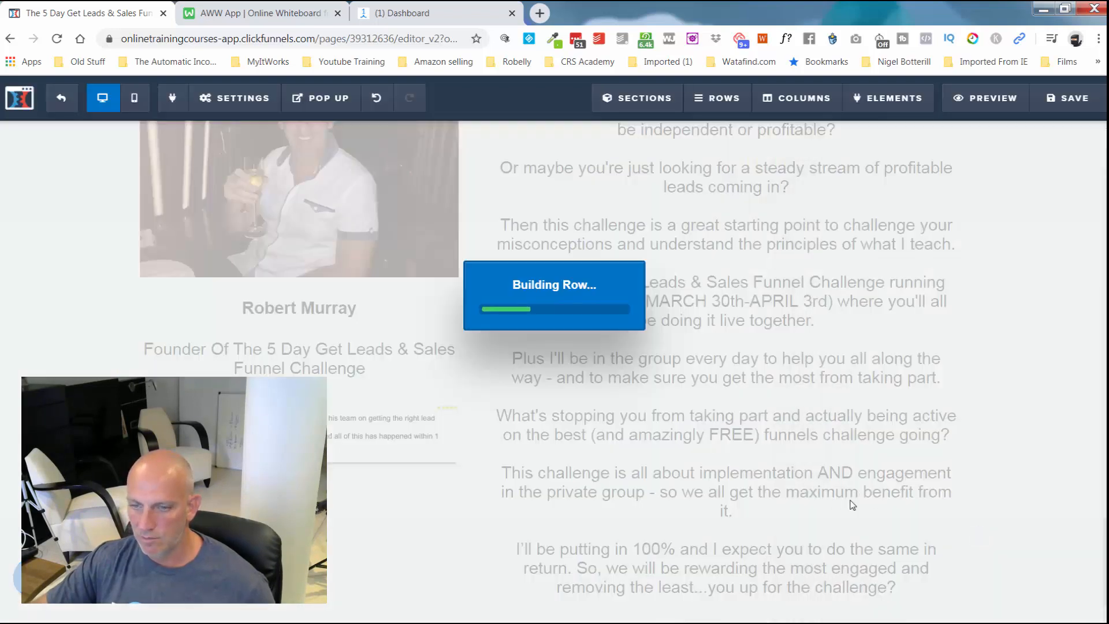
{"action": "left_click_drag", "start_coordinate": [495, 623], "coordinate": [512, 570]}
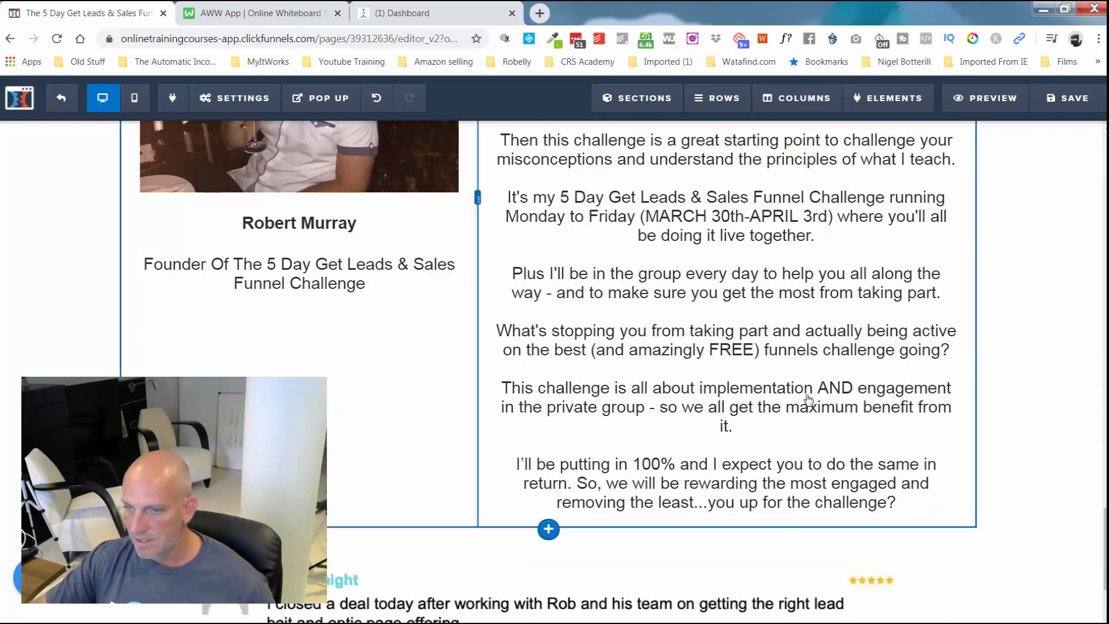
Duplicate the "I WANT SOME OF THIS" button, place the copy under the testimonial in the last row, and save the page
{"action": "scroll", "coordinate": [807, 398], "scroll_direction": "up", "scroll_amount": 8}
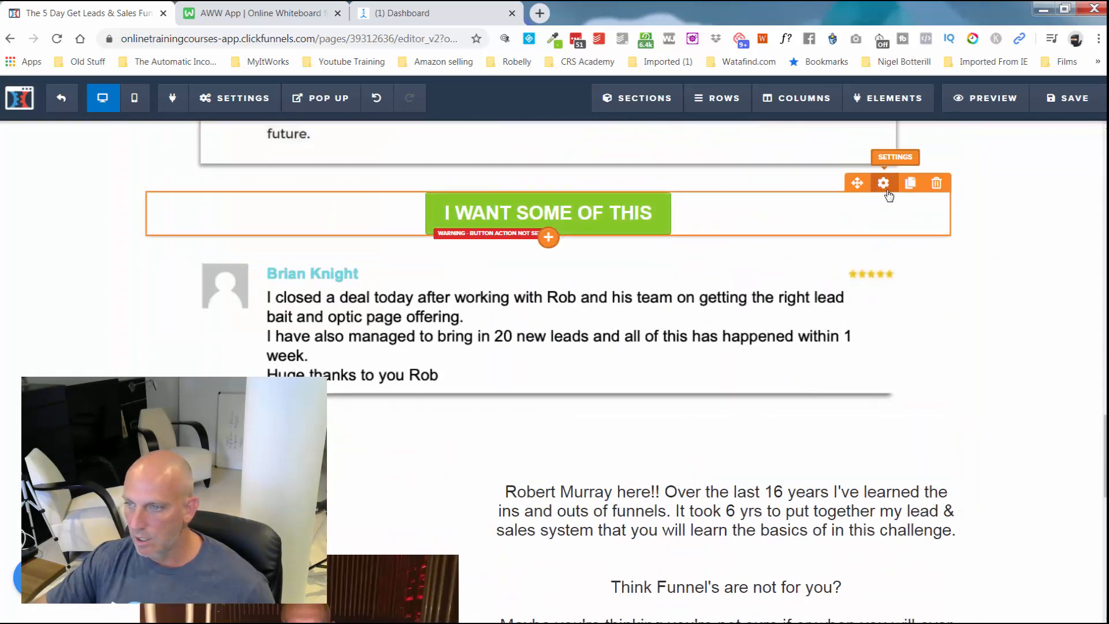
{"action": "left_click", "coordinate": [910, 183]}
{"action": "scroll", "coordinate": [634, 438], "scroll_direction": "down", "scroll_amount": 5}
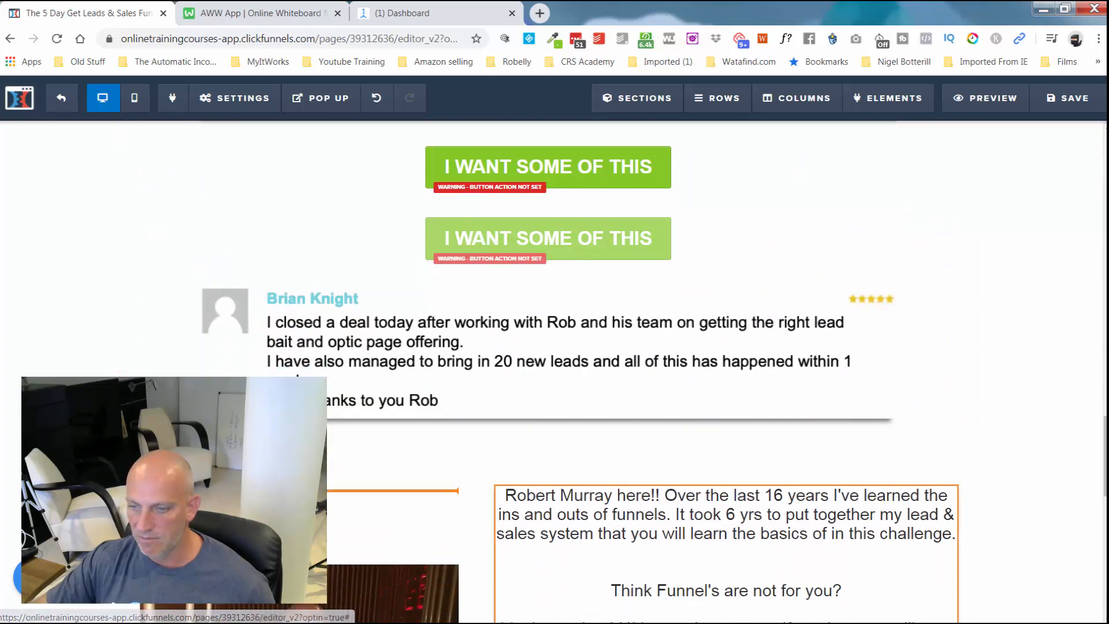
{"action": "scroll", "coordinate": [626, 616], "scroll_direction": "down", "scroll_amount": 11}
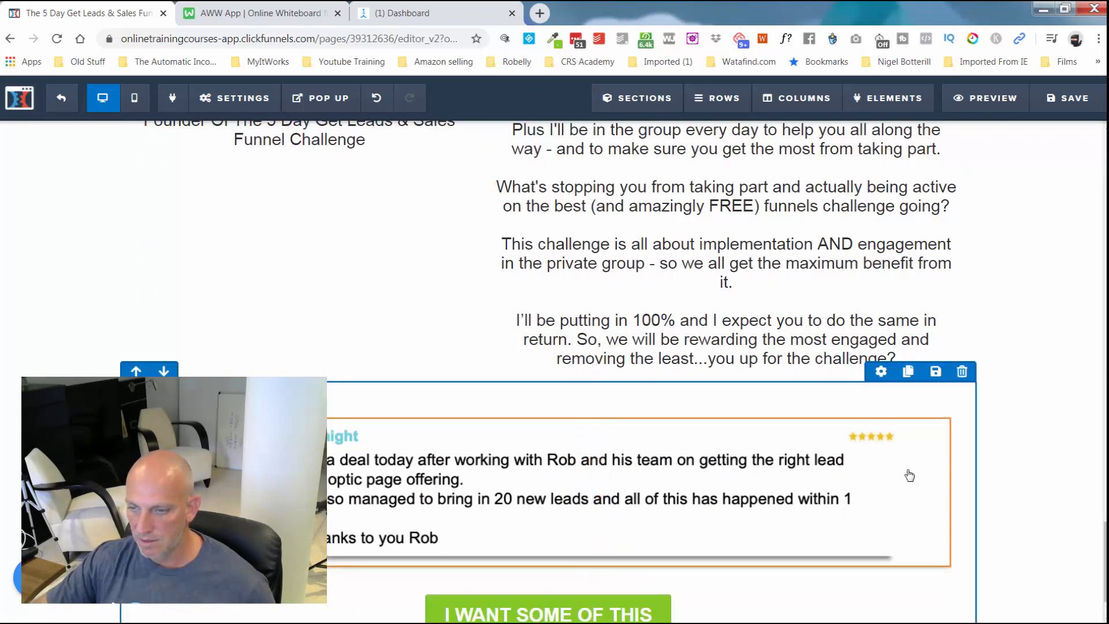
{"action": "scroll", "coordinate": [907, 473], "scroll_direction": "down", "scroll_amount": 1}
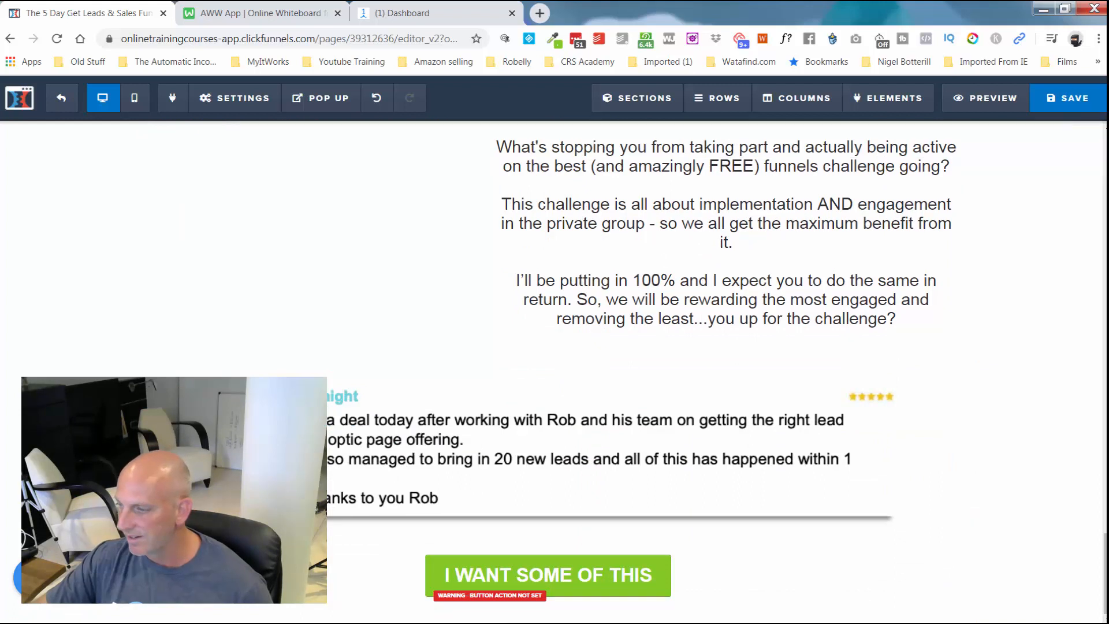
{"action": "left_click", "coordinate": [1067, 98]}
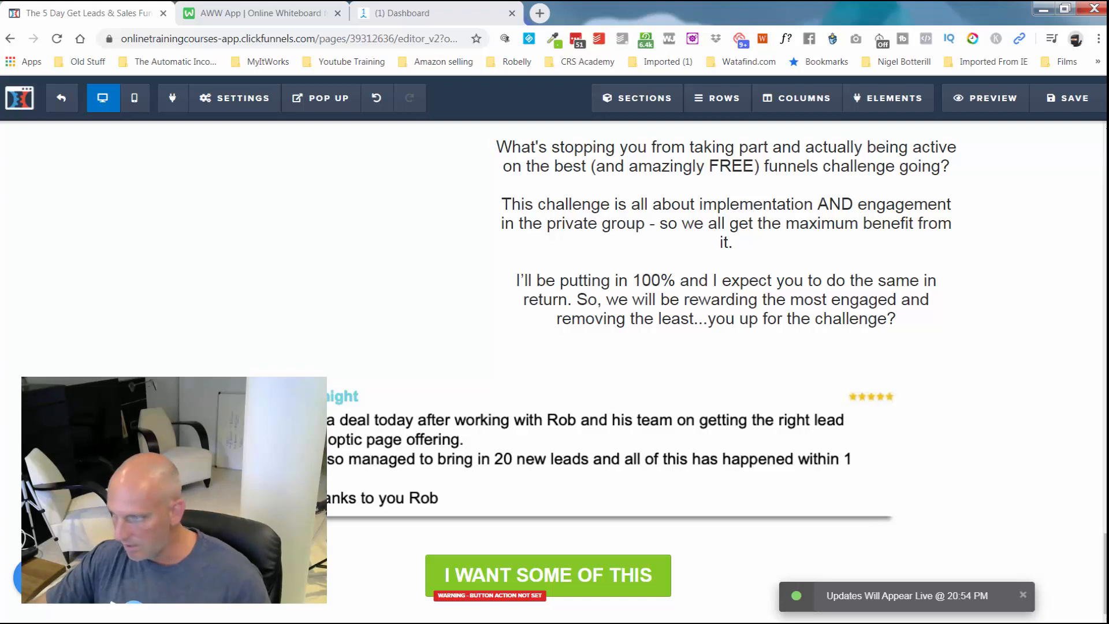
Add a sub-headline below the last button, replace its text with the client results and earnings disclaimer, and select all of it
{"action": "scroll", "coordinate": [574, 485], "scroll_direction": "down", "scroll_amount": 1}
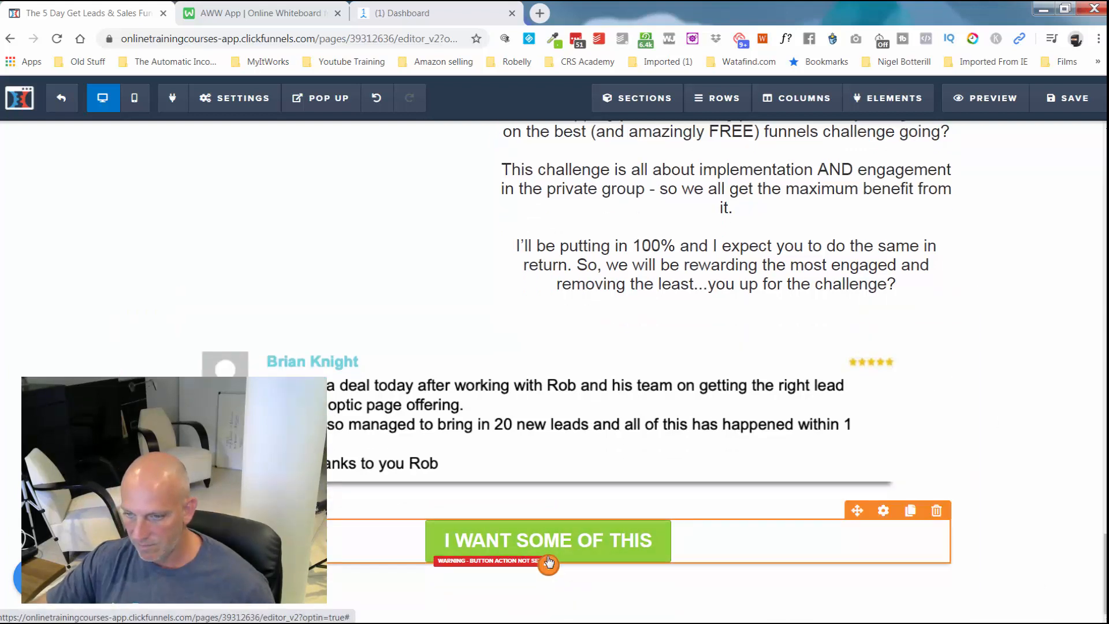
{"action": "left_click", "coordinate": [549, 563]}
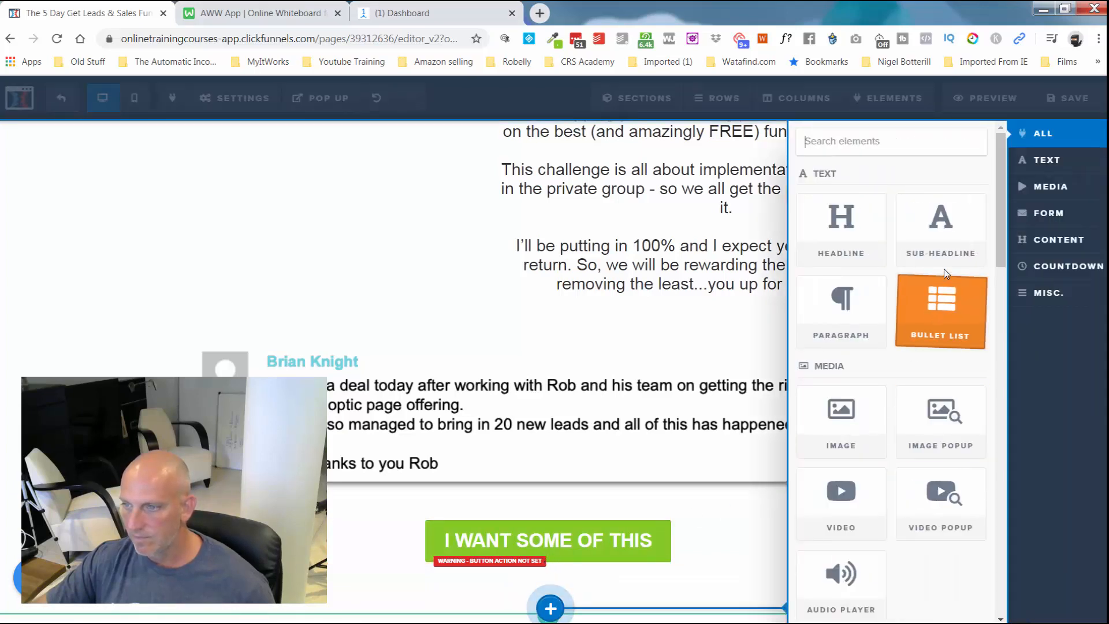
{"action": "scroll", "coordinate": [582, 543], "scroll_direction": "down", "scroll_amount": 1}
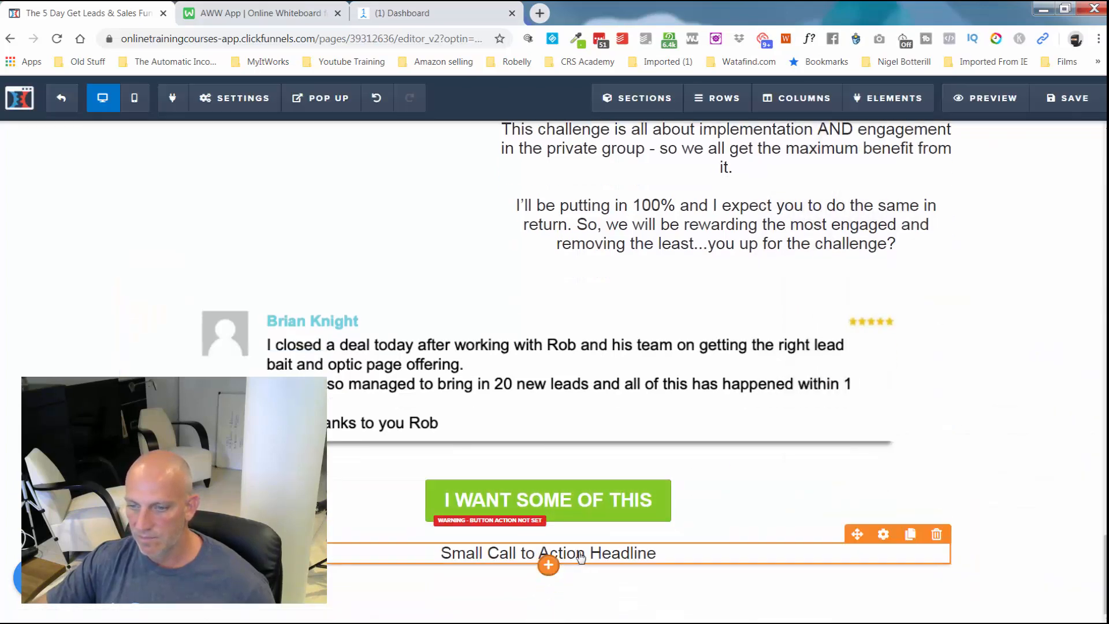
{"action": "triple_click", "coordinate": [580, 553]}
{"action": "key", "text": "ctrl+v"}
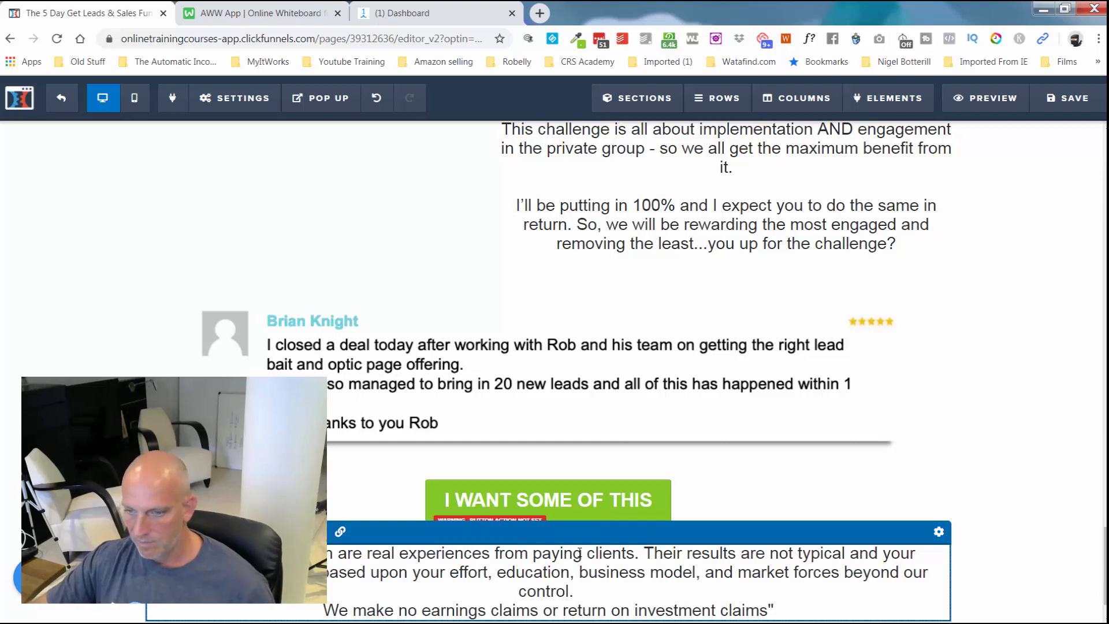
{"action": "triple_click", "coordinate": [580, 579]}
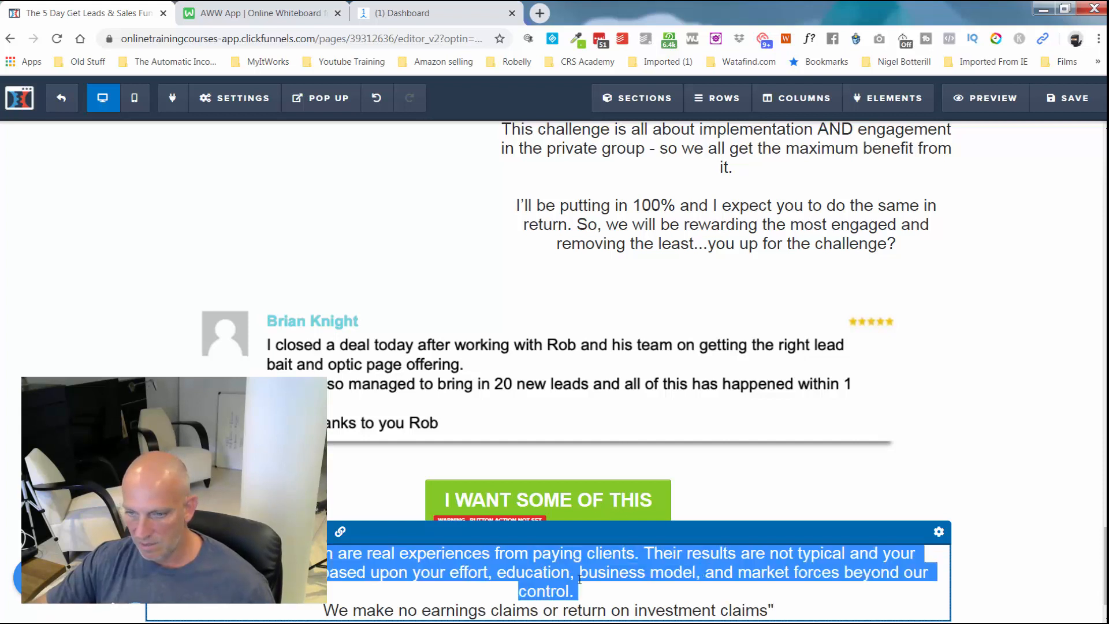
{"action": "key", "text": "ctrl+a"}
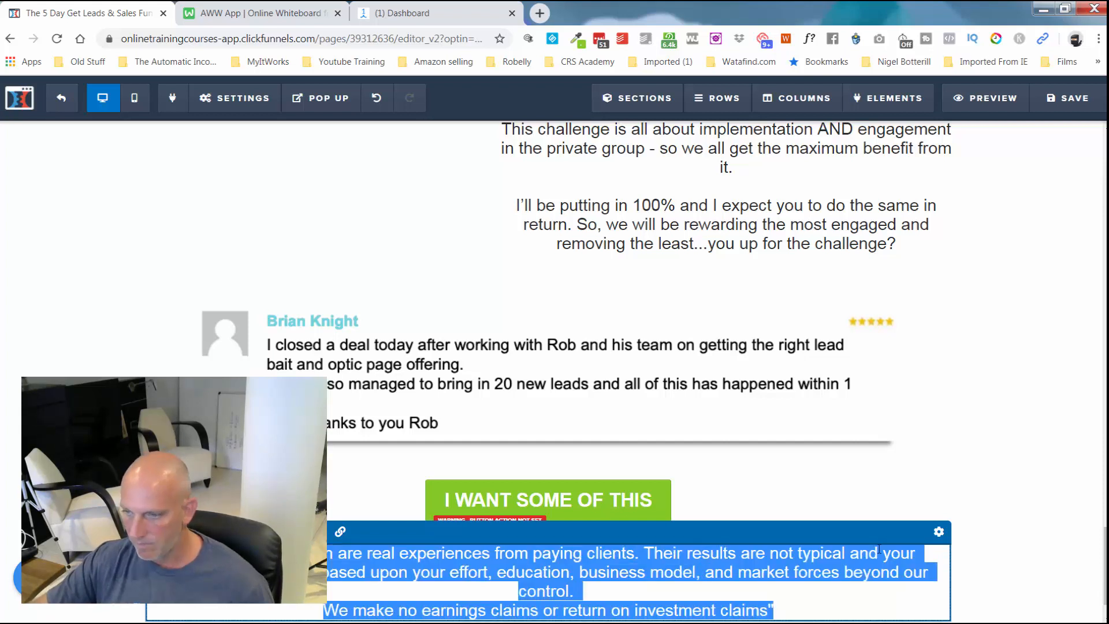
Set the font size of the results disclaimer text below the testimonial button to 22
{"action": "left_click", "coordinate": [1013, 554]}
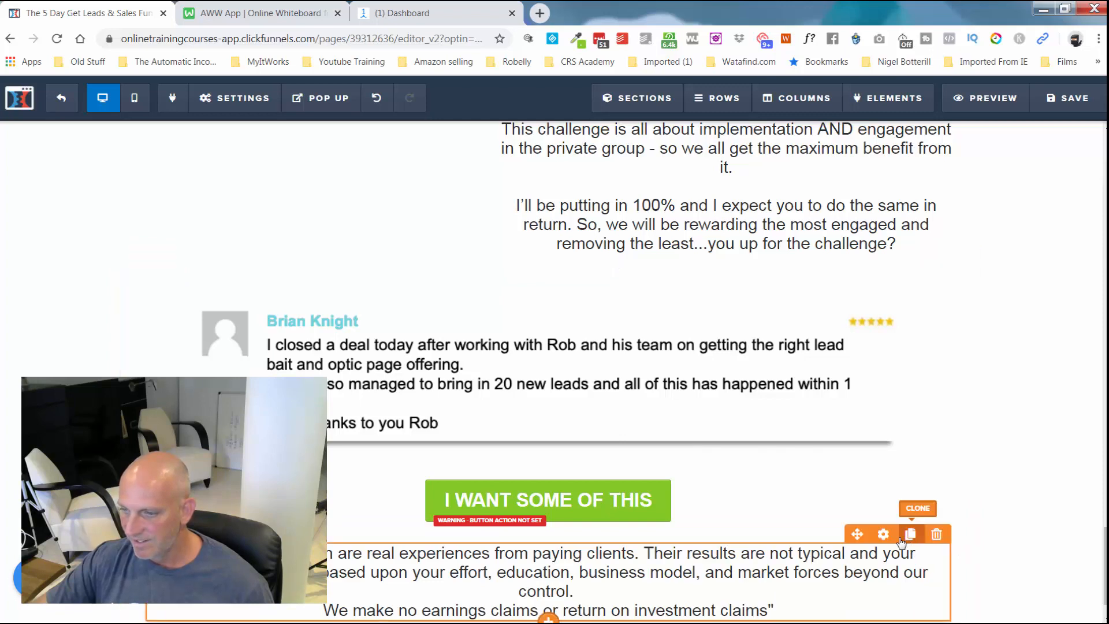
{"action": "left_click", "coordinate": [883, 535]}
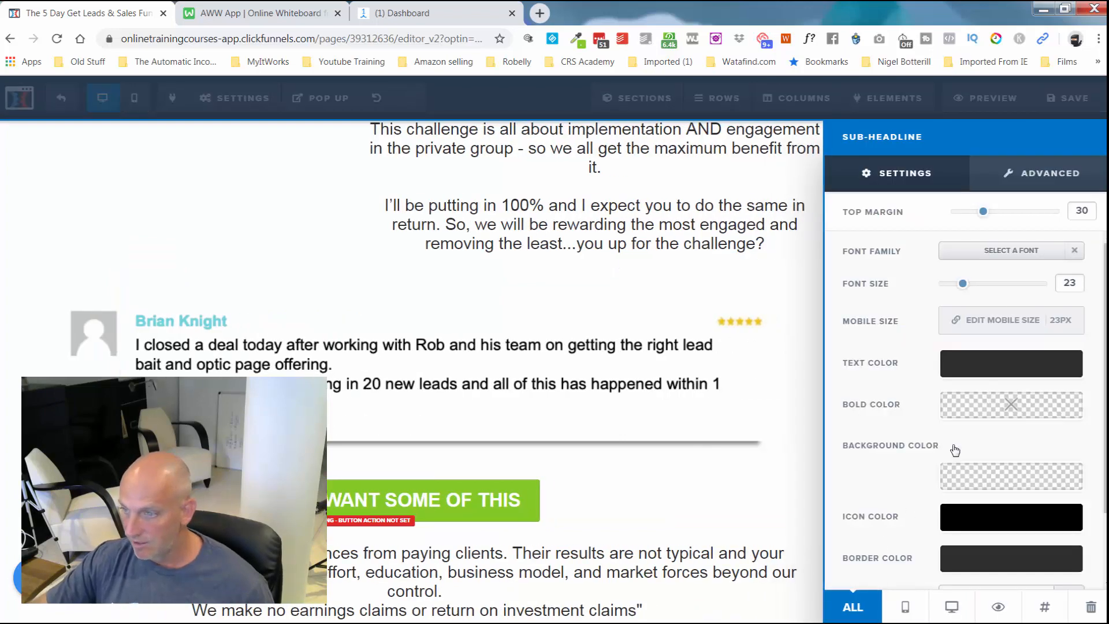
{"action": "left_click_drag", "start_coordinate": [964, 284], "coordinate": [961, 286]}
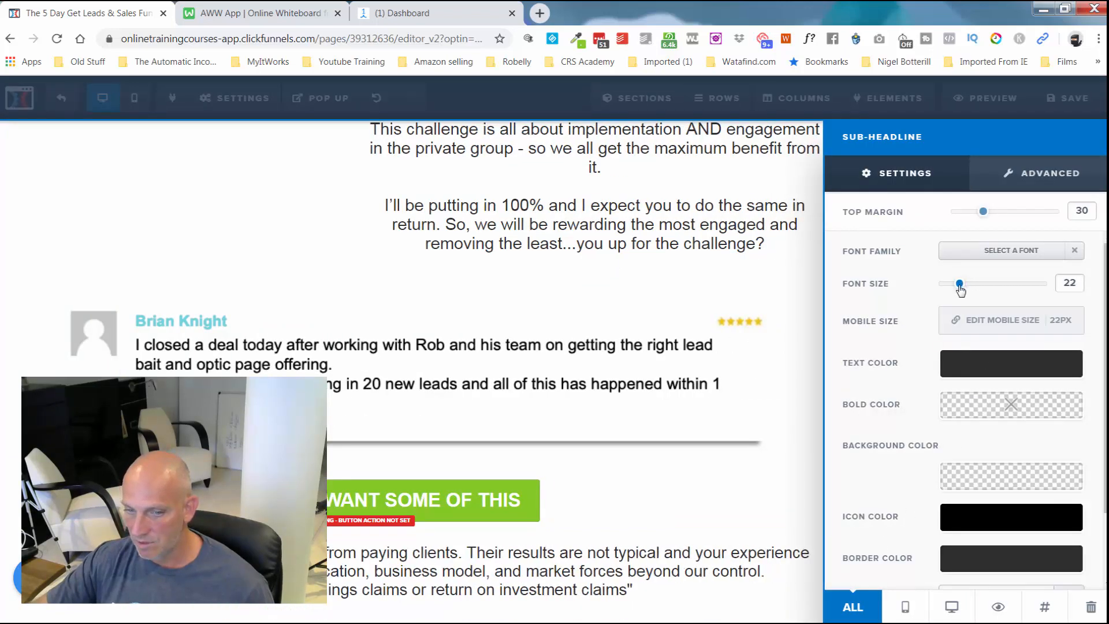
{"action": "left_click", "coordinate": [800, 489]}
Add a full-width section at the bottom of the page, below the results disclaimer
{"action": "scroll", "coordinate": [556, 602], "scroll_direction": "down", "scroll_amount": 1}
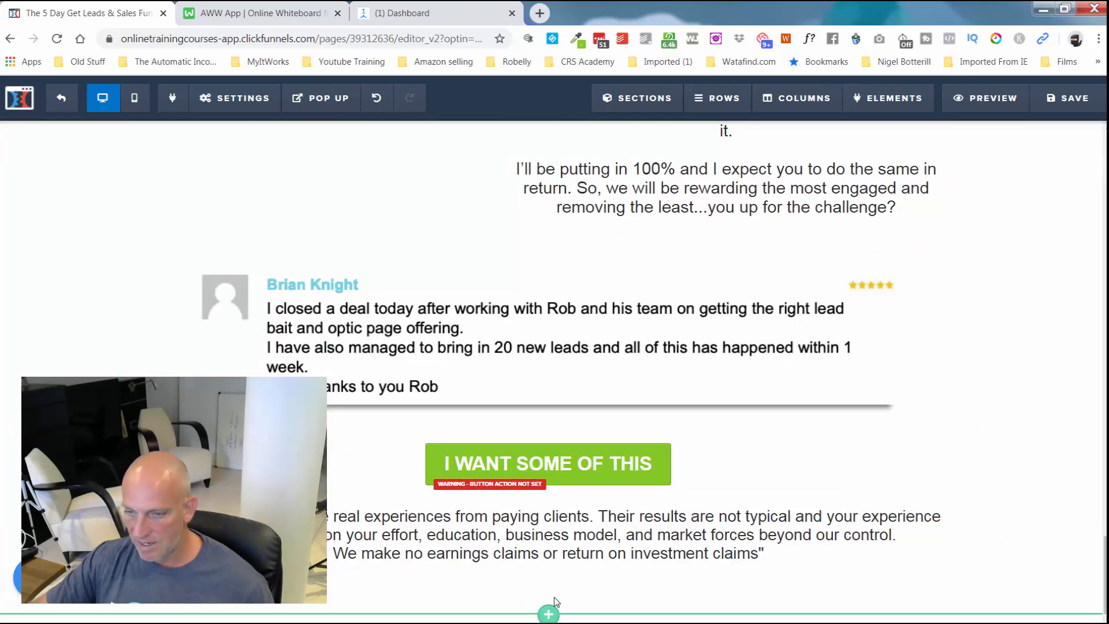
{"action": "left_click", "coordinate": [549, 614]}
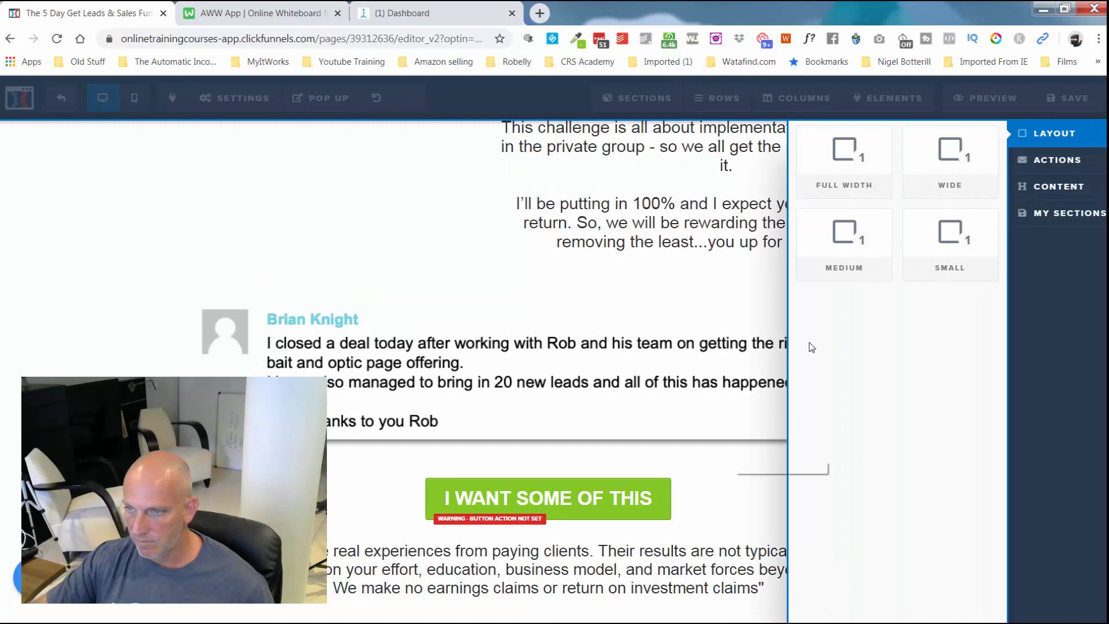
{"action": "left_click", "coordinate": [904, 170]}
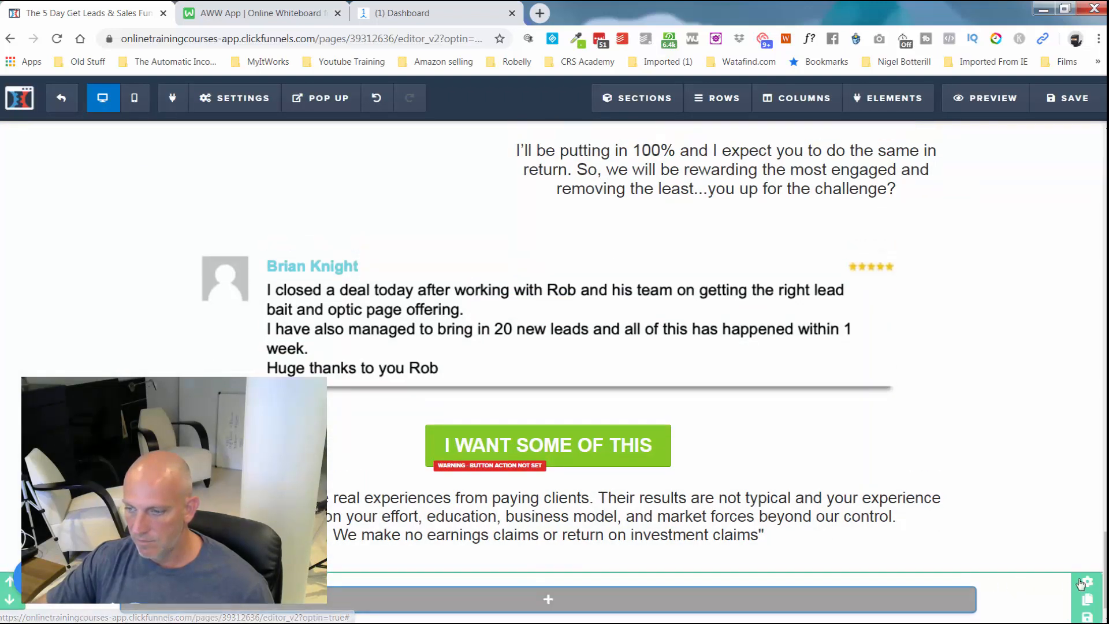
Set the new bottom section's background color to dark navy #181527
{"action": "left_click", "coordinate": [1087, 582]}
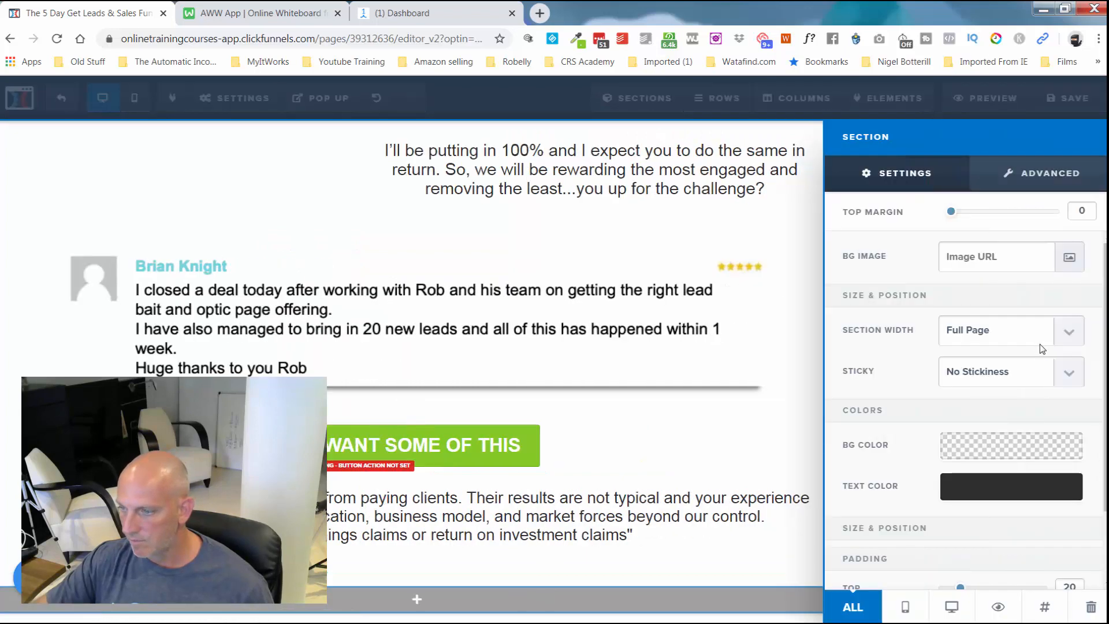
{"action": "left_click", "coordinate": [1069, 450]}
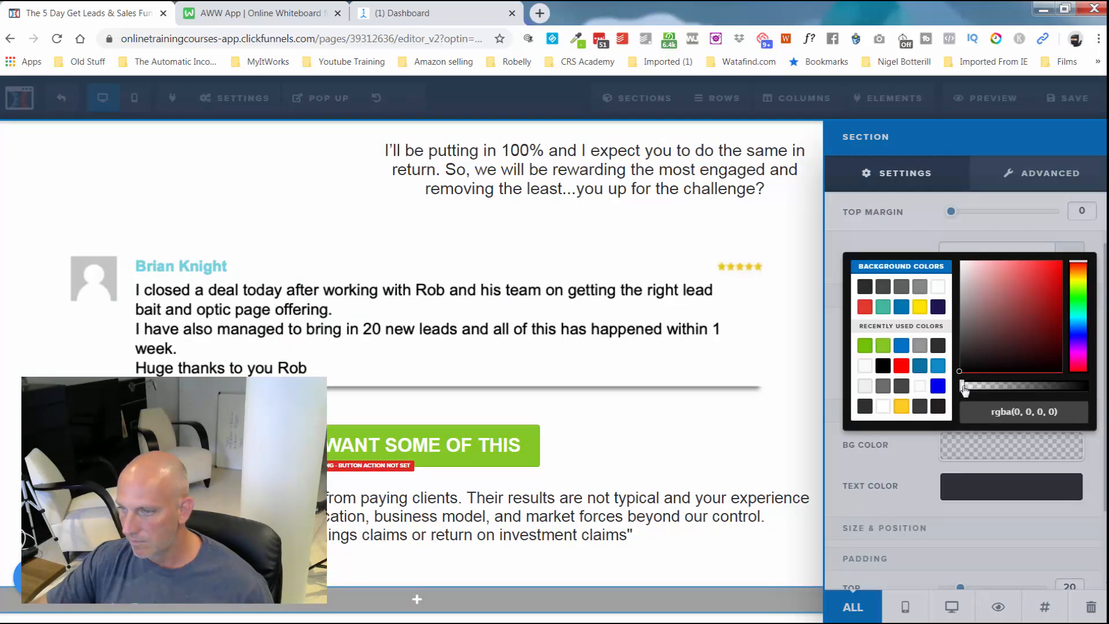
{"action": "left_click", "coordinate": [937, 307]}
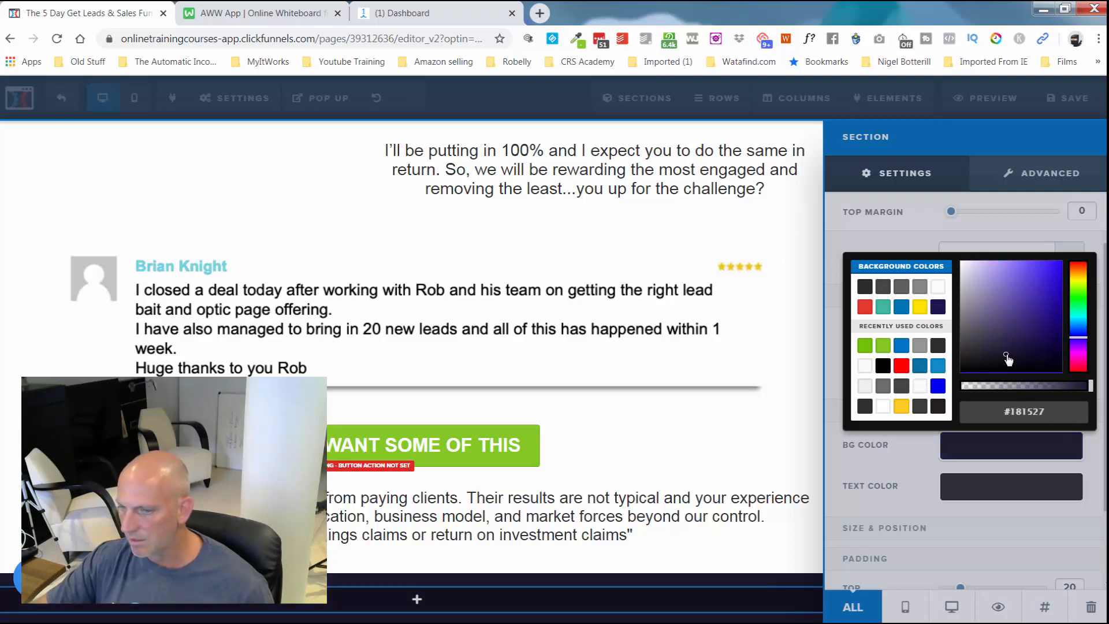
{"action": "left_click", "coordinate": [802, 440]}
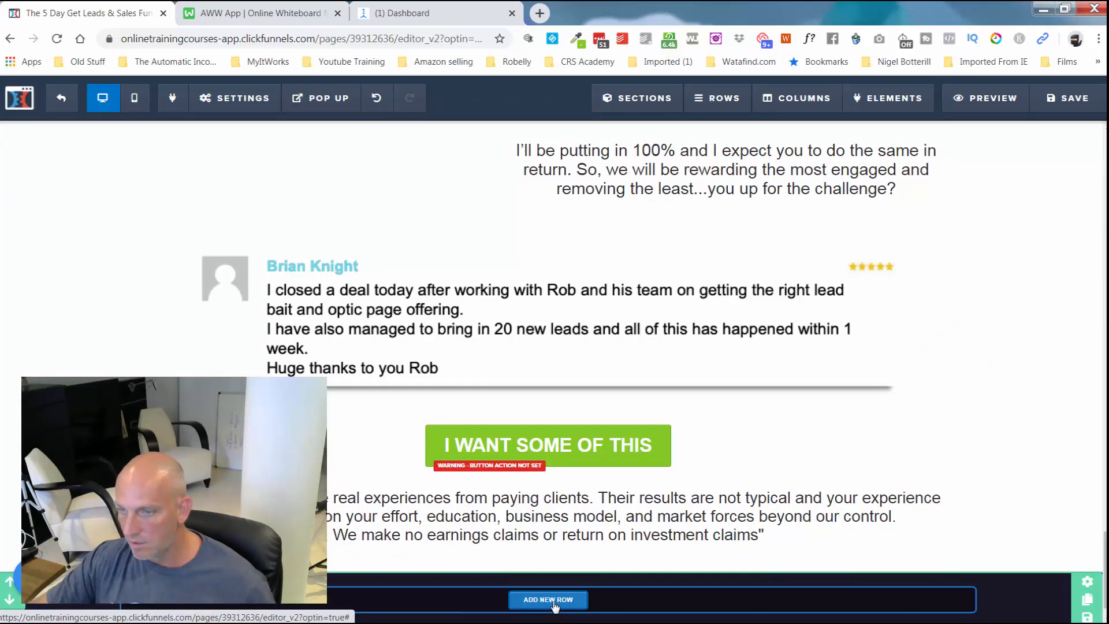
Add a one-column row to the dark footer section and place a sub-headline element in it
{"action": "left_click", "coordinate": [554, 603]}
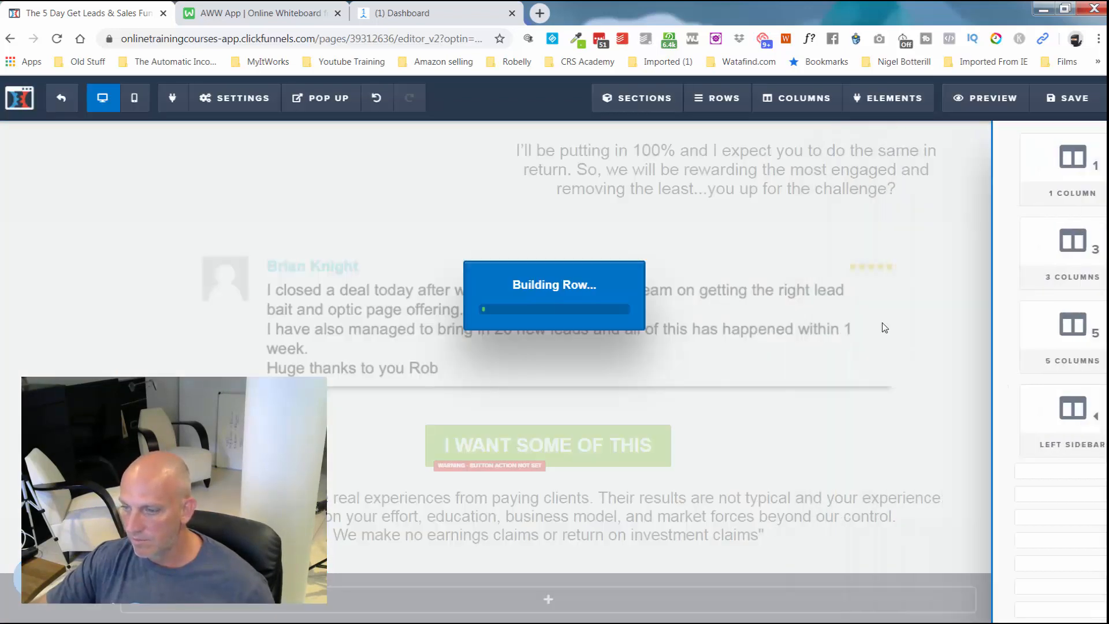
{"action": "scroll", "coordinate": [601, 595], "scroll_direction": "down", "scroll_amount": 1}
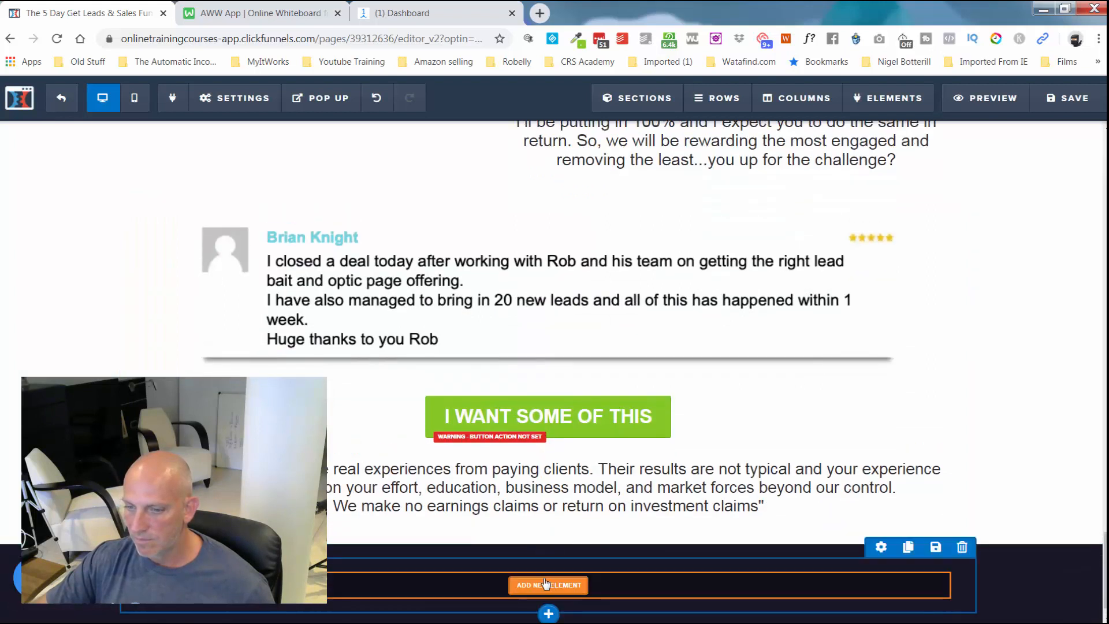
{"action": "left_click", "coordinate": [548, 586]}
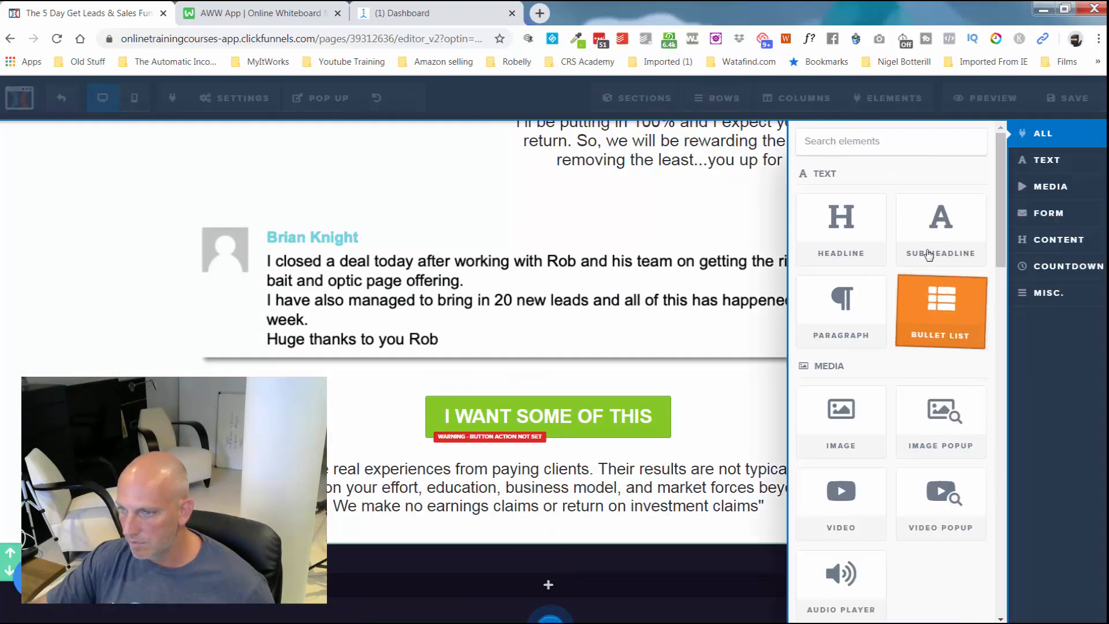
{"action": "left_click", "coordinate": [887, 237]}
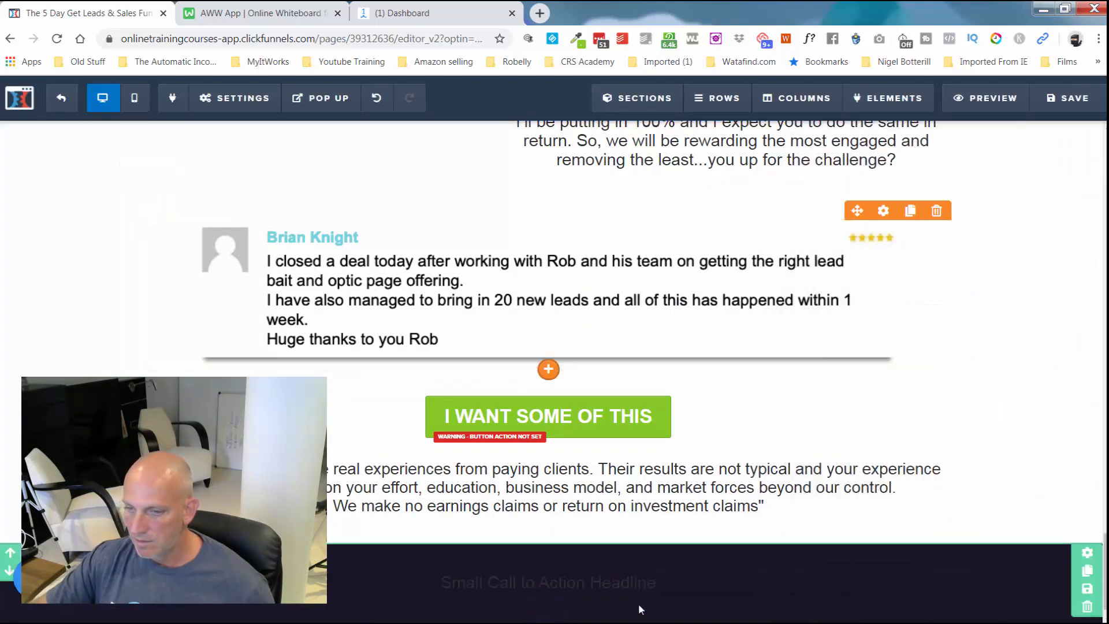
Replace the footer sub-headline's placeholder text with the words Terms and Privacy on one line
{"action": "triple_click", "coordinate": [608, 588]}
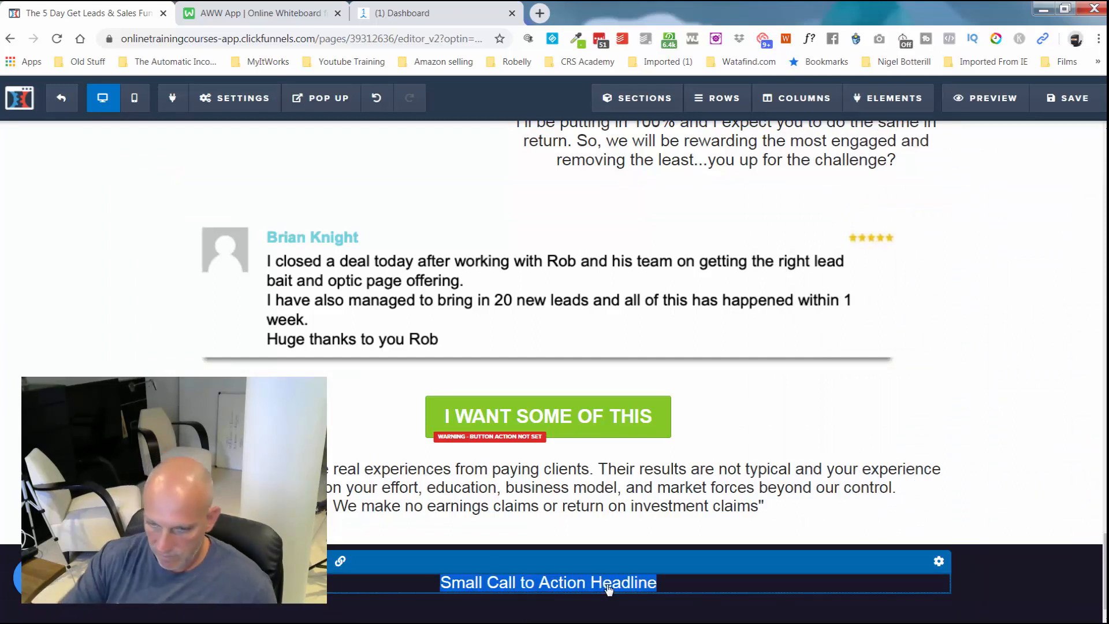
{"action": "type", "text": "Terms"}
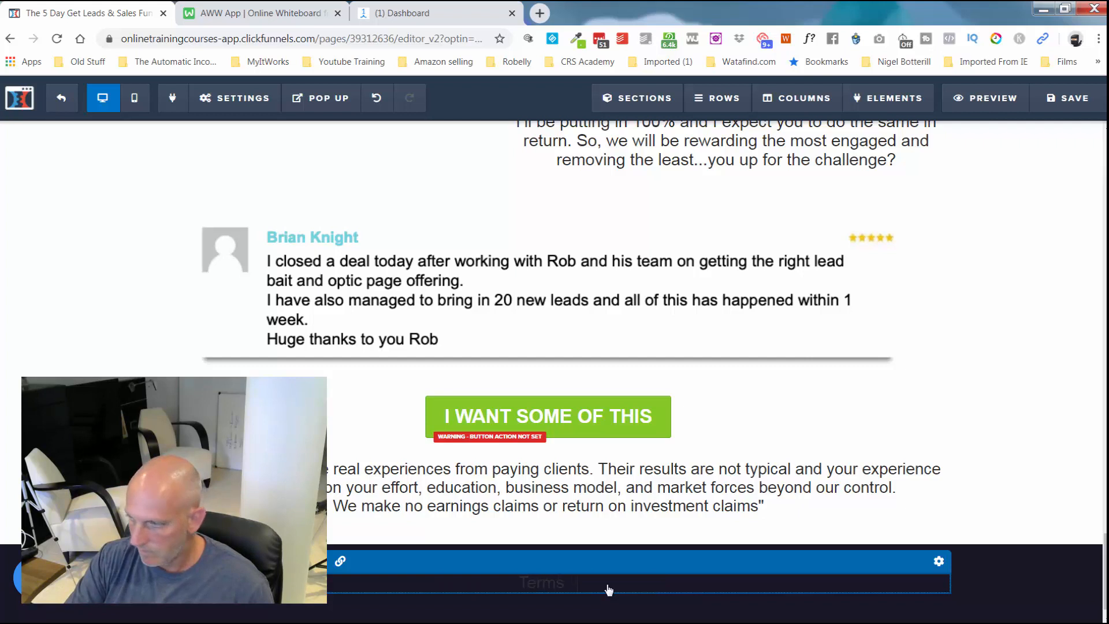
{"action": "type", "text": " | Pri"}
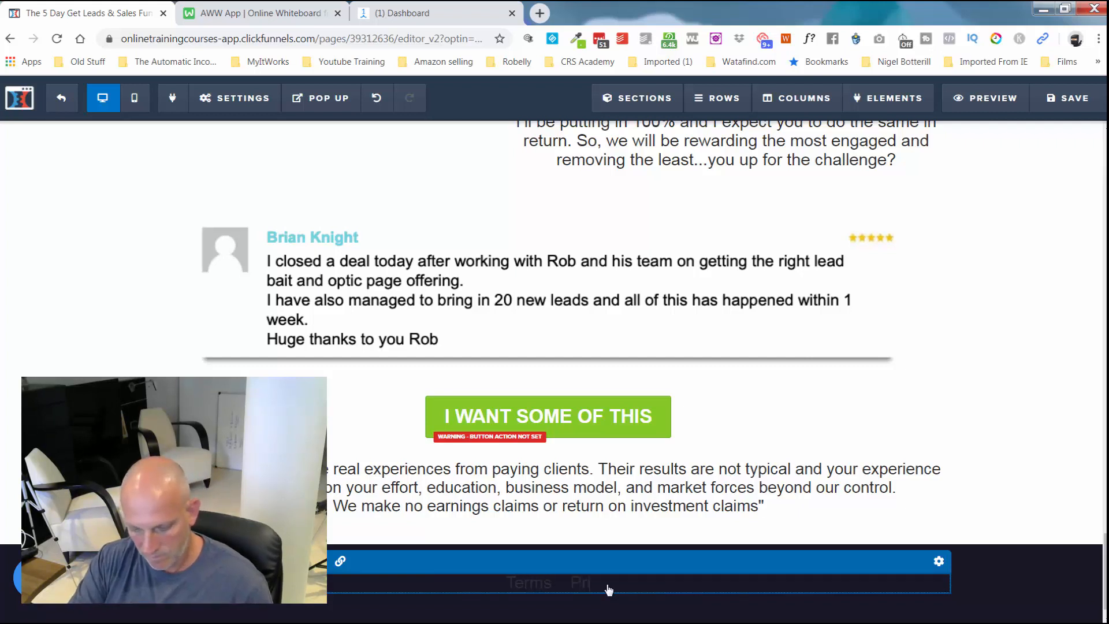
{"action": "type", "text": "vacy"}
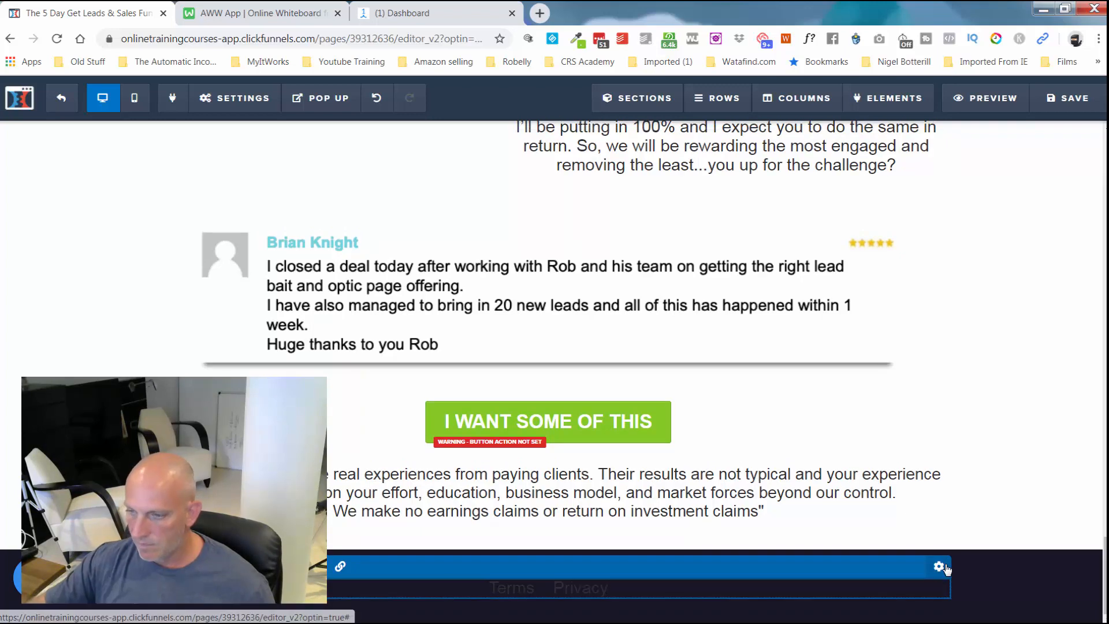
Set the footer sub-headline's text color to white #ffffff and its font size to 18
{"action": "left_click", "coordinate": [939, 560]}
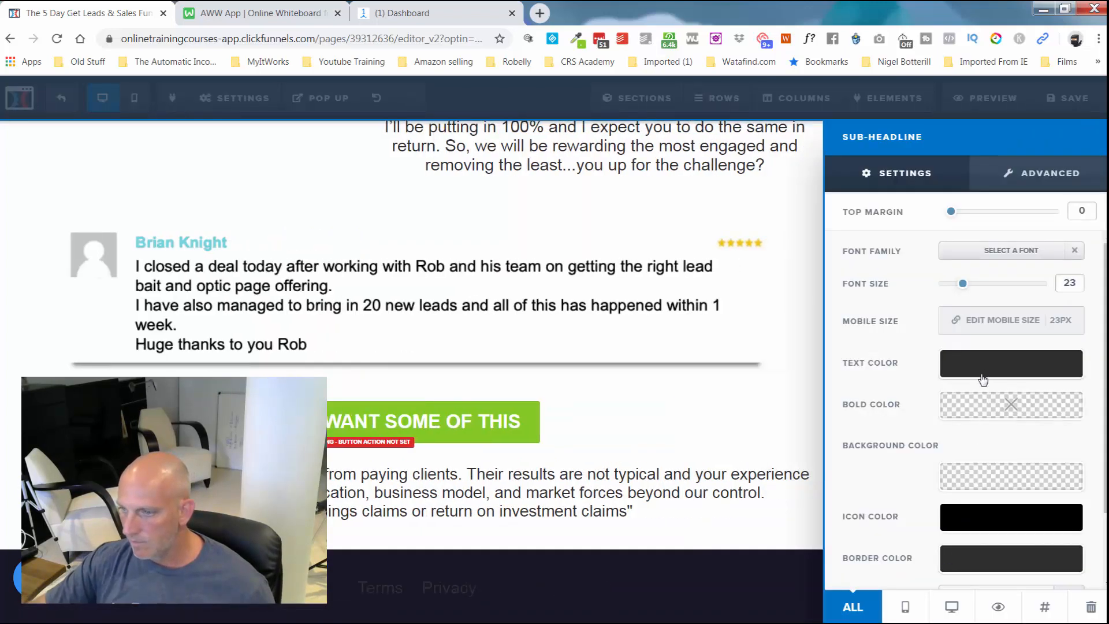
{"action": "left_click", "coordinate": [983, 379]}
{"action": "left_click", "coordinate": [937, 414]}
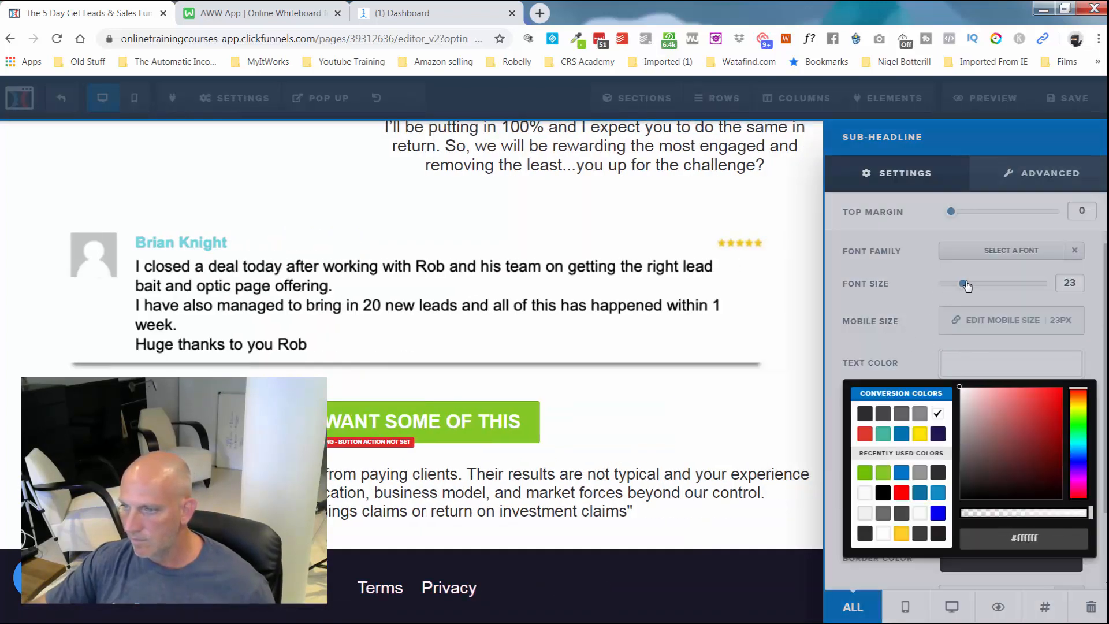
{"action": "left_click_drag", "start_coordinate": [961, 288], "coordinate": [949, 290]}
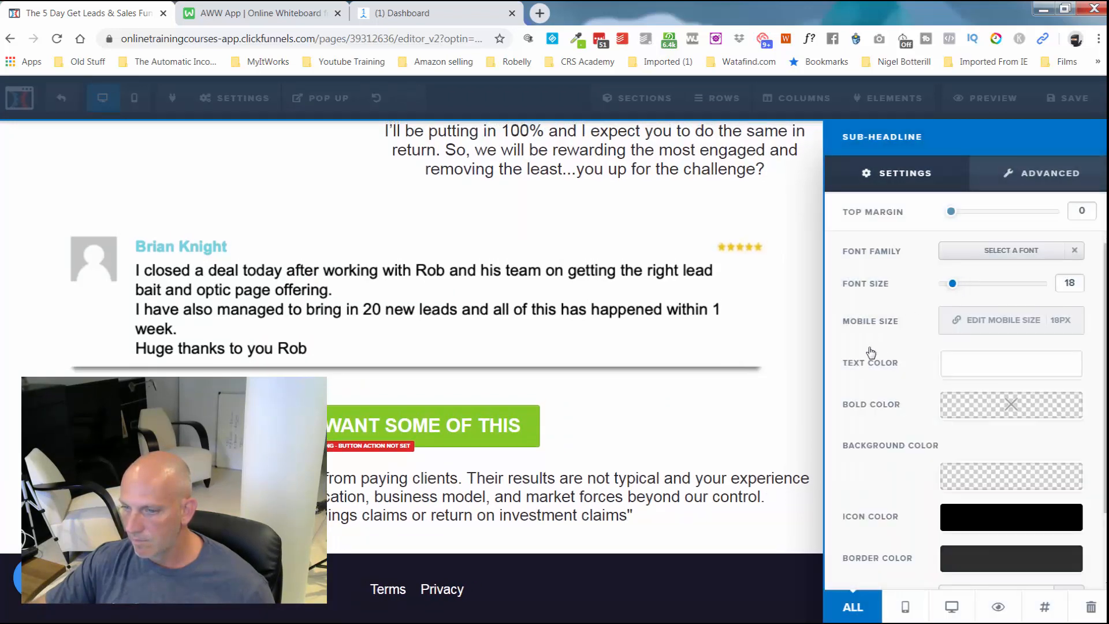
{"action": "left_click", "coordinate": [775, 396]}
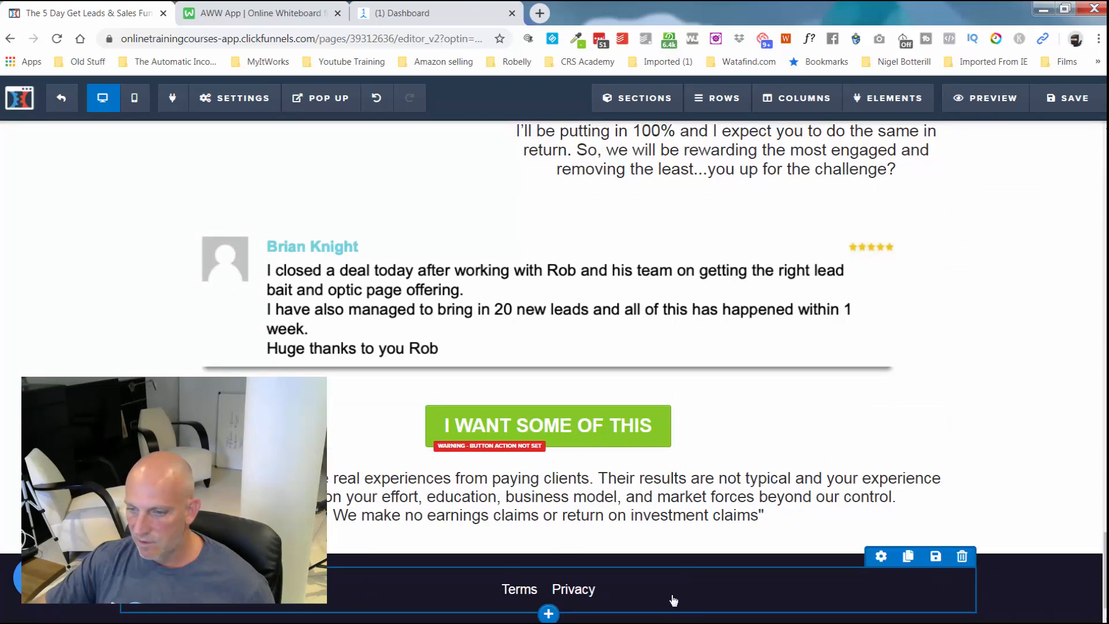
Clone the footer sub-headline as a line reading "© 2020 Funnels Qualified- All Rights Reserved" and increase its top margin
{"action": "left_click", "coordinate": [910, 572]}
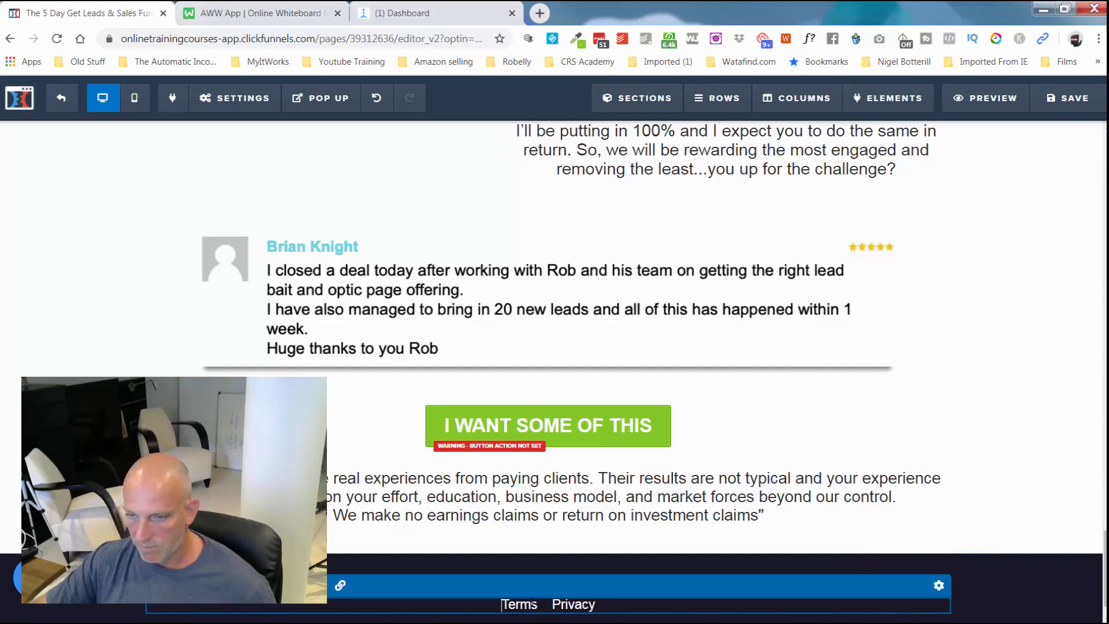
{"action": "triple_click", "coordinate": [531, 606]}
{"action": "type", "text": "© 2020 Funnels Qualified- All Rights Reserved"}
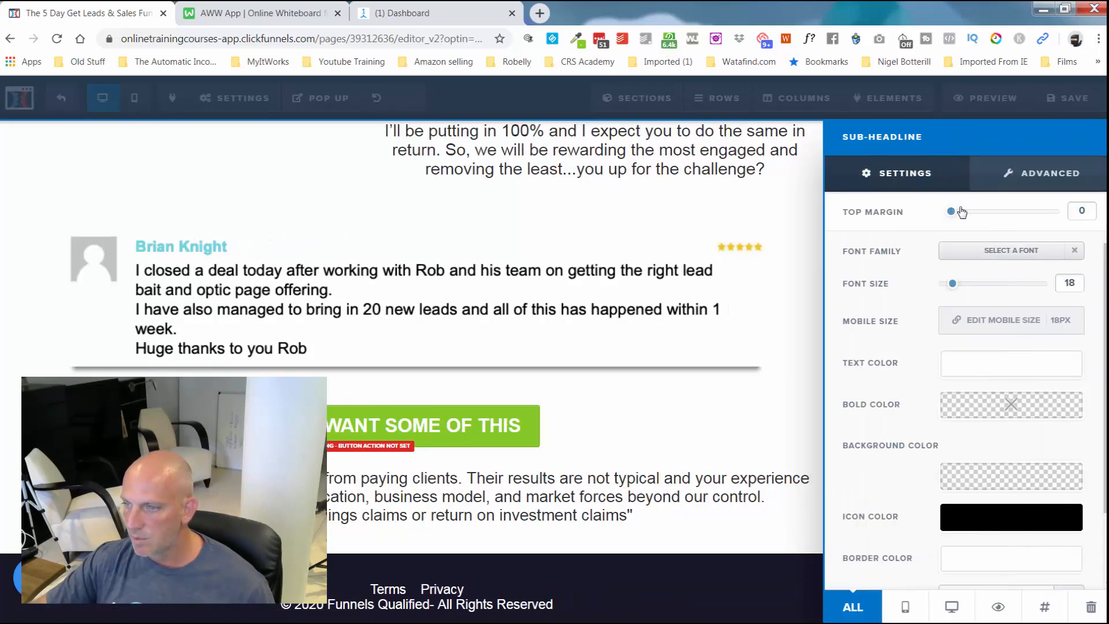
{"action": "left_click_drag", "start_coordinate": [962, 212], "coordinate": [971, 212]}
{"action": "left_click", "coordinate": [787, 473]}
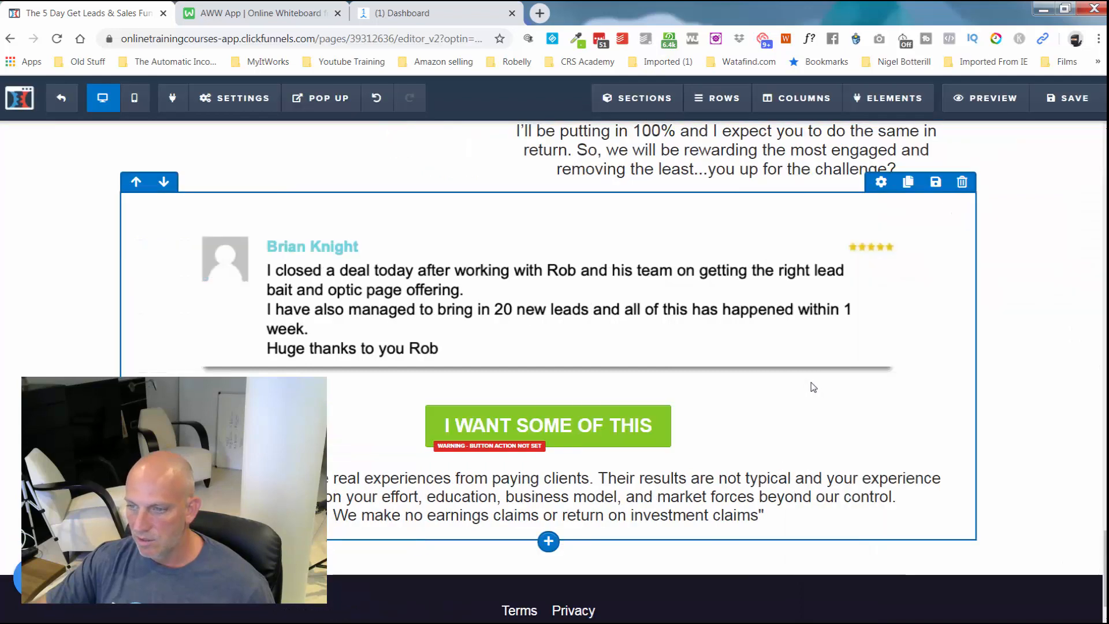
Switch the editor to the mobile view and set the main headline's mobile font size to 34px
{"action": "scroll", "coordinate": [924, 404], "scroll_direction": "down", "scroll_amount": 1}
{"action": "scroll", "coordinate": [1049, 427], "scroll_direction": "up", "scroll_amount": 7}
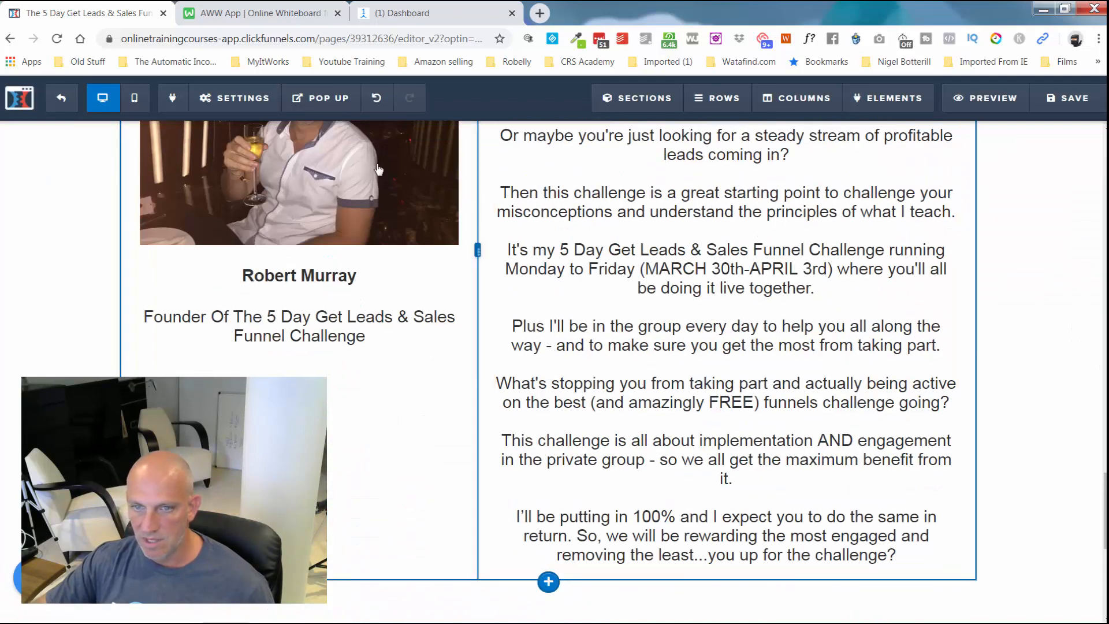
{"action": "left_click", "coordinate": [134, 98]}
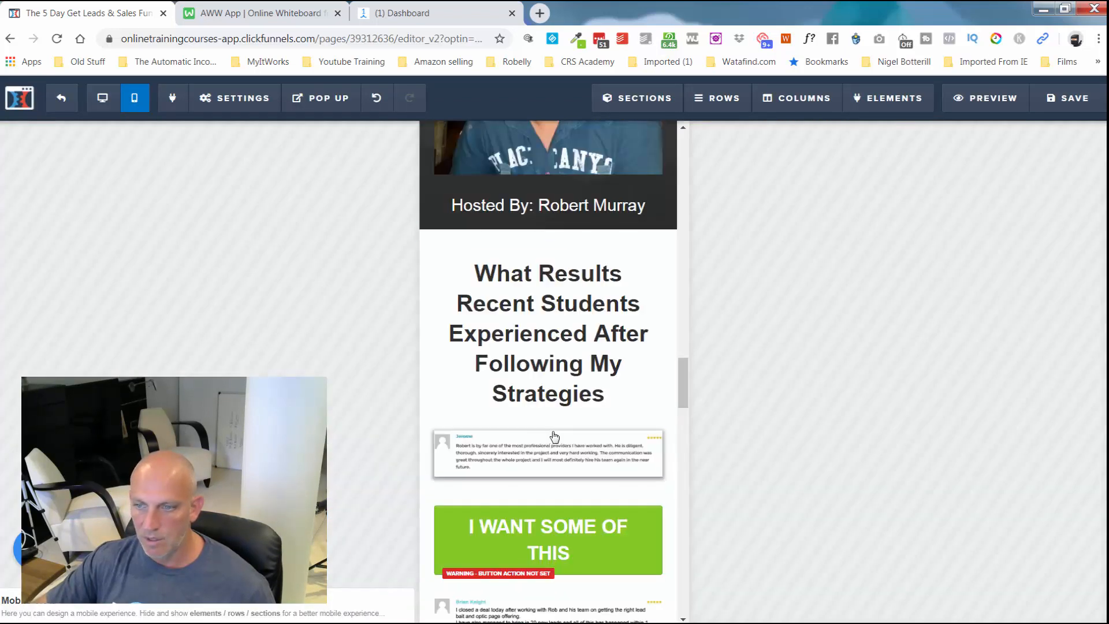
{"action": "left_click_drag", "start_coordinate": [683, 380], "coordinate": [703, 141]}
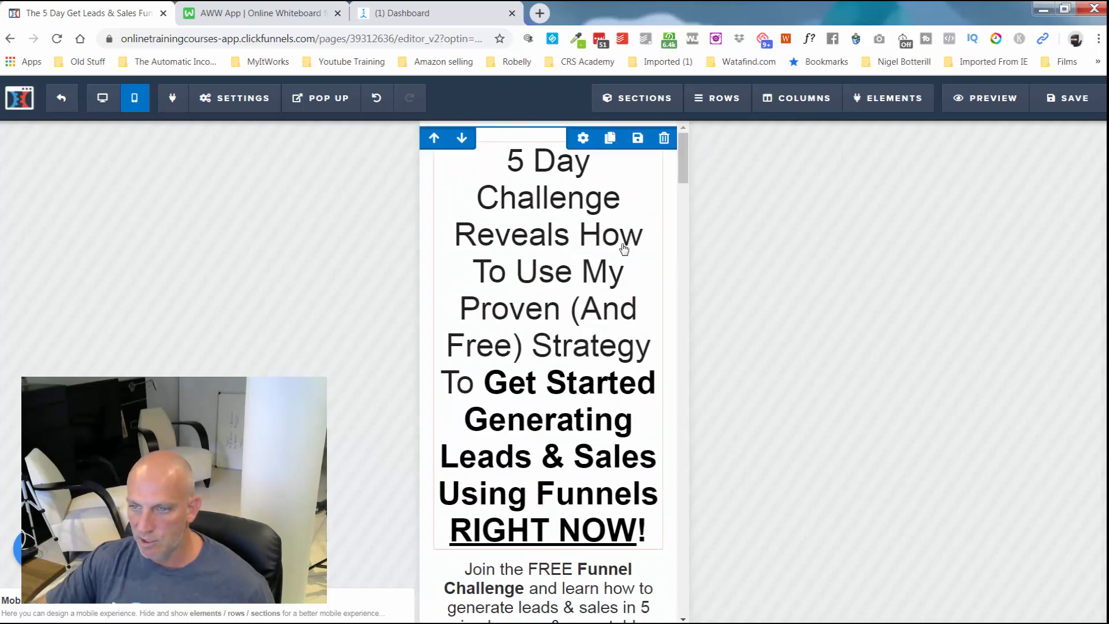
{"action": "left_click", "coordinate": [598, 362]}
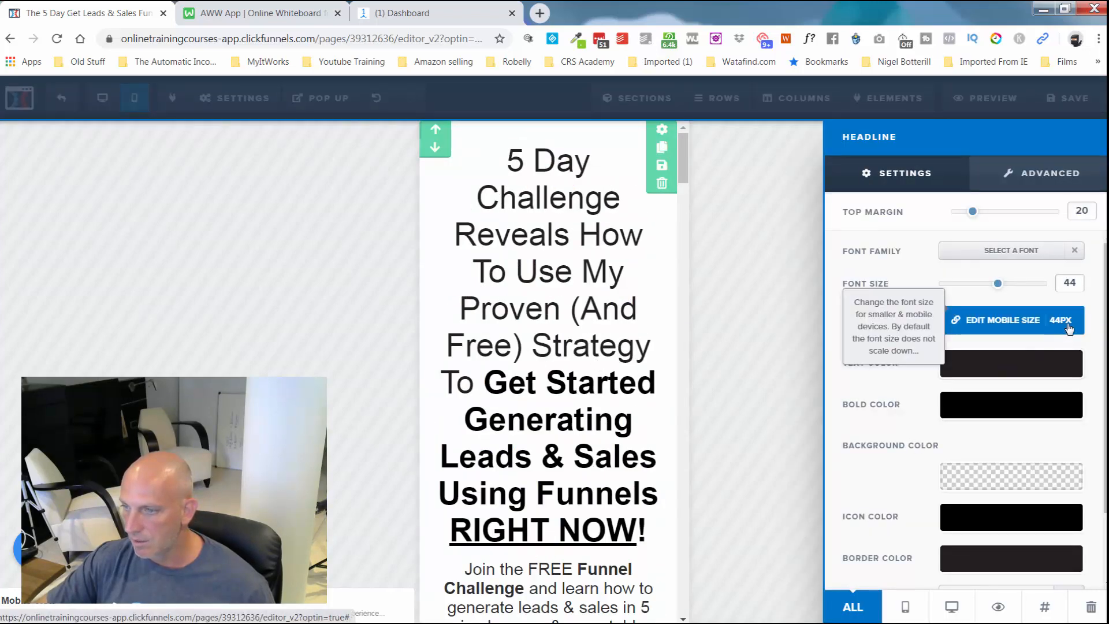
{"action": "left_click", "coordinate": [1003, 320]}
{"action": "left_click", "coordinate": [1008, 321]}
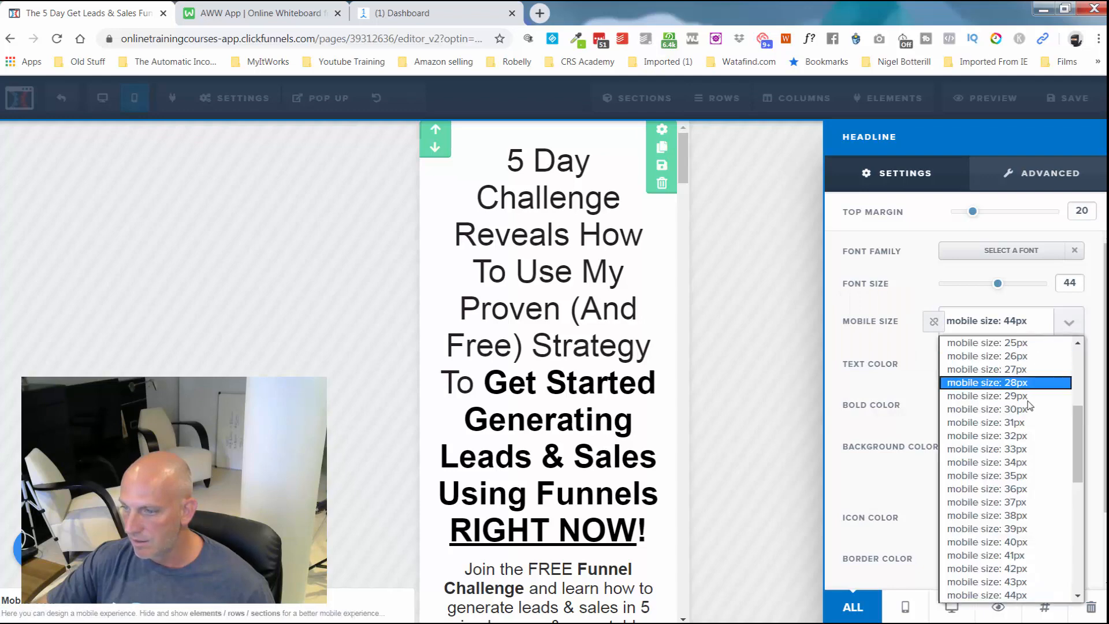
{"action": "left_click", "coordinate": [1029, 462]}
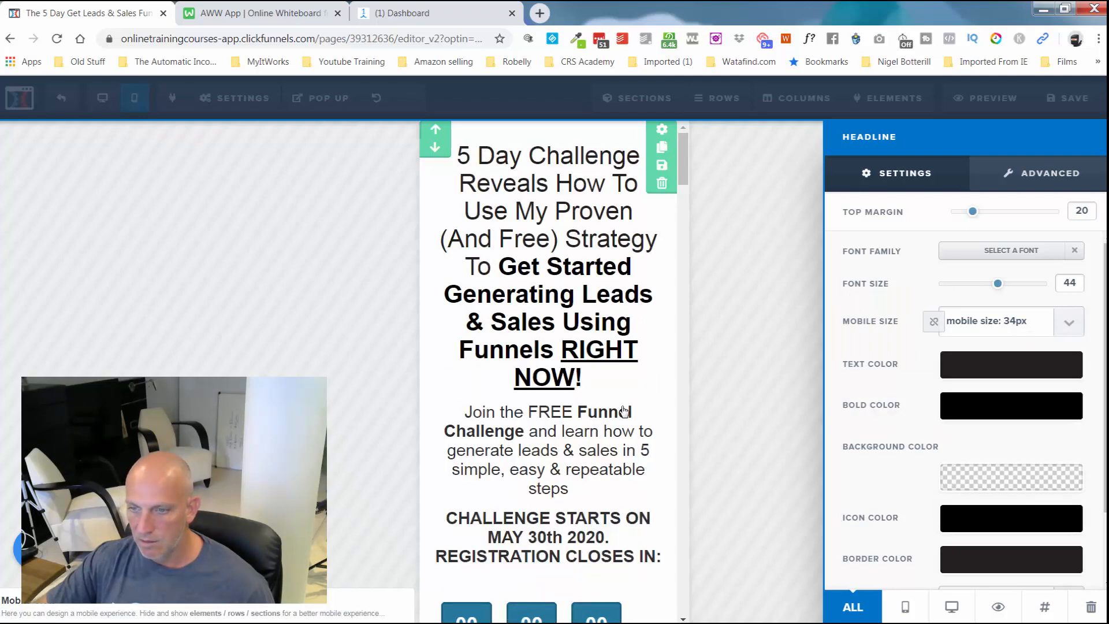
{"action": "left_click", "coordinate": [630, 436]}
Clone the countdown timer below the registration closing text and make the upper timer show on mobile only
{"action": "scroll", "coordinate": [636, 386], "scroll_direction": "down", "scroll_amount": 3}
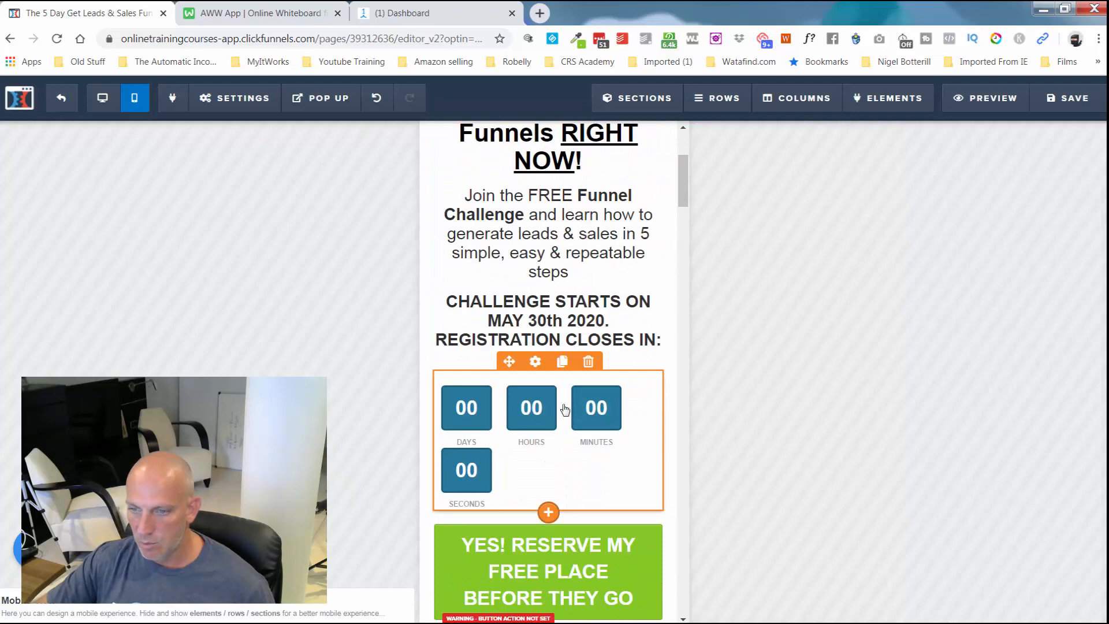
{"action": "left_click", "coordinate": [561, 364]}
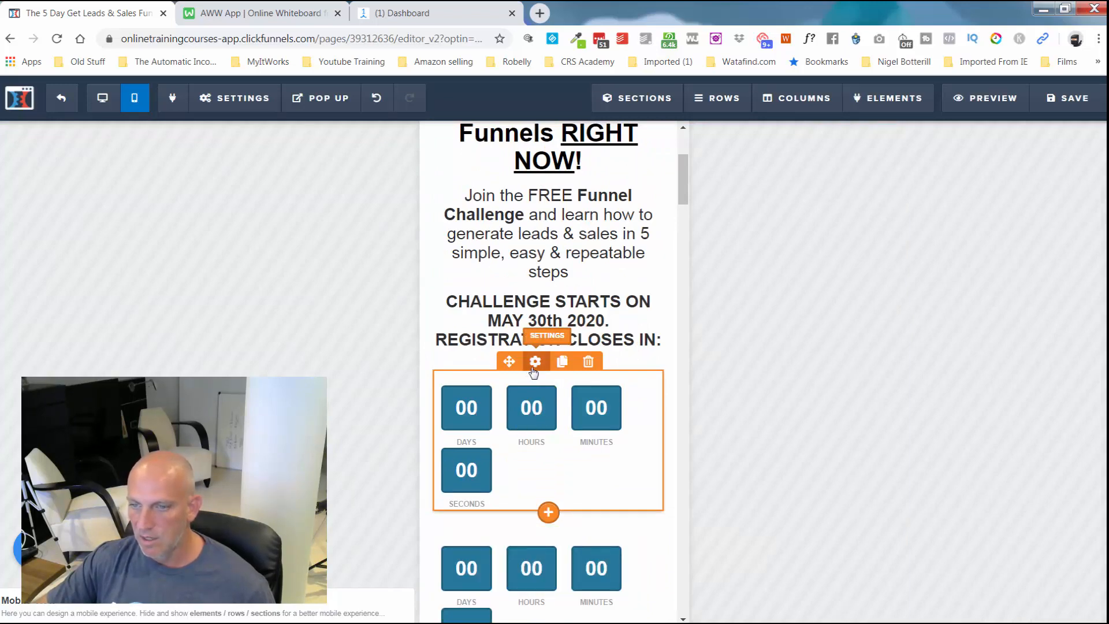
{"action": "left_click", "coordinate": [611, 447]}
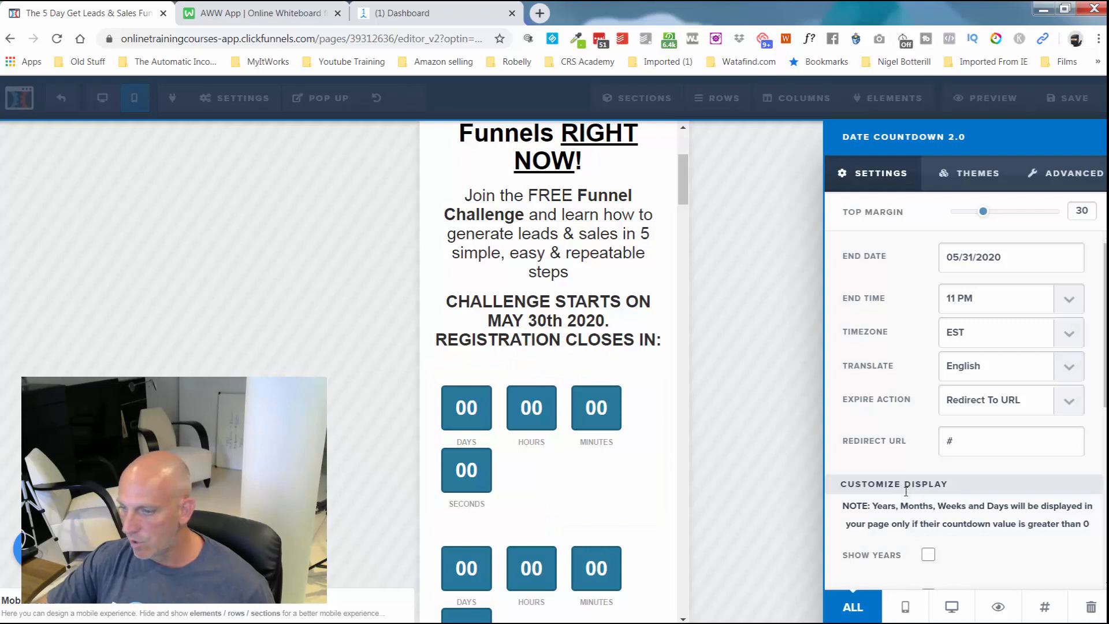
{"action": "left_click", "coordinate": [905, 606]}
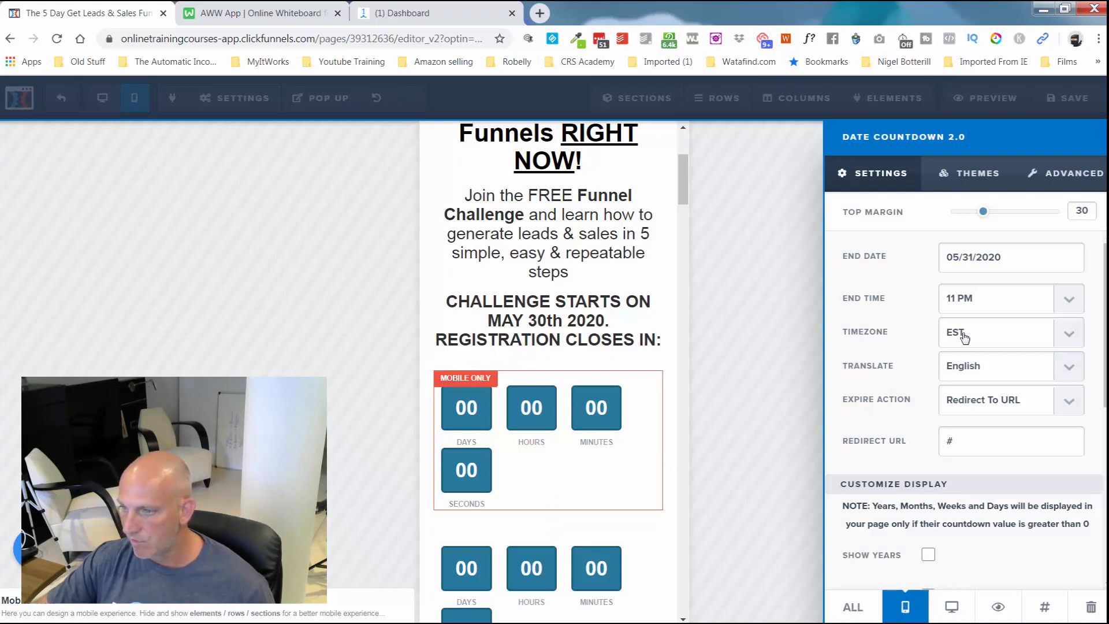
Set the mobile-only countdown timer's size to Small
{"action": "left_click", "coordinate": [1063, 174]}
{"action": "left_click", "coordinate": [976, 263]}
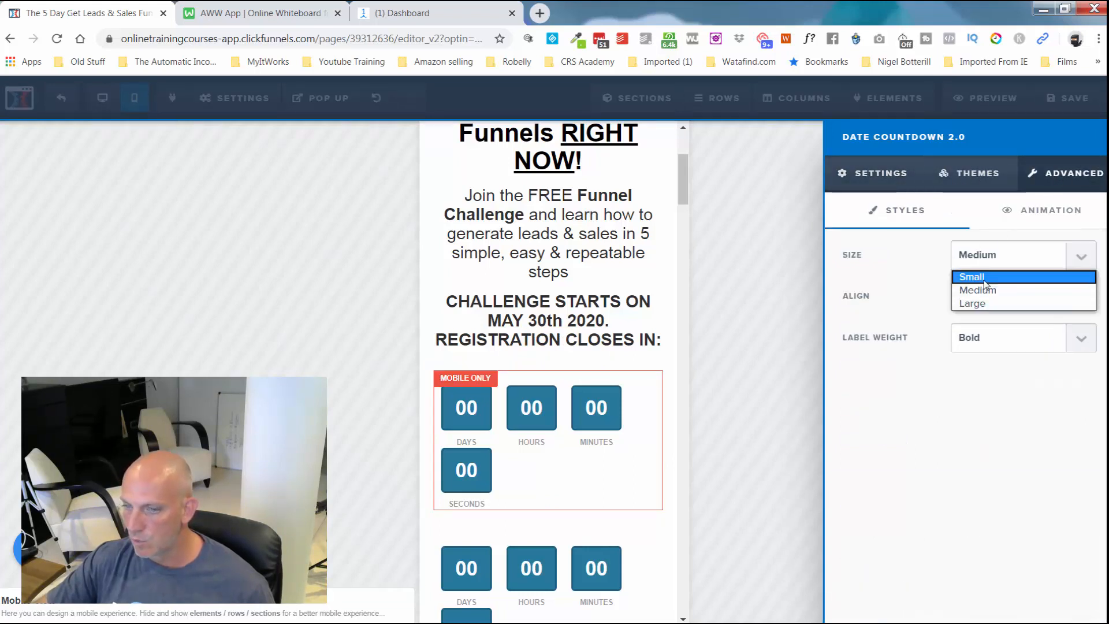
{"action": "left_click", "coordinate": [985, 279]}
Make the lower countdown timer show on desktop only and check the timers in the desktop and mobile views
{"action": "left_click", "coordinate": [582, 470]}
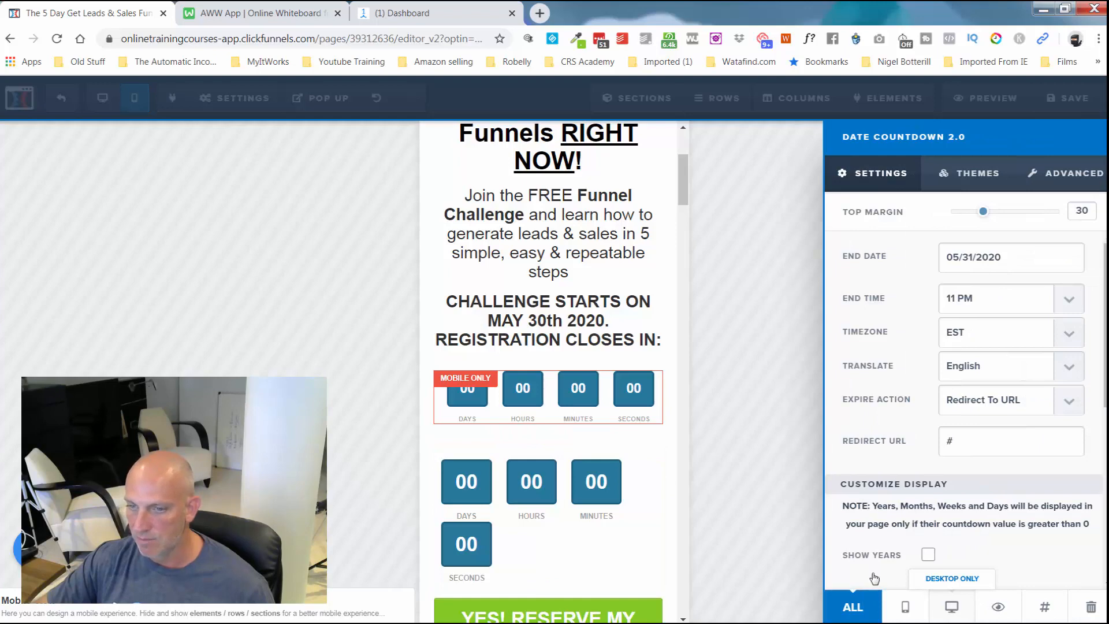
{"action": "left_click", "coordinate": [952, 606]}
{"action": "left_click", "coordinate": [590, 253]}
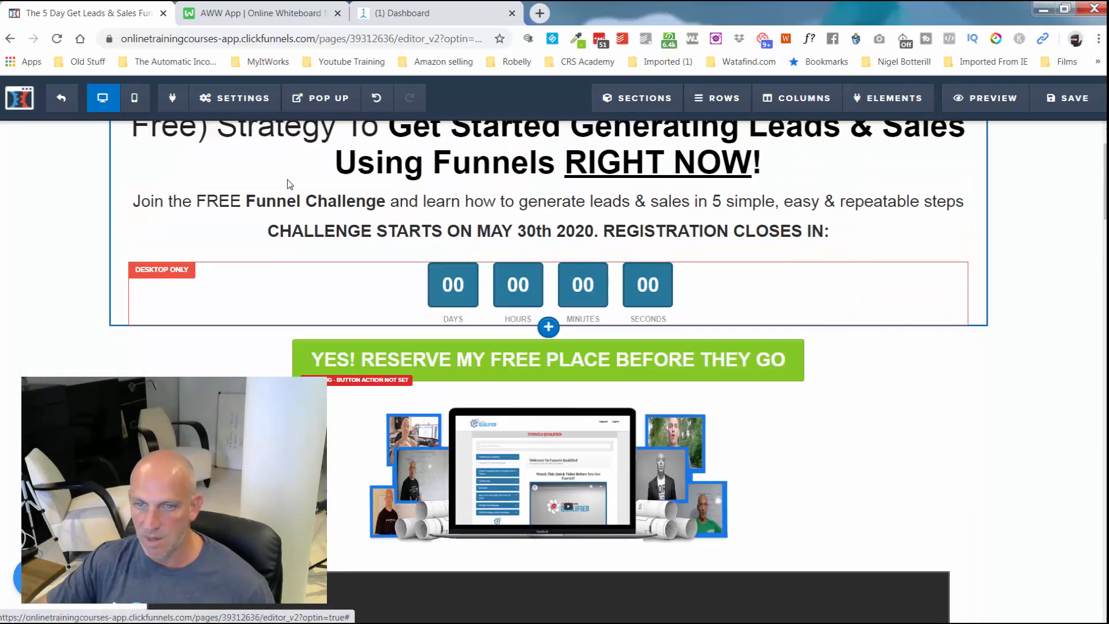
{"action": "left_click", "coordinate": [134, 98]}
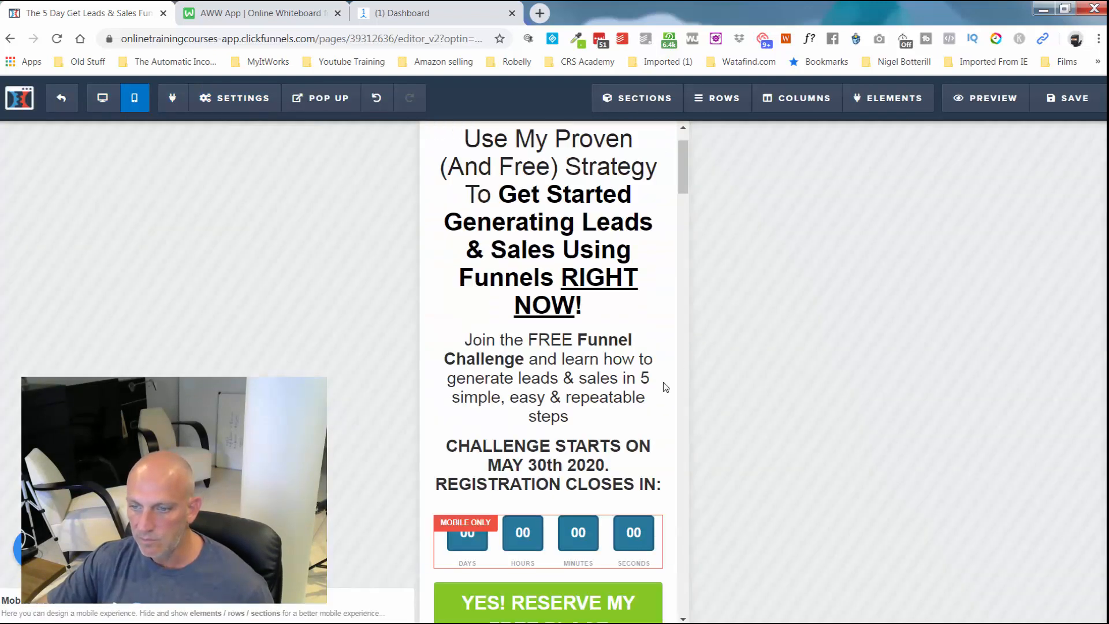
Set the mobile font size of the "YES! RESERVE MY FREE PLACE BEFORE THEY GO" button below the timer to 10px
{"action": "scroll", "coordinate": [665, 387], "scroll_direction": "down", "scroll_amount": 6}
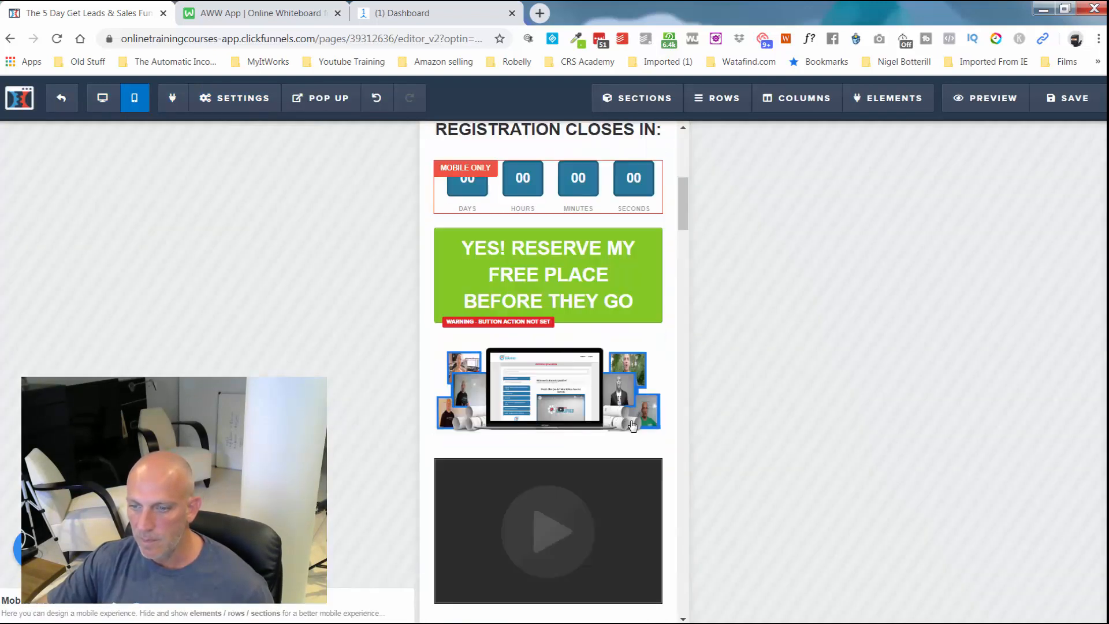
{"action": "left_click", "coordinate": [586, 273]}
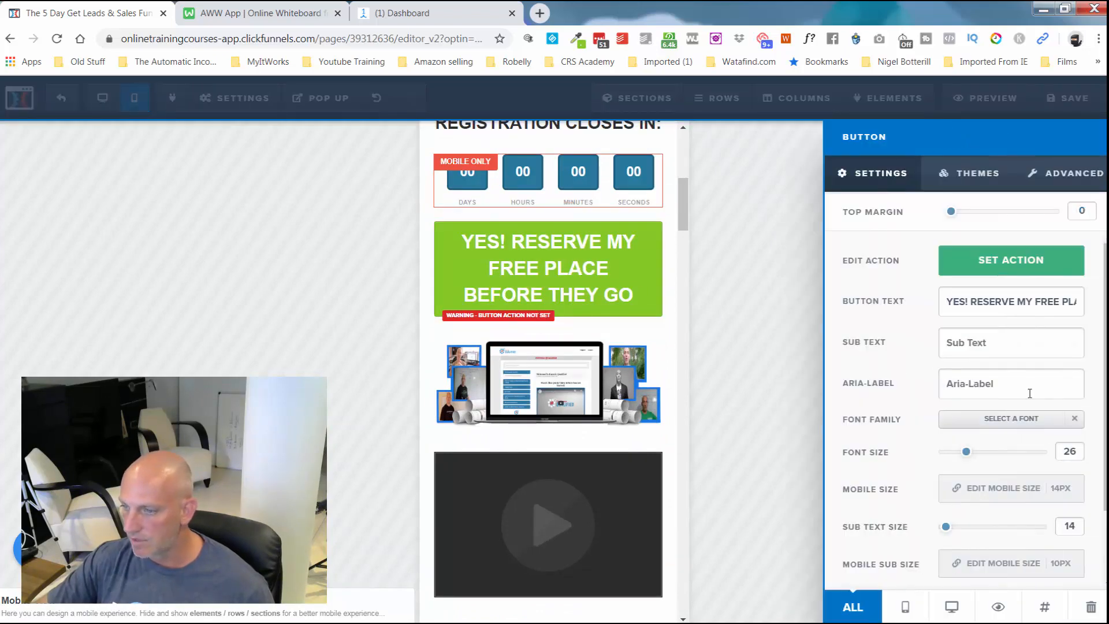
{"action": "left_click", "coordinate": [1070, 488]}
{"action": "left_click", "coordinate": [1069, 490]}
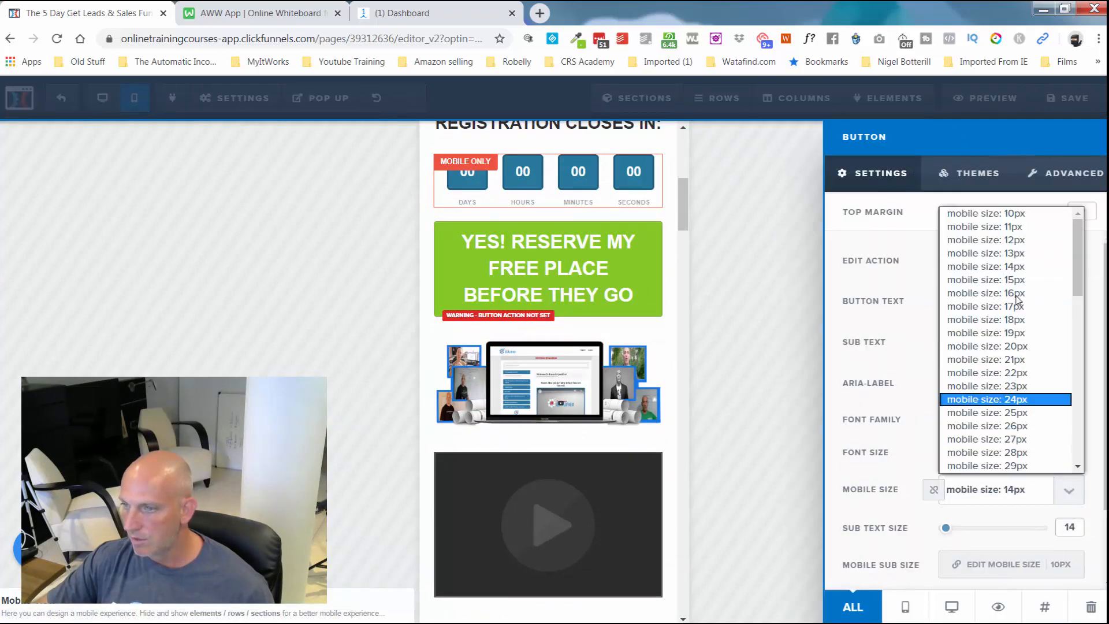
{"action": "left_click", "coordinate": [1025, 241]}
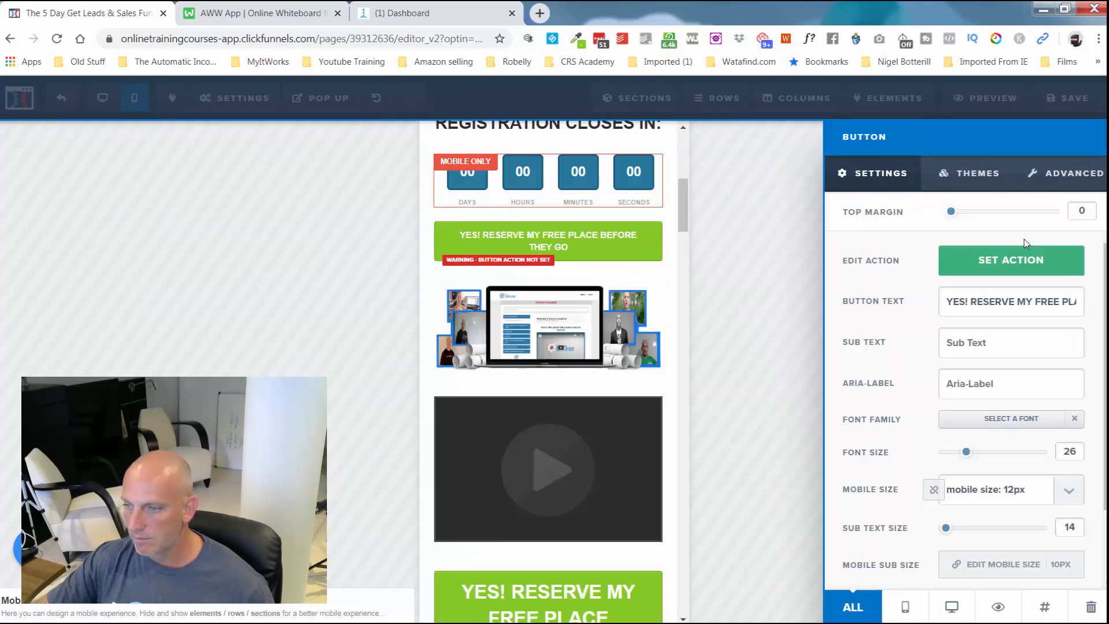
{"action": "left_click", "coordinate": [1073, 494]}
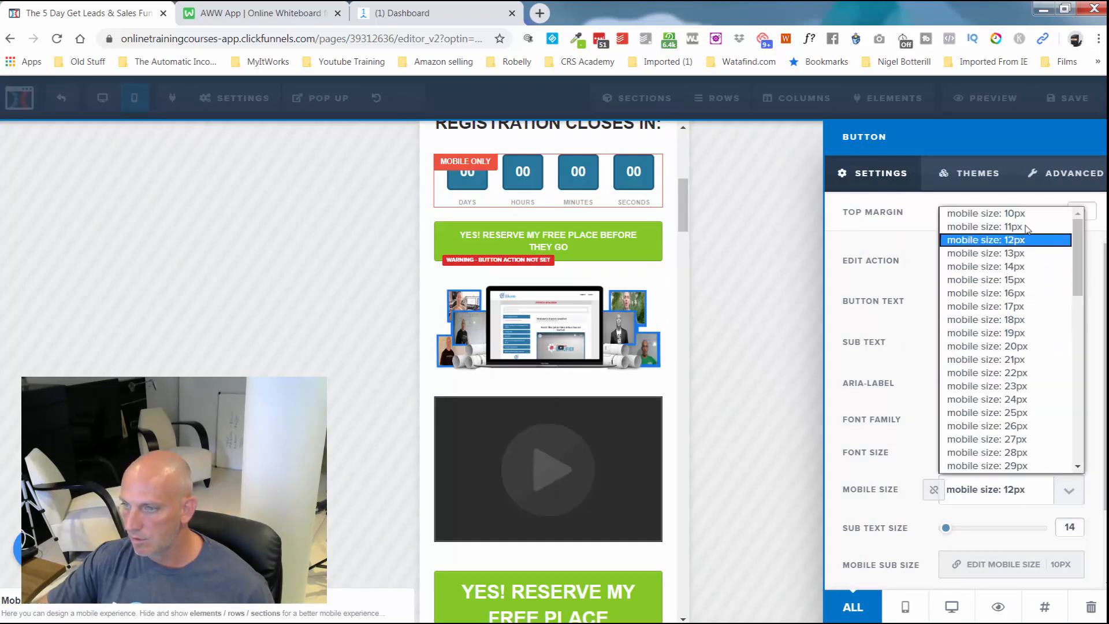
{"action": "left_click", "coordinate": [1032, 215]}
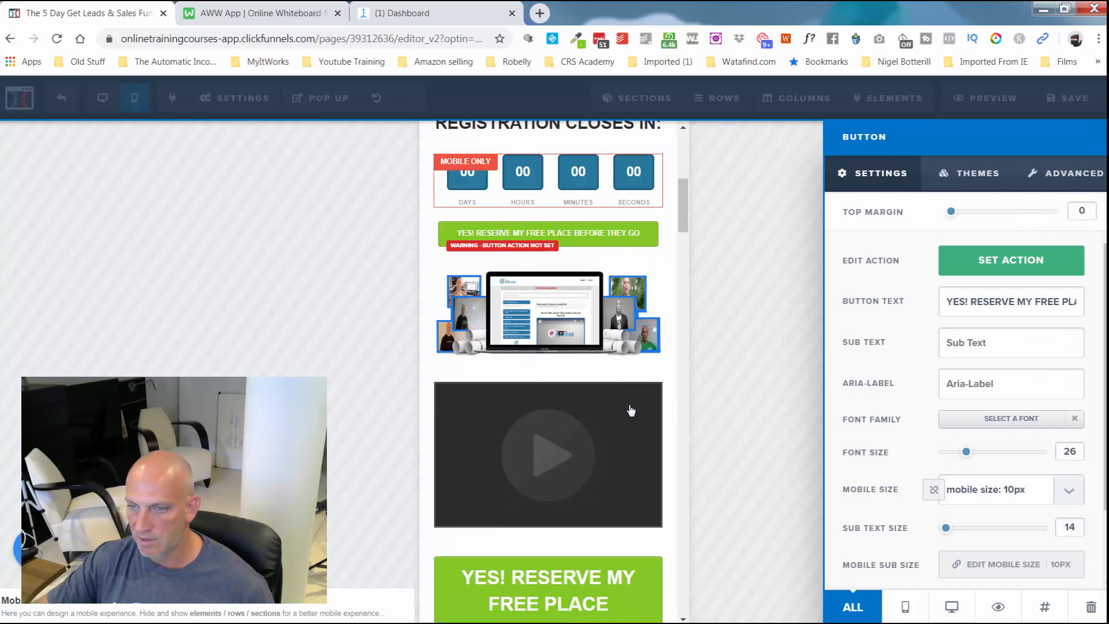
{"action": "left_click", "coordinate": [617, 336]}
Set the mobile font size of the "YES! RESERVE MY FREE PLACE BEFORE THEY GO" button below the video to 10px
{"action": "scroll", "coordinate": [612, 412], "scroll_direction": "down", "scroll_amount": 4}
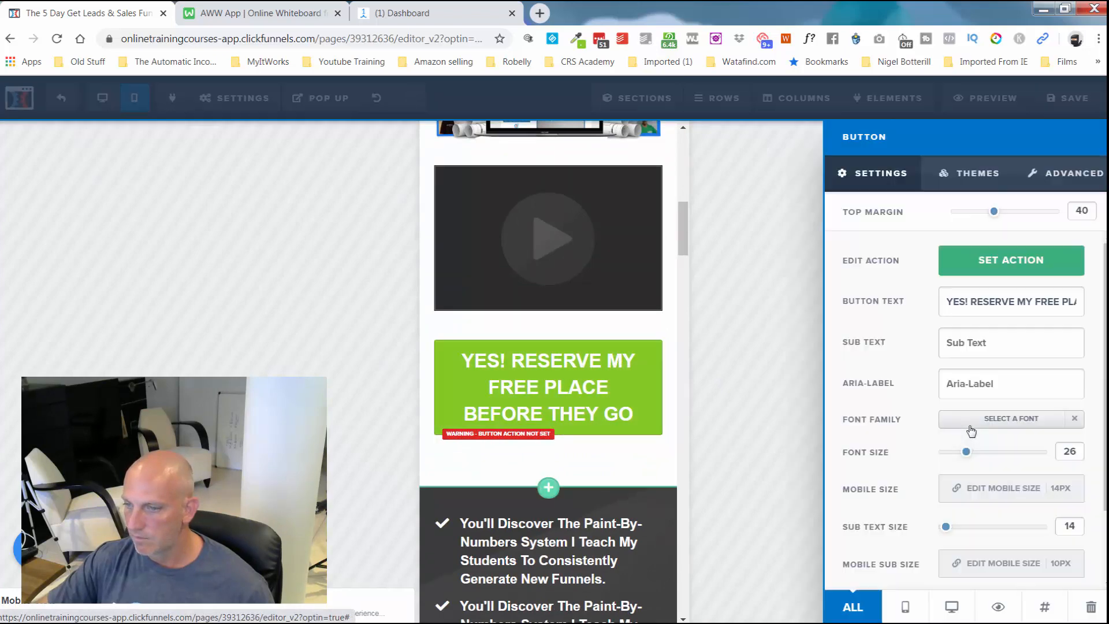
{"action": "left_click", "coordinate": [1066, 488]}
{"action": "left_click", "coordinate": [1068, 490]}
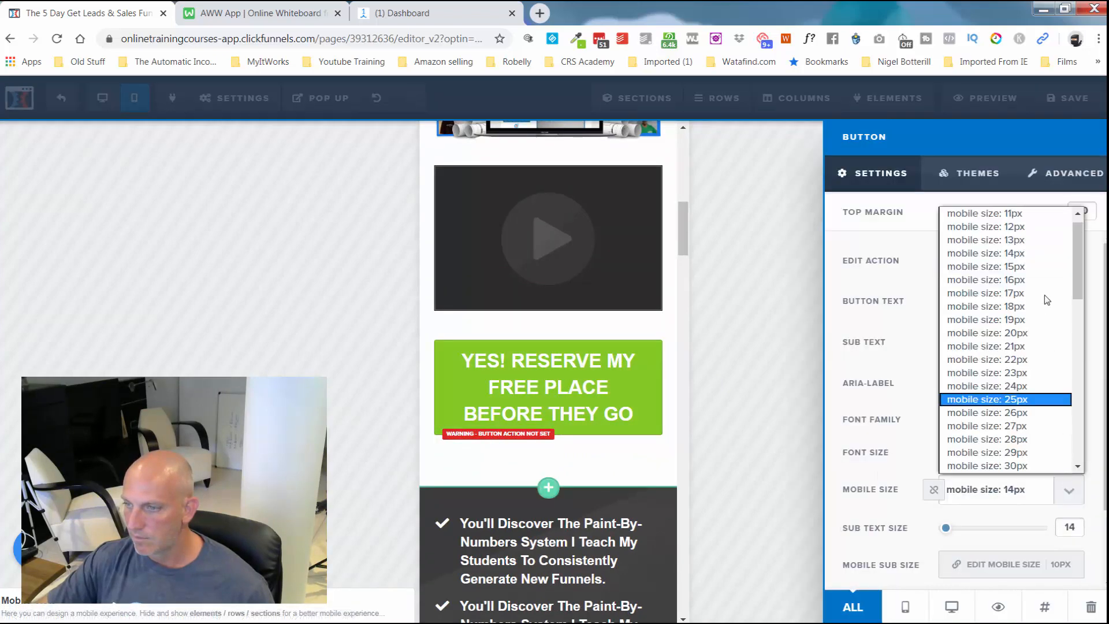
{"action": "scroll", "coordinate": [1042, 220], "scroll_direction": "up", "scroll_amount": 1}
{"action": "left_click", "coordinate": [1028, 213]}
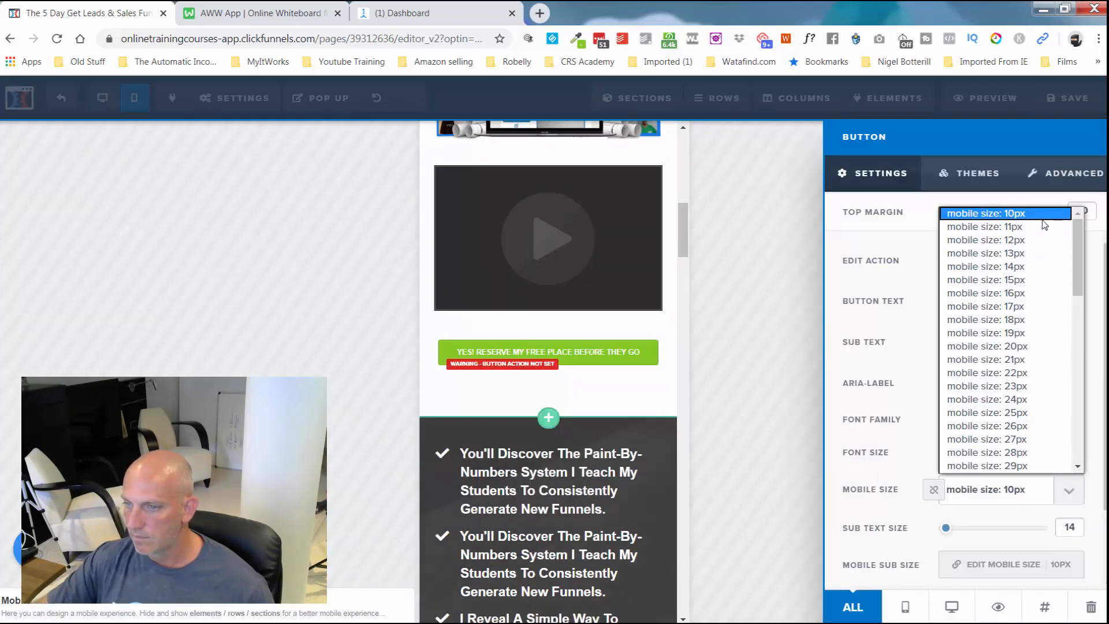
{"action": "left_click", "coordinate": [627, 497]}
Set the mobile font size of the "I WANT SOME OF THIS" button between the testimonials to 18px
{"action": "scroll", "coordinate": [627, 496], "scroll_direction": "down", "scroll_amount": 15}
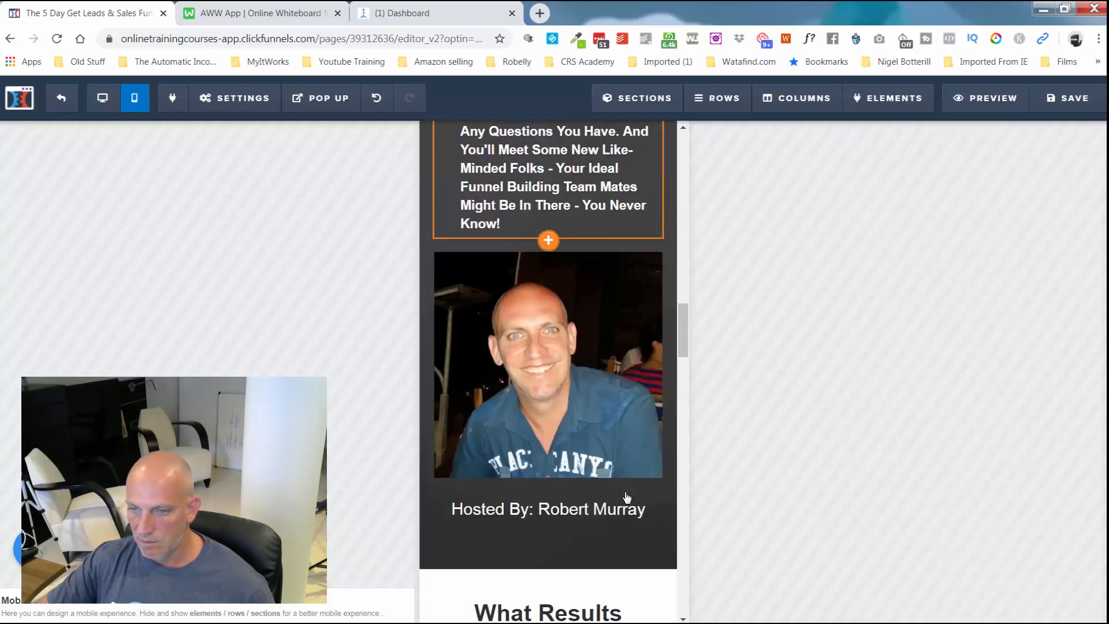
{"action": "scroll", "coordinate": [627, 497], "scroll_direction": "down", "scroll_amount": 11}
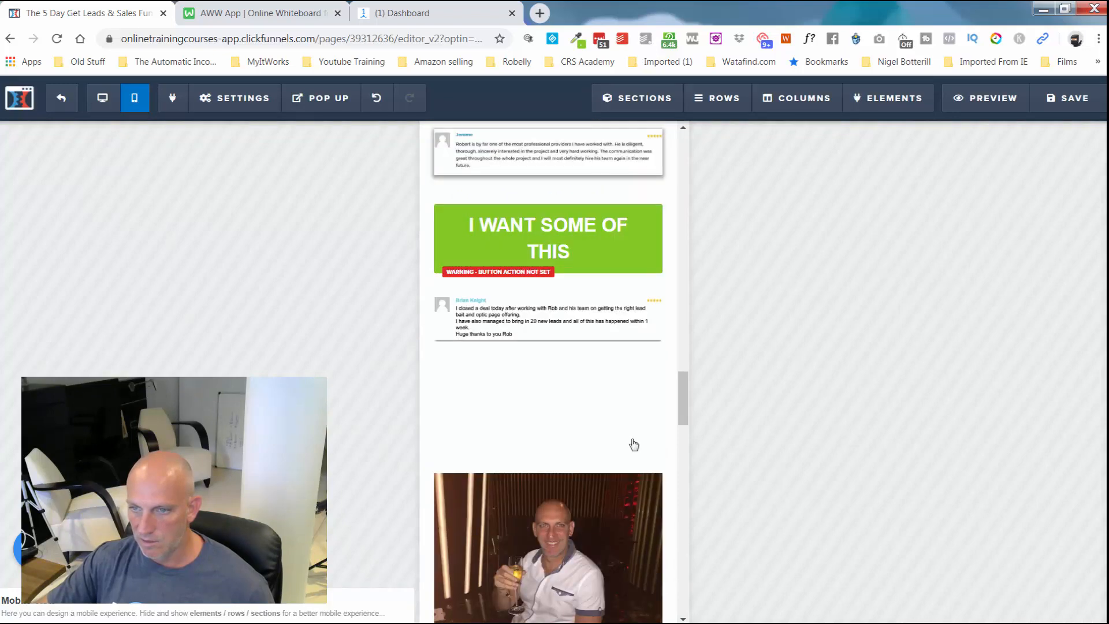
{"action": "left_click", "coordinate": [611, 252]}
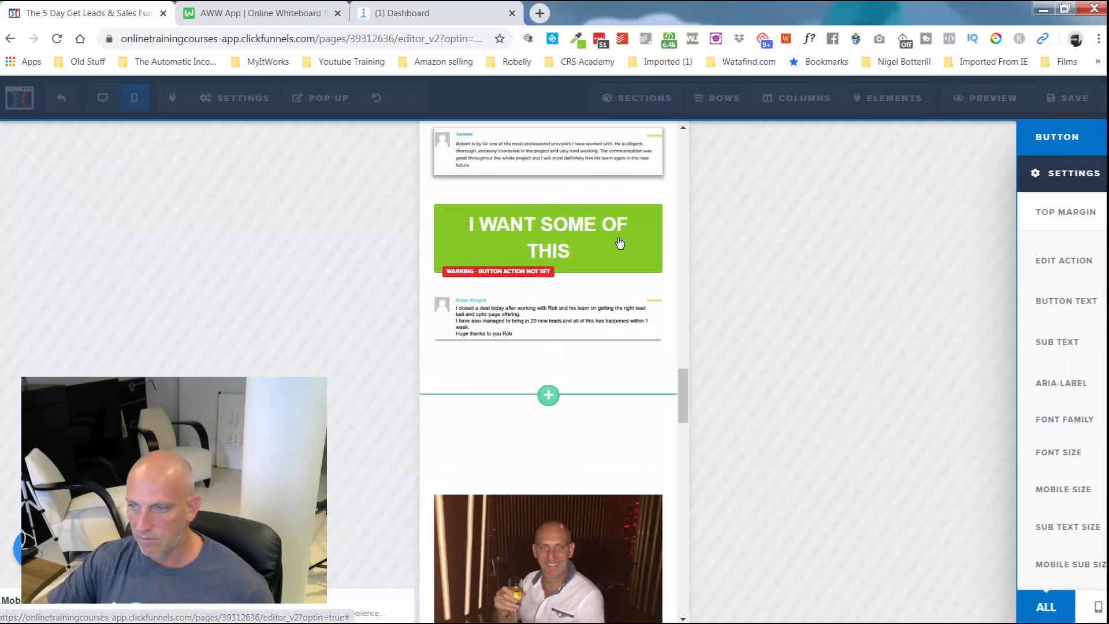
{"action": "left_click", "coordinate": [1071, 490]}
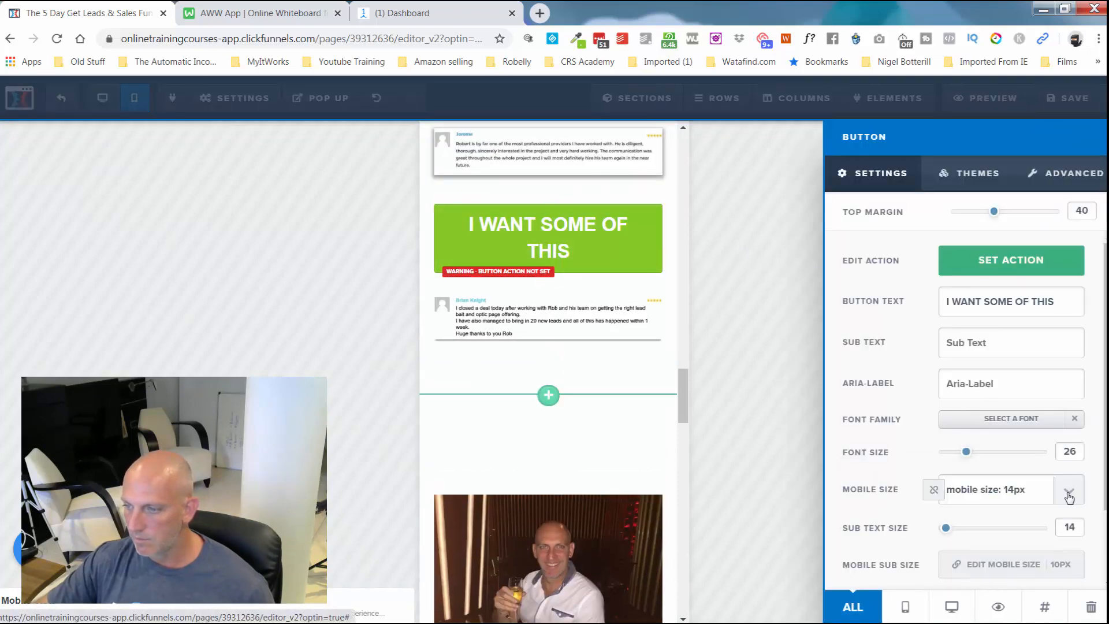
{"action": "left_click", "coordinate": [1069, 490]}
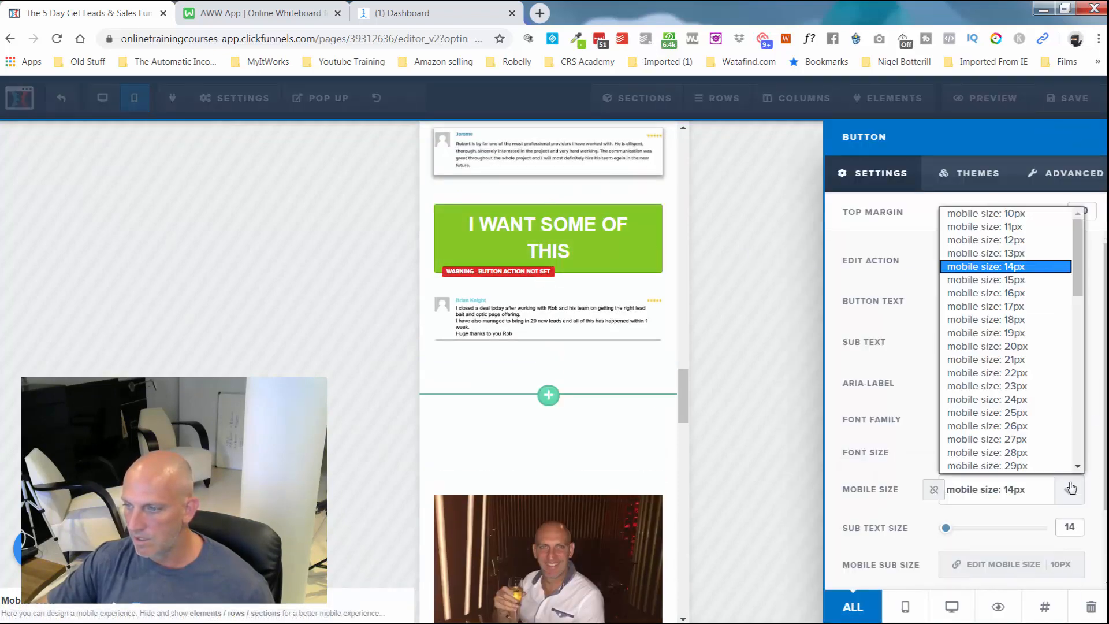
{"action": "left_click", "coordinate": [1045, 242]}
{"action": "left_click", "coordinate": [1069, 499]}
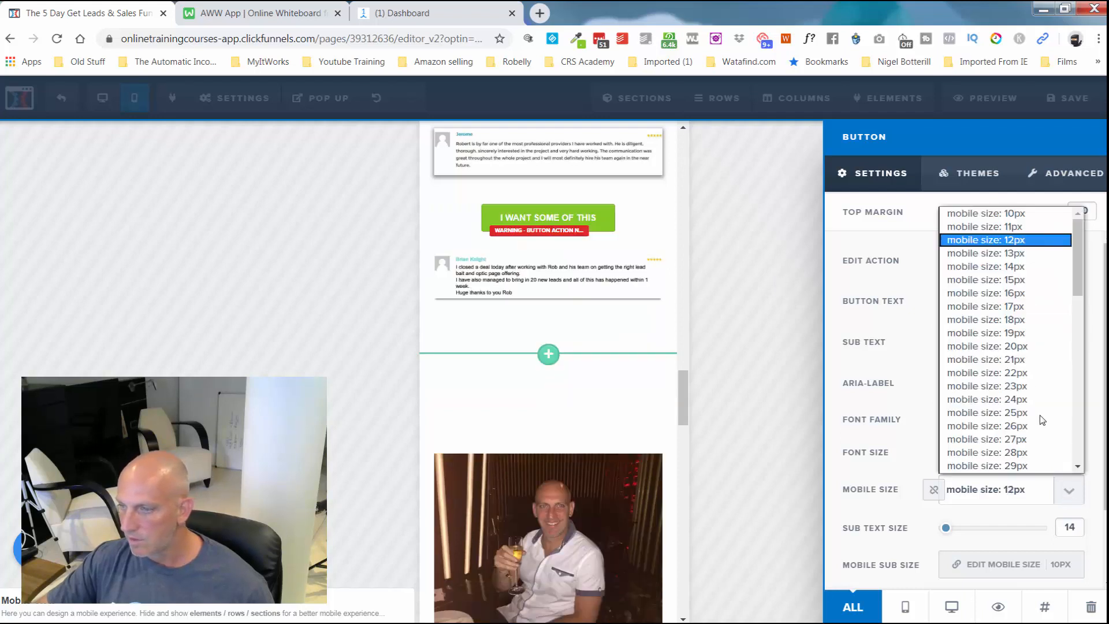
{"action": "left_click", "coordinate": [1042, 324]}
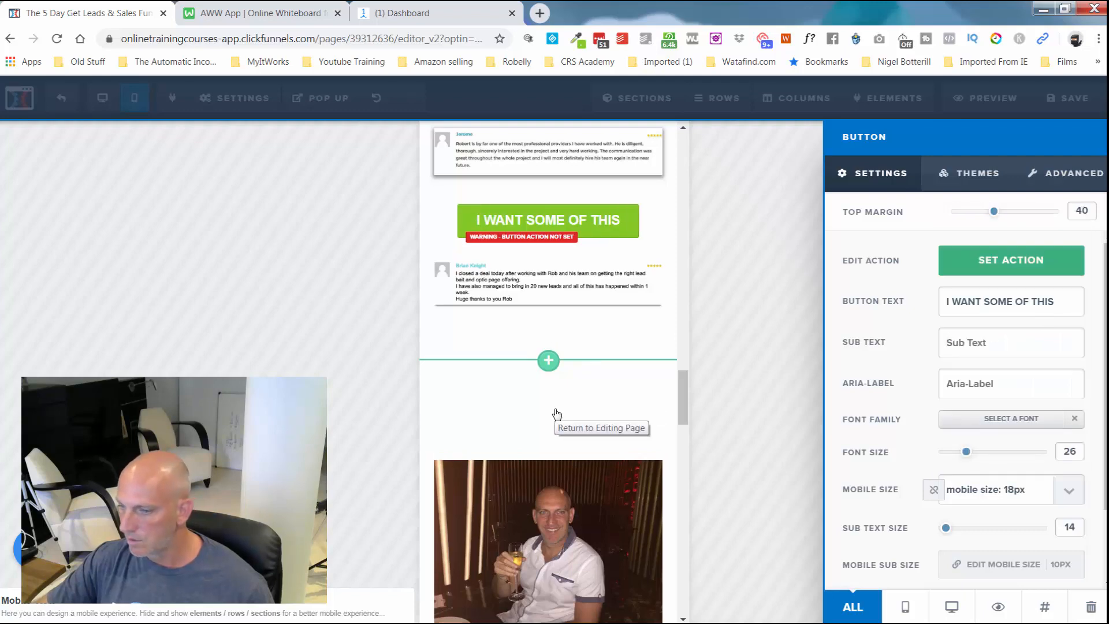
{"action": "left_click", "coordinate": [632, 397]}
Set the mobile font size of the "I WANT SOME OF THIS" button above the testimonials disclaimer to 18px
{"action": "scroll", "coordinate": [638, 396], "scroll_direction": "down", "scroll_amount": 5}
{"action": "scroll", "coordinate": [613, 327], "scroll_direction": "down", "scroll_amount": 5}
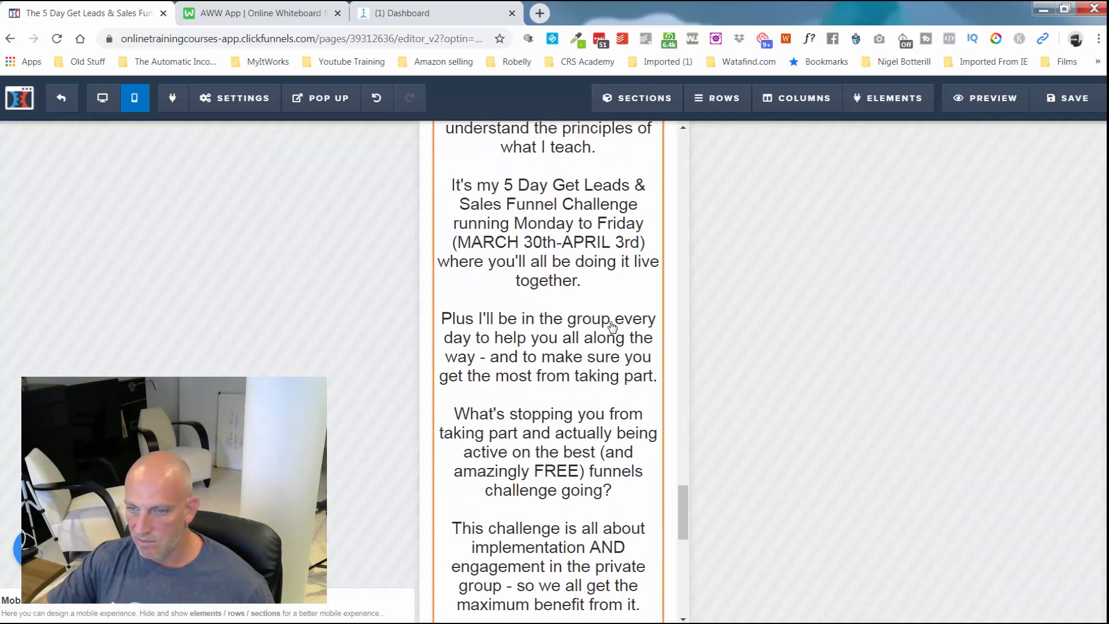
{"action": "scroll", "coordinate": [613, 327], "scroll_direction": "down", "scroll_amount": 8}
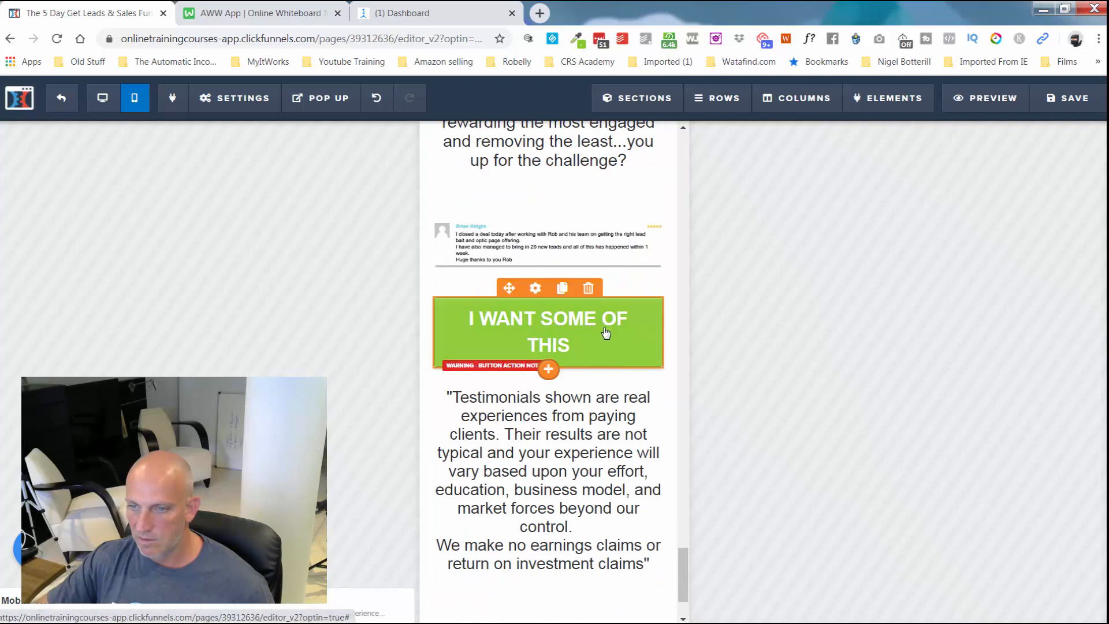
{"action": "left_click", "coordinate": [606, 333]}
{"action": "left_click", "coordinate": [982, 490]}
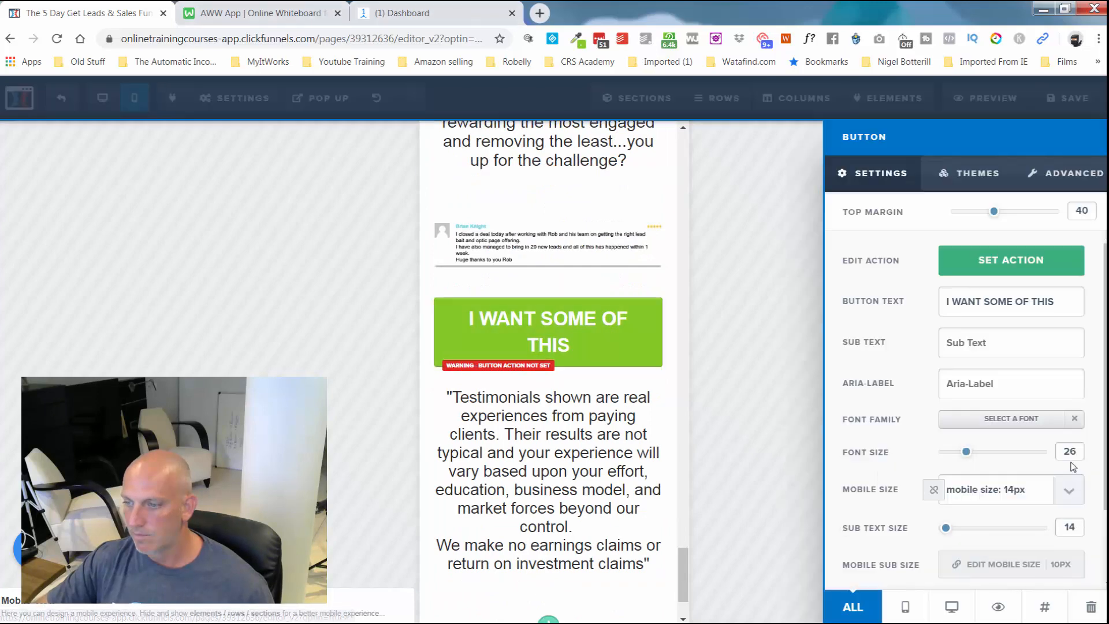
{"action": "left_click", "coordinate": [1070, 489]}
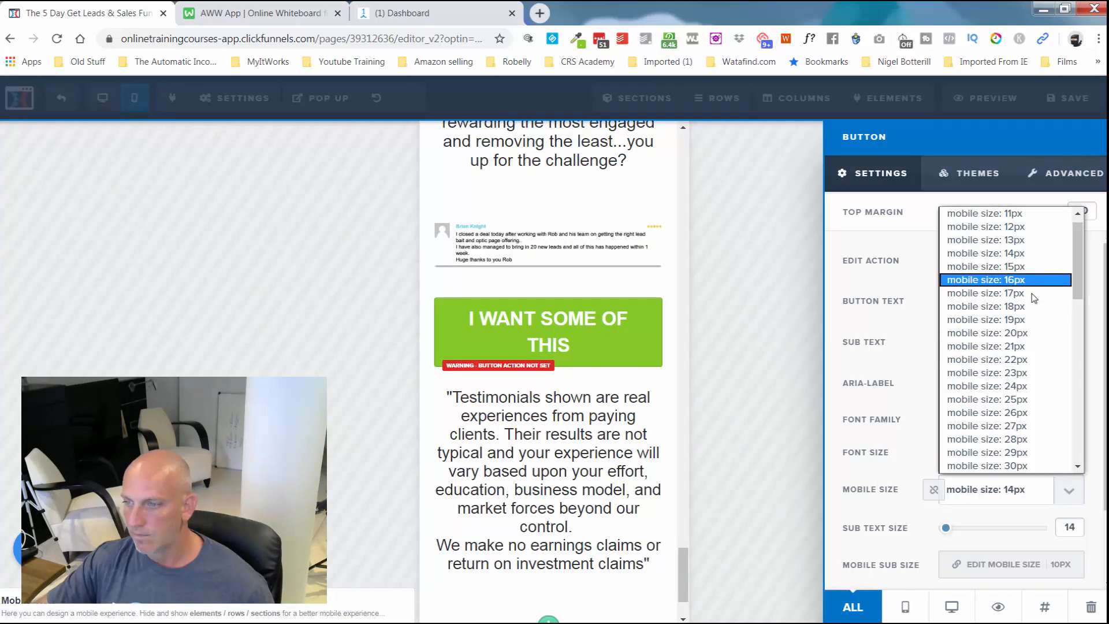
{"action": "left_click", "coordinate": [1035, 307]}
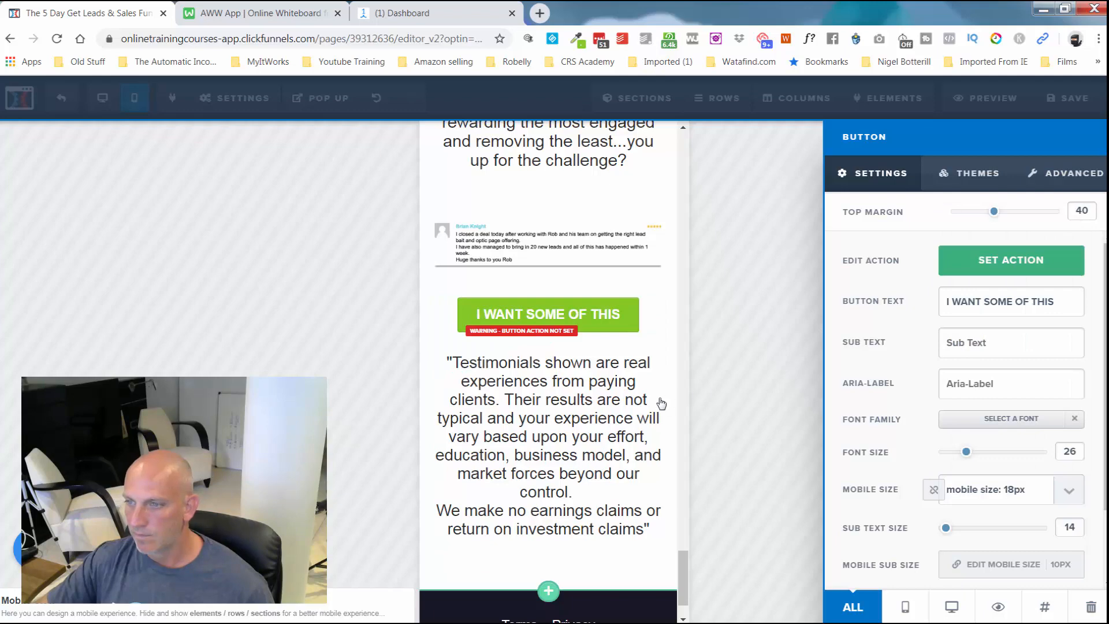
{"action": "left_click", "coordinate": [1100, 85]}
Save the opt-in page, return to the desktop view and open a preview of the page
{"action": "left_click", "coordinate": [1059, 106]}
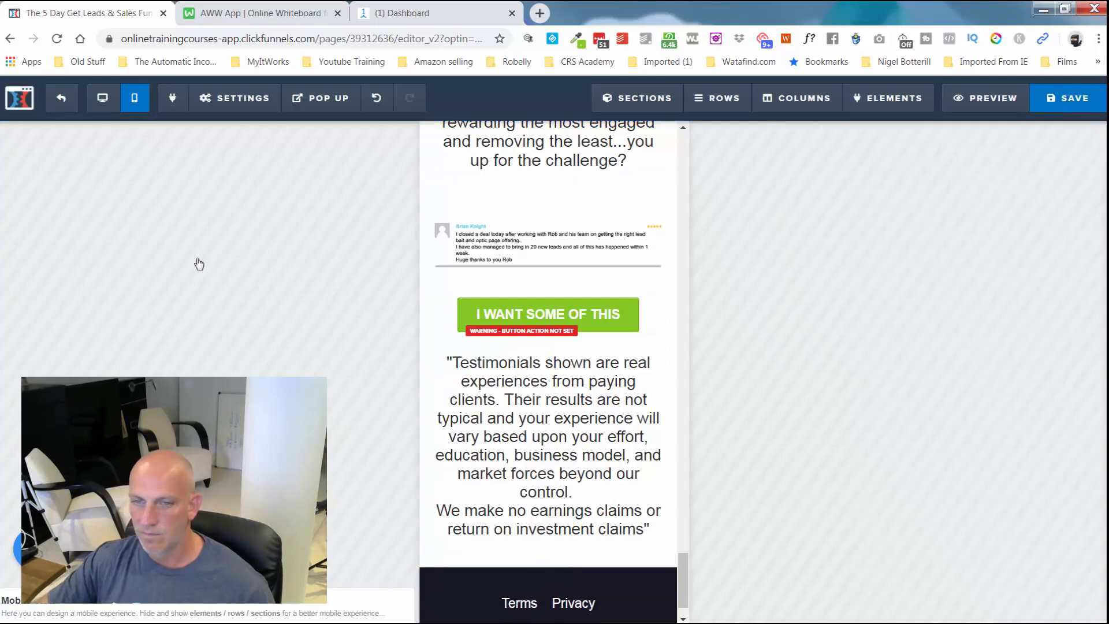
{"action": "left_click", "coordinate": [103, 97]}
{"action": "scroll", "coordinate": [176, 304], "scroll_direction": "up", "scroll_amount": 9}
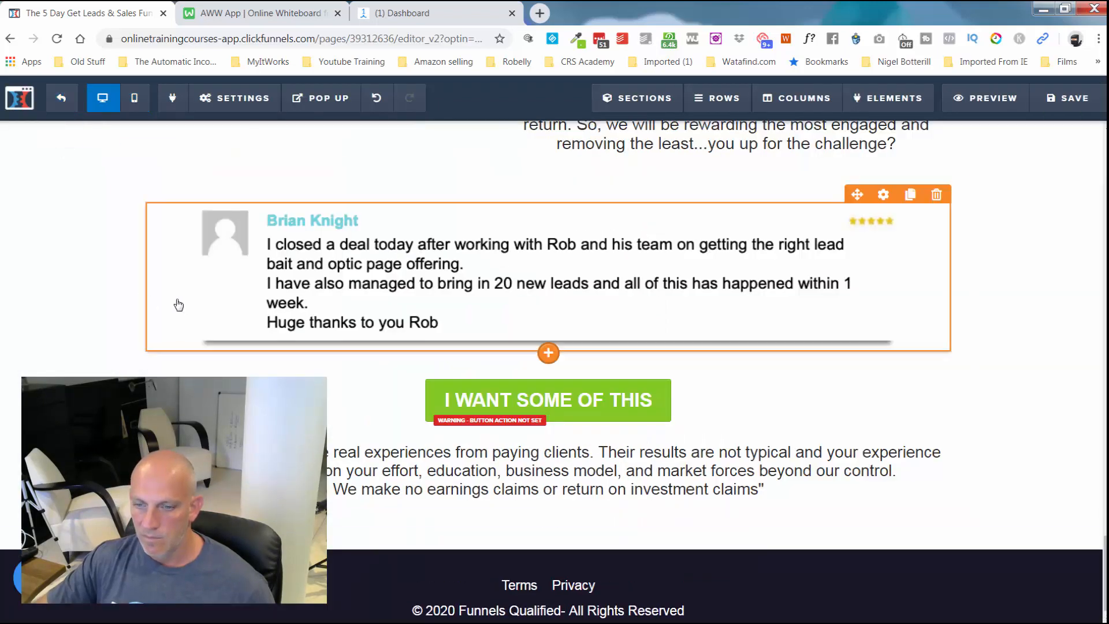
{"action": "left_click", "coordinate": [984, 103]}
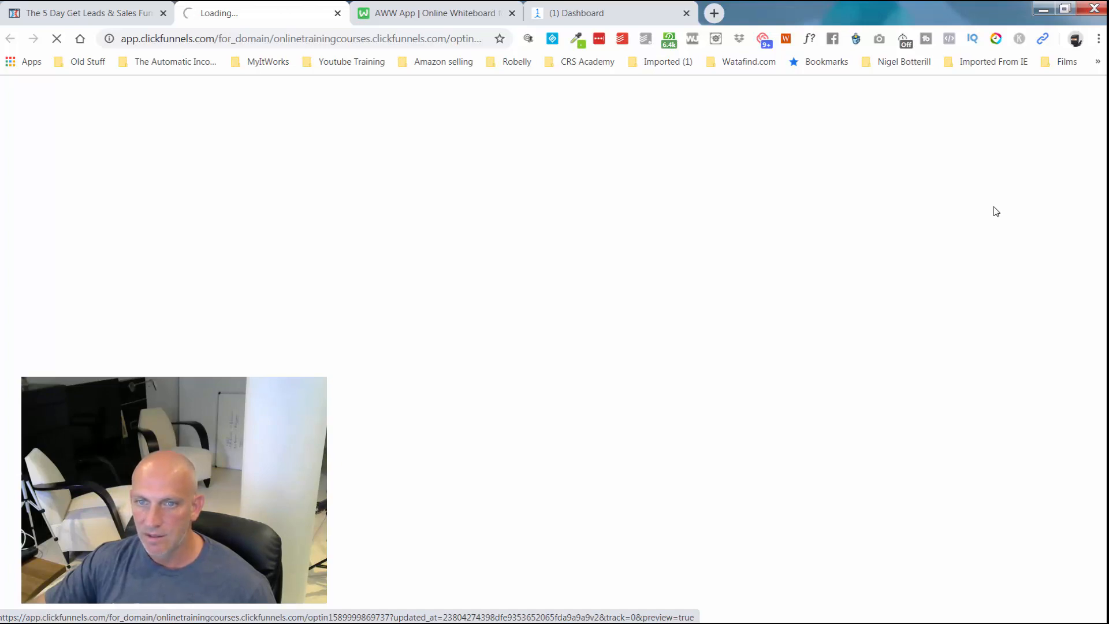
Leave the opt-in page editor and open the funnel's Thank You step
{"action": "left_click", "coordinate": [64, 15]}
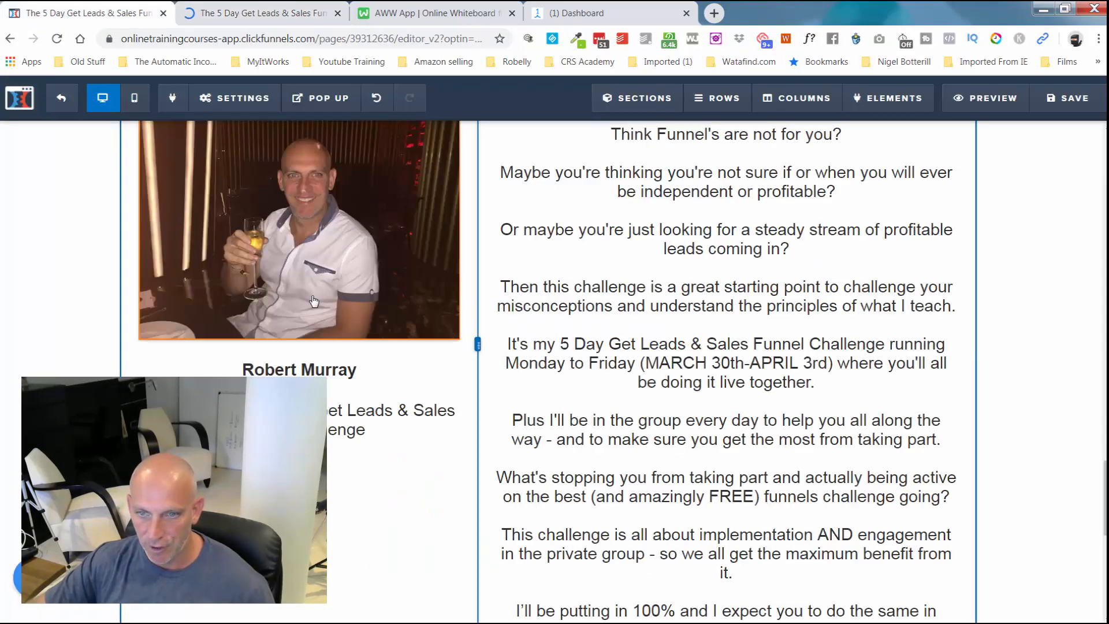
{"action": "left_click", "coordinate": [63, 99]}
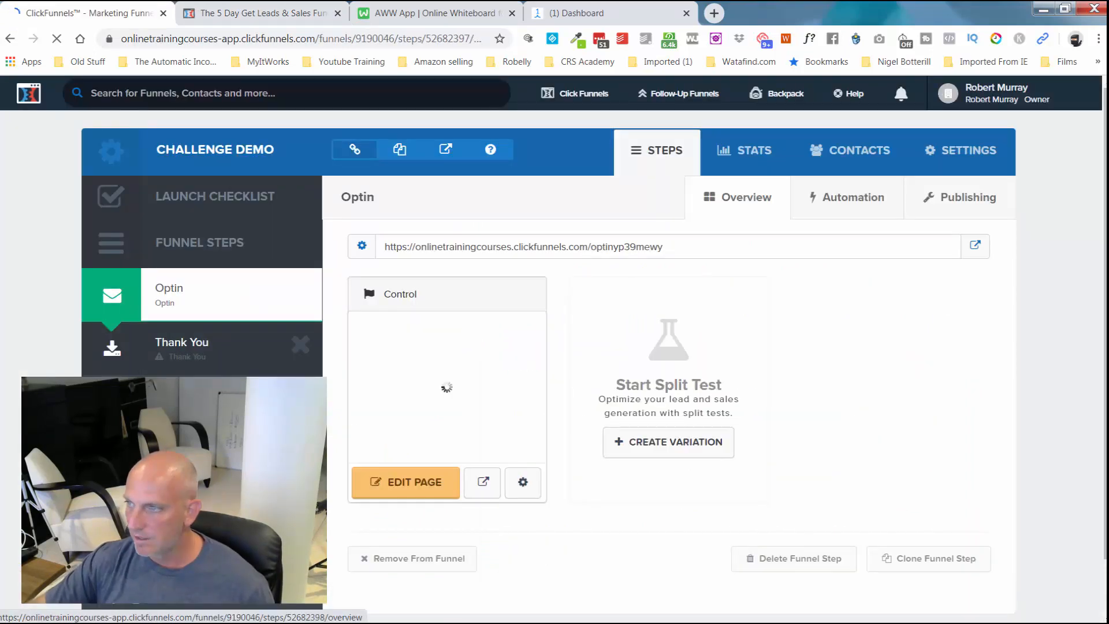
{"action": "left_click", "coordinate": [181, 345]}
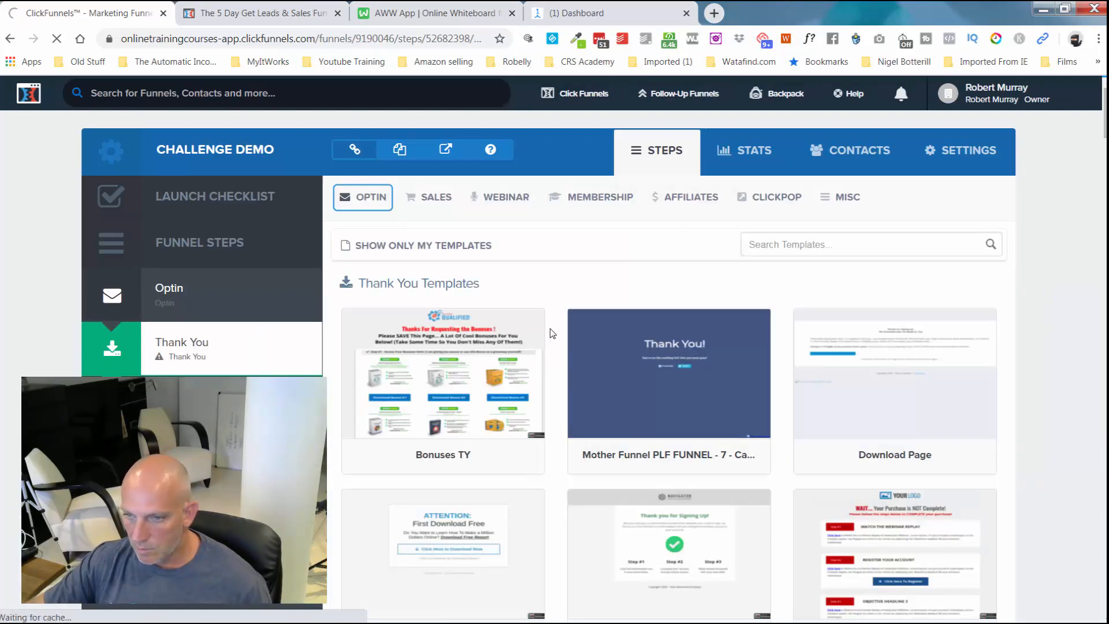
Choose the Blank Thank You Page template for the Thank You step and open the new page for editing
{"action": "scroll", "coordinate": [552, 333], "scroll_direction": "down", "scroll_amount": 20}
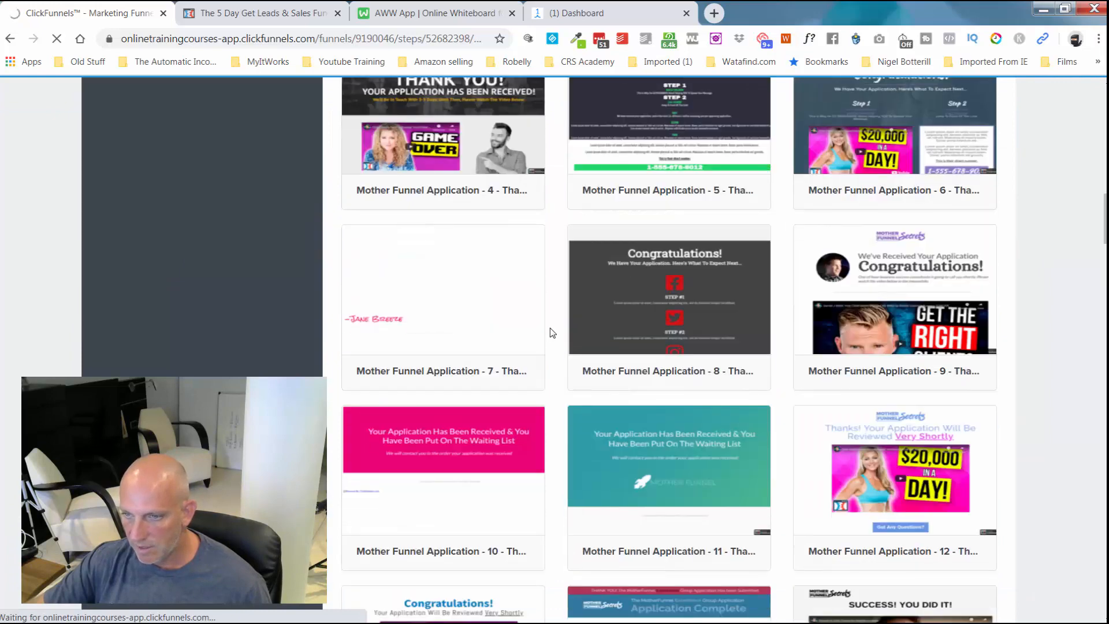
{"action": "scroll", "coordinate": [552, 333], "scroll_direction": "down", "scroll_amount": 3}
{"action": "scroll", "coordinate": [552, 333], "scroll_direction": "down", "scroll_amount": 20}
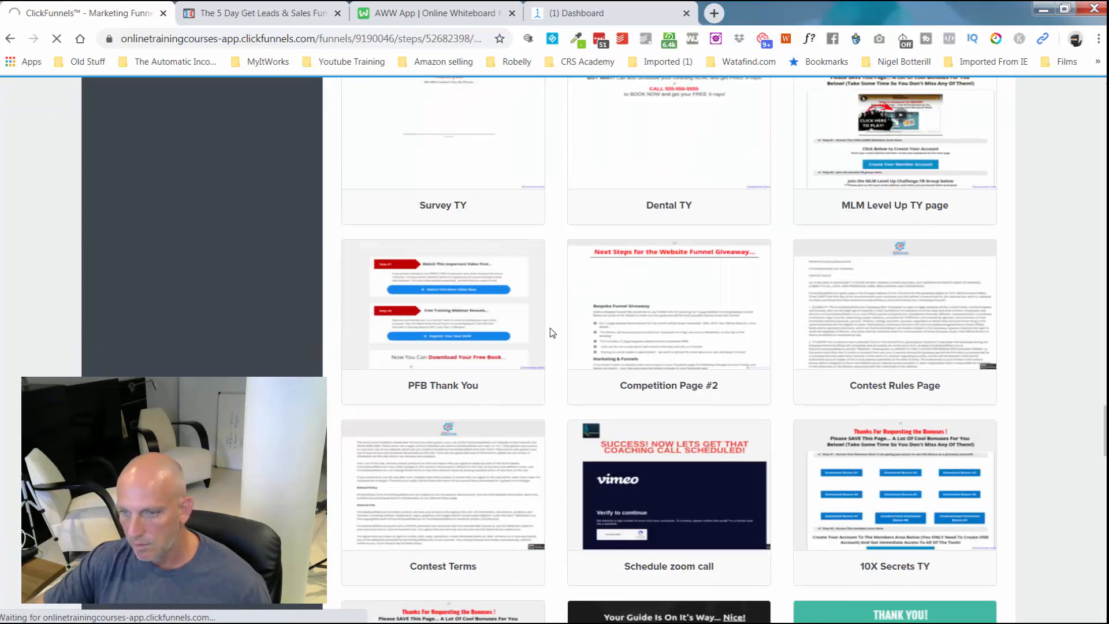
{"action": "scroll", "coordinate": [552, 333], "scroll_direction": "down", "scroll_amount": 20}
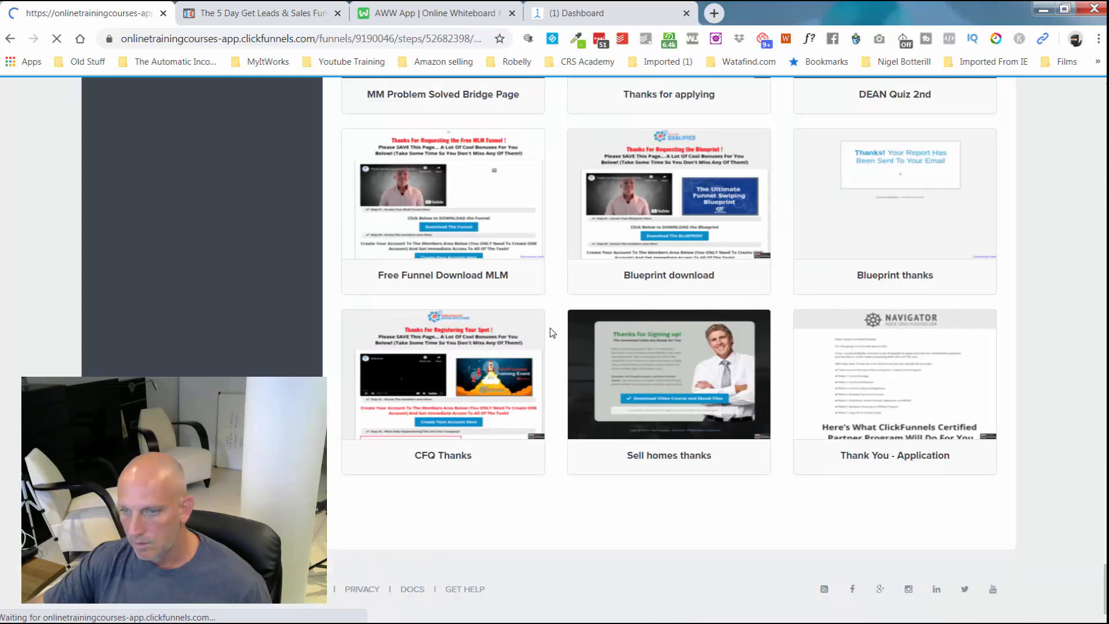
{"action": "scroll", "coordinate": [555, 404], "scroll_direction": "up", "scroll_amount": 6}
{"action": "scroll", "coordinate": [557, 427], "scroll_direction": "up", "scroll_amount": 7}
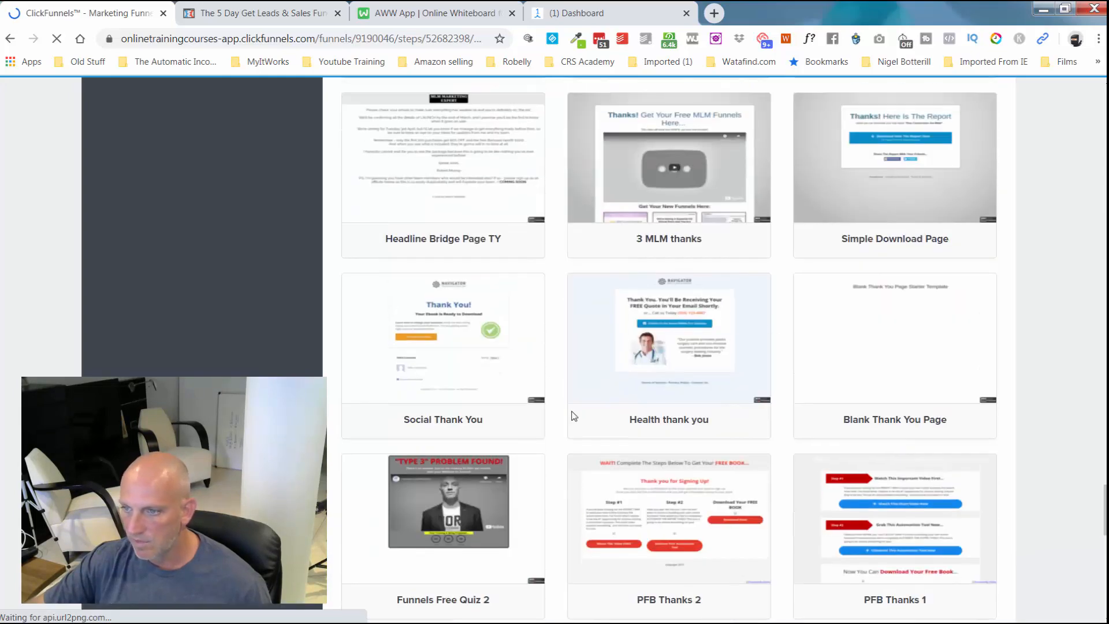
{"action": "left_click", "coordinate": [879, 330]}
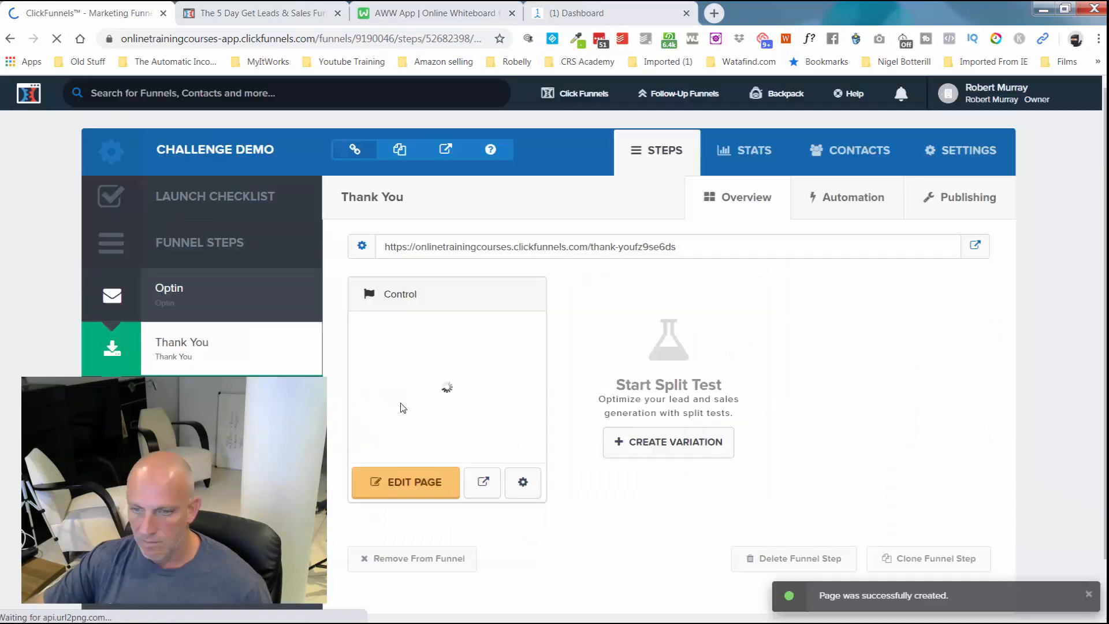
{"action": "left_click", "coordinate": [391, 478]}
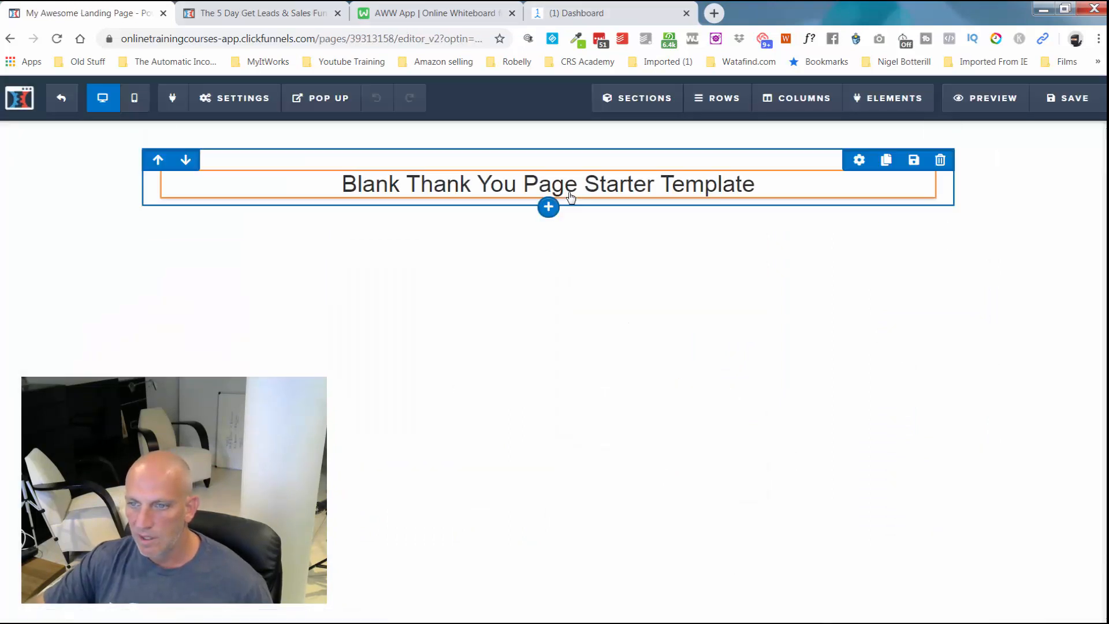
Replace the starter headline with "WAIT! You Are Not FINISHED Yet" and set its section width to Full Page
{"action": "left_click", "coordinate": [568, 186]}
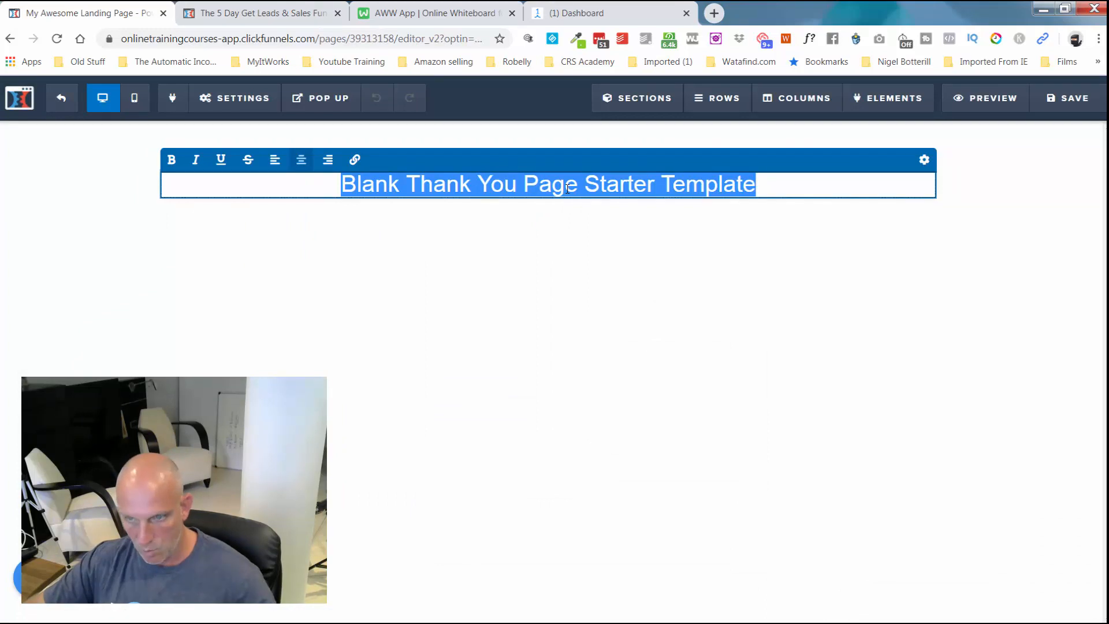
{"action": "type", "text": "WAIT! You Are Not FINISHED Yet"}
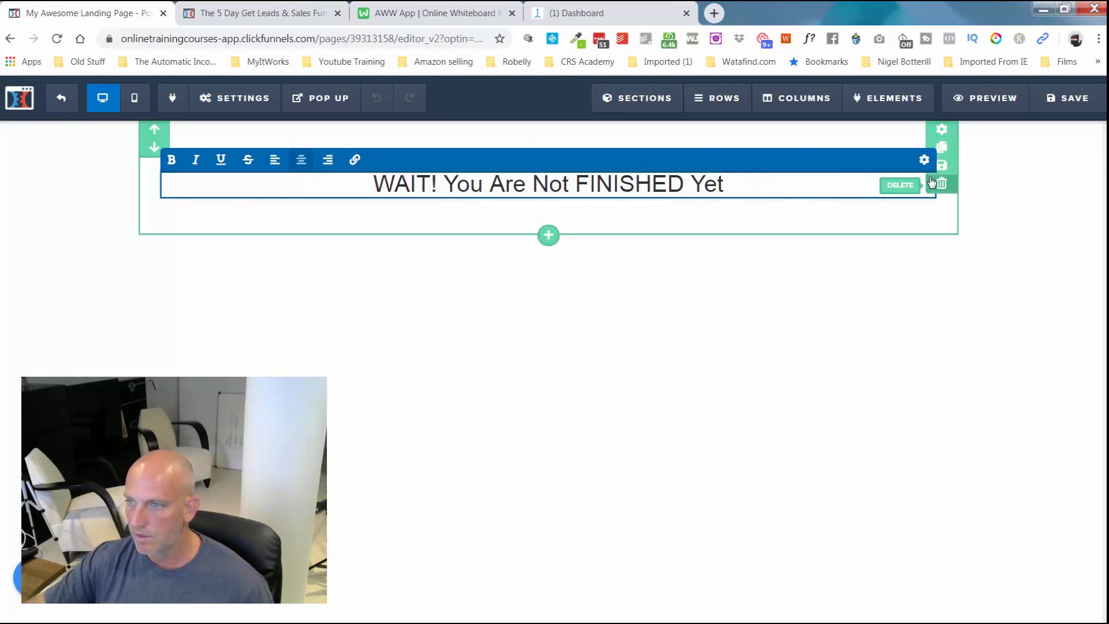
{"action": "left_click", "coordinate": [944, 153]}
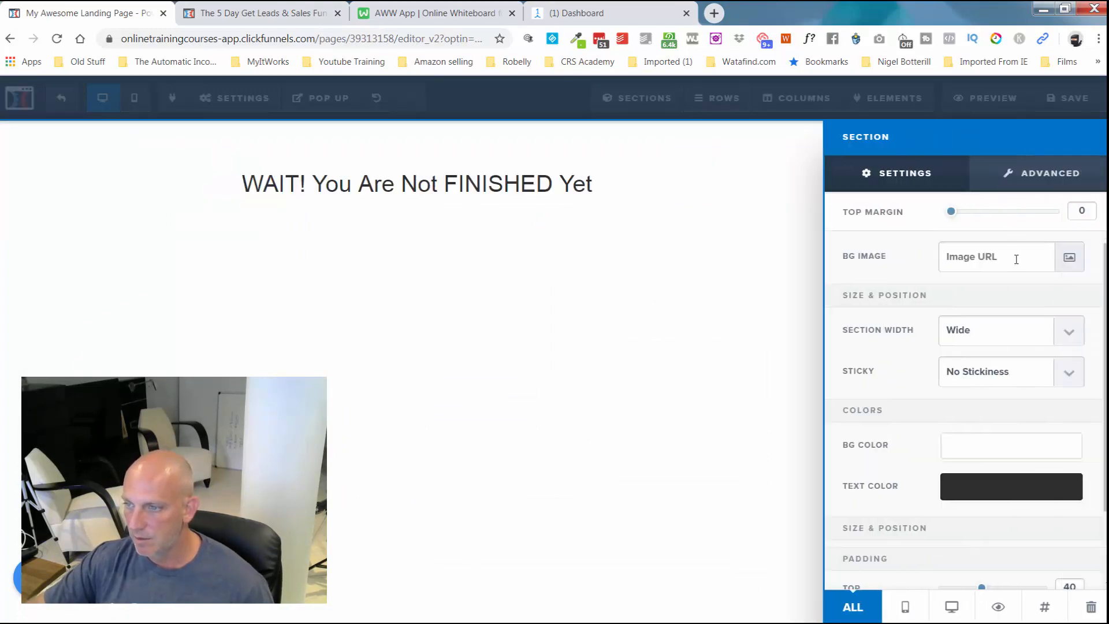
{"action": "left_click", "coordinate": [1014, 334]}
{"action": "left_click", "coordinate": [1010, 349]}
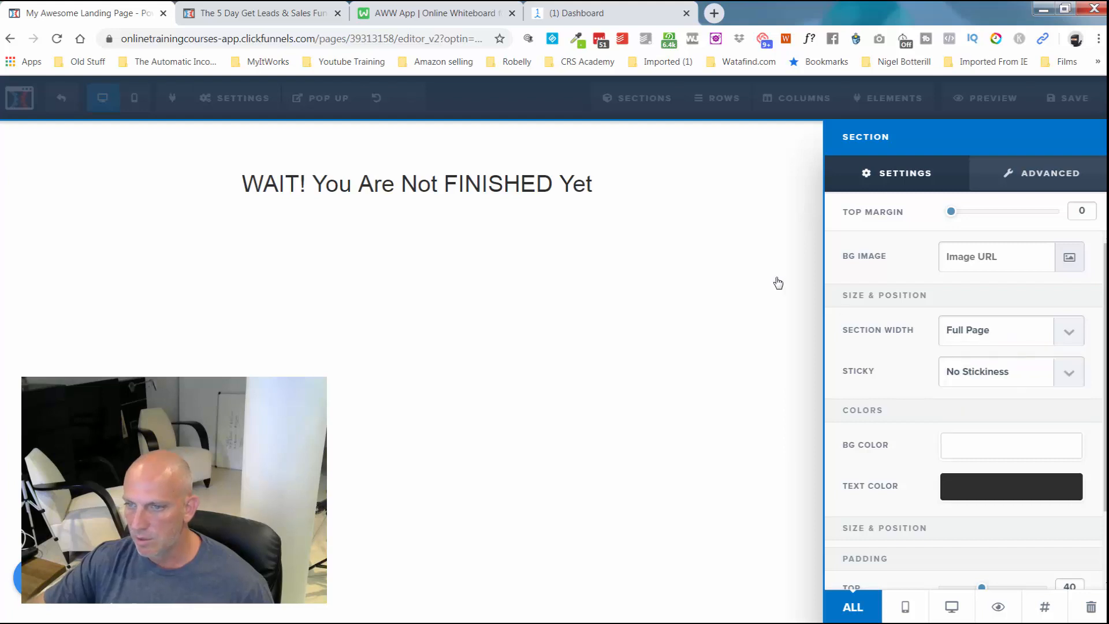
{"action": "left_click", "coordinate": [787, 215]}
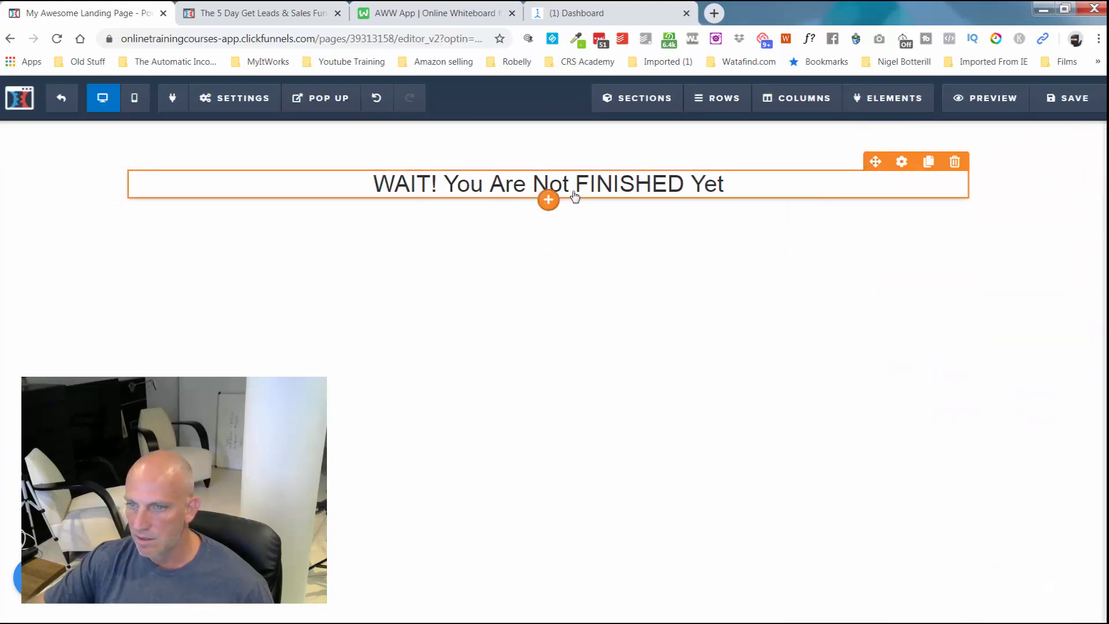
Add a progress bar element to the headline's row and move it above the headline
{"action": "left_click", "coordinate": [548, 201]}
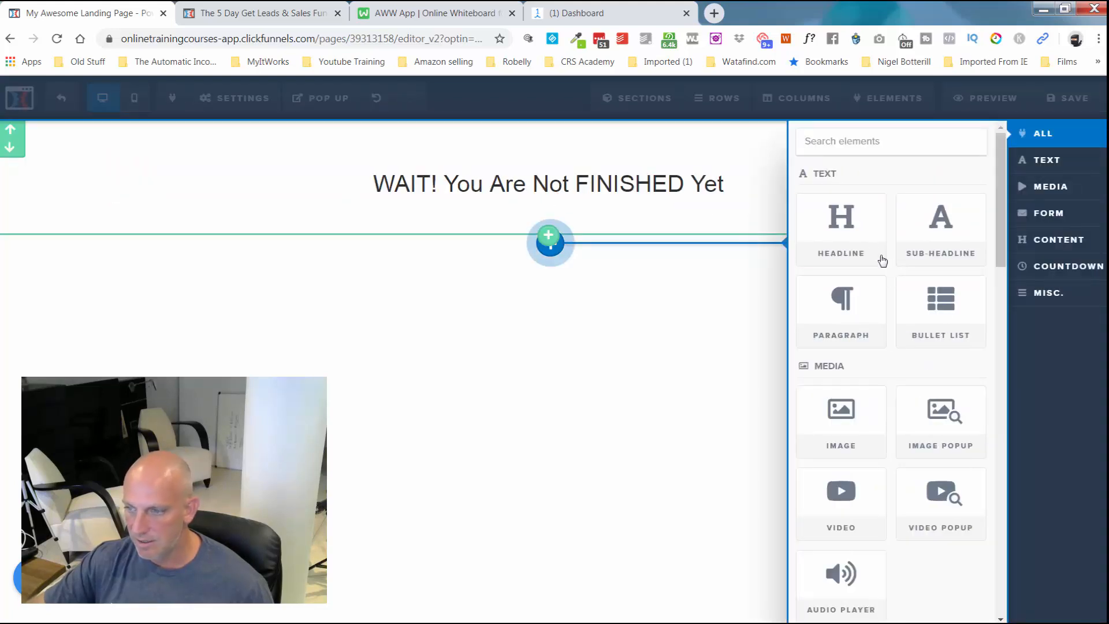
{"action": "scroll", "coordinate": [883, 312], "scroll_direction": "down", "scroll_amount": 9}
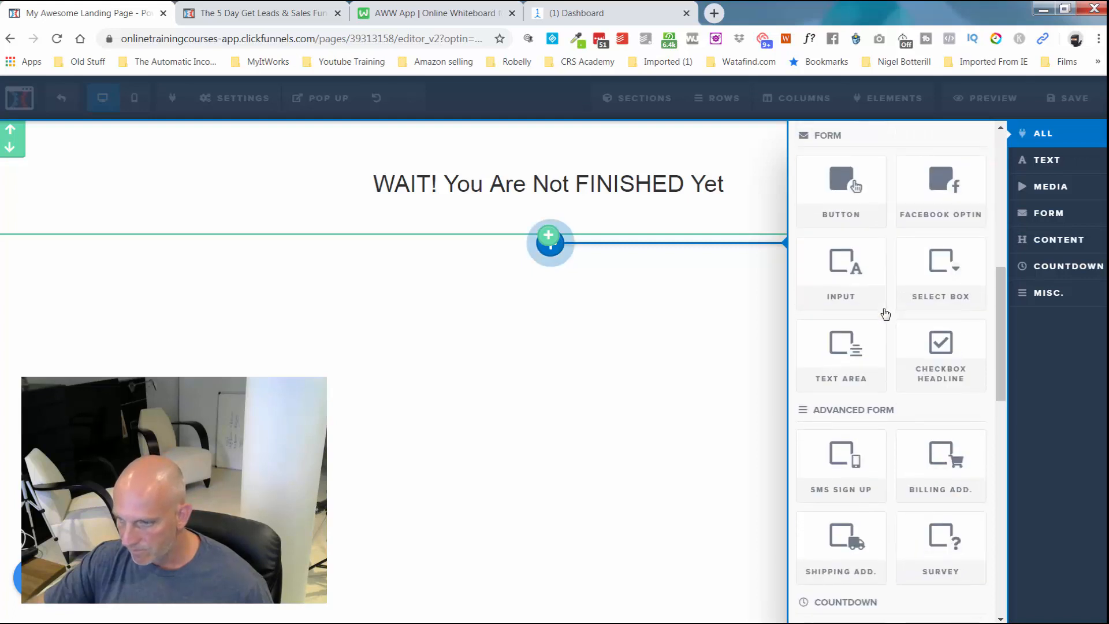
{"action": "scroll", "coordinate": [885, 314], "scroll_direction": "down", "scroll_amount": 6}
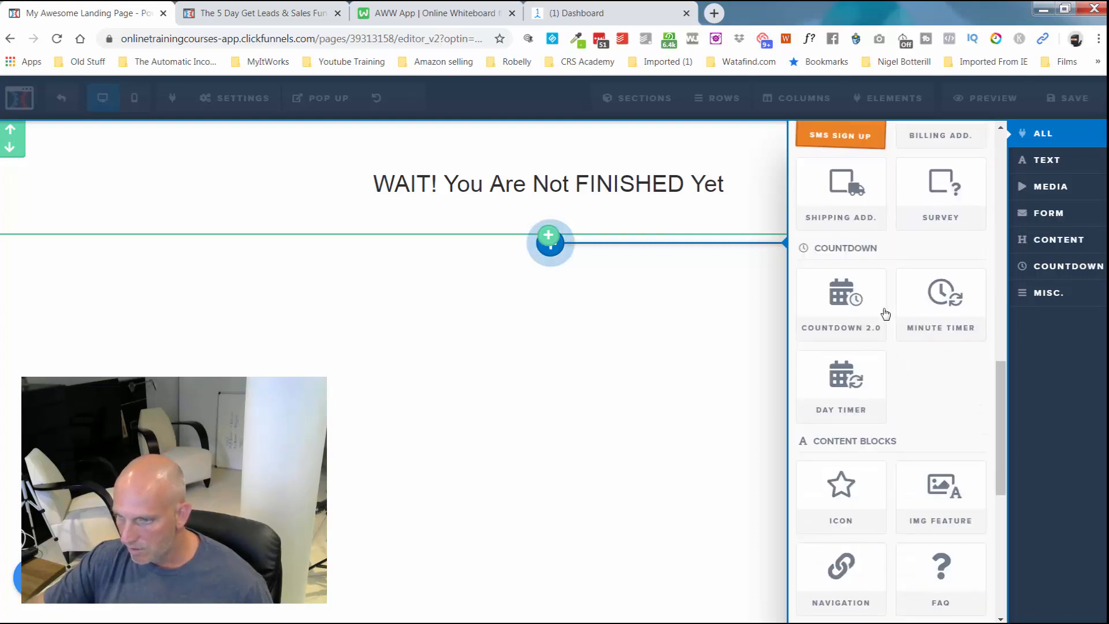
{"action": "scroll", "coordinate": [884, 312], "scroll_direction": "down", "scroll_amount": 4}
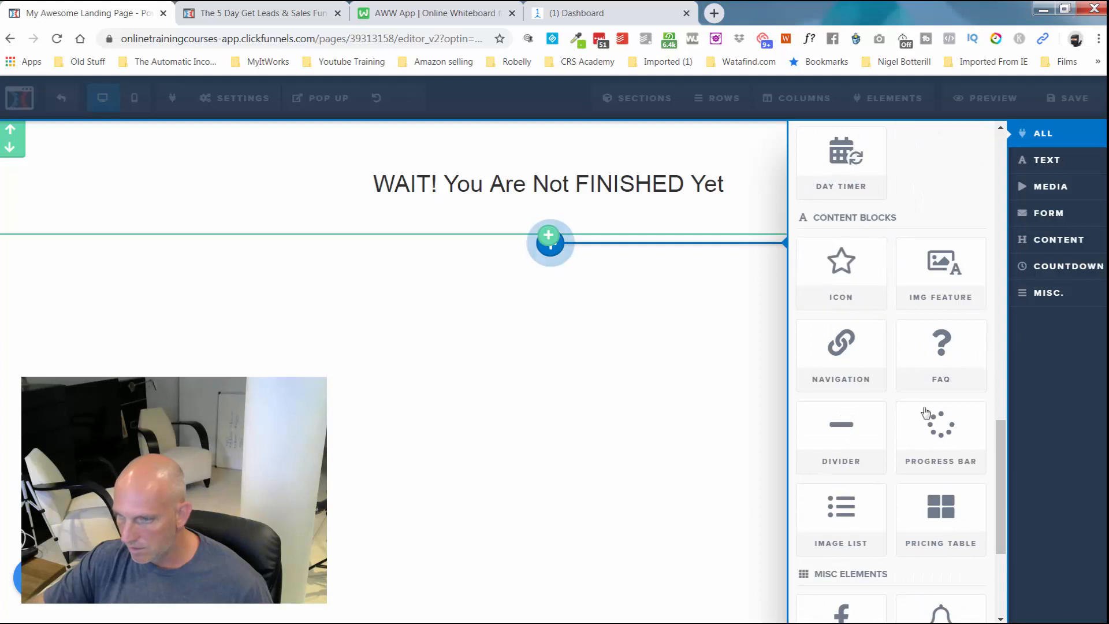
{"action": "left_click", "coordinate": [930, 419]}
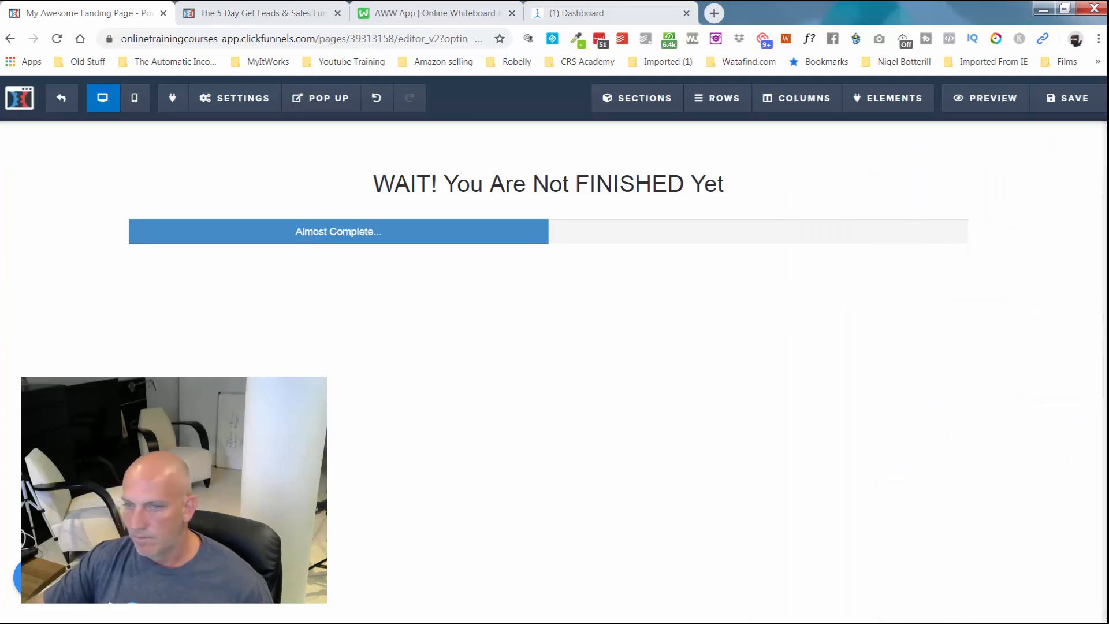
{"action": "left_click_drag", "start_coordinate": [622, 228], "coordinate": [621, 180]}
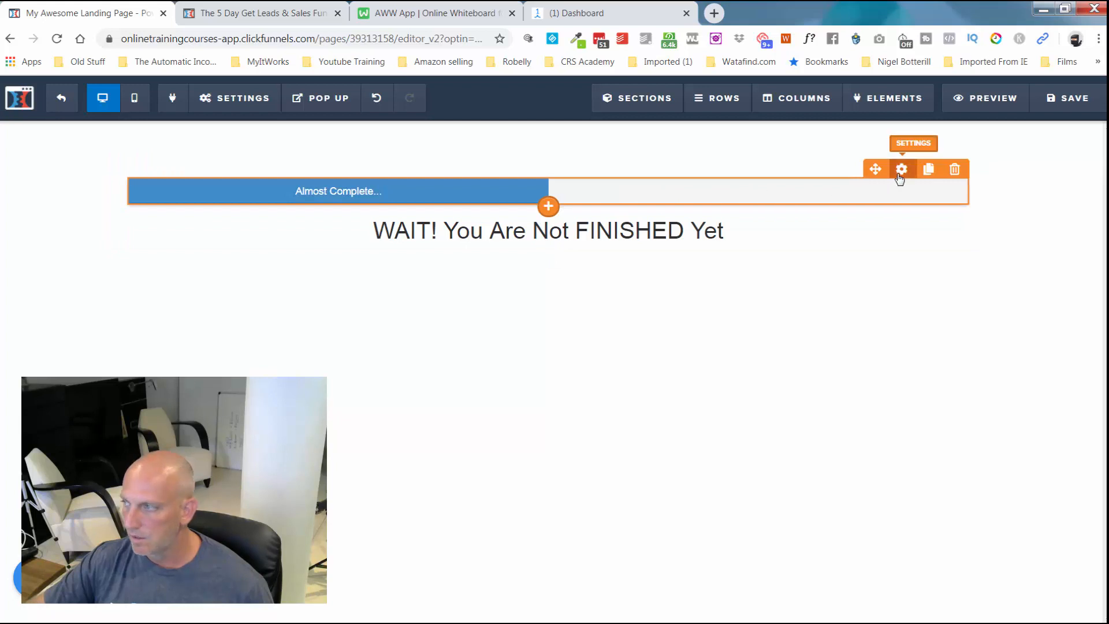
Set the progress bar's background color to red #ff0000 and its percent width to 75 Percent
{"action": "left_click", "coordinate": [901, 169]}
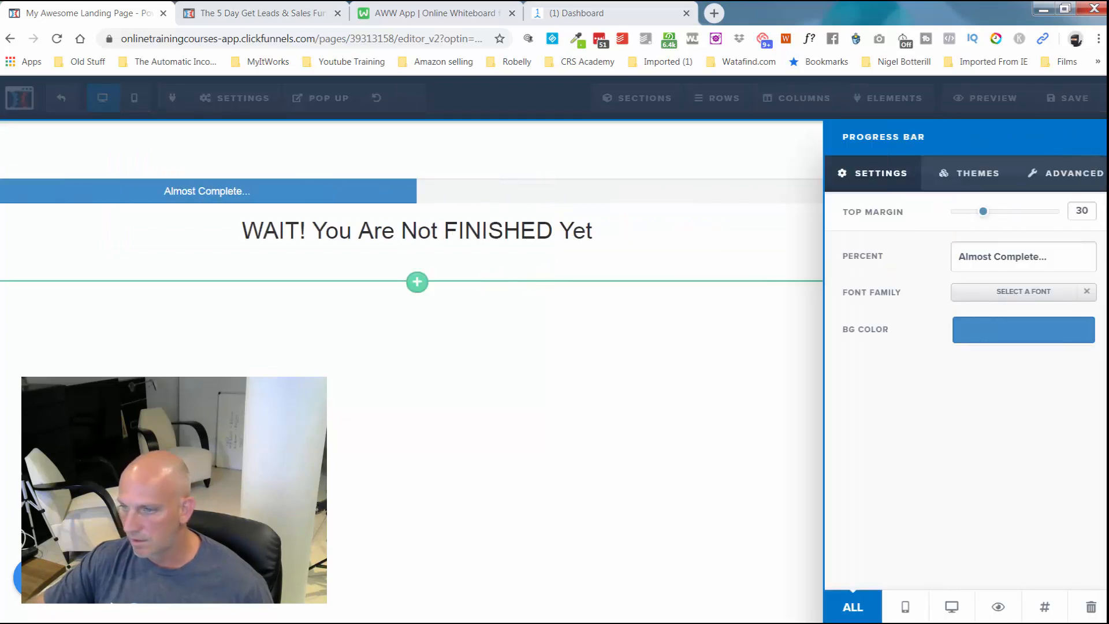
{"action": "left_click", "coordinate": [1046, 338]}
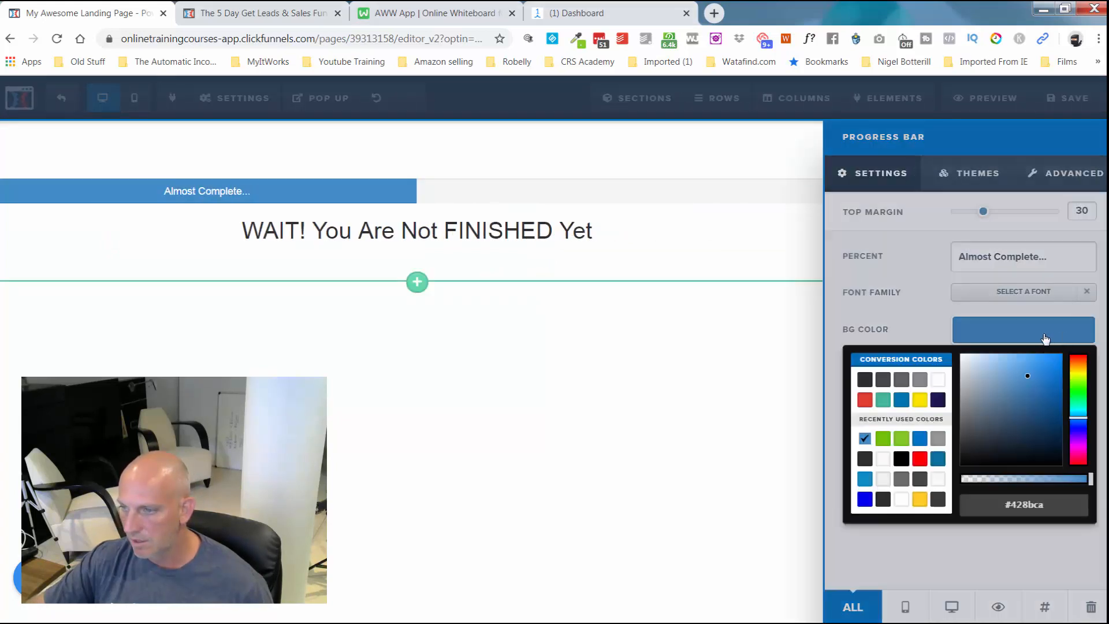
{"action": "left_click", "coordinate": [919, 458]}
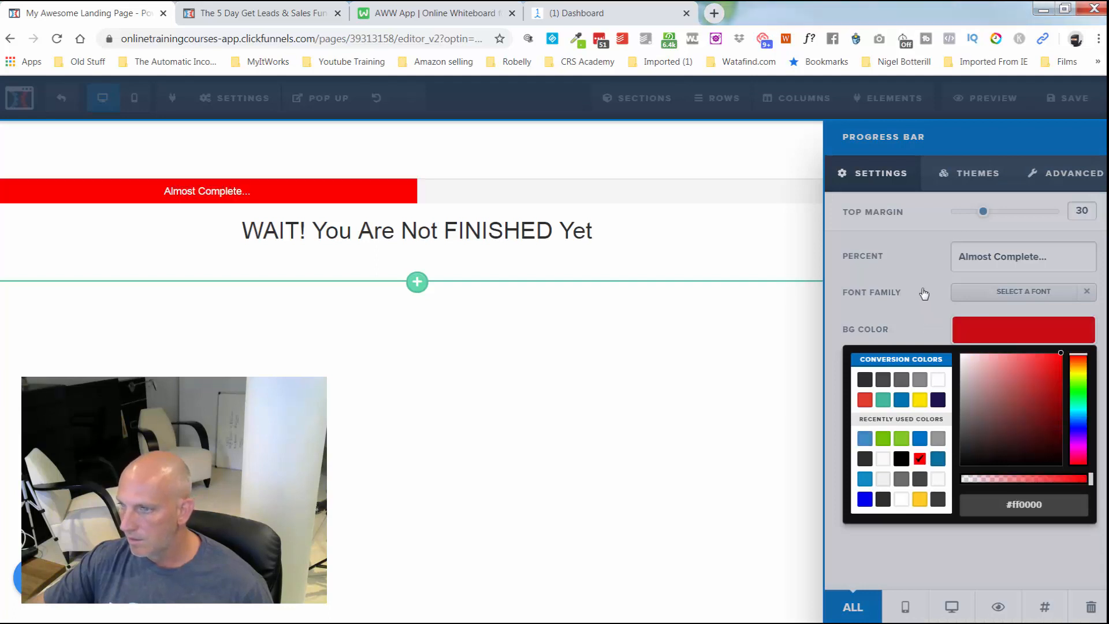
{"action": "left_click", "coordinate": [924, 293]}
{"action": "left_click", "coordinate": [1074, 174]}
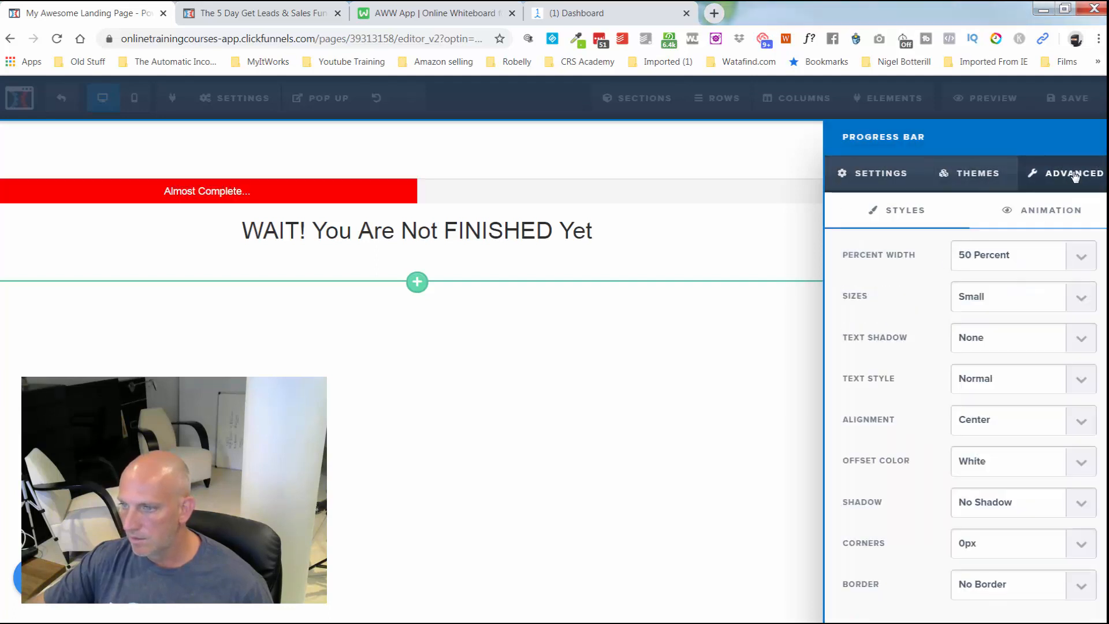
{"action": "left_click", "coordinate": [984, 255]}
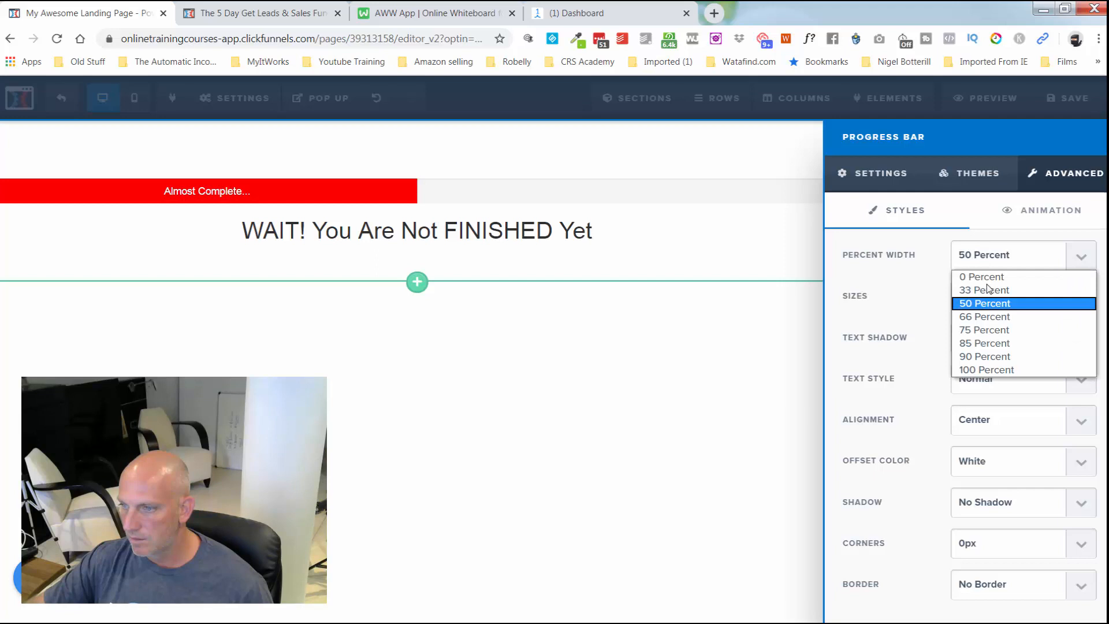
{"action": "left_click", "coordinate": [1000, 332]}
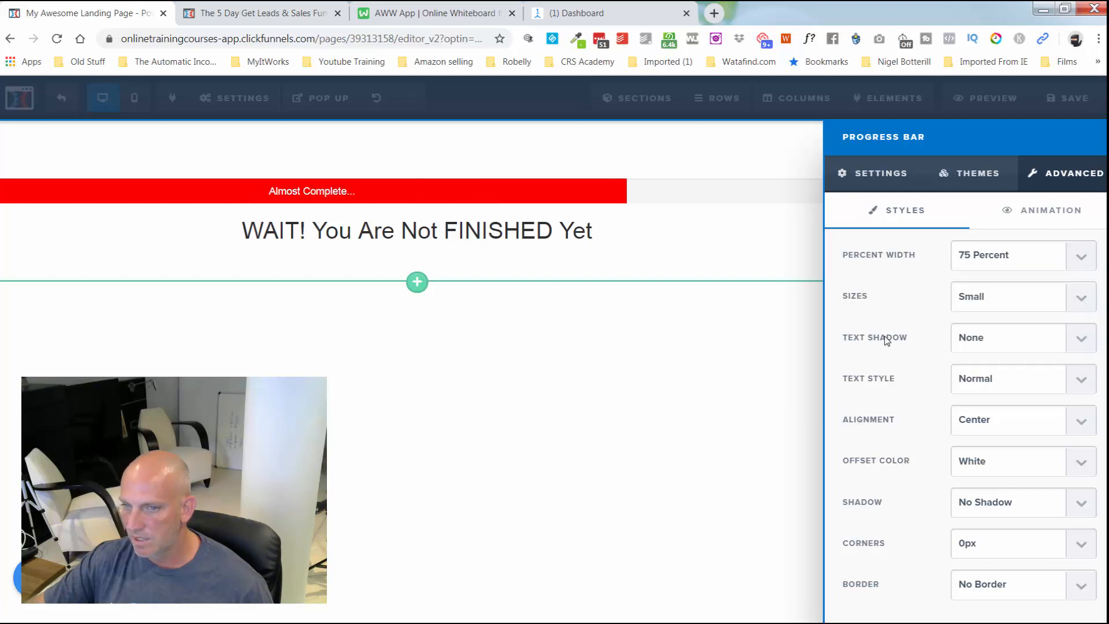
{"action": "left_click", "coordinate": [787, 346]}
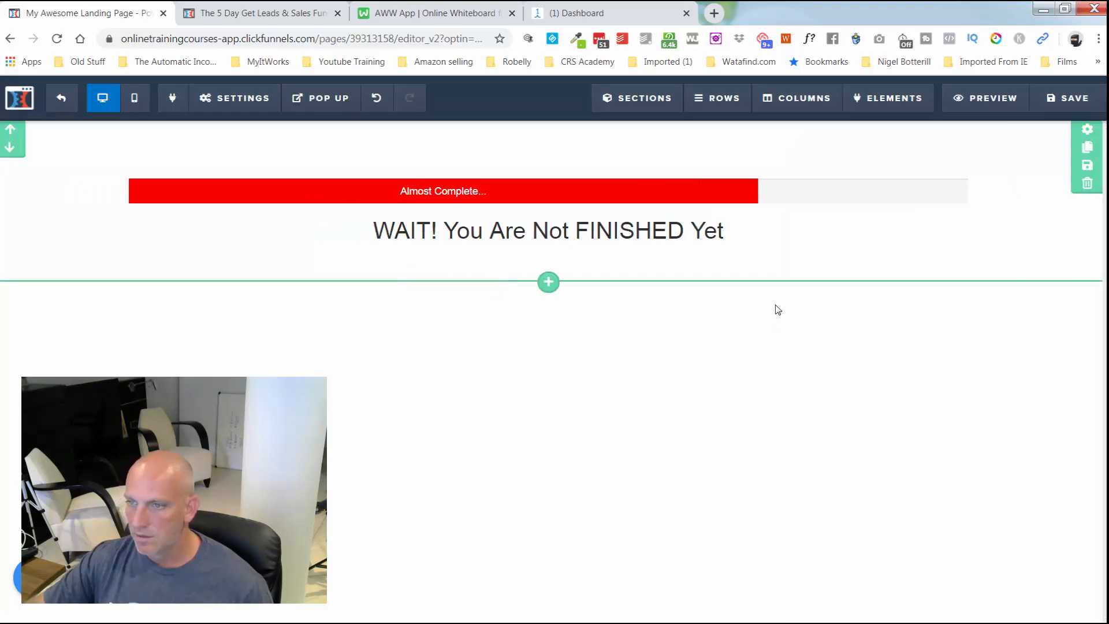
Set the top padding of the section holding the progress bar to 0
{"action": "left_click", "coordinate": [1086, 132]}
{"action": "scroll", "coordinate": [993, 471], "scroll_direction": "down", "scroll_amount": 2}
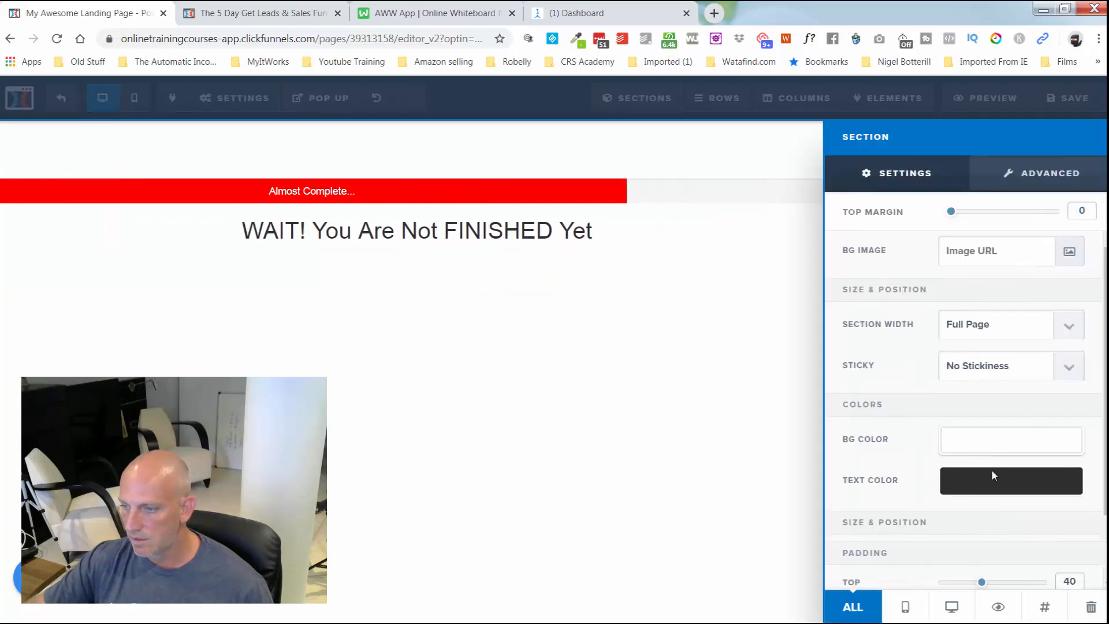
{"action": "left_click_drag", "start_coordinate": [983, 500], "coordinate": [918, 506]}
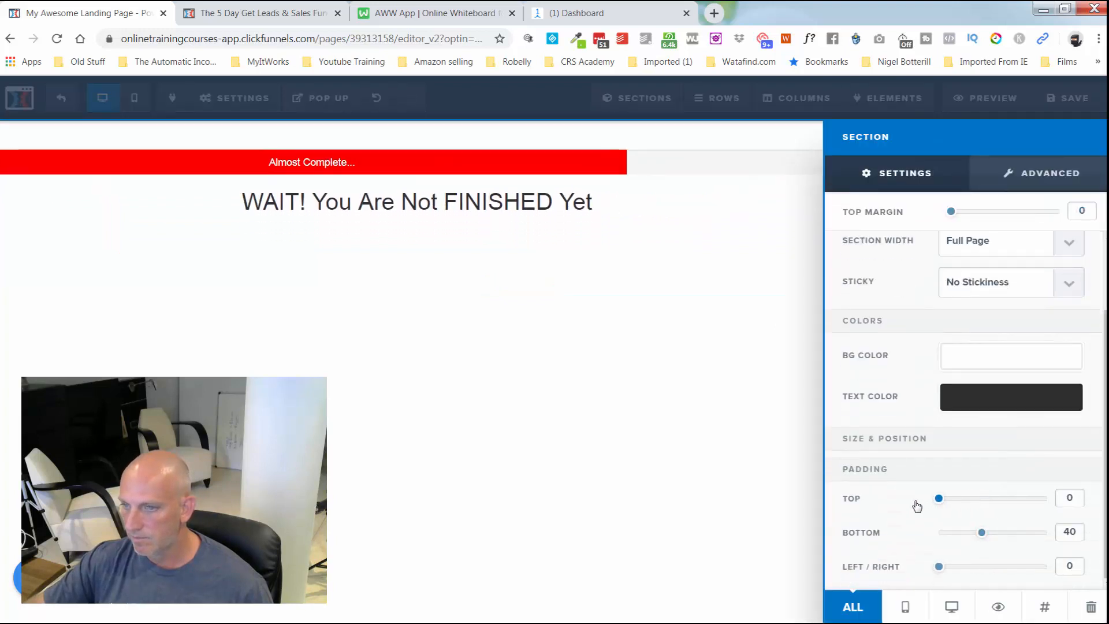
{"action": "left_click", "coordinate": [788, 407]}
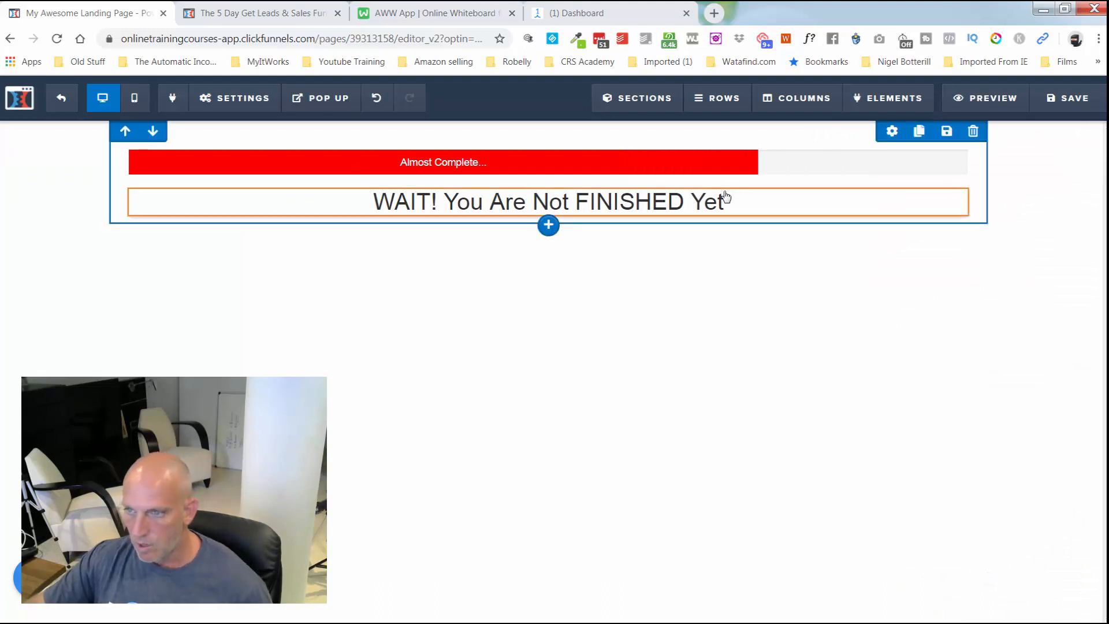
Duplicate the headline and change the copy's text to "**Do Not Close This Page - Please Watch This Short Video**"
{"action": "left_click", "coordinate": [928, 180]}
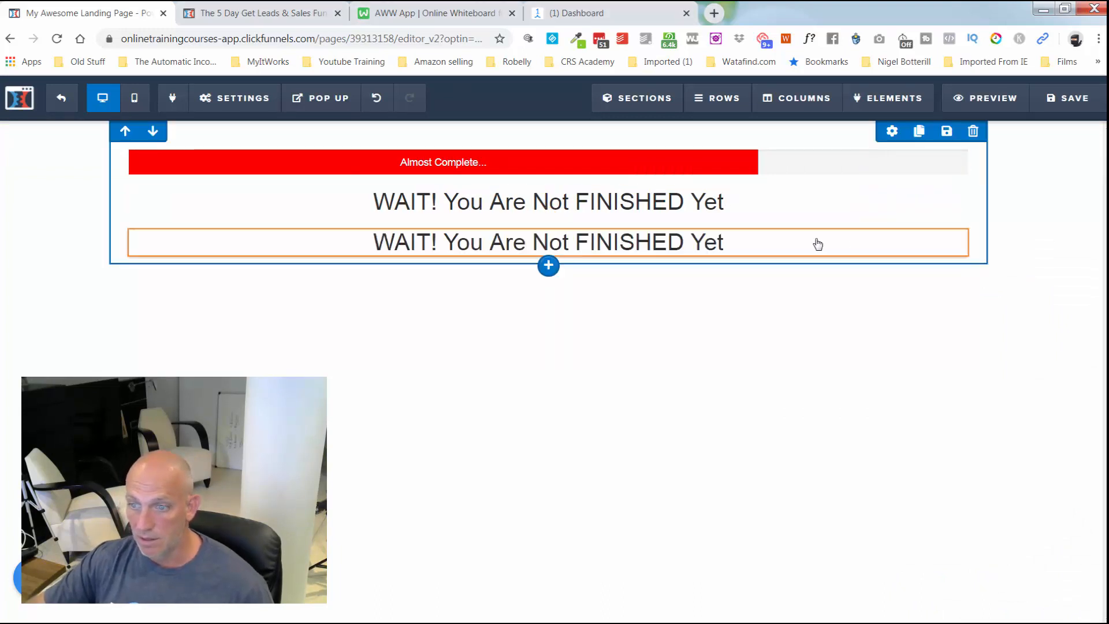
{"action": "left_click", "coordinate": [745, 242]}
{"action": "type", "text": "**Do Not Close This Page - Please Watch This Short Video**"}
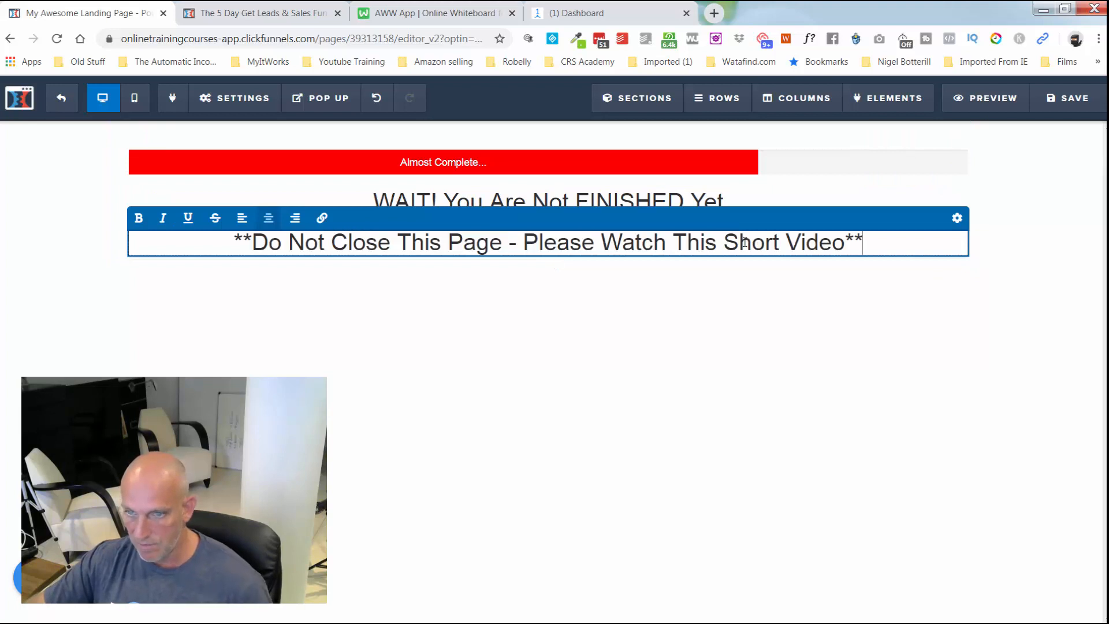
{"action": "left_click", "coordinate": [1047, 248]}
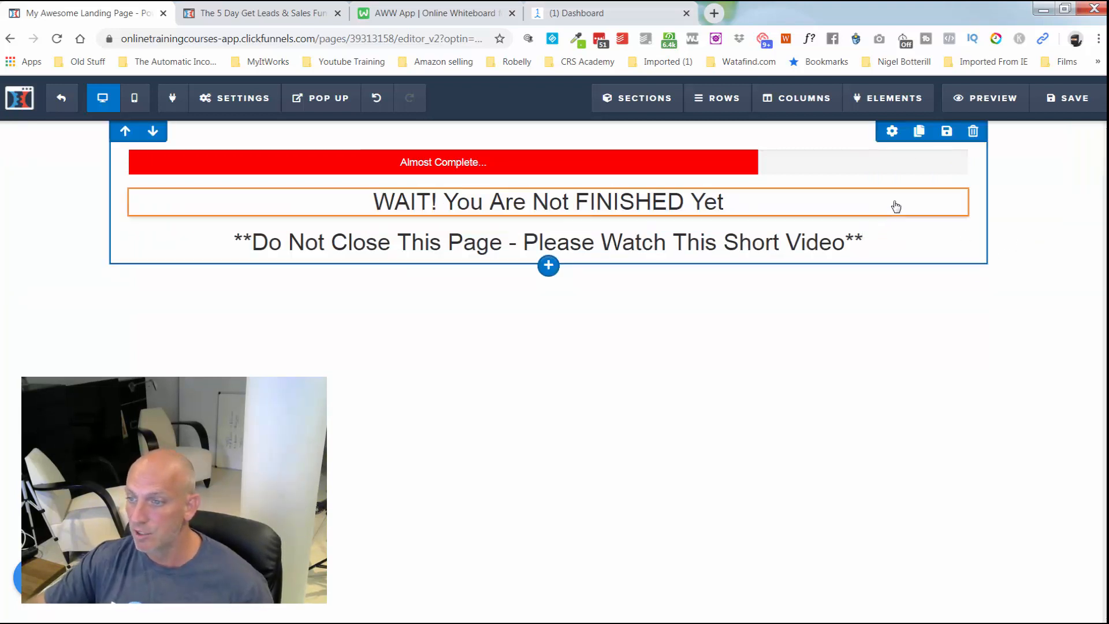
Set the "WAIT! You Are Not FINISHED Yet" headline's bold color to red #ff0000 and its font size to 44
{"action": "left_click", "coordinate": [902, 182]}
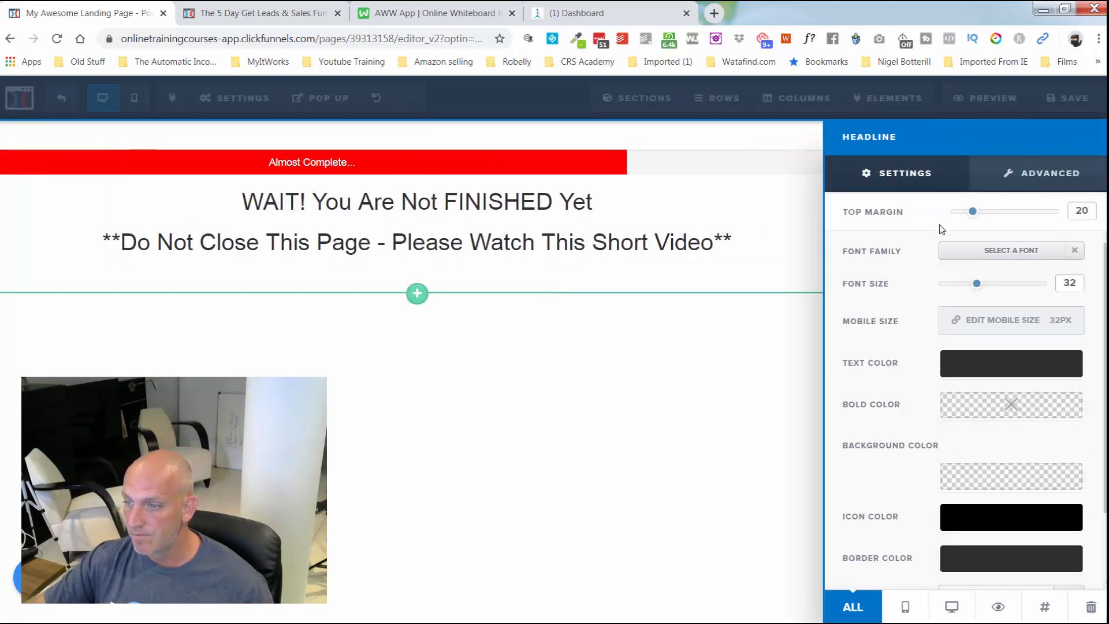
{"action": "left_click", "coordinate": [977, 403]}
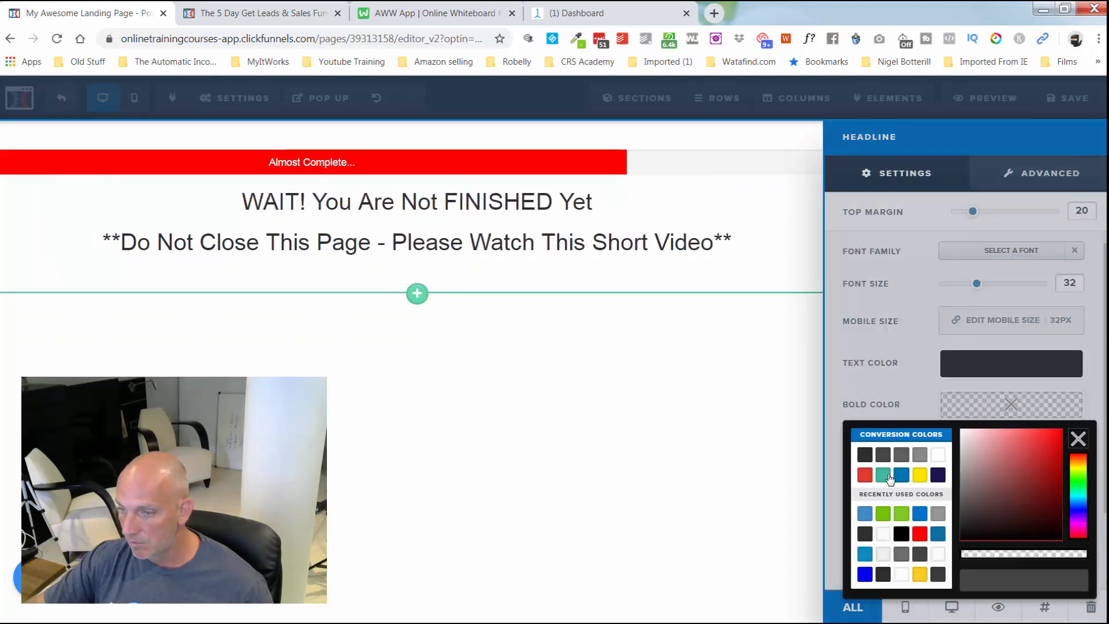
{"action": "left_click", "coordinate": [919, 533]}
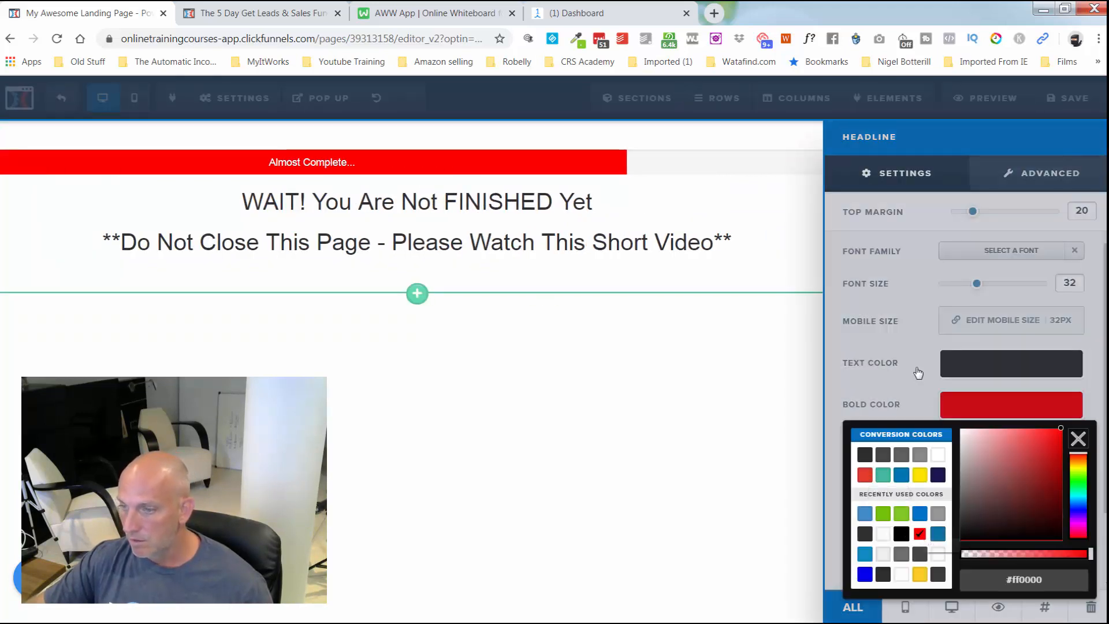
{"action": "left_click", "coordinate": [932, 326]}
{"action": "left_click_drag", "start_coordinate": [978, 285], "coordinate": [997, 283]}
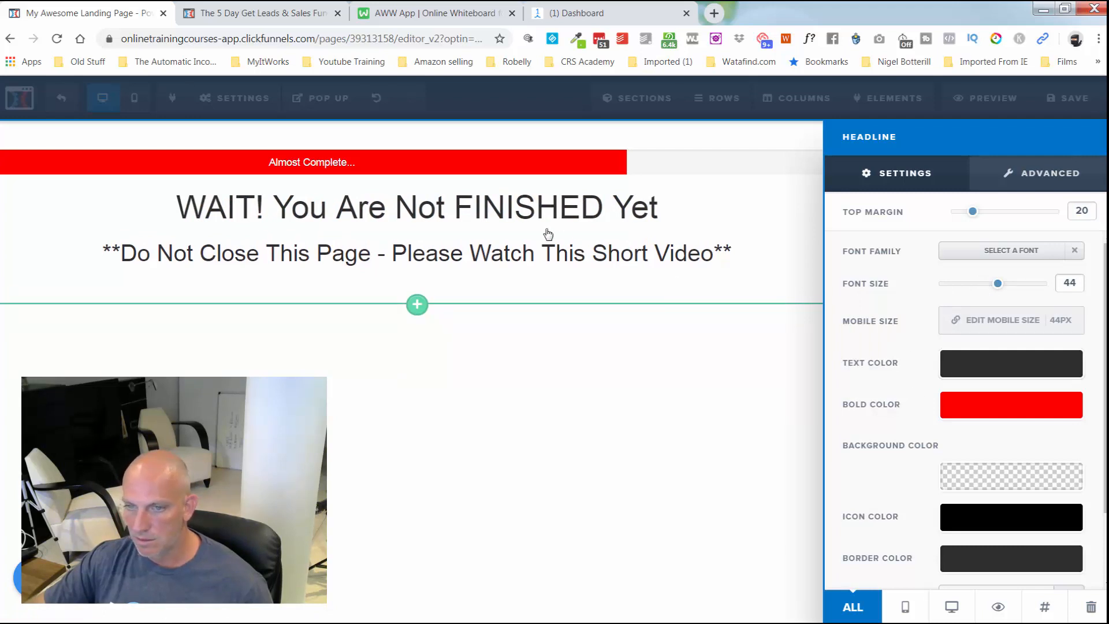
Bold the word "WAIT!" in the "WAIT! You Are Not FINISHED Yet" headline
{"action": "left_click", "coordinate": [325, 217]}
{"action": "left_click", "coordinate": [308, 207]}
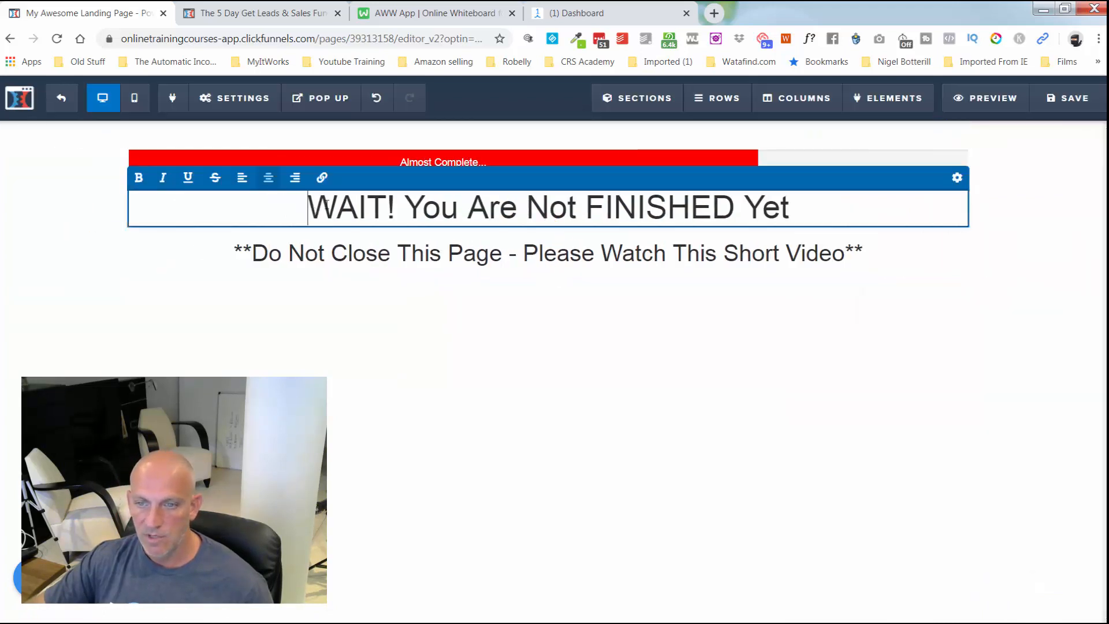
{"action": "left_click_drag", "start_coordinate": [308, 207], "coordinate": [395, 206]}
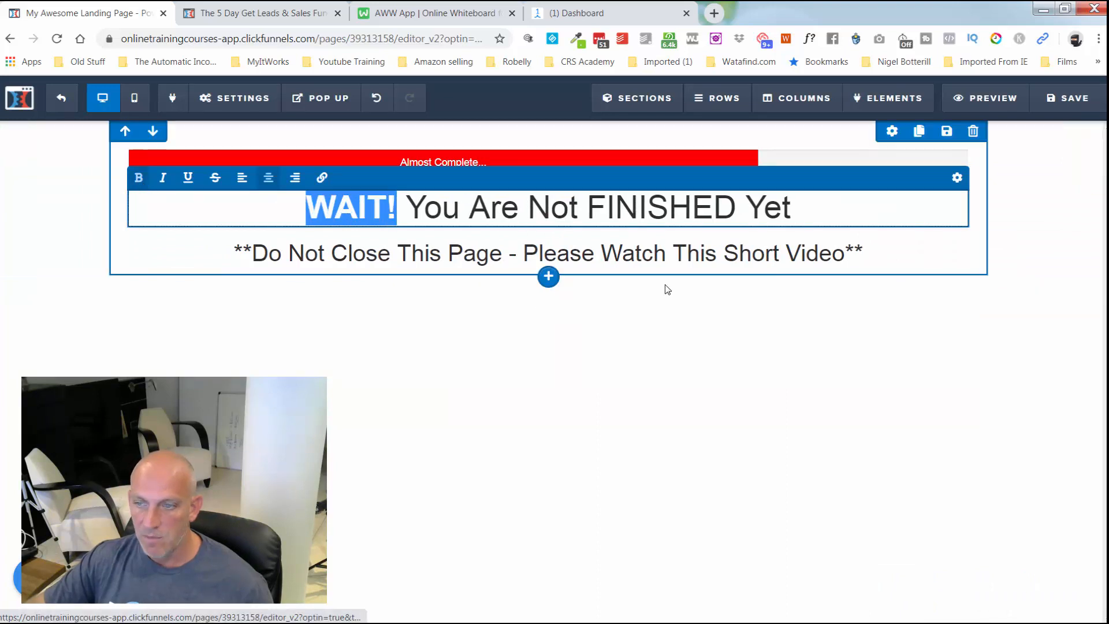
{"action": "left_click", "coordinate": [964, 289]}
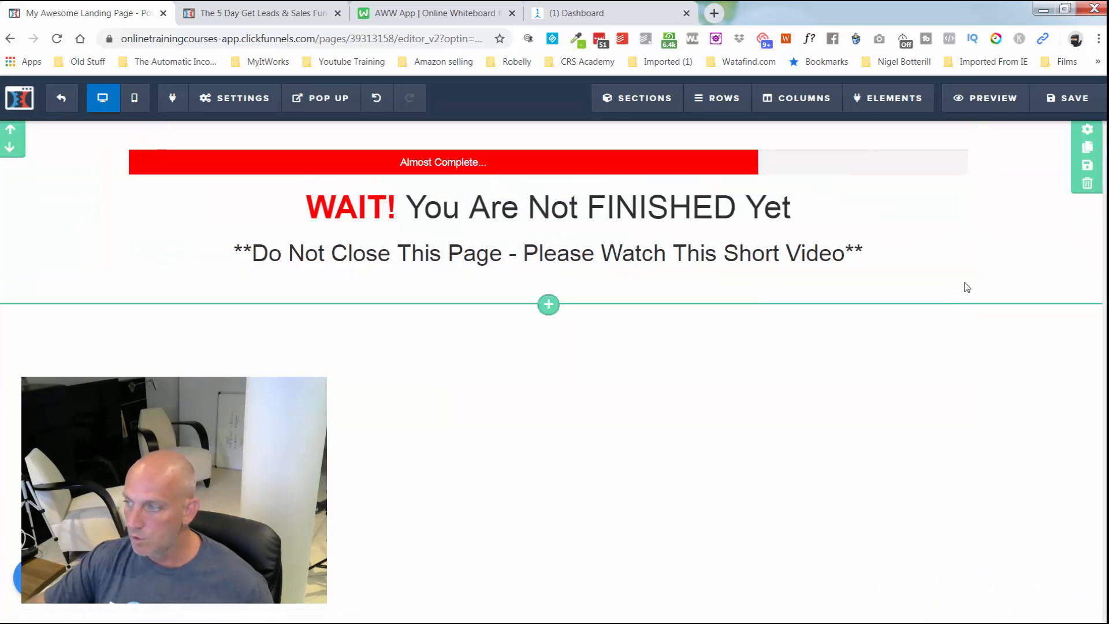
Bold the entire "**Do Not Close This Page - Please Watch This Short Video**" headline
{"action": "left_click", "coordinate": [722, 248]}
{"action": "triple_click", "coordinate": [717, 253]}
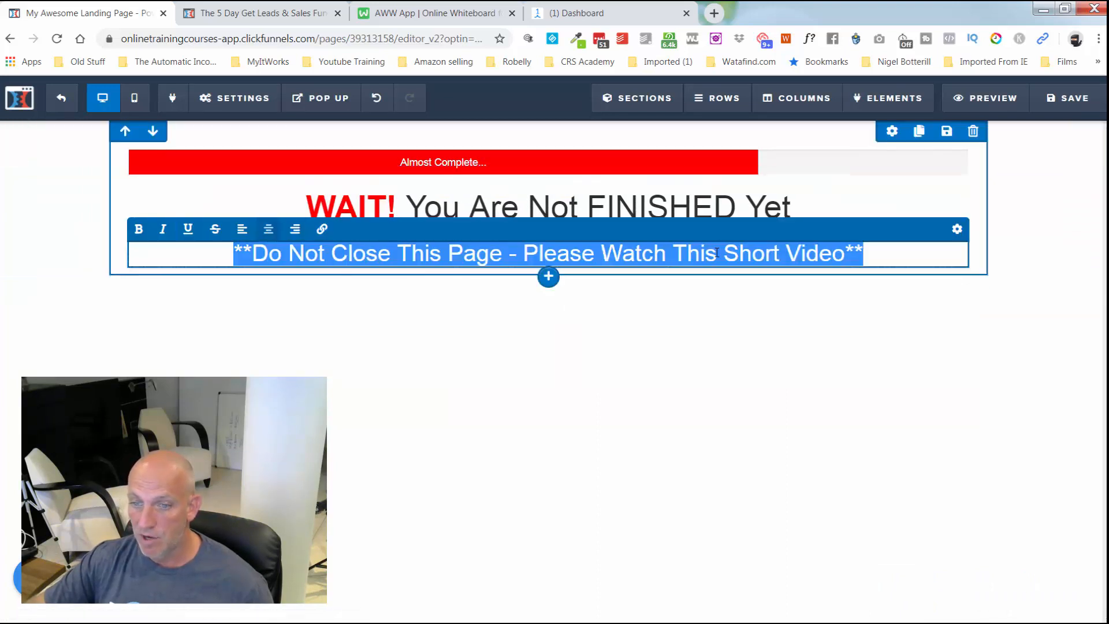
{"action": "left_click", "coordinate": [139, 229]}
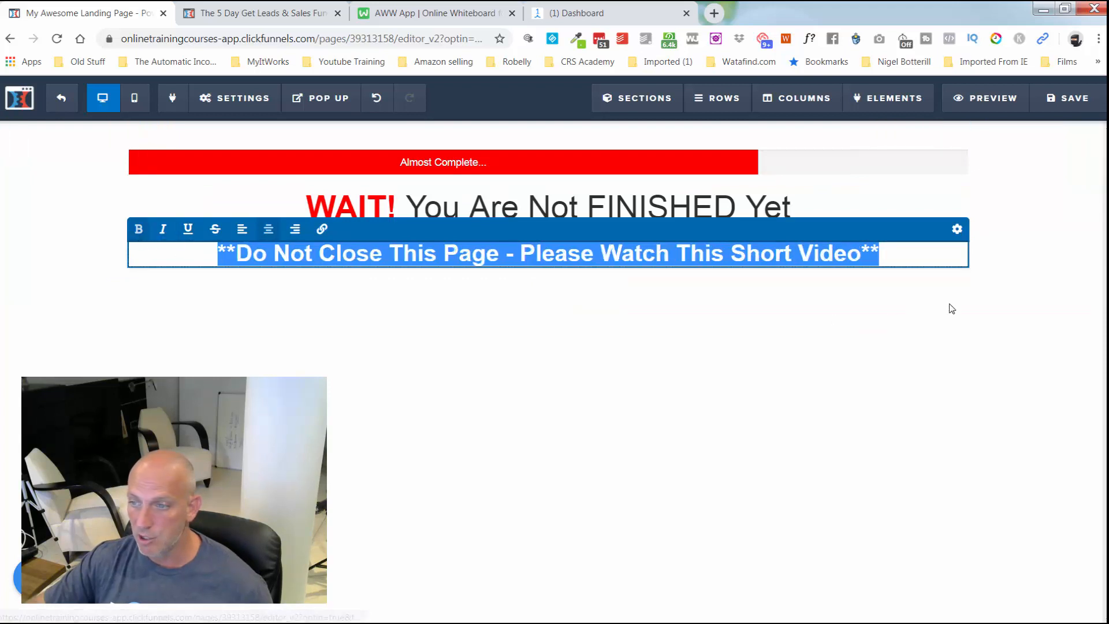
{"action": "left_click", "coordinate": [609, 291]}
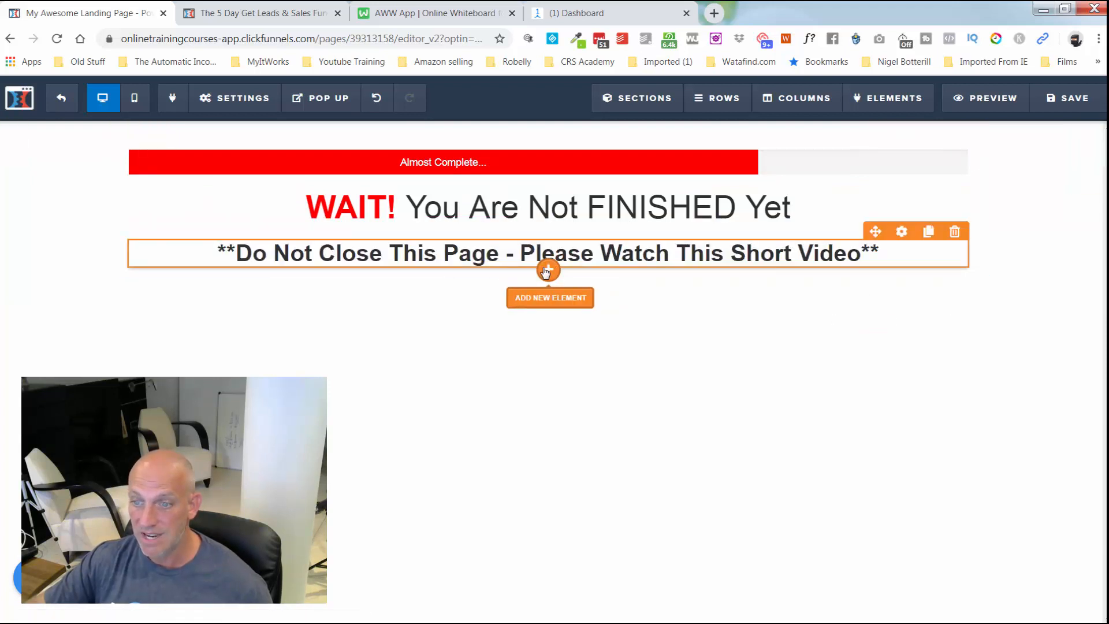
Add a video element below the second headline, set its video type to YouTube and paste in the YouTube URL
{"action": "left_click", "coordinate": [545, 270]}
{"action": "left_click", "coordinate": [841, 511]}
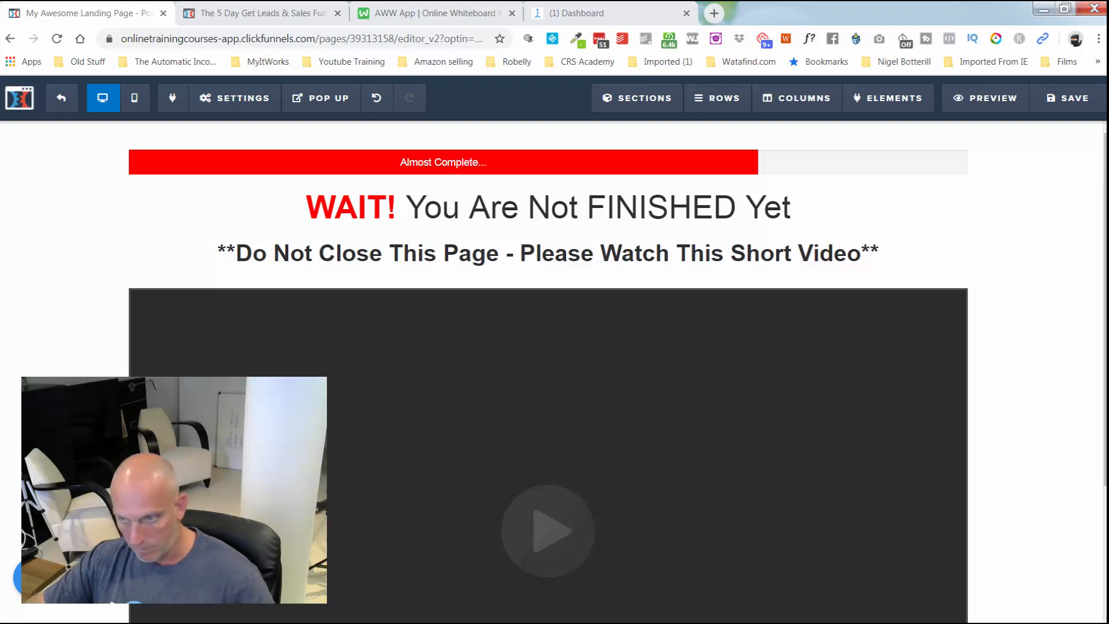
{"action": "left_click", "coordinate": [888, 365]}
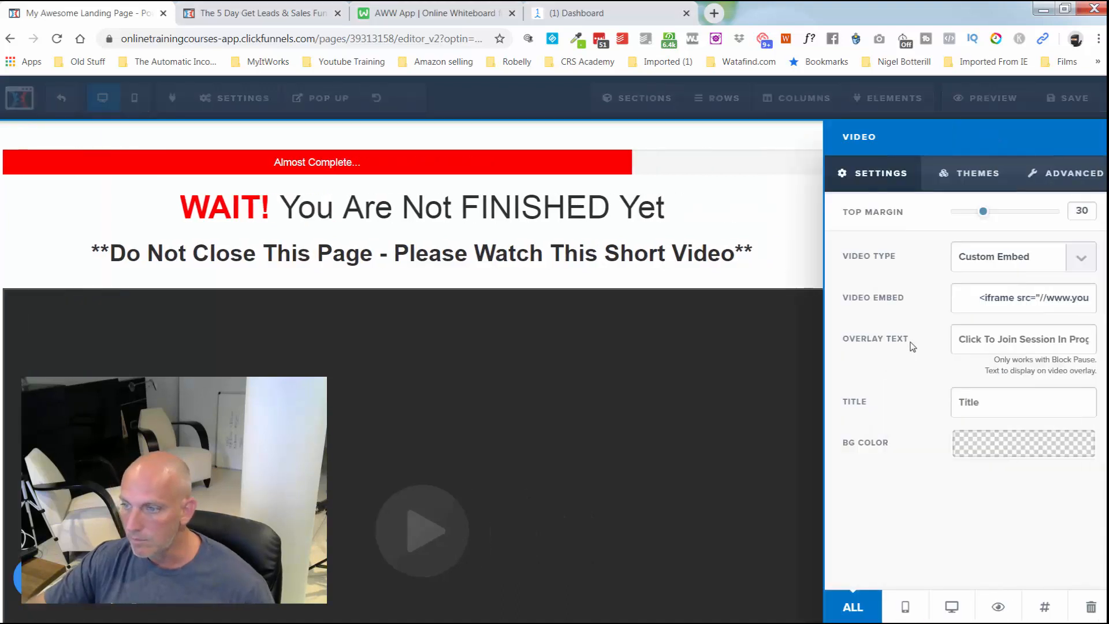
{"action": "left_click", "coordinate": [1019, 263]}
{"action": "left_click", "coordinate": [1005, 292]}
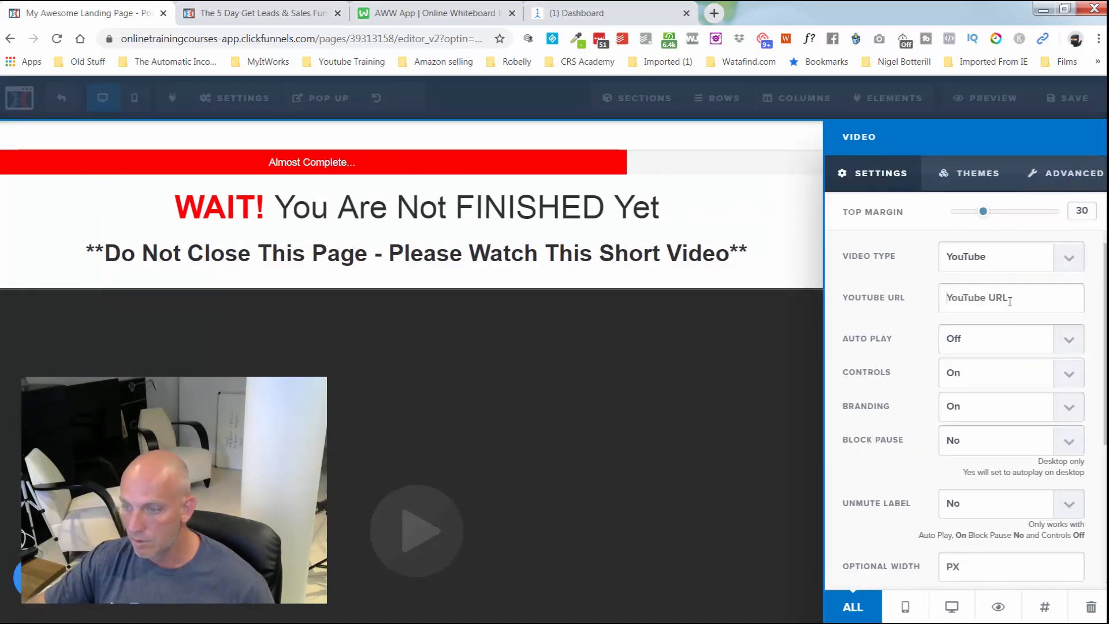
{"action": "left_click", "coordinate": [982, 299]}
{"action": "key", "text": "ctrl+v"}
{"action": "left_click", "coordinate": [798, 279]}
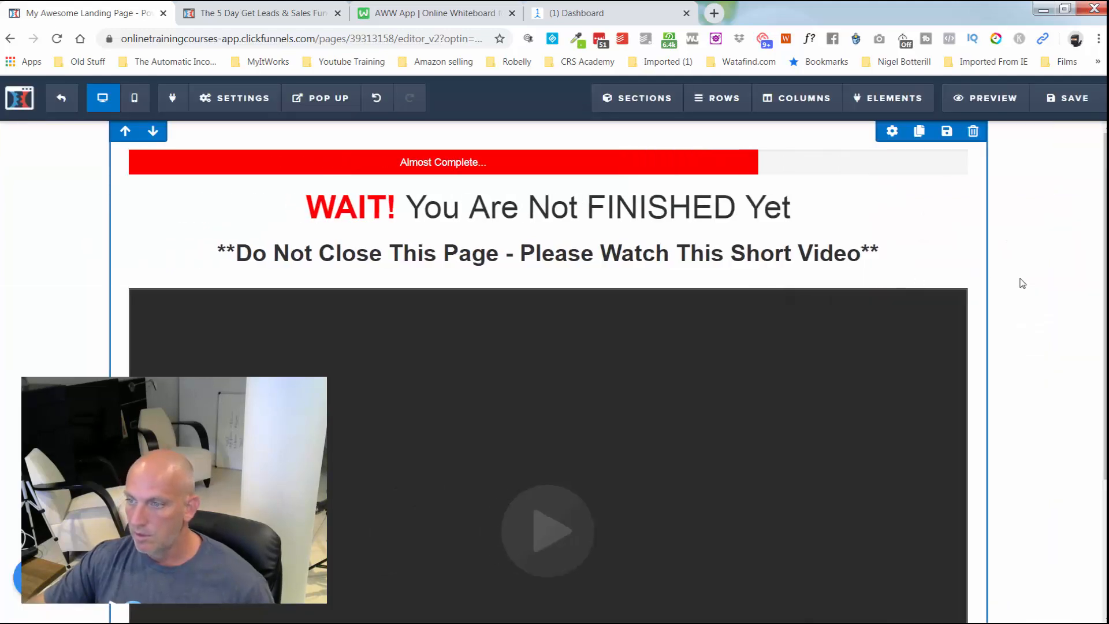
Start saving the page and set its SEO title to "Thank You For Jumping Into The CHALLENGE"
{"action": "scroll", "coordinate": [1000, 144], "scroll_direction": "down", "scroll_amount": 3}
{"action": "left_click", "coordinate": [1068, 97]}
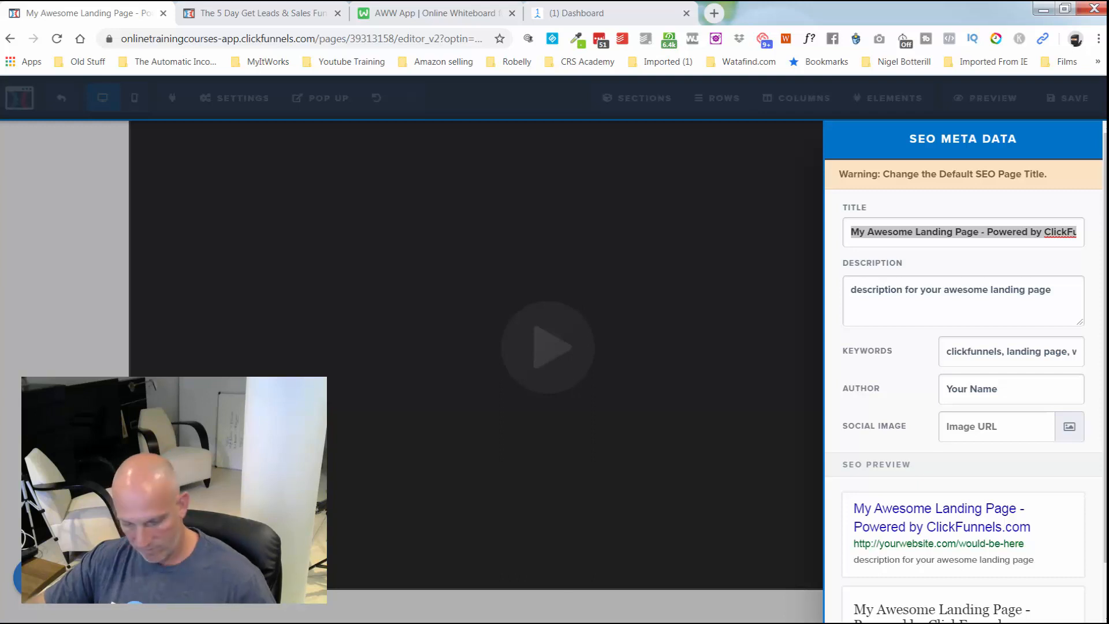
{"action": "triple_click", "coordinate": [978, 239]}
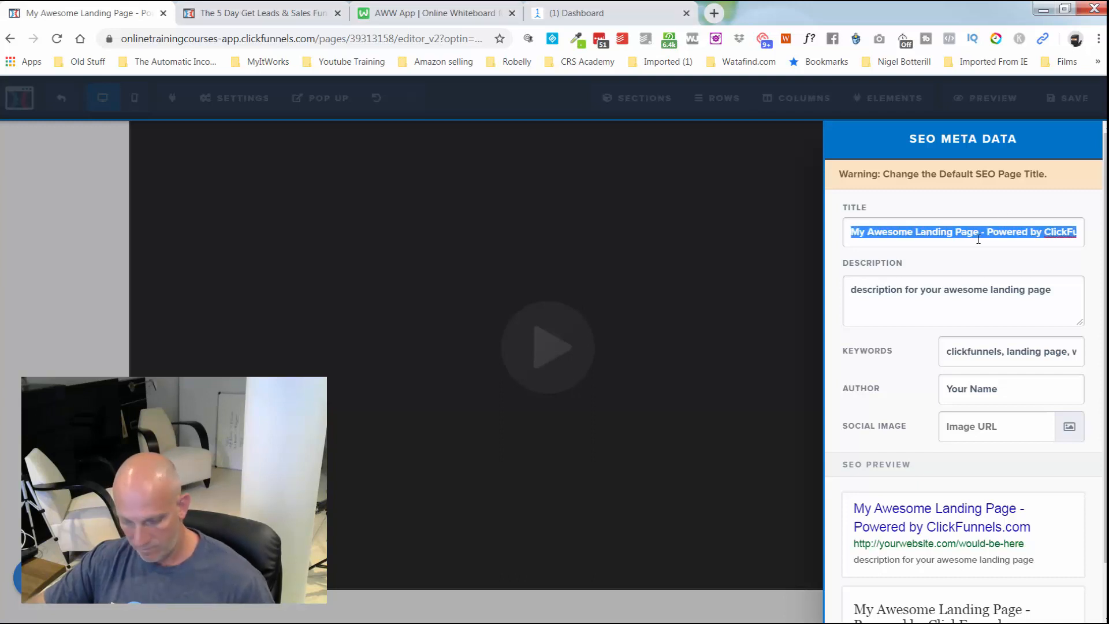
{"action": "type", "text": "Thank You For Jumping Into The CHALLENGE"}
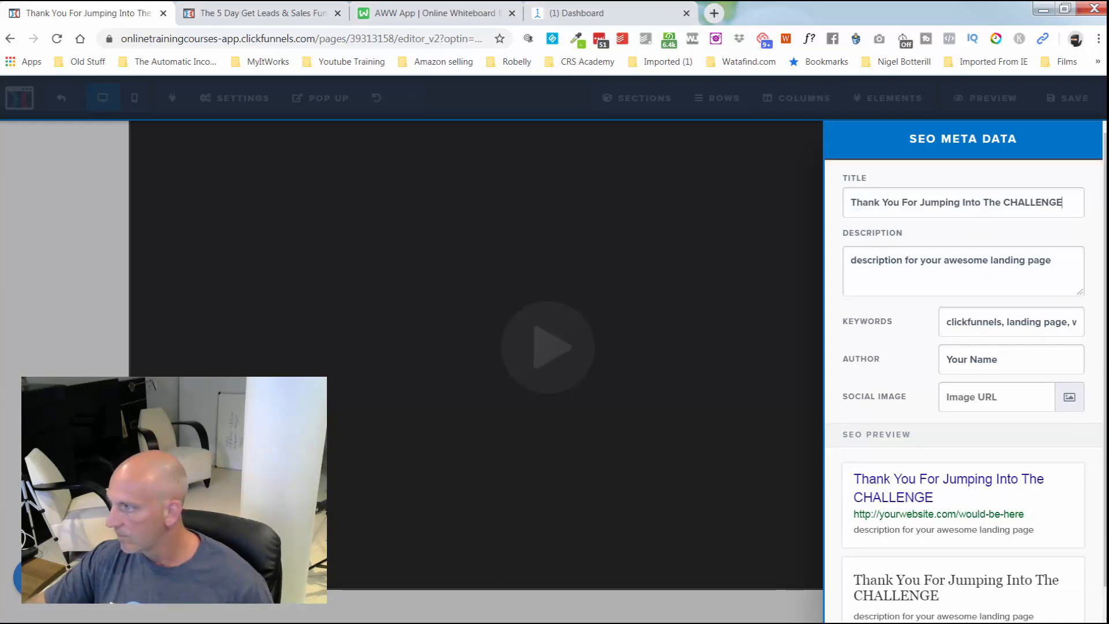
Set the SEO description to "Click The Button Below To Get Access To The Private Challenge Facebook Group Link And Get The Daily Tasks Notifications."
{"action": "triple_click", "coordinate": [921, 274]}
{"action": "type", "text": "Click The Button Below To Get Access To The Private Challenge Facebook Group Link And Get The Daily Tasks Notifications."}
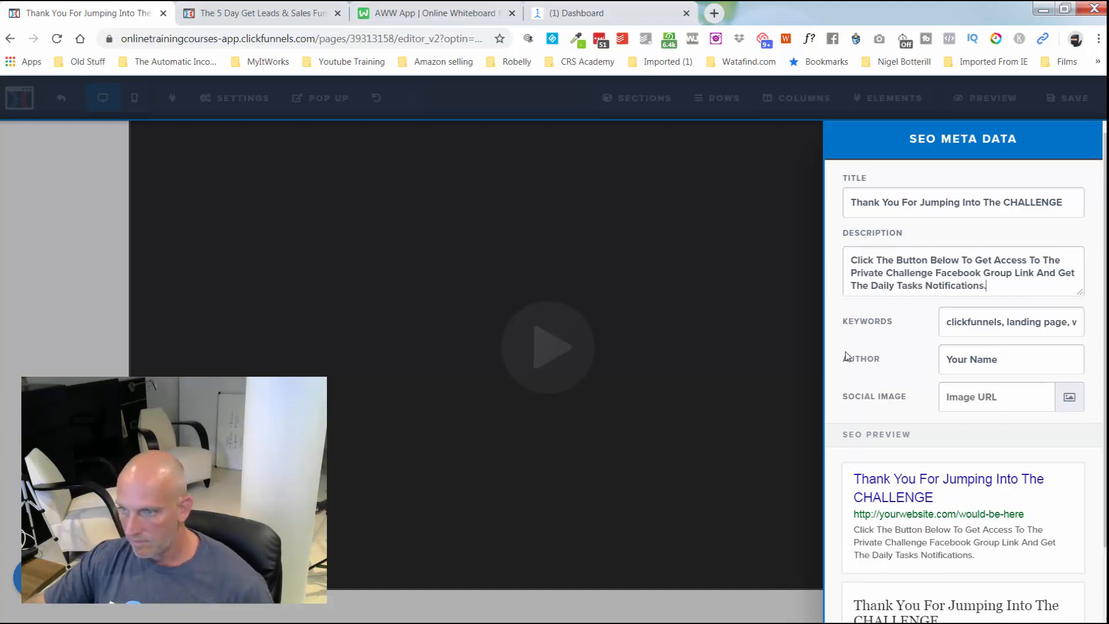
{"action": "left_click", "coordinate": [808, 370]}
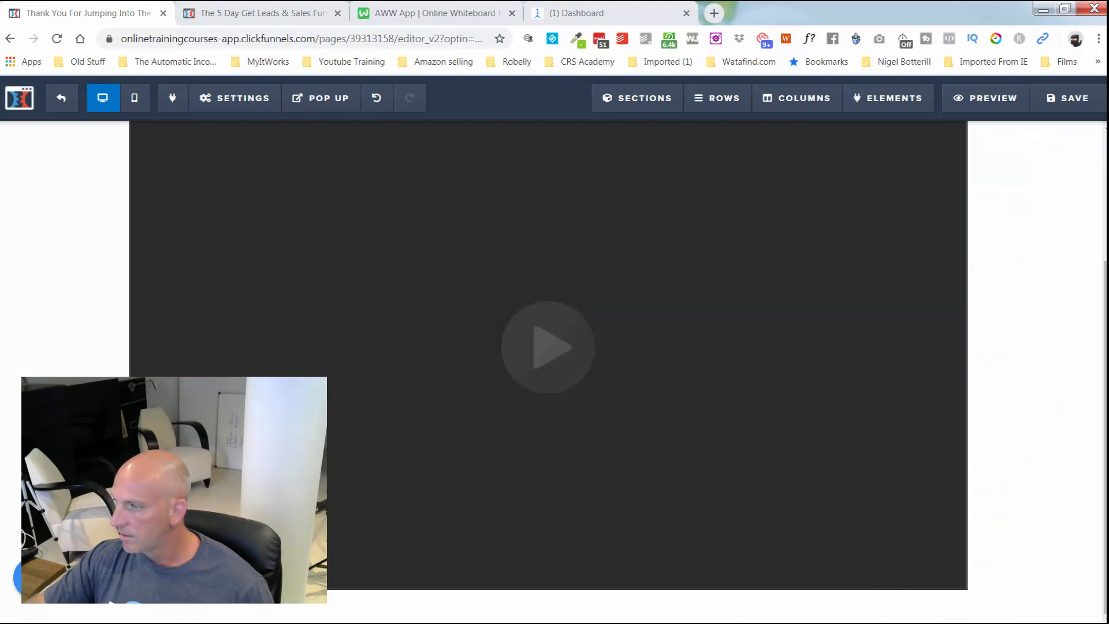
Add a headline beneath the video reading "**UPDATE FROM VIDEO- EMAILS WILL COME FROM FUNNELS QUALIFIED**"
{"action": "left_click", "coordinate": [972, 307]}
{"action": "left_click", "coordinate": [750, 348]}
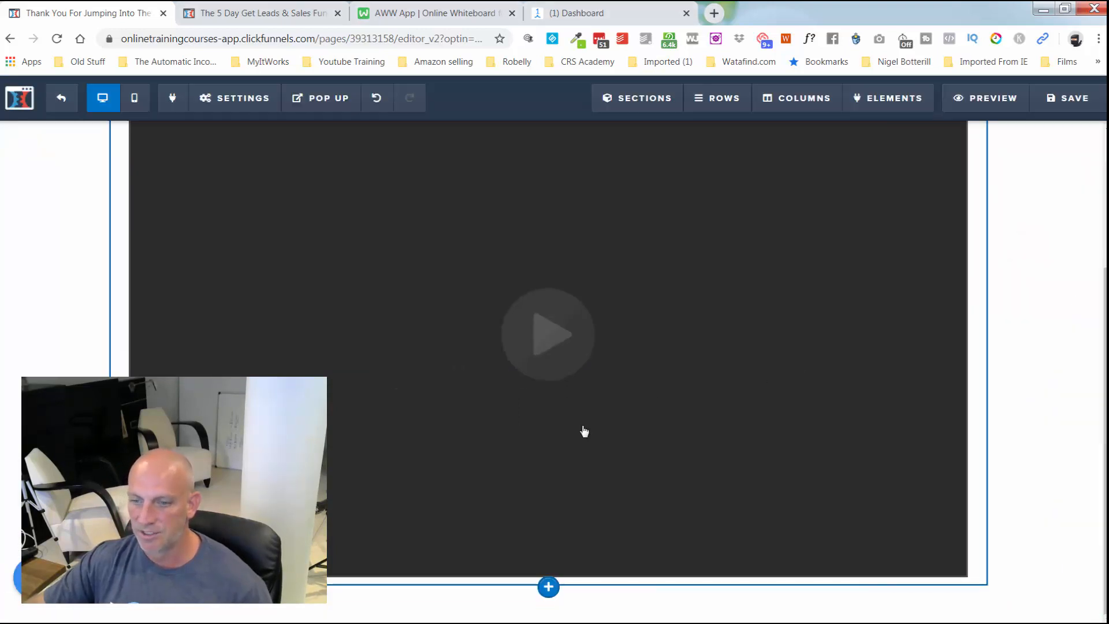
{"action": "left_click", "coordinate": [549, 607]}
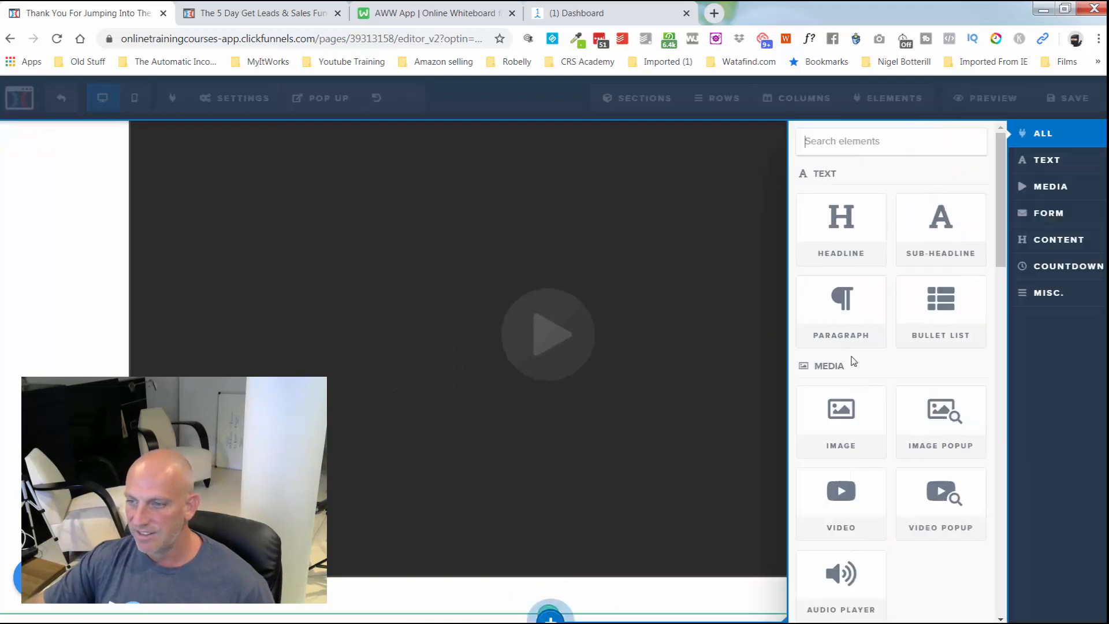
{"action": "left_click", "coordinate": [839, 231]}
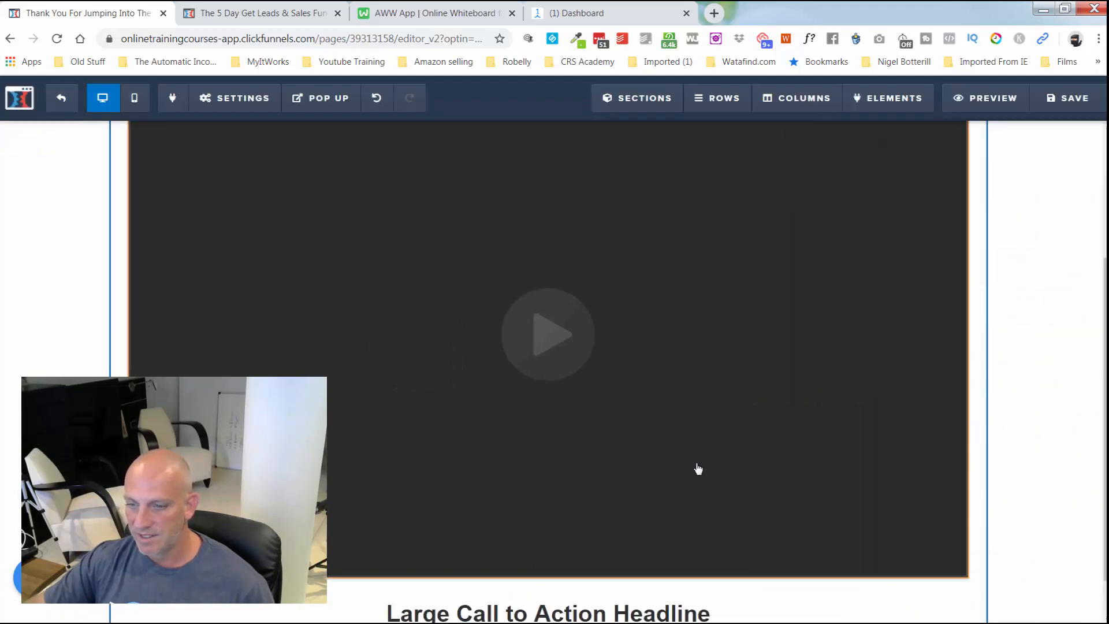
{"action": "triple_click", "coordinate": [589, 610]}
{"action": "type", "text": "**UPDATE FROM VIDEO- EMAILS WILL COME FROM FUNNELS QUALIFIED**"}
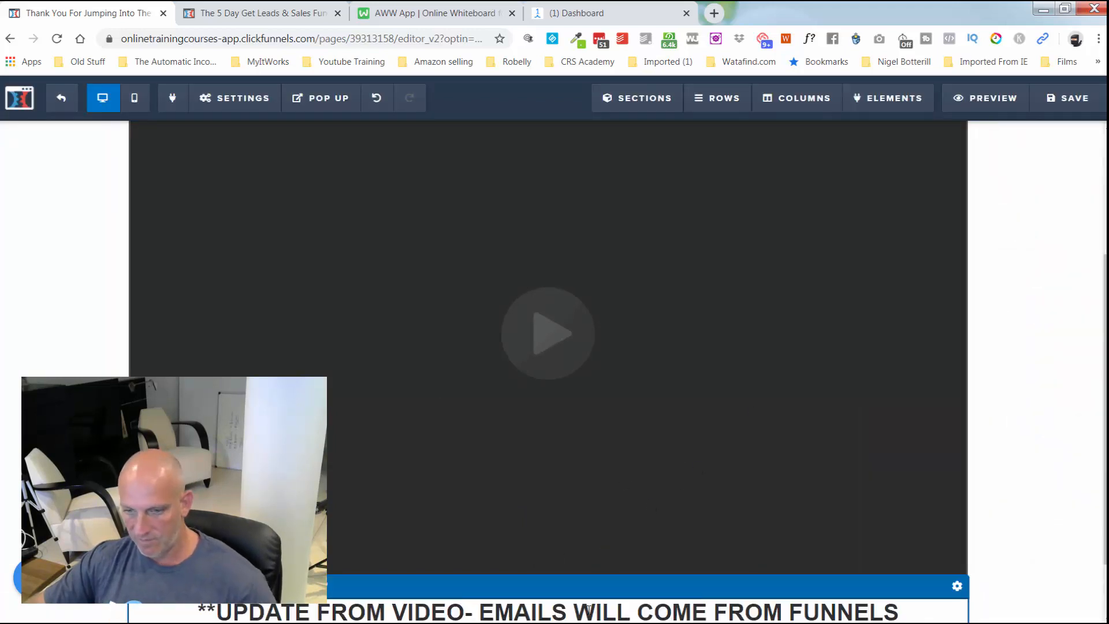
{"action": "scroll", "coordinate": [1076, 342], "scroll_direction": "down", "scroll_amount": 1}
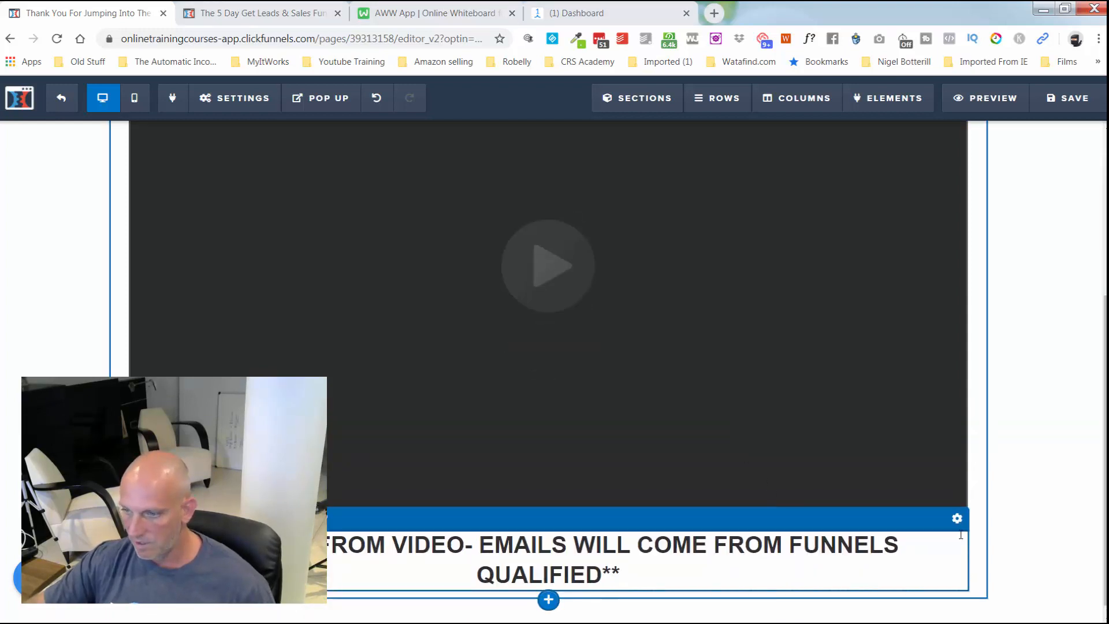
{"action": "left_click", "coordinate": [997, 491]}
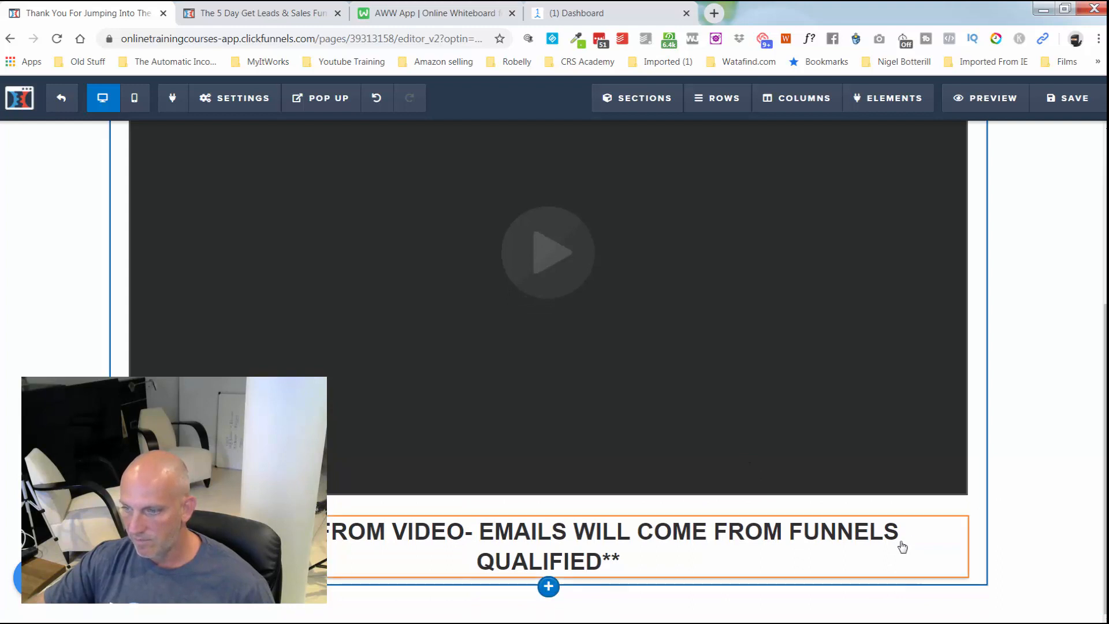
Duplicate the UPDATE headline, making the copy read "Click The Button Below To Get Access To The Private Challenge Facebook Group Link And Get The Daily Tasks Notifications."
{"action": "mouse_move", "coordinate": [905, 522]}
{"action": "left_click", "coordinate": [929, 508]}
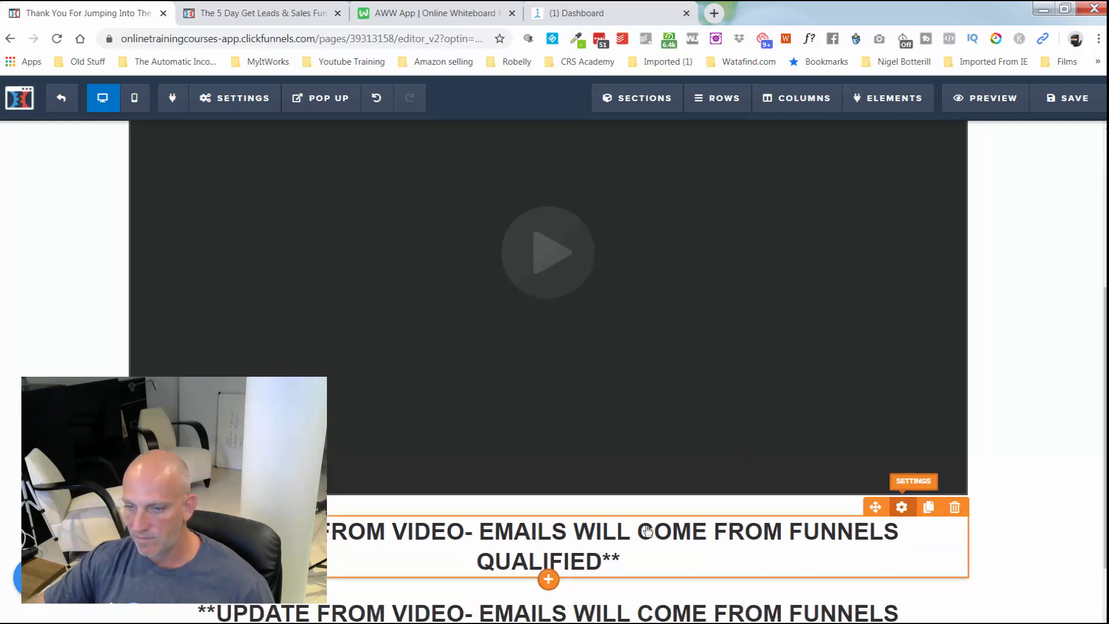
{"action": "scroll", "coordinate": [537, 530], "scroll_direction": "down", "scroll_amount": 1}
{"action": "triple_click", "coordinate": [537, 530]}
{"action": "key", "text": "ctrl+v"}
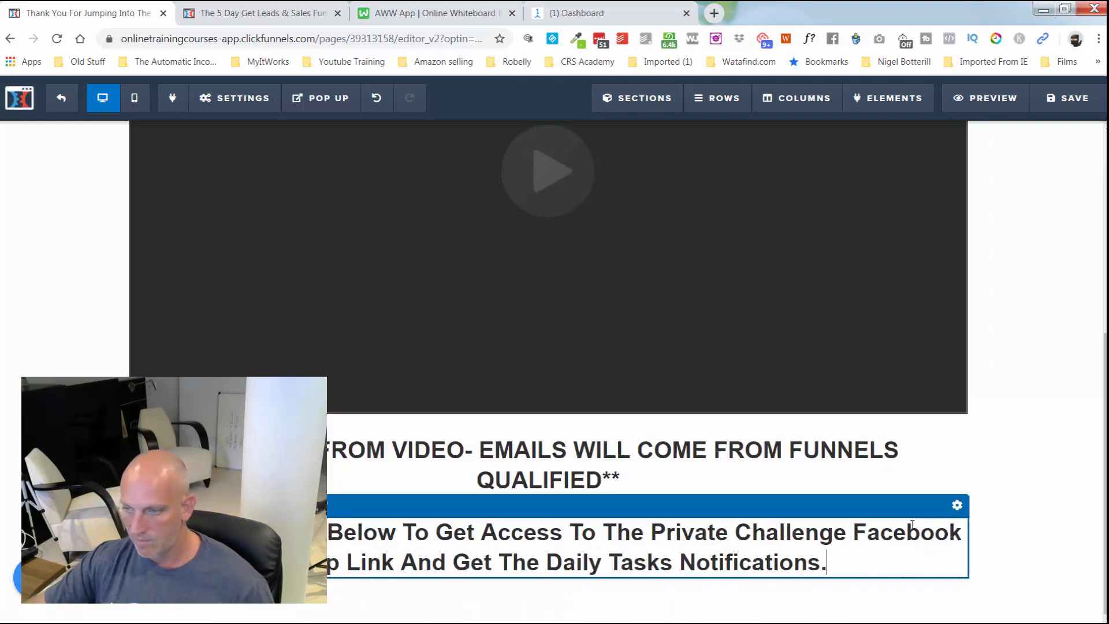
Set the "UPDATE FROM VIDEO" headline's font size to 28 and its top margin to 10
{"action": "mouse_move", "coordinate": [889, 451]}
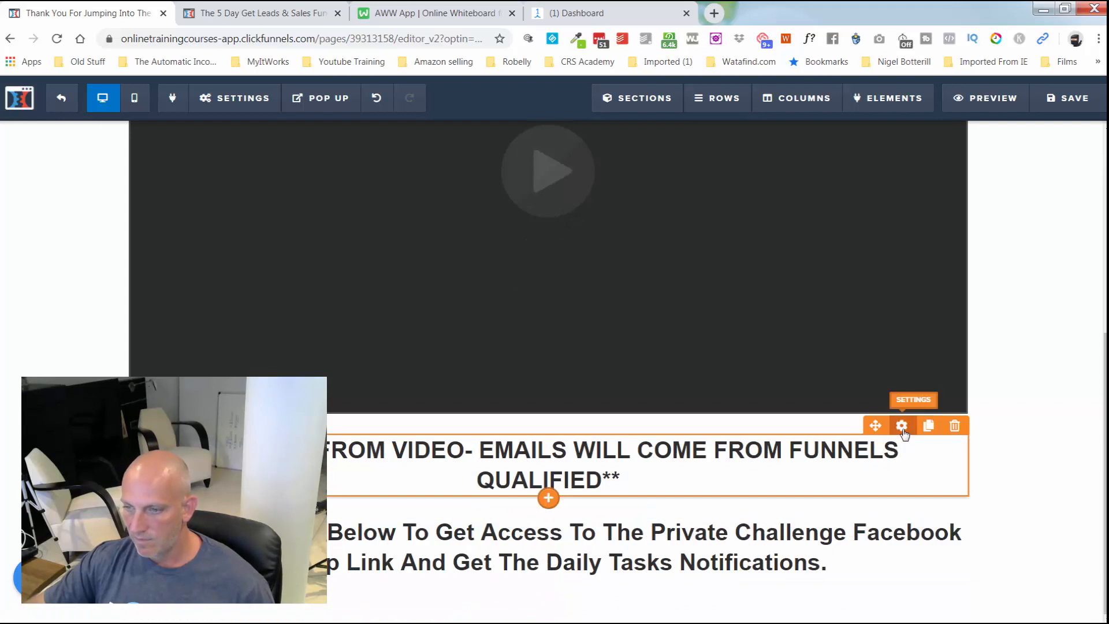
{"action": "left_click", "coordinate": [902, 427]}
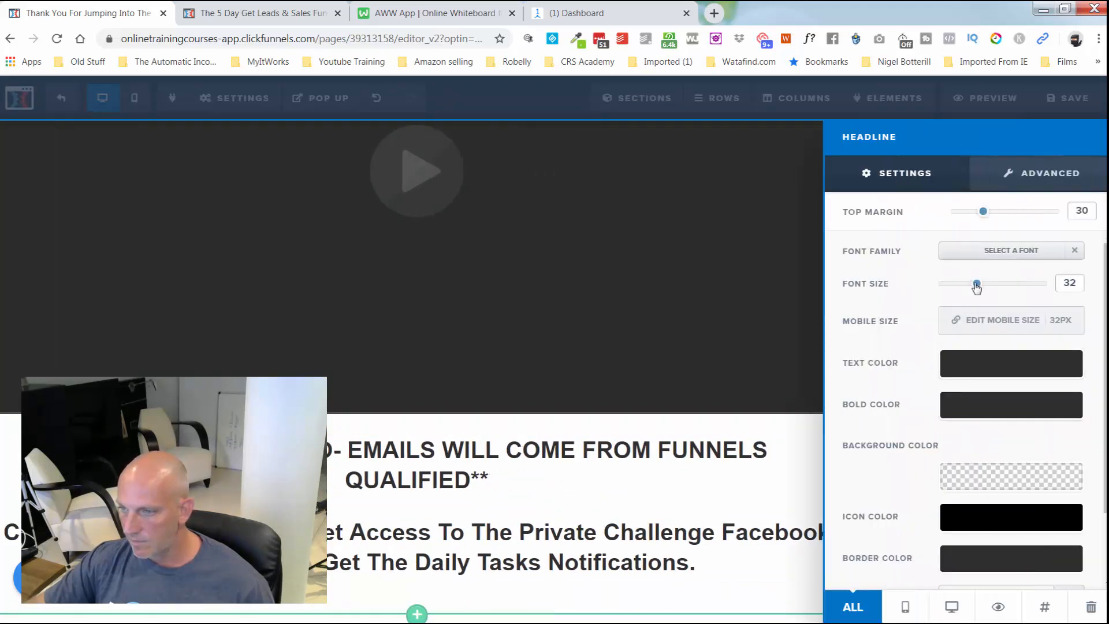
{"action": "left_click_drag", "start_coordinate": [976, 285], "coordinate": [971, 286]}
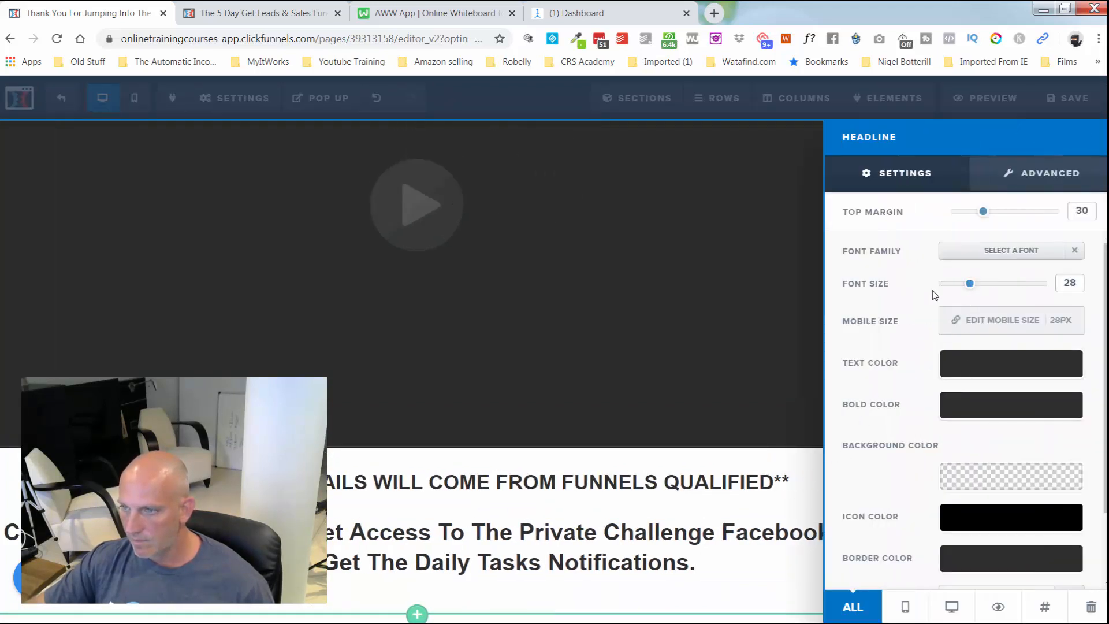
{"action": "left_click_drag", "start_coordinate": [983, 215], "coordinate": [965, 213]}
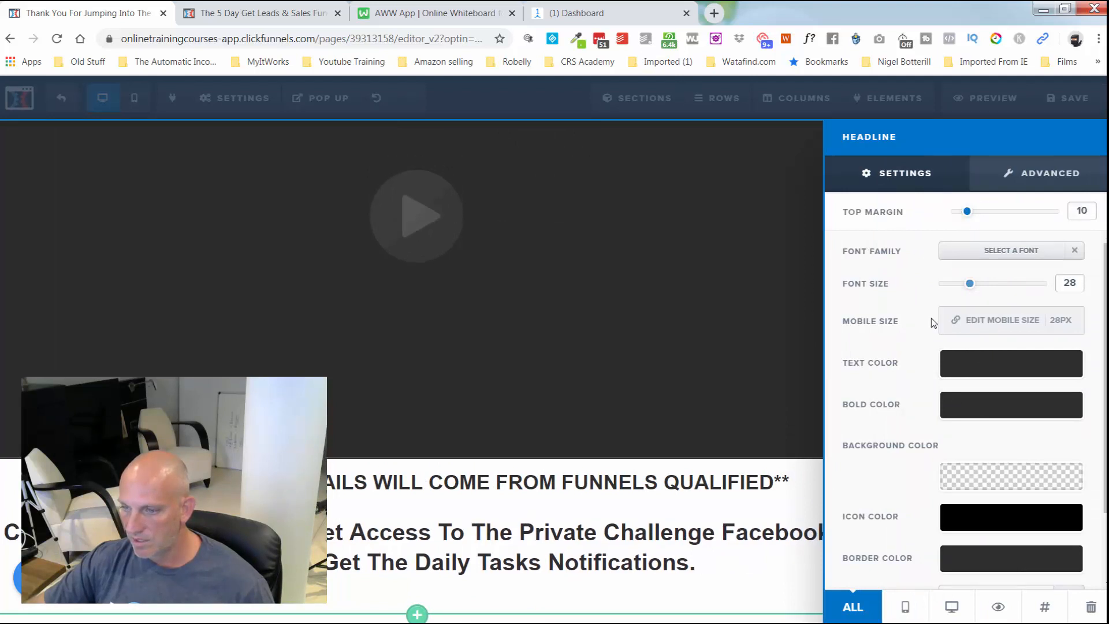
{"action": "left_click", "coordinate": [803, 518]}
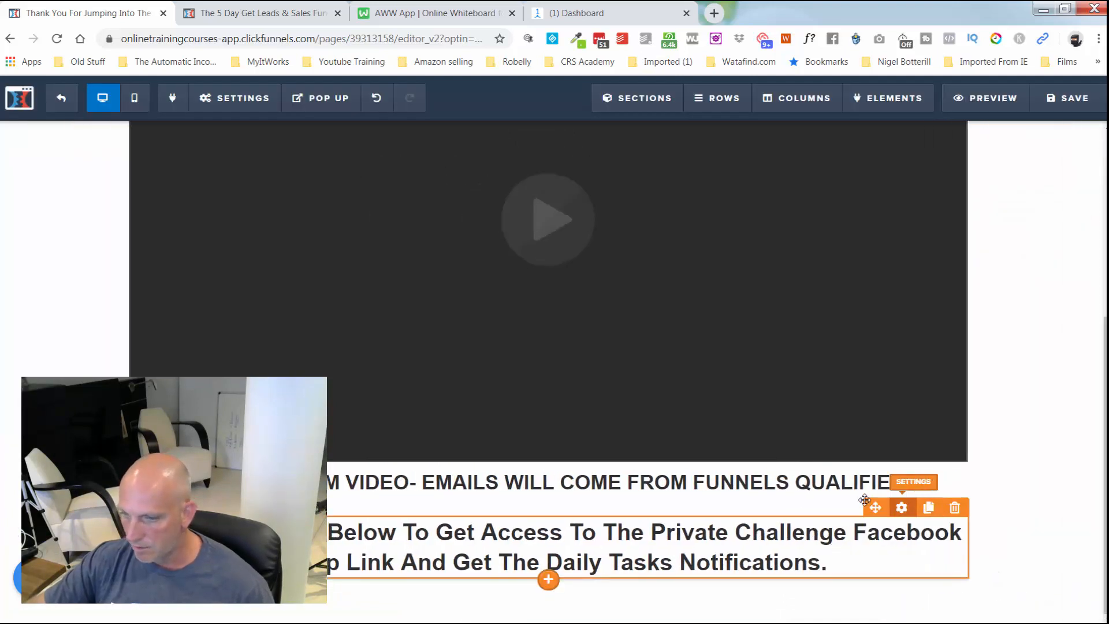
Color the text of the "UPDATE FROM VIDEO" headline red
{"action": "left_click", "coordinate": [900, 462]}
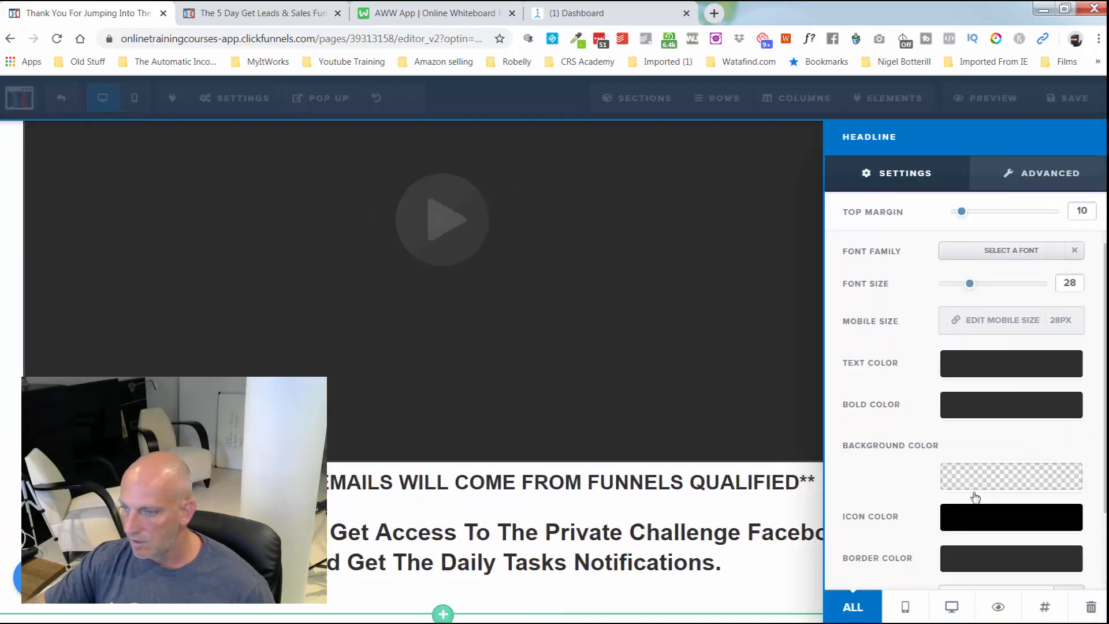
{"action": "left_click", "coordinate": [994, 396]}
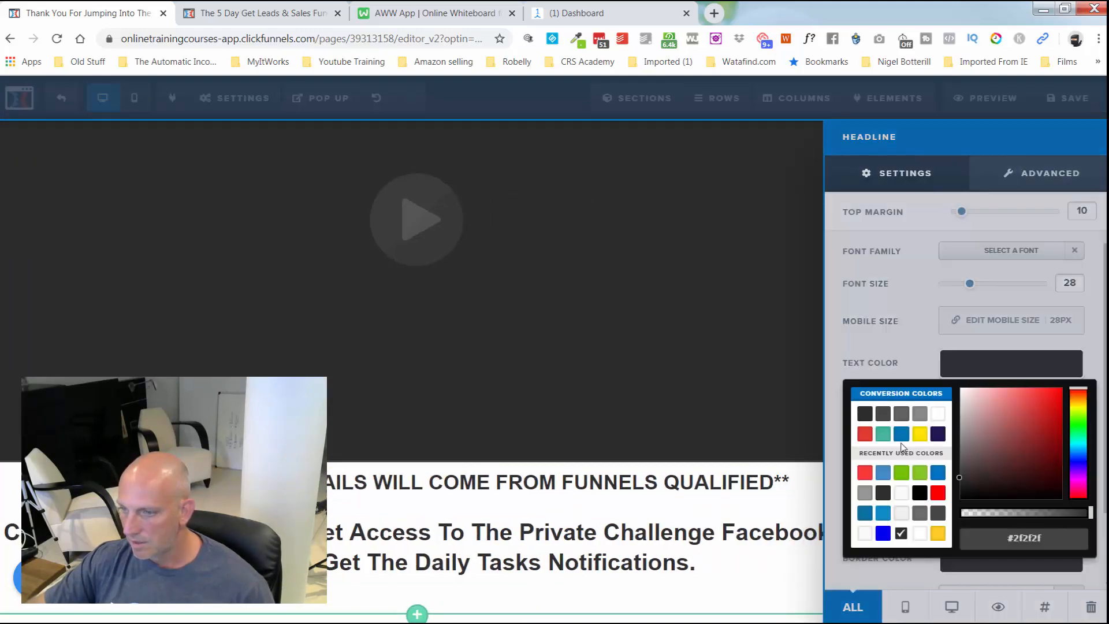
{"action": "left_click", "coordinate": [939, 492]}
{"action": "left_click", "coordinate": [792, 500]}
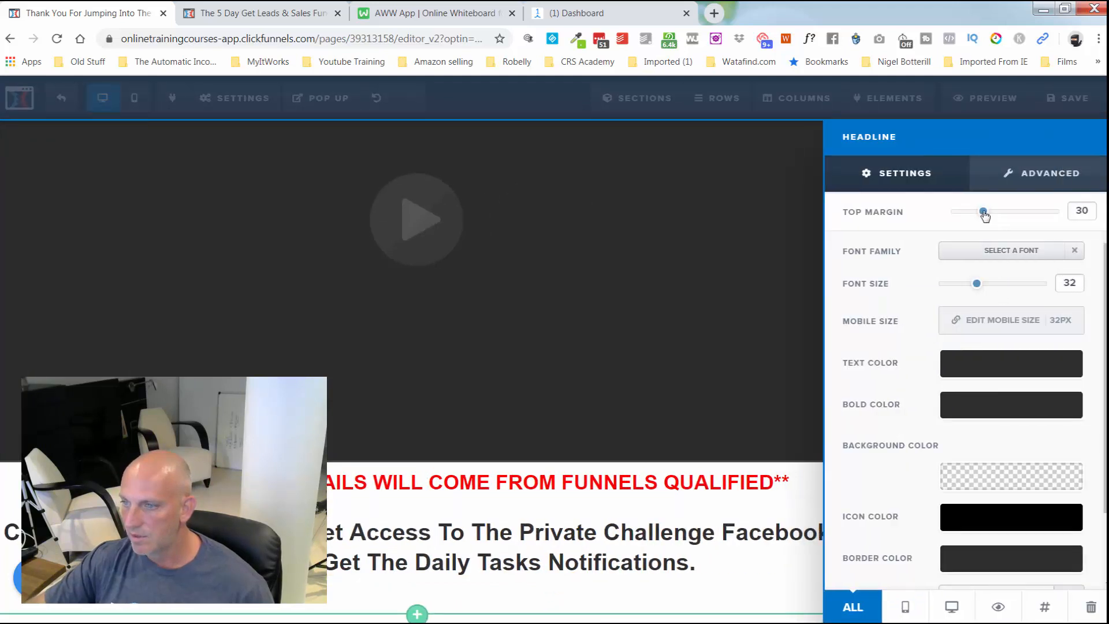
Reduce the top margin of the "Click The Button Below" headline to bring it closer to the red headline
{"action": "left_click_drag", "start_coordinate": [976, 212], "coordinate": [960, 212]}
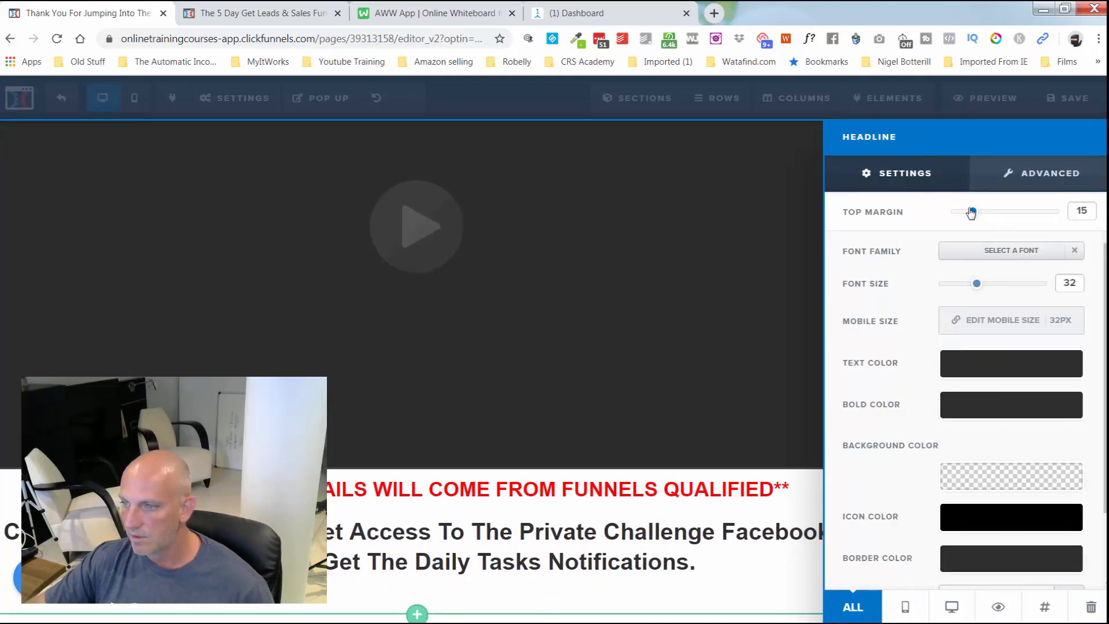
{"action": "left_click", "coordinate": [758, 452]}
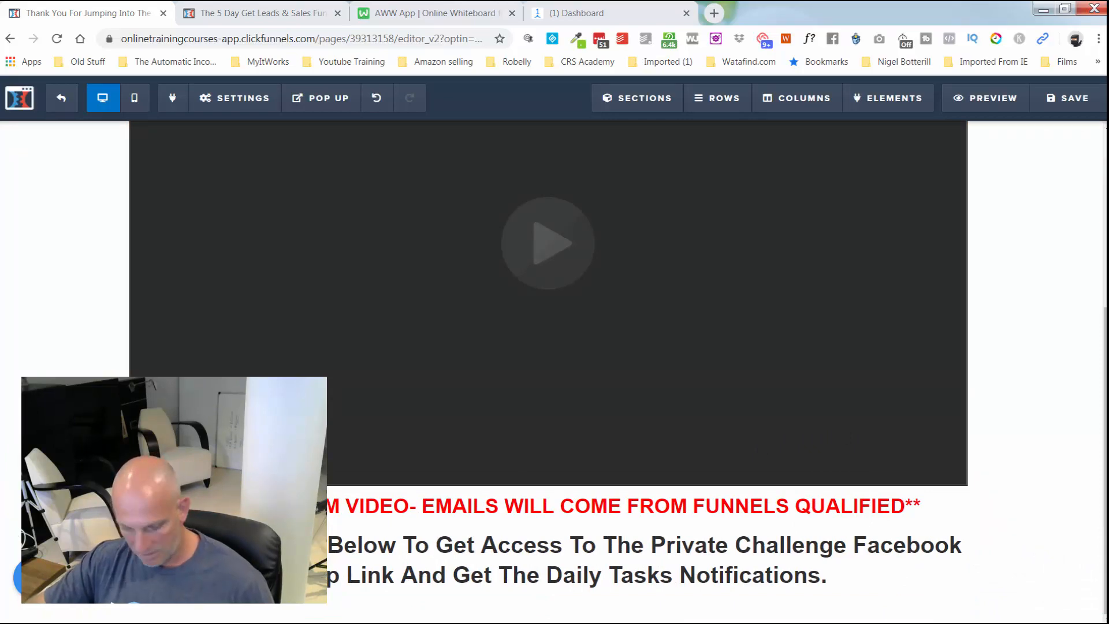
{"action": "left_click", "coordinate": [749, 541]}
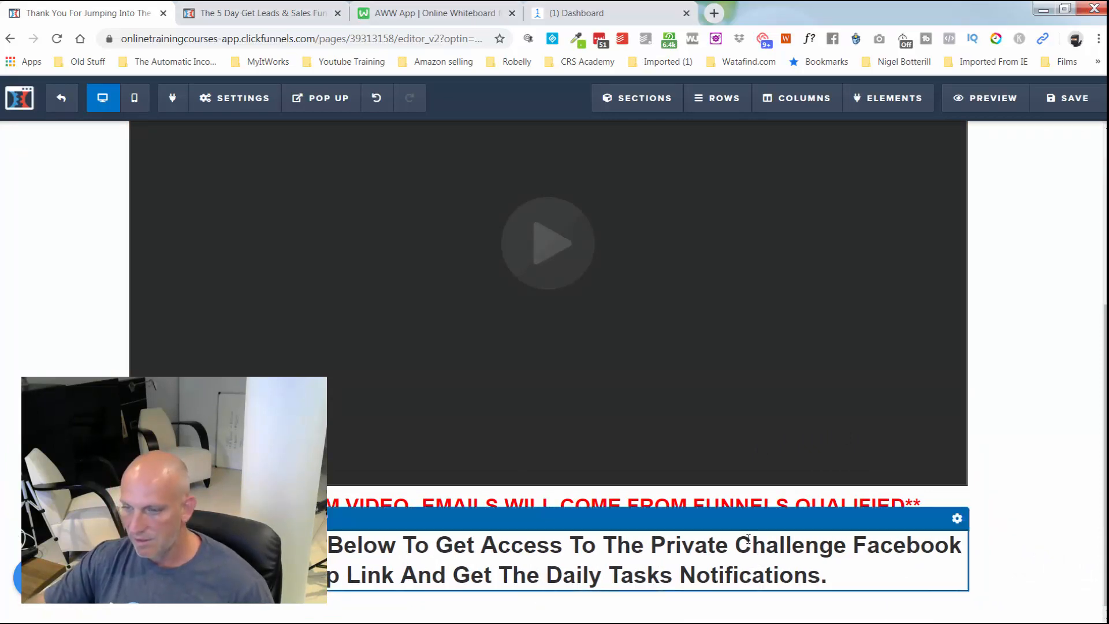
{"action": "left_click", "coordinate": [1005, 504]}
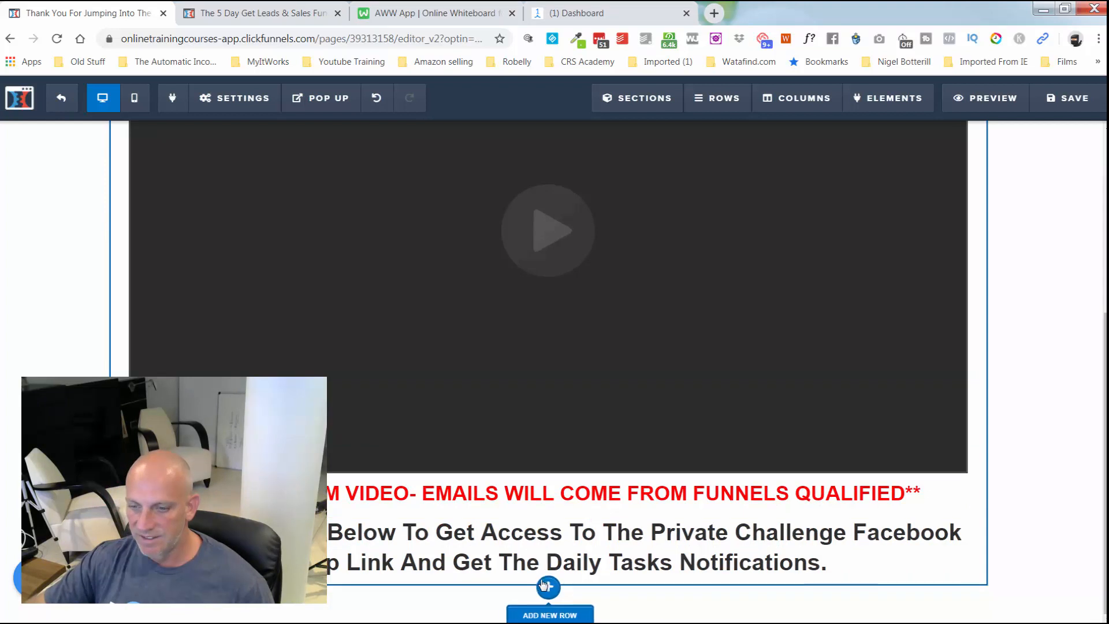
Add a sub-headline below the "Click The Button Below" headline and paste in the 'Click "GET LINK" Below And Then "Get Started"' instructions
{"action": "left_click", "coordinate": [549, 578]}
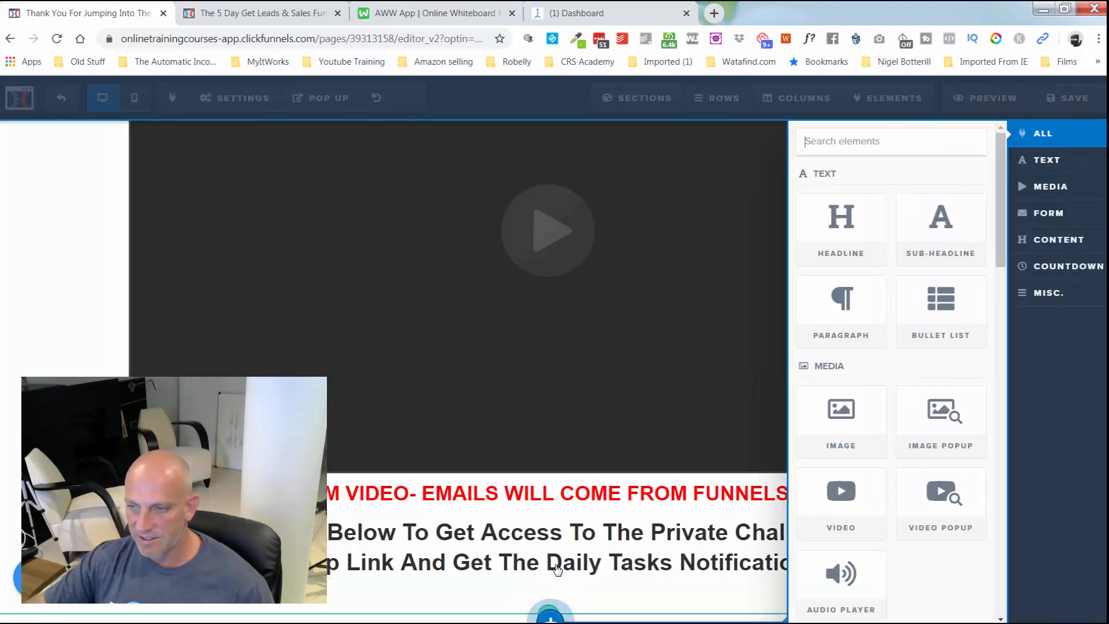
{"action": "left_click", "coordinate": [943, 244]}
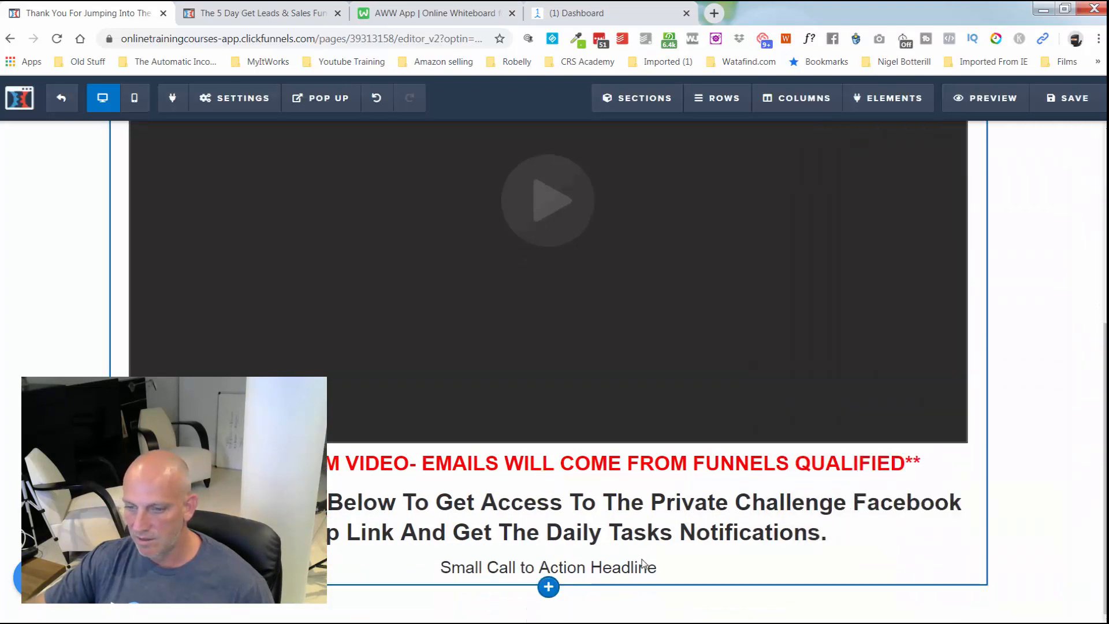
{"action": "triple_click", "coordinate": [644, 567]}
{"action": "key", "text": "ctrl+v"}
{"action": "scroll", "coordinate": [829, 456], "scroll_direction": "down", "scroll_amount": 2}
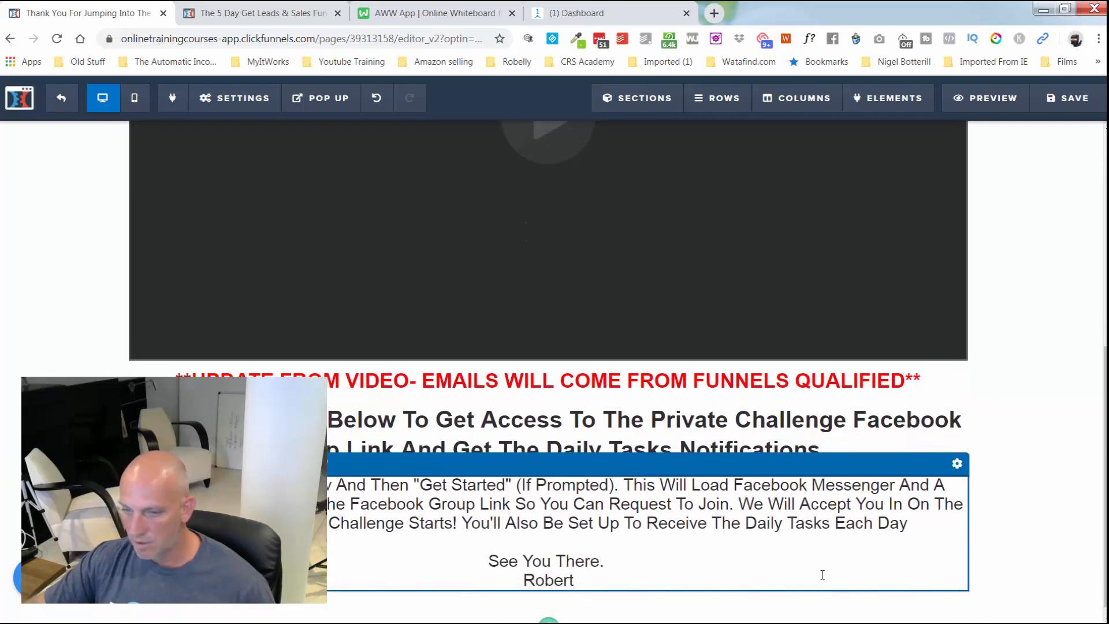
{"action": "left_click", "coordinate": [1041, 485]}
{"action": "scroll", "coordinate": [569, 520], "scroll_direction": "down", "scroll_amount": 1}
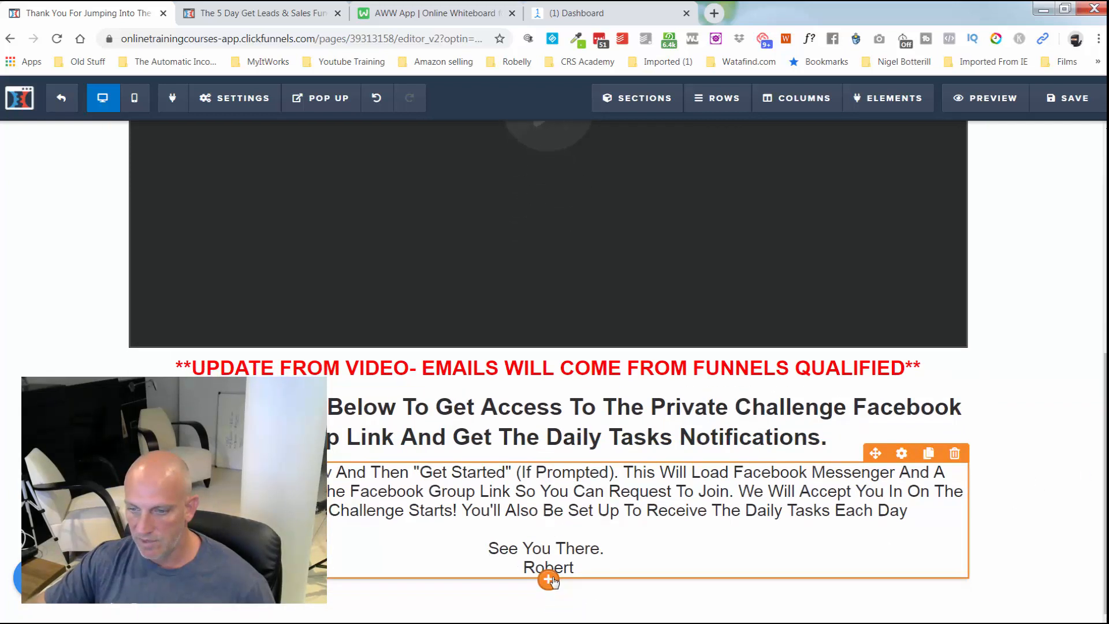
Add a button element below the instructions sub-headline and set its button text to "GET LINK"
{"action": "left_click", "coordinate": [549, 580]}
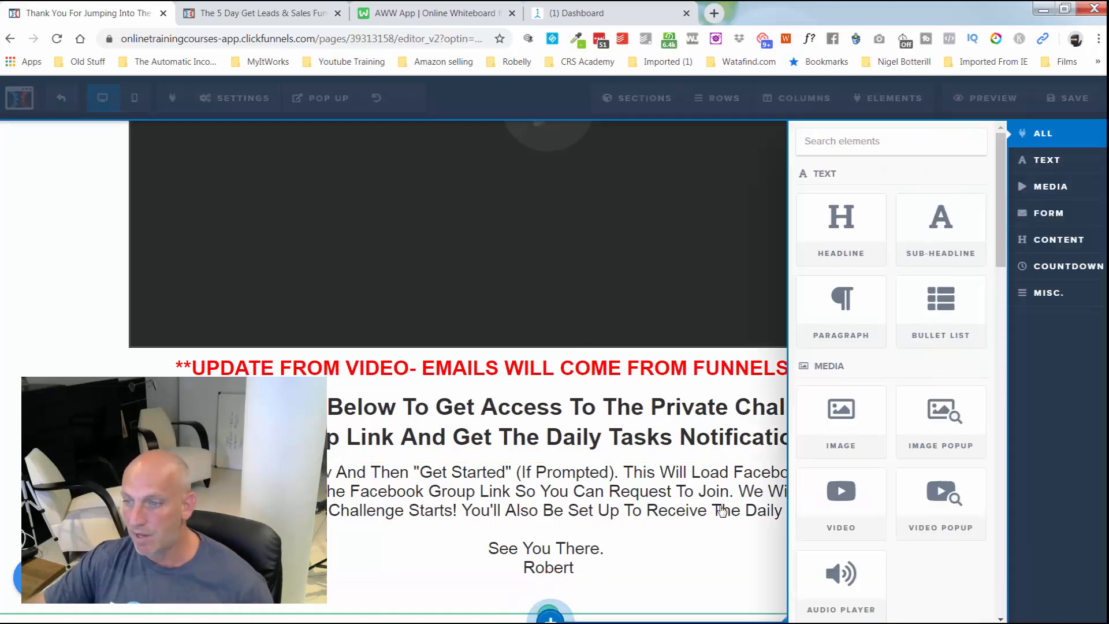
{"action": "scroll", "coordinate": [839, 478], "scroll_direction": "down", "scroll_amount": 3}
{"action": "scroll", "coordinate": [839, 478], "scroll_direction": "down", "scroll_amount": 4}
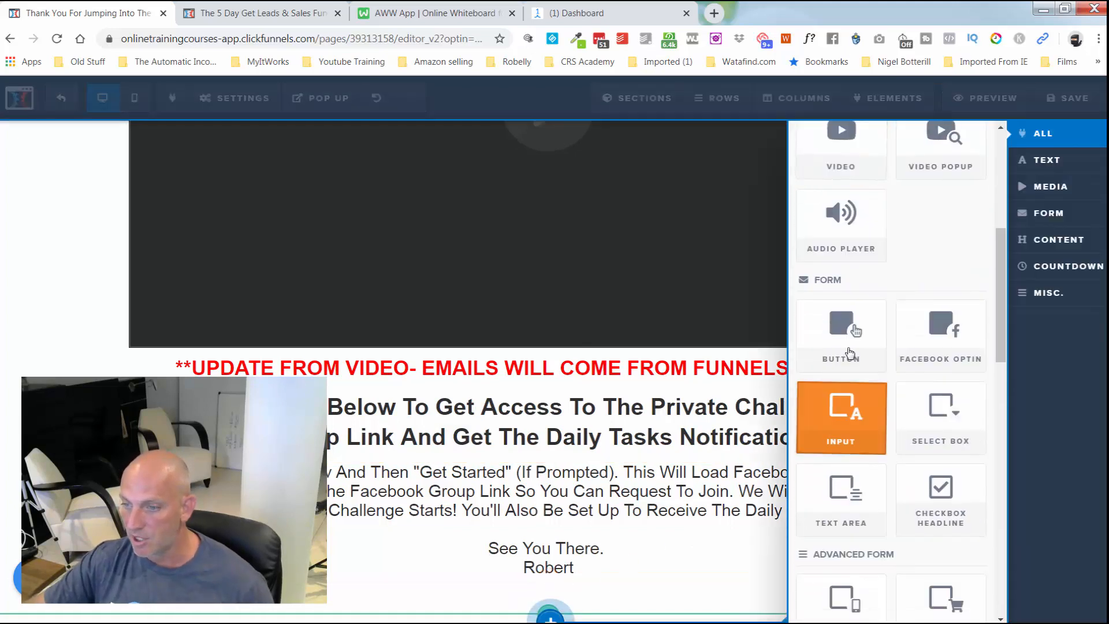
{"action": "left_click", "coordinate": [849, 350]}
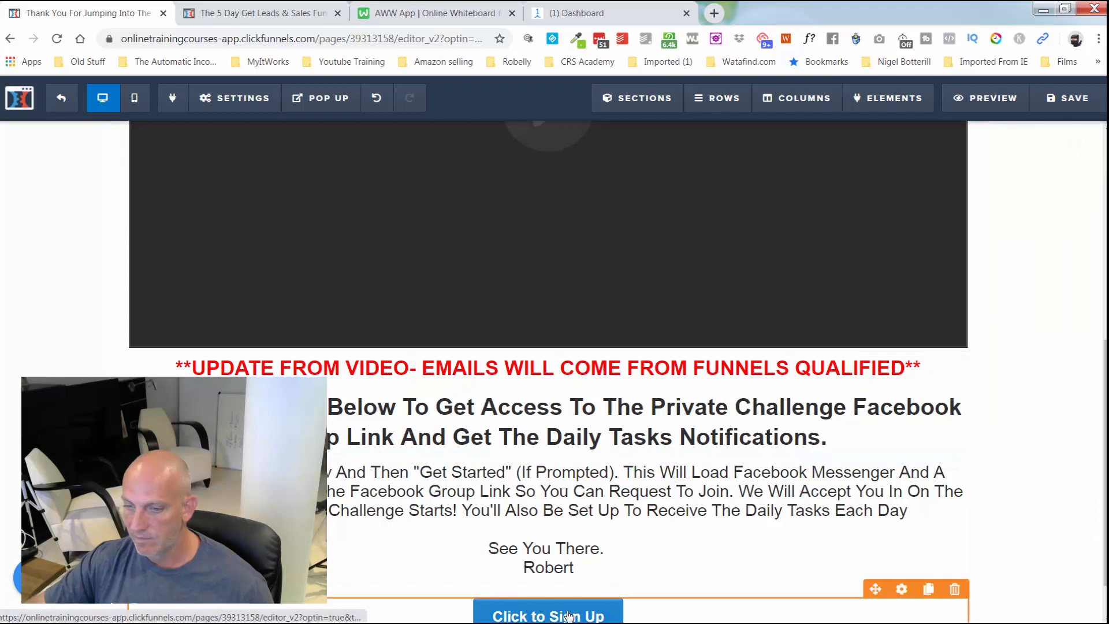
{"action": "left_click", "coordinate": [713, 570]}
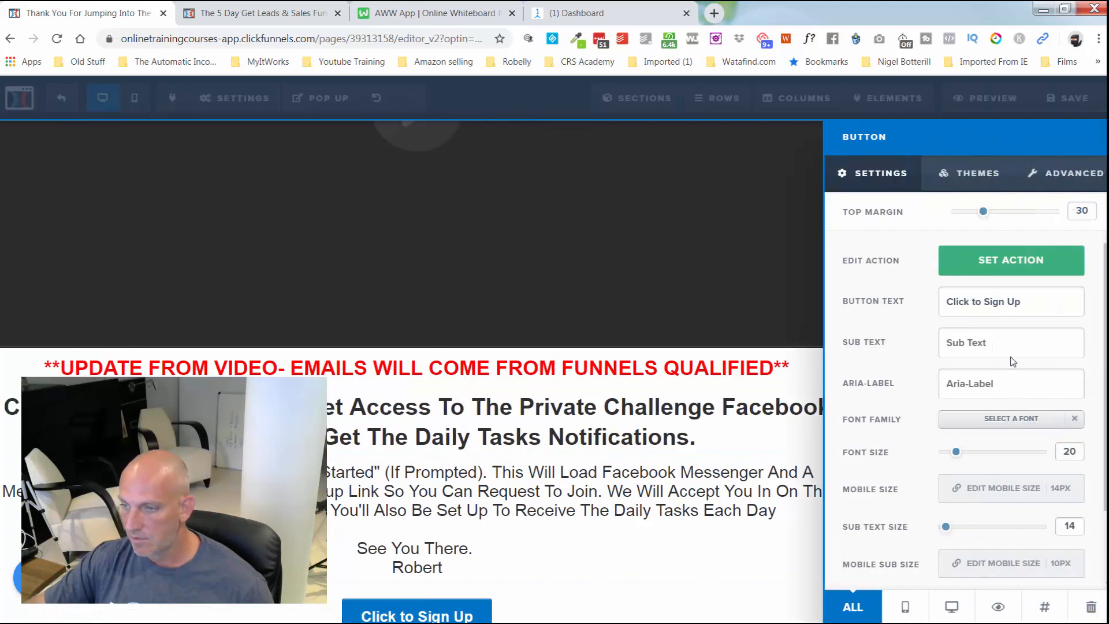
{"action": "triple_click", "coordinate": [1003, 307]}
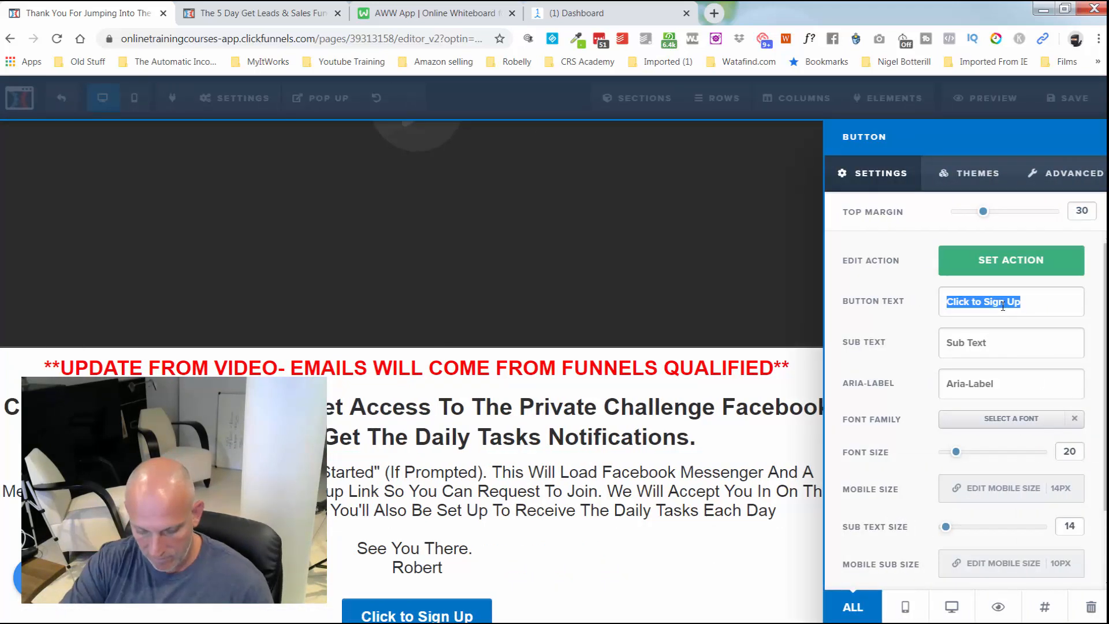
{"action": "type", "text": "GET LINK"}
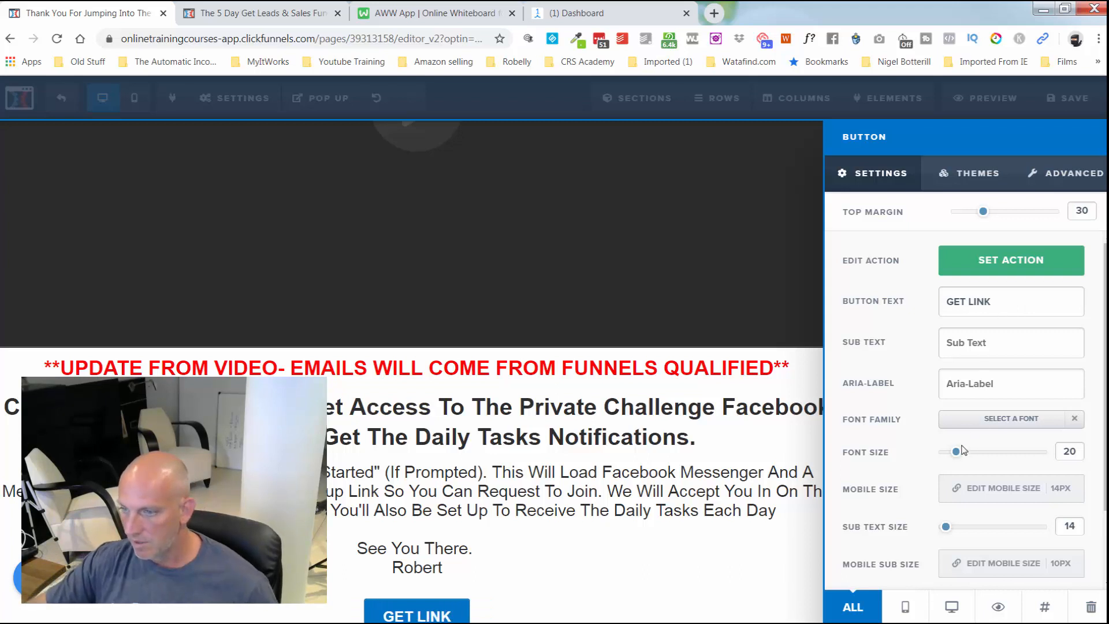
Set the GET LINK button's font size to 32 and its background color to green #73c208, and save the page
{"action": "left_click_drag", "start_coordinate": [961, 452], "coordinate": [982, 453]}
{"action": "scroll", "coordinate": [949, 543], "scroll_direction": "down", "scroll_amount": 2}
{"action": "left_click", "coordinate": [969, 556]}
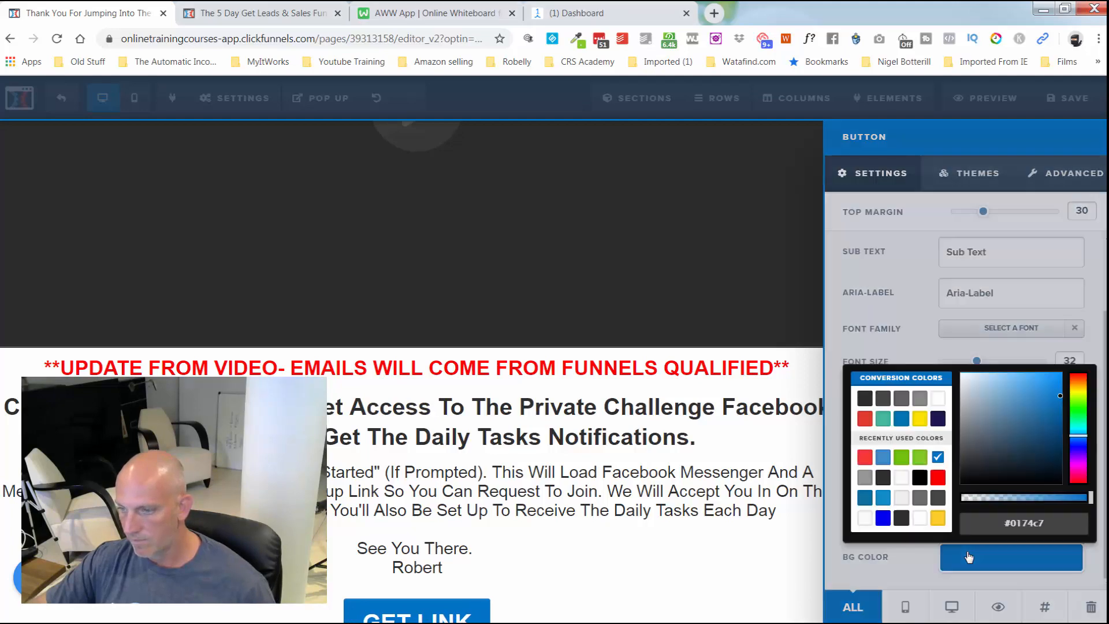
{"action": "left_click", "coordinate": [979, 518]}
{"action": "left_click", "coordinate": [902, 456]}
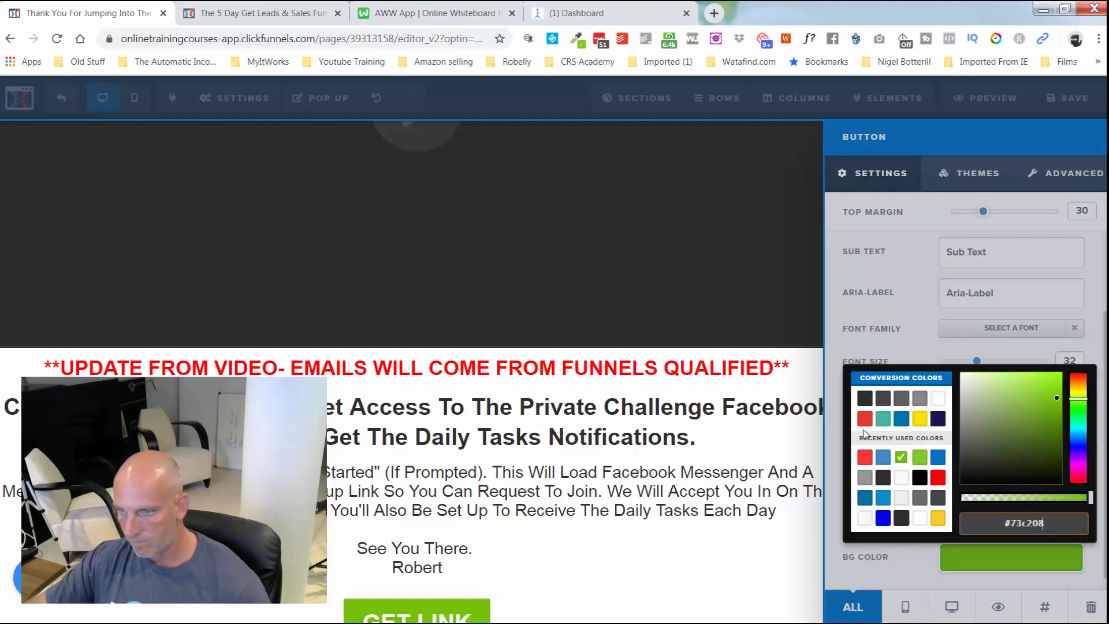
{"action": "left_click", "coordinate": [727, 457]}
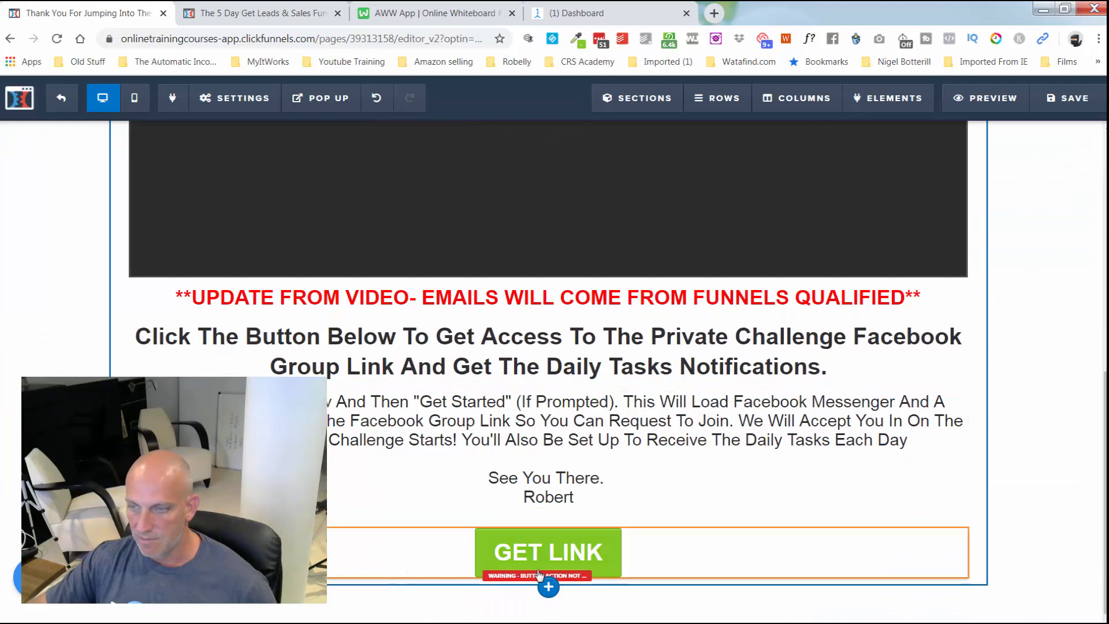
{"action": "left_click", "coordinate": [1082, 99]}
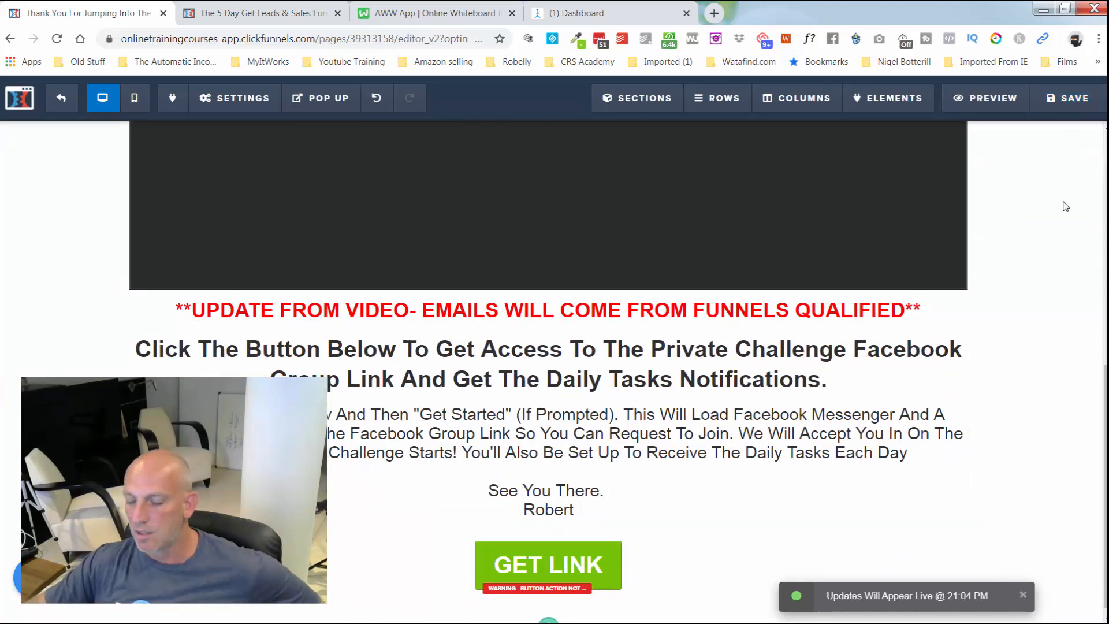
In the mobile view, set the "WAIT! You Are Not FINISHED Yet" headline's mobile size to 32px
{"action": "scroll", "coordinate": [1066, 206], "scroll_direction": "up", "scroll_amount": 8}
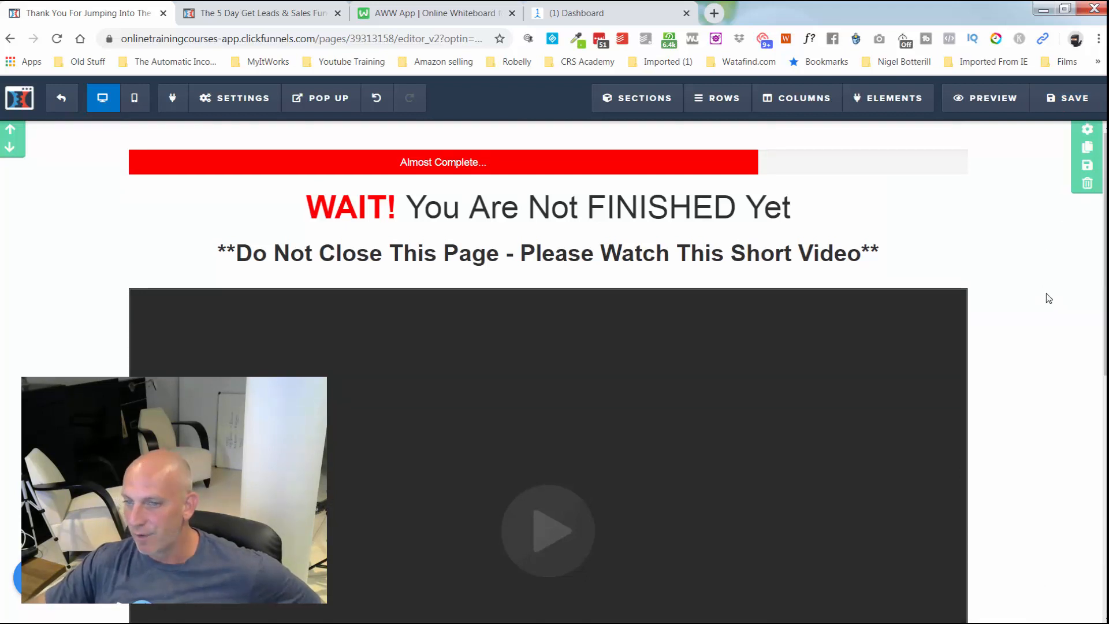
{"action": "left_click", "coordinate": [135, 99]}
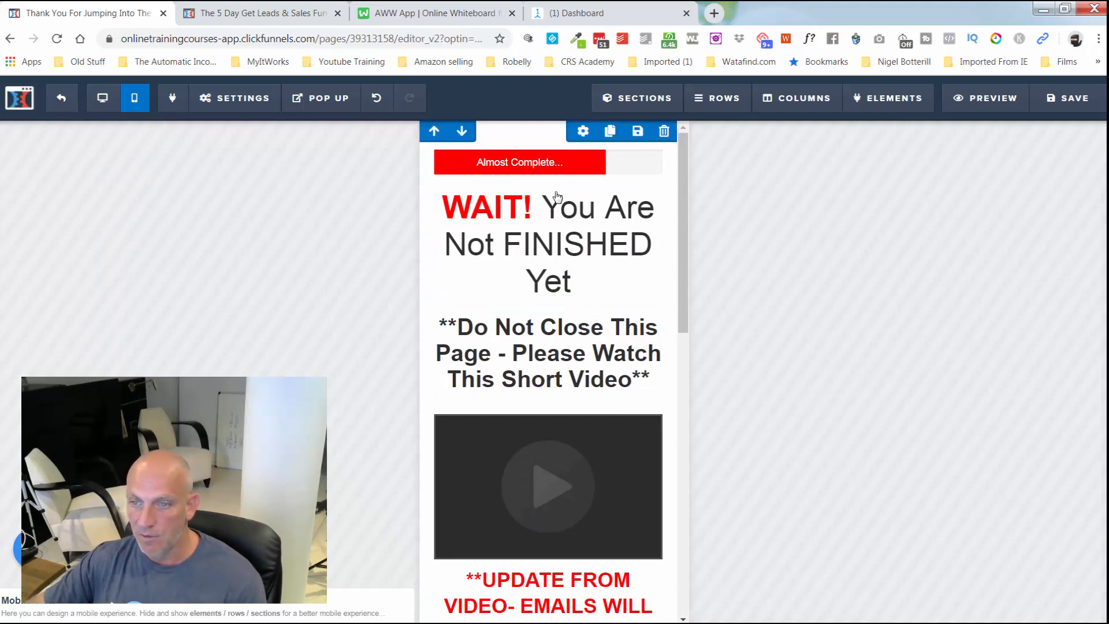
{"action": "left_click", "coordinate": [556, 239]}
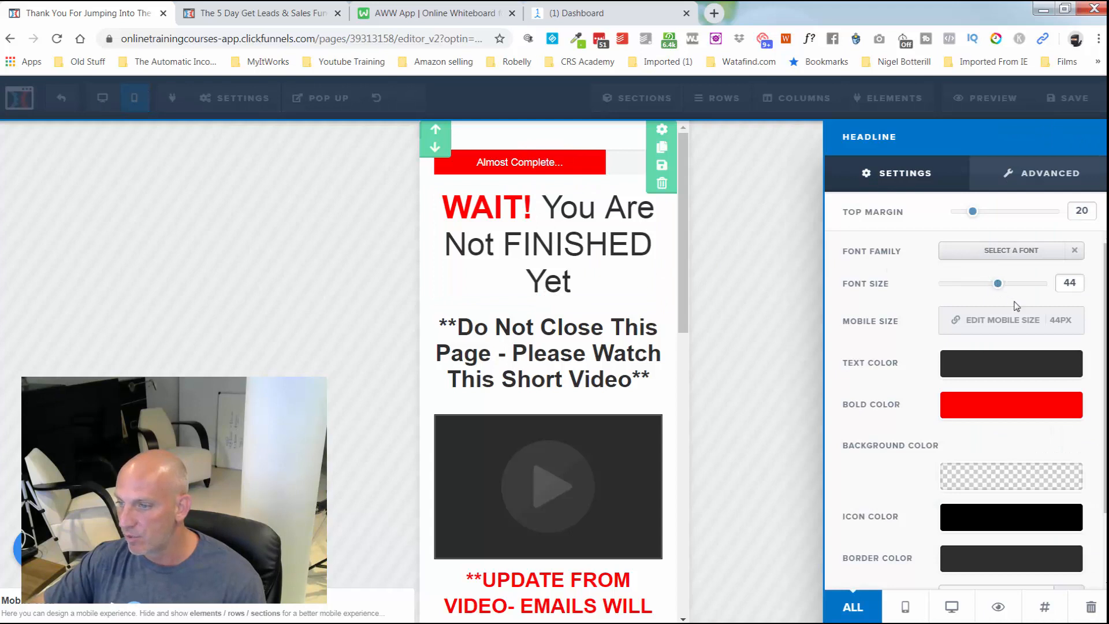
{"action": "left_click", "coordinate": [1058, 320]}
{"action": "left_click", "coordinate": [1069, 322]}
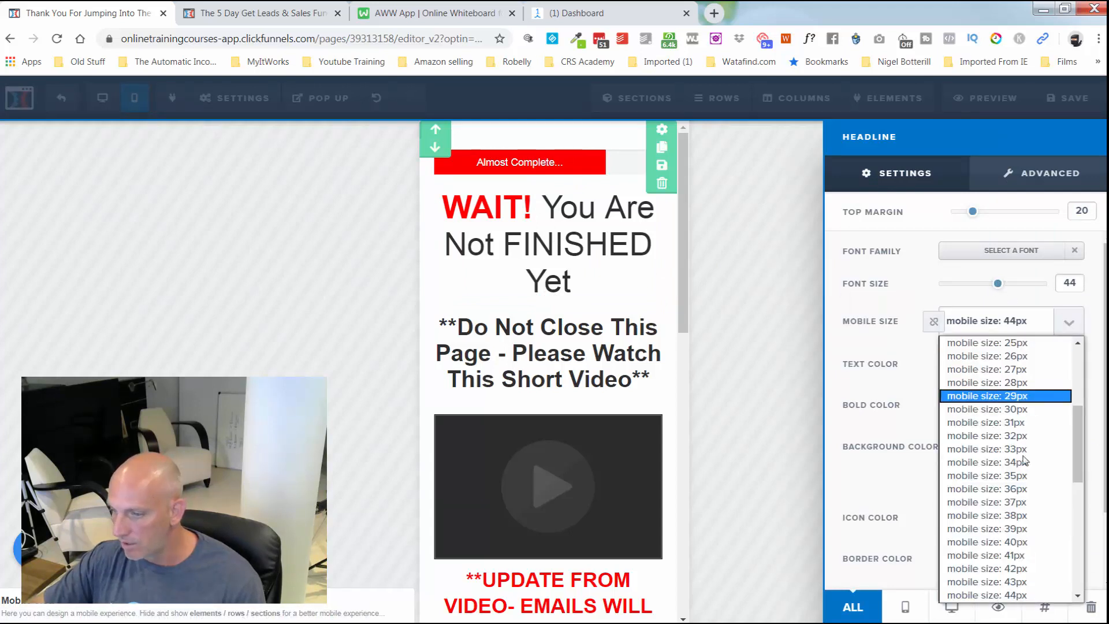
{"action": "left_click", "coordinate": [1026, 541]}
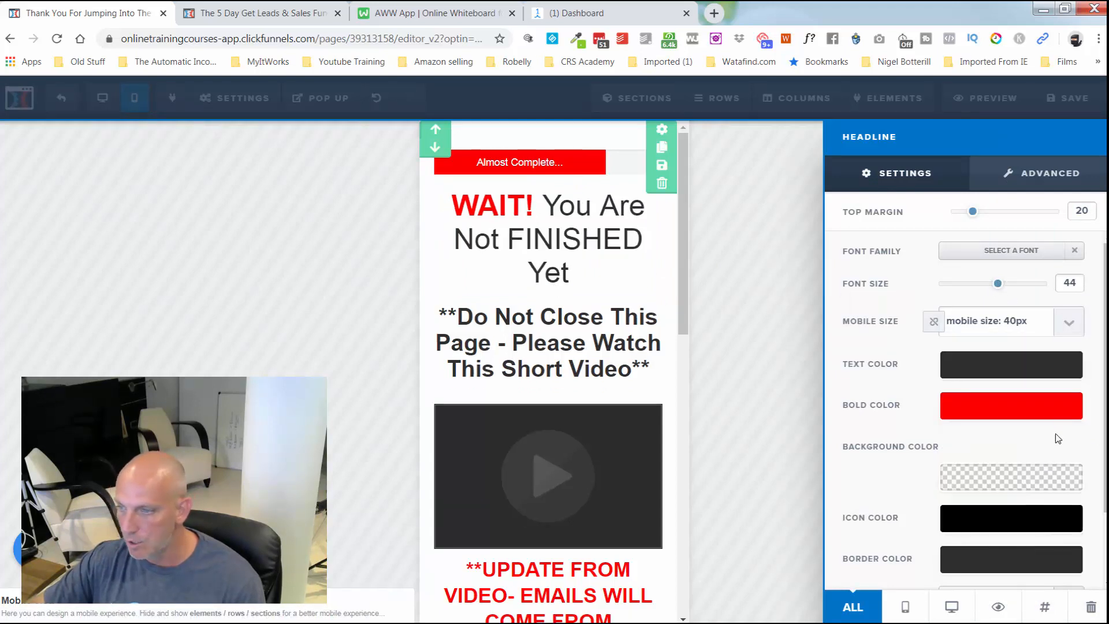
{"action": "left_click", "coordinate": [1071, 331]}
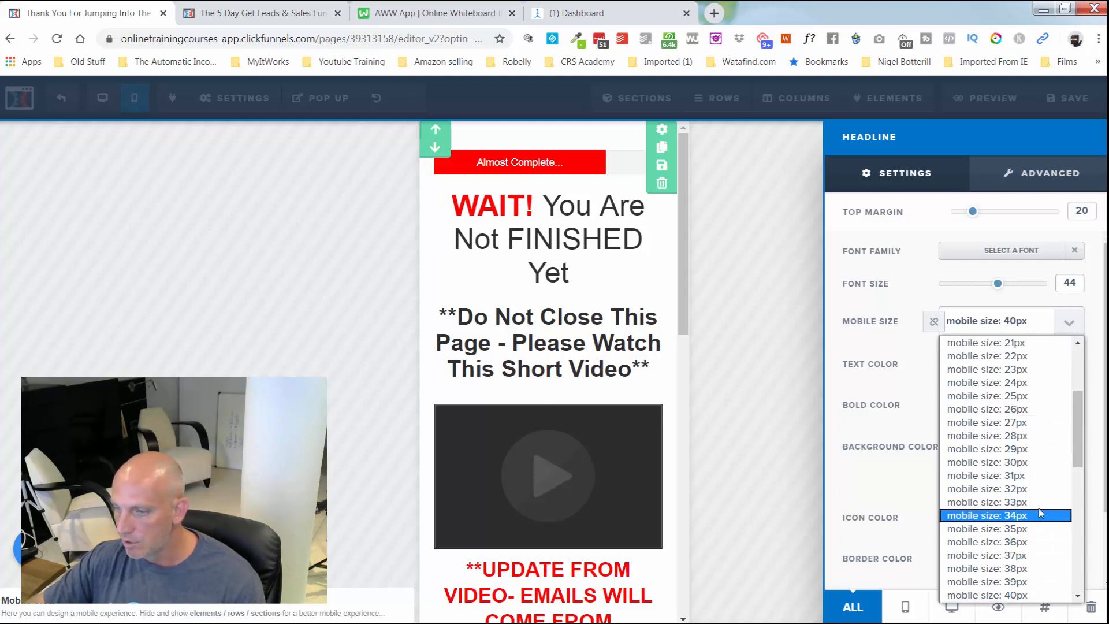
{"action": "left_click", "coordinate": [1047, 490]}
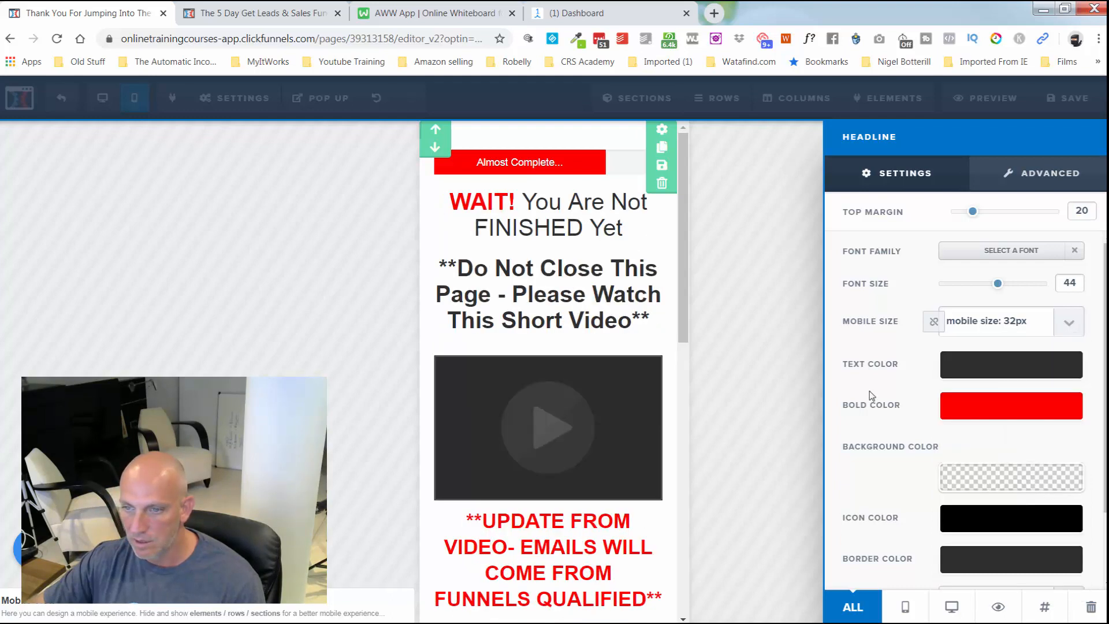
Set the mobile size of the "Do Not Close This Page" headline to 20px
{"action": "left_click", "coordinate": [565, 278]}
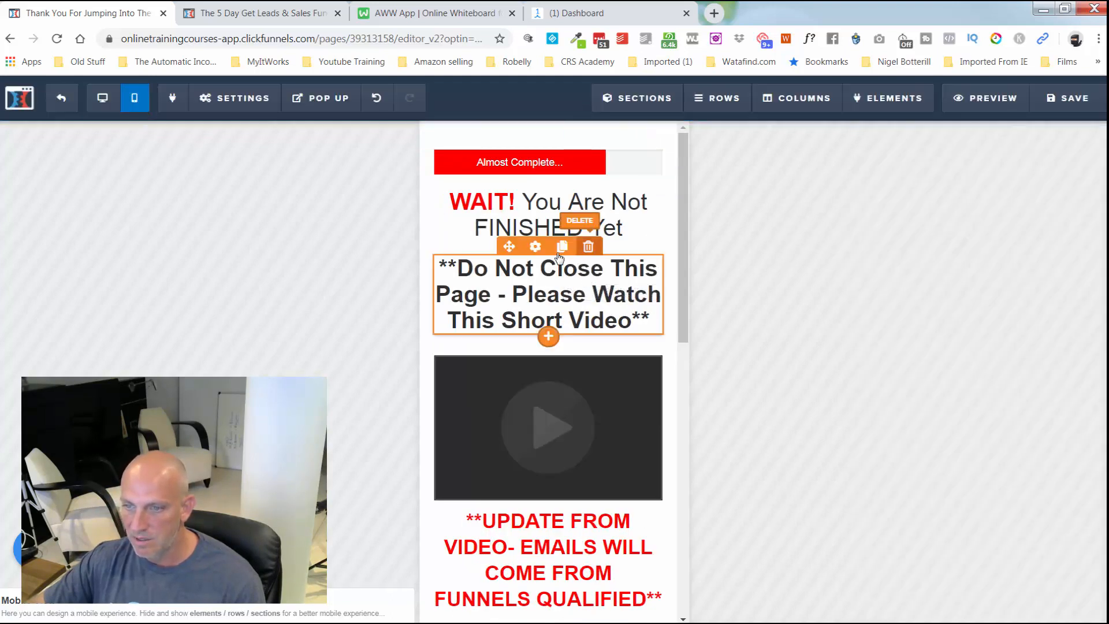
{"action": "left_click", "coordinate": [536, 251]}
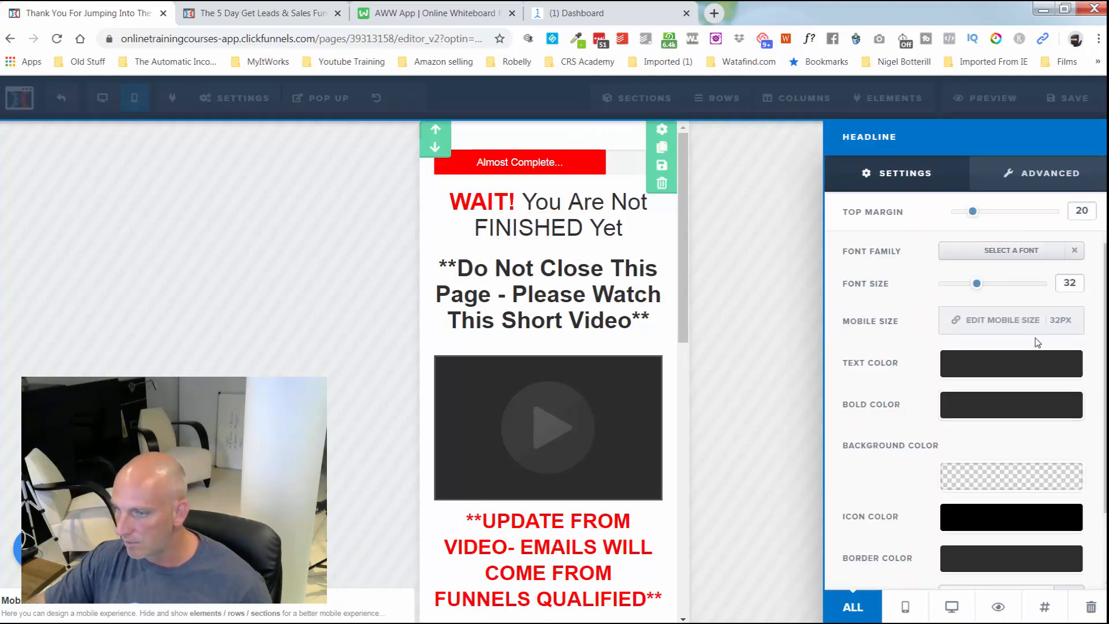
{"action": "left_click", "coordinate": [1016, 319]}
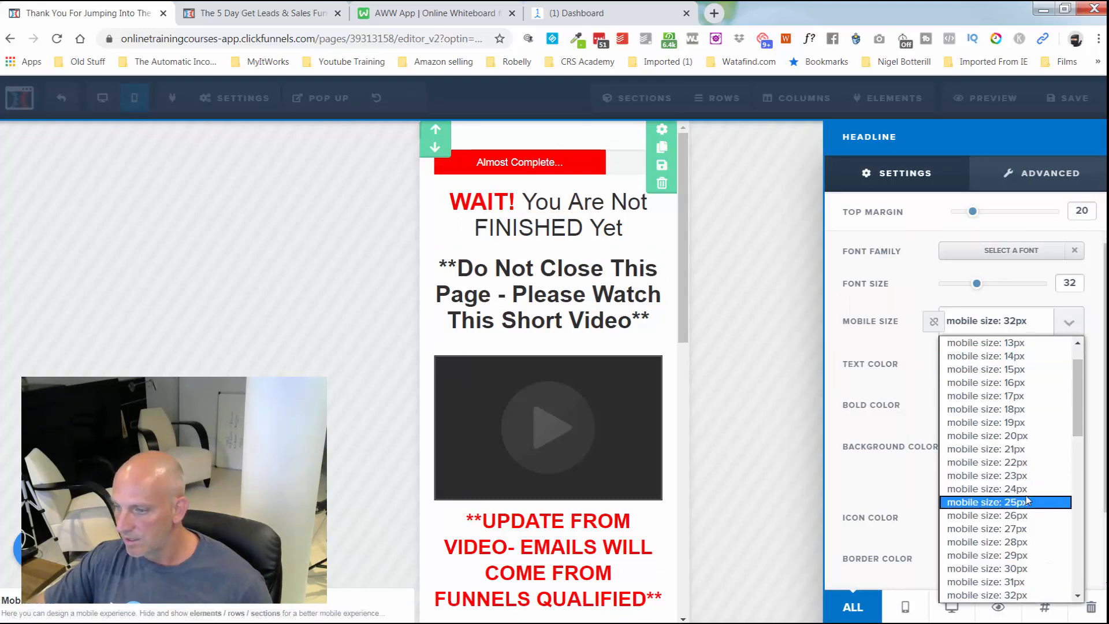
{"action": "left_click", "coordinate": [1016, 488]}
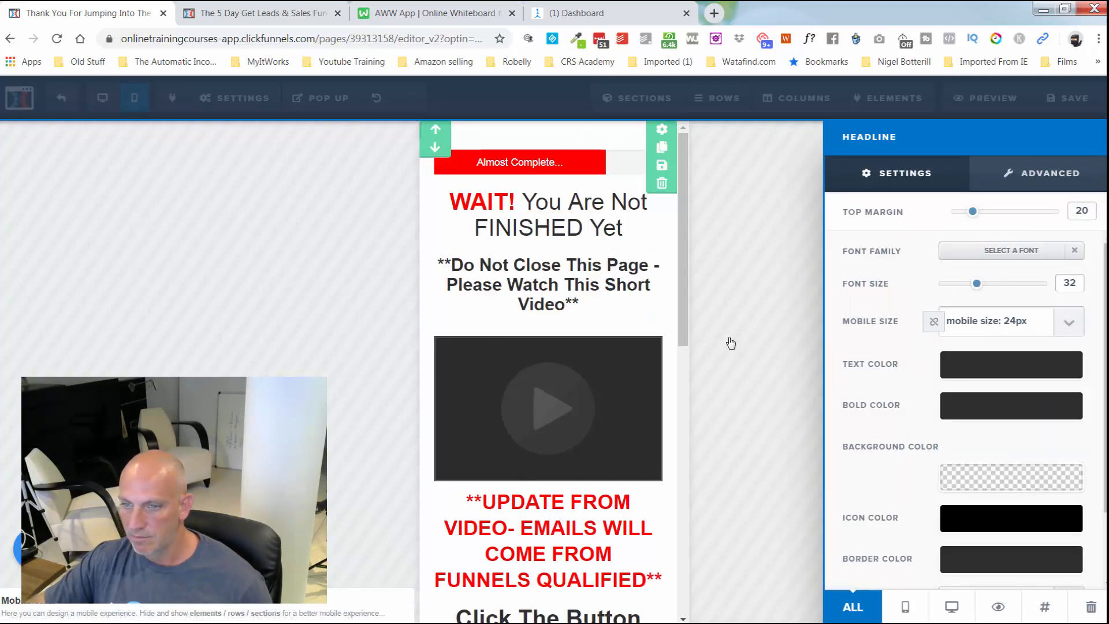
{"action": "left_click", "coordinate": [1074, 323]}
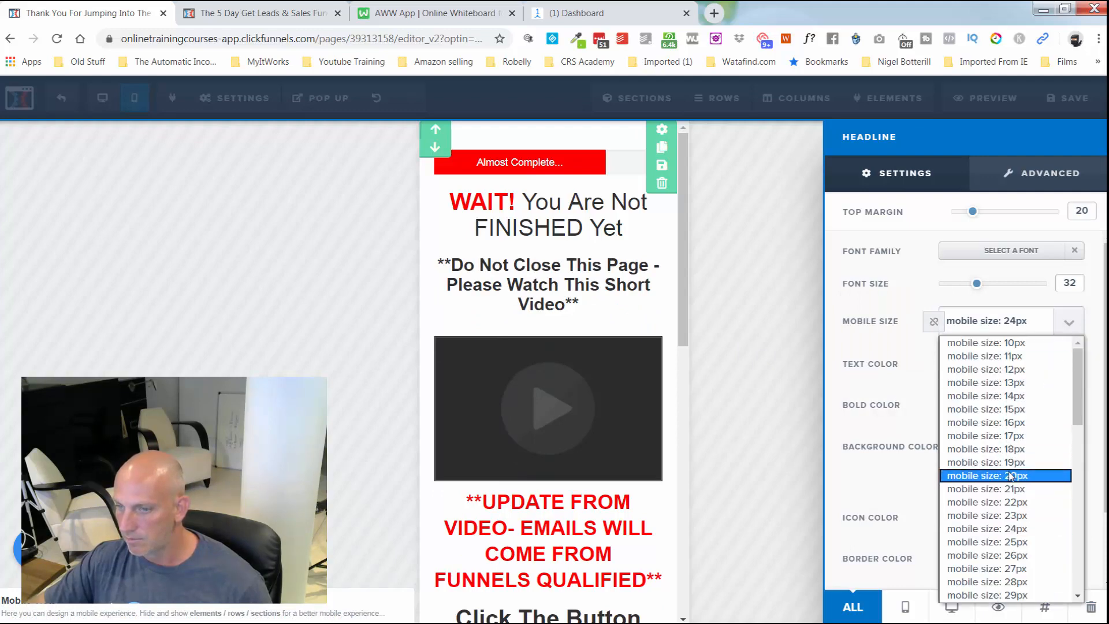
{"action": "left_click", "coordinate": [1010, 476]}
Check the rest of the mobile layout, return to the desktop view and save the page
{"action": "left_click", "coordinate": [595, 520]}
{"action": "scroll", "coordinate": [601, 440], "scroll_direction": "down", "scroll_amount": 10}
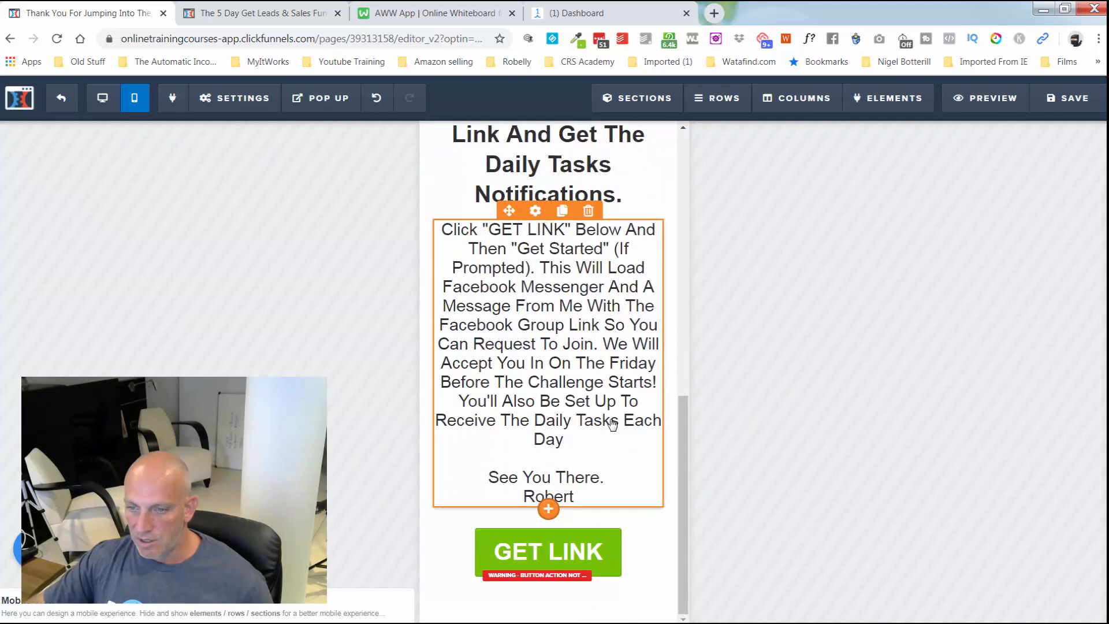
{"action": "scroll", "coordinate": [624, 443], "scroll_direction": "up", "scroll_amount": 1}
{"action": "left_click", "coordinate": [103, 98]}
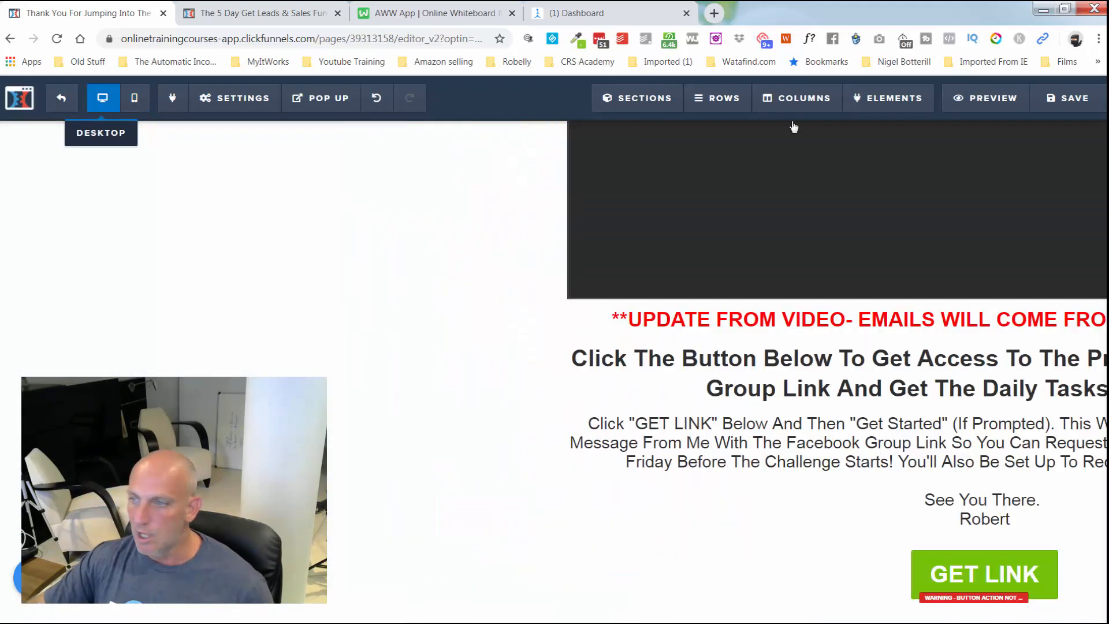
{"action": "left_click", "coordinate": [1060, 96]}
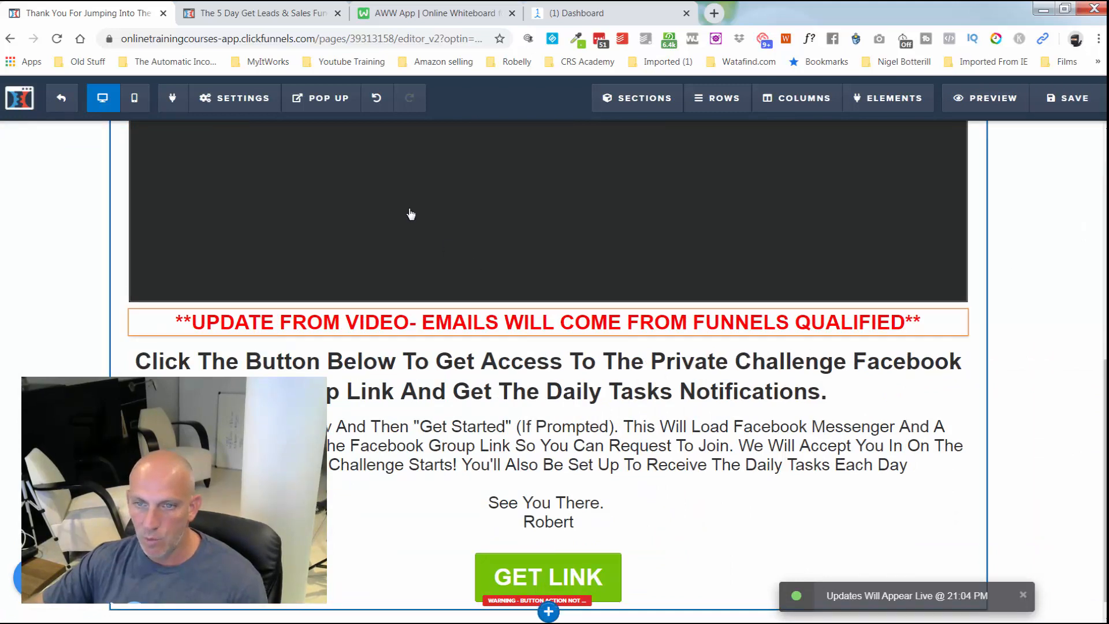
Exit the Thank You page editor and look through the live 5 Day Challenge opt-in page
{"action": "left_click", "coordinate": [266, 14]}
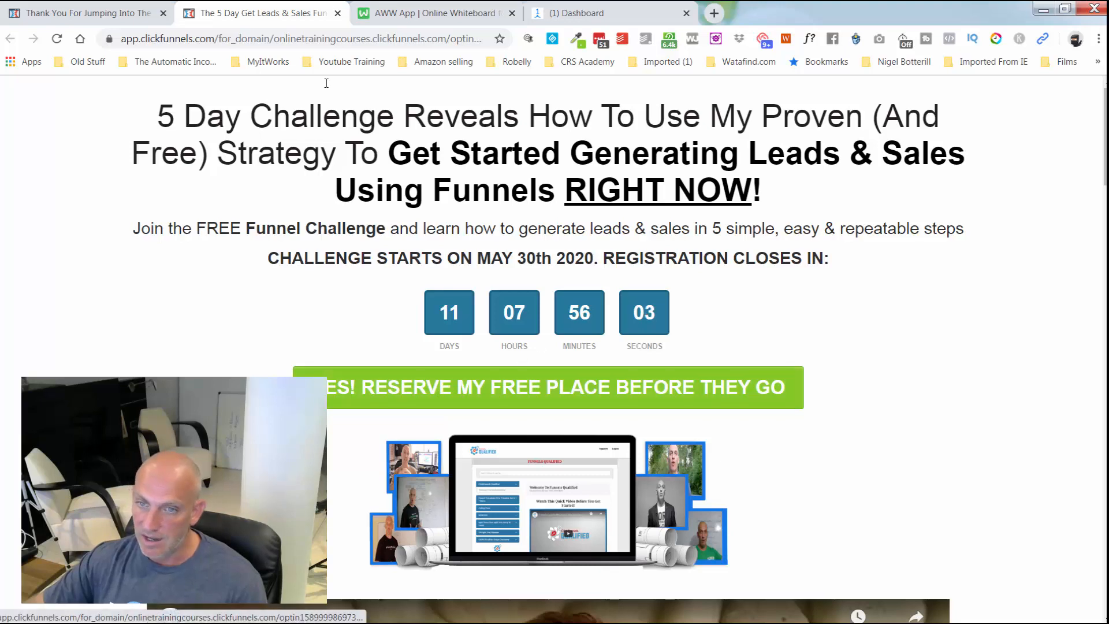
{"action": "left_click", "coordinate": [139, 19]}
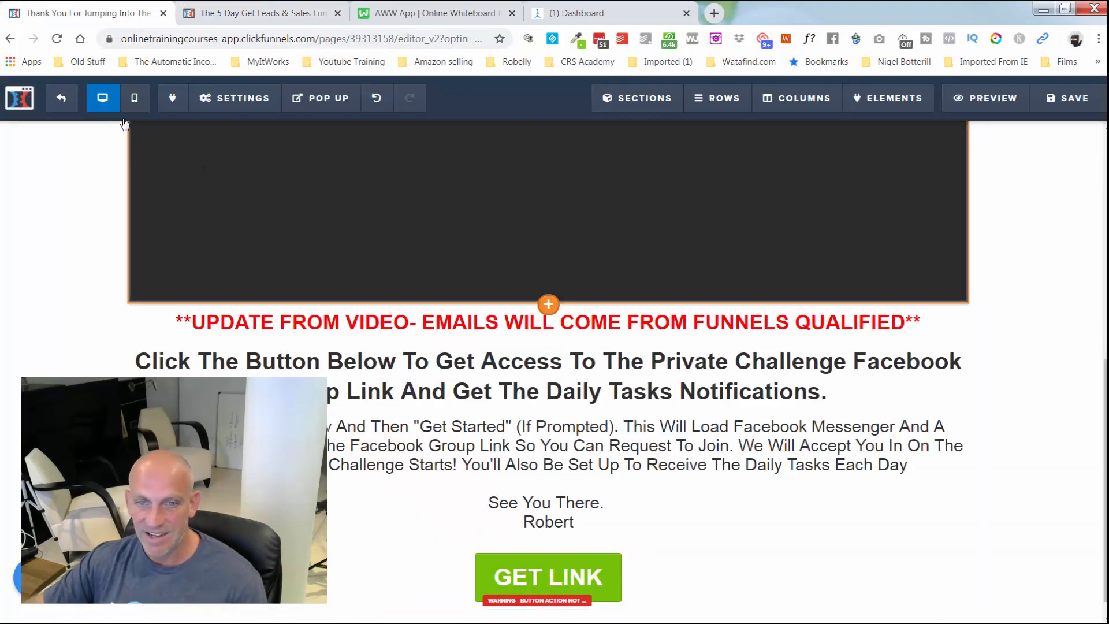
{"action": "left_click", "coordinate": [74, 99]}
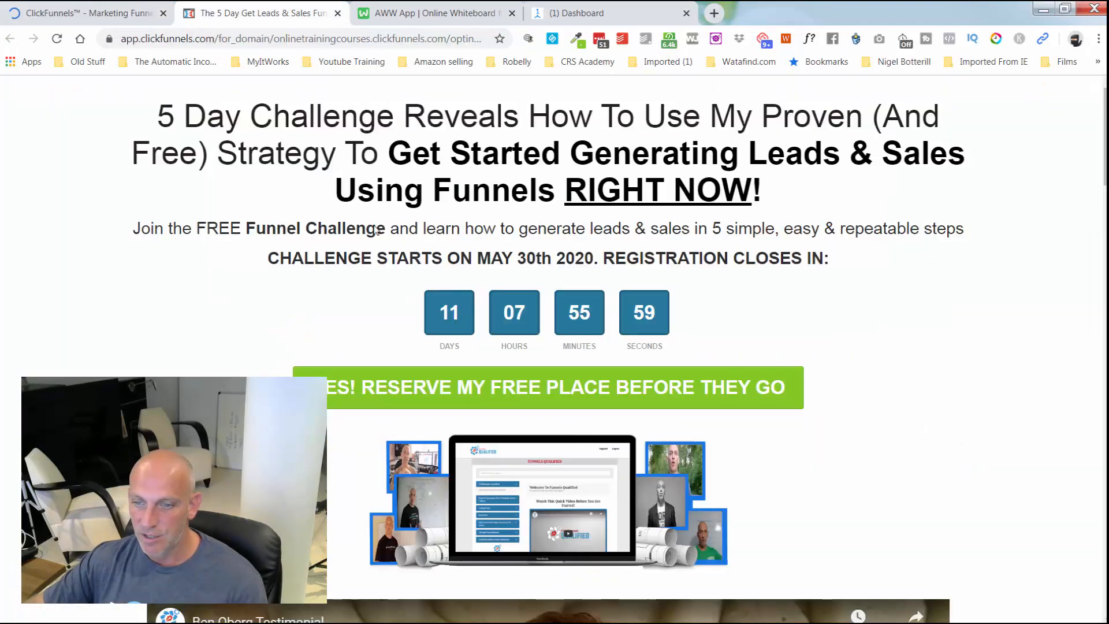
{"action": "scroll", "coordinate": [259, 262], "scroll_direction": "down", "scroll_amount": 5}
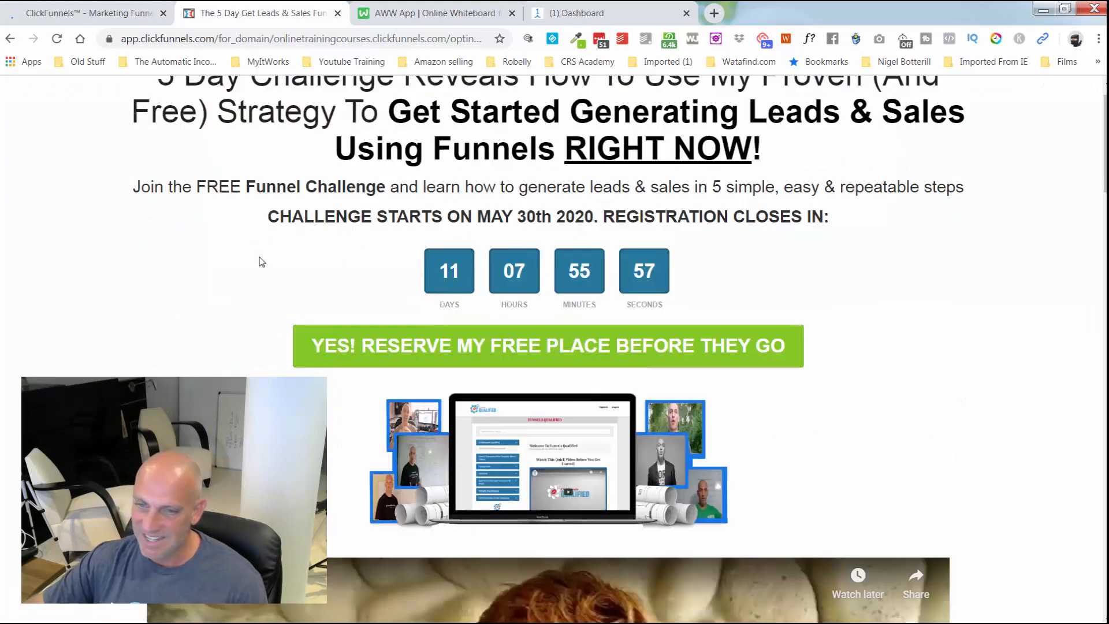
{"action": "scroll", "coordinate": [65, 297], "scroll_direction": "down", "scroll_amount": 7}
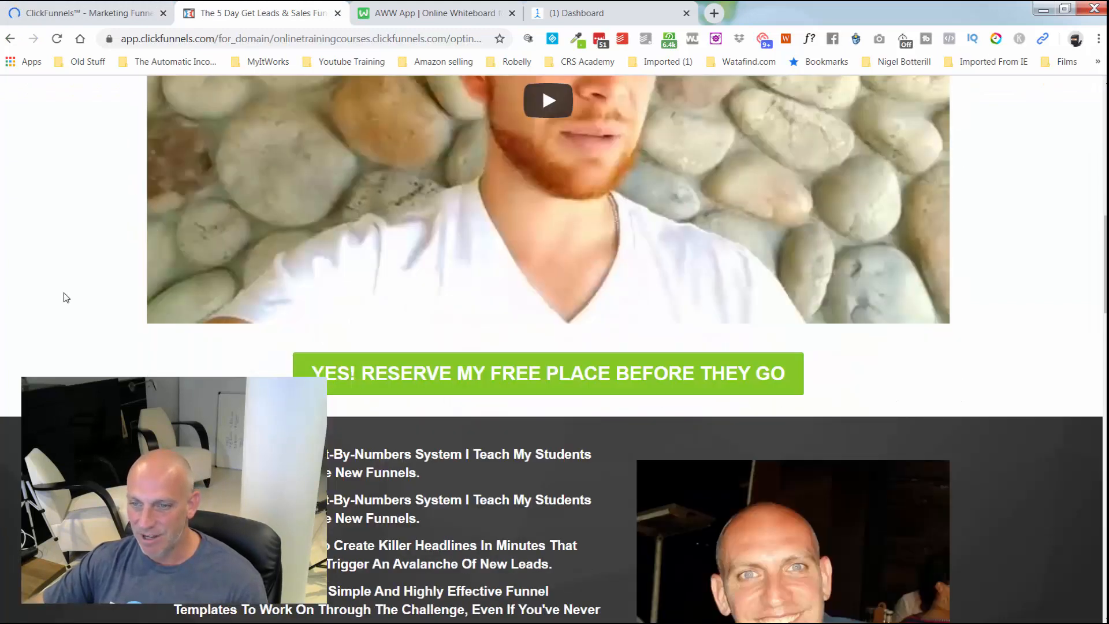
{"action": "scroll", "coordinate": [66, 297], "scroll_direction": "up", "scroll_amount": 12}
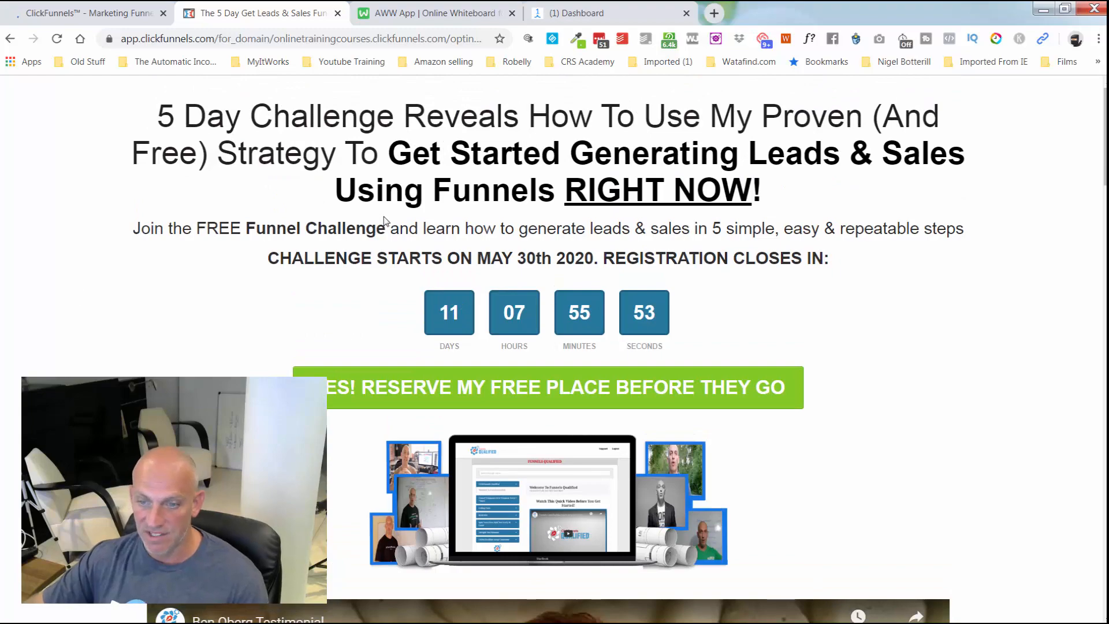
Look through the rest of the live opt-in page down to its footer, briefly playing the testimonial video
{"action": "scroll", "coordinate": [316, 293], "scroll_direction": "down", "scroll_amount": 4}
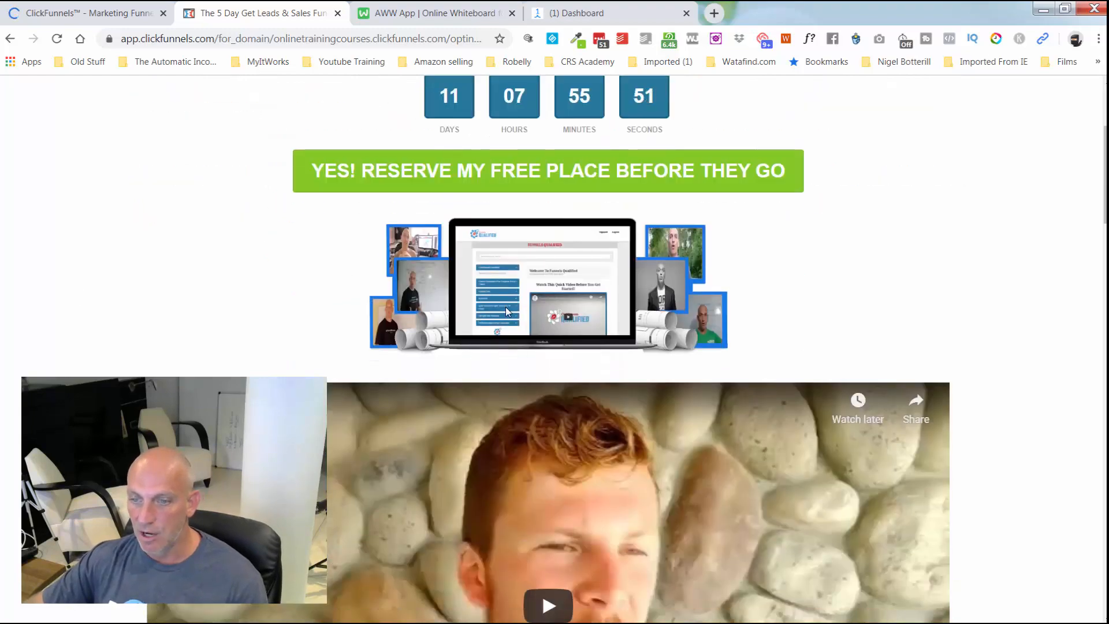
{"action": "scroll", "coordinate": [560, 294], "scroll_direction": "down", "scroll_amount": 5}
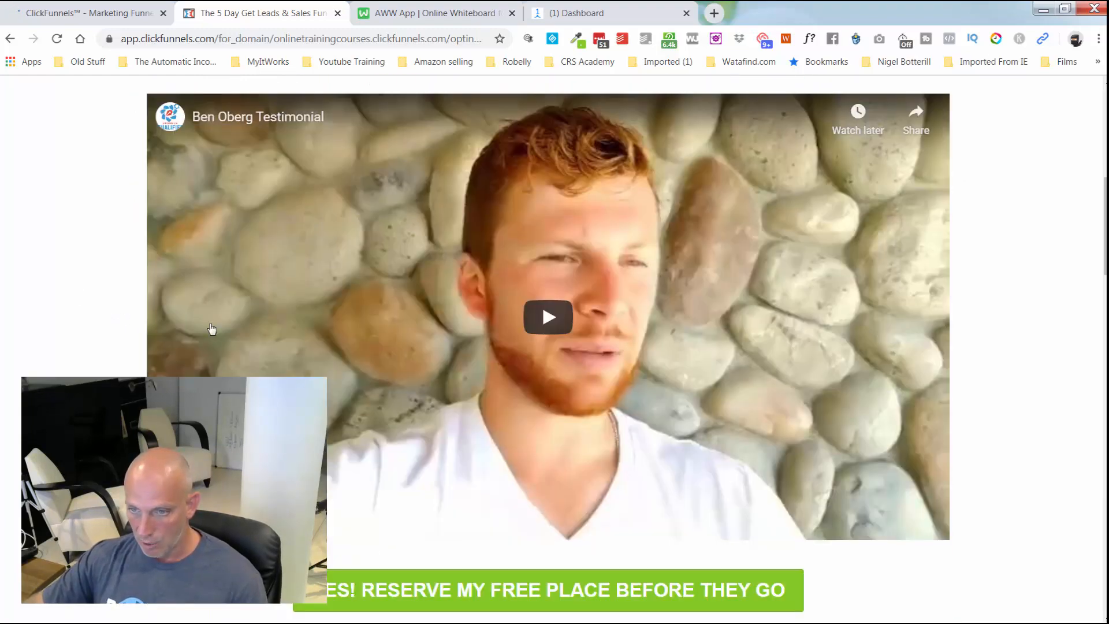
{"action": "left_click", "coordinate": [560, 327]}
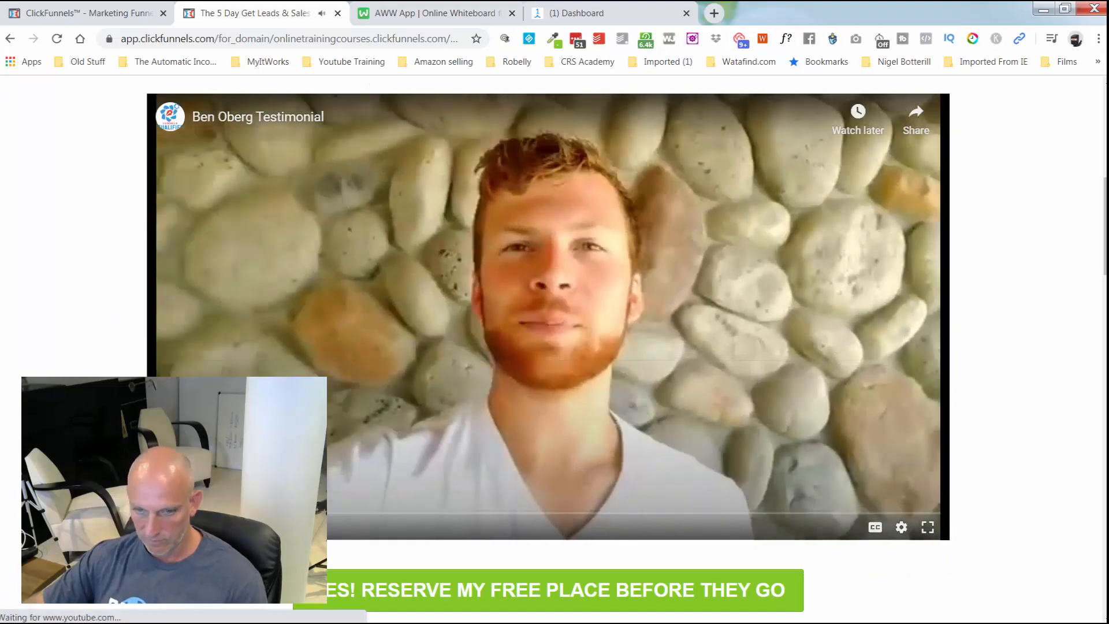
{"action": "scroll", "coordinate": [276, 257], "scroll_direction": "down", "scroll_amount": 10}
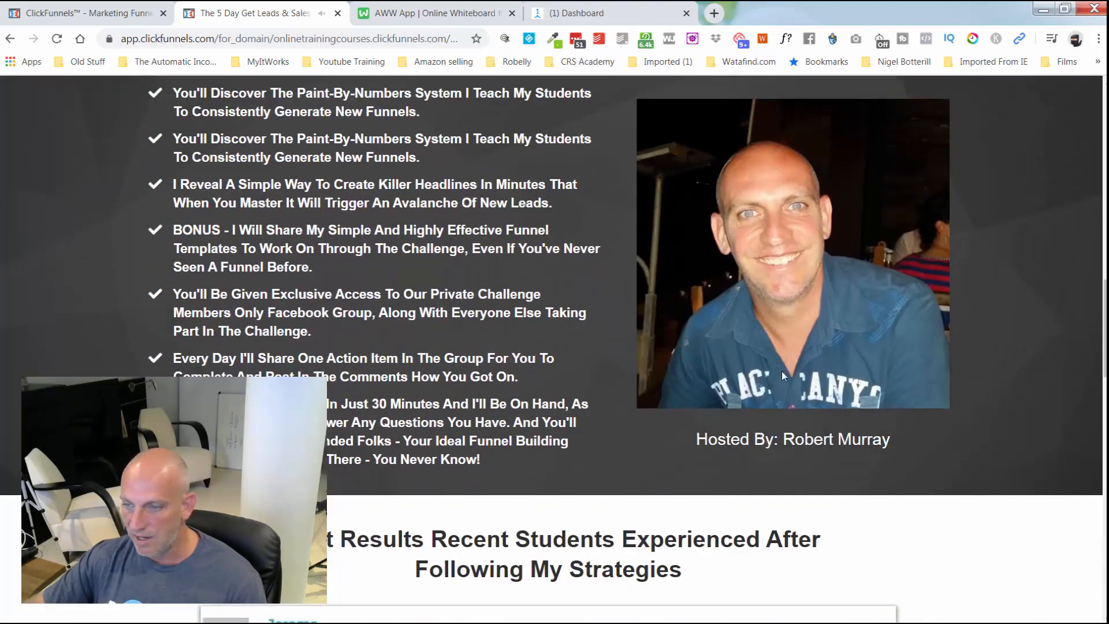
{"action": "scroll", "coordinate": [816, 355], "scroll_direction": "down", "scroll_amount": 5}
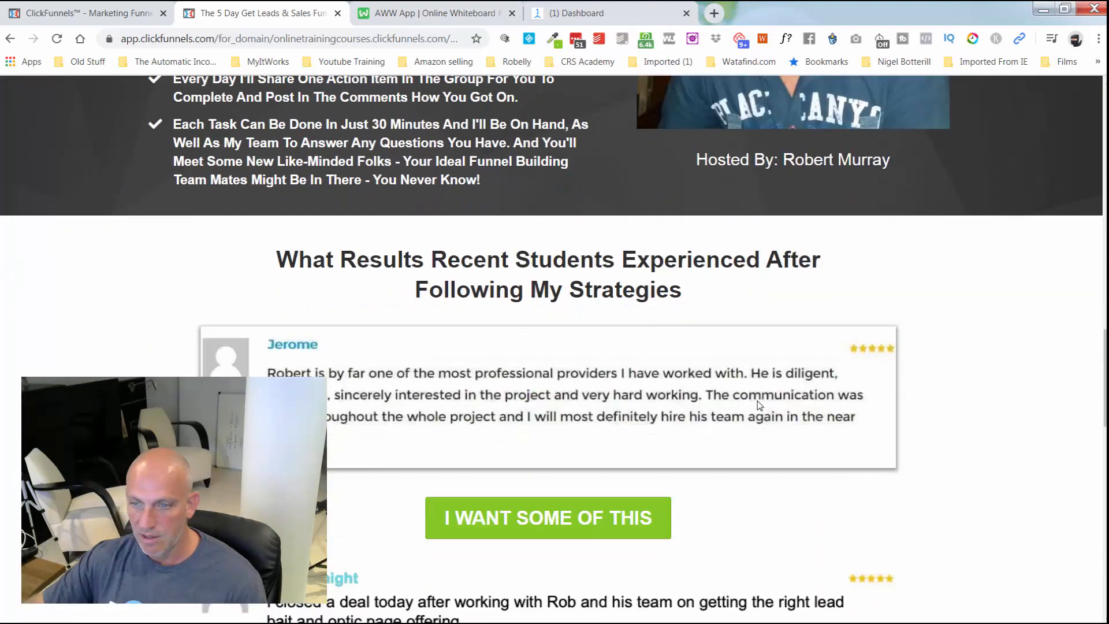
{"action": "scroll", "coordinate": [426, 403], "scroll_direction": "down", "scroll_amount": 14}
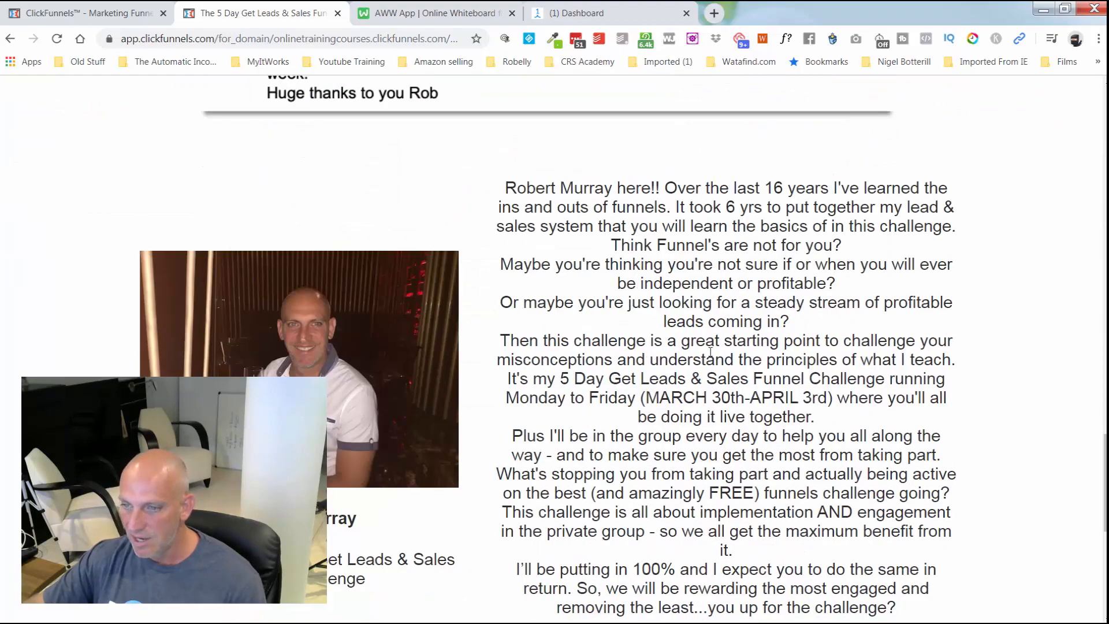
{"action": "scroll", "coordinate": [710, 351], "scroll_direction": "down", "scroll_amount": 3}
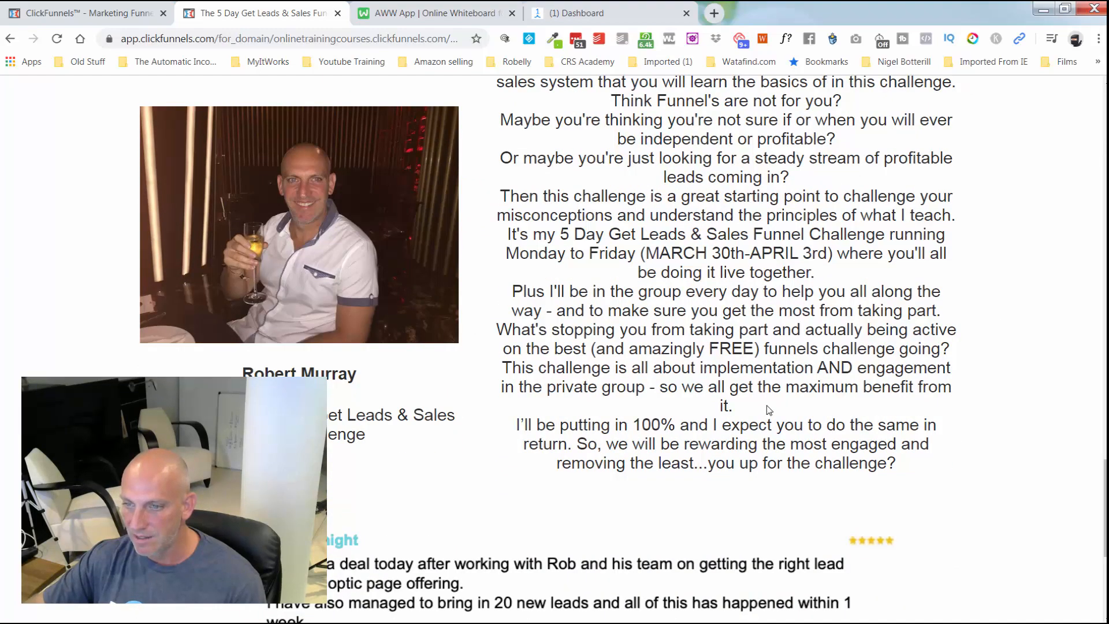
{"action": "scroll", "coordinate": [500, 422], "scroll_direction": "down", "scroll_amount": 6}
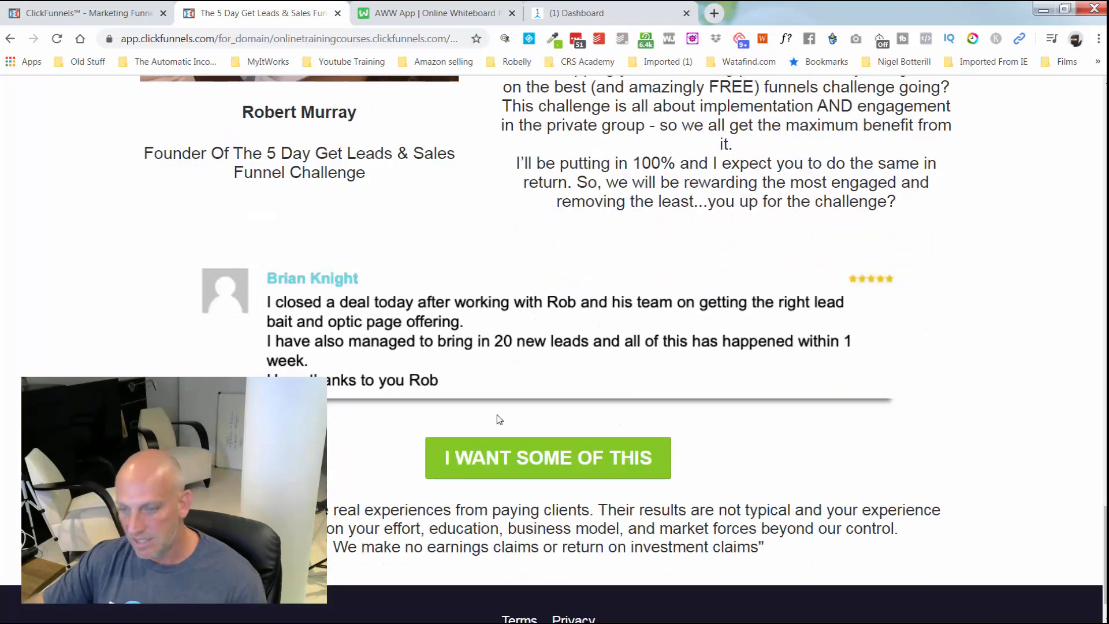
{"action": "scroll", "coordinate": [495, 416], "scroll_direction": "up", "scroll_amount": 1}
{"action": "scroll", "coordinate": [569, 434], "scroll_direction": "down", "scroll_amount": 1}
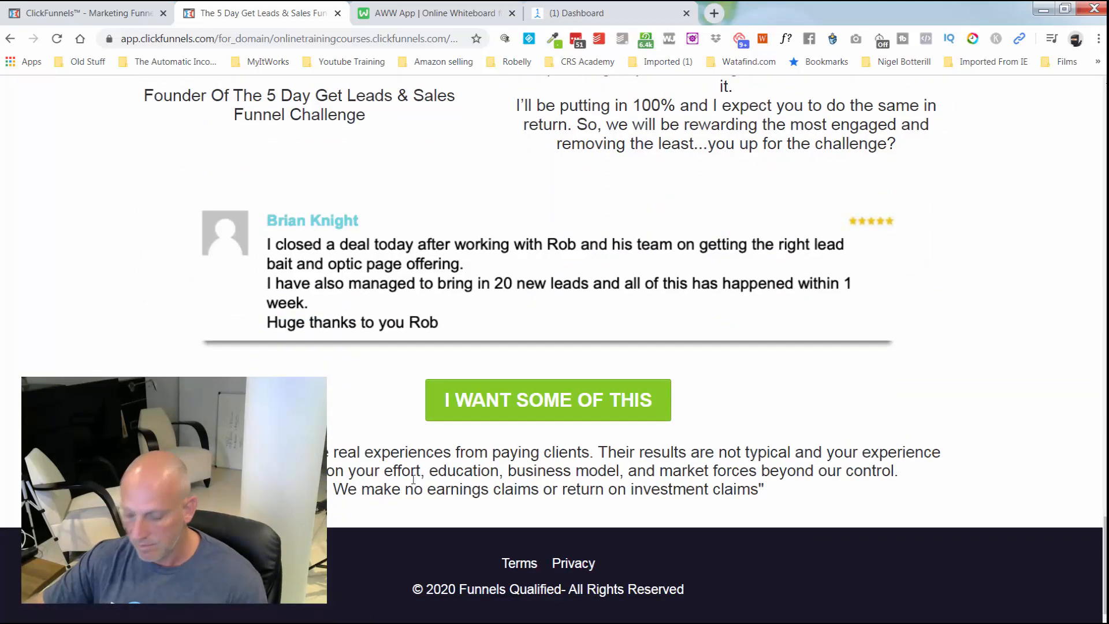
Preview the Challenge Demo funnel's Thank You page, briefly play its video and check the content down to the GET LINK button
{"action": "left_click", "coordinate": [107, 17]}
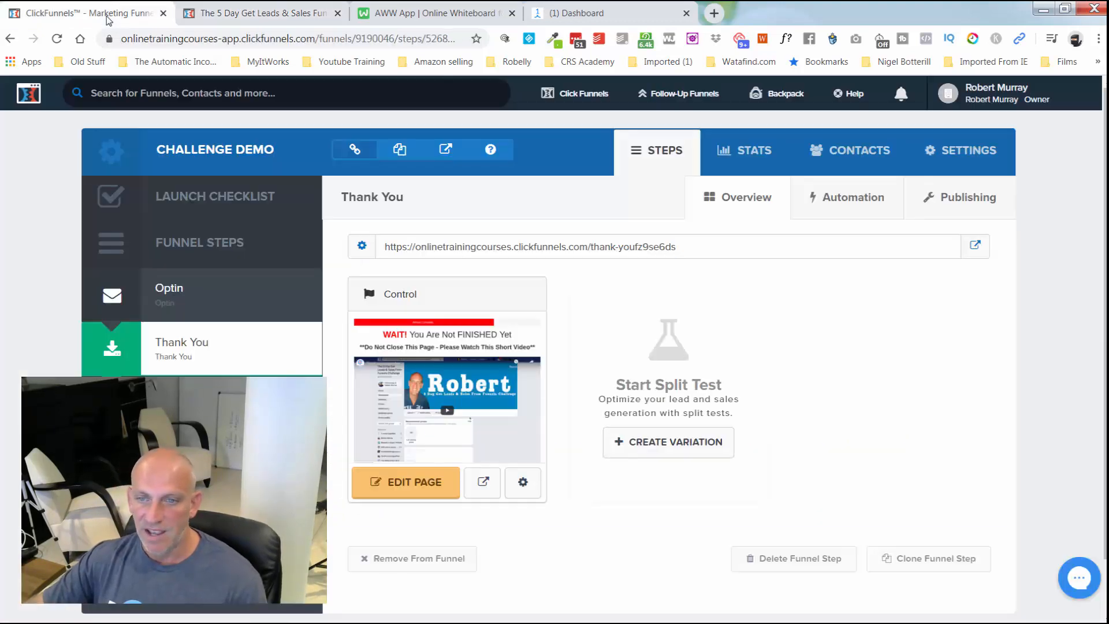
{"action": "left_click", "coordinate": [484, 484]}
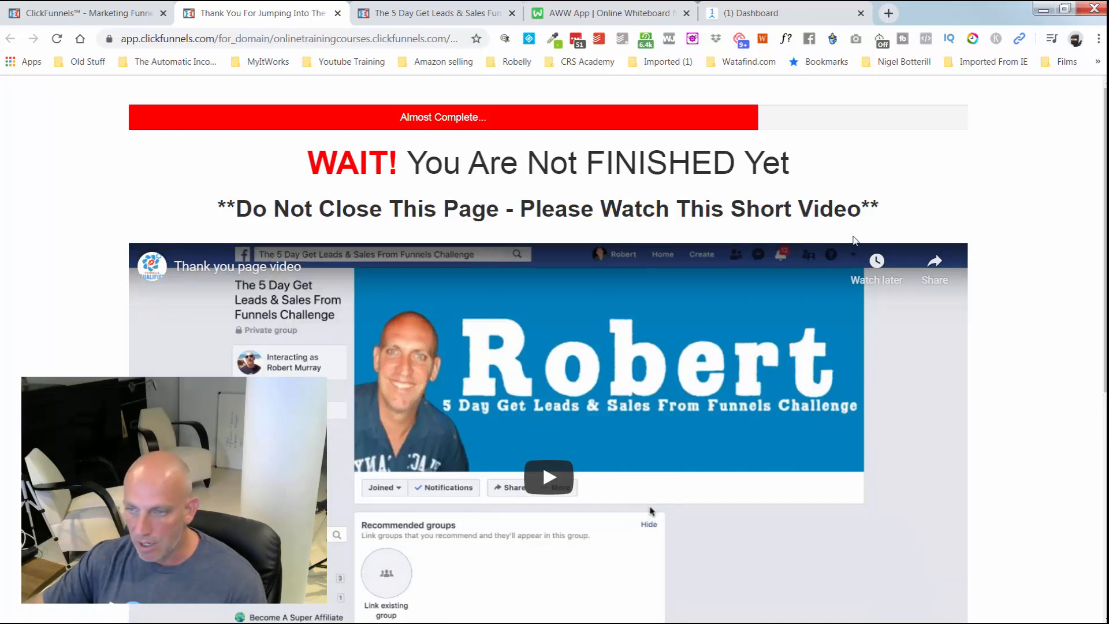
{"action": "scroll", "coordinate": [855, 240], "scroll_direction": "down", "scroll_amount": 3}
{"action": "left_click", "coordinate": [584, 289]}
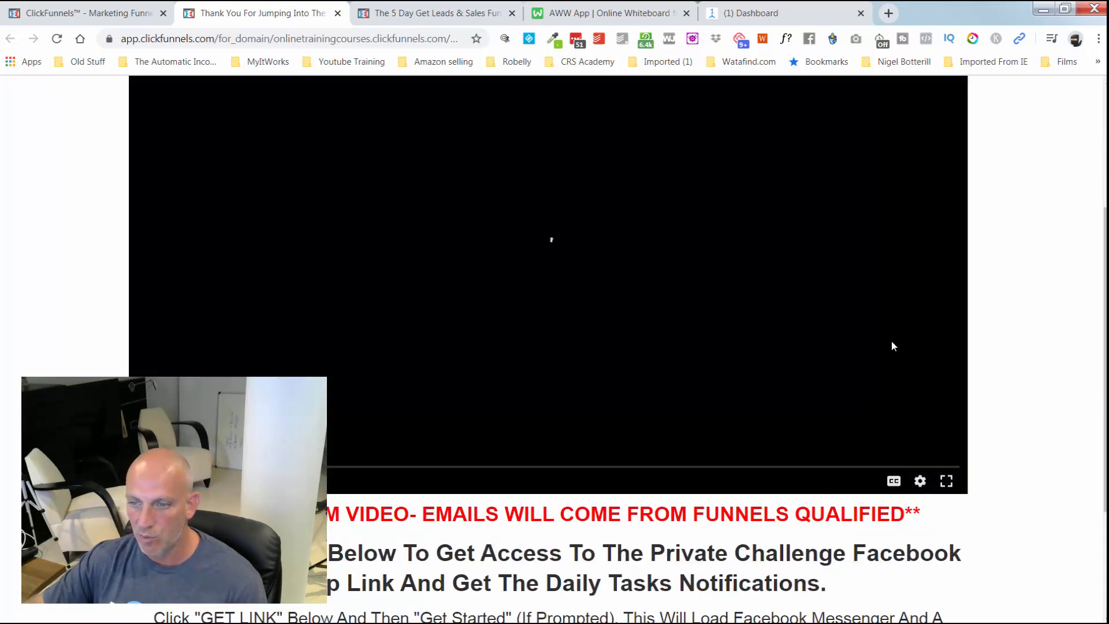
{"action": "scroll", "coordinate": [999, 345], "scroll_direction": "up", "scroll_amount": 1}
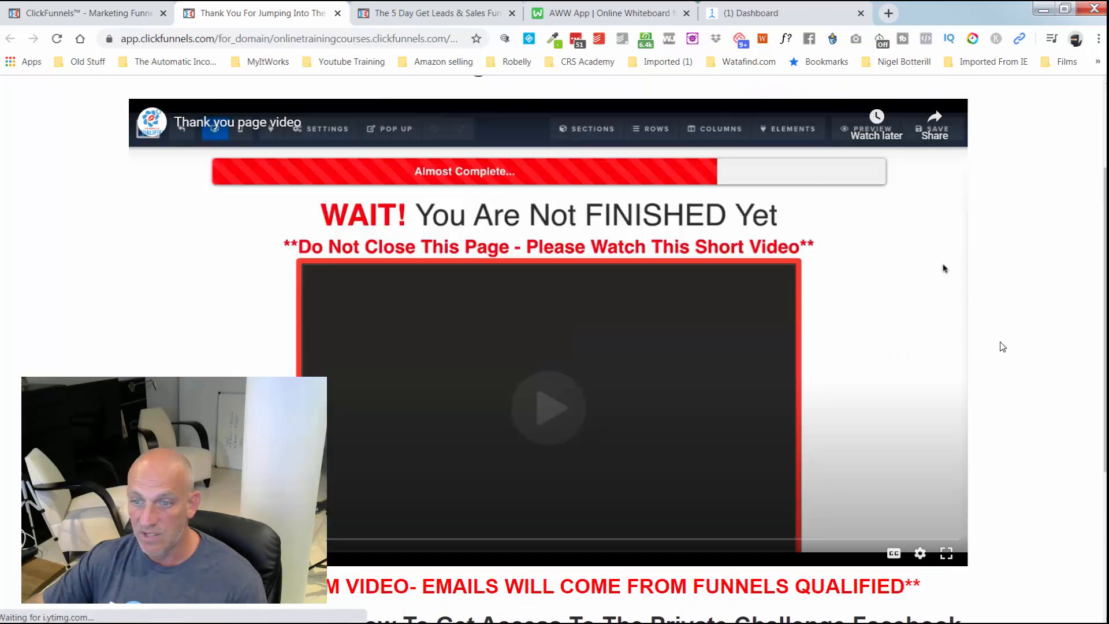
{"action": "left_click", "coordinate": [671, 374]}
{"action": "scroll", "coordinate": [643, 357], "scroll_direction": "down", "scroll_amount": 4}
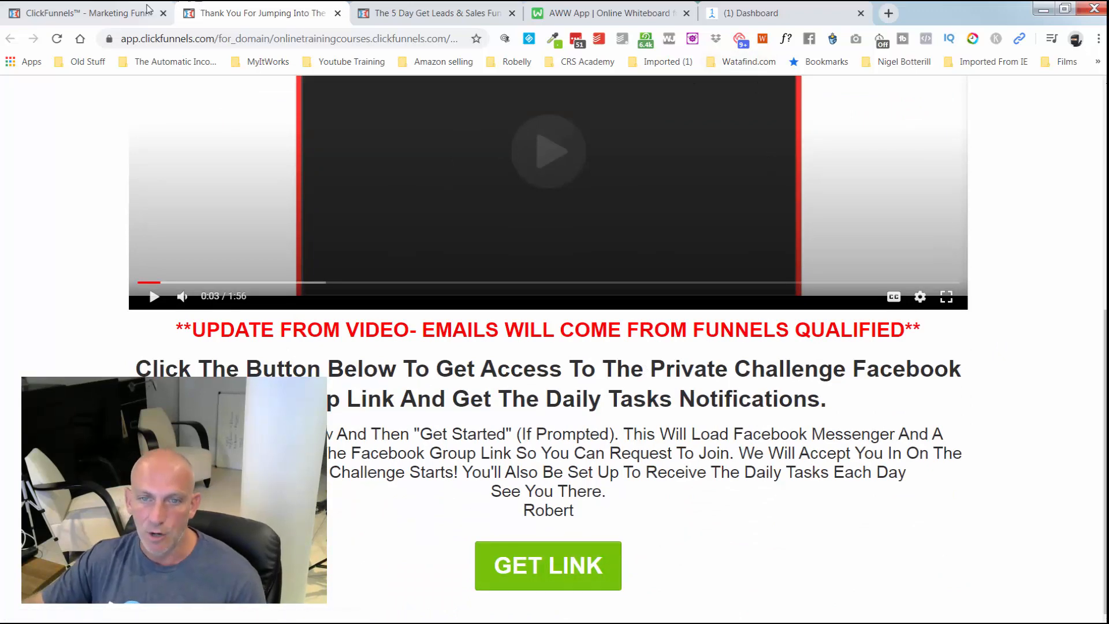
Return to the Challenge Demo funnel and open the Optin step's page for editing
{"action": "left_click", "coordinate": [112, 17]}
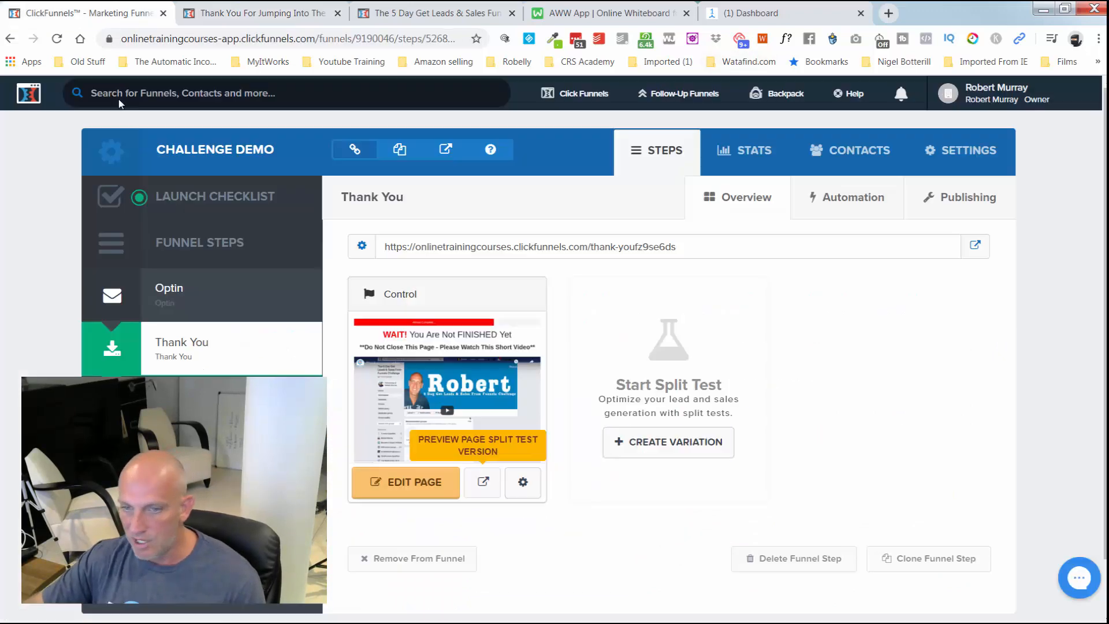
{"action": "left_click", "coordinate": [219, 299]}
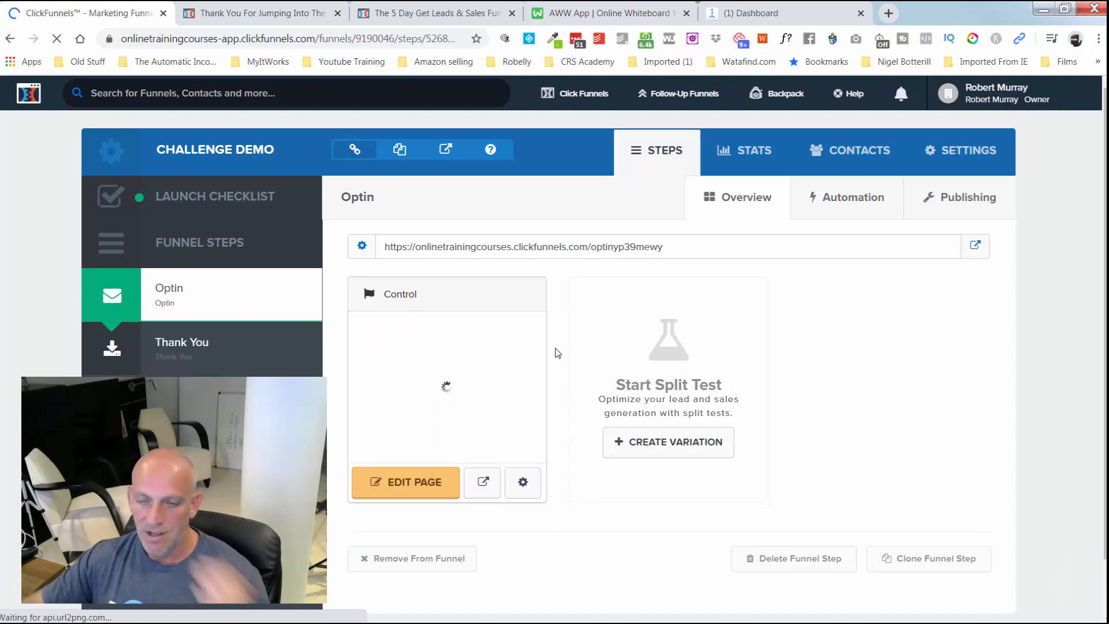
{"action": "left_click", "coordinate": [439, 481]}
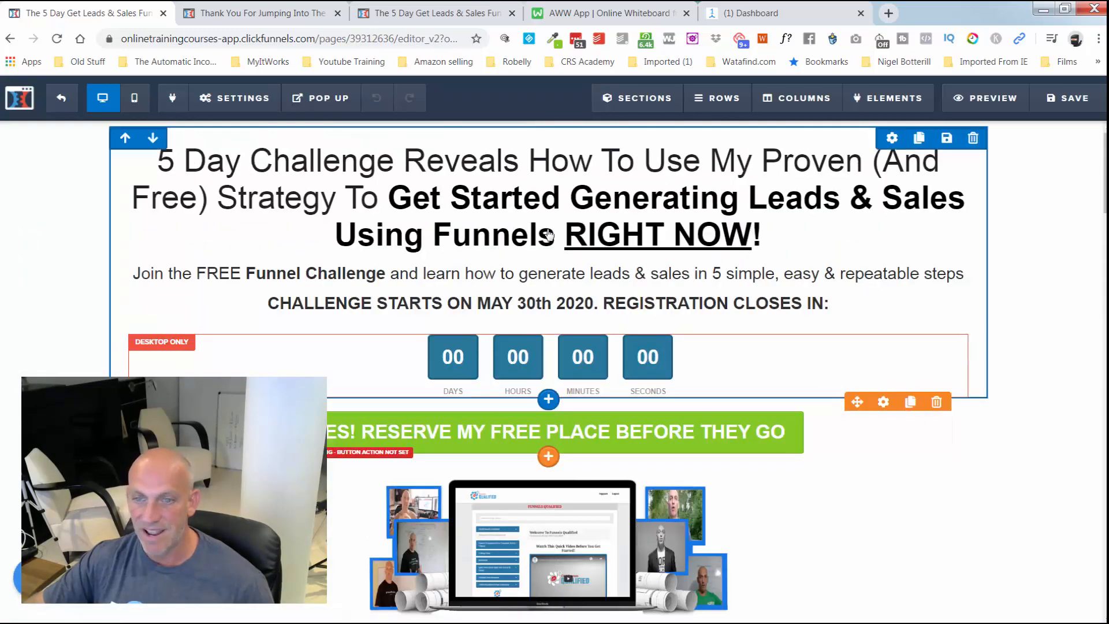
Show the opt-in page's pop-up and add a one-column row to it
{"action": "mouse_move", "coordinate": [346, 110]}
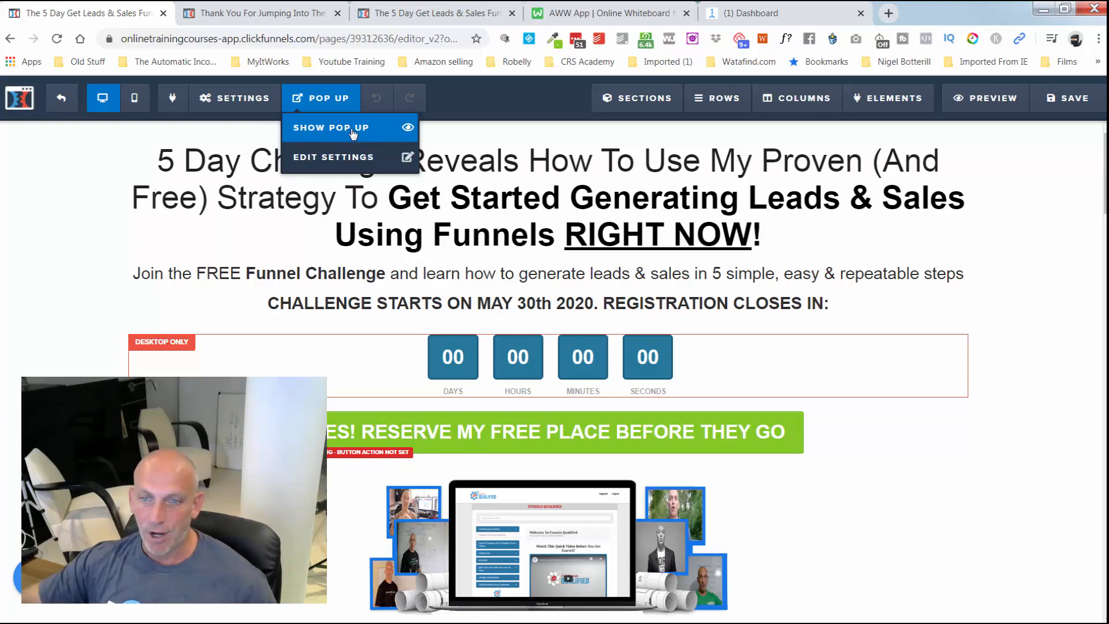
{"action": "left_click", "coordinate": [352, 133]}
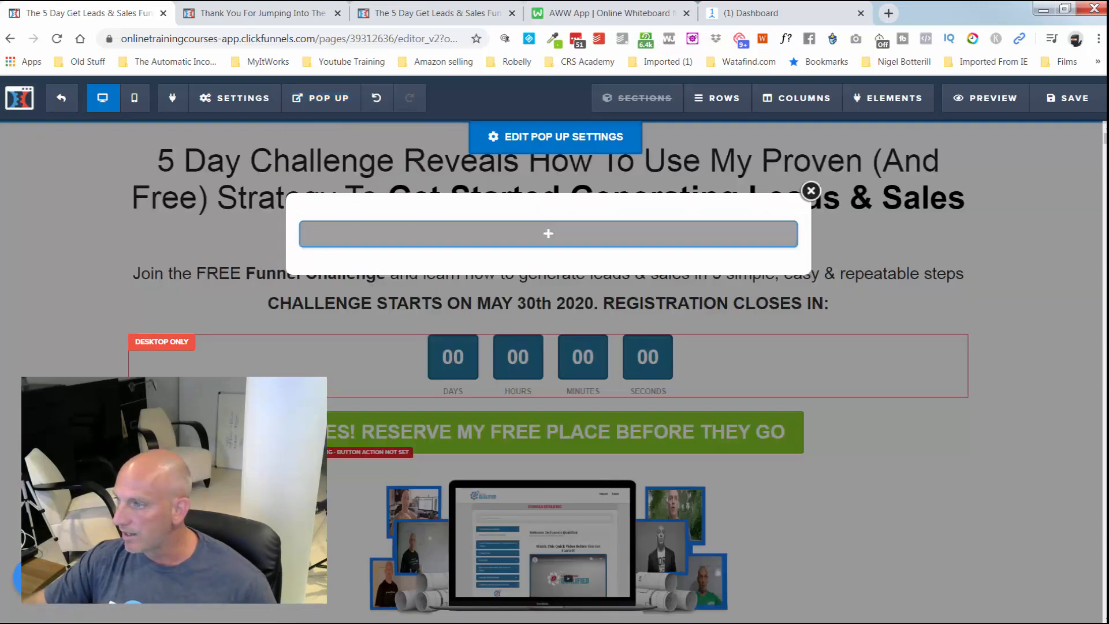
{"action": "left_click", "coordinate": [571, 231]}
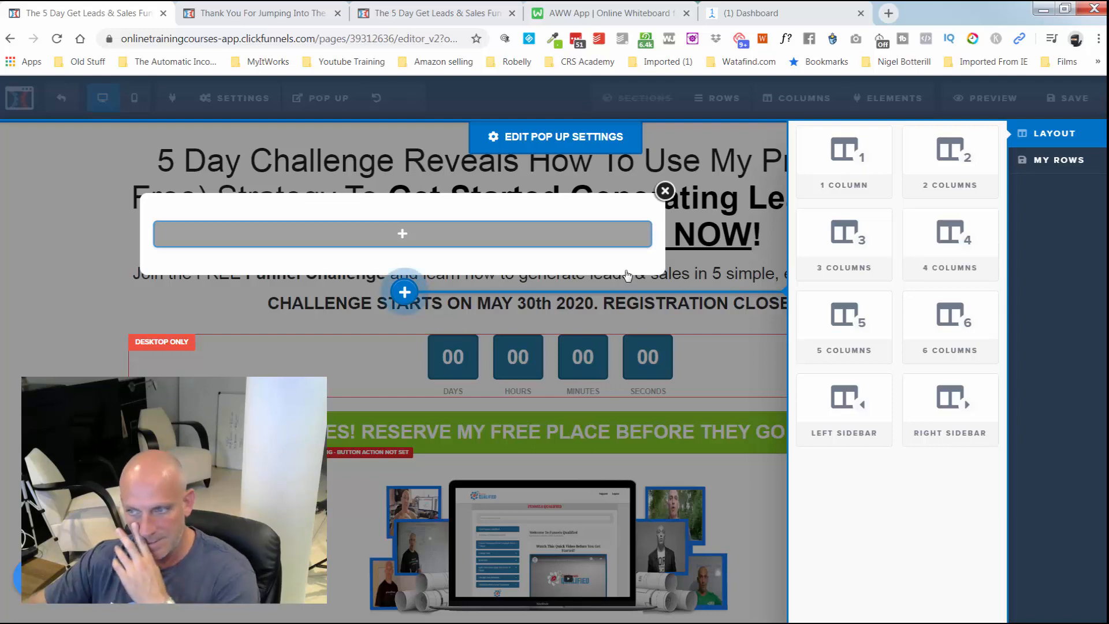
{"action": "left_click", "coordinate": [849, 169]}
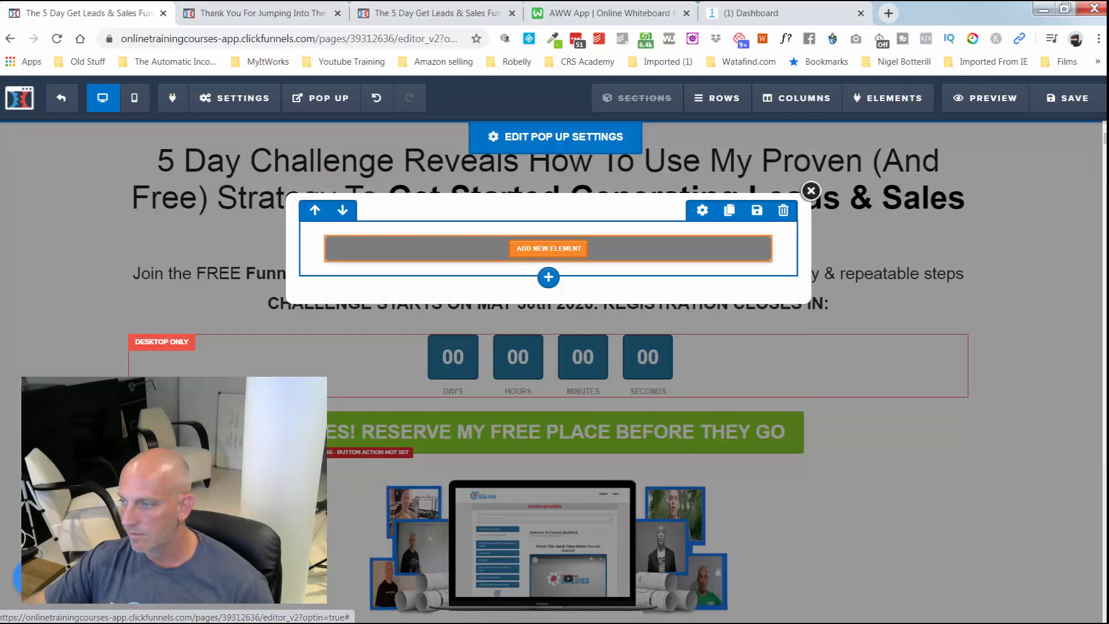
Add a sub-headline to the pop-up's row with the text "One Last Step..."
{"action": "left_click", "coordinate": [569, 249]}
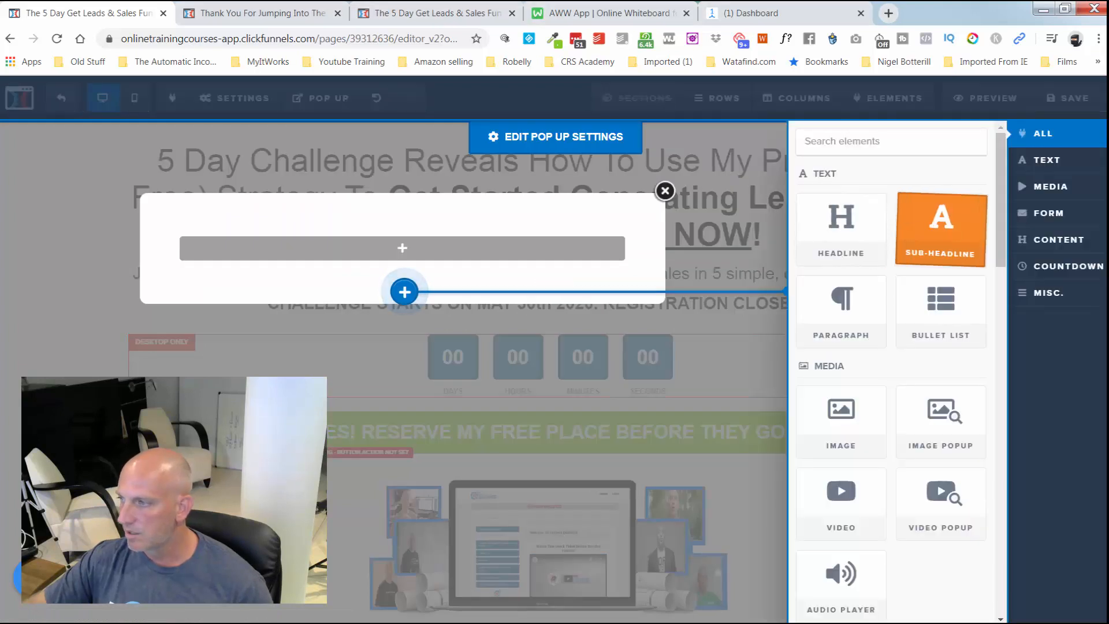
{"action": "left_click", "coordinate": [906, 232]}
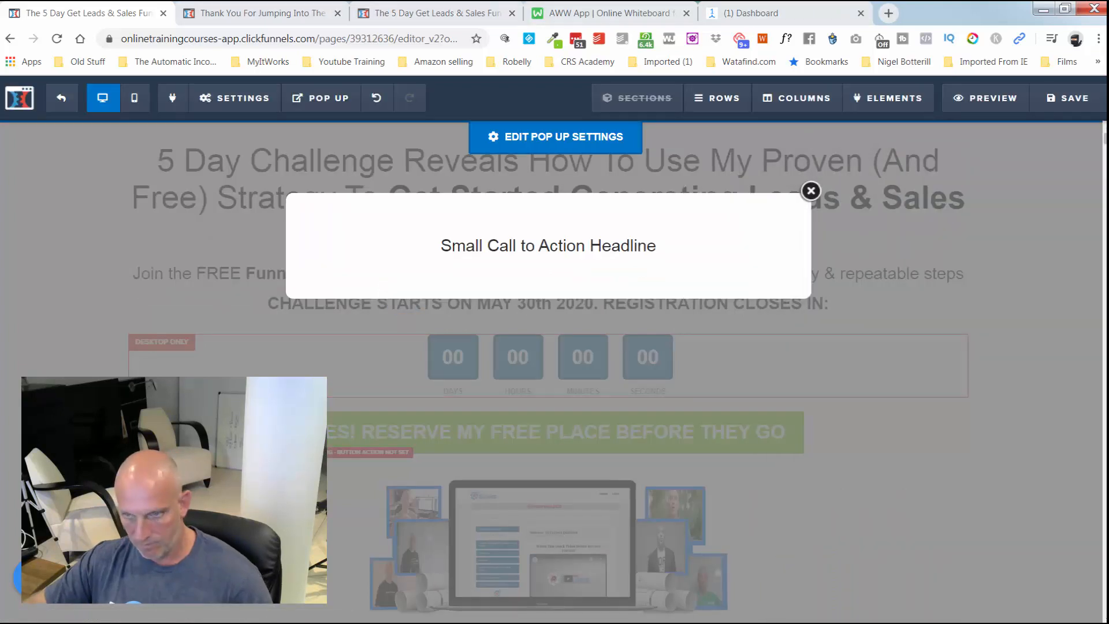
{"action": "left_click", "coordinate": [519, 253]}
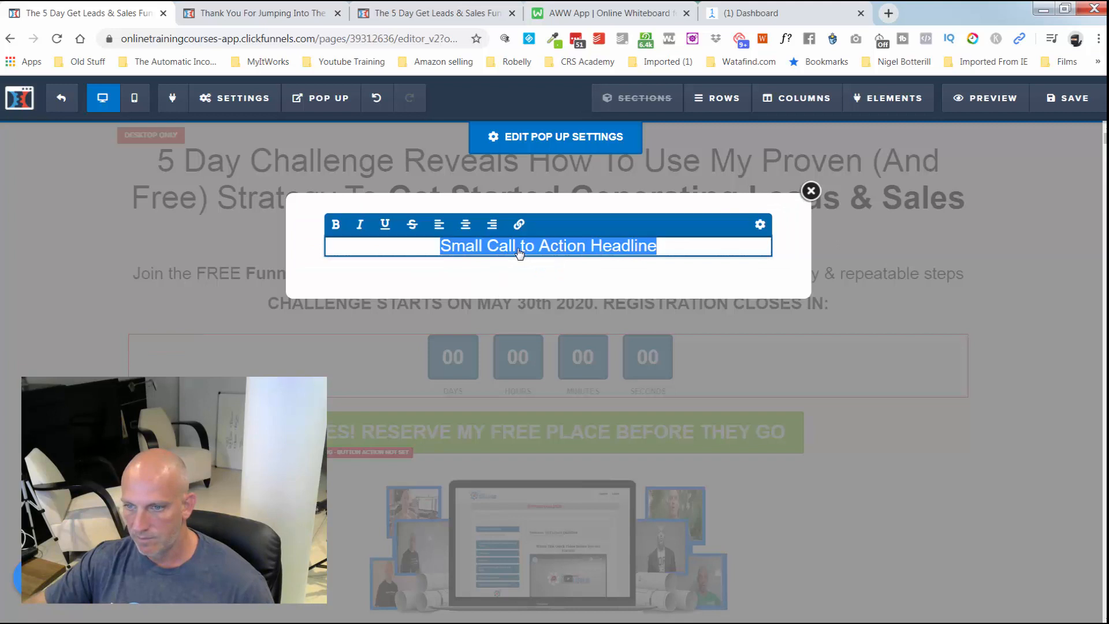
{"action": "type", "text": "One Last Step..."}
Make the "One Last Step..." sub-headline bold and set its font size to 30
{"action": "triple_click", "coordinate": [518, 248]}
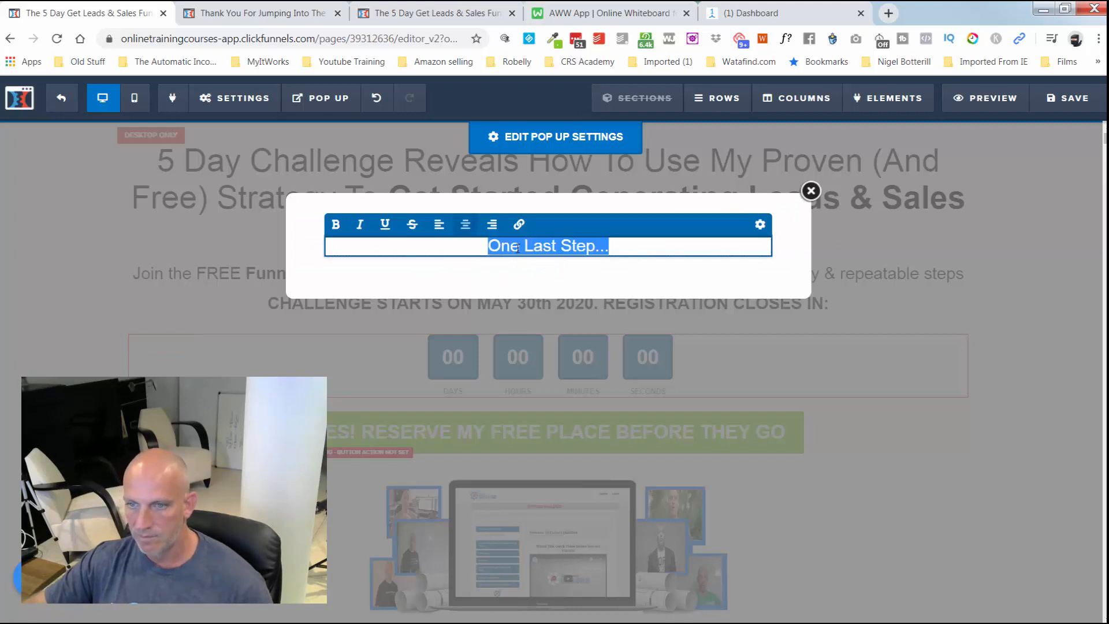
{"action": "left_click", "coordinate": [334, 224]}
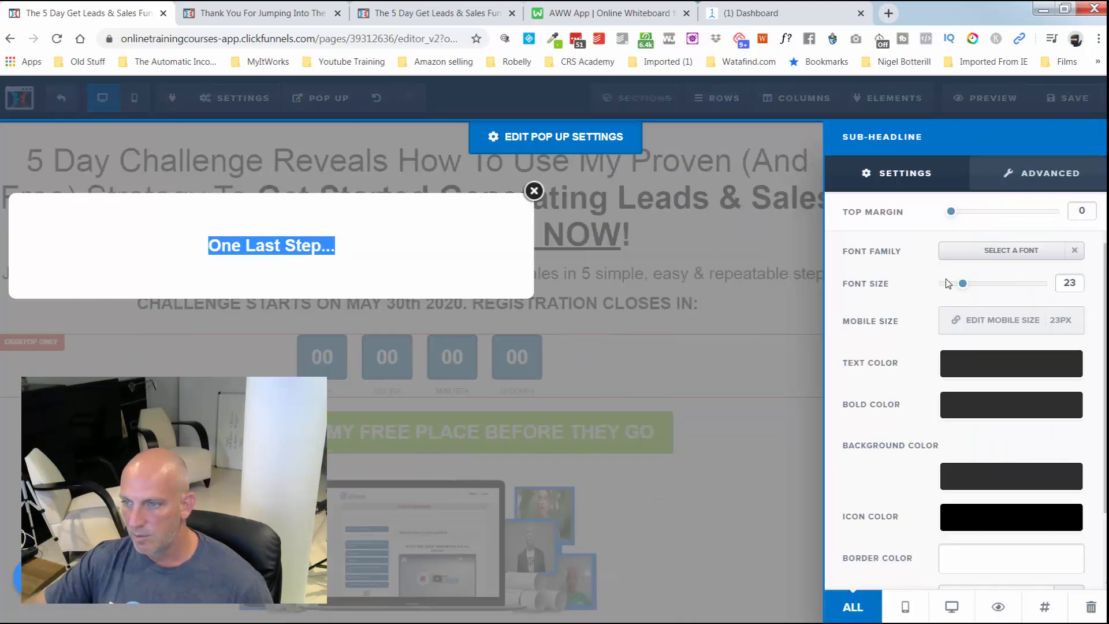
{"action": "left_click_drag", "start_coordinate": [963, 283], "coordinate": [973, 283]}
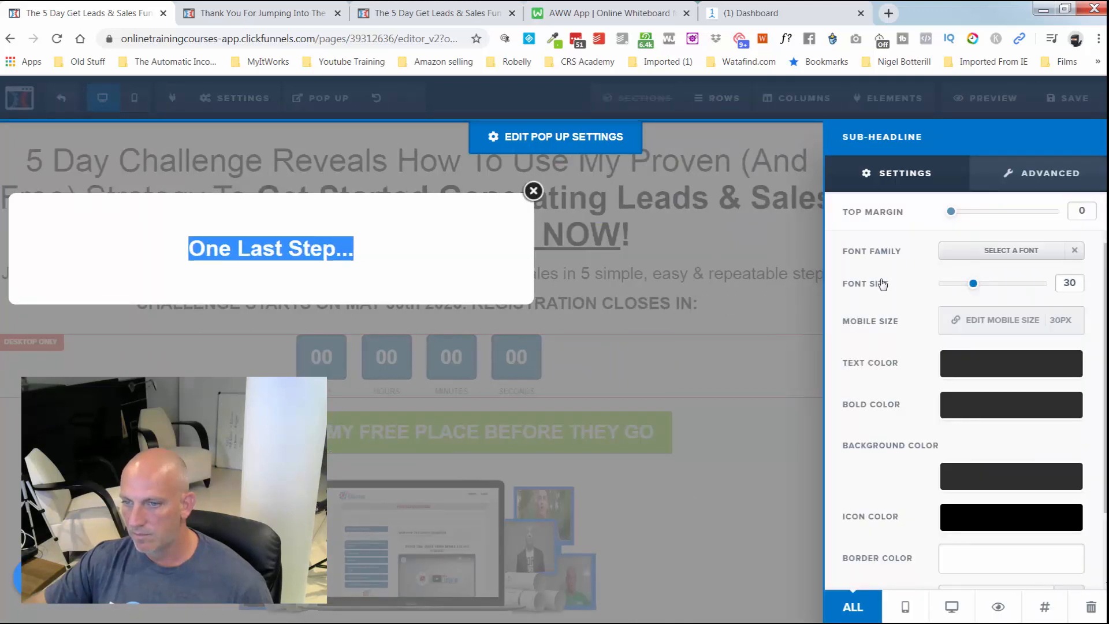
{"action": "left_click", "coordinate": [443, 264]}
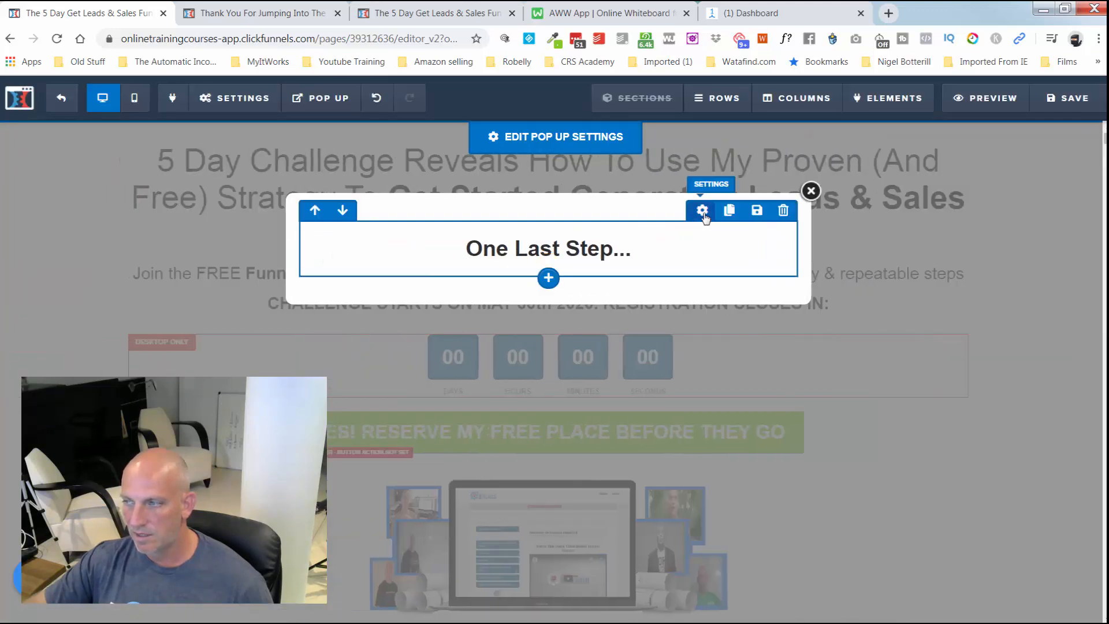
Set the top and bottom padding of the pop-up's one-column row to 10
{"action": "left_click", "coordinate": [703, 211]}
{"action": "scroll", "coordinate": [959, 497], "scroll_direction": "down", "scroll_amount": 1}
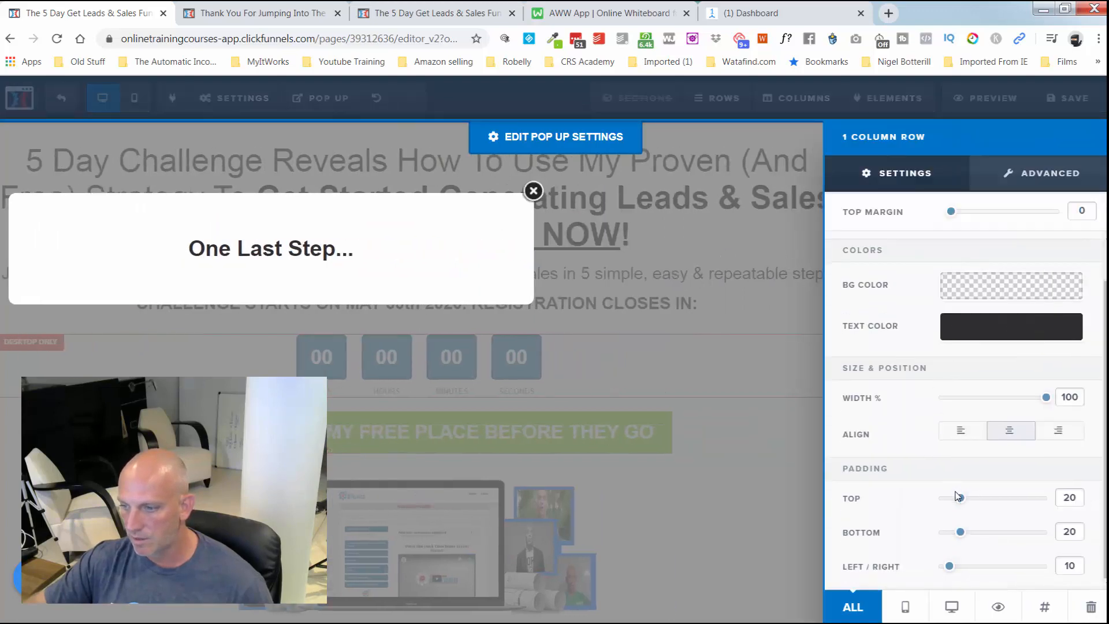
{"action": "left_click_drag", "start_coordinate": [961, 500], "coordinate": [942, 527]}
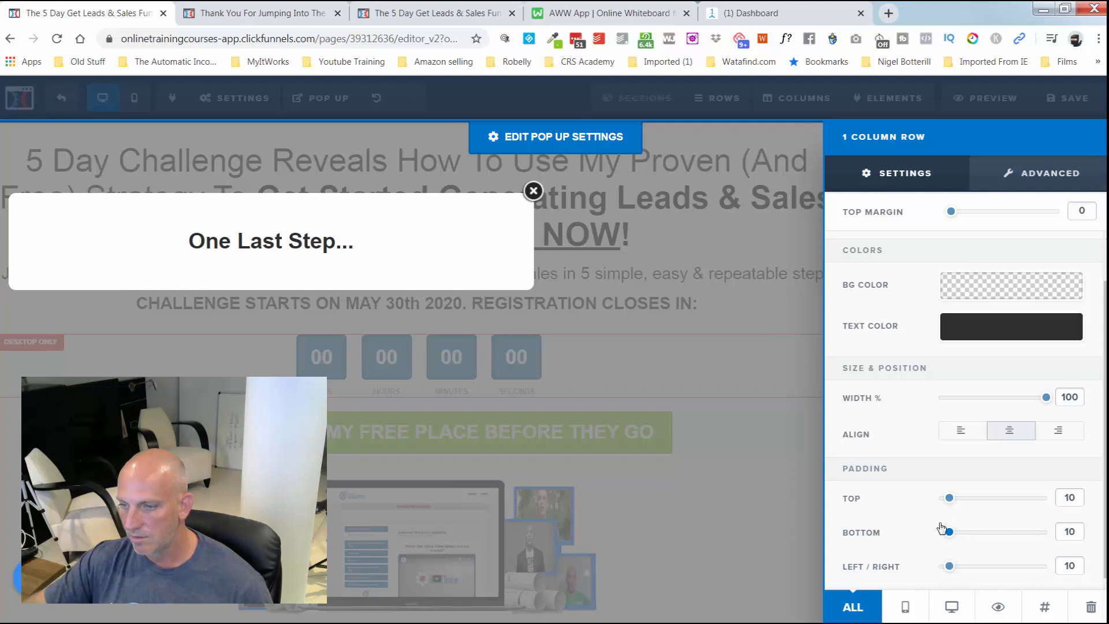
{"action": "left_click", "coordinate": [368, 238]}
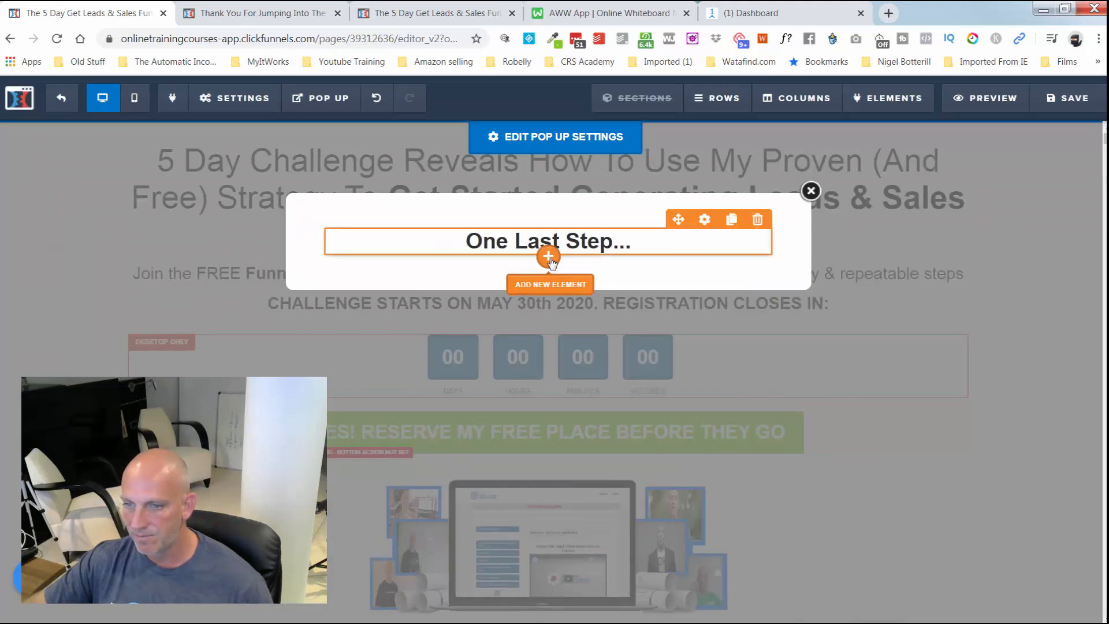
Add a progress bar beneath the "One Last Step..." sub-headline in the pop-up and open its settings
{"action": "left_click", "coordinate": [549, 257]}
{"action": "scroll", "coordinate": [847, 370], "scroll_direction": "down", "scroll_amount": 6}
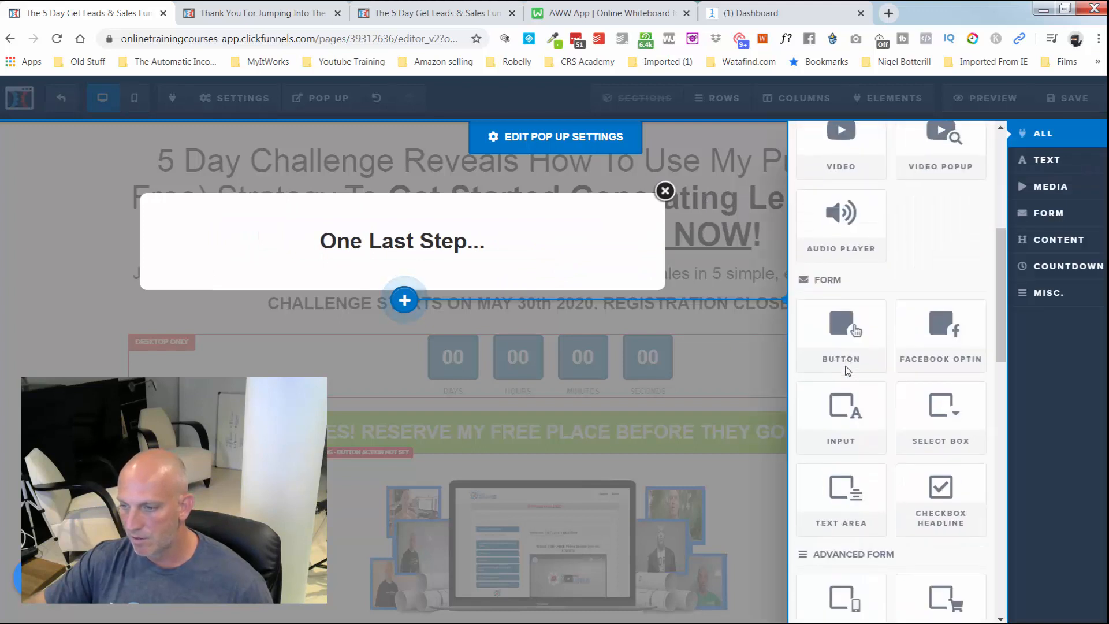
{"action": "scroll", "coordinate": [846, 370], "scroll_direction": "down", "scroll_amount": 5}
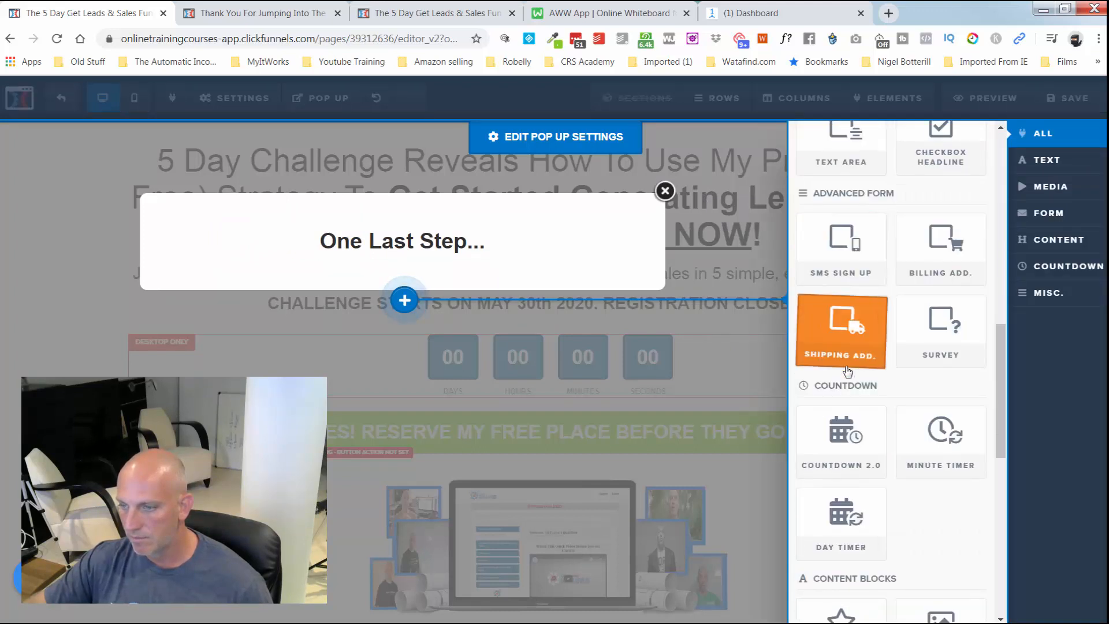
{"action": "left_click", "coordinate": [941, 575]}
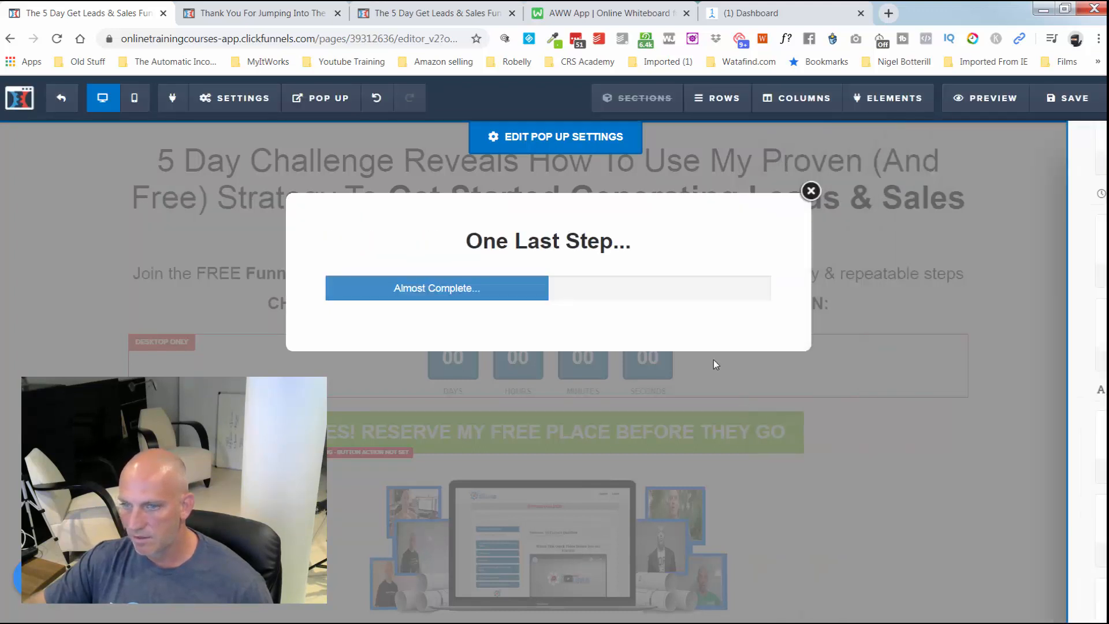
{"action": "left_click", "coordinate": [590, 291]}
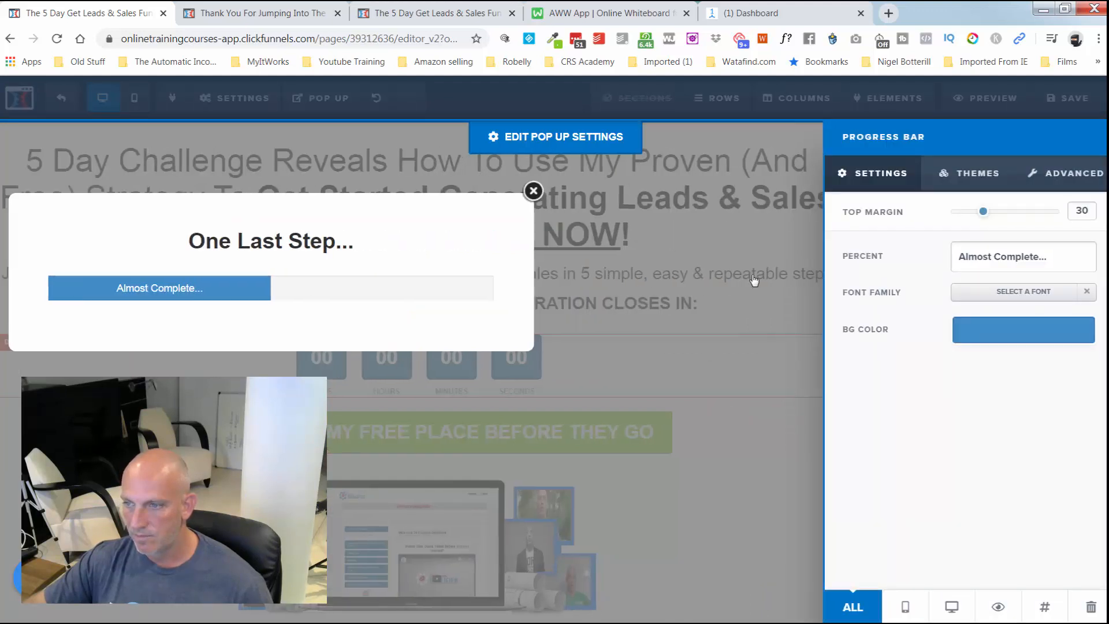
Change the pop-up progress bar's text to "50% Complete..."
{"action": "double_click", "coordinate": [995, 261]}
{"action": "double_click", "coordinate": [976, 256]}
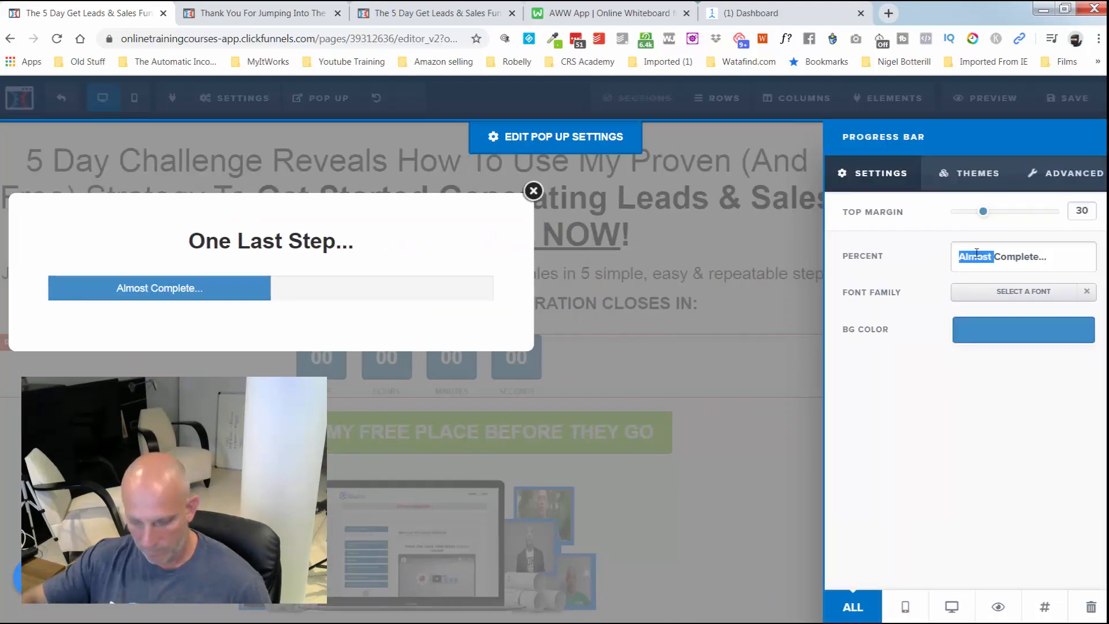
{"action": "type", "text": "50&"}
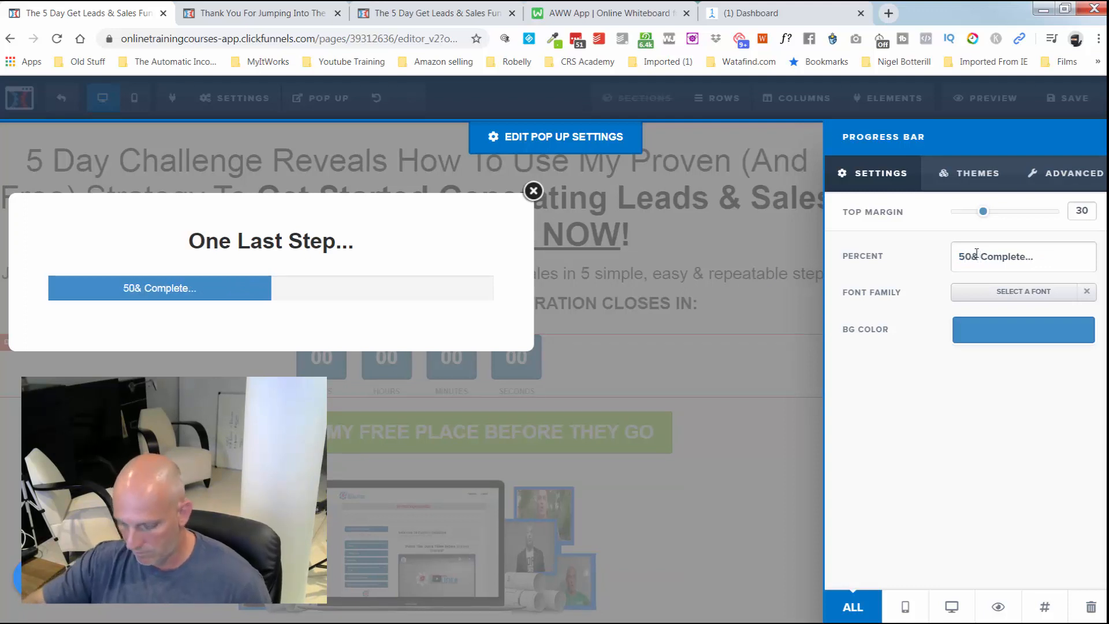
{"action": "key", "text": "BackSpace"}
{"action": "key", "text": "BackSpace"}
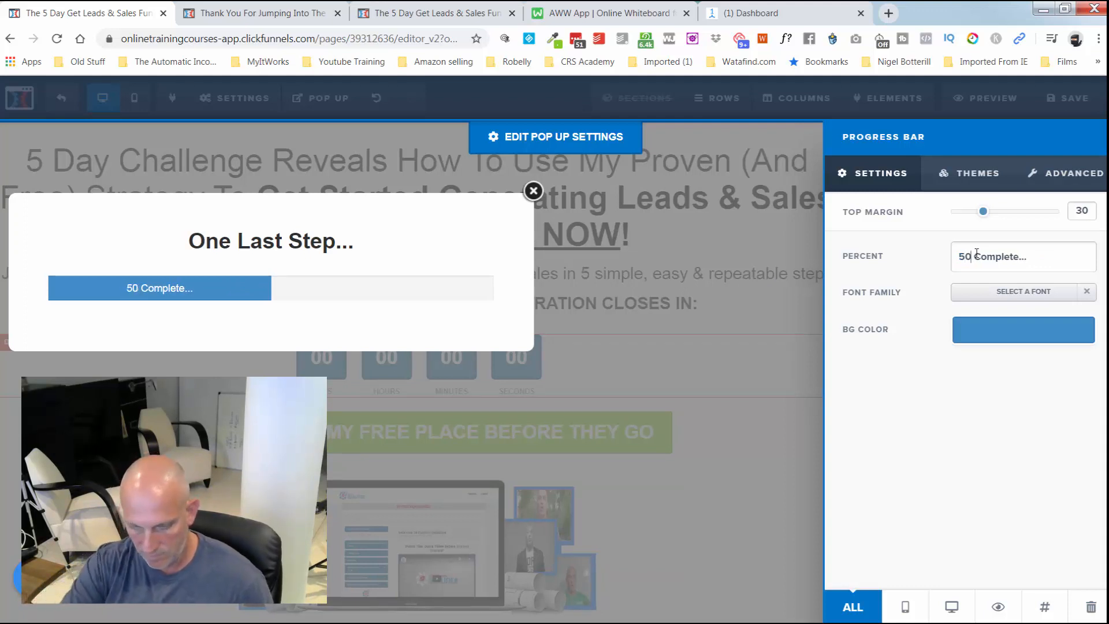
{"action": "type", "text": "%"}
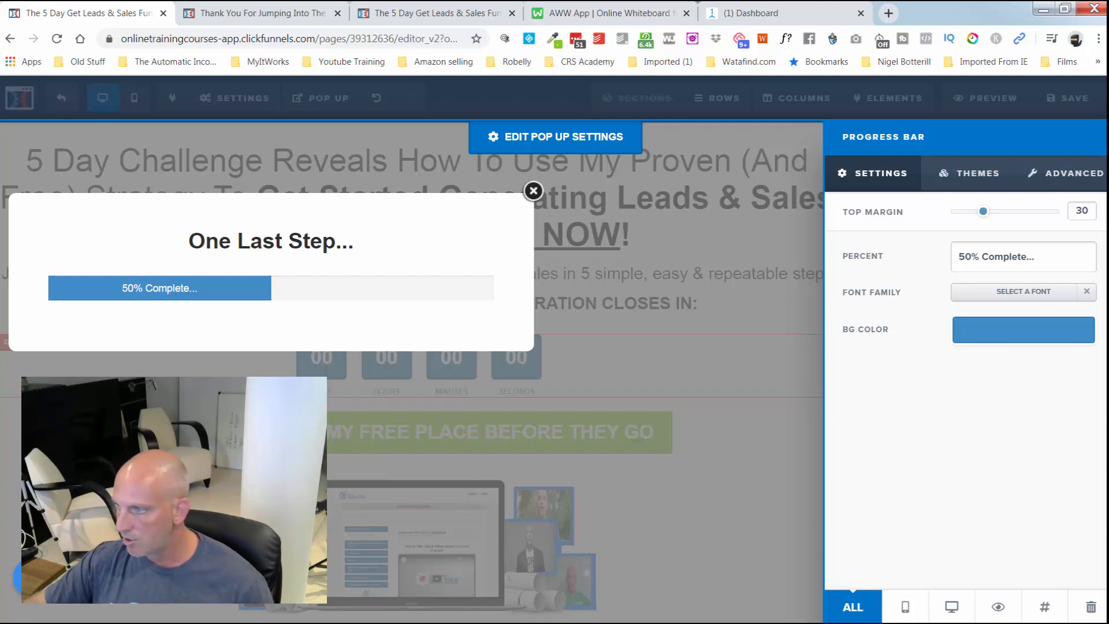
Set the progress bar's background color to the recently used green #73c208
{"action": "left_click", "coordinate": [1022, 337]}
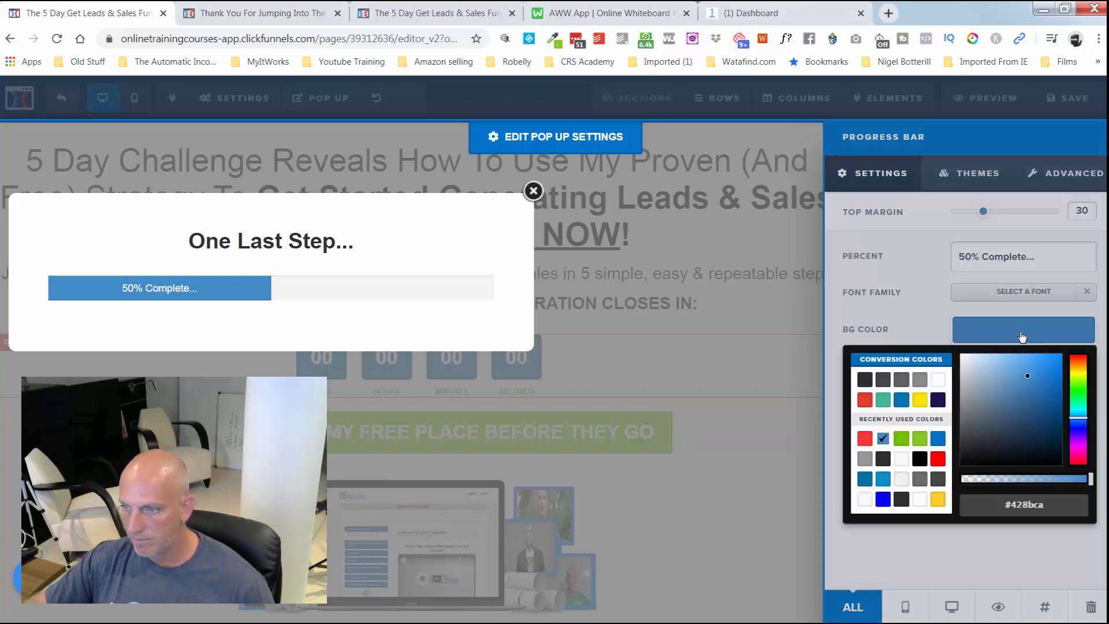
{"action": "left_click", "coordinate": [1025, 498]}
{"action": "left_click", "coordinate": [901, 438]}
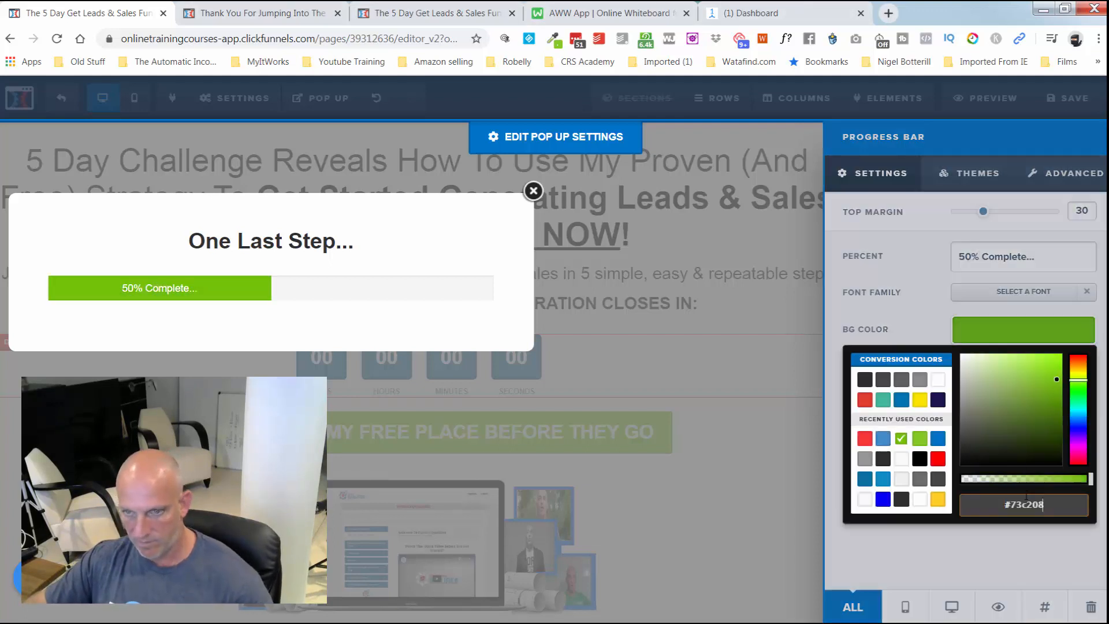
Apply the Animated Stripes theme to the progress bar
{"action": "left_click", "coordinate": [973, 178]}
{"action": "left_click", "coordinate": [970, 175]}
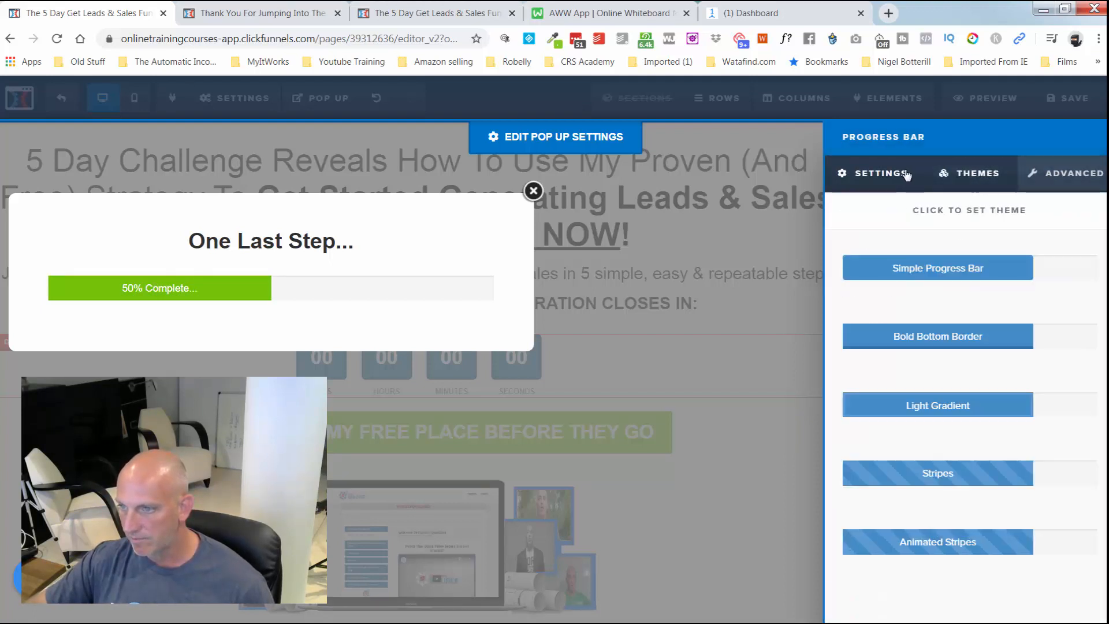
{"action": "left_click", "coordinate": [907, 175]}
{"action": "left_click", "coordinate": [970, 176]}
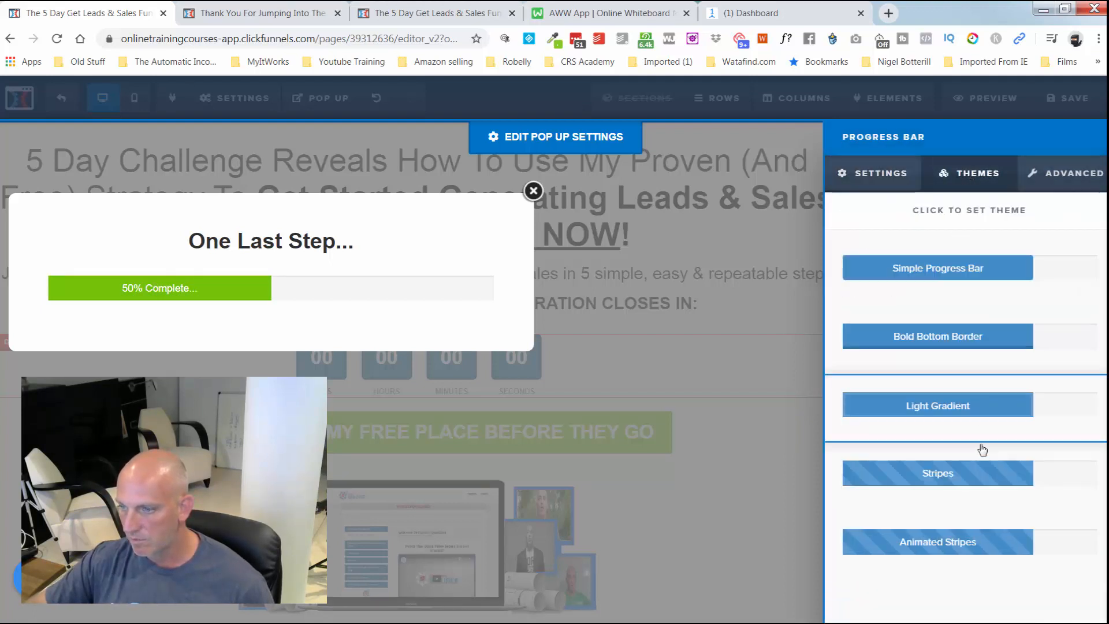
{"action": "left_click", "coordinate": [983, 550]}
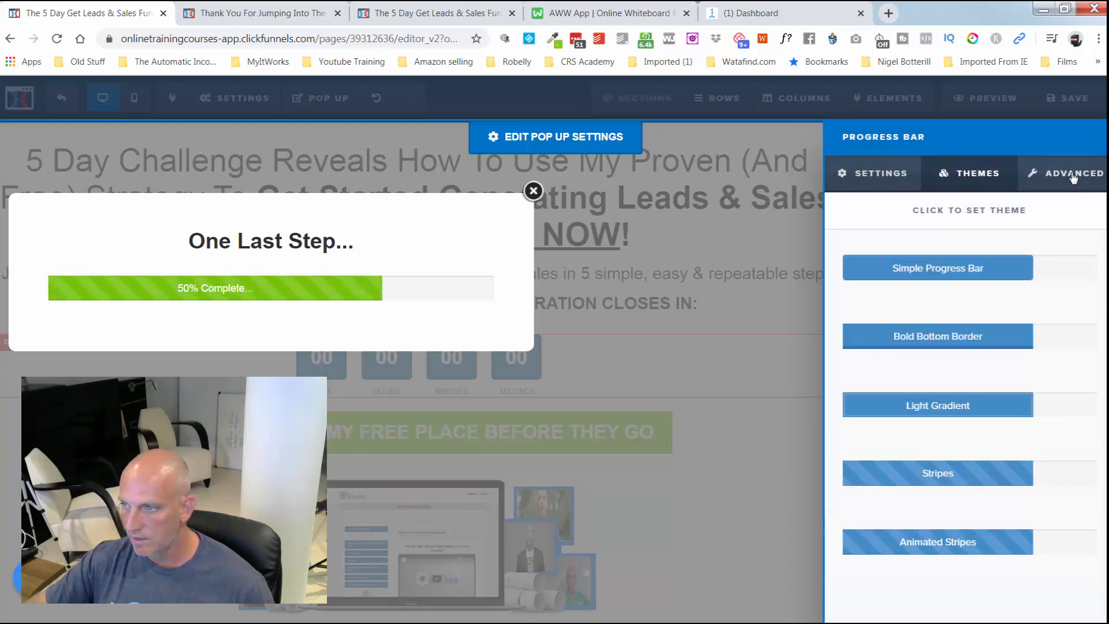
Set the progress bar's percent width to 50 Percent and its top margin to 10
{"action": "left_click", "coordinate": [1073, 178]}
{"action": "left_click", "coordinate": [1011, 255]}
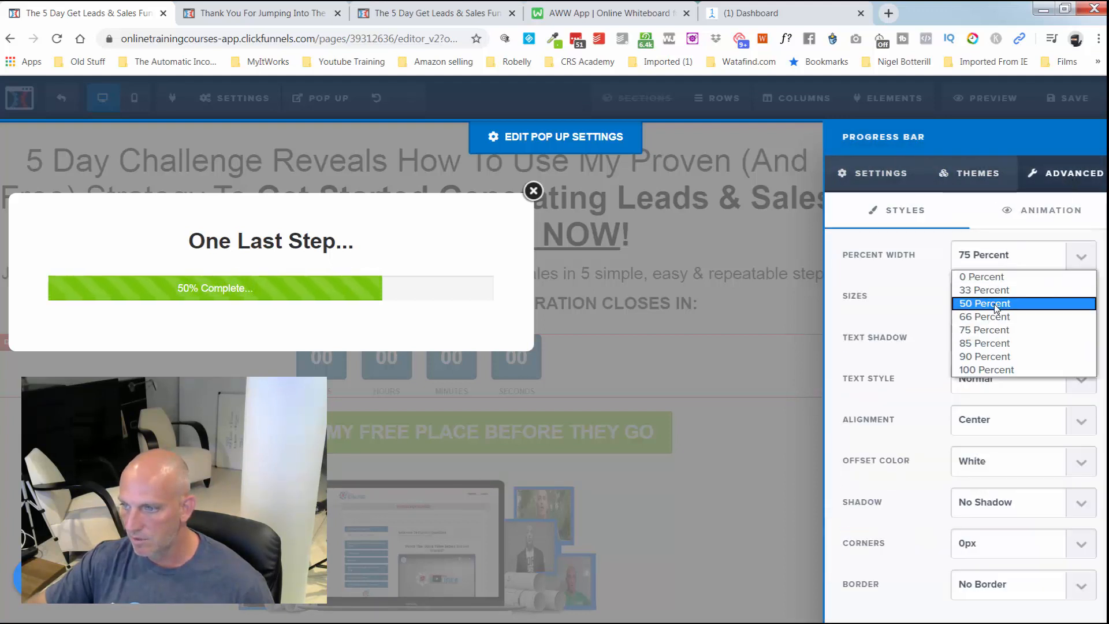
{"action": "left_click", "coordinate": [996, 305]}
{"action": "left_click", "coordinate": [901, 176]}
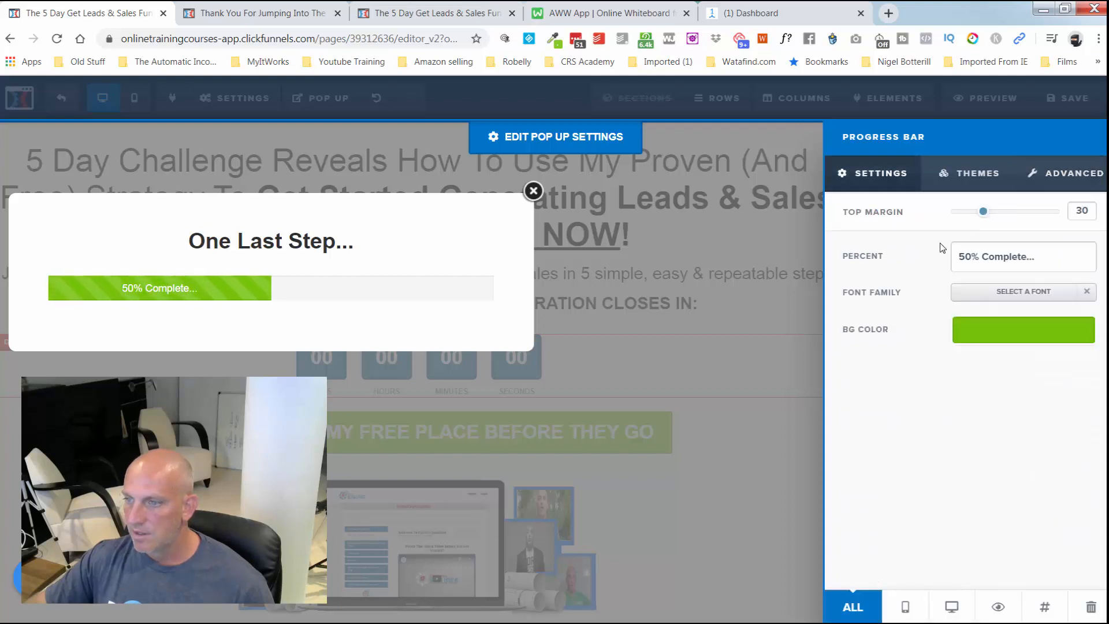
{"action": "left_click_drag", "start_coordinate": [975, 215], "coordinate": [961, 215]}
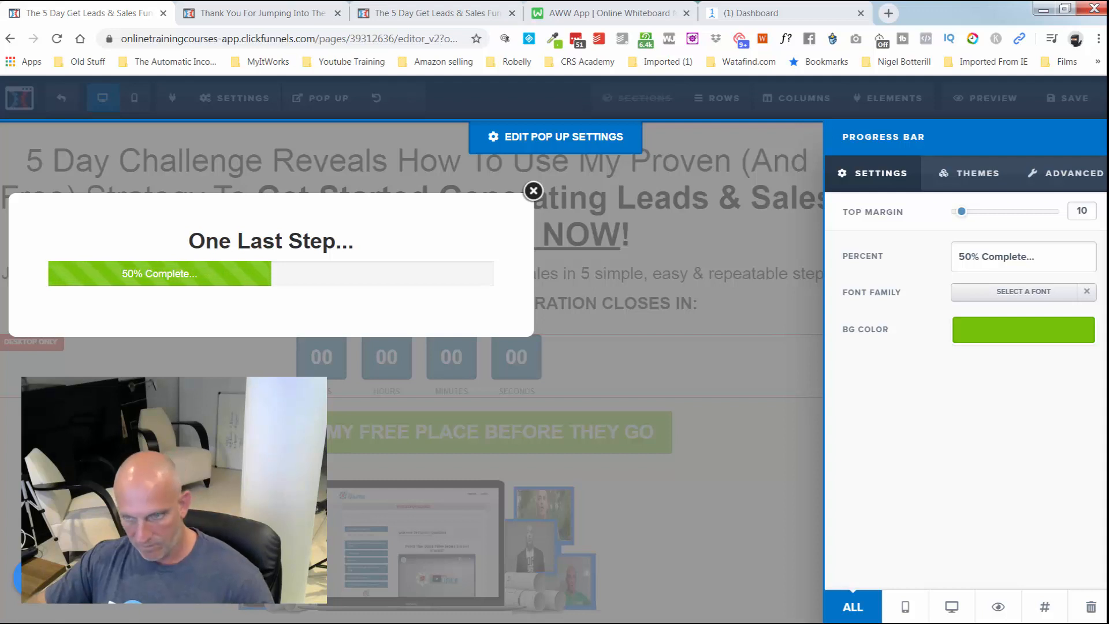
{"action": "left_click", "coordinate": [344, 289]}
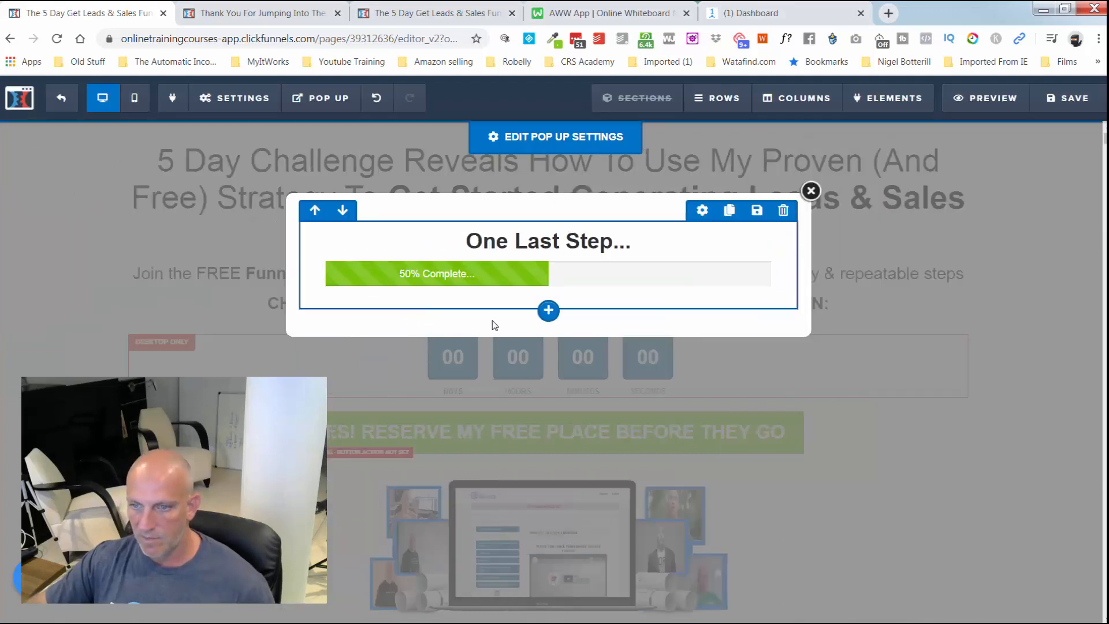
Add a sub-headline "Please enter your details below and wait for the next page to load where you'll get access to the private facebook group for the challenge."
{"action": "left_click", "coordinate": [548, 314]}
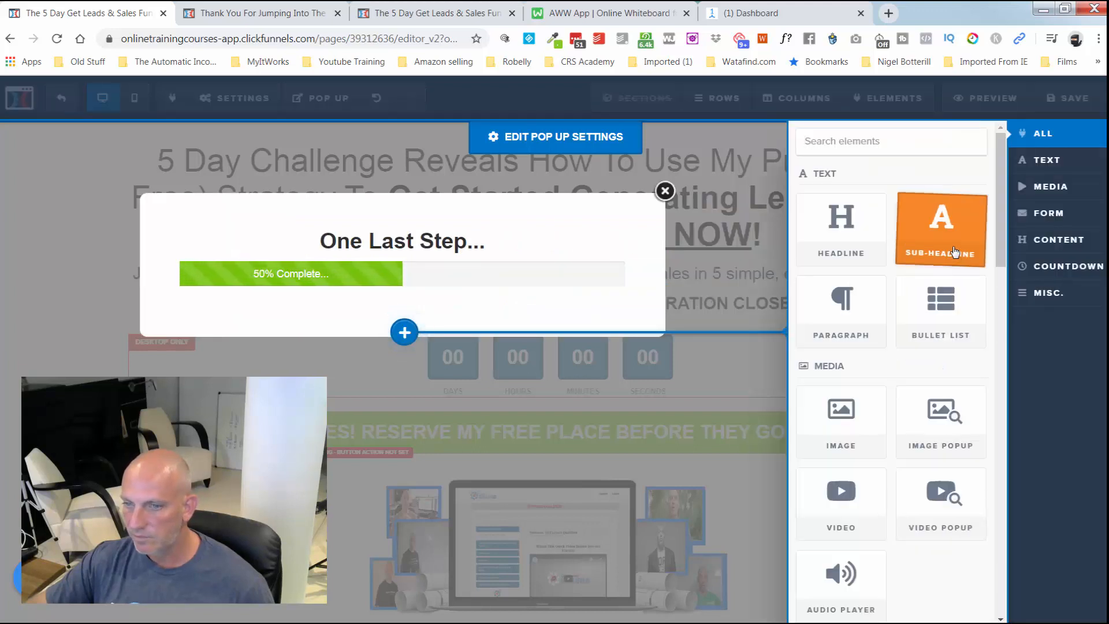
{"action": "left_click", "coordinate": [954, 252]}
{"action": "left_click", "coordinate": [472, 316]}
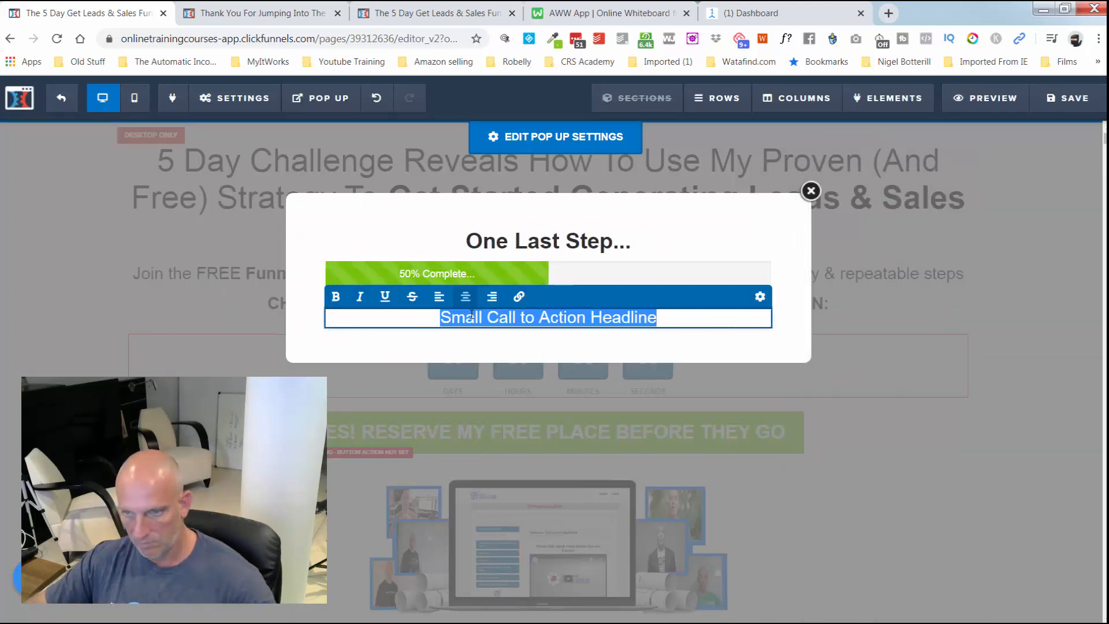
{"action": "type", "text": "Please enter your details below and wait for the next page to load where you'll get access to the private facebook group for the challenge."}
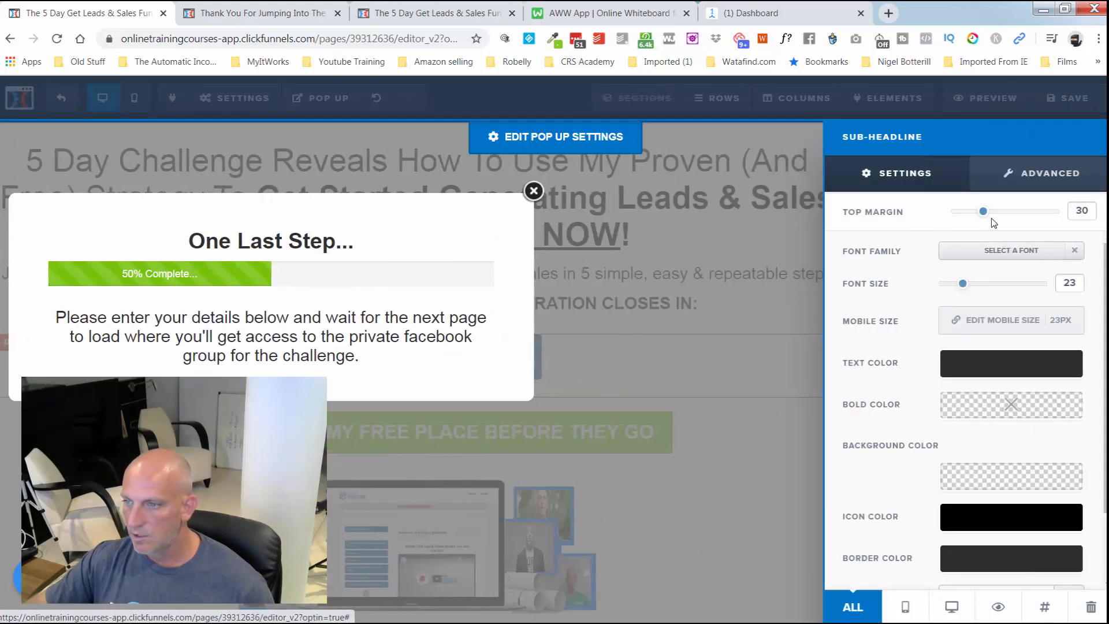
Set the top margin of the sub-headline beneath the progress bar to 10
{"action": "left_click_drag", "start_coordinate": [983, 213], "coordinate": [971, 213]}
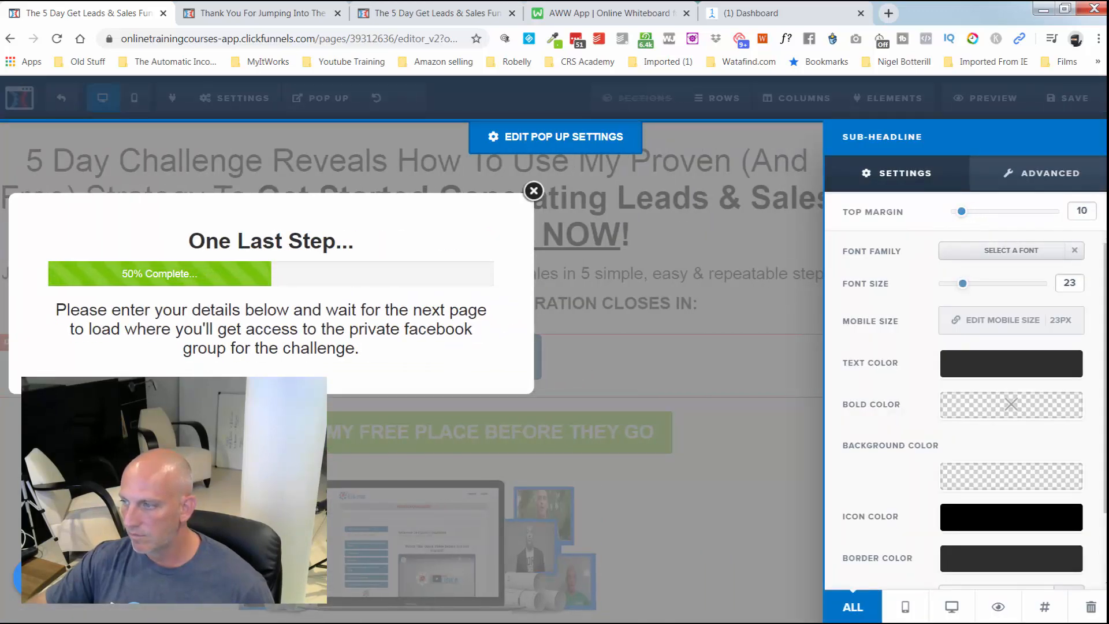
{"action": "left_click", "coordinate": [493, 341]}
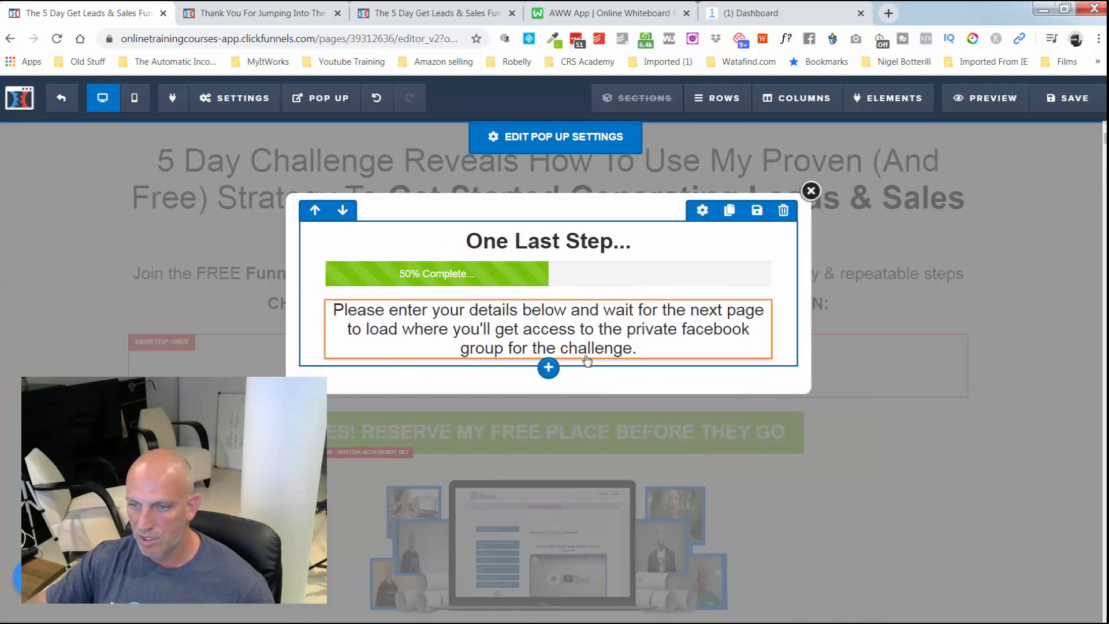
Add an input field beneath the pop-up's instruction text and set its input type to Email Address
{"action": "left_click", "coordinate": [549, 361]}
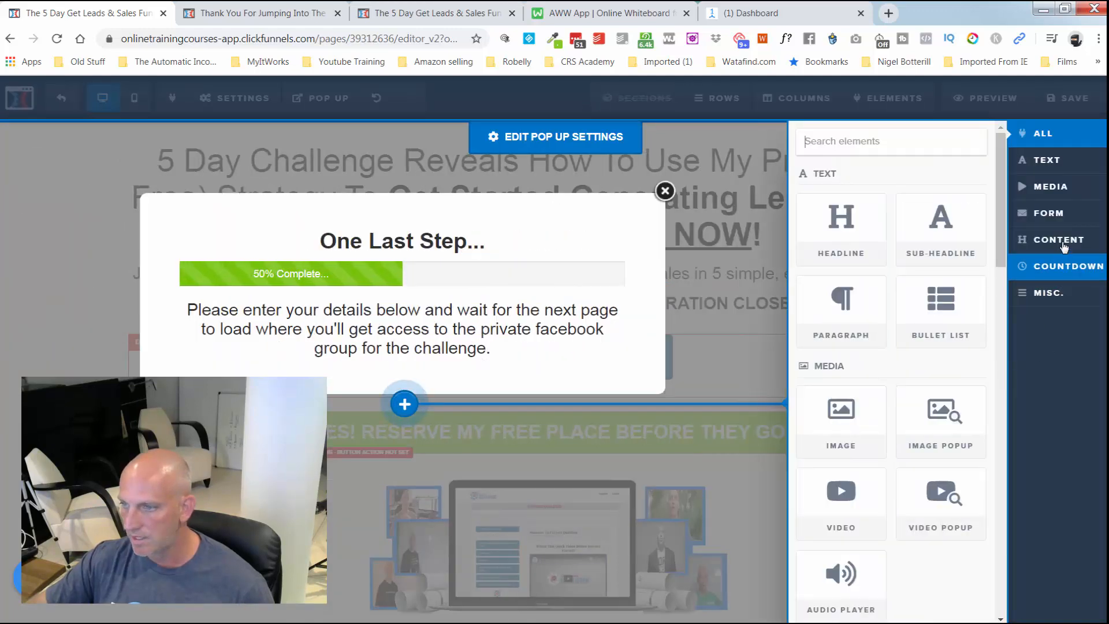
{"action": "left_click", "coordinate": [1066, 214]}
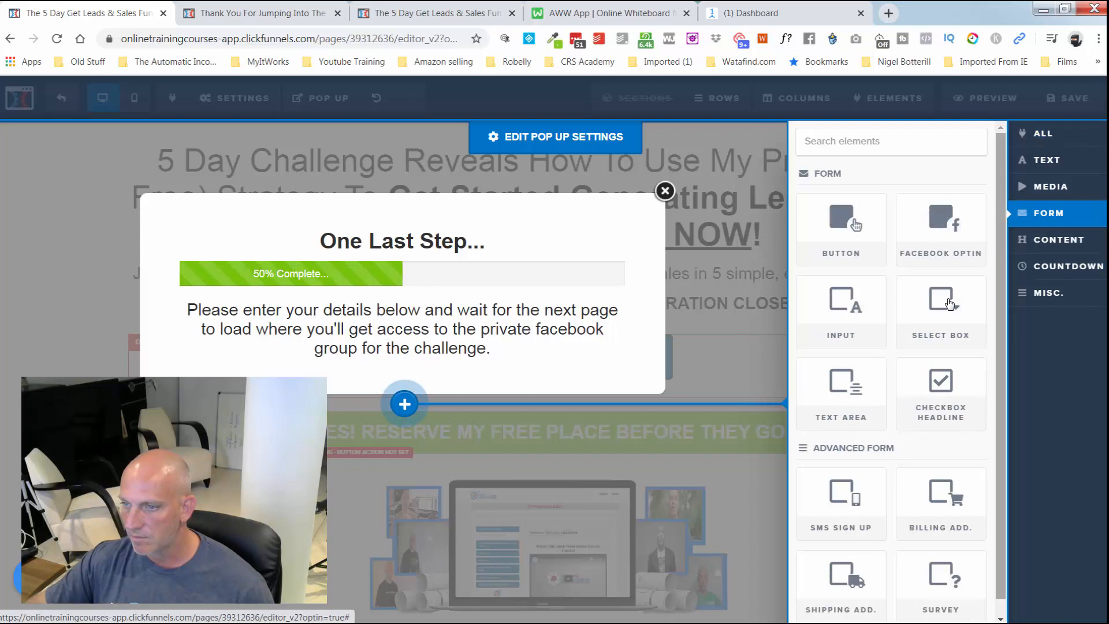
{"action": "left_click", "coordinate": [857, 311]}
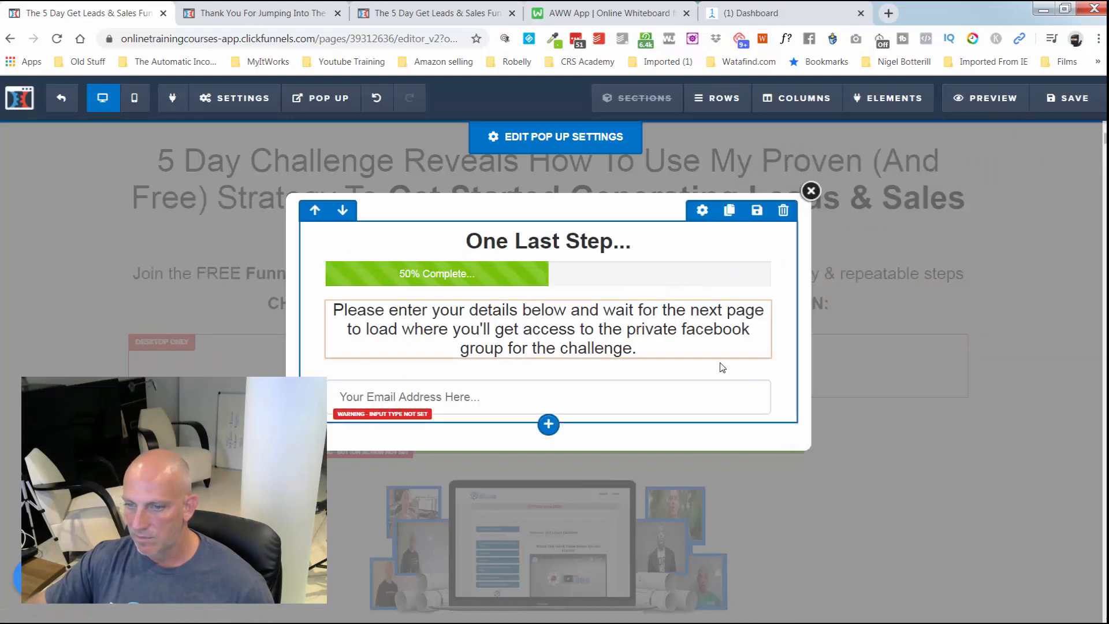
{"action": "left_click", "coordinate": [719, 396]}
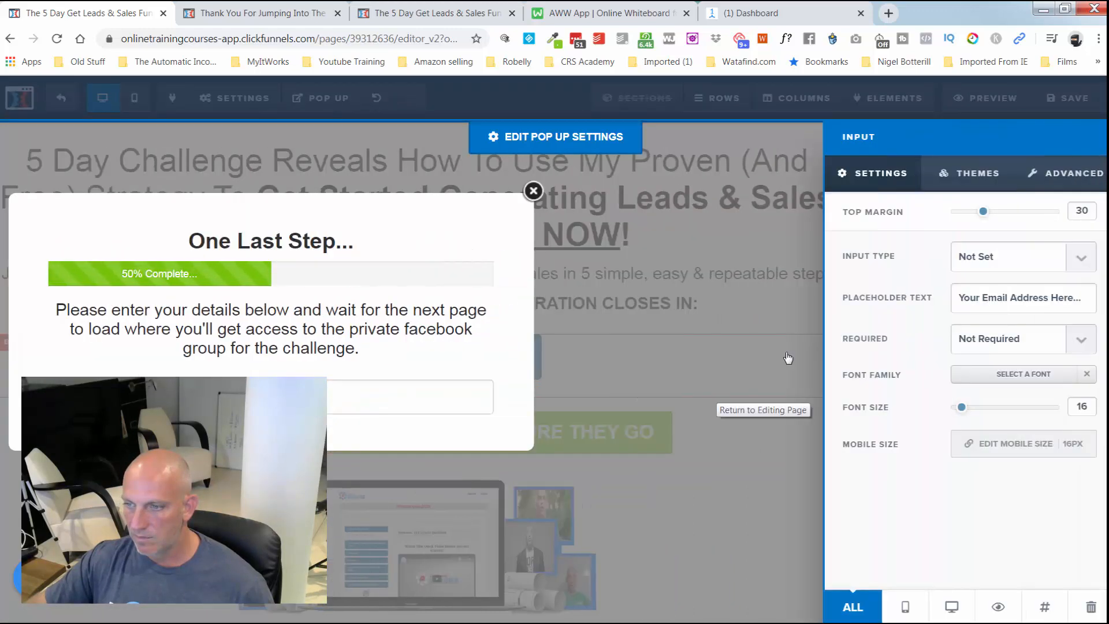
{"action": "left_click", "coordinate": [992, 265]}
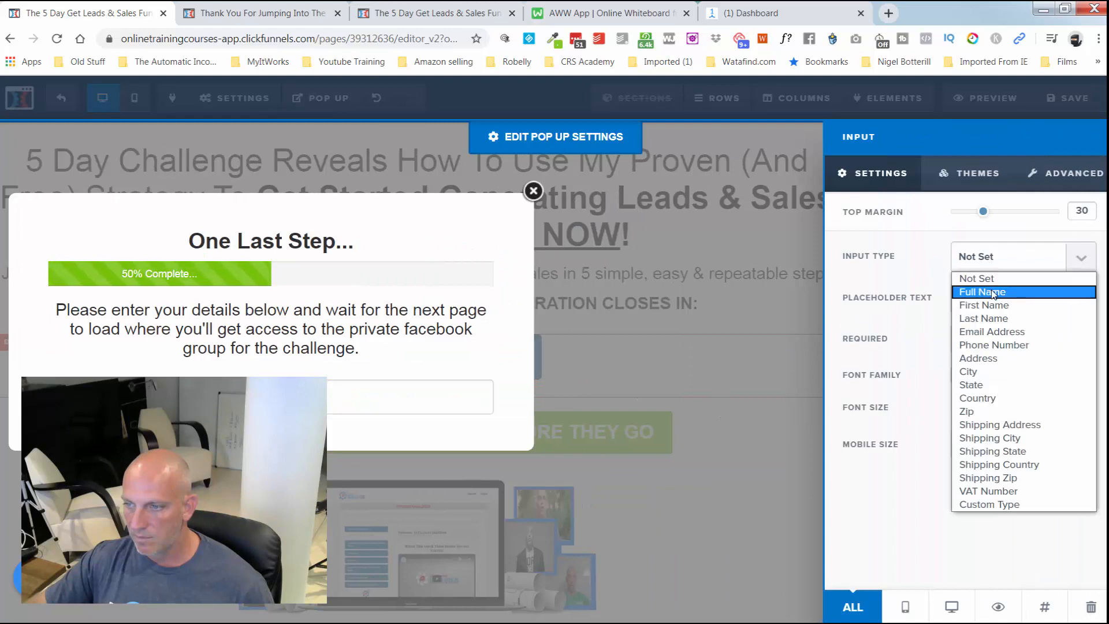
{"action": "left_click", "coordinate": [992, 292]}
{"action": "left_click", "coordinate": [1000, 266]}
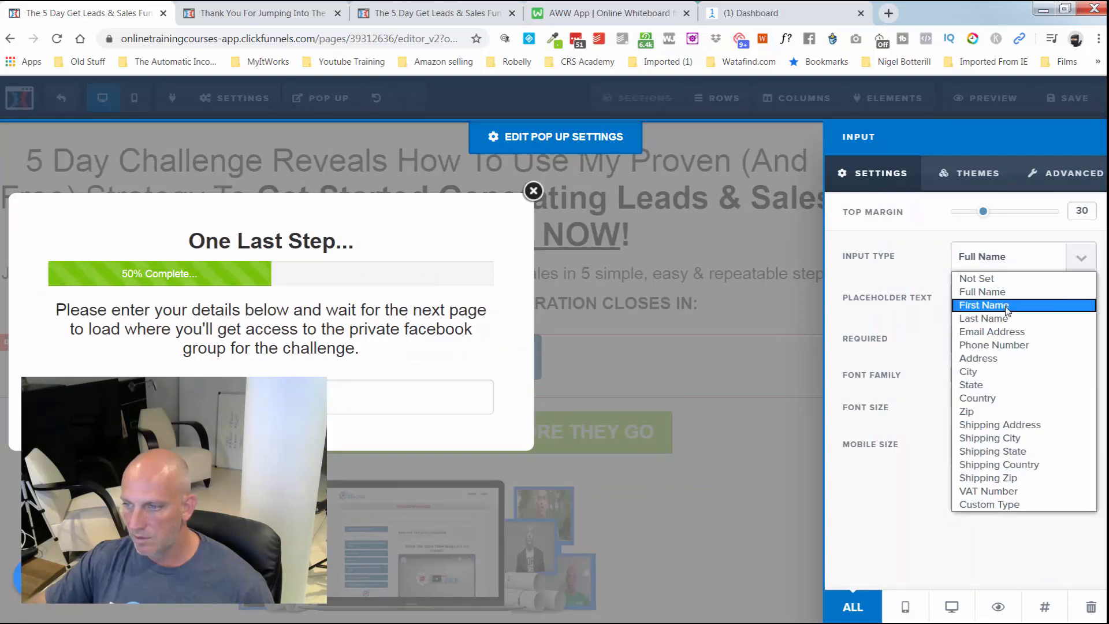
{"action": "left_click", "coordinate": [1017, 333]}
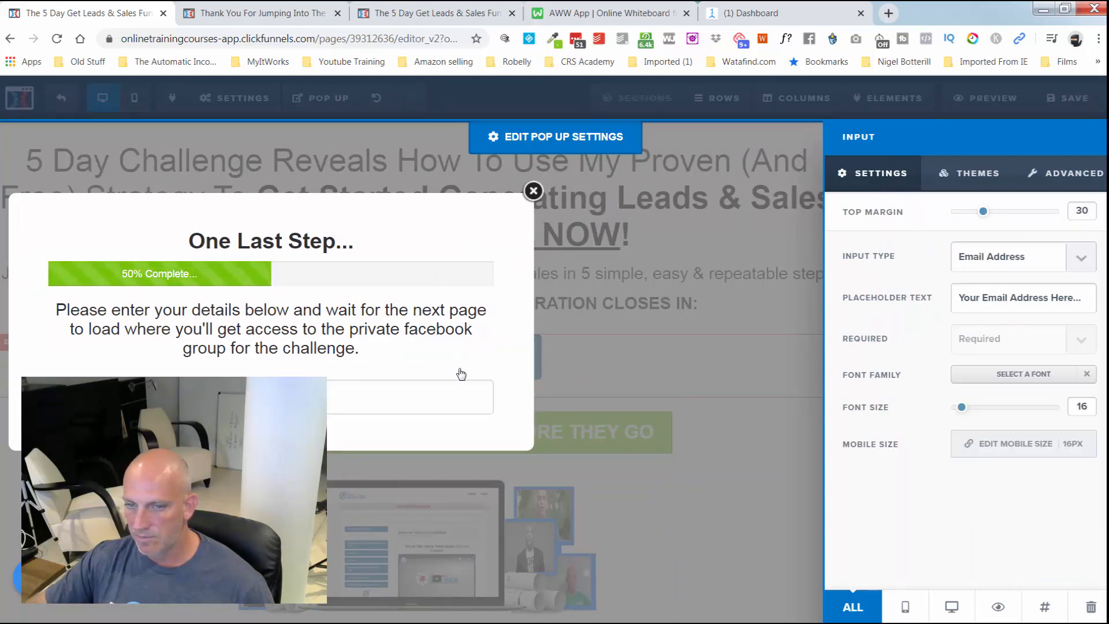
{"action": "left_click", "coordinate": [451, 391]}
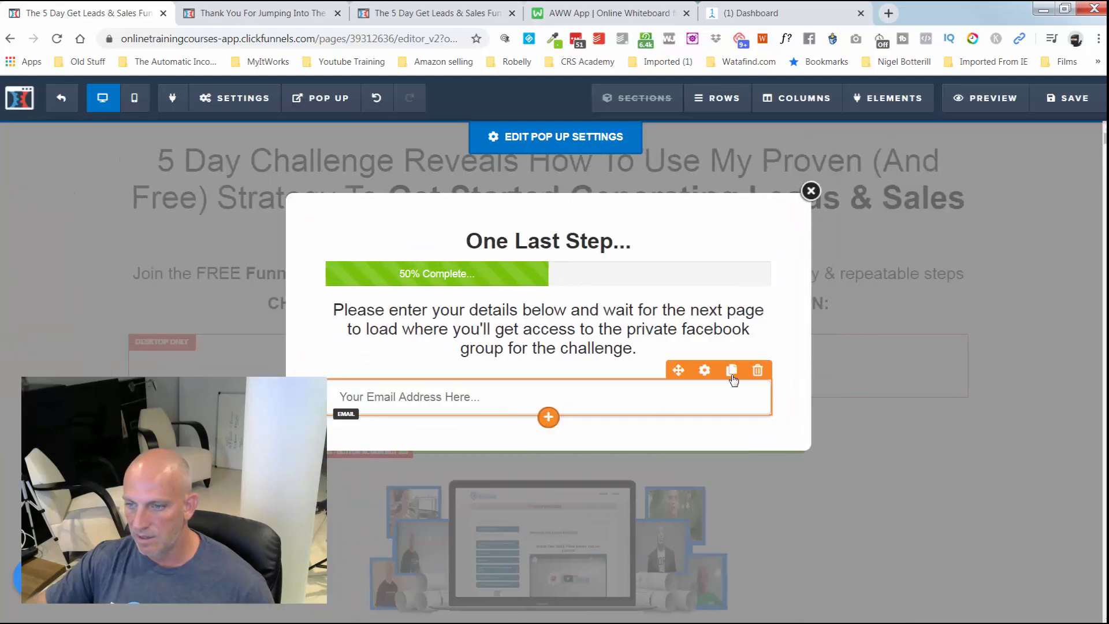
Duplicate the email input field and set the upper copy's input type to First Name
{"action": "left_click", "coordinate": [732, 372]}
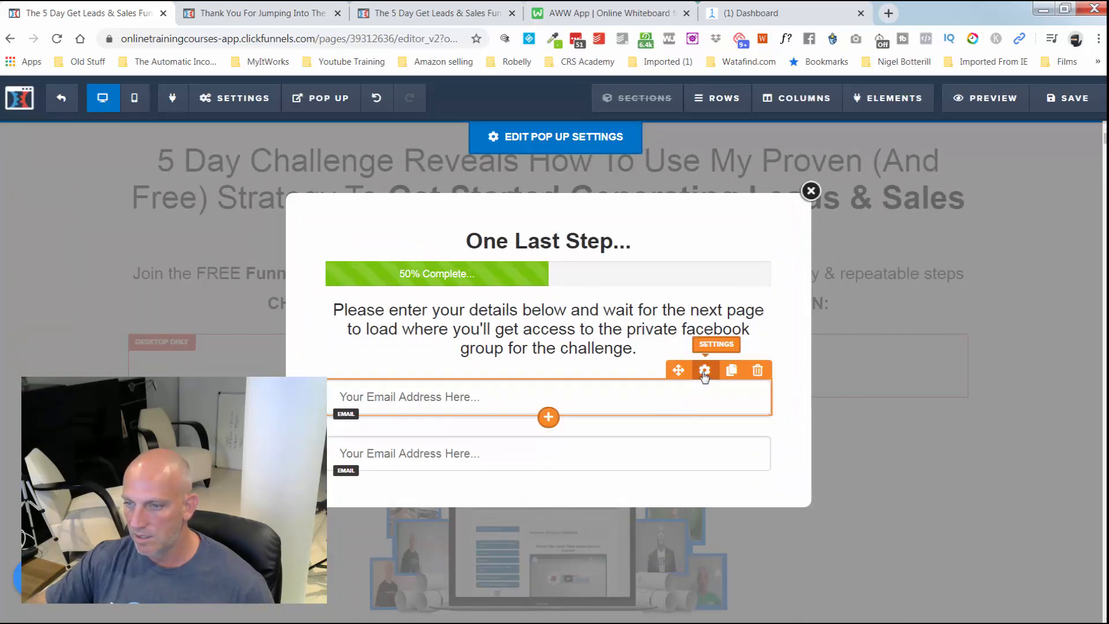
{"action": "left_click", "coordinate": [704, 372]}
{"action": "left_click", "coordinate": [1004, 261]}
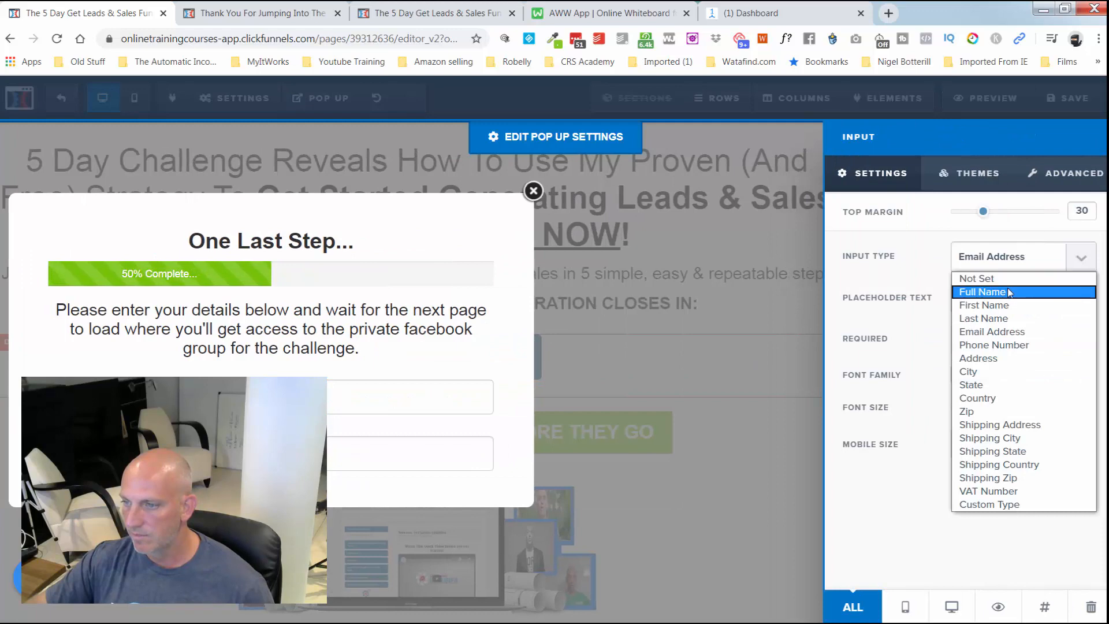
{"action": "left_click", "coordinate": [999, 305]}
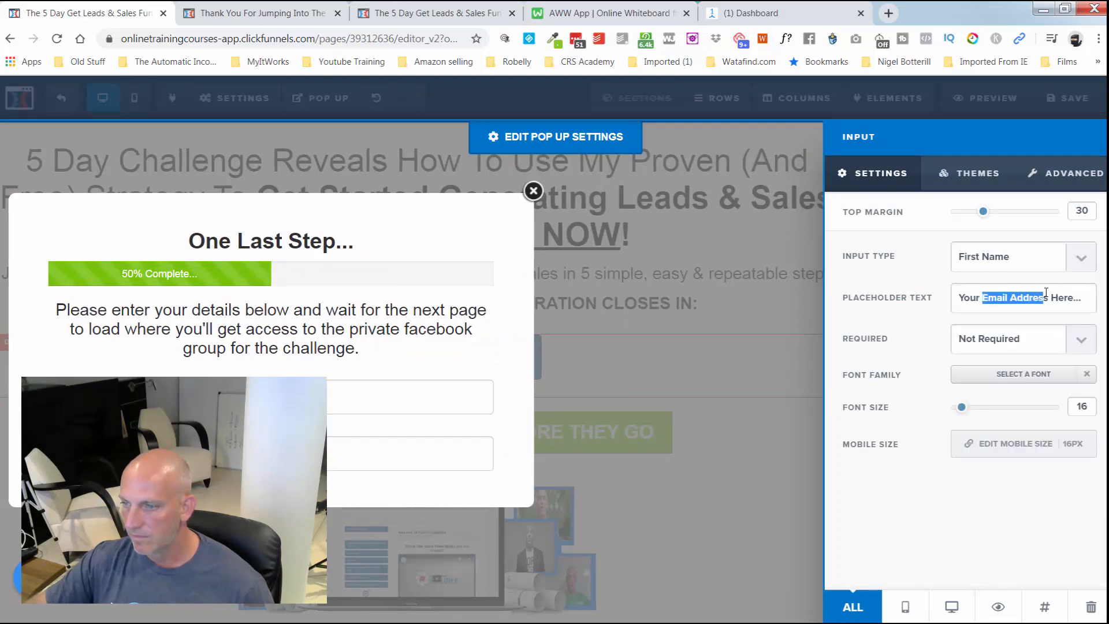
Set the first name field's placeholder text to "Your First Name Here..." and make the field Required
{"action": "type", "text": "Fir"}
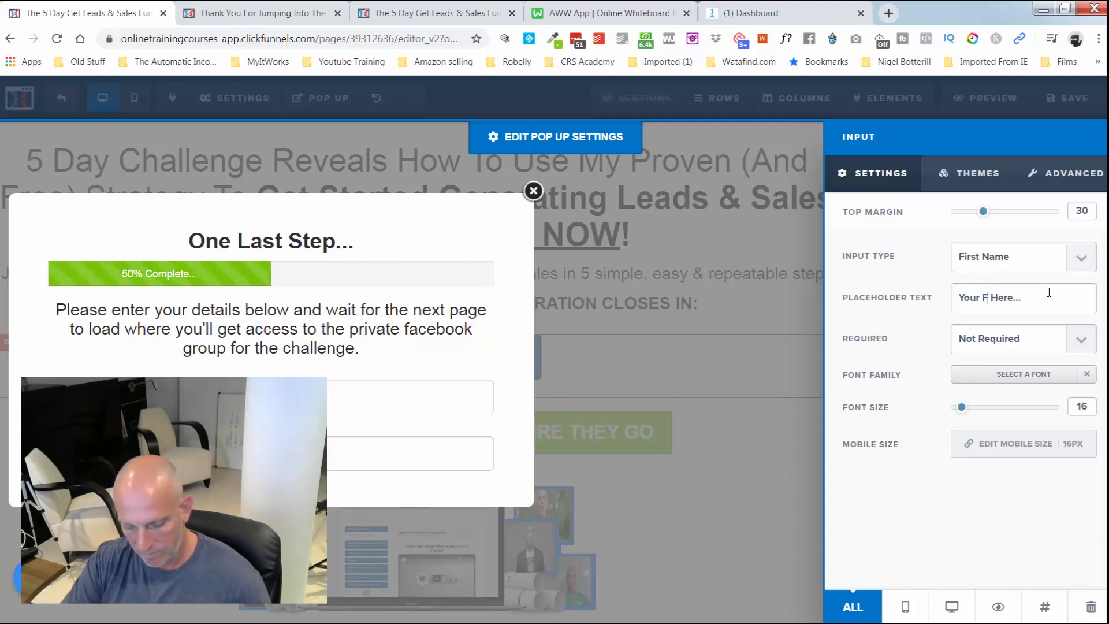
{"action": "type", "text": "st Name"}
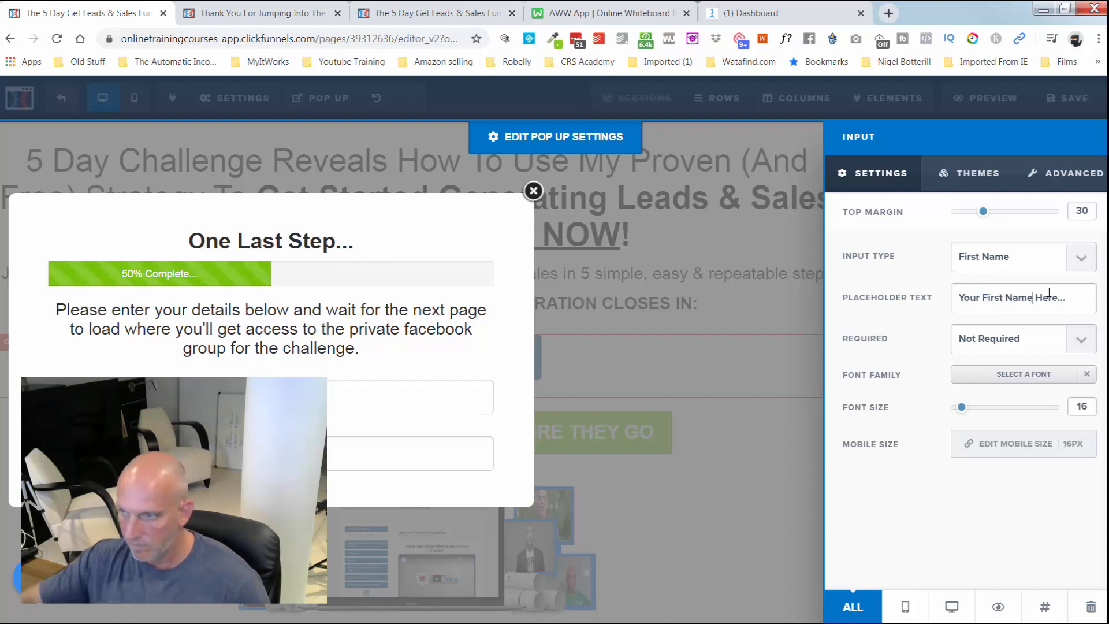
{"action": "left_click", "coordinate": [1041, 346]}
{"action": "left_click", "coordinate": [1045, 375]}
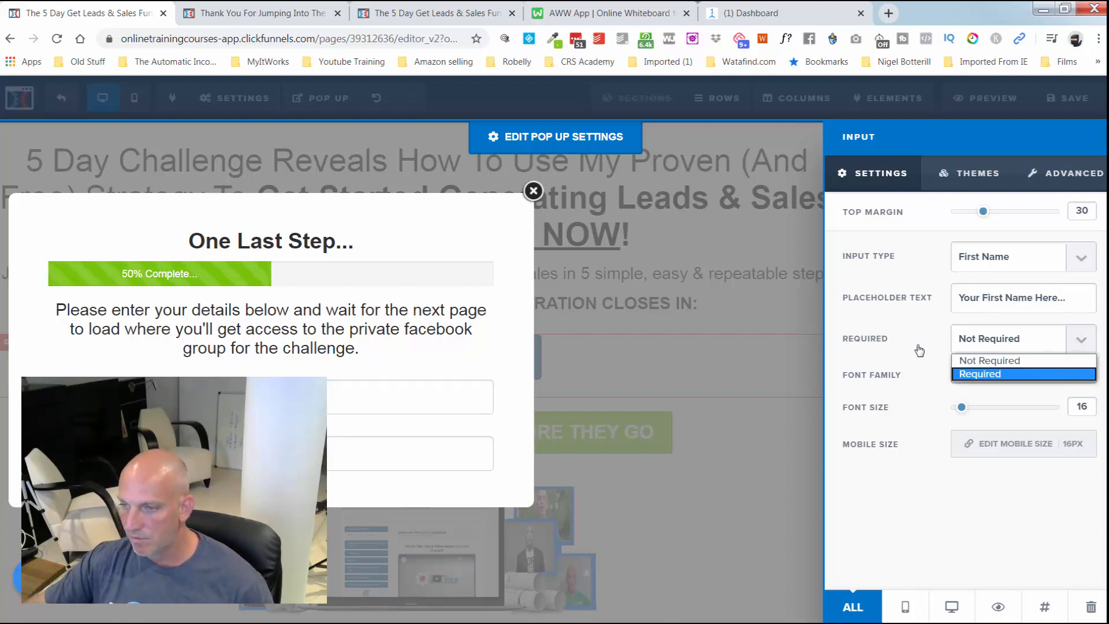
{"action": "left_click", "coordinate": [534, 455]}
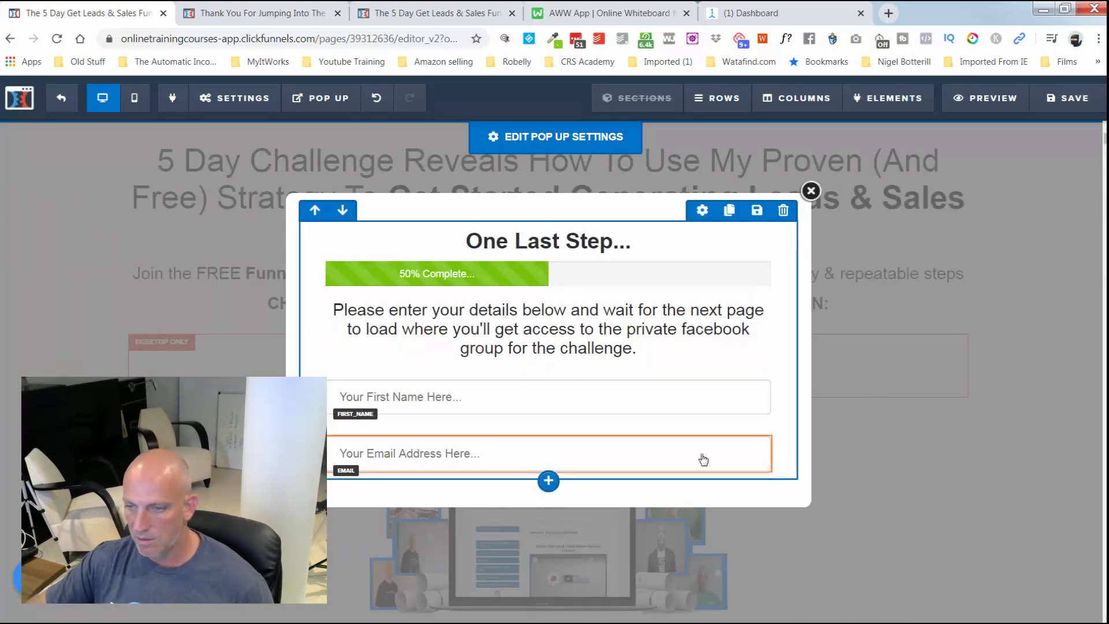
Set the top margin of the pop-up's email input field to 10
{"action": "mouse_move", "coordinate": [711, 452]}
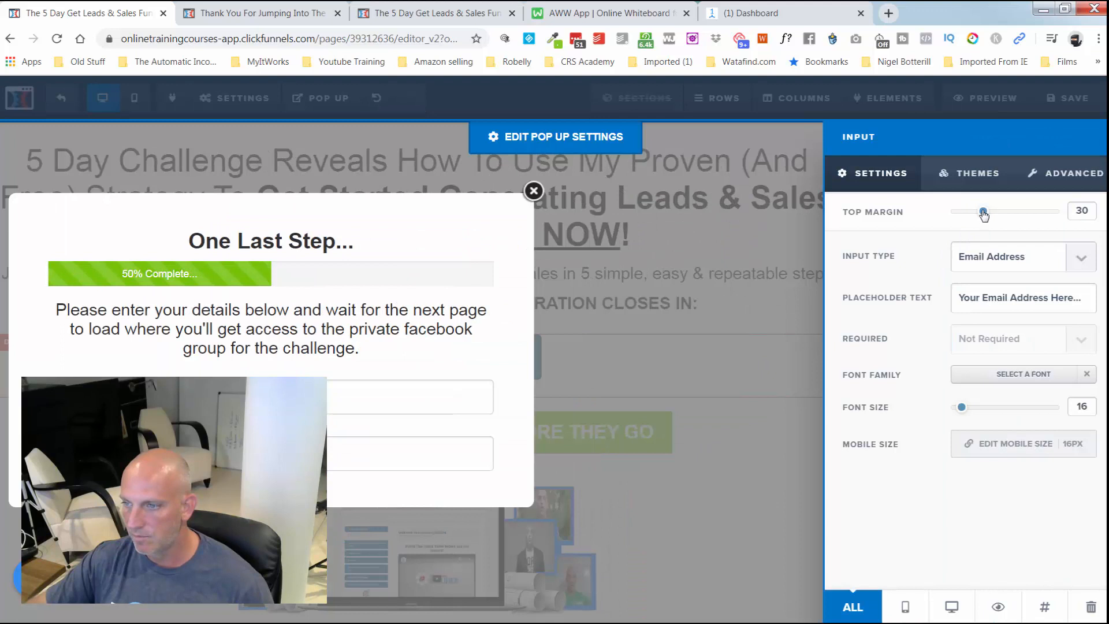
{"action": "left_click_drag", "start_coordinate": [983, 213], "coordinate": [963, 215]}
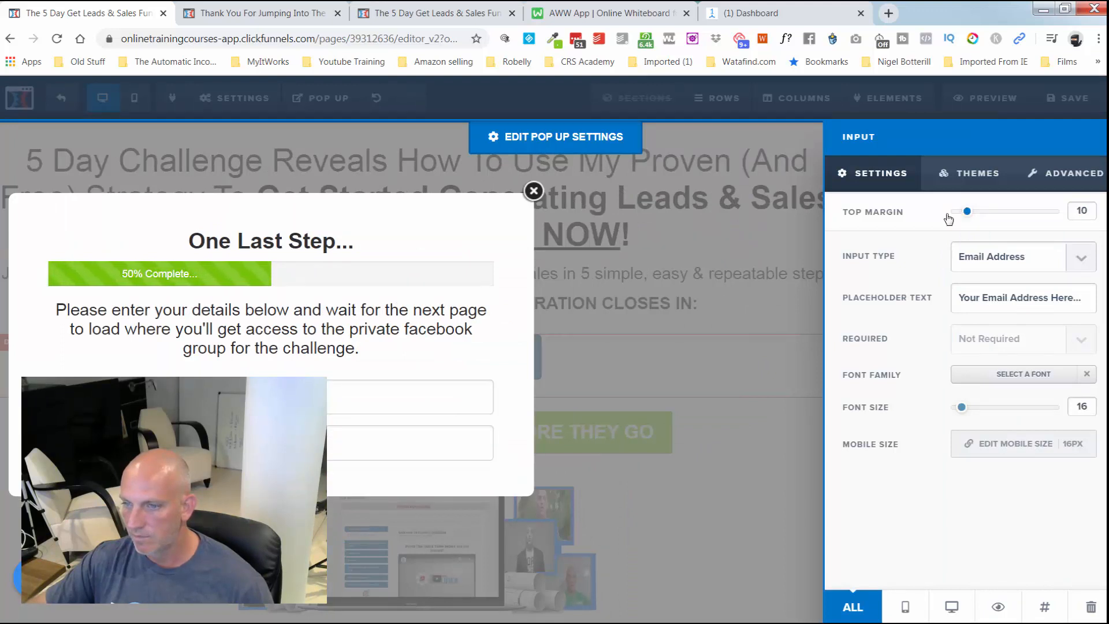
Add a button beneath the pop-up's email field with the text "RESERVE MY FREE CHALLENGE PLACE NOW"
{"action": "left_click", "coordinate": [442, 381]}
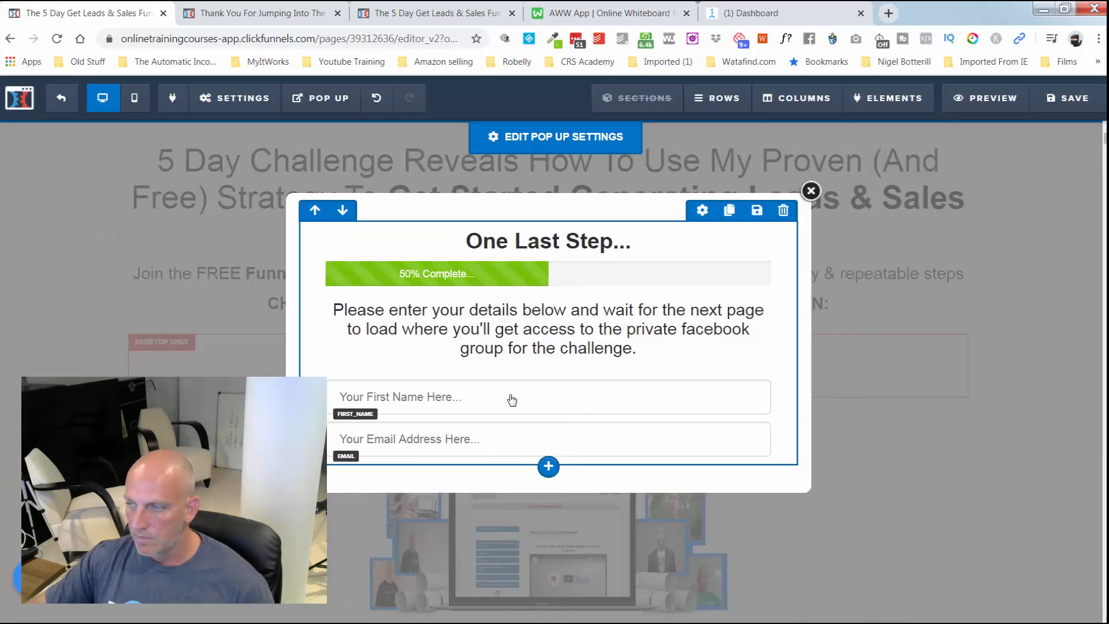
{"action": "left_click", "coordinate": [549, 459]}
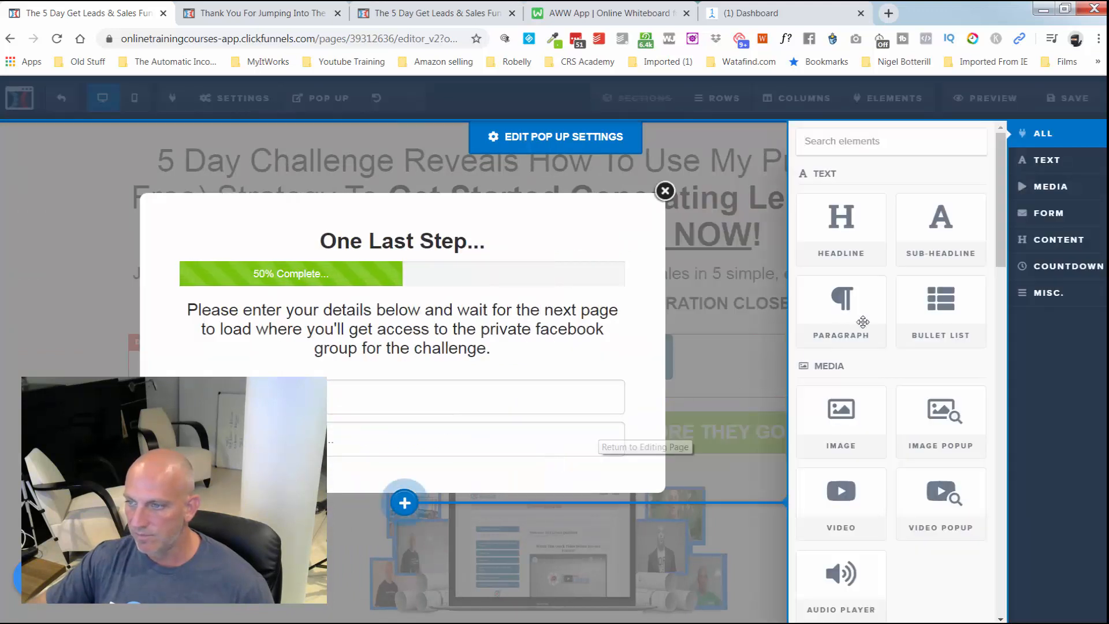
{"action": "scroll", "coordinate": [886, 478], "scroll_direction": "down", "scroll_amount": 5}
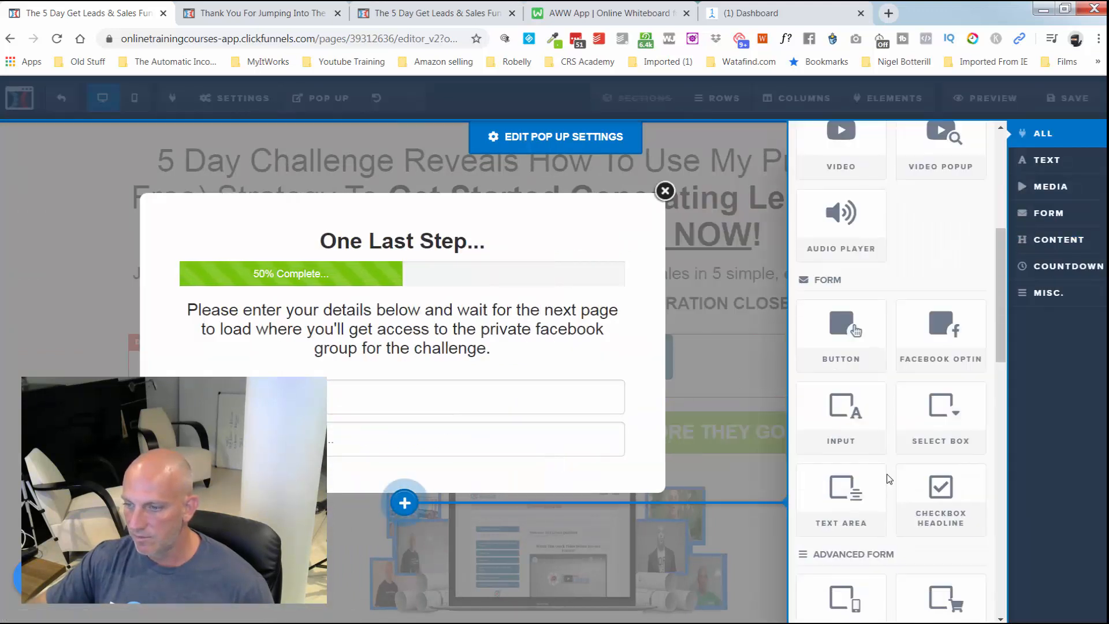
{"action": "left_click", "coordinate": [855, 332]}
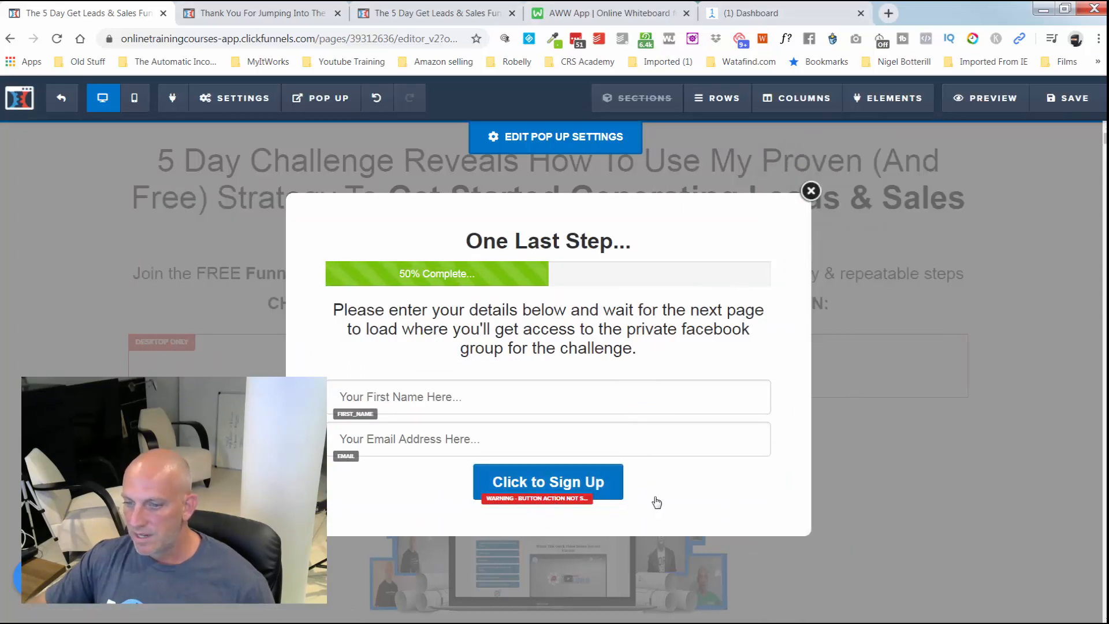
{"action": "mouse_move", "coordinate": [704, 456]}
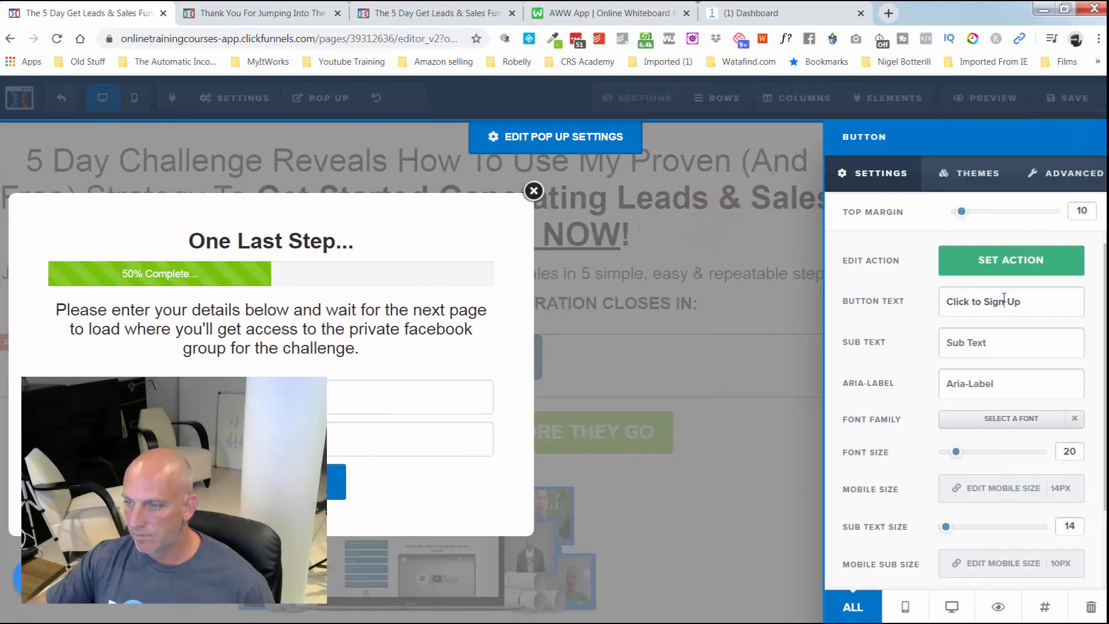
{"action": "triple_click", "coordinate": [1003, 301]}
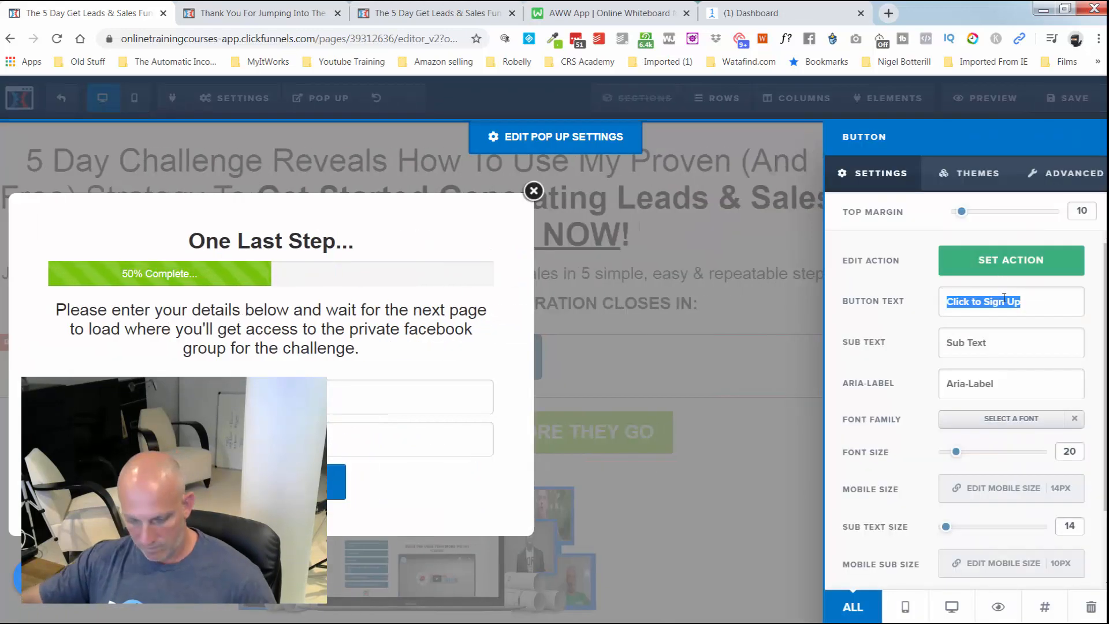
{"action": "type", "text": "RESERVE MY FREE CHALLENGE PLACE NOW"}
Set the pop-up button's action to Submit Order / Submit Form and its background to the lighter recently used green
{"action": "left_click", "coordinate": [999, 270]}
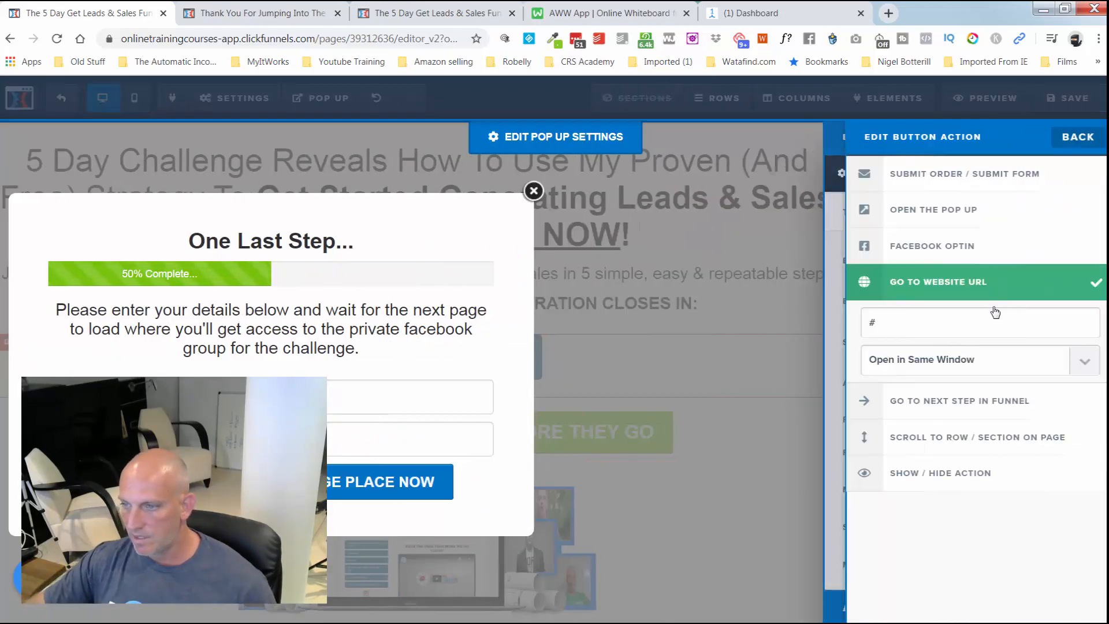
{"action": "left_click", "coordinate": [958, 180]}
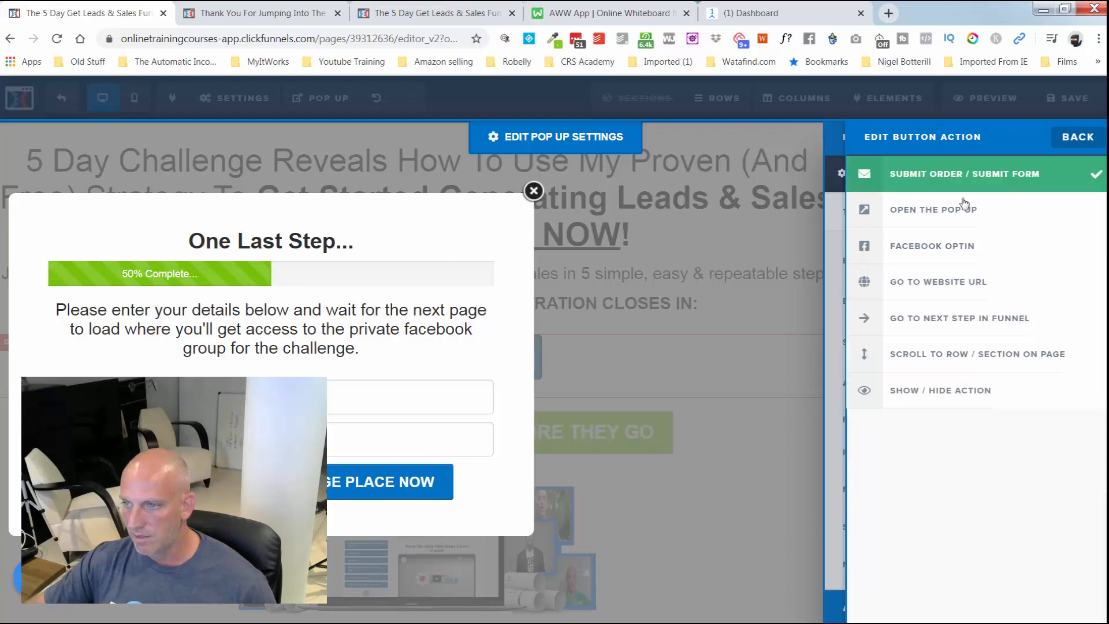
{"action": "left_click", "coordinate": [834, 195]}
{"action": "scroll", "coordinate": [1011, 558], "scroll_direction": "down", "scroll_amount": 2}
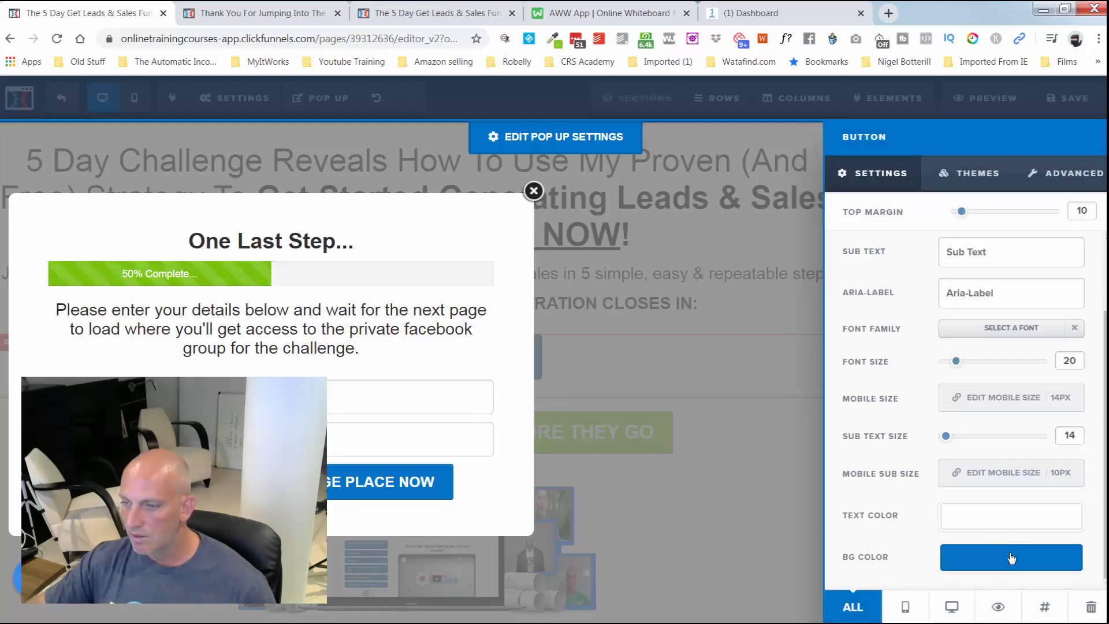
{"action": "left_click", "coordinate": [1012, 558]}
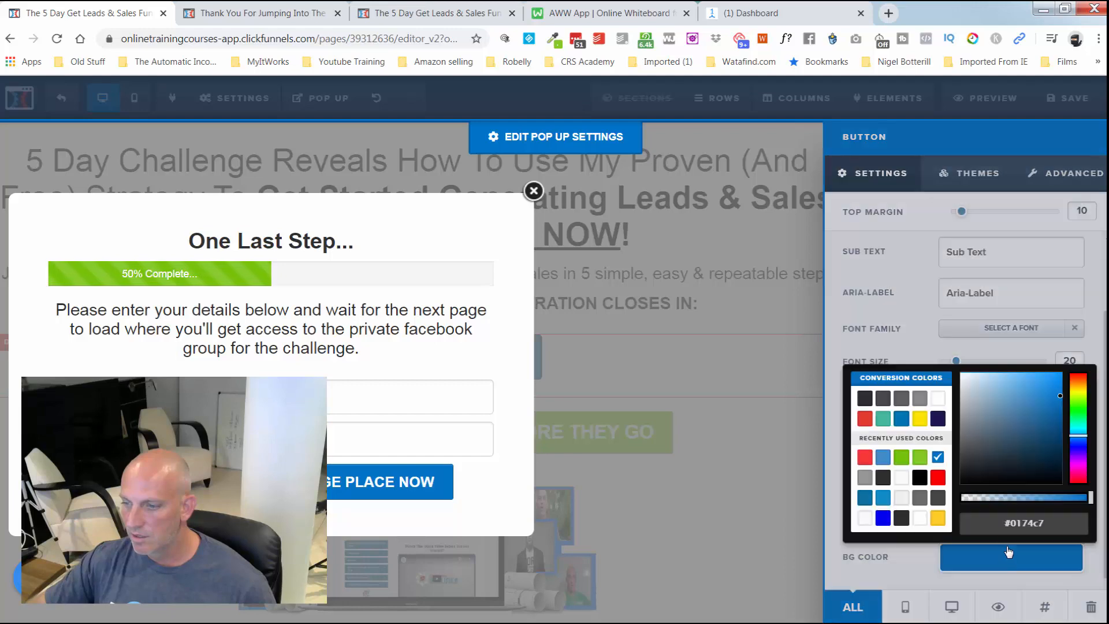
{"action": "left_click", "coordinate": [920, 458]}
{"action": "left_click", "coordinate": [477, 501]}
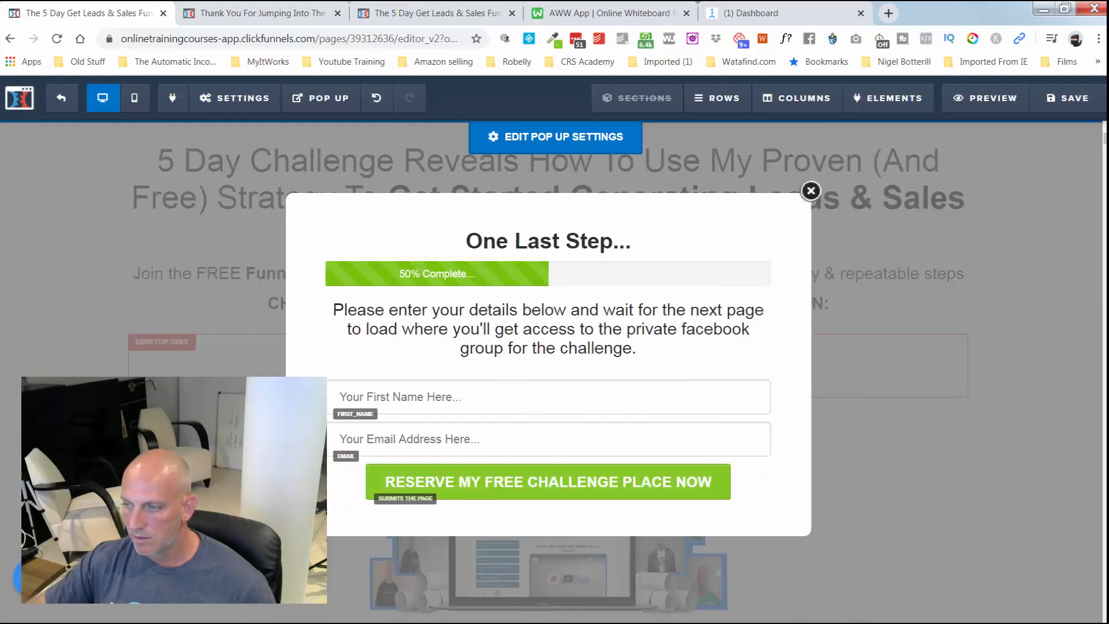
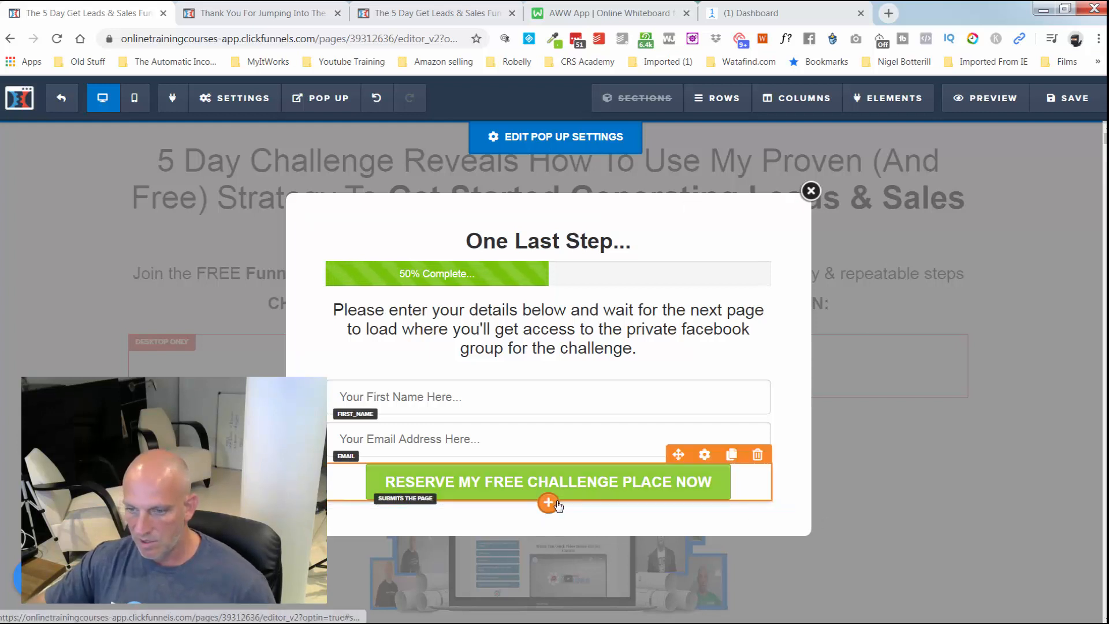
{"action": "left_click", "coordinate": [549, 504]}
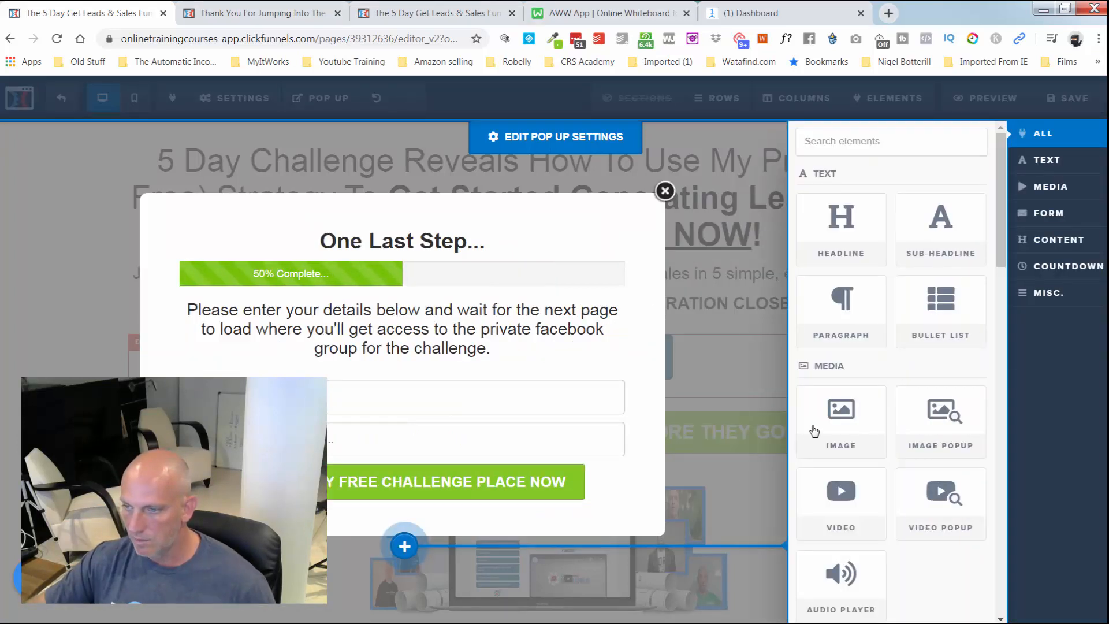
{"action": "left_click", "coordinate": [931, 238]}
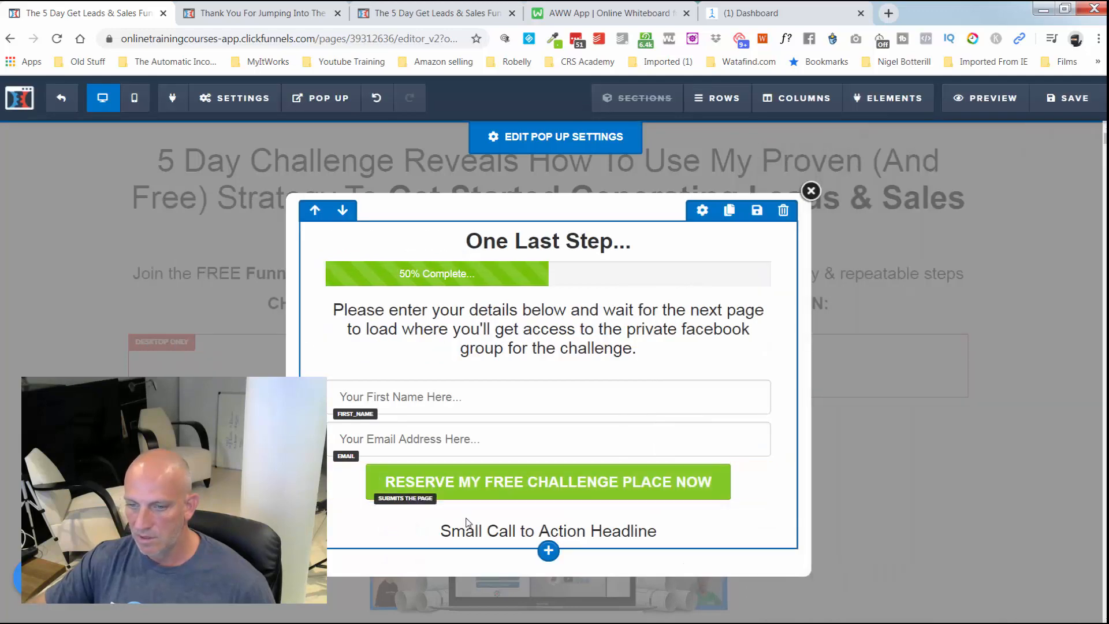
{"action": "triple_click", "coordinate": [478, 530]}
{"action": "type", "text": "By agreeing to sign up to this challenge you also agree to receive marketing emails from Funnels Qualified. You can opt-out of these emails at any time. Our full privacy policy can be seen here: https://funnelsqualified.com/privacy-policy-2020"}
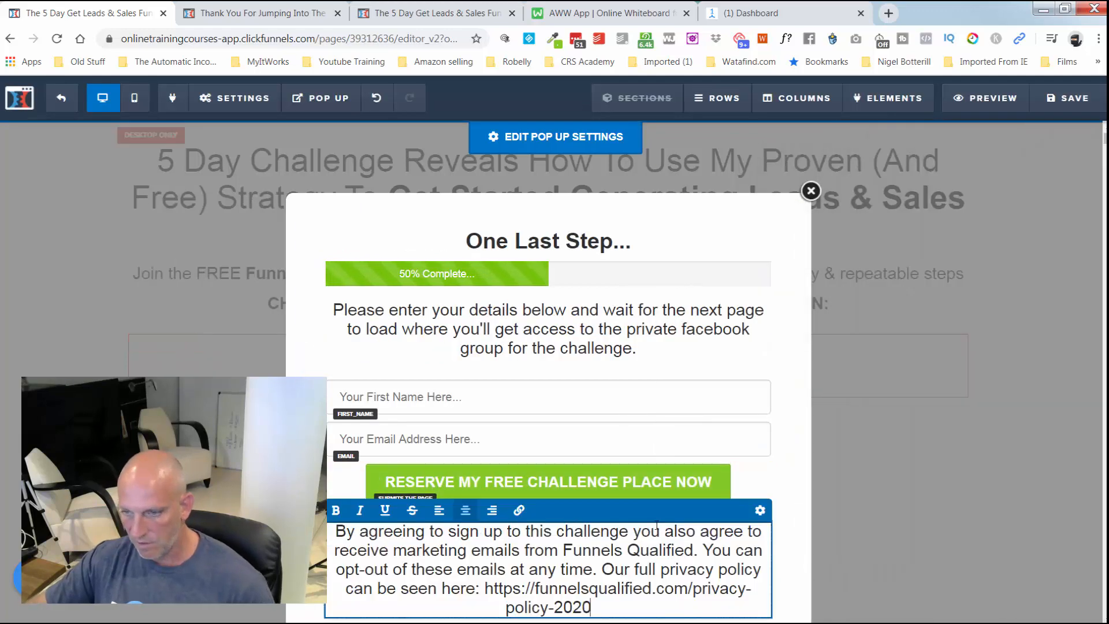
Set the font size of the pop-up's consent sub-headline to 14
{"action": "left_click", "coordinate": [759, 510]}
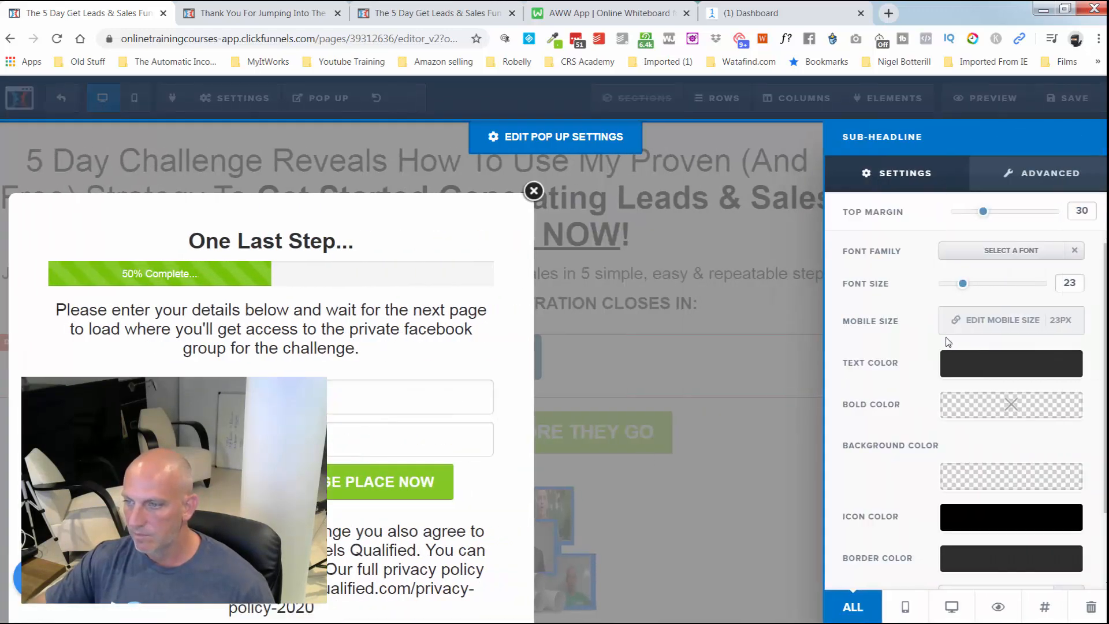
{"action": "left_click_drag", "start_coordinate": [963, 286], "coordinate": [948, 283]}
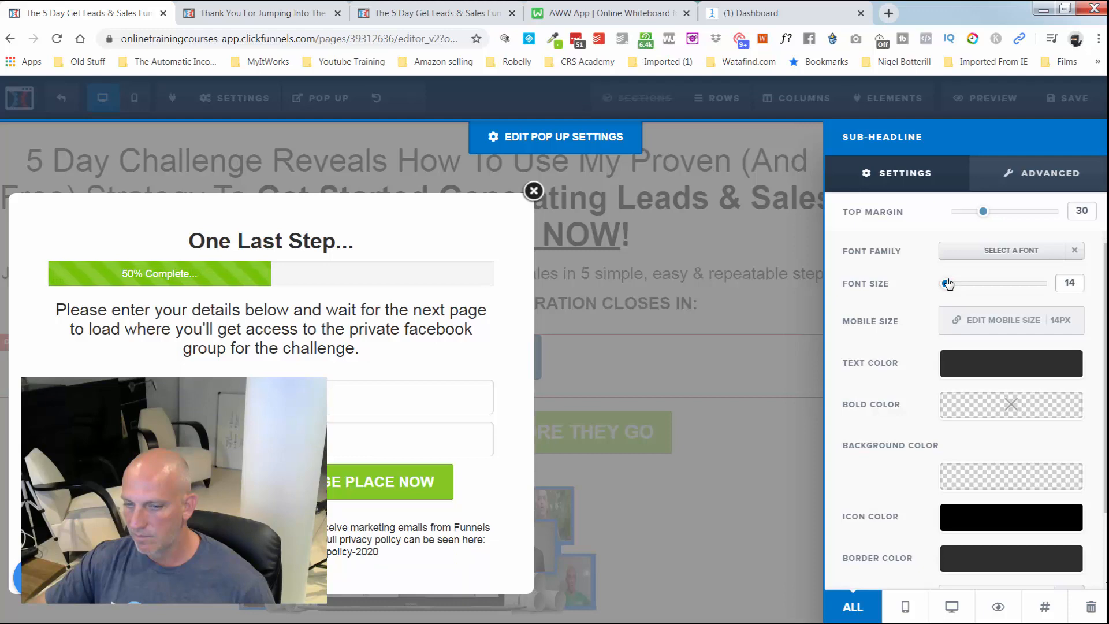
{"action": "left_click", "coordinate": [499, 456]}
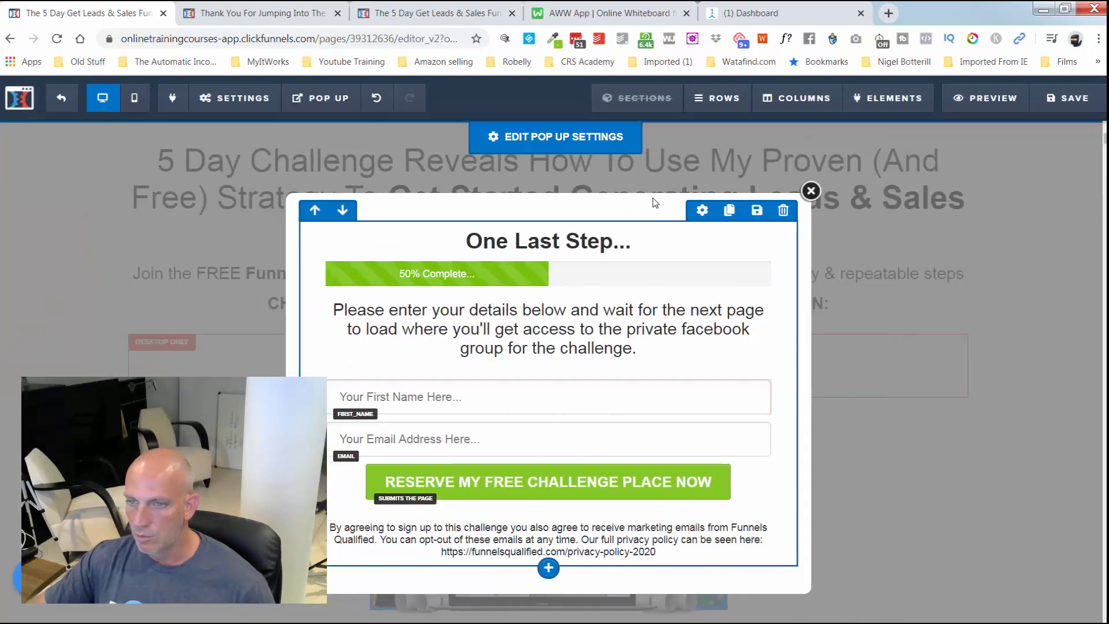
Set the pop-up's top margin to 20, give it a full border, and return to the page
{"action": "left_click", "coordinate": [553, 136]}
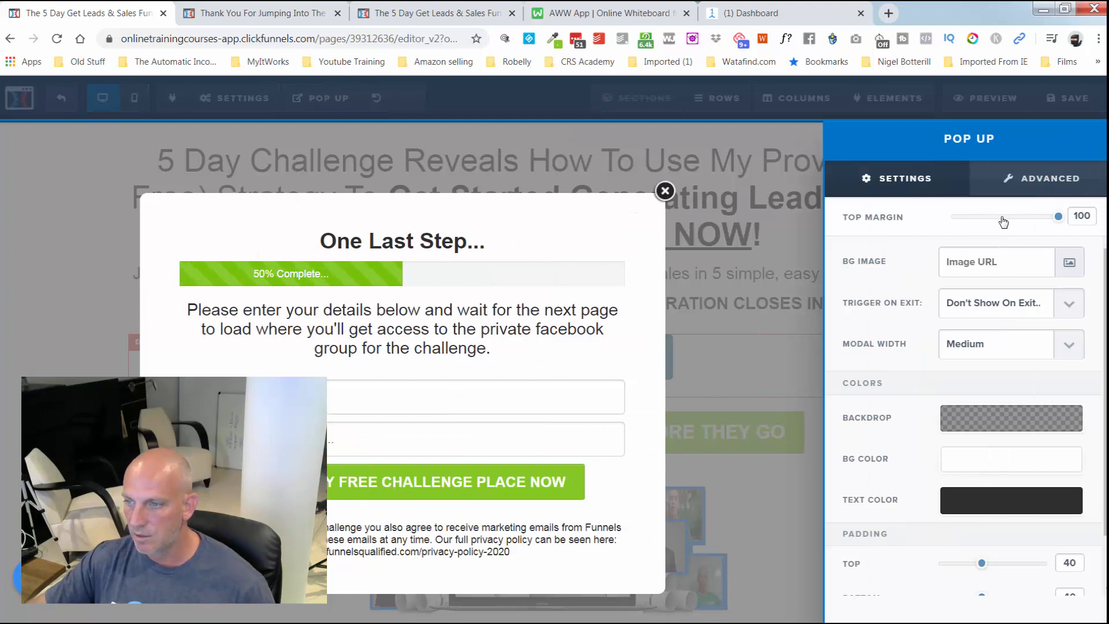
{"action": "left_click_drag", "start_coordinate": [1047, 220], "coordinate": [960, 304]}
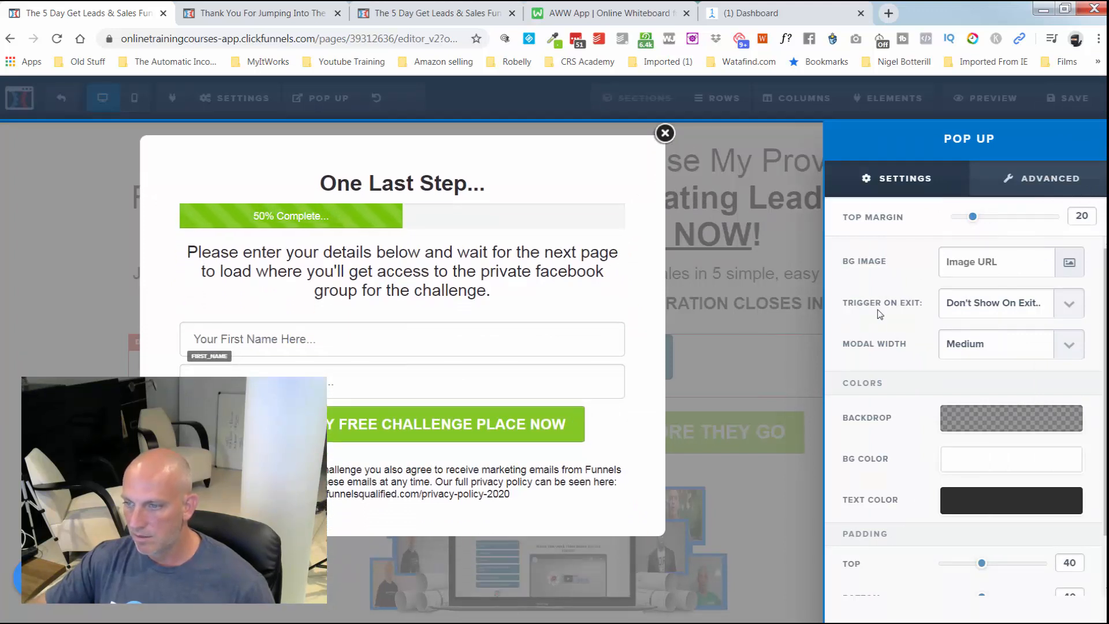
{"action": "left_click", "coordinate": [1028, 174]}
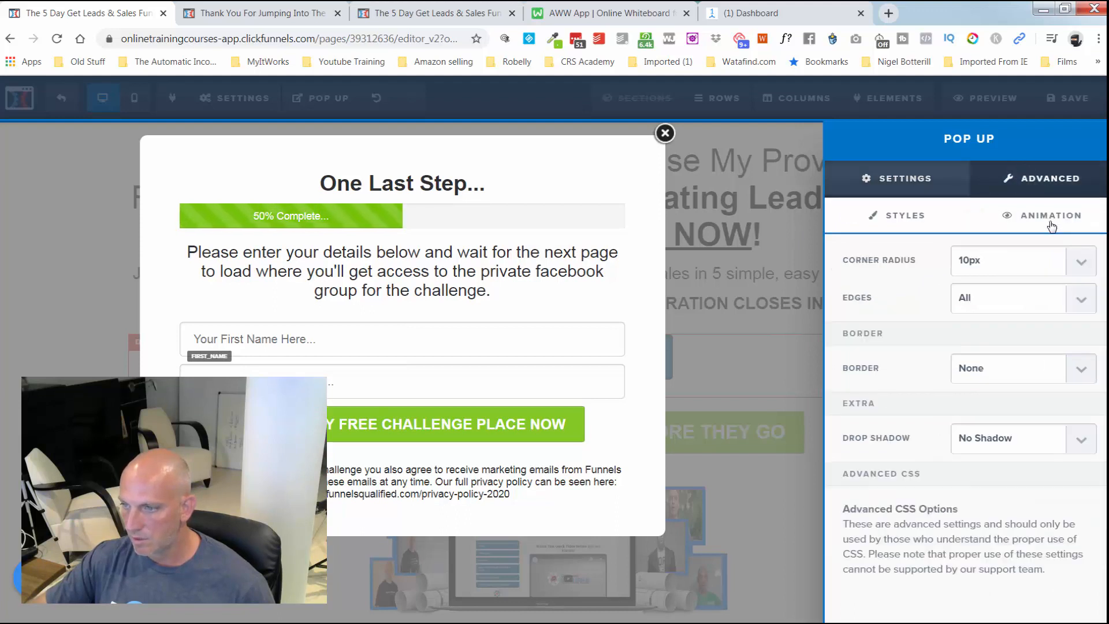
{"action": "left_click", "coordinate": [1010, 366]}
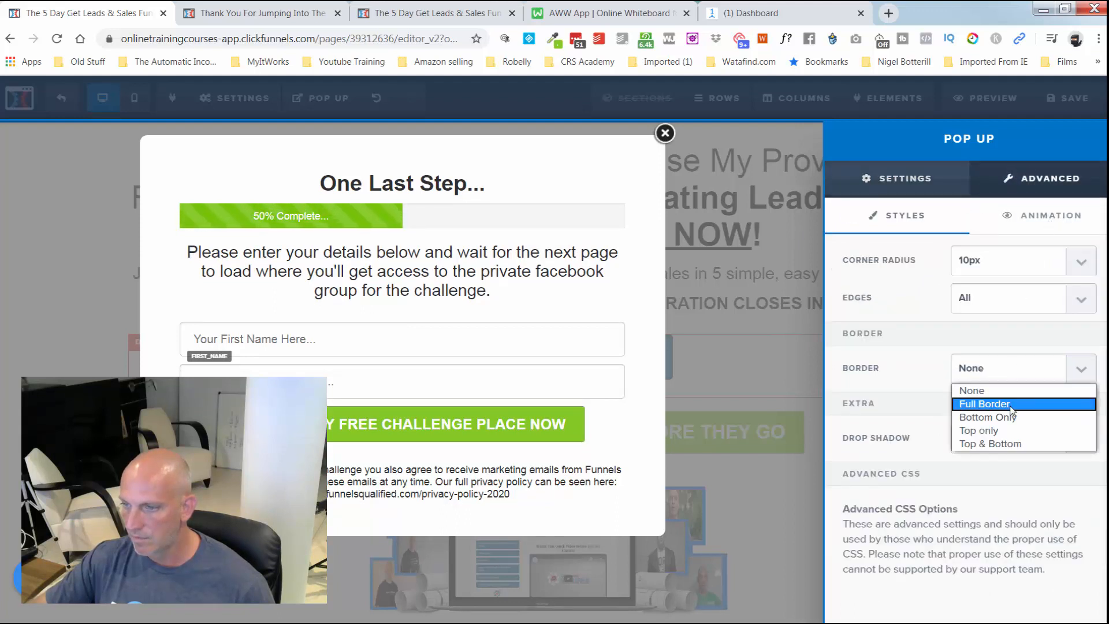
{"action": "left_click", "coordinate": [991, 400]}
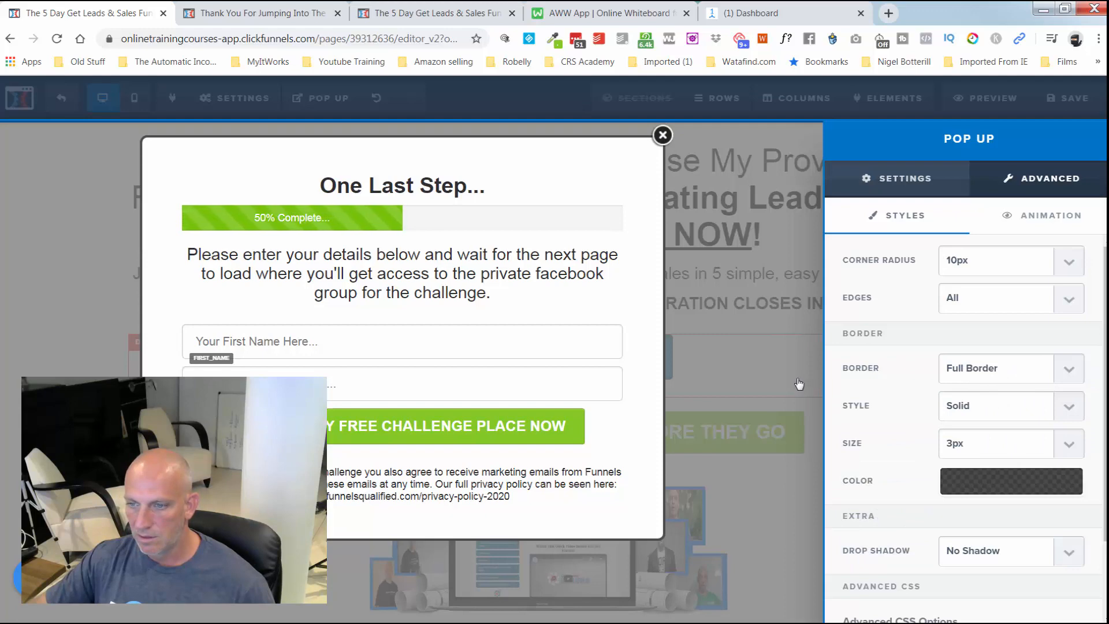
{"action": "left_click", "coordinate": [558, 288]}
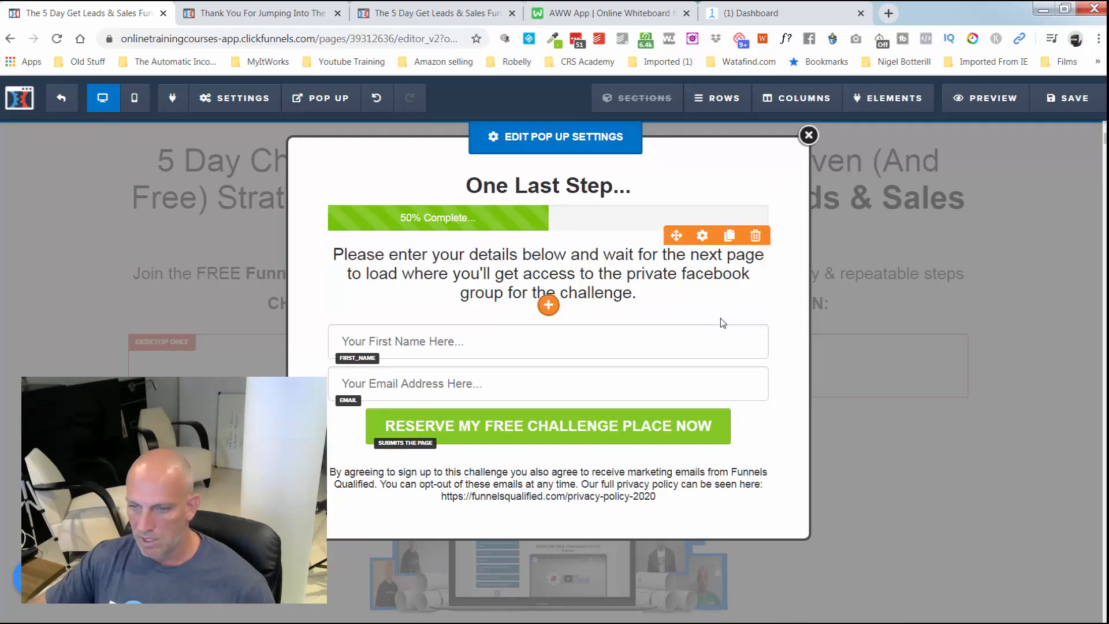
{"action": "left_click", "coordinate": [905, 229]}
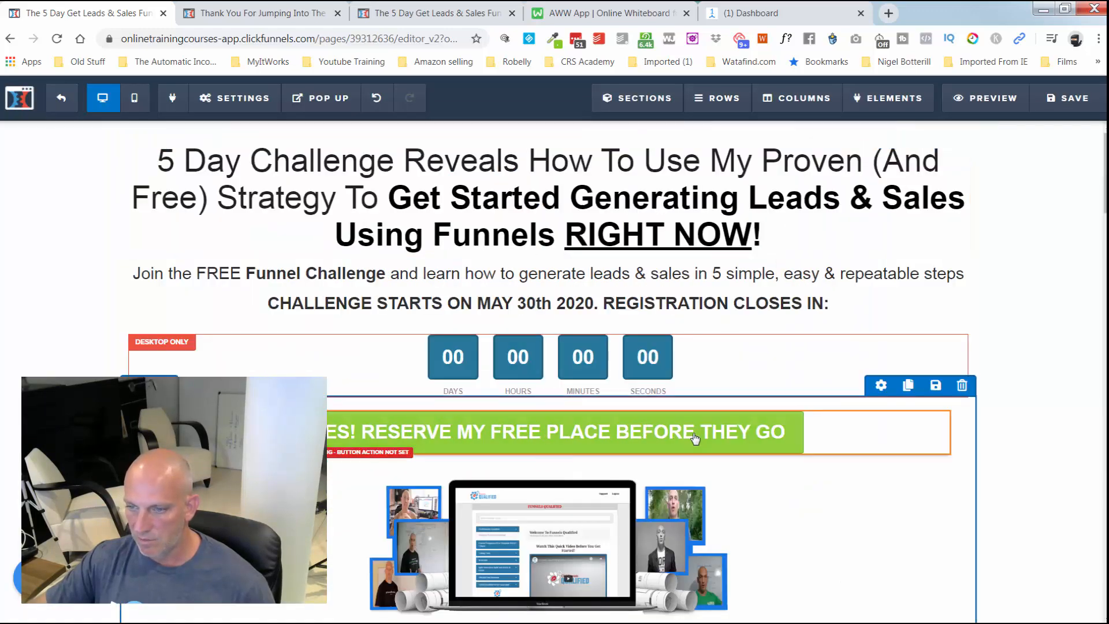
Set the "YES! RESERVE MY FREE PLACE BEFORE THEY GO" button beneath the countdown to open the pop-up
{"action": "left_click", "coordinate": [788, 441]}
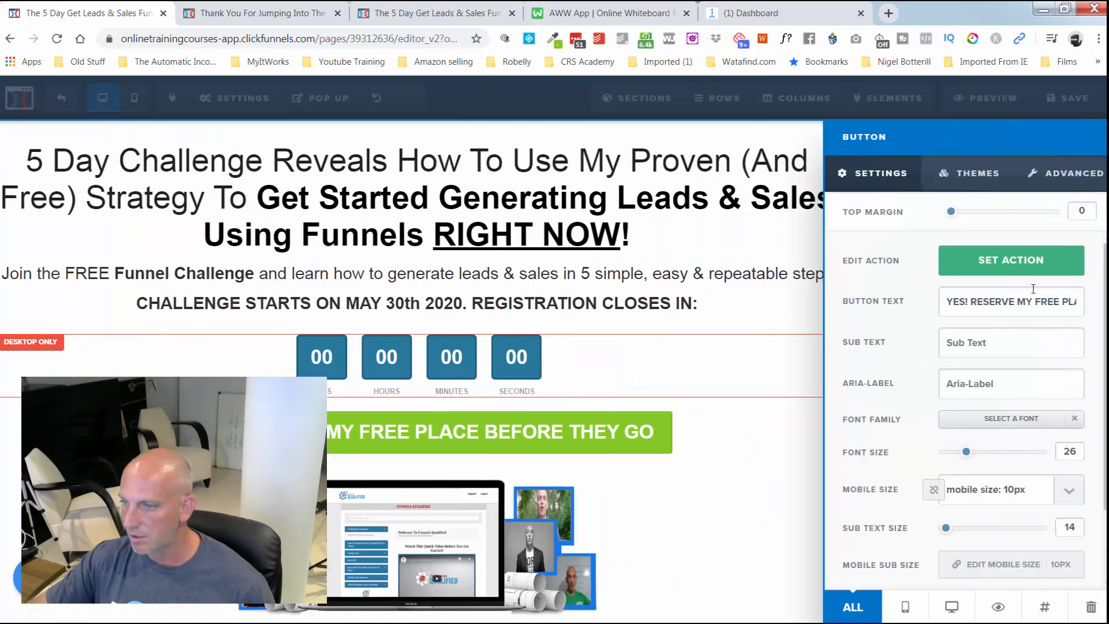
{"action": "left_click", "coordinate": [1026, 258]}
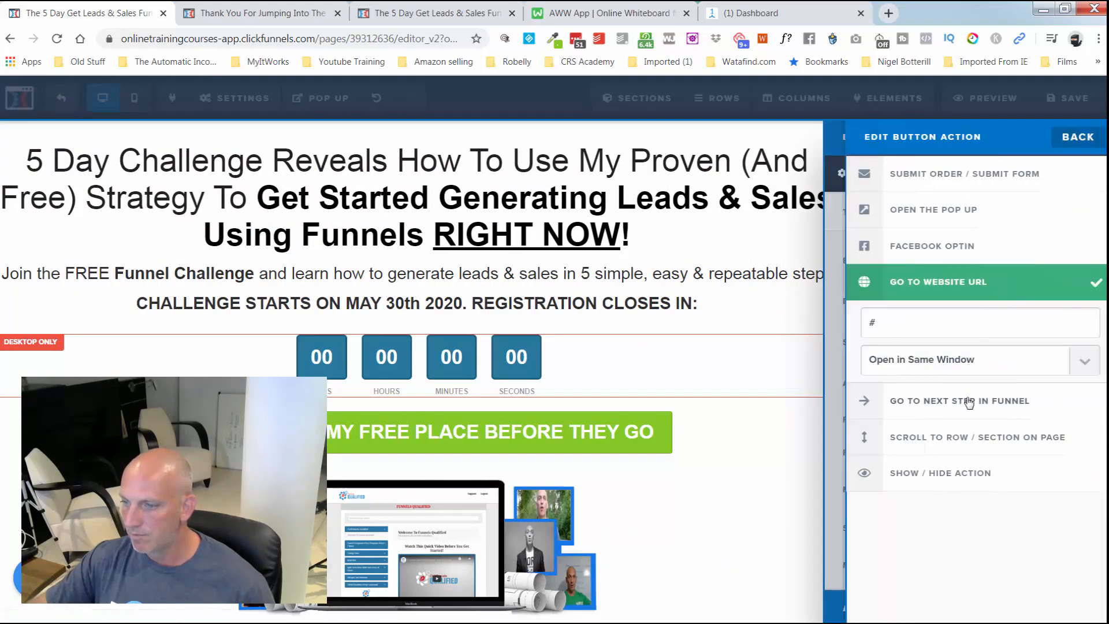
{"action": "left_click", "coordinate": [950, 207]}
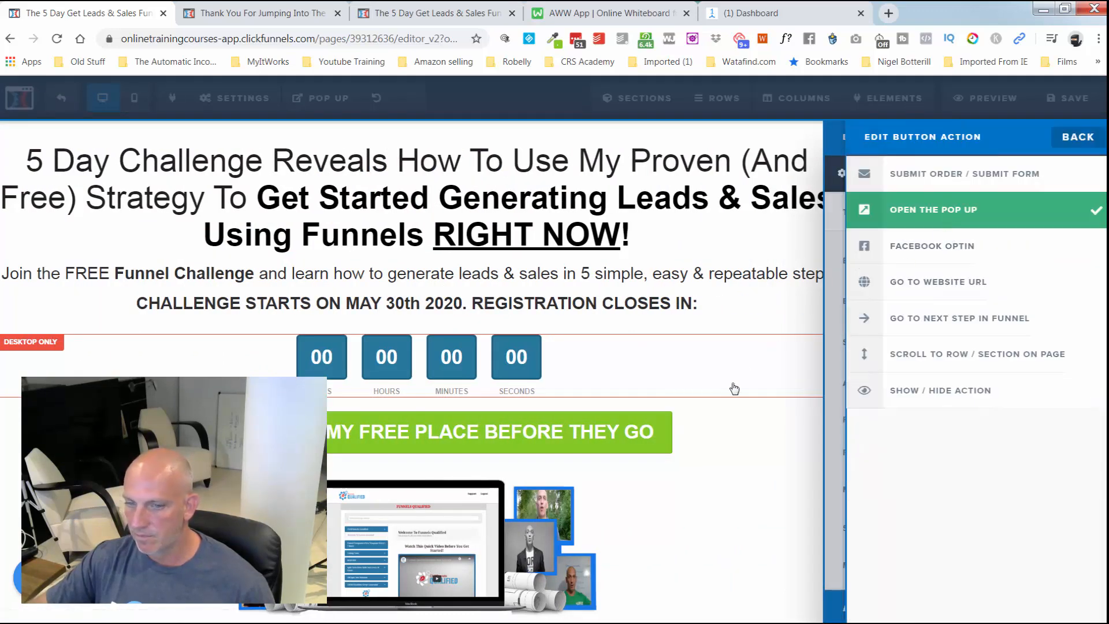
{"action": "left_click", "coordinate": [734, 389]}
Set the "YES! RESERVE MY FREE PLACE BEFORE THEY GO" button beneath the video to open the pop-up
{"action": "scroll", "coordinate": [751, 404], "scroll_direction": "down", "scroll_amount": 10}
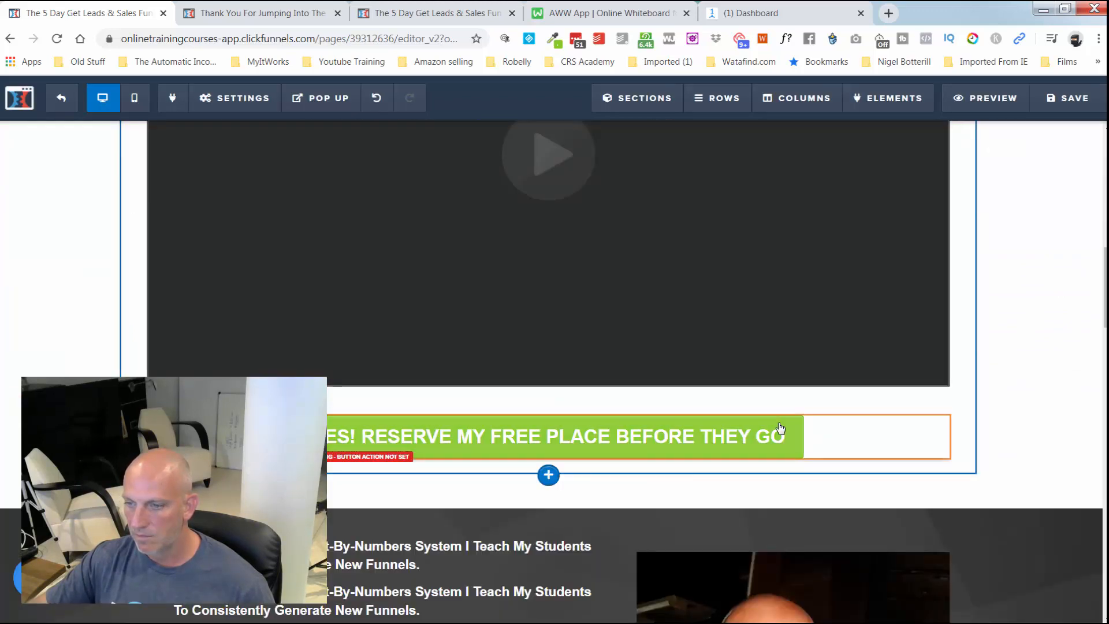
{"action": "left_click", "coordinate": [826, 404]}
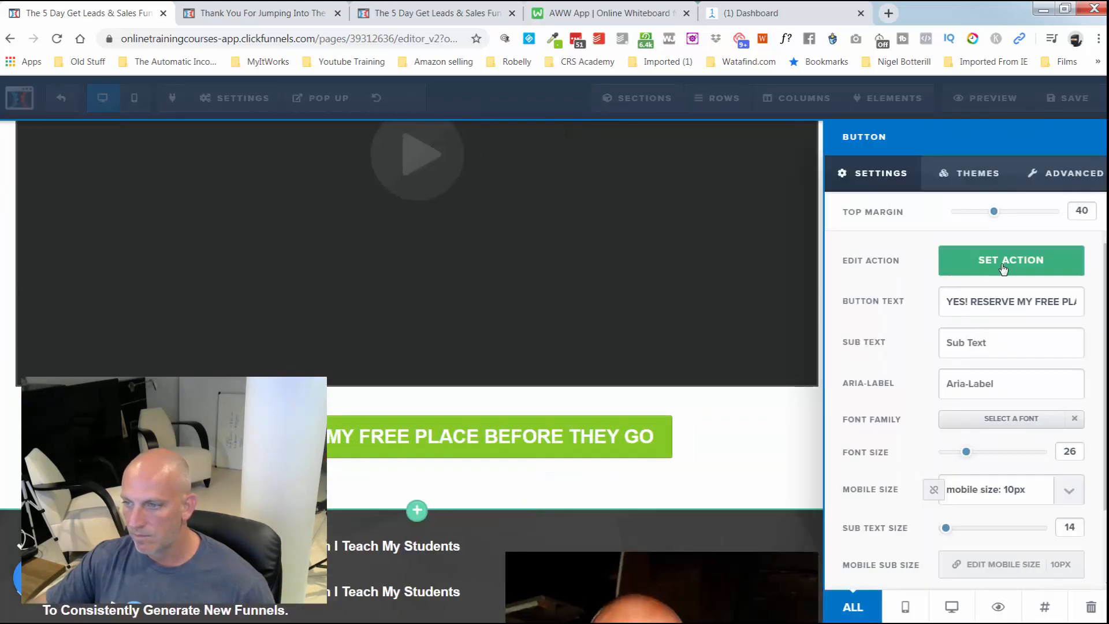
{"action": "left_click", "coordinate": [1003, 267]}
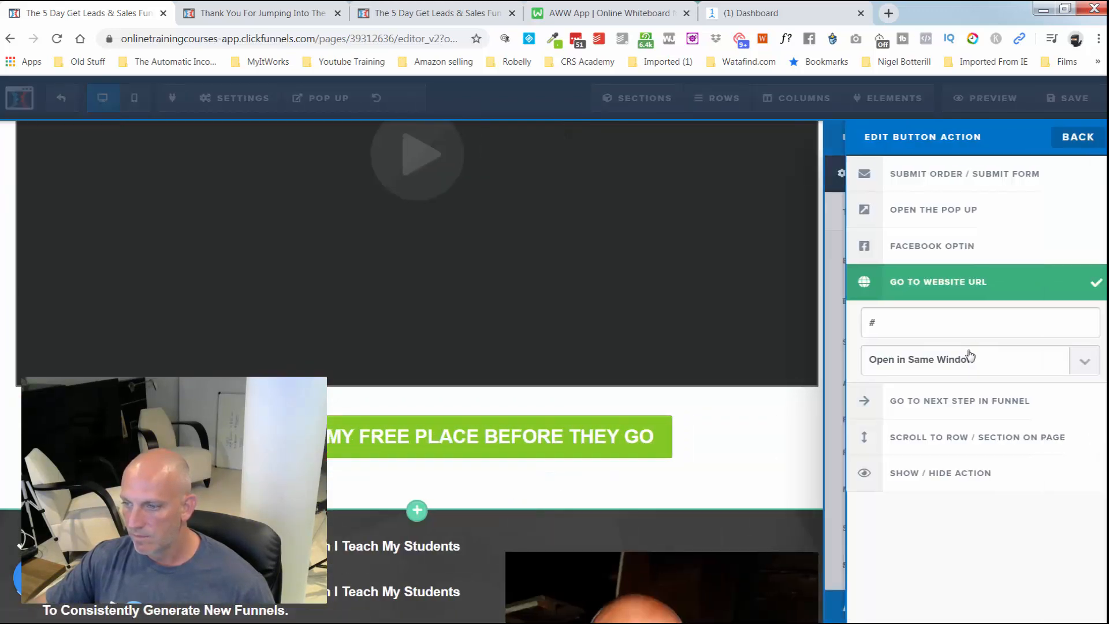
{"action": "left_click", "coordinate": [975, 219]}
{"action": "left_click", "coordinate": [804, 413]}
Set the "I WANT SOME OF THIS" button between the testimonials to open the pop-up
{"action": "scroll", "coordinate": [797, 422], "scroll_direction": "down", "scroll_amount": 15}
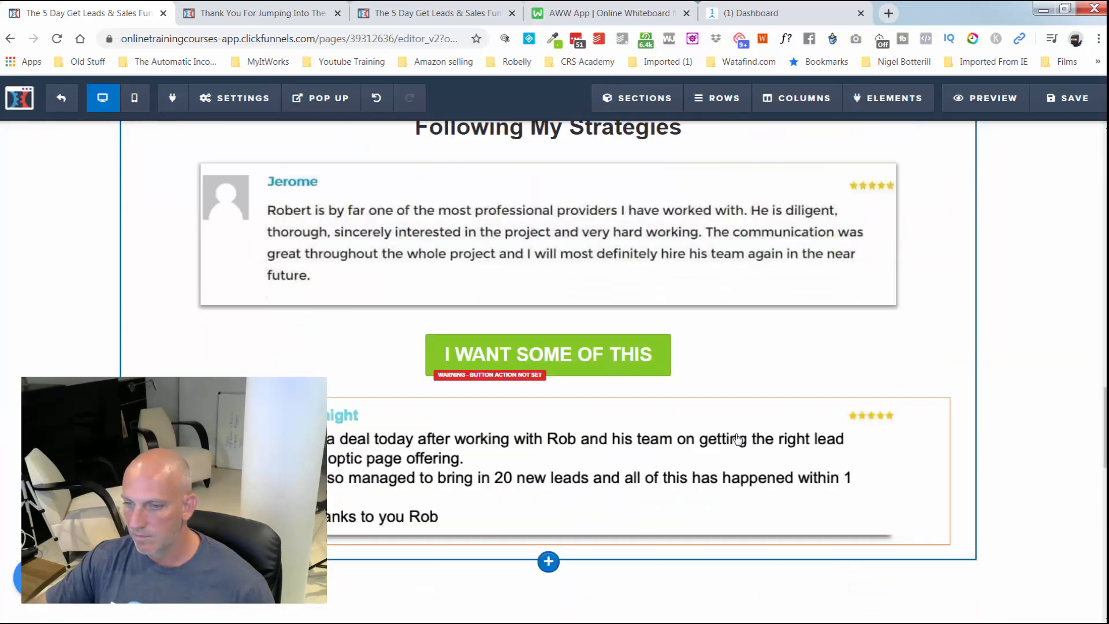
{"action": "scroll", "coordinate": [737, 439], "scroll_direction": "down", "scroll_amount": 4}
{"action": "scroll", "coordinate": [615, 251], "scroll_direction": "up", "scroll_amount": 3}
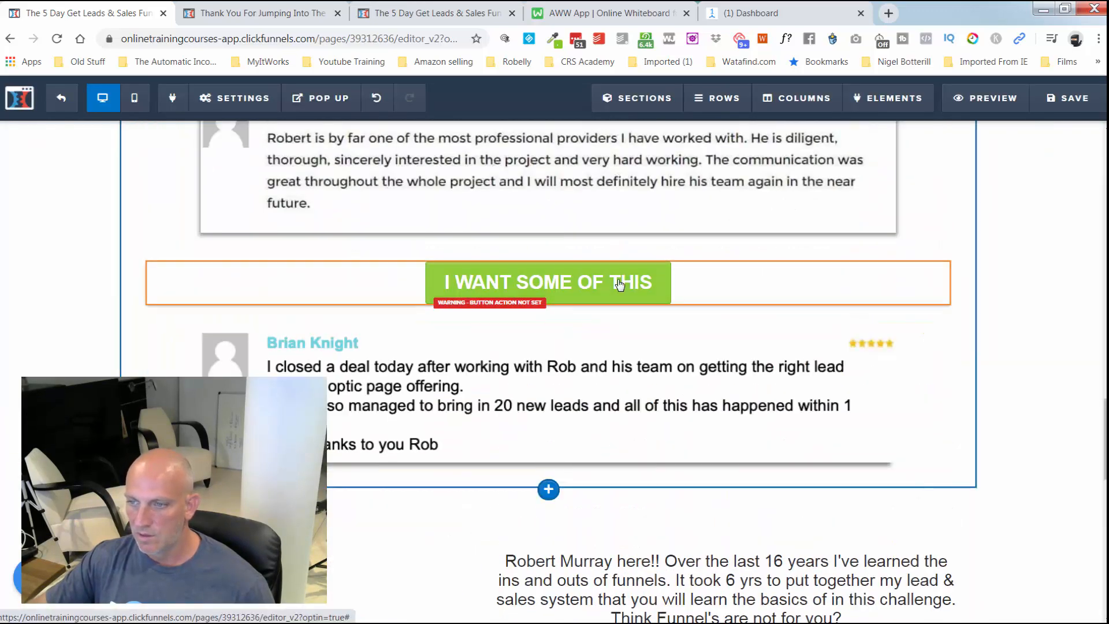
{"action": "left_click", "coordinate": [619, 283]}
{"action": "left_click", "coordinate": [1022, 264]}
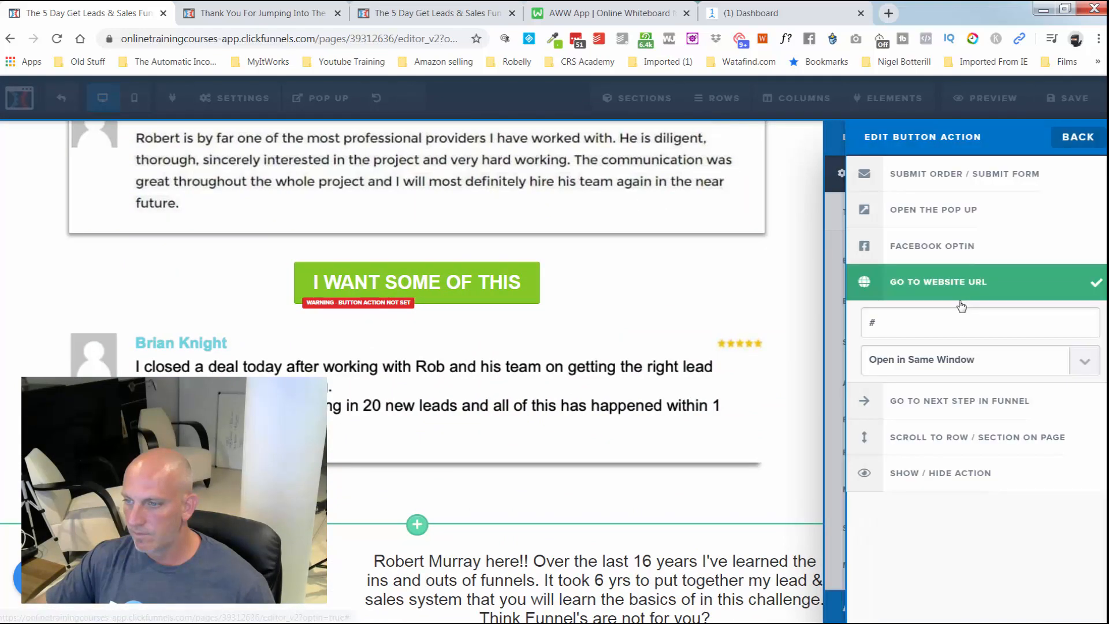
{"action": "left_click", "coordinate": [940, 210]}
{"action": "left_click", "coordinate": [776, 379]}
{"action": "scroll", "coordinate": [856, 401], "scroll_direction": "down", "scroll_amount": 12}
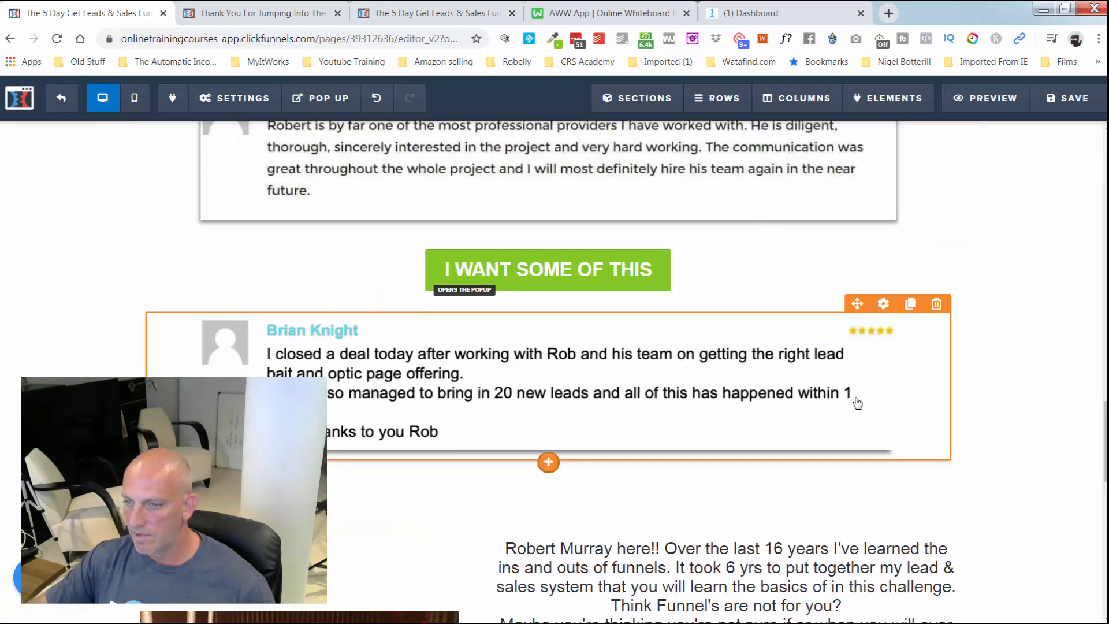
Set the "I WANT SOME OF THIS" button above the earnings disclaimer to open the pop-up
{"action": "left_click", "coordinate": [645, 412]}
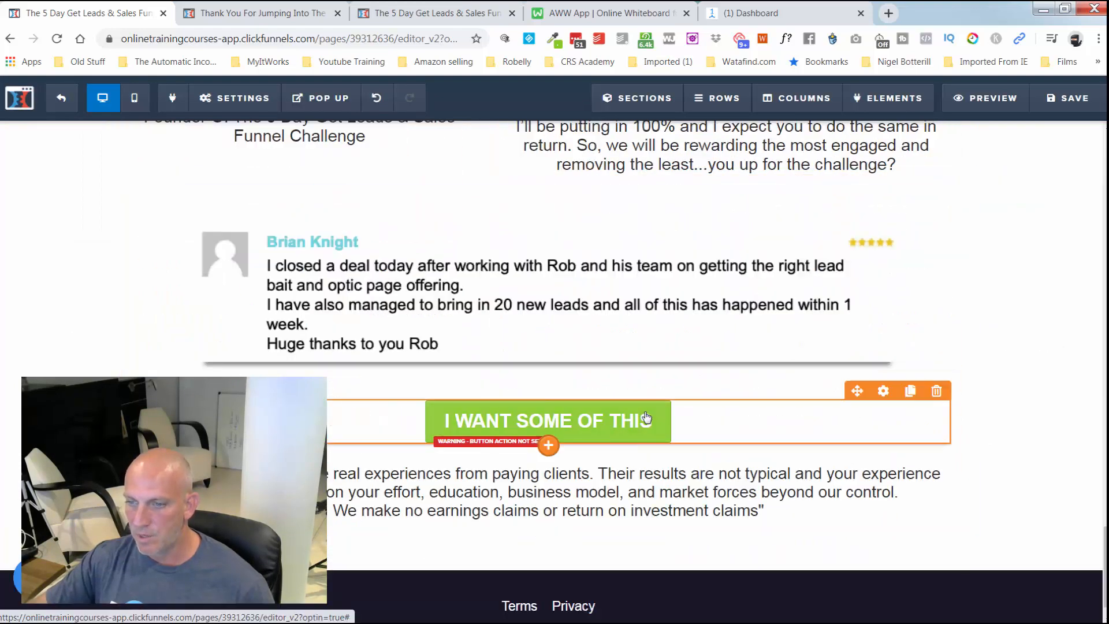
{"action": "left_click", "coordinate": [1007, 261]}
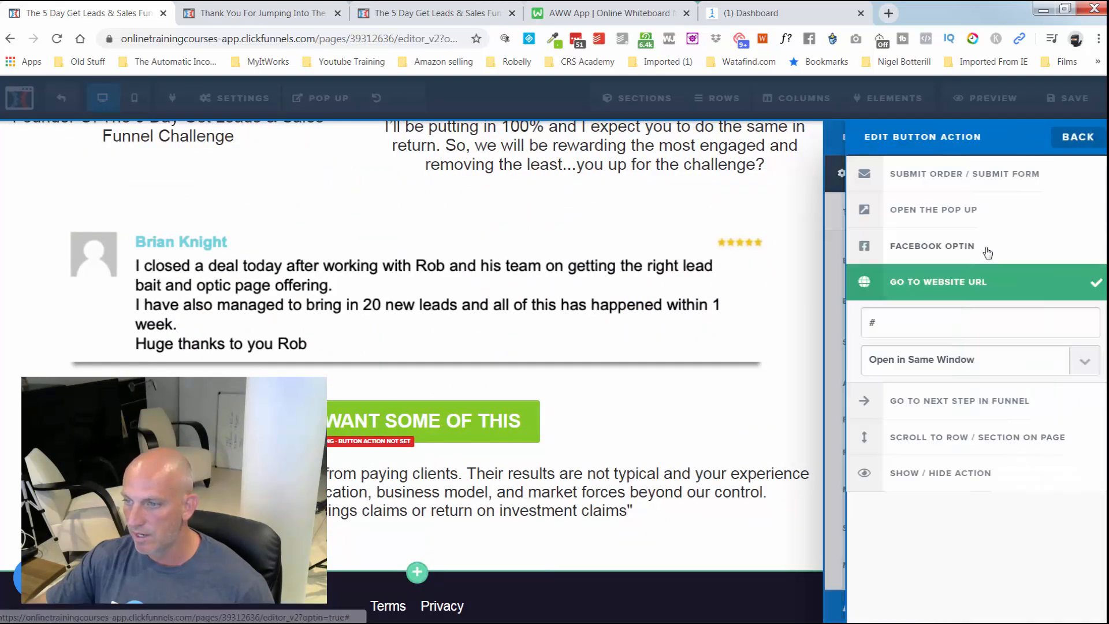
{"action": "left_click", "coordinate": [973, 214]}
{"action": "left_click", "coordinate": [828, 393]}
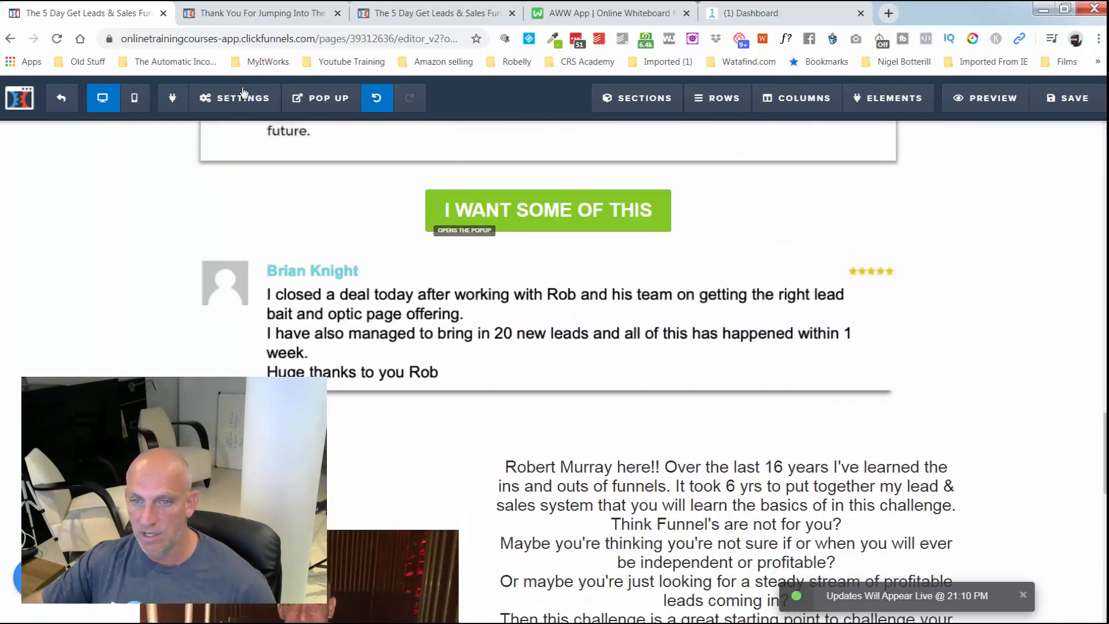
Set the page's email integration to ClickFunnels Internal (Actionetics) with the Add To List action
{"action": "mouse_move", "coordinate": [231, 104]}
{"action": "left_click", "coordinate": [231, 128]}
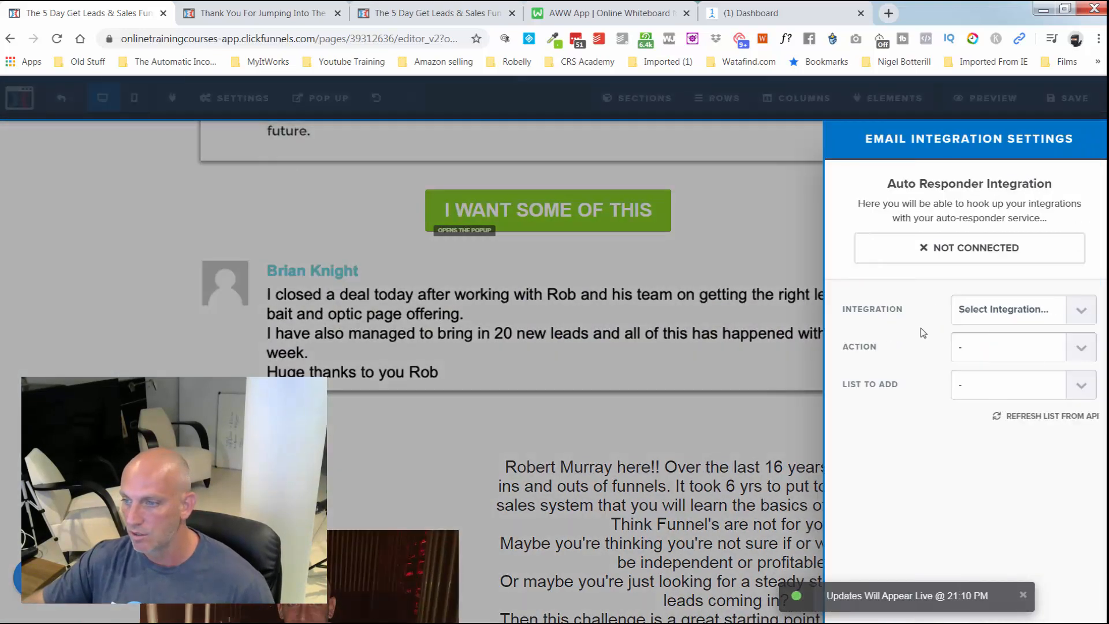
{"action": "left_click", "coordinate": [1006, 312]}
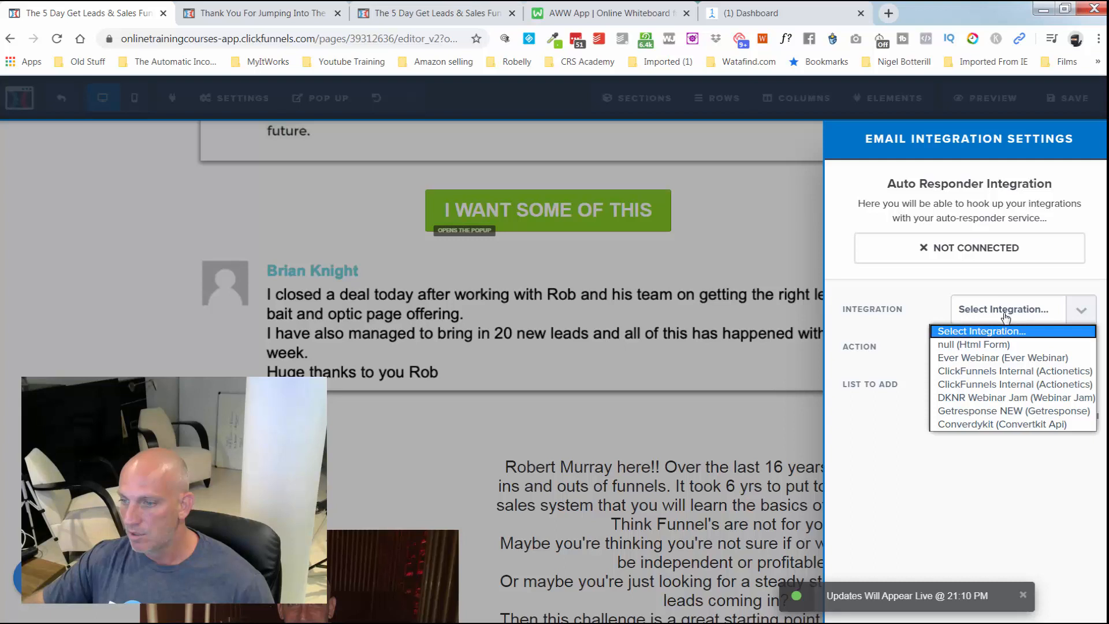
{"action": "left_click", "coordinate": [1003, 374]}
{"action": "left_click", "coordinate": [1053, 363]}
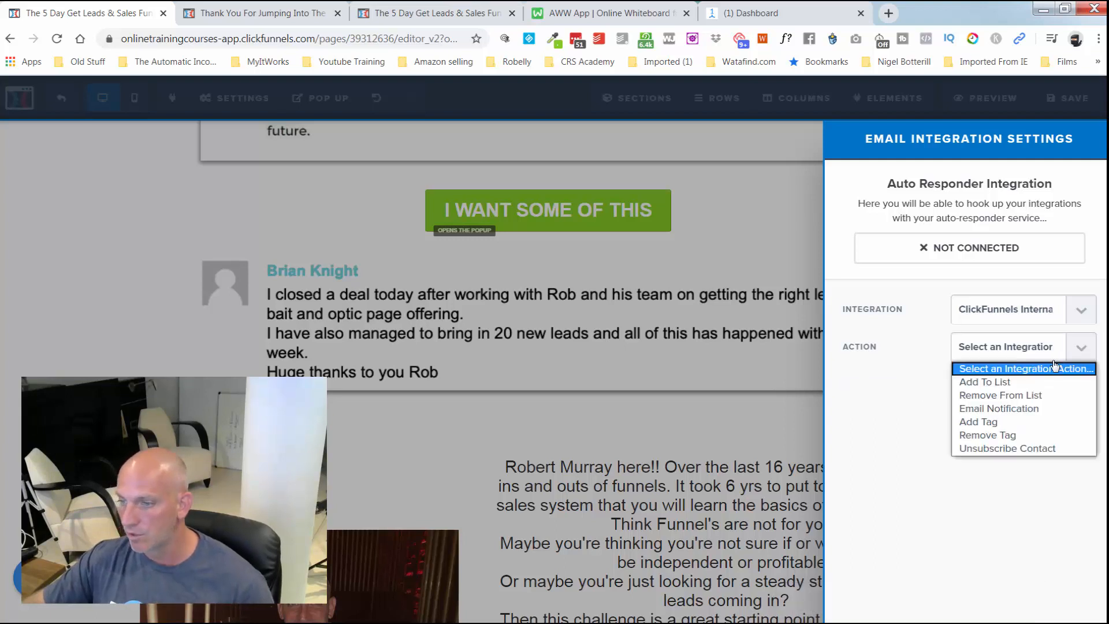
{"action": "left_click", "coordinate": [1047, 382]}
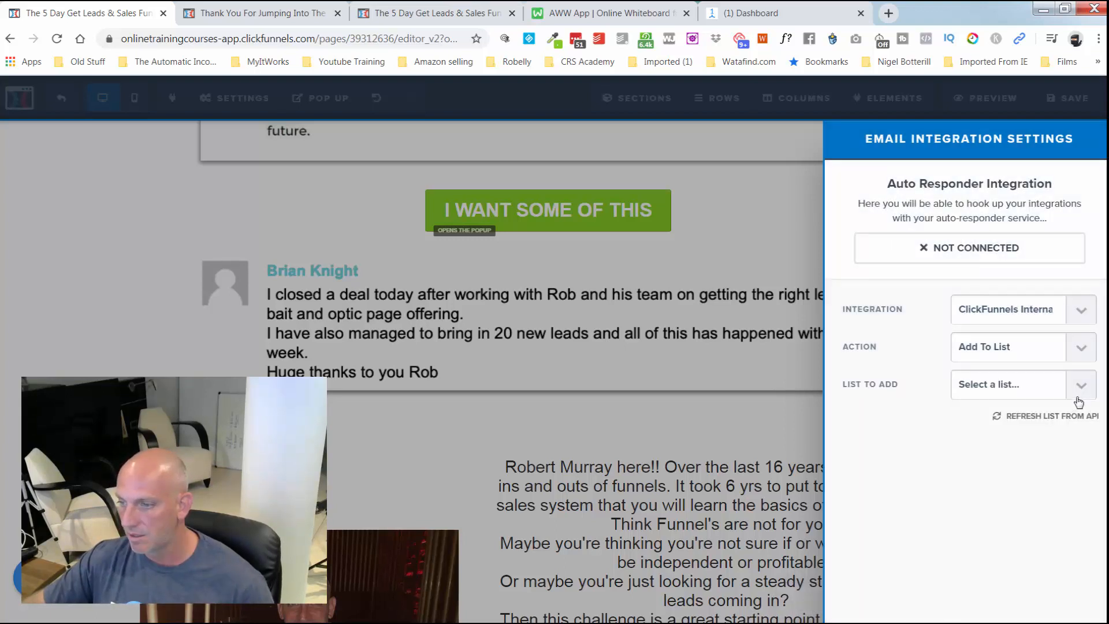
Choose "The 5 Day Get Leads & Sales From Funnels Challenge Dec 2nd 2019" as the list to add to, and save the page
{"action": "left_click", "coordinate": [1073, 393]}
{"action": "scroll", "coordinate": [1032, 309], "scroll_direction": "down", "scroll_amount": 15}
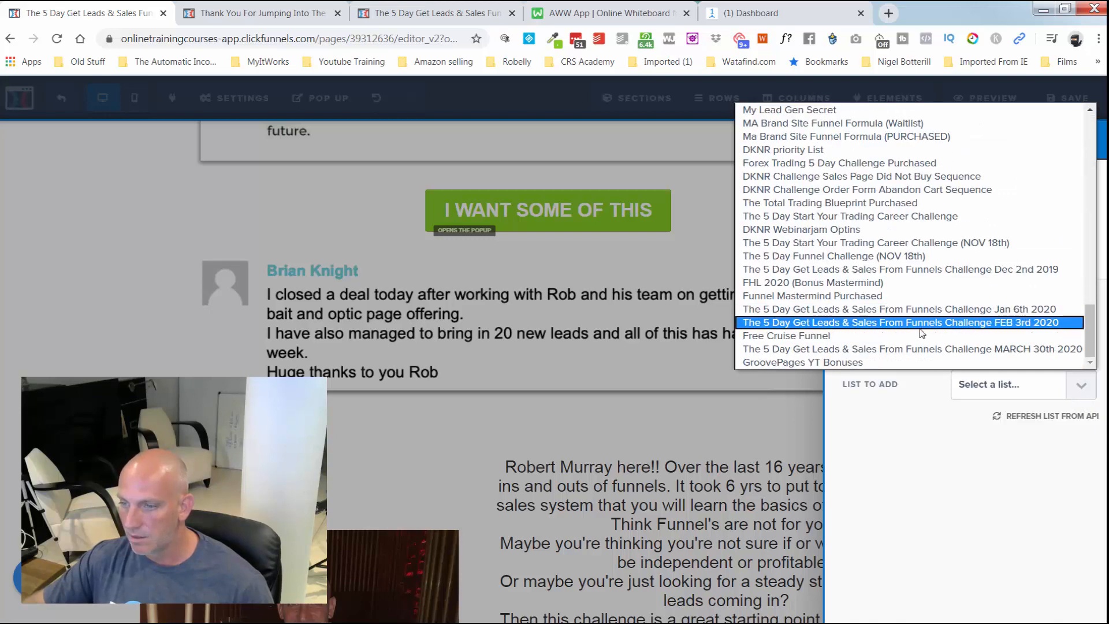
{"action": "left_click", "coordinate": [880, 270]}
{"action": "left_click", "coordinate": [1065, 105]}
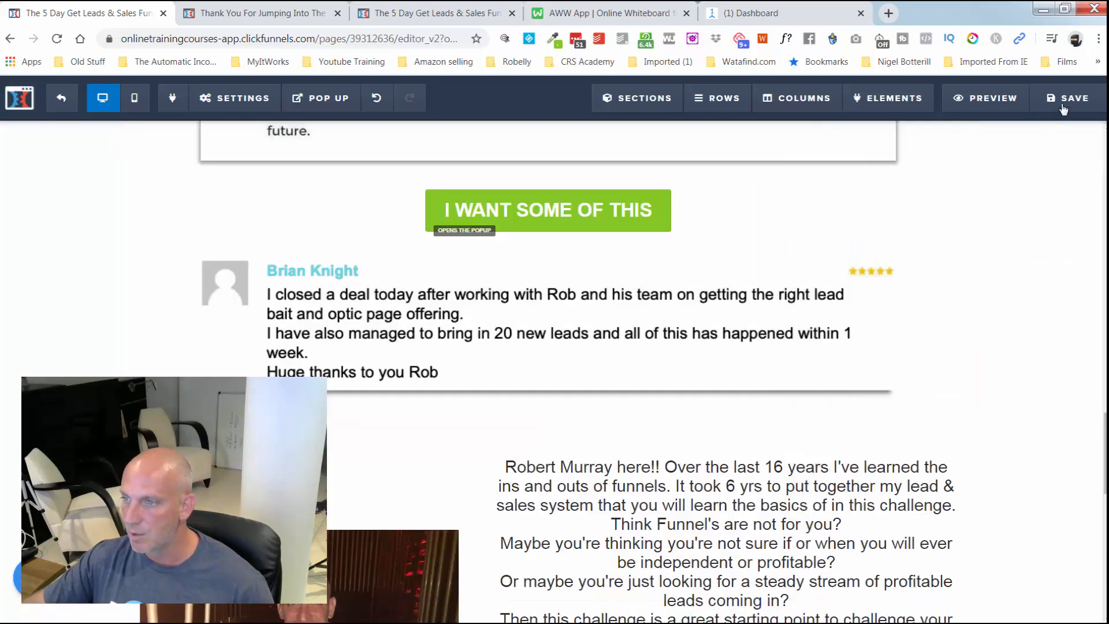
{"action": "left_click", "coordinate": [1064, 105]}
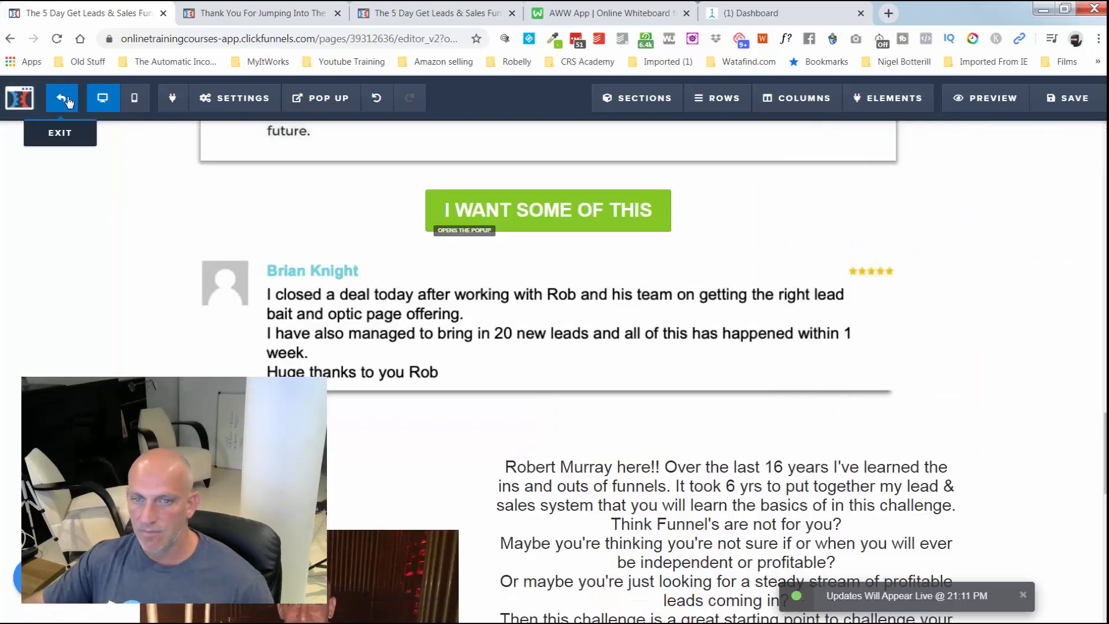
Preview the opt-in page and open its pop-up from the button beneath the countdown to check the form
{"action": "left_click", "coordinate": [992, 103]}
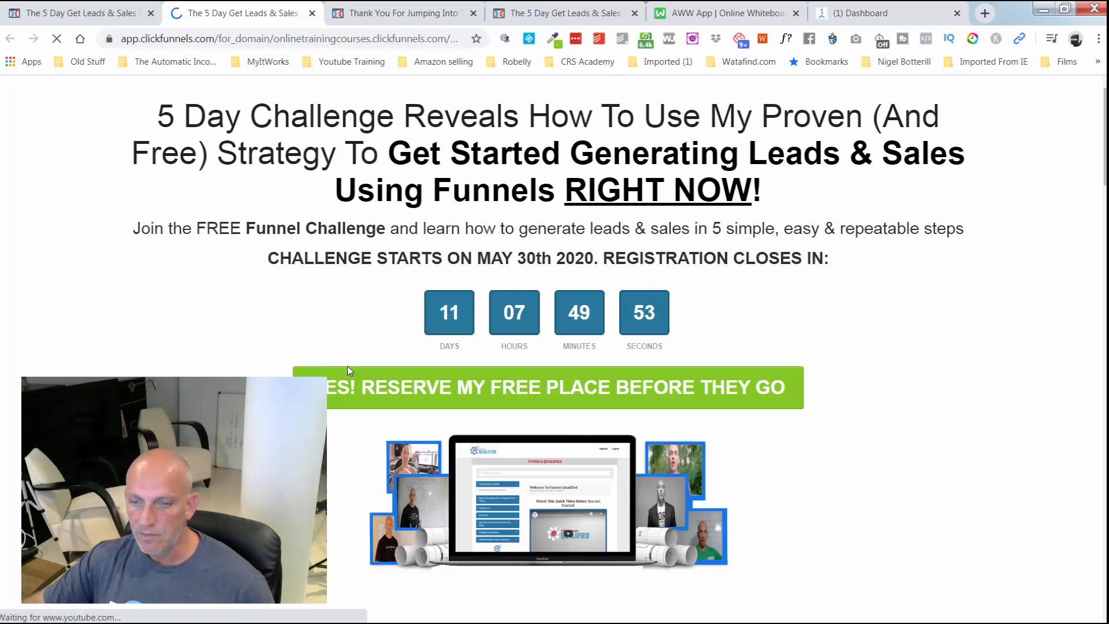
{"action": "left_click", "coordinate": [360, 397]}
{"action": "left_click", "coordinate": [409, 298]}
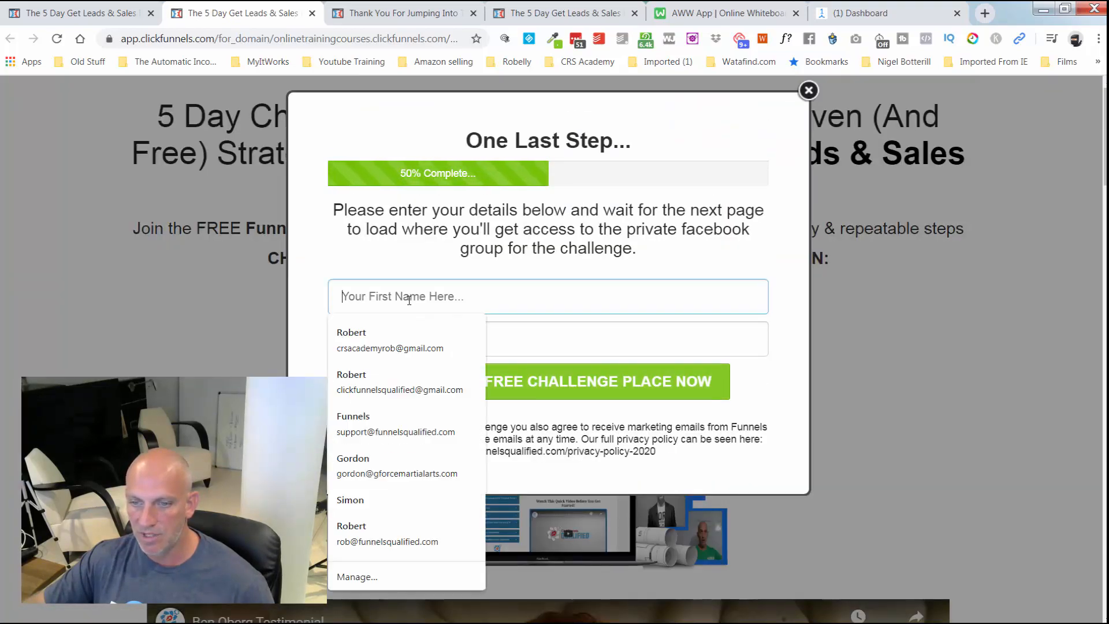
{"action": "left_click", "coordinate": [714, 263]}
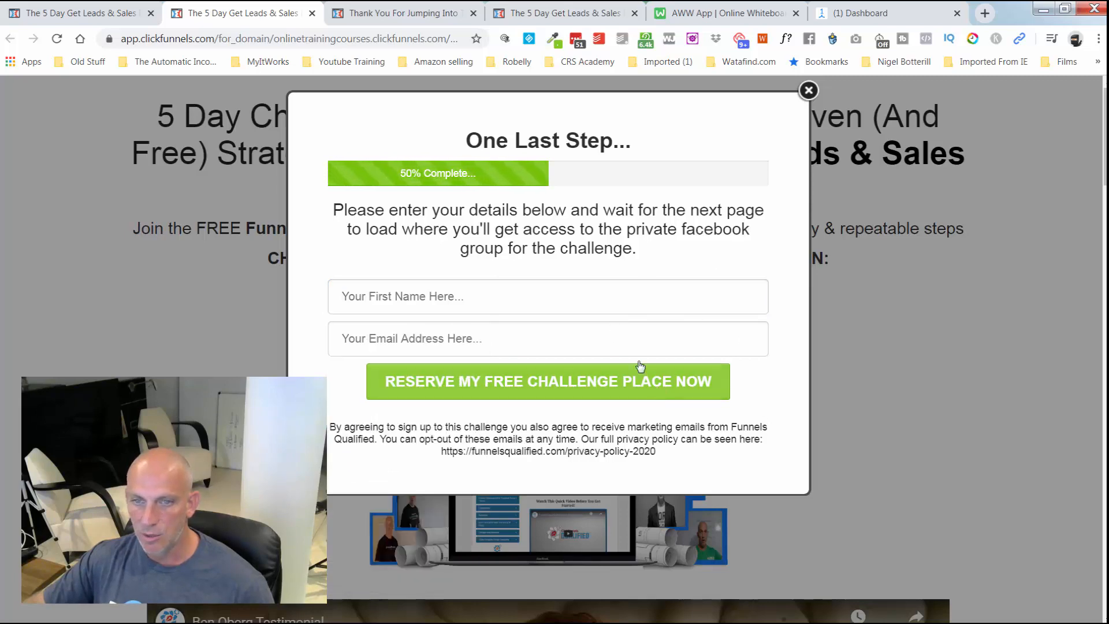
Review the thank-you page preview from its progress bar down to the GET LINK button
{"action": "left_click", "coordinate": [446, 16]}
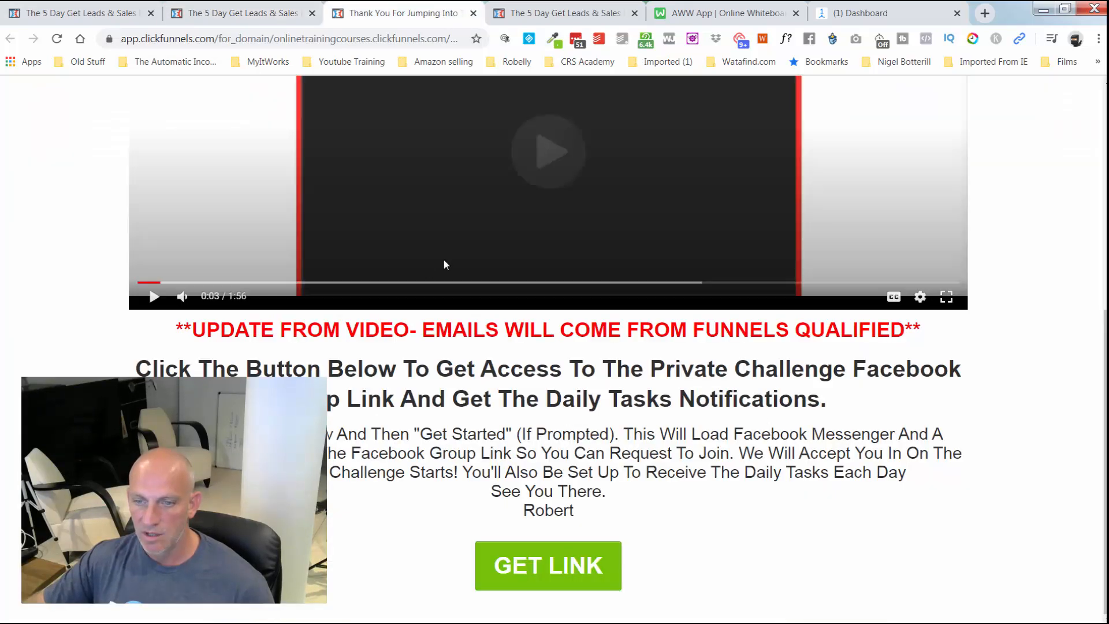
{"action": "scroll", "coordinate": [94, 292], "scroll_direction": "up", "scroll_amount": 7}
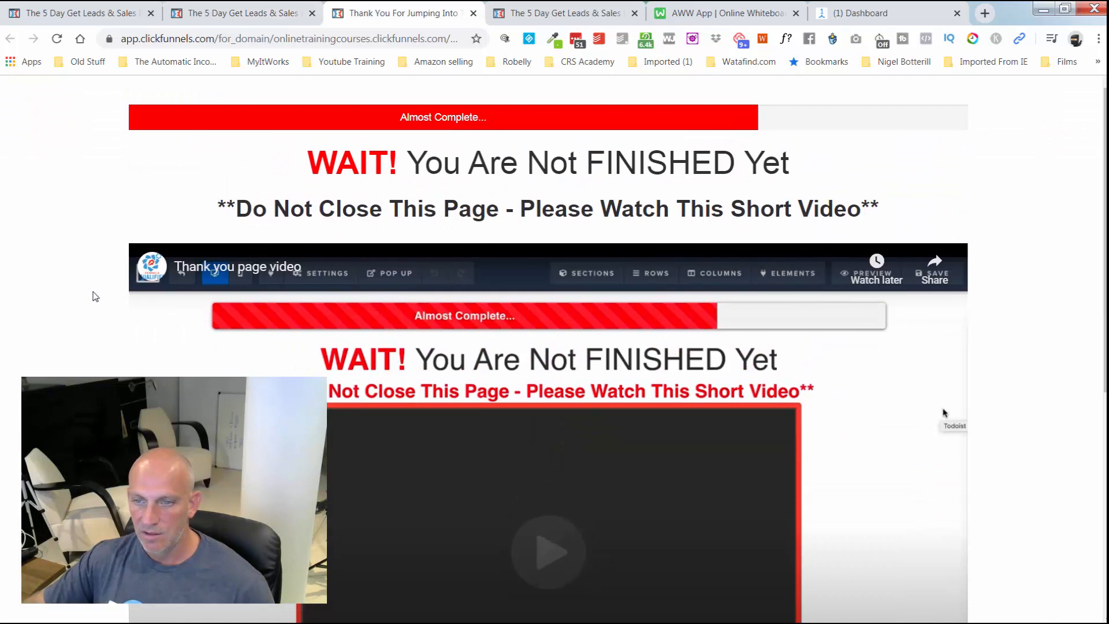
{"action": "scroll", "coordinate": [96, 296], "scroll_direction": "down", "scroll_amount": 7}
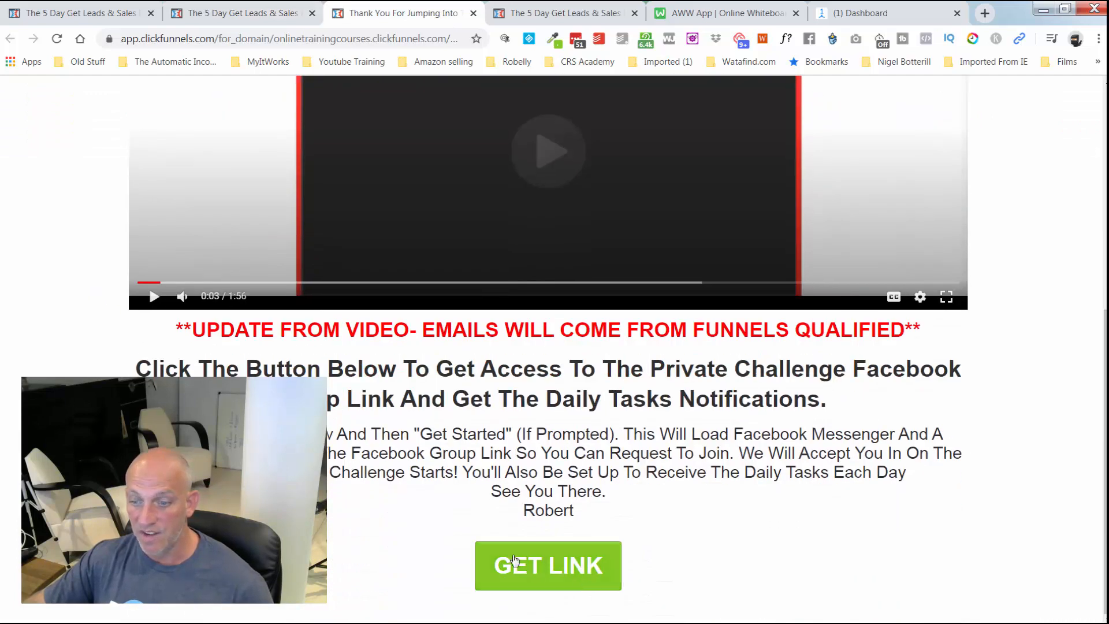